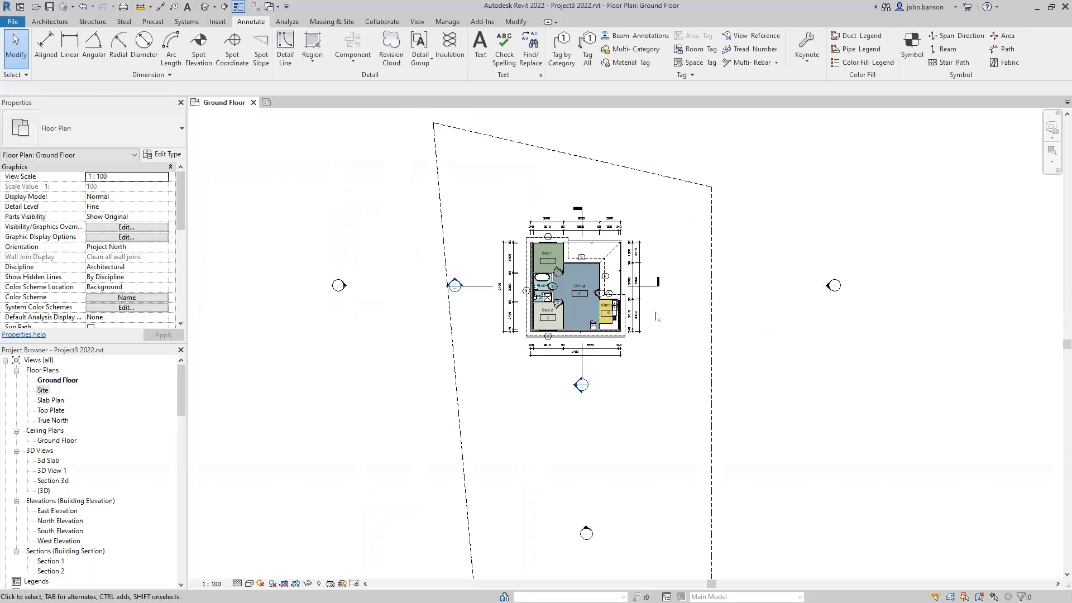
- Zoom around the house and open Visibility/Graphic Overrides for the Ground Floor plan with VG
{"action": "scroll", "coordinate": [658, 312], "scroll_direction": "up", "scroll_amount": 5}
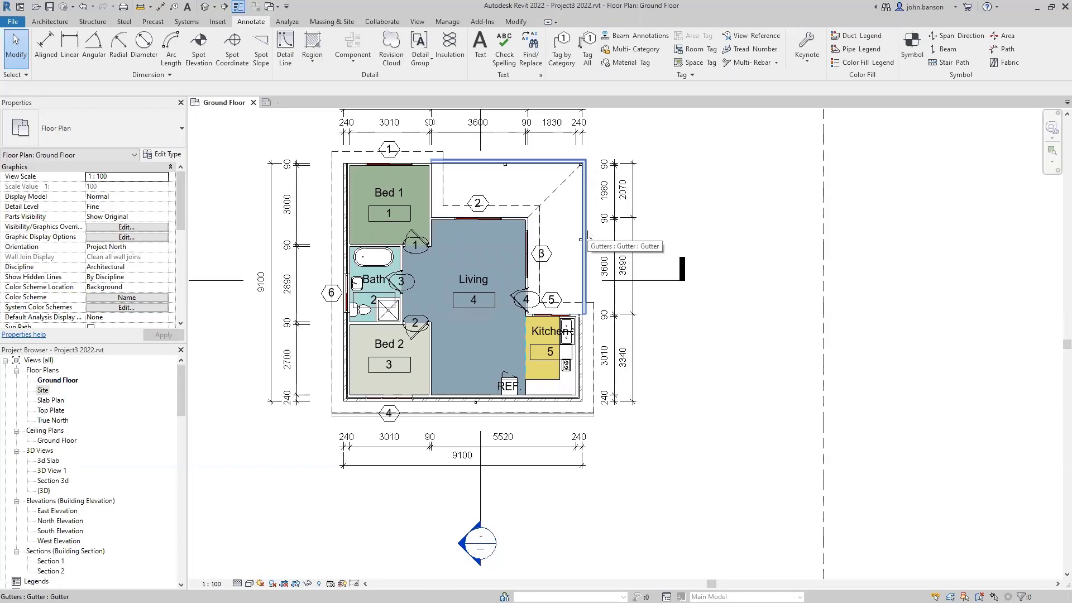
{"action": "scroll", "coordinate": [665, 334], "scroll_direction": "down", "scroll_amount": 4}
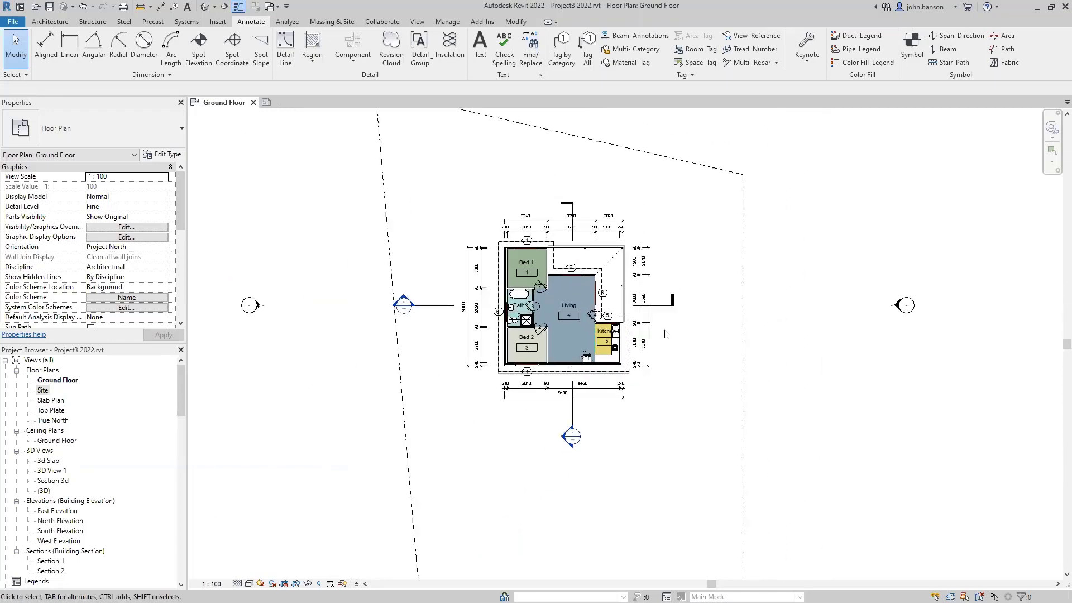
{"action": "key", "text": "v"}
{"action": "key", "text": "g"}
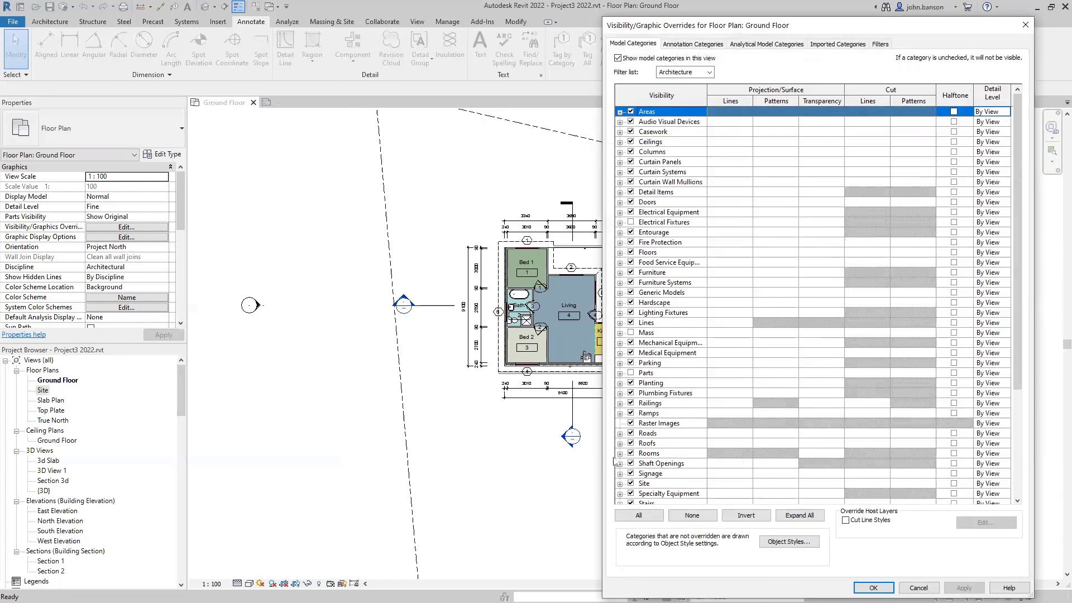
- Hide the Gutters and Fascias roof subcategories, toggle the Elevations annotation category, and confirm
{"action": "left_click", "coordinate": [620, 444]}
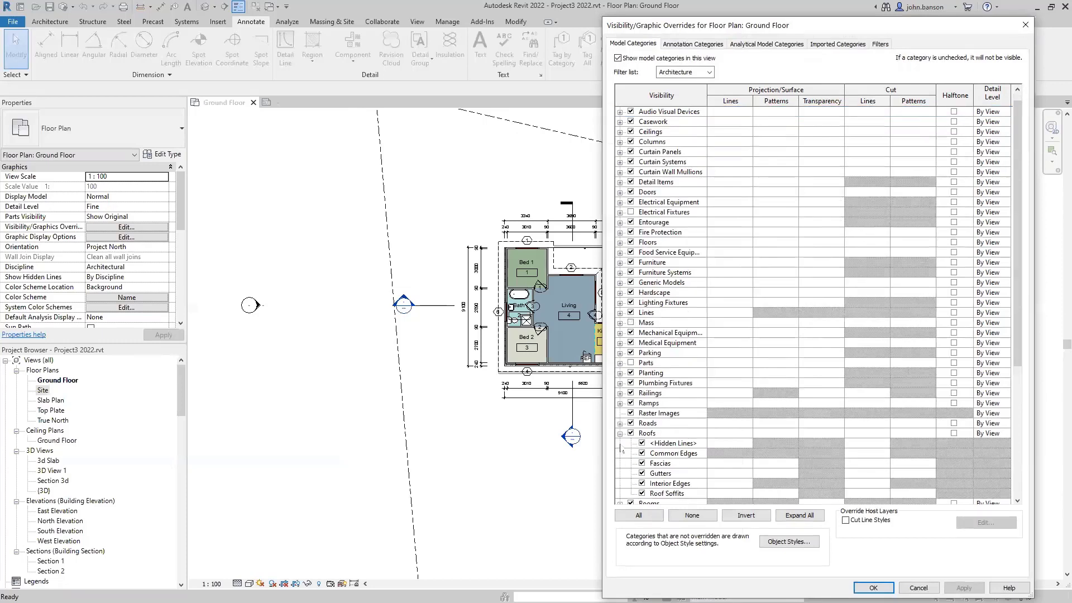
{"action": "left_click", "coordinate": [642, 473]}
{"action": "left_click", "coordinate": [642, 463]}
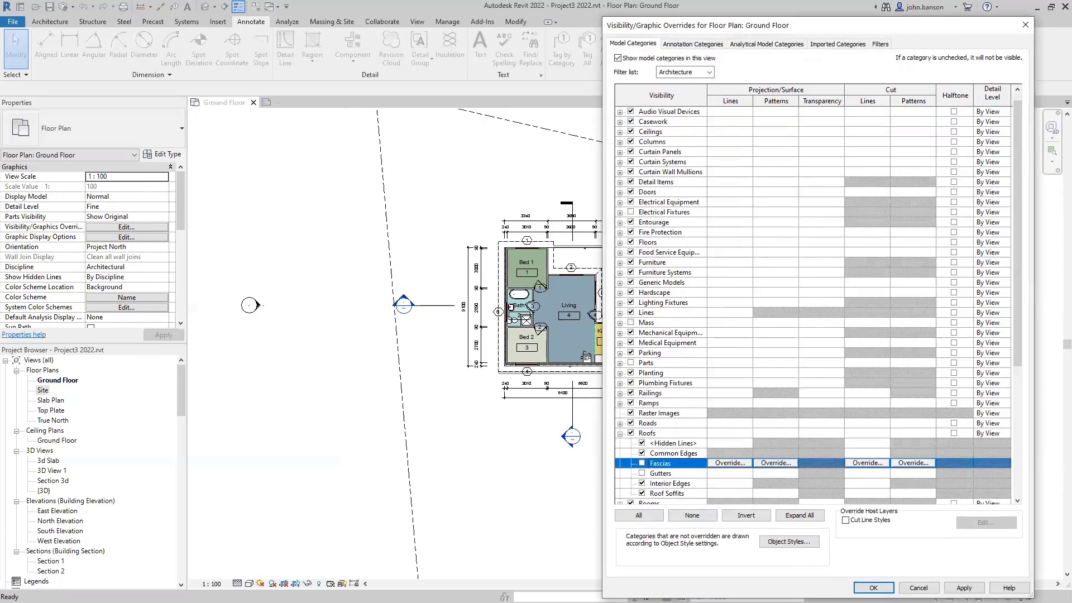
{"action": "left_click", "coordinate": [963, 588]}
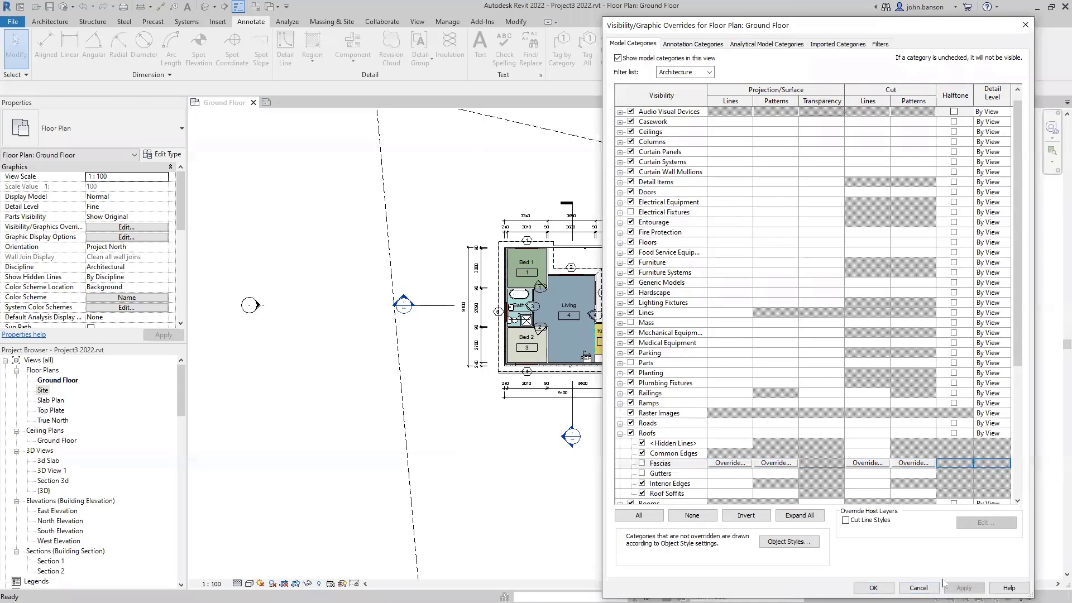
{"action": "left_click", "coordinate": [690, 47]}
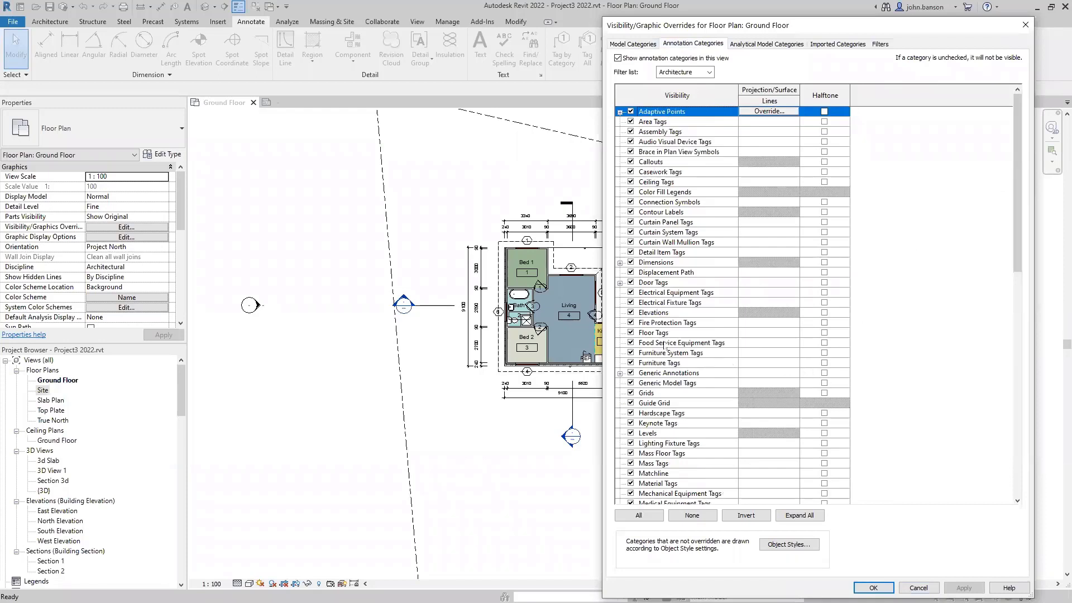
{"action": "left_click", "coordinate": [631, 313]}
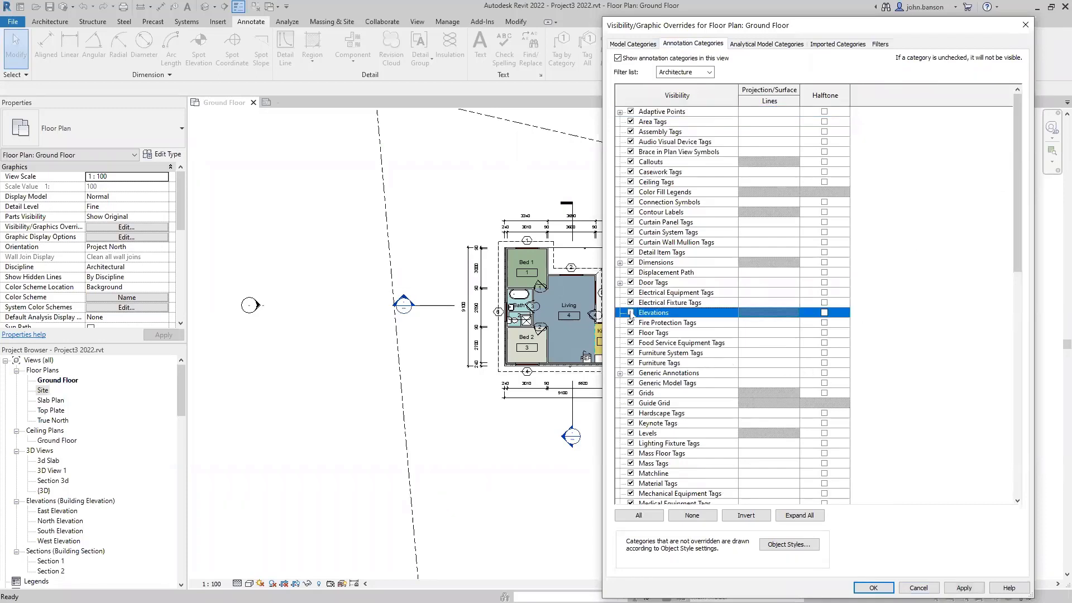
{"action": "left_click", "coordinate": [873, 587]}
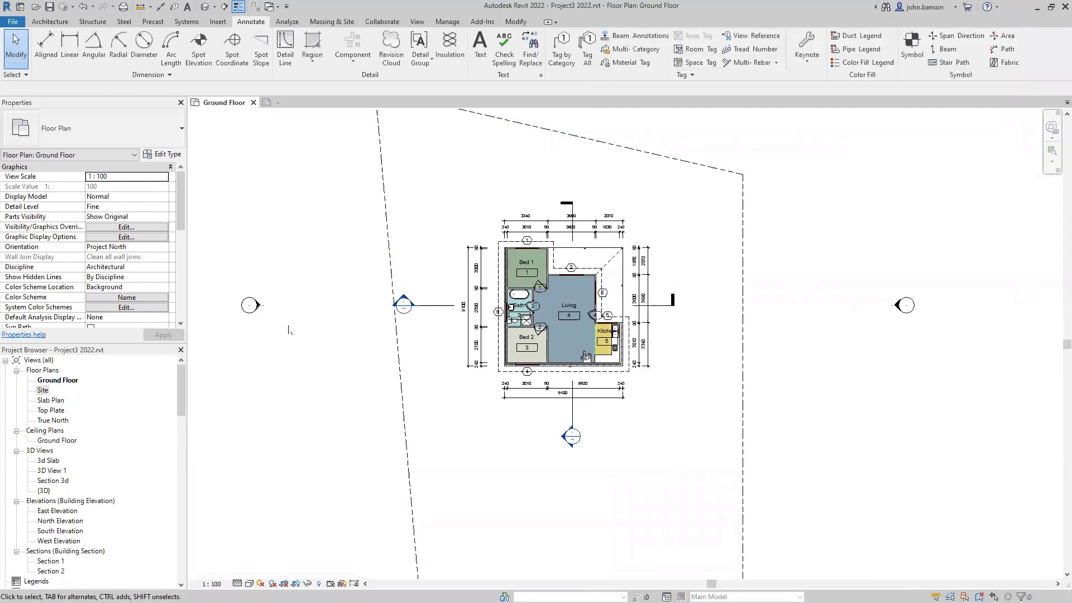
- Nudge the west elevation marker two steps to the right
{"action": "scroll", "coordinate": [288, 329], "scroll_direction": "up", "scroll_amount": 1}
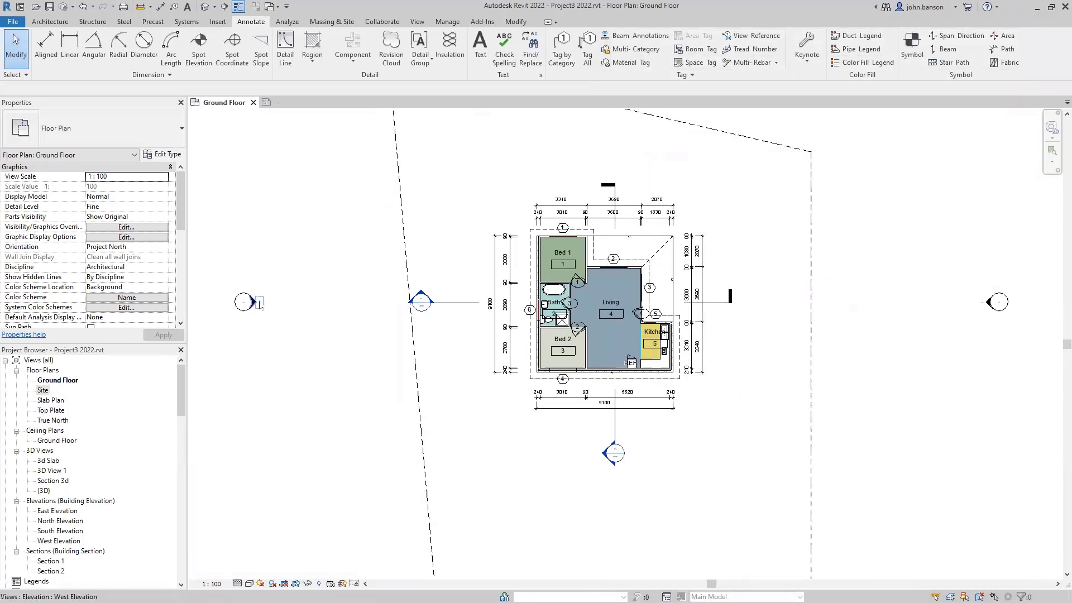
{"action": "left_click", "coordinate": [256, 302]}
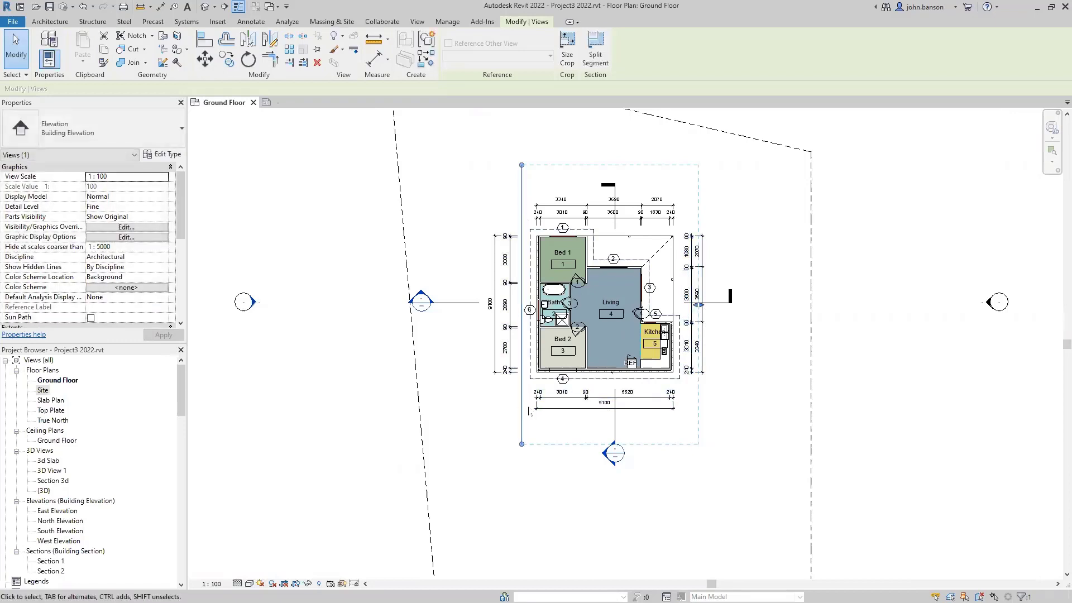
{"action": "key", "text": "Right"}
{"action": "key", "text": "Right"}
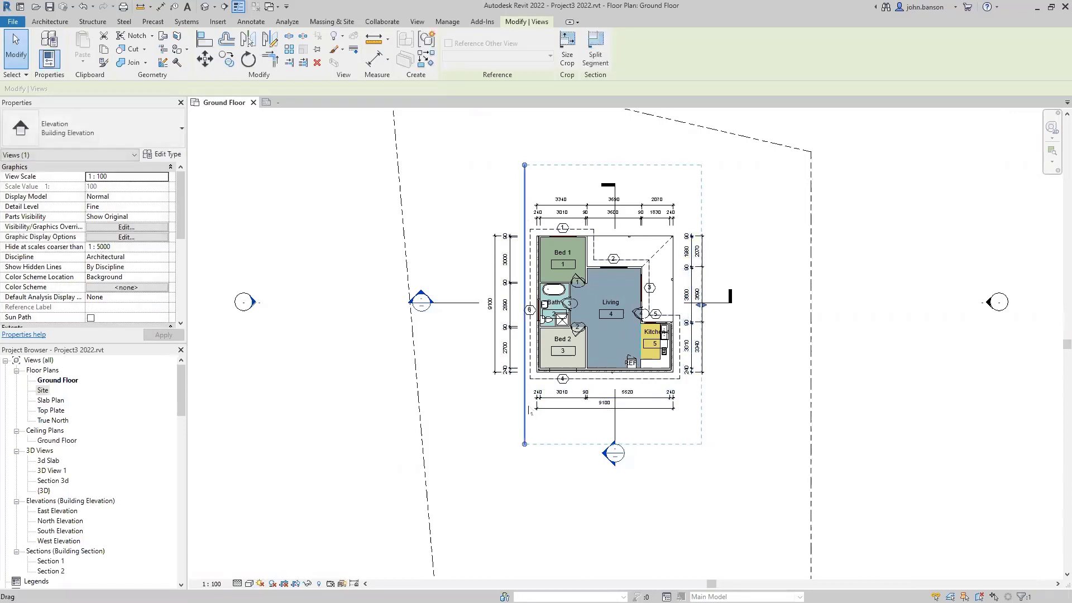
{"action": "key", "text": "Right"}
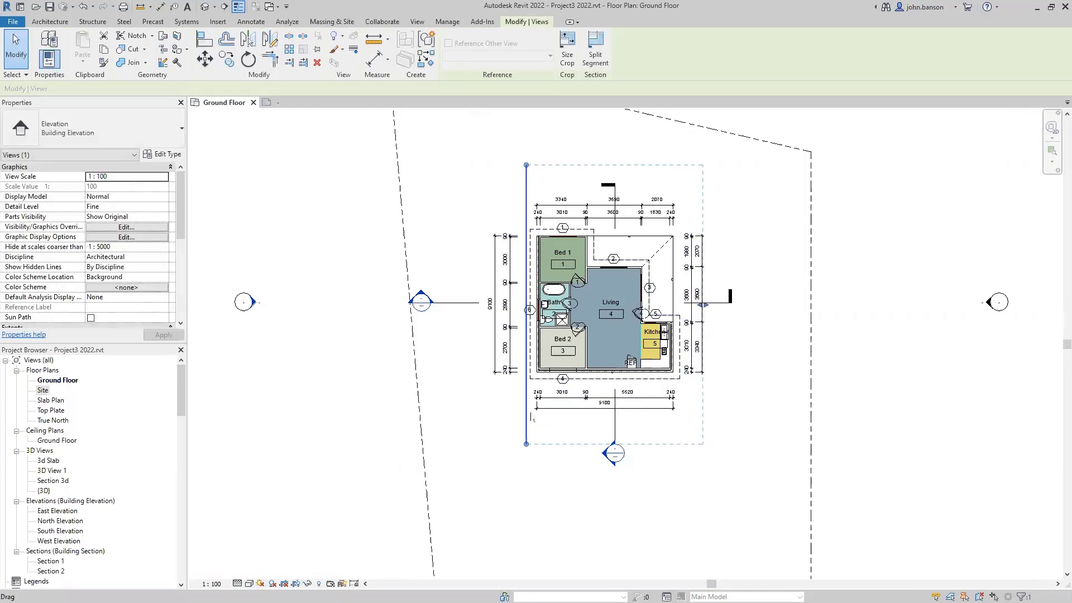
{"action": "left_click", "coordinate": [775, 398]}
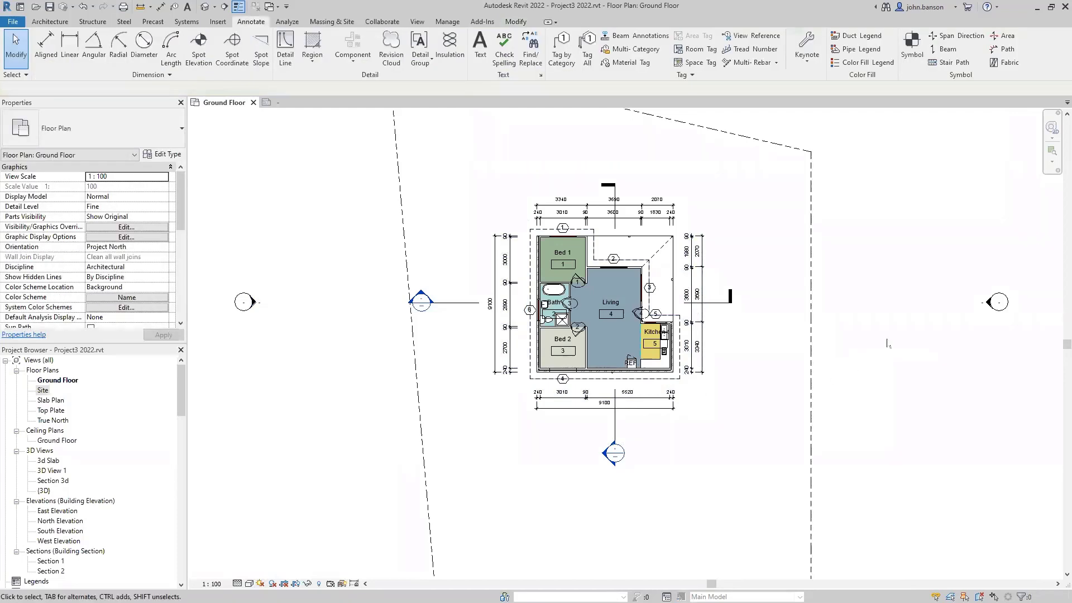
- Pull the east elevation's view line and far clip in close around the house
{"action": "left_click", "coordinate": [986, 305]}
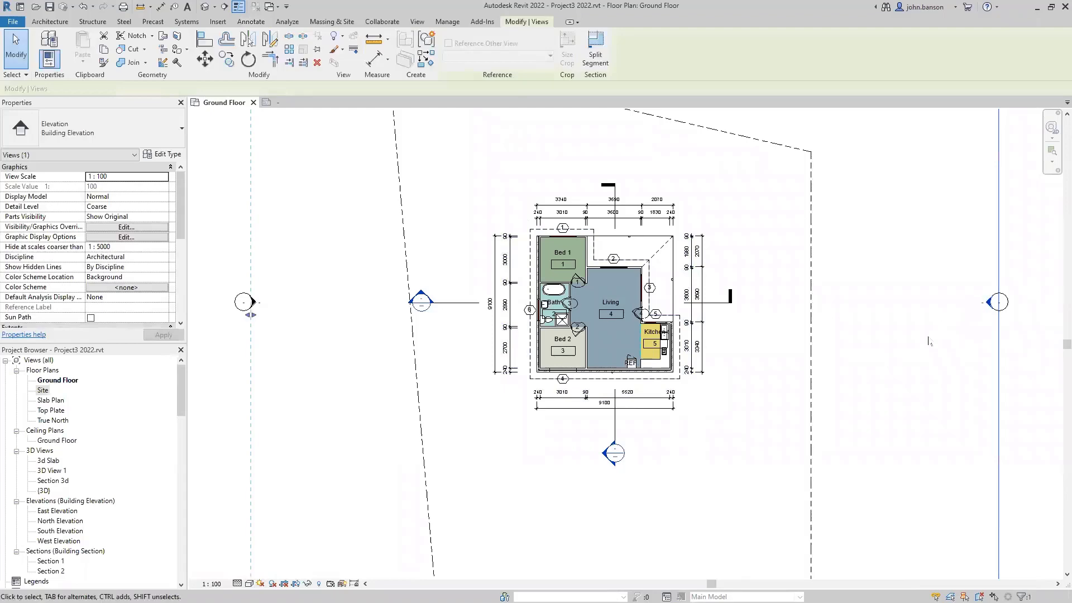
{"action": "scroll", "coordinate": [908, 355], "scroll_direction": "down", "scroll_amount": 1}
{"action": "scroll", "coordinate": [908, 355], "scroll_direction": "down", "scroll_amount": 3}
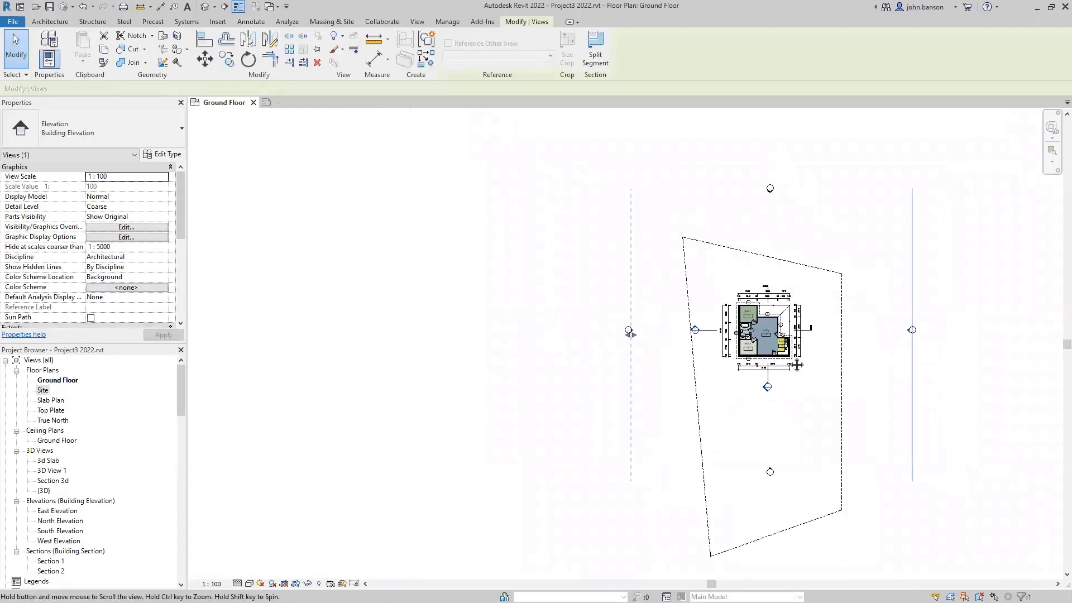
{"action": "scroll", "coordinate": [768, 347], "scroll_direction": "up", "scroll_amount": 2}
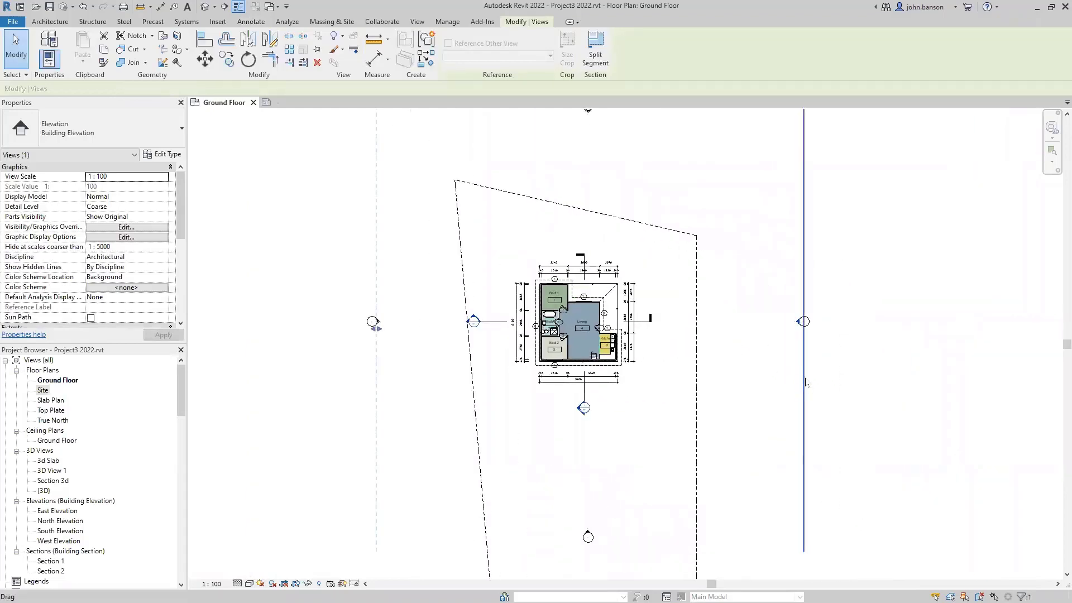
{"action": "left_click_drag", "start_coordinate": [802, 381], "coordinate": [625, 386]}
{"action": "scroll", "coordinate": [656, 413], "scroll_direction": "down", "scroll_amount": 1}
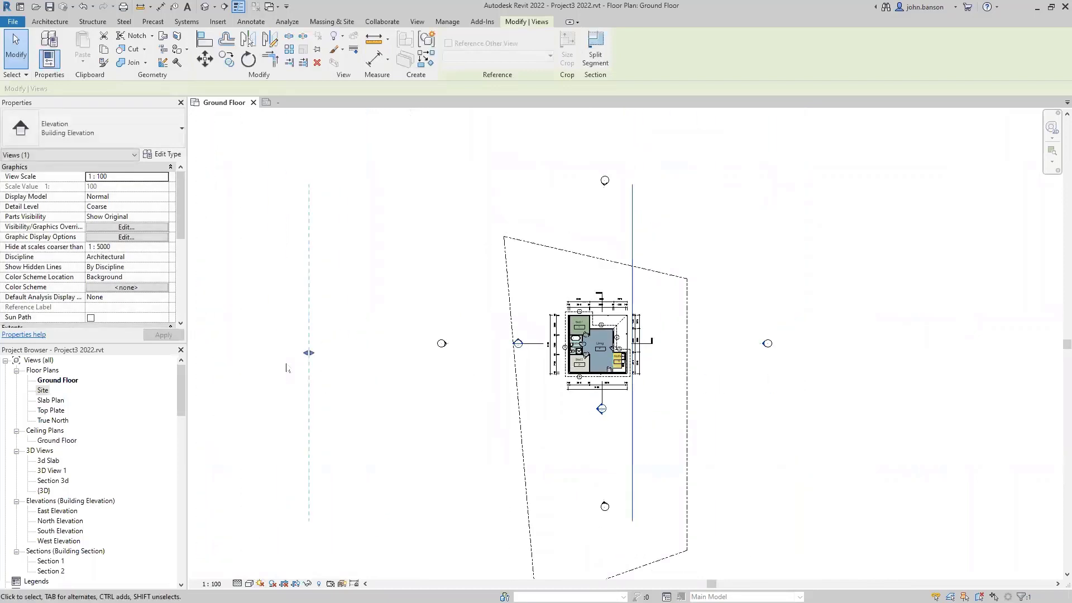
{"action": "left_click_drag", "start_coordinate": [309, 354], "coordinate": [563, 378]}
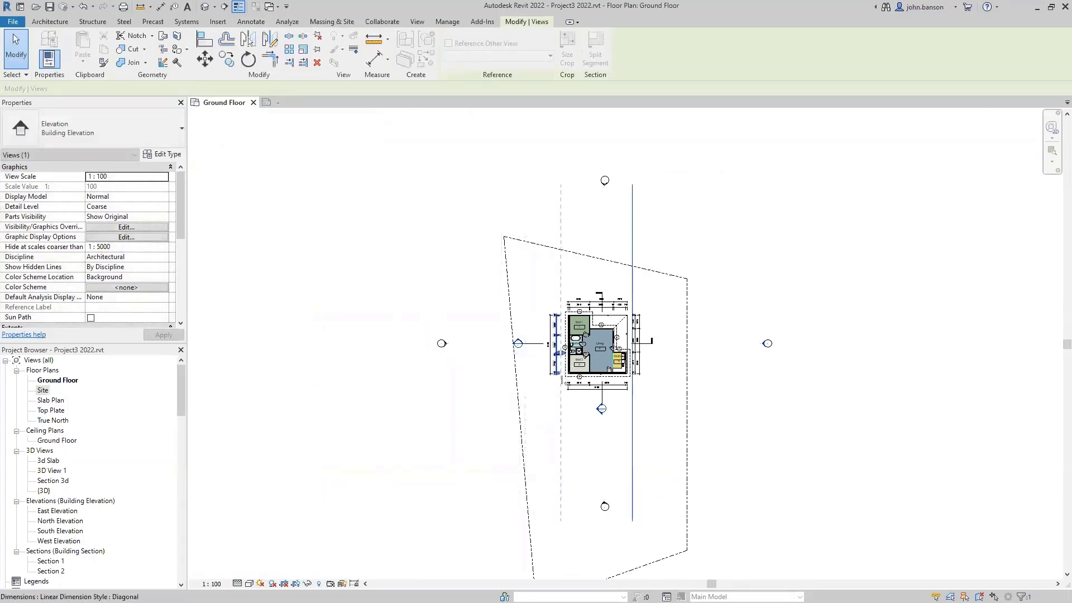
{"action": "left_click", "coordinate": [789, 441]}
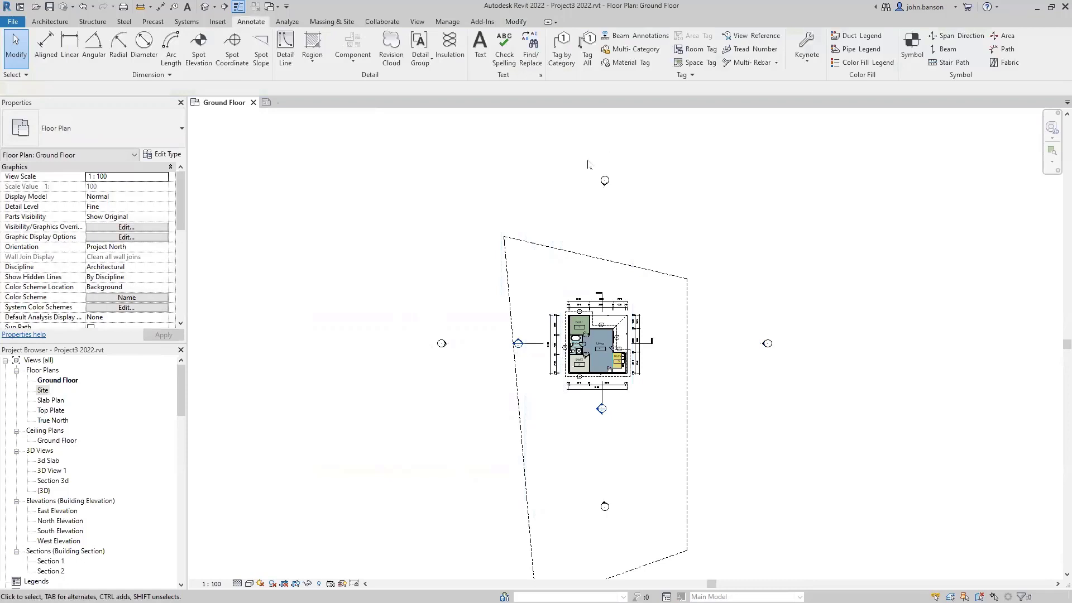
- Drag the north elevation's view line and far clip in toward the house
{"action": "left_click", "coordinate": [606, 193]}
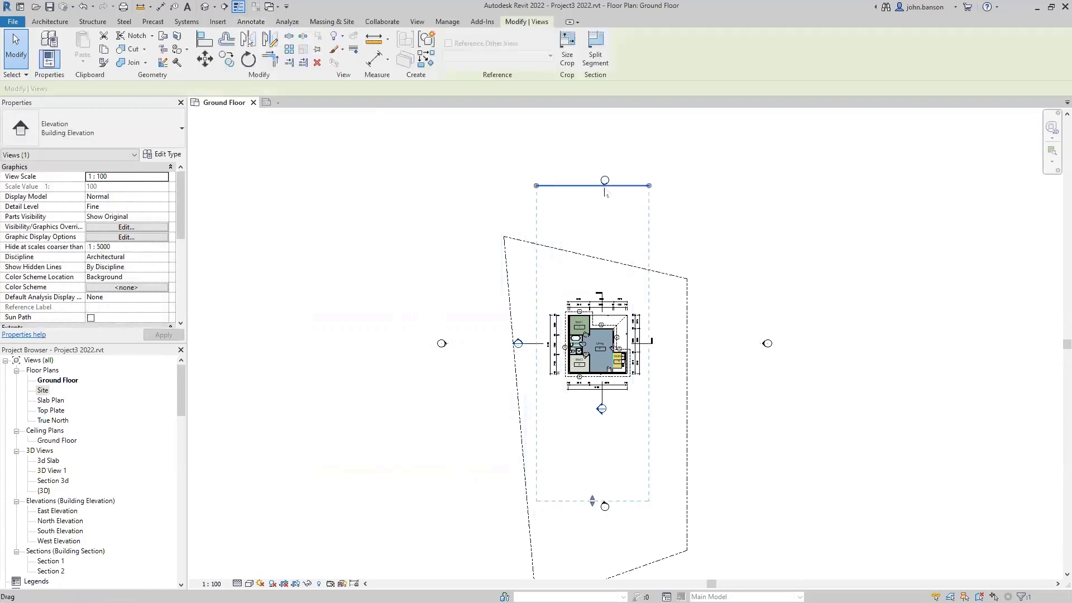
{"action": "mouse_move", "coordinate": [620, 183]}
{"action": "left_mouse_down"}
{"action": "mouse_move", "coordinate": [628, 305]}
{"action": "mouse_move", "coordinate": [617, 309]}
{"action": "left_mouse_up"}
{"action": "middle_click_drag", "start_coordinate": [773, 449], "coordinate": [775, 364]}
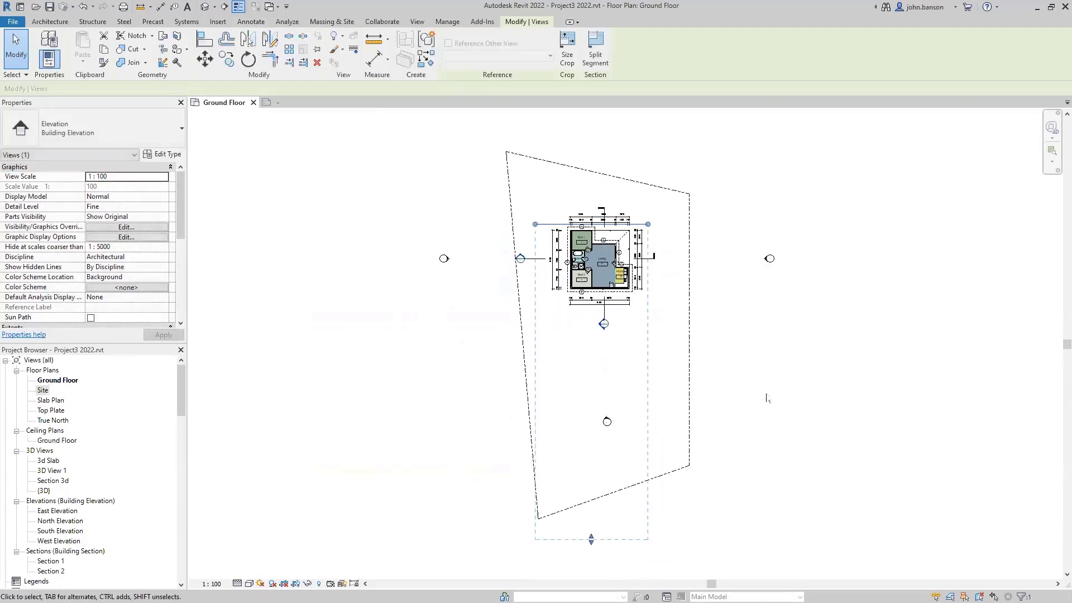
{"action": "left_click_drag", "start_coordinate": [591, 539], "coordinate": [612, 294]}
- Drag the south elevation's view line up and its far clip just past the house
{"action": "left_click", "coordinate": [606, 419]}
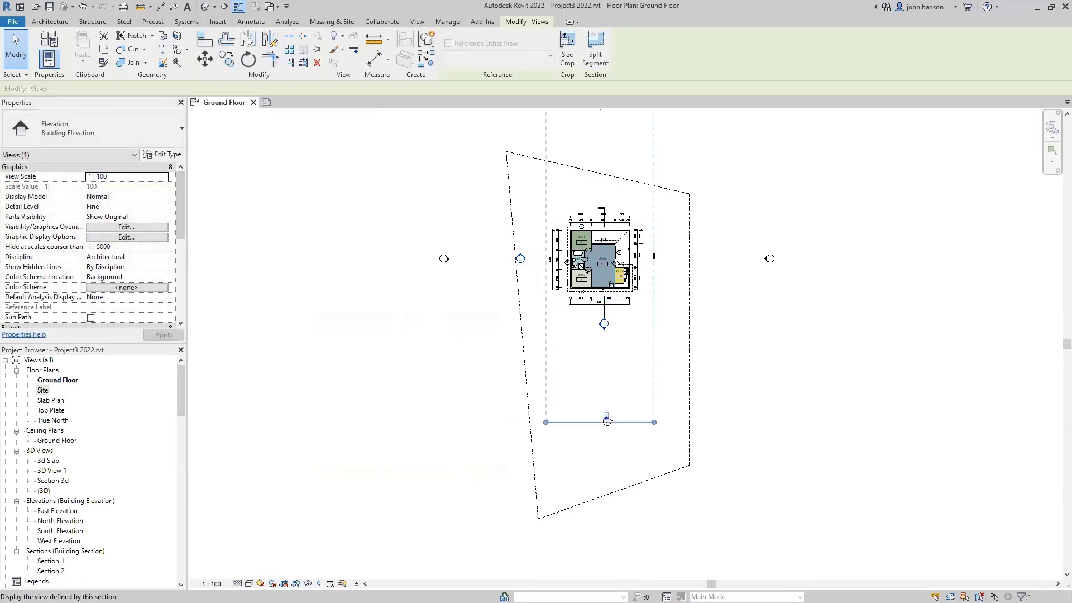
{"action": "left_click_drag", "start_coordinate": [627, 423], "coordinate": [635, 296]}
{"action": "middle_click_drag", "start_coordinate": [659, 120], "coordinate": [636, 216]}
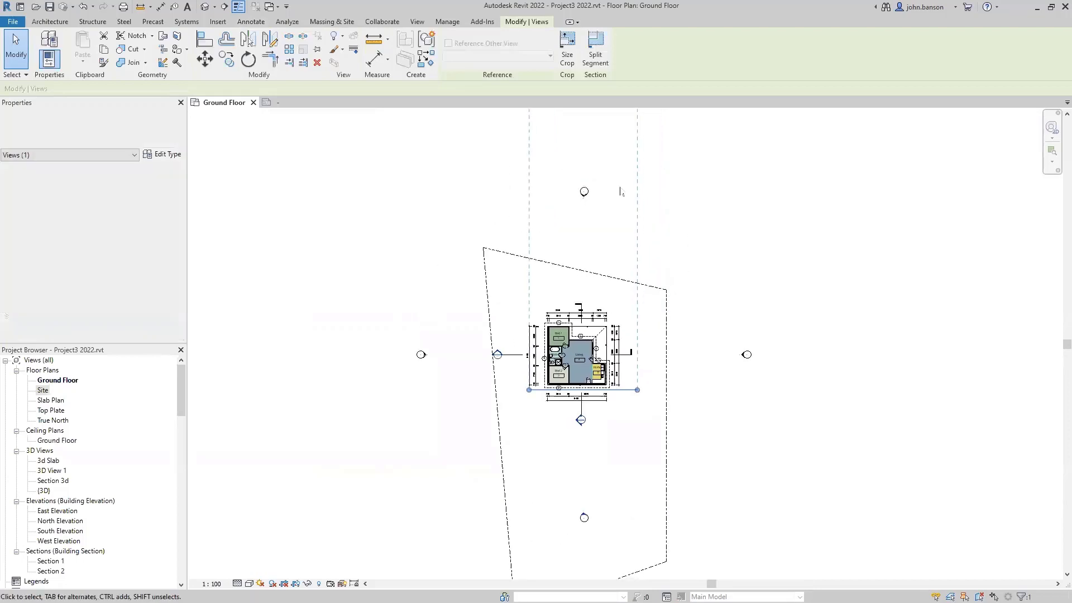
{"action": "middle_click_drag", "start_coordinate": [584, 155], "coordinate": [569, 222]}
{"action": "left_click_drag", "start_coordinate": [570, 144], "coordinate": [570, 385]}
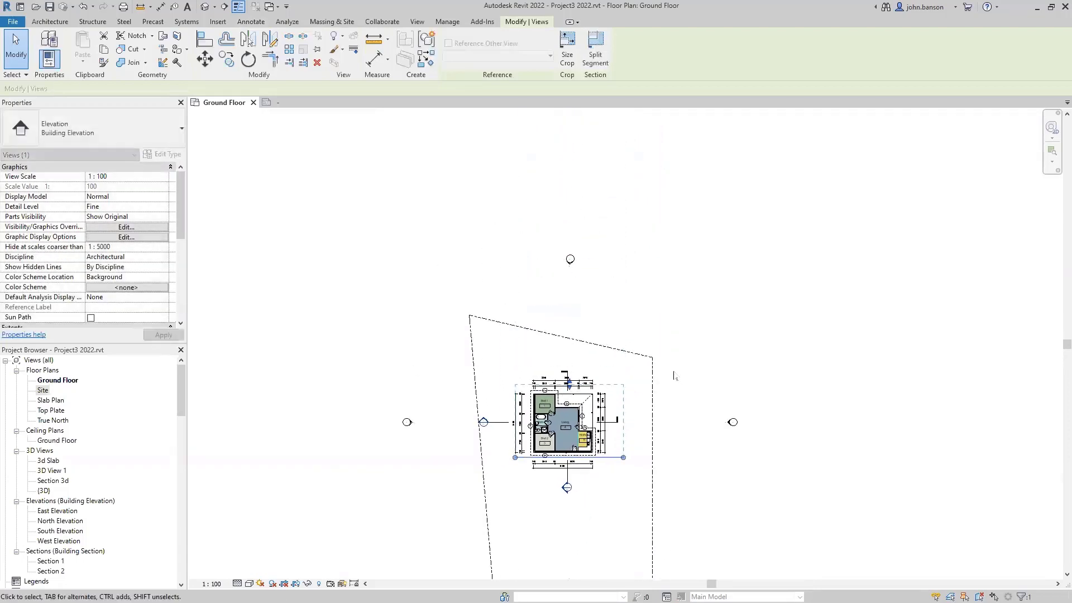
{"action": "left_click", "coordinate": [674, 375]}
{"action": "middle_click_drag", "start_coordinate": [674, 376], "coordinate": [670, 264]}
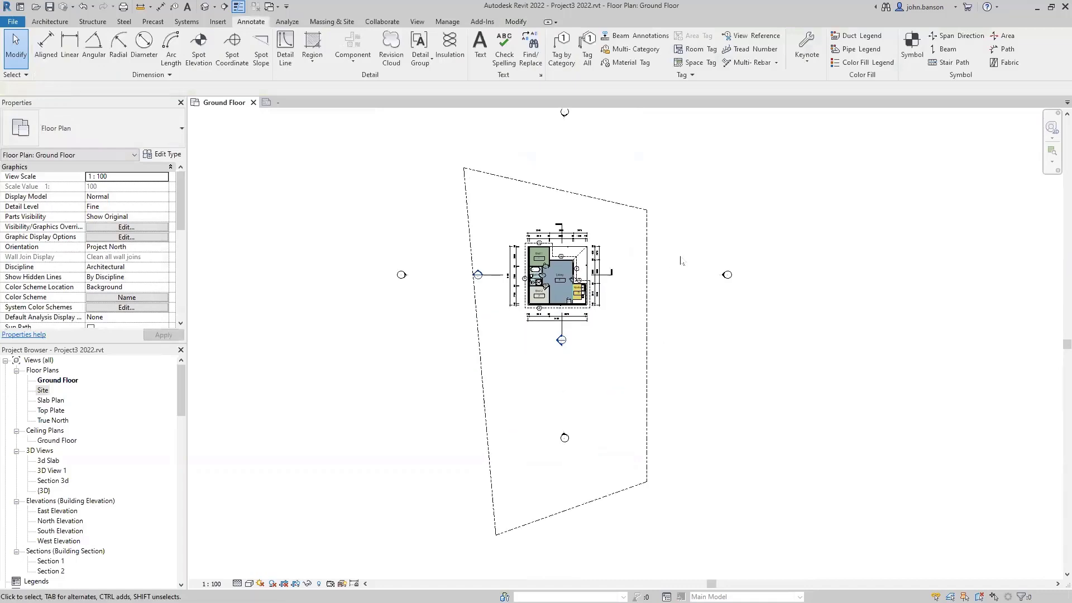
{"action": "key", "text": "v"}
{"action": "key", "text": "v"}
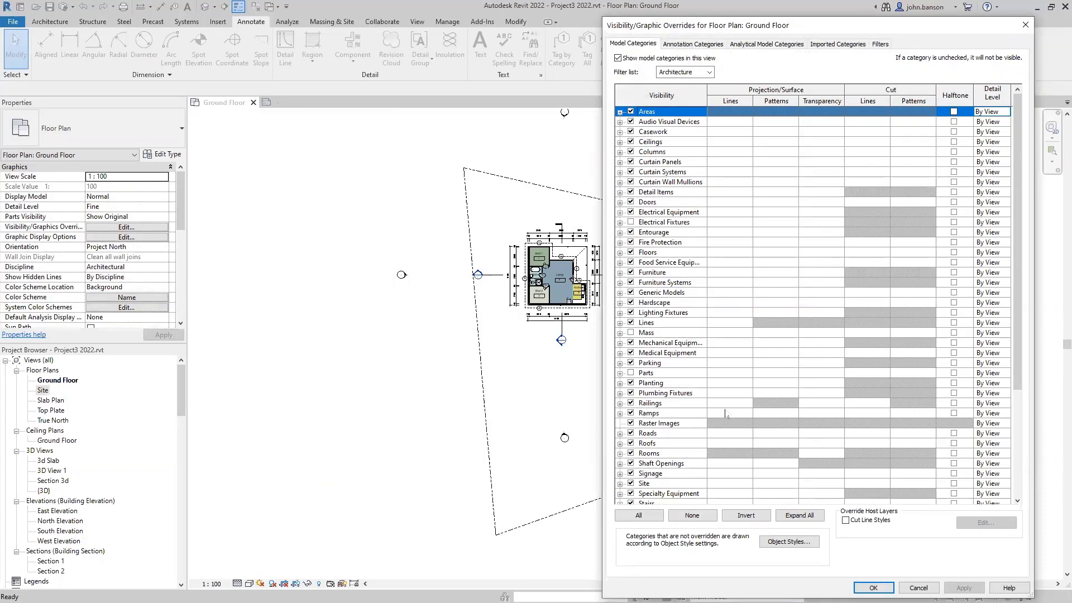
- Hide the Property Lines site subcategory and the Elevations annotation category, then close the dialog
{"action": "scroll", "coordinate": [660, 438], "scroll_direction": "down", "scroll_amount": 1}
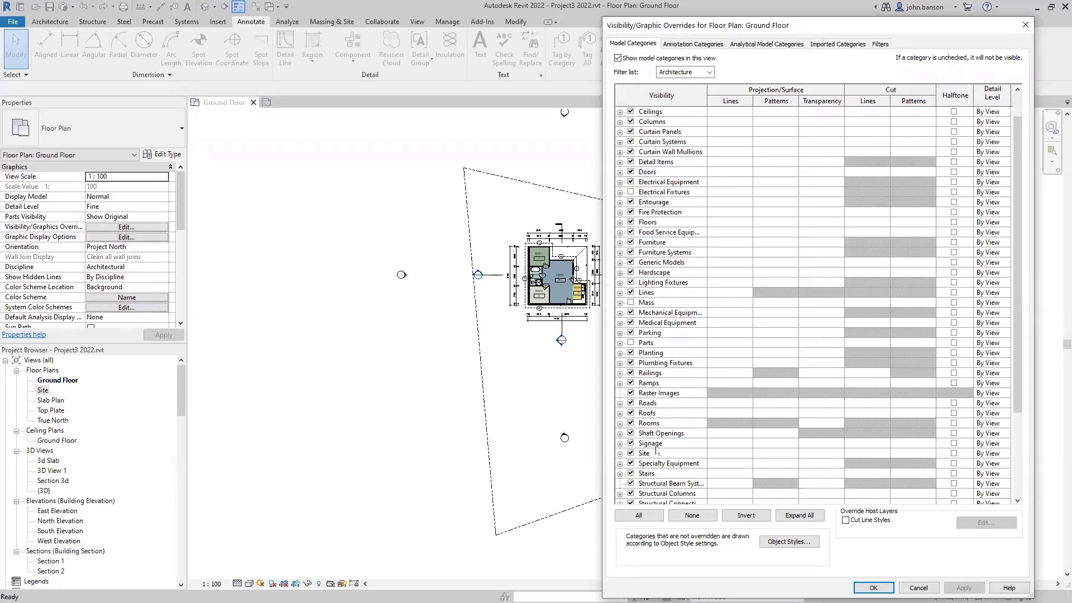
{"action": "left_click", "coordinate": [619, 453]}
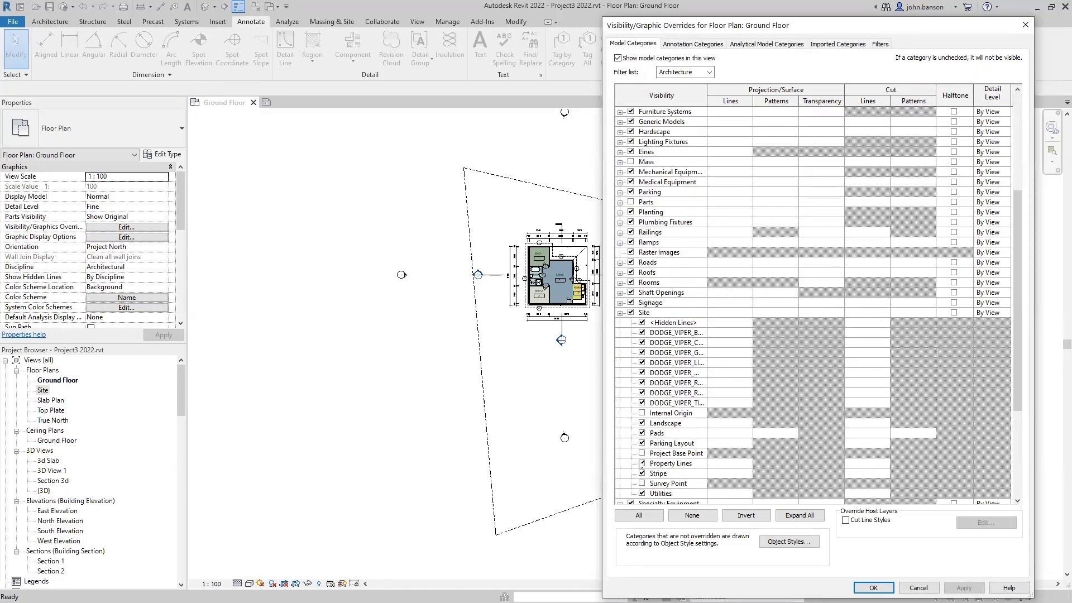
{"action": "left_click", "coordinate": [642, 464]}
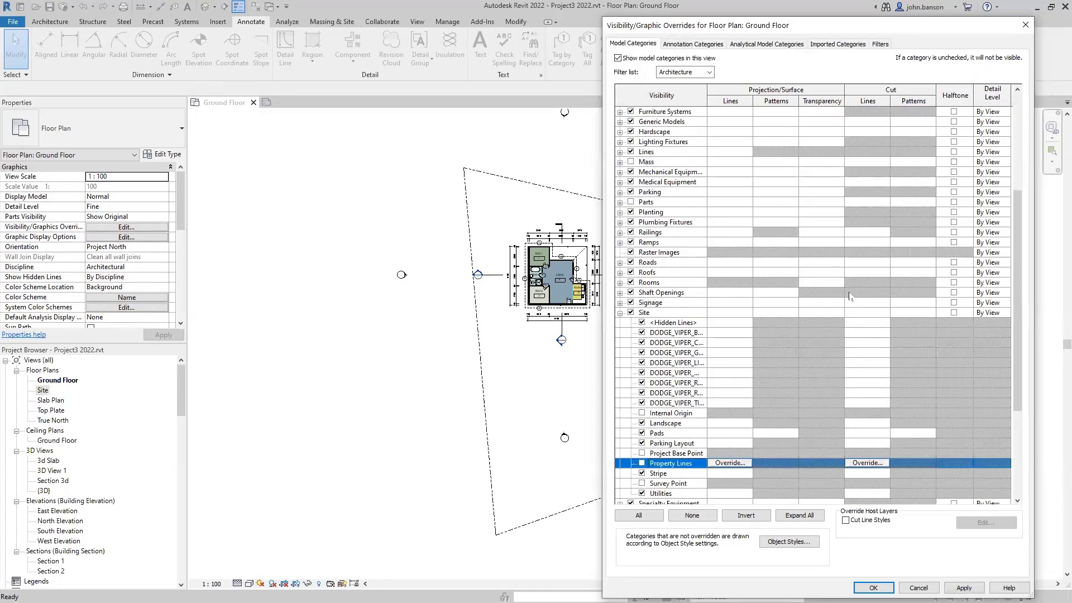
{"action": "left_click", "coordinate": [697, 44]}
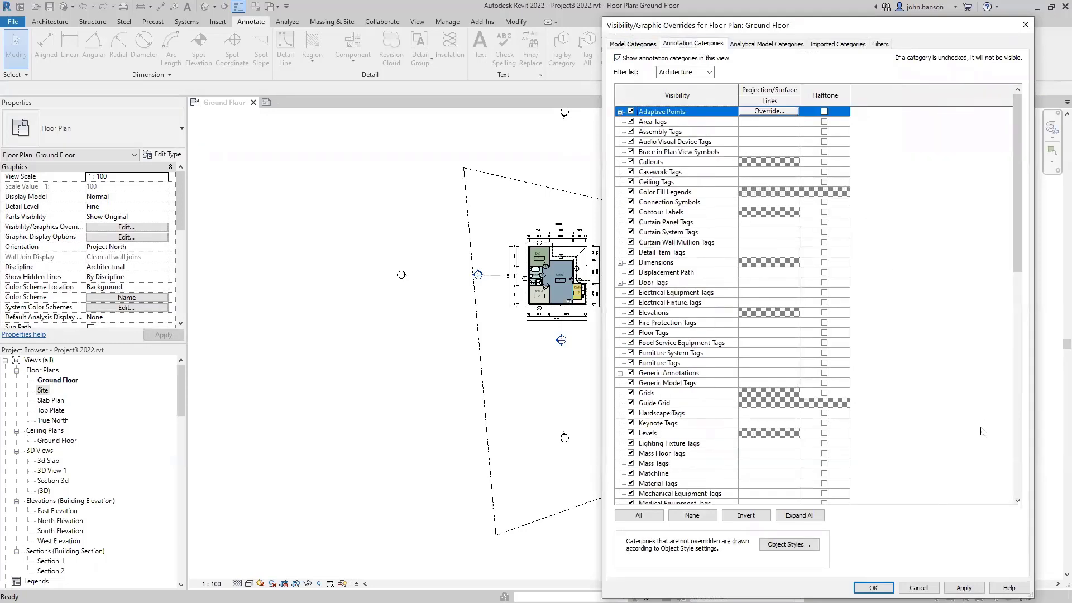
{"action": "left_click", "coordinate": [631, 313]}
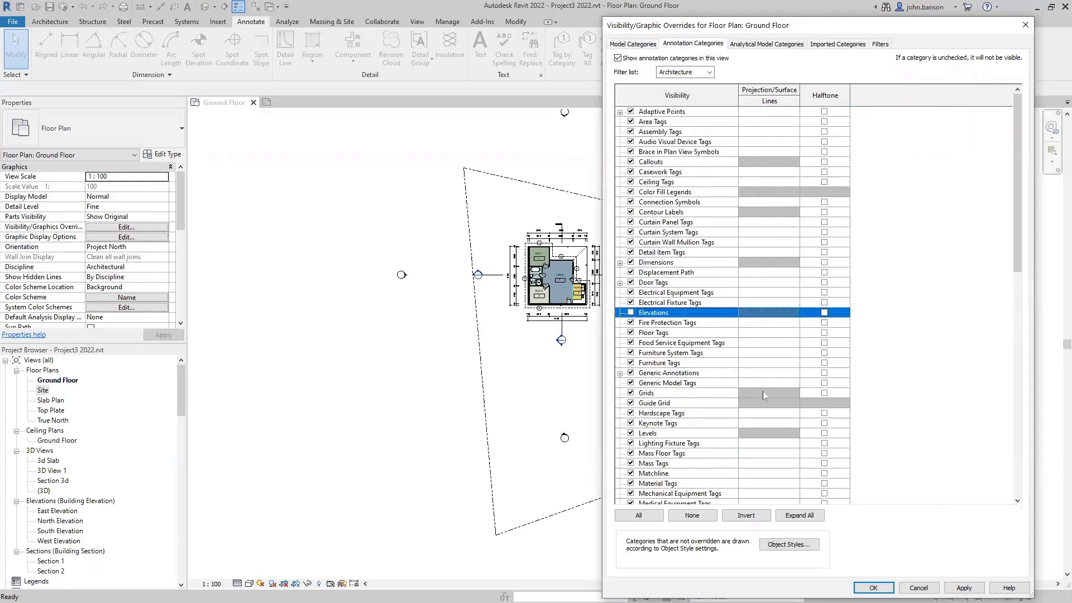
{"action": "left_click", "coordinate": [873, 588]}
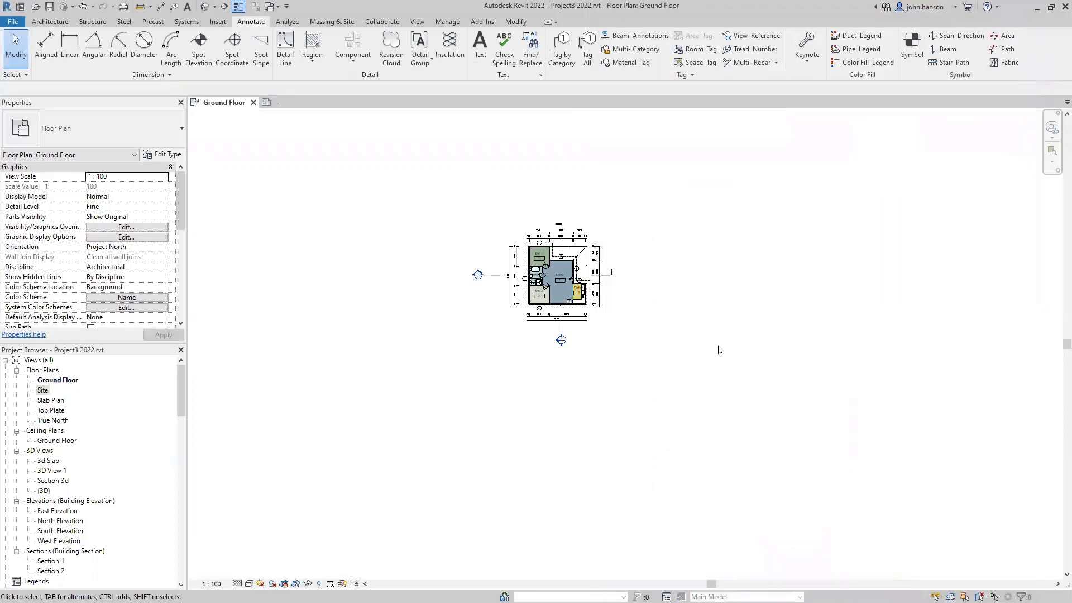
- Shorten the horizontal section line from its head end so it stops nearer the house
{"action": "scroll", "coordinate": [673, 277], "scroll_direction": "up", "scroll_amount": 5}
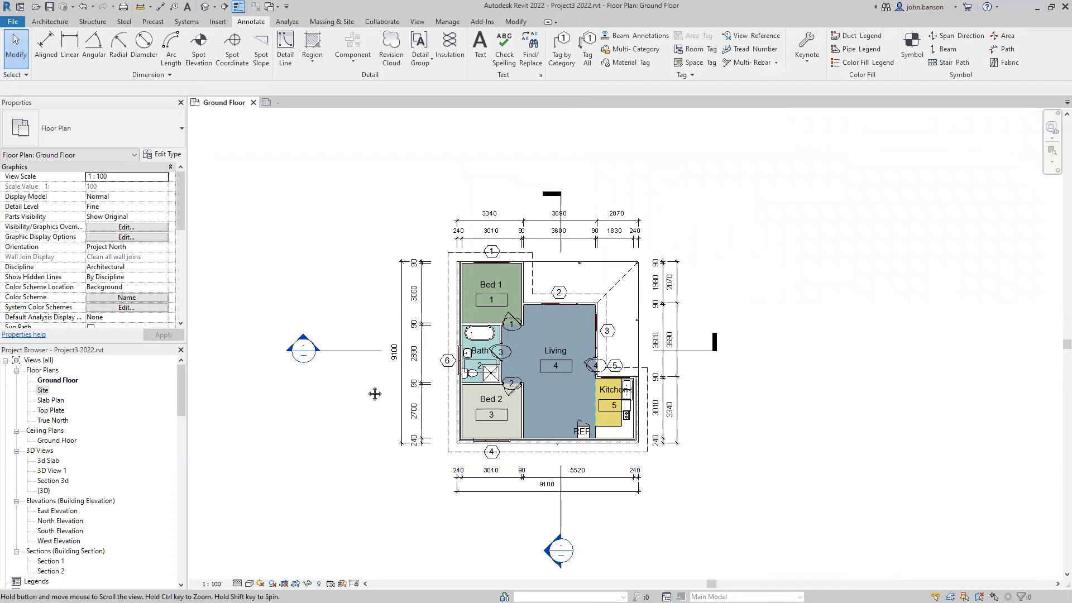
{"action": "left_click", "coordinate": [360, 335]}
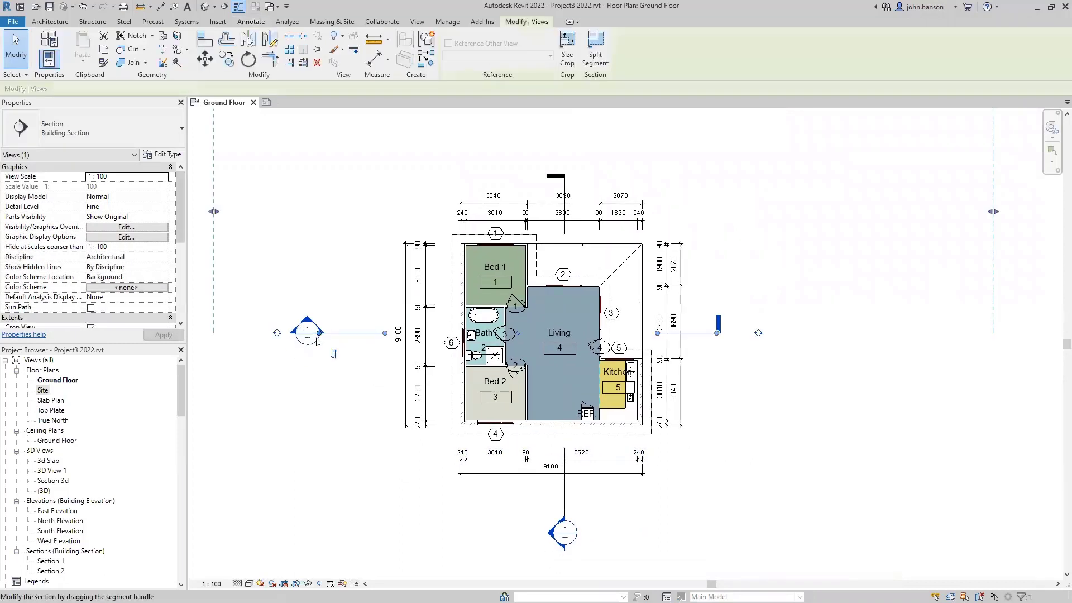
{"action": "left_click_drag", "start_coordinate": [319, 333], "coordinate": [350, 332]}
{"action": "left_click", "coordinate": [364, 353]}
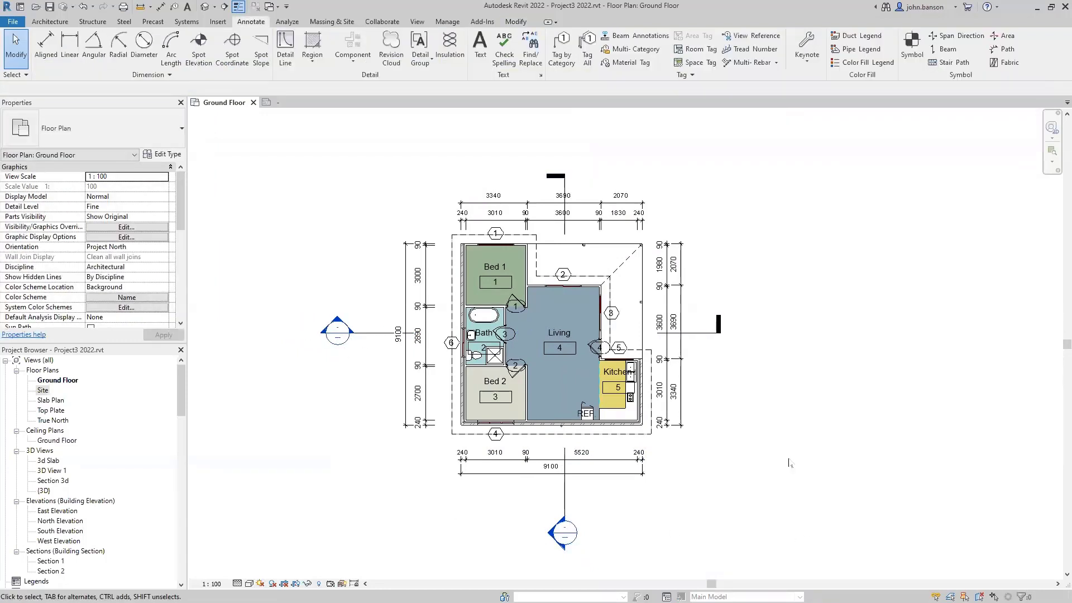
{"action": "mouse_move", "coordinate": [776, 468]}
{"action": "middle_mouse_down"}
{"action": "mouse_move", "coordinate": [774, 434]}
{"action": "mouse_move", "coordinate": [772, 451]}
{"action": "middle_mouse_up"}
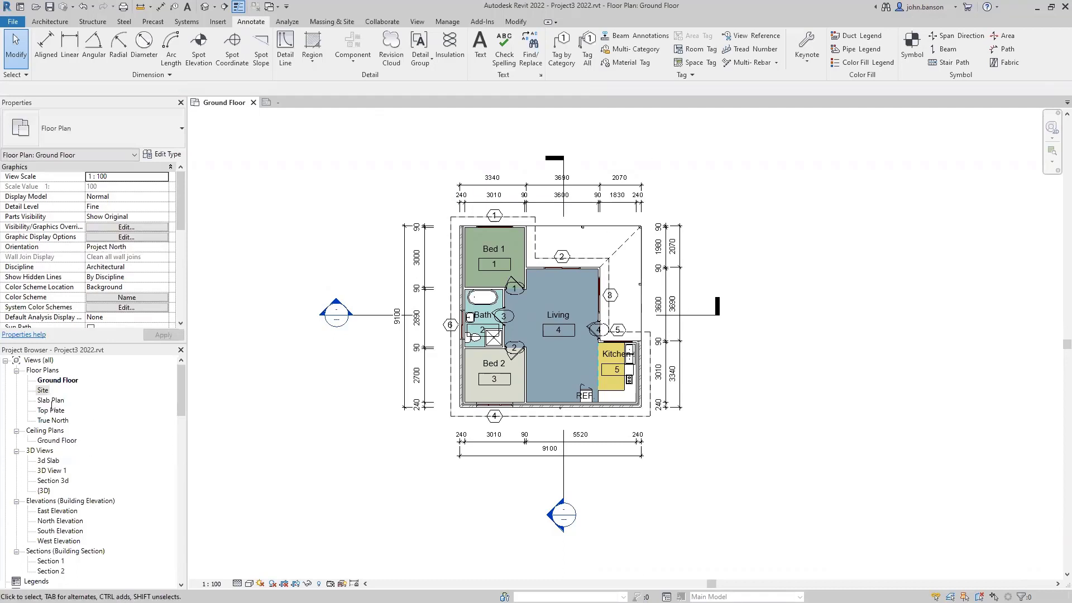
- Open the Slab Plan view and set its visual style to Hidden Line
{"action": "double_click", "coordinate": [51, 400]}
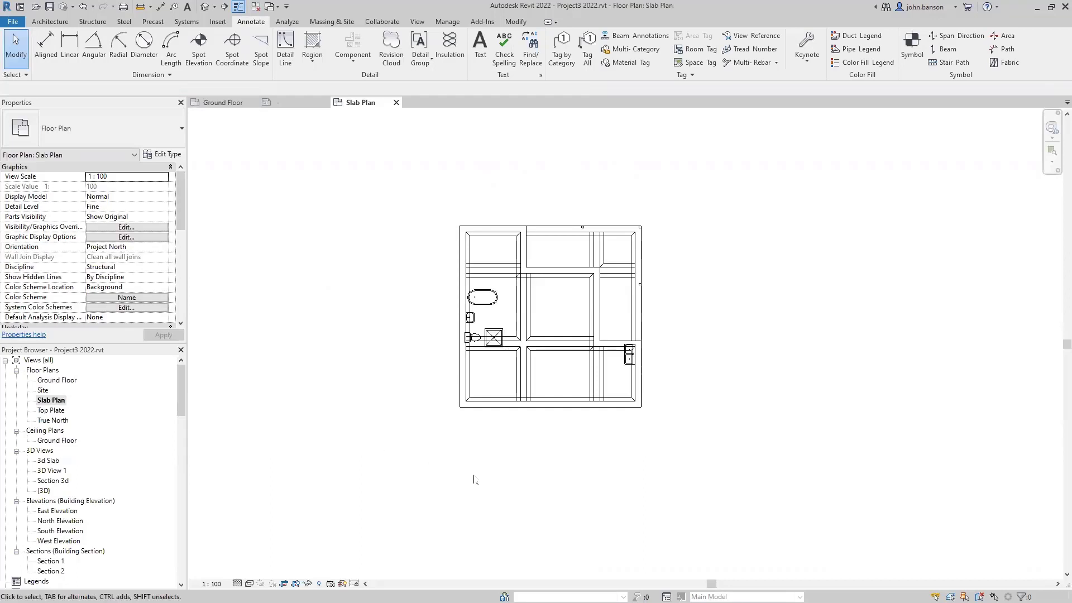
{"action": "left_click", "coordinate": [249, 583]}
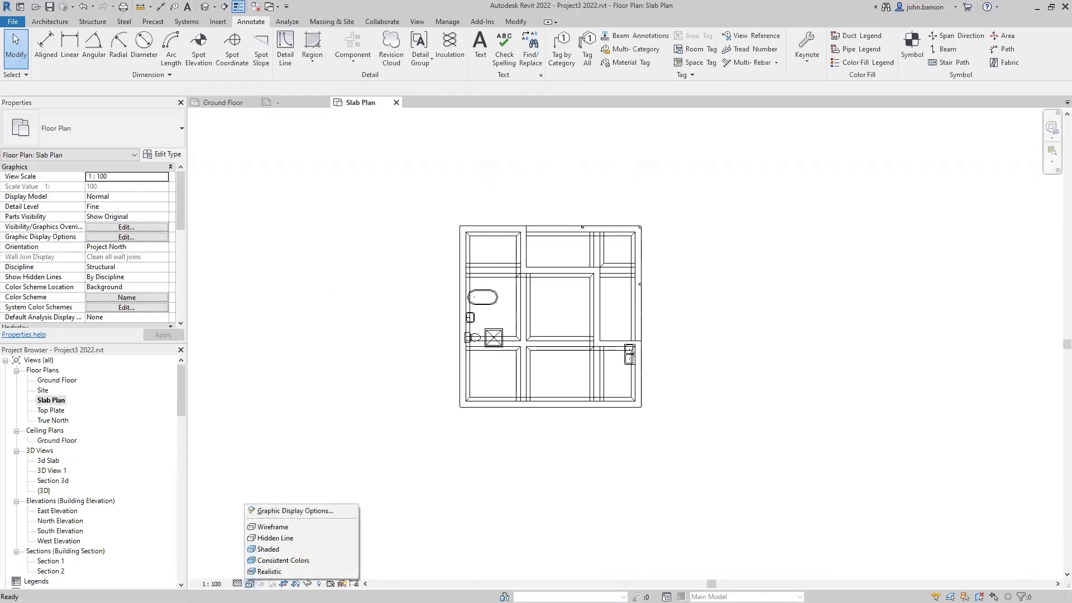
{"action": "left_click", "coordinate": [288, 539]}
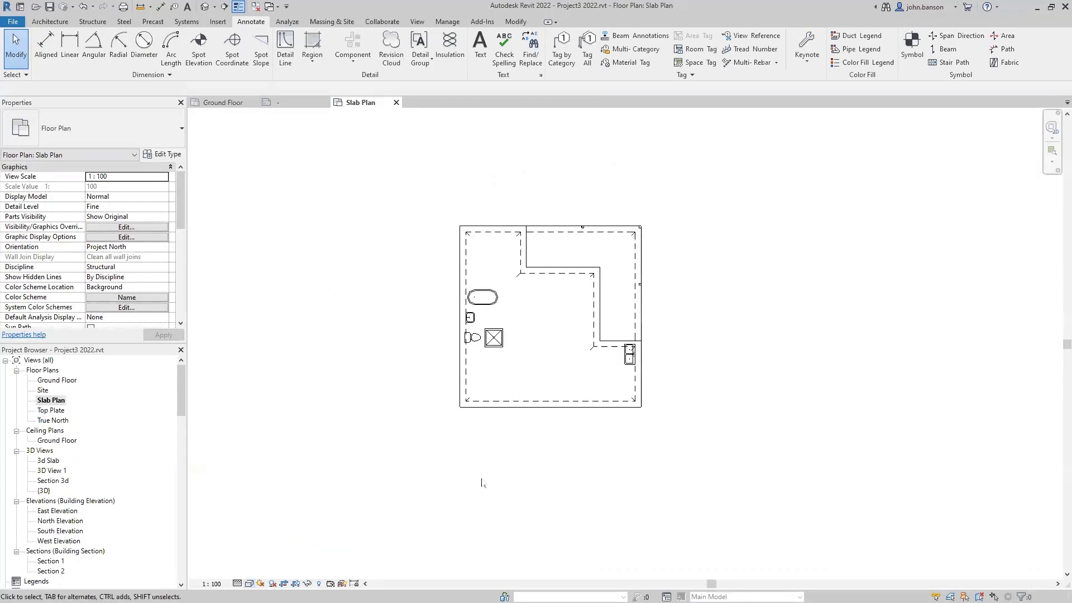
{"action": "middle_click_drag", "start_coordinate": [708, 359], "coordinate": [735, 392]}
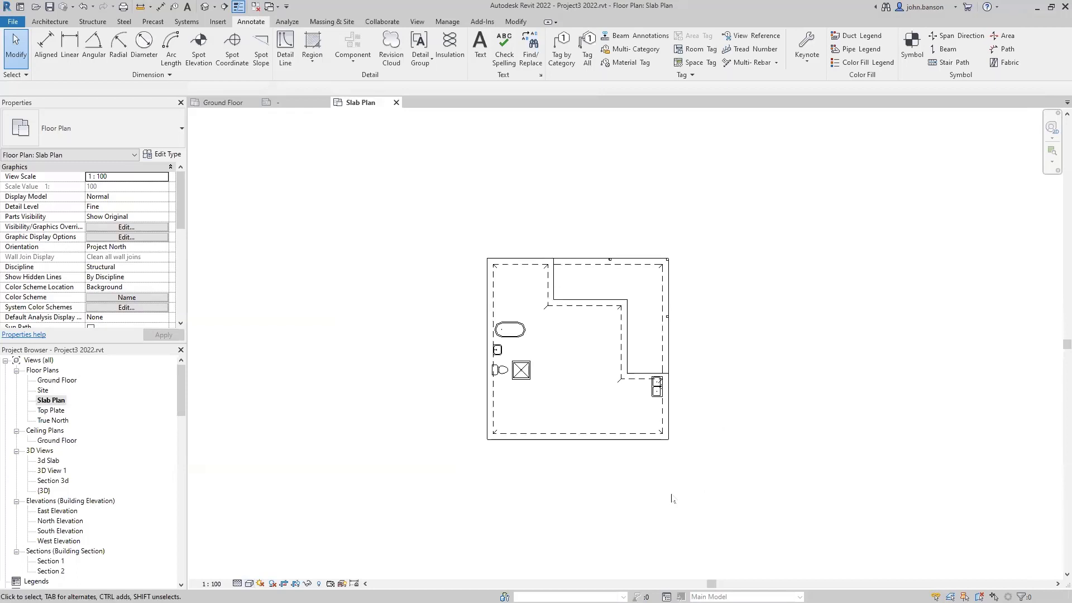
- Start an aligned dimension at the left slab edge, cancel it, and open the view's visibility settings
{"action": "key", "text": "d"}
{"action": "key", "text": "i"}
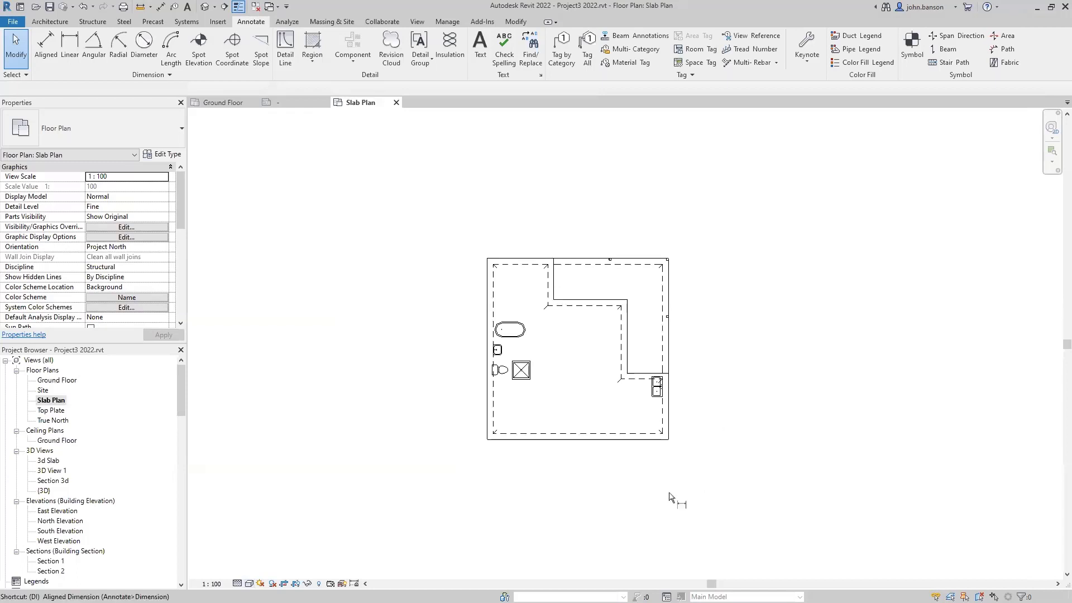
{"action": "left_click", "coordinate": [485, 419]}
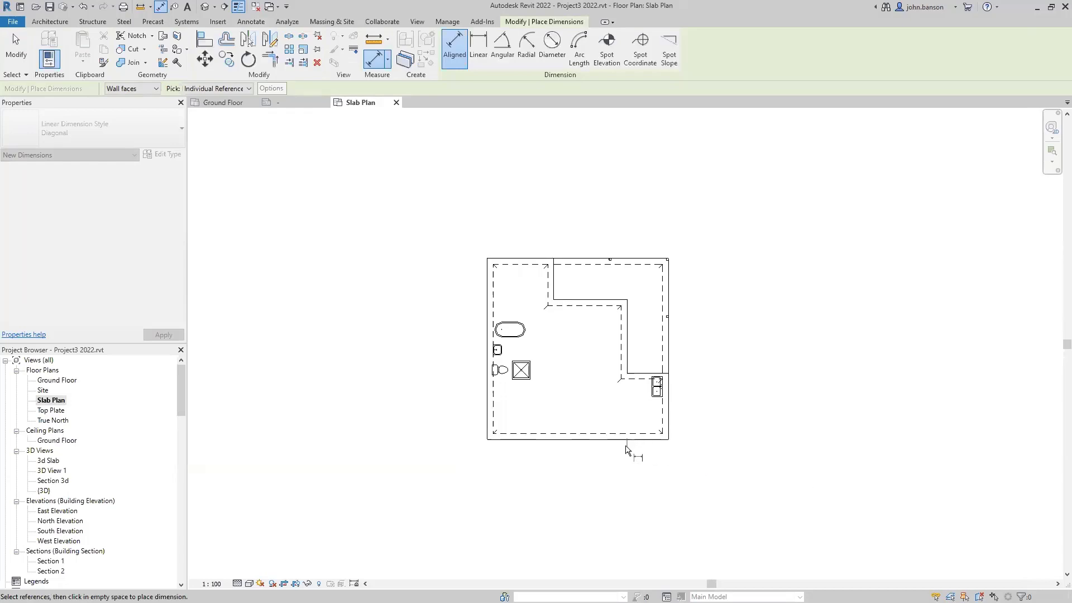
{"action": "key", "text": "Escape"}
{"action": "key", "text": "Escape"}
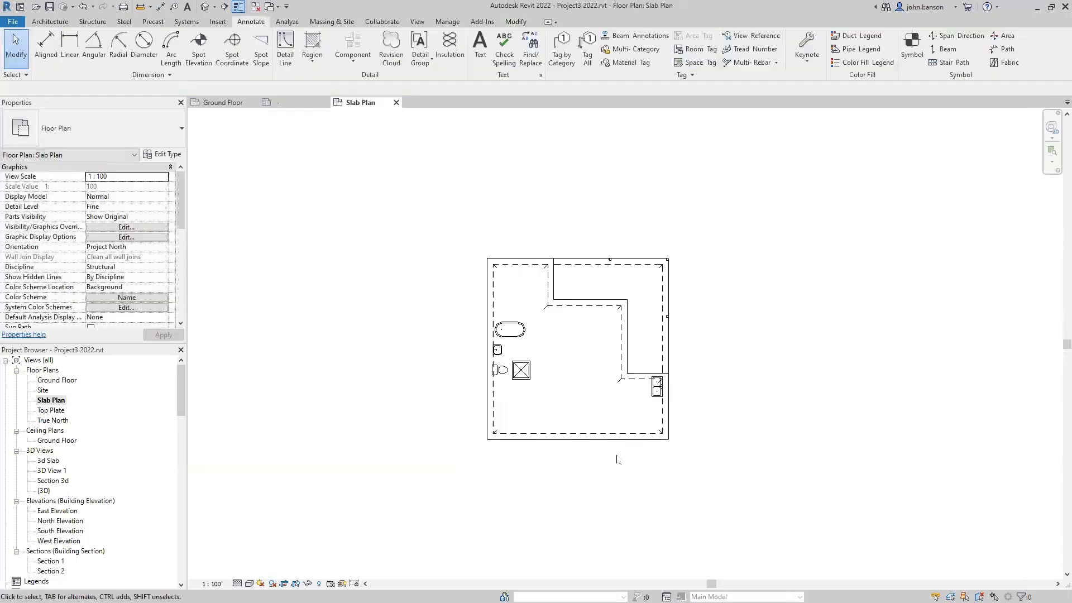
{"action": "key", "text": "v"}
{"action": "key", "text": "g"}
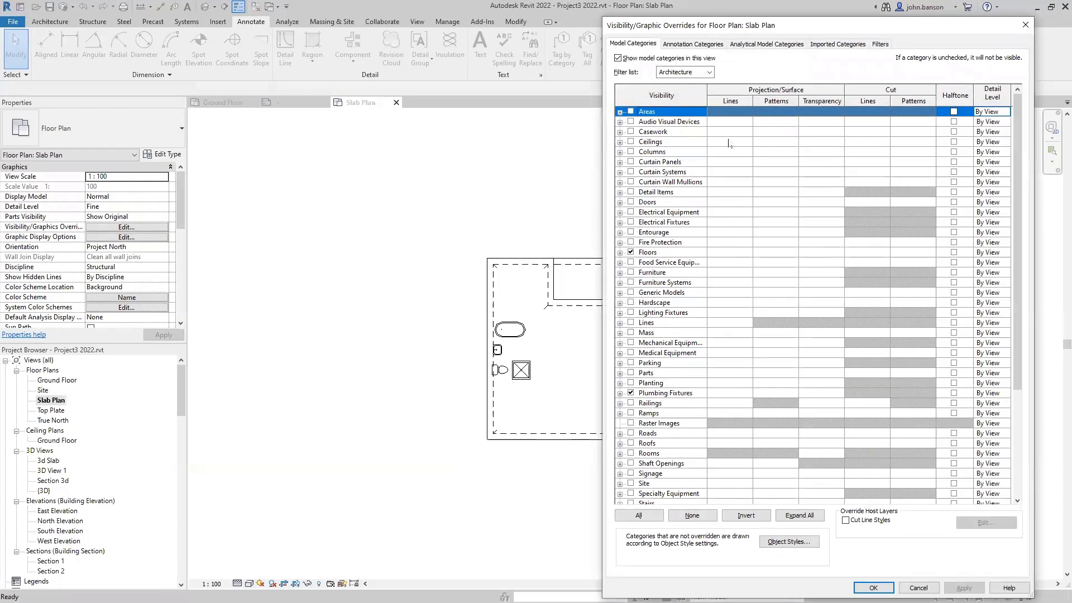
- Turn on the Dimensions annotation category for the Slab Plan and close the dialog
{"action": "left_click", "coordinate": [684, 46]}
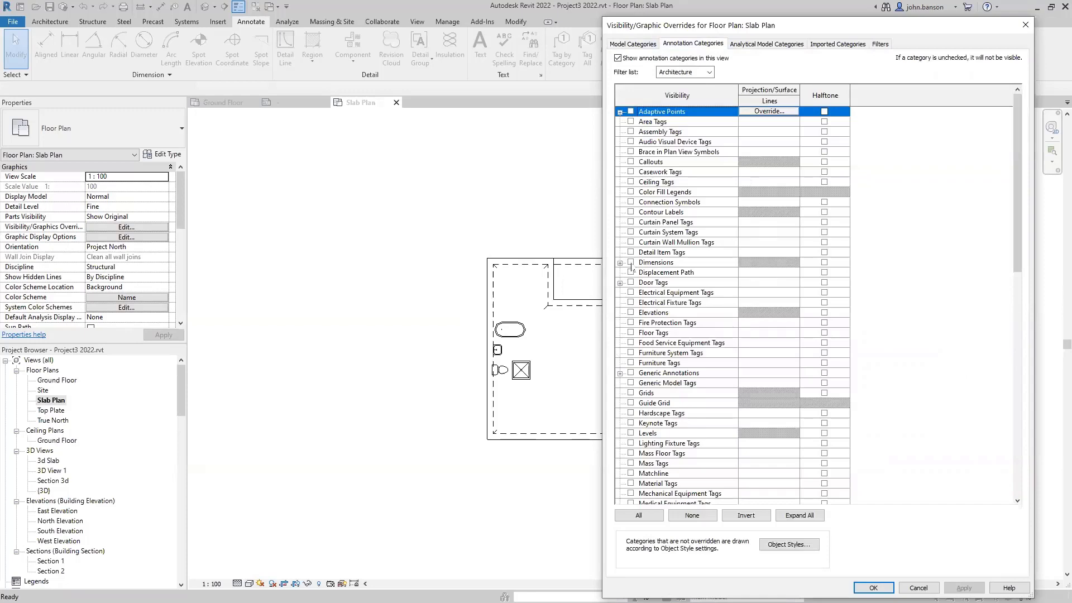
{"action": "left_click", "coordinate": [630, 263]}
{"action": "left_click", "coordinate": [874, 588]}
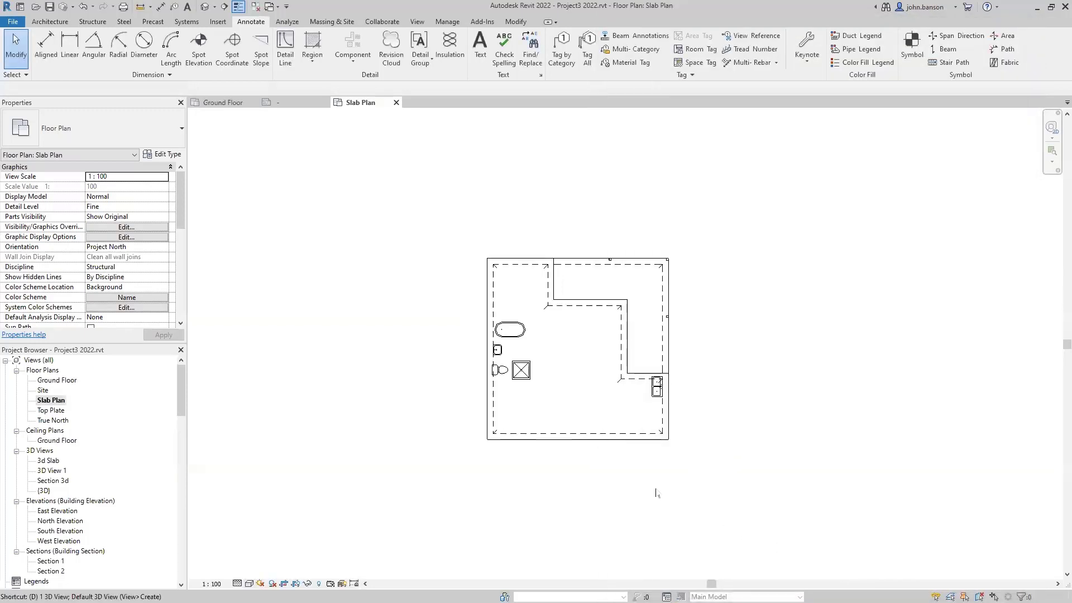
- Place a 9100 aligned dimension across the slab below the plan
{"action": "key", "text": "d"}
{"action": "key", "text": "i"}
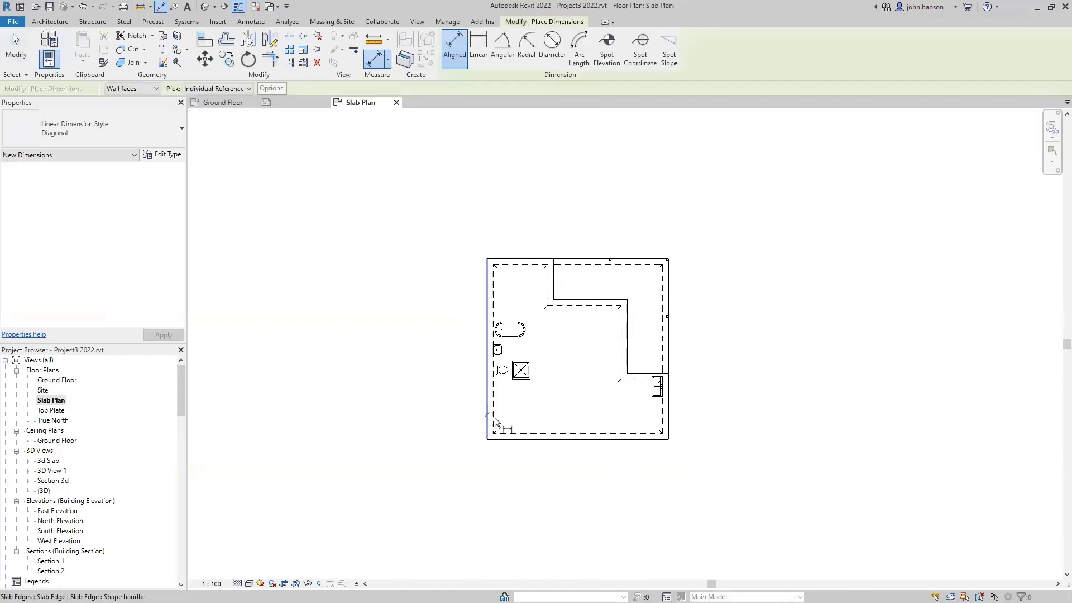
{"action": "left_click", "coordinate": [487, 424]}
{"action": "left_click", "coordinate": [668, 433]}
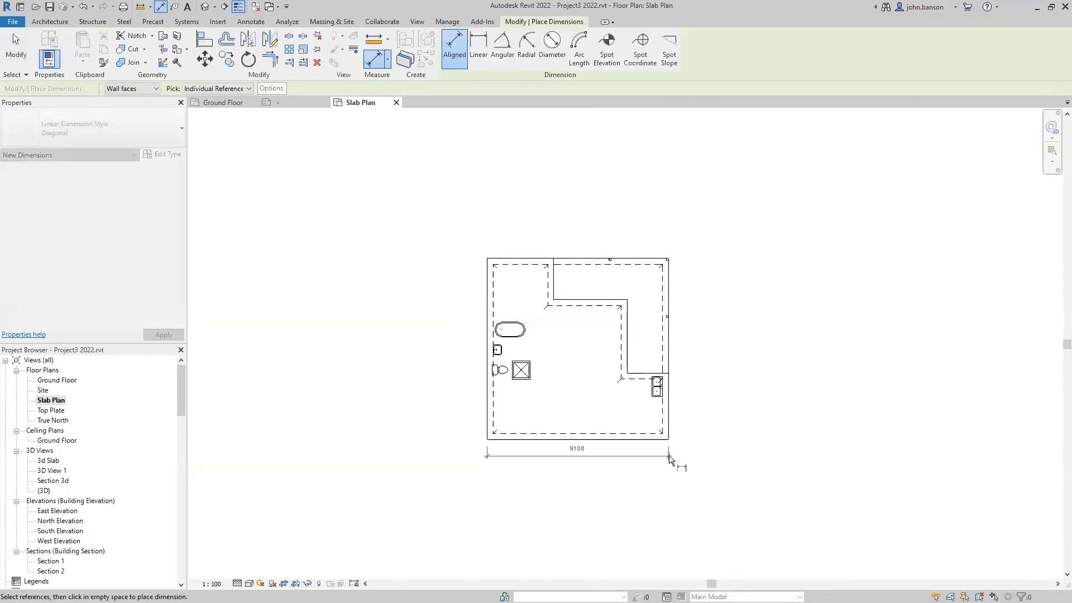
{"action": "left_click", "coordinate": [670, 459]}
- Dimension the right side with a 2070/3690/3340 string and an overall 9100
{"action": "scroll", "coordinate": [671, 446], "scroll_direction": "up", "scroll_amount": 2}
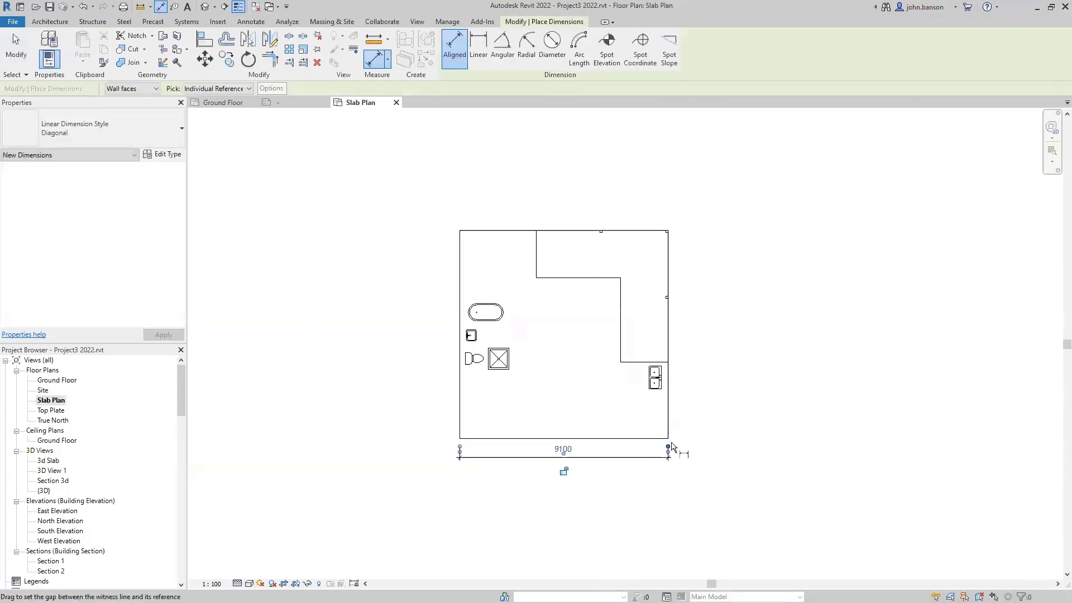
{"action": "left_click", "coordinate": [640, 436]}
{"action": "left_click", "coordinate": [640, 334]}
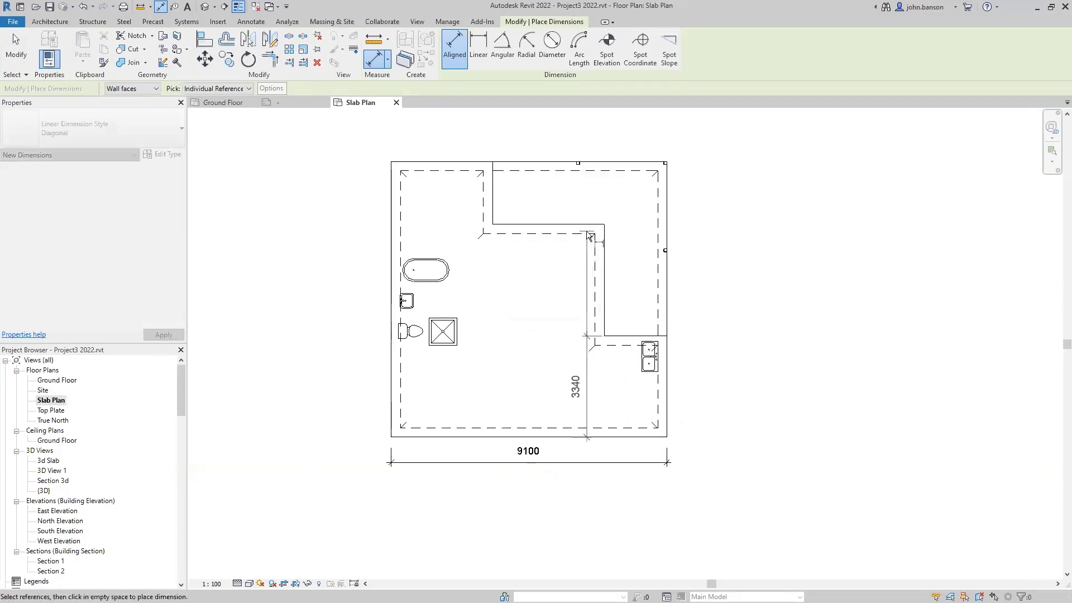
{"action": "left_click", "coordinate": [578, 223]}
{"action": "left_click", "coordinate": [477, 162]}
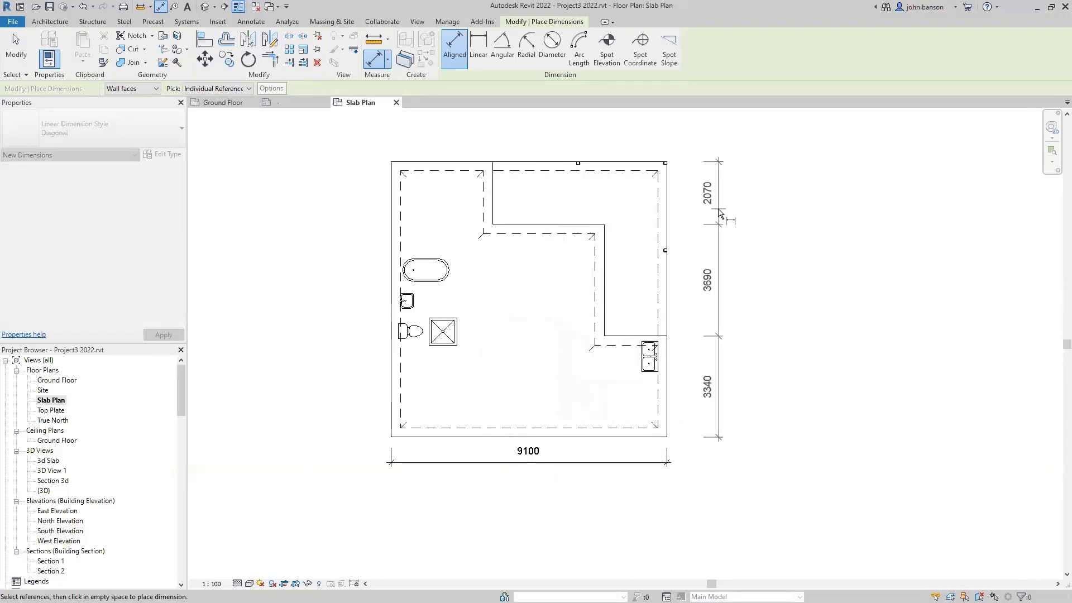
{"action": "left_click", "coordinate": [708, 218]}
{"action": "left_click", "coordinate": [642, 430]}
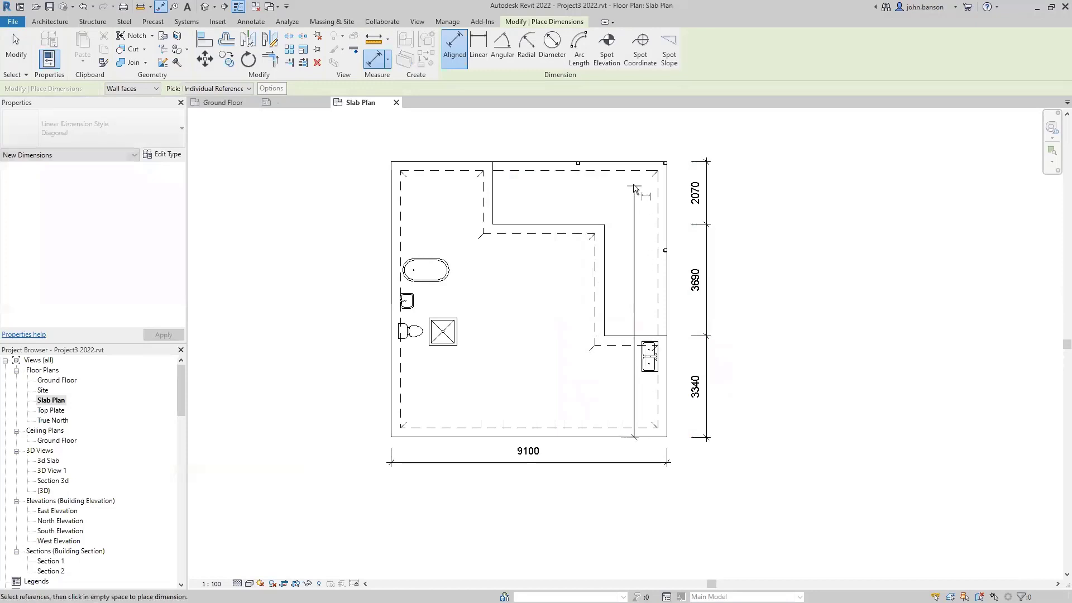
{"action": "left_click", "coordinate": [642, 162]}
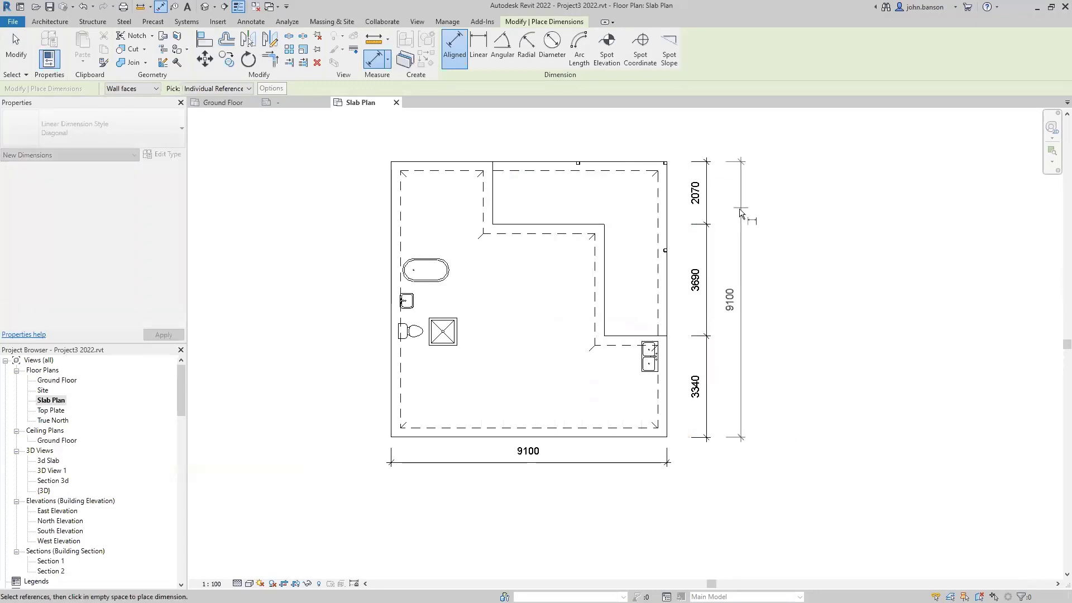
{"action": "left_click", "coordinate": [738, 298]}
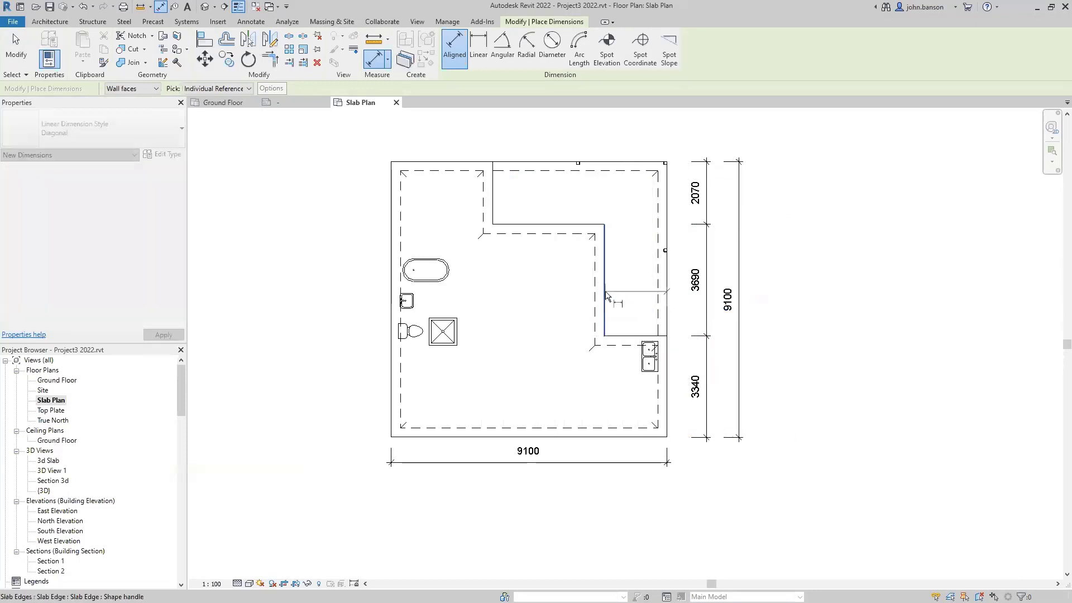
- Add a 3340/3690/2070 string and overall 9100 above the plan, plus a 9100 on the left side
{"action": "left_click", "coordinate": [604, 286]}
{"action": "left_click", "coordinate": [494, 201]}
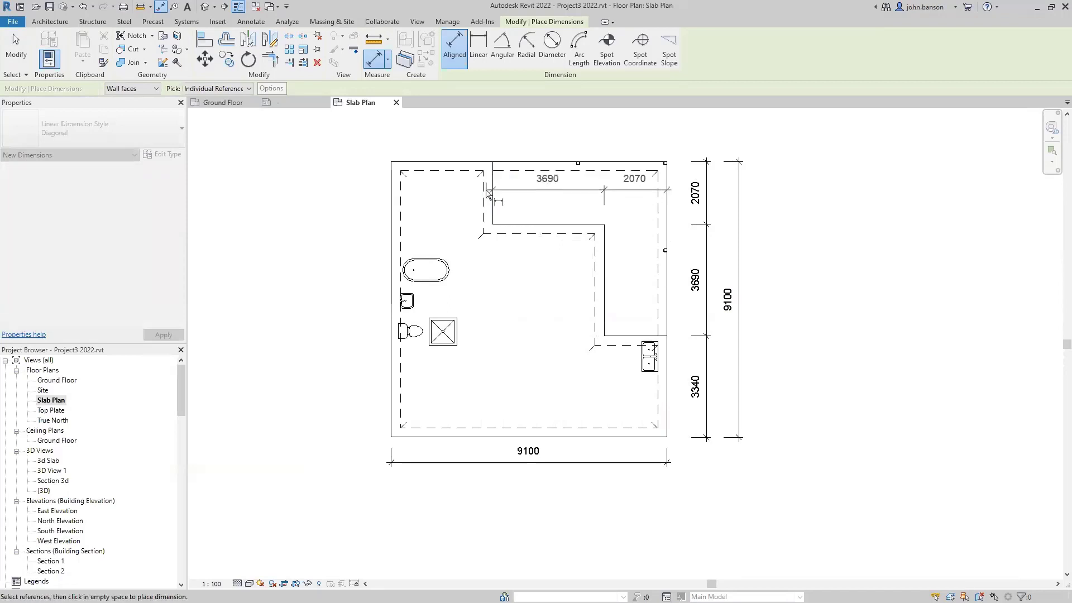
{"action": "left_click", "coordinate": [389, 195]}
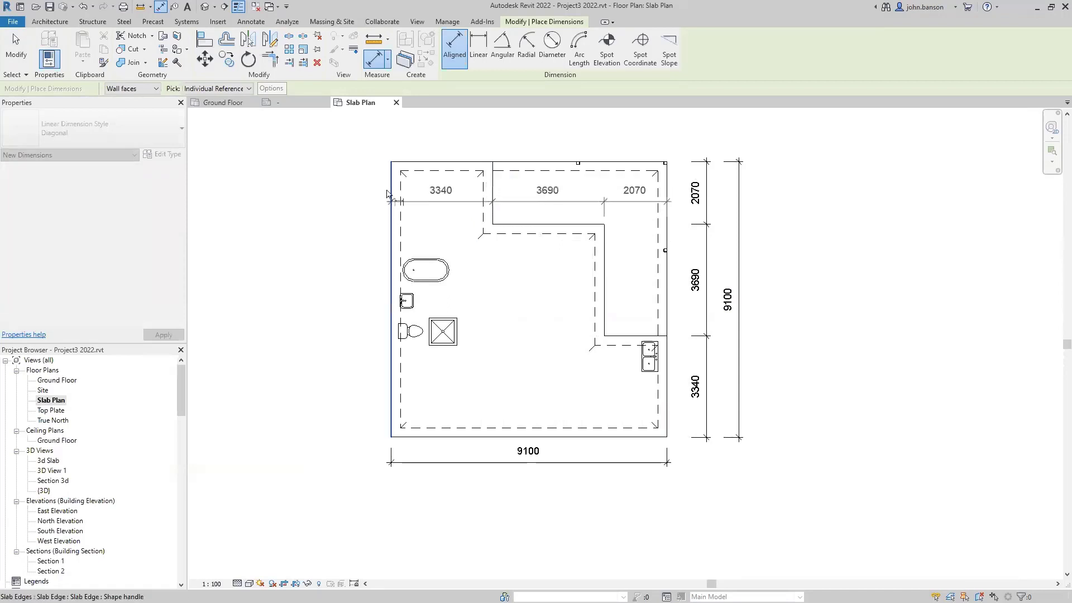
{"action": "left_click", "coordinate": [351, 144]}
{"action": "middle_click_drag", "start_coordinate": [352, 204], "coordinate": [320, 302]}
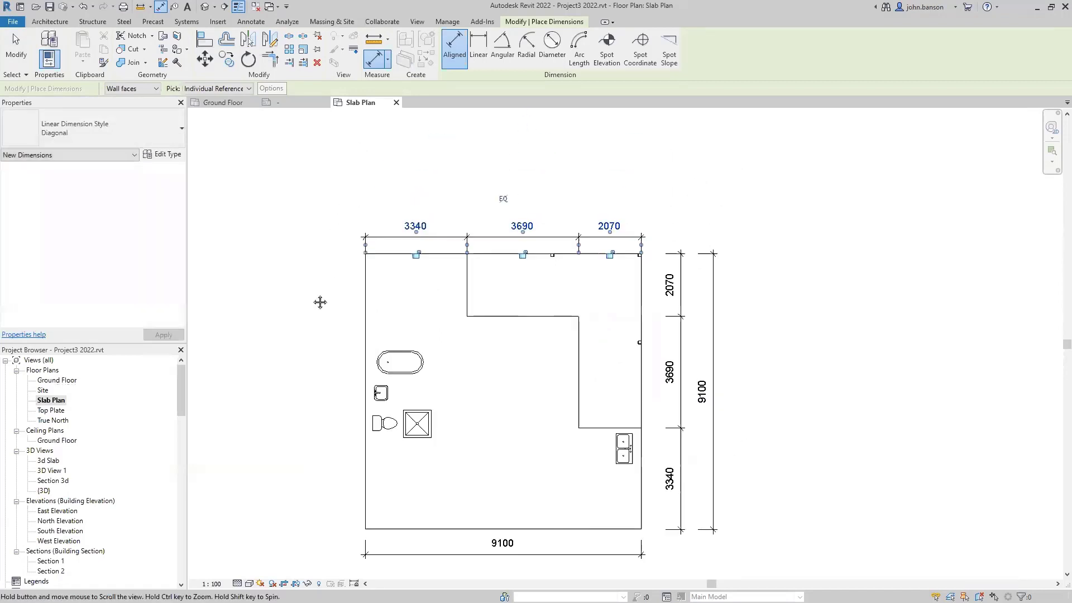
{"action": "left_click", "coordinate": [365, 286]}
{"action": "left_click", "coordinate": [642, 435]}
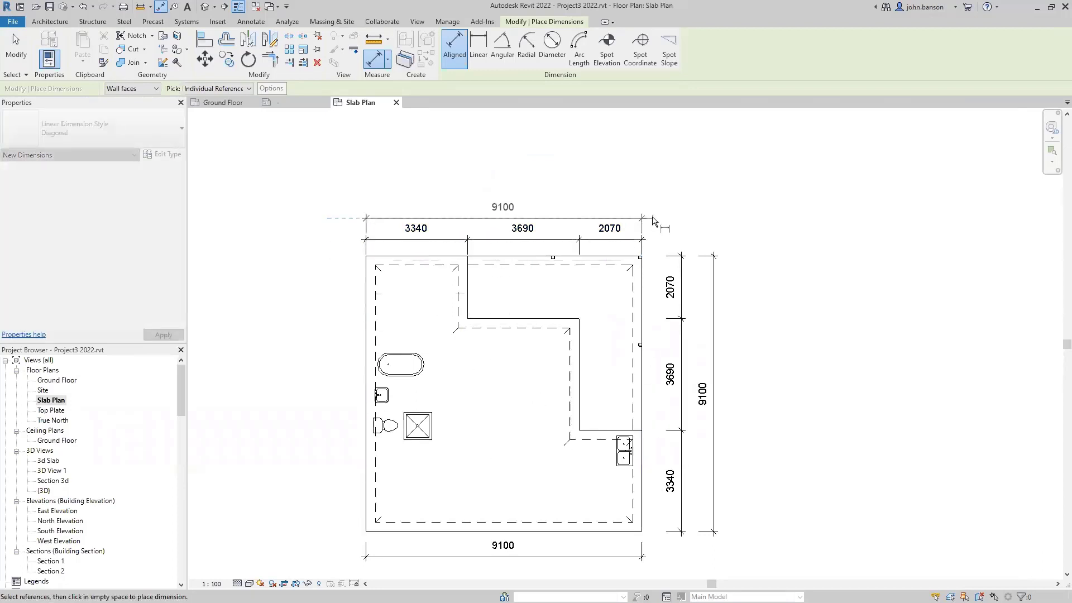
{"action": "left_click", "coordinate": [614, 210]}
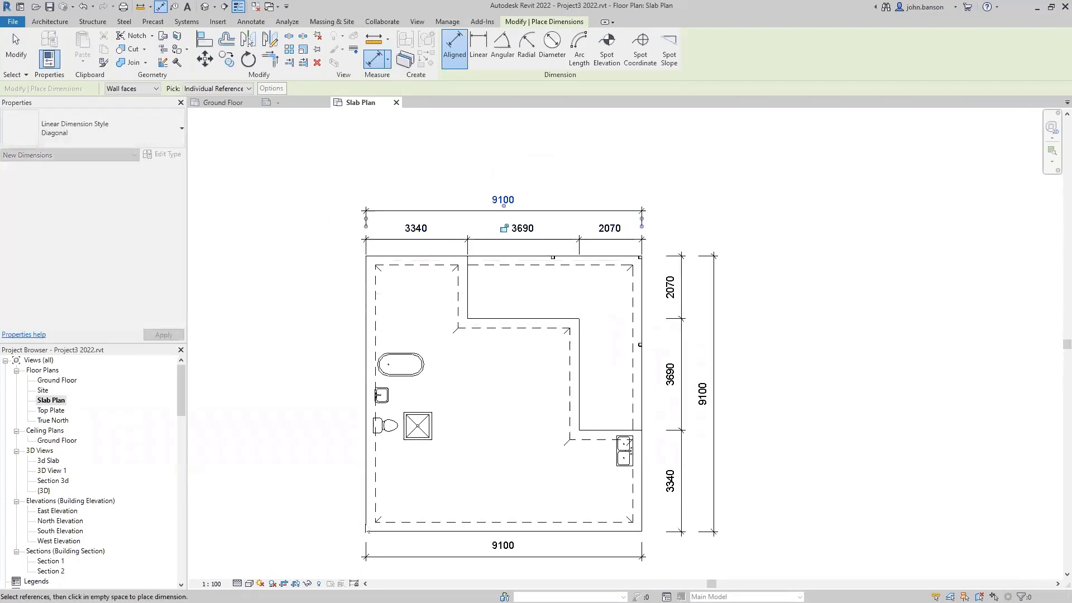
{"action": "left_click", "coordinate": [394, 532]}
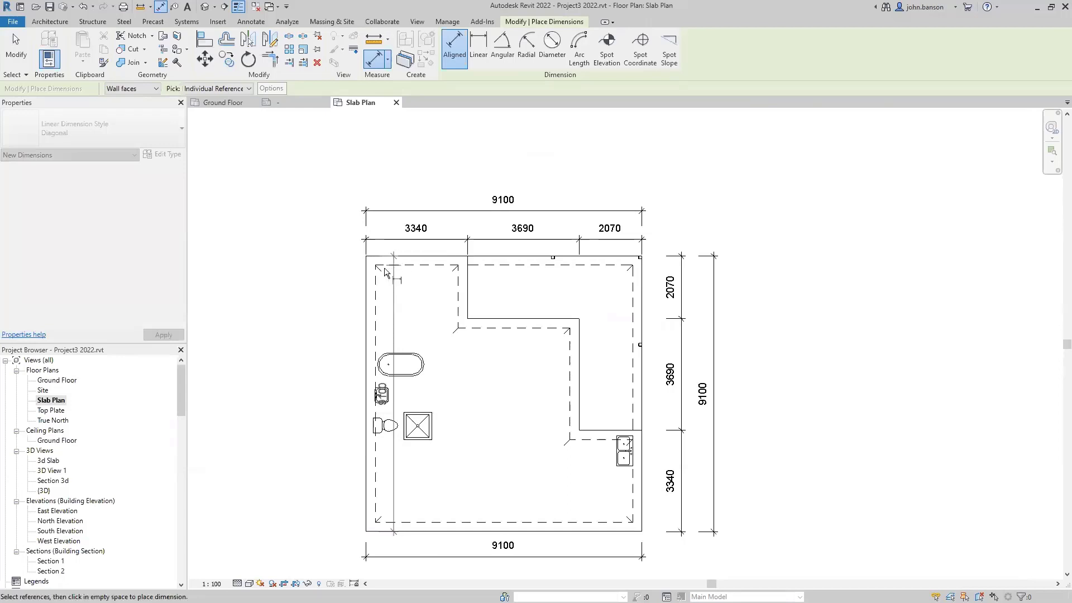
{"action": "left_click", "coordinate": [317, 363]}
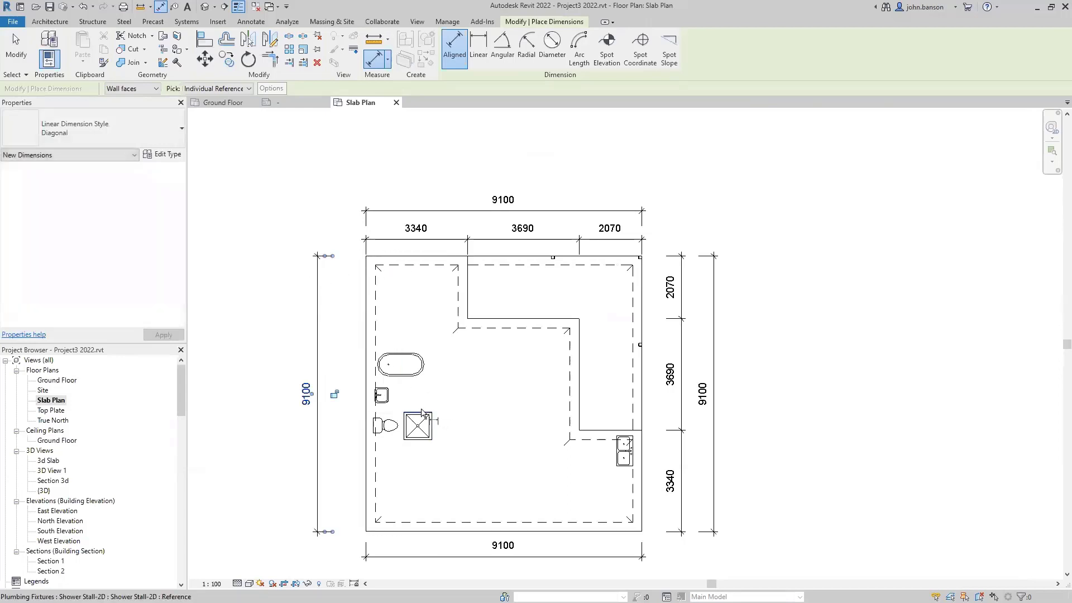
- Dimension the shower centre to the bottom slab edge (915, 3030) and the shower's 915 width
{"action": "left_click", "coordinate": [422, 441]}
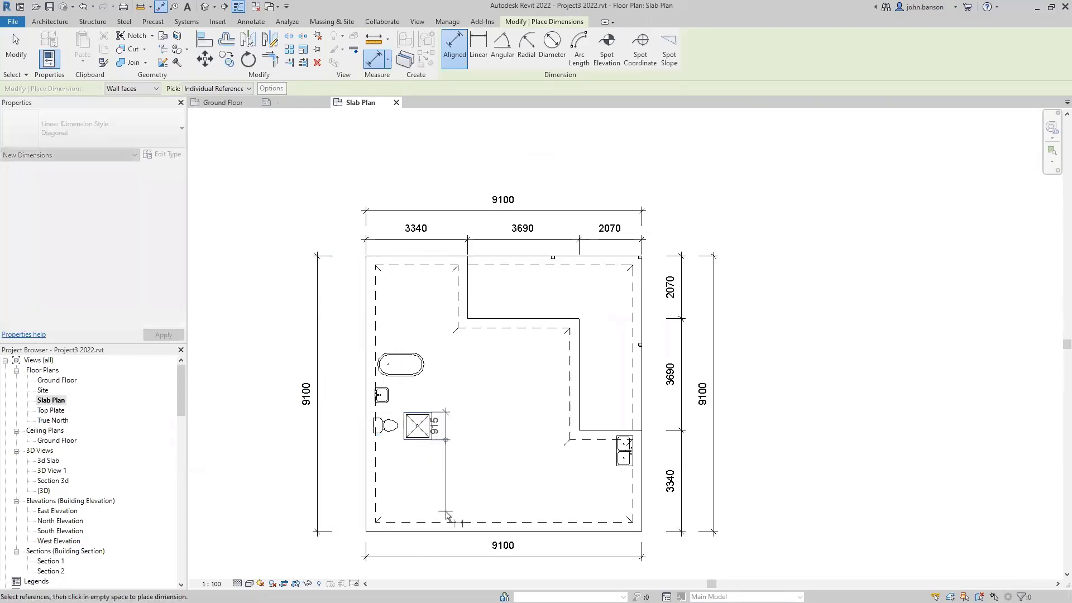
{"action": "left_click", "coordinate": [461, 529]}
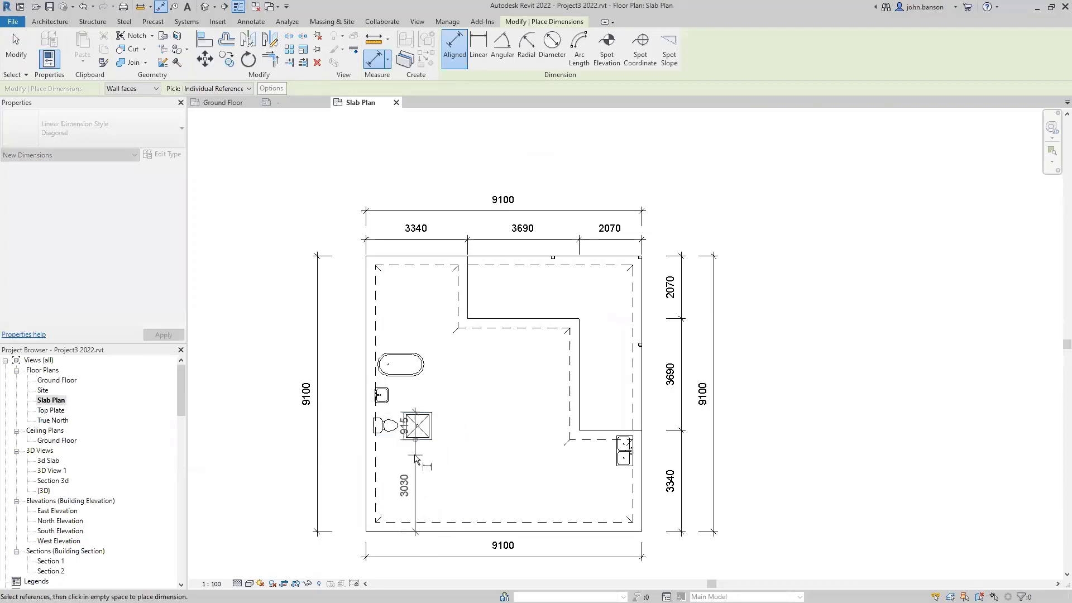
{"action": "left_click", "coordinate": [476, 502]}
{"action": "scroll", "coordinate": [419, 430], "scroll_direction": "up", "scroll_amount": 1}
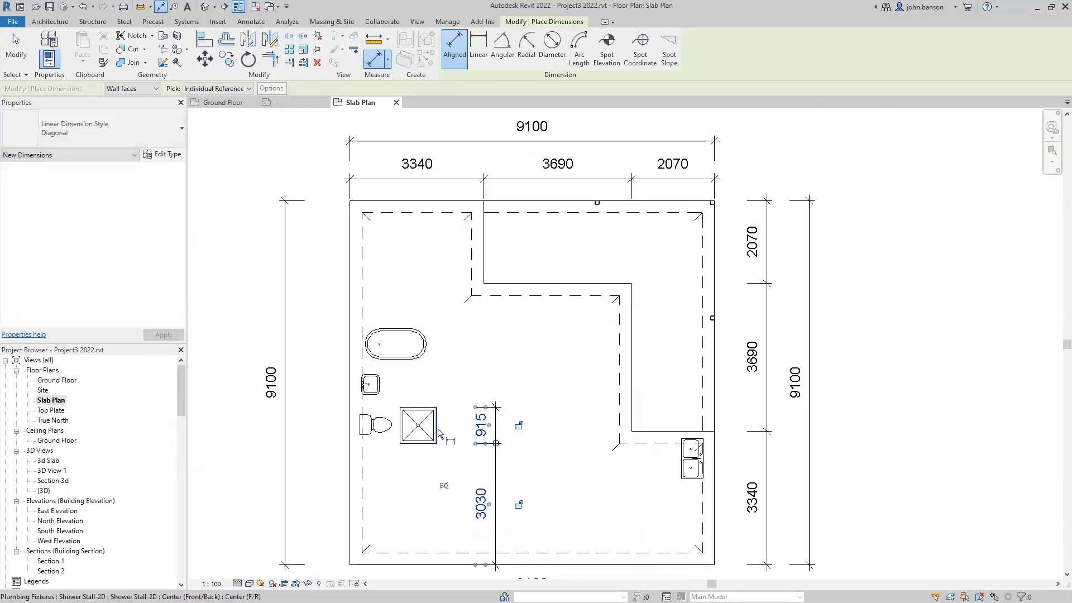
{"action": "left_click", "coordinate": [403, 436]}
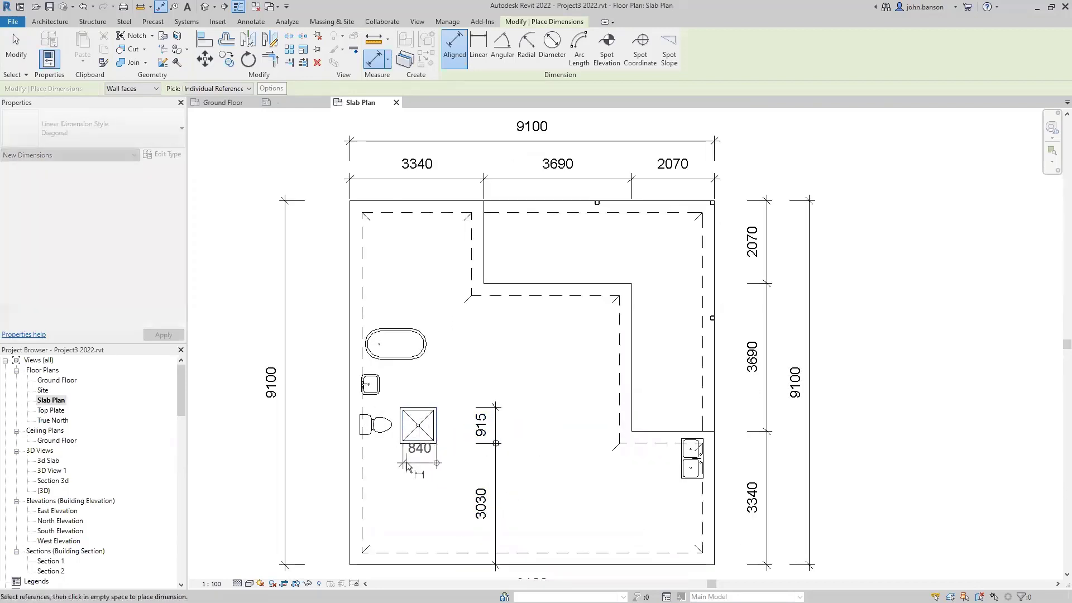
{"action": "left_click", "coordinate": [400, 430]}
{"action": "left_click", "coordinate": [414, 476]}
{"action": "scroll", "coordinate": [414, 479], "scroll_direction": "up", "scroll_amount": 3}
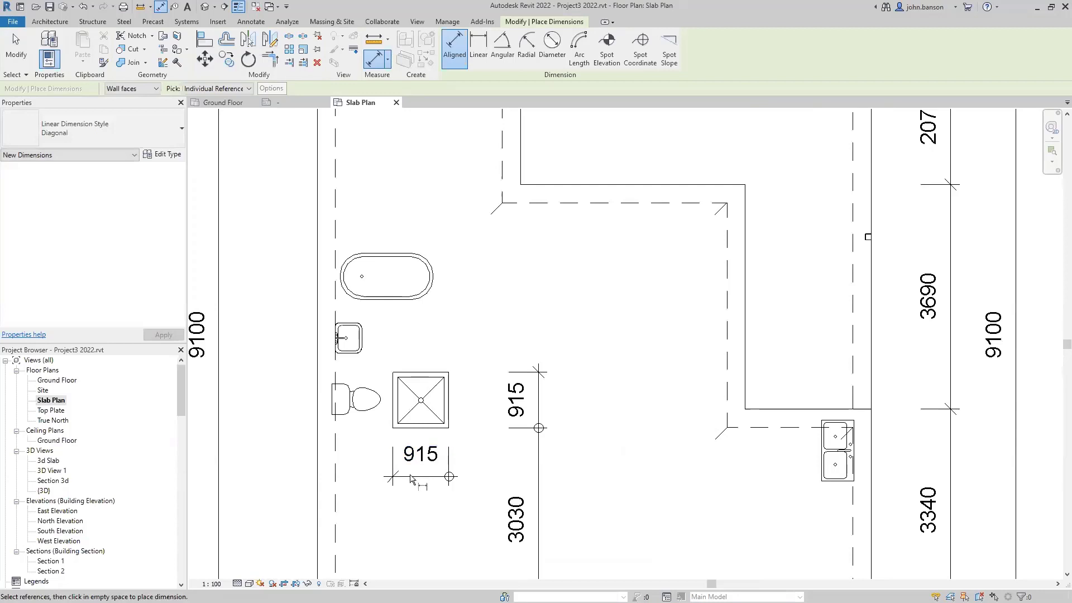
- Edit the shower's 915 dimension witness lines to add the left wall, creating a 1245 segment
{"action": "key", "text": "Escape"}
{"action": "left_click", "coordinate": [412, 478]}
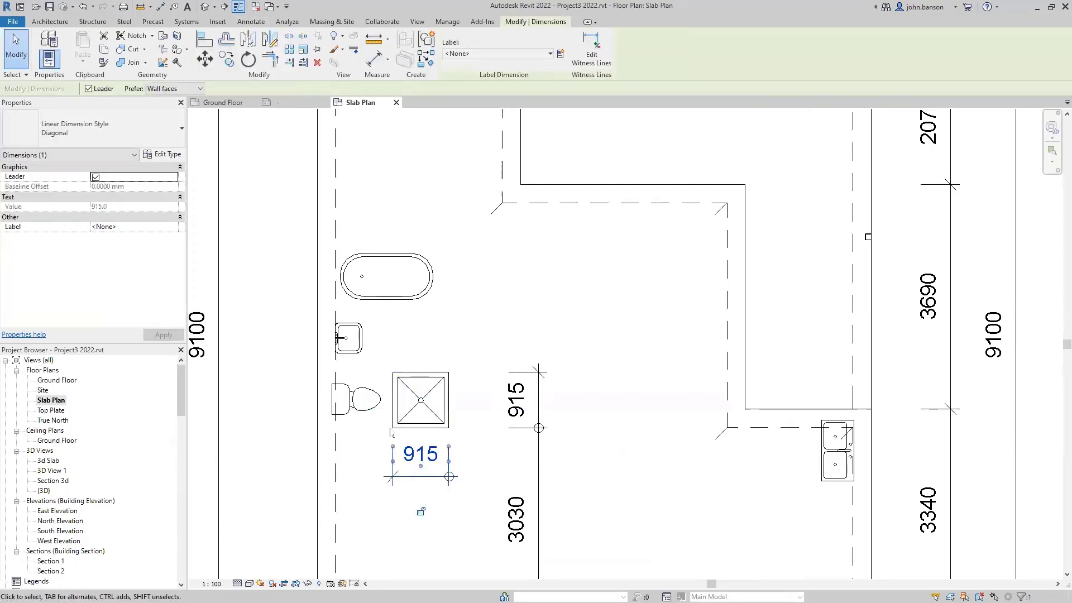
{"action": "left_click", "coordinate": [602, 62]}
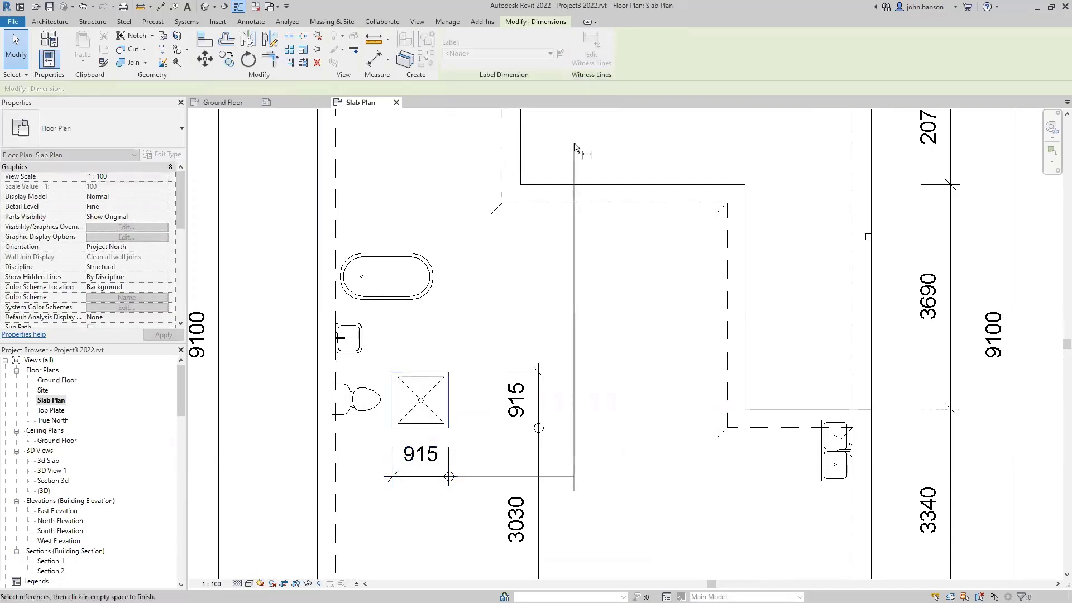
{"action": "left_click", "coordinate": [395, 398]}
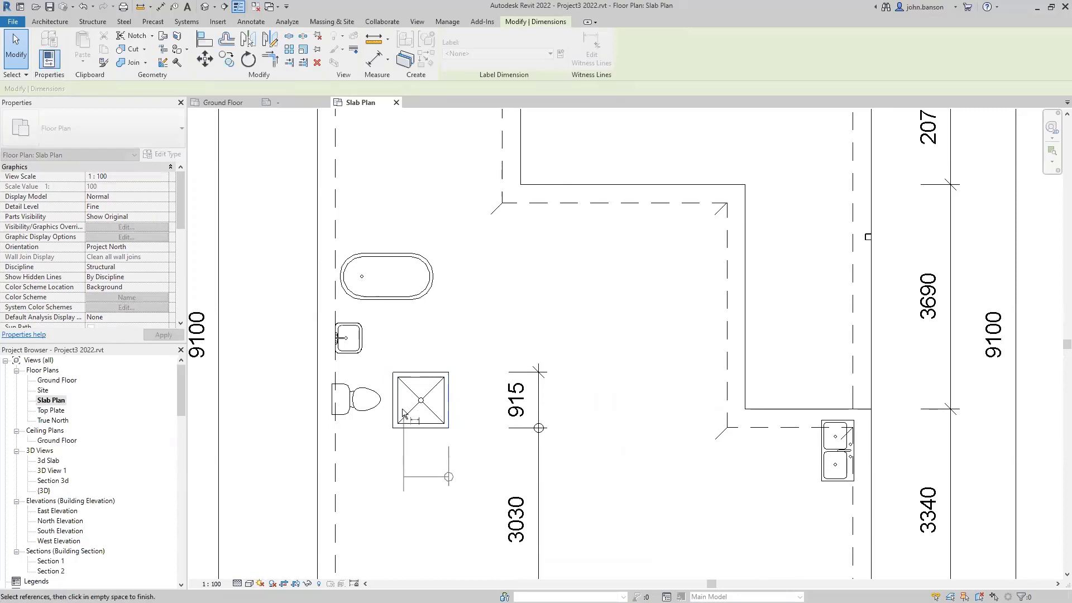
{"action": "left_click", "coordinate": [392, 427]}
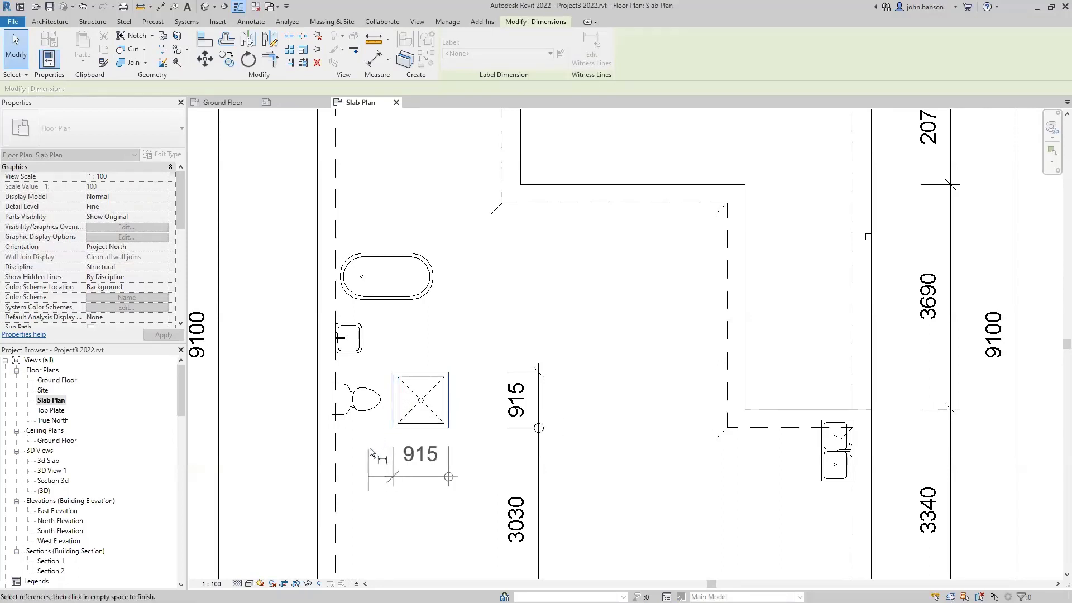
{"action": "left_click", "coordinate": [317, 475]}
{"action": "left_click", "coordinate": [277, 497]}
{"action": "key", "text": "Escape"}
{"action": "key", "text": "Escape"}
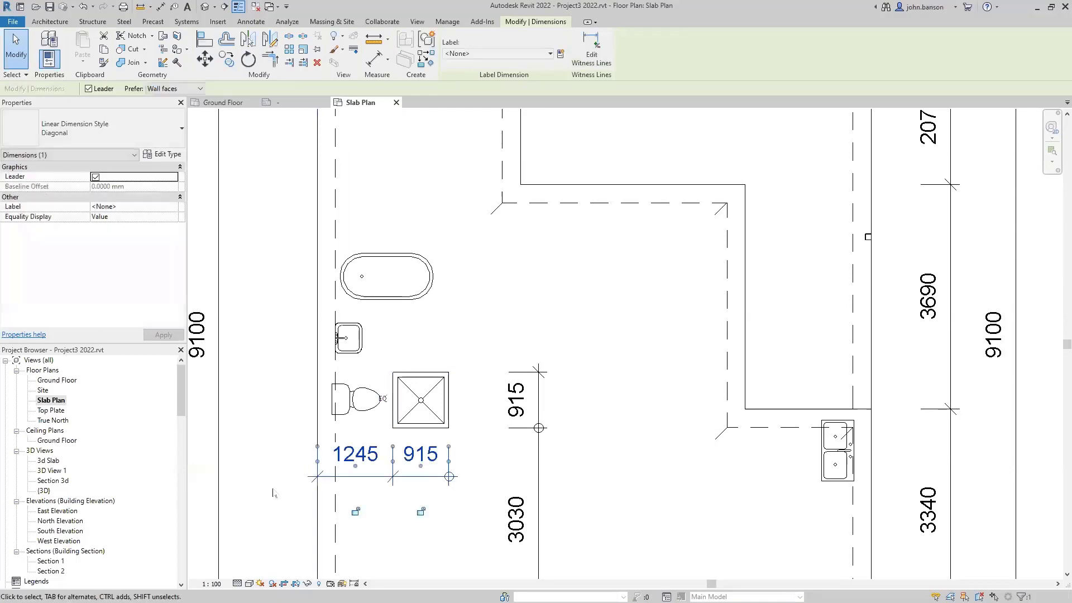
{"action": "scroll", "coordinate": [279, 491], "scroll_direction": "down", "scroll_amount": 1}
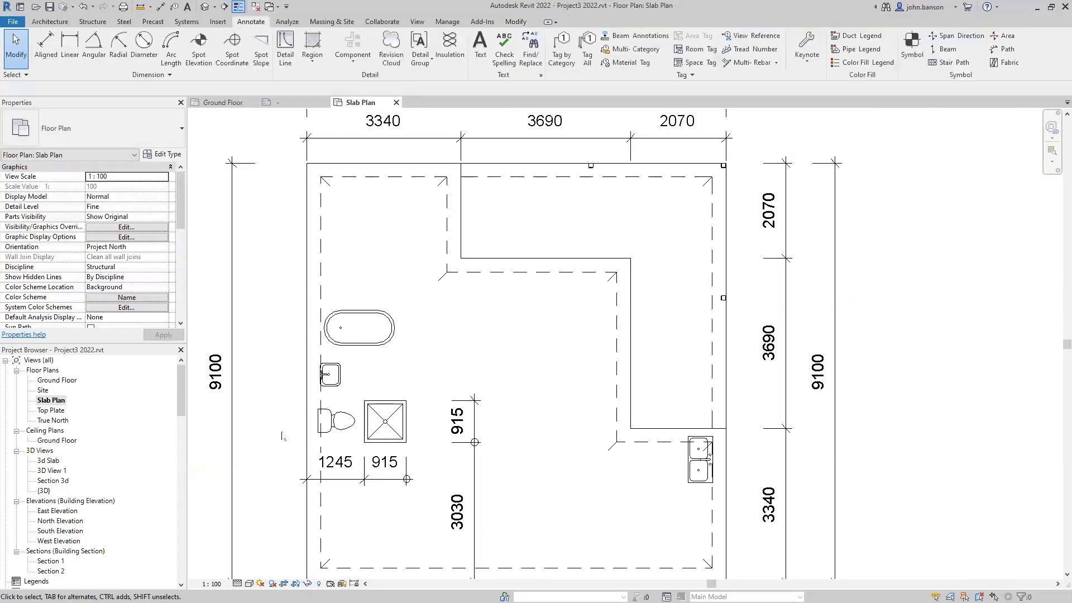
- Place a 3503 aligned dimension on the slab's left side, measured from the bottom slab edge
{"action": "key", "text": "d"}
{"action": "key", "text": "i"}
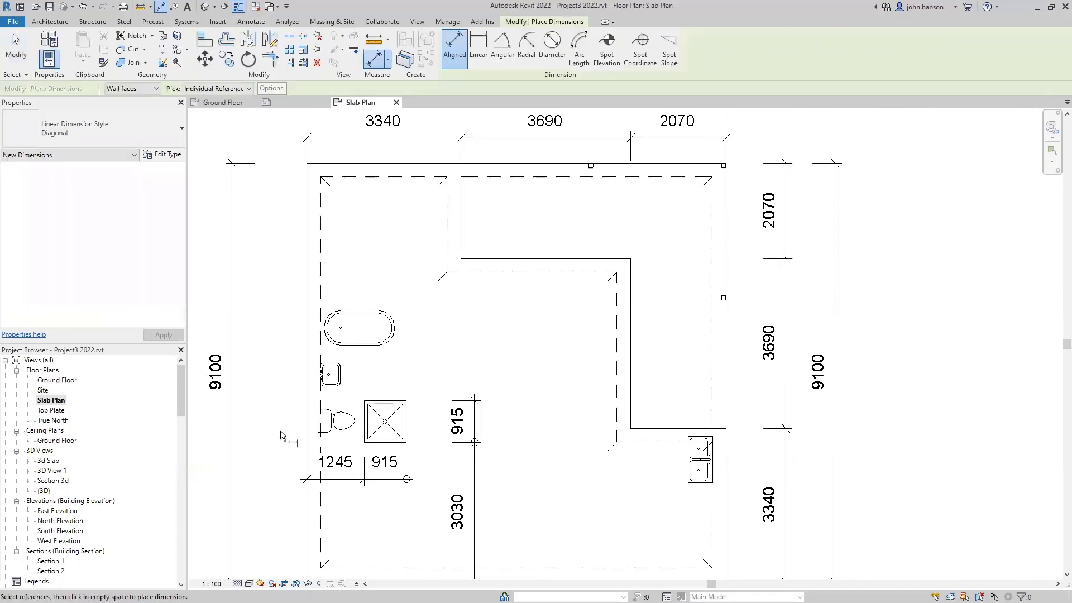
{"action": "middle_click_drag", "start_coordinate": [279, 435], "coordinate": [285, 356]}
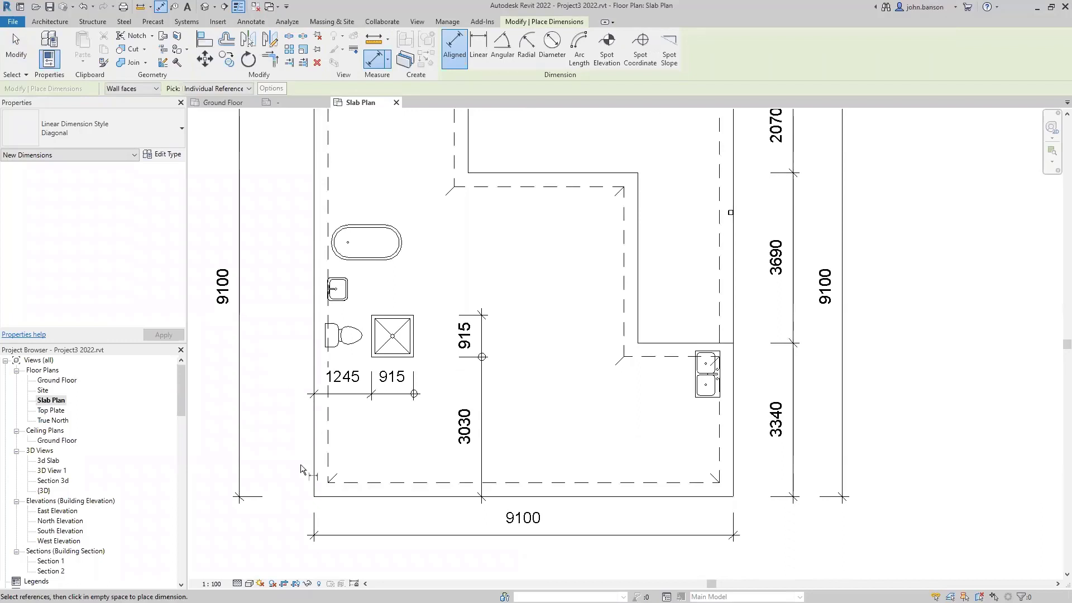
{"action": "left_click", "coordinate": [338, 501]}
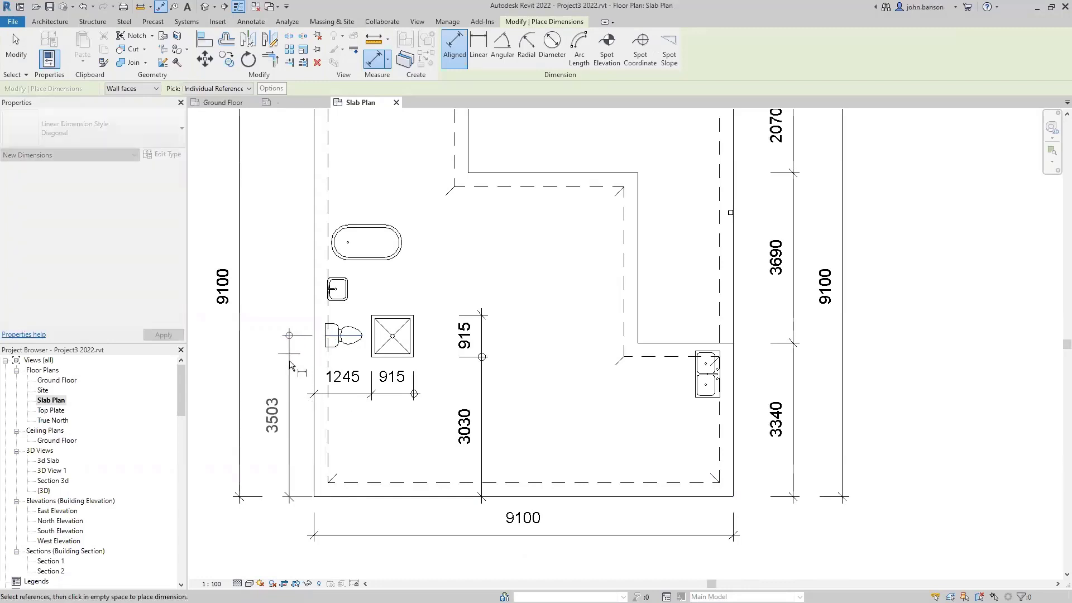
{"action": "left_click", "coordinate": [287, 430]}
{"action": "scroll", "coordinate": [356, 457], "scroll_direction": "down", "scroll_amount": 2}
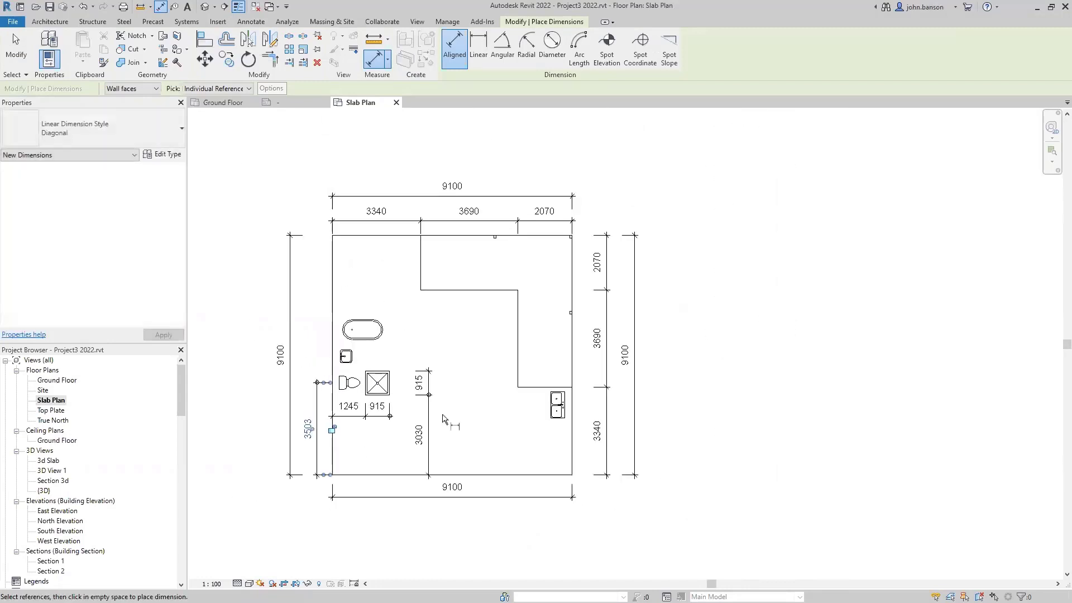
{"action": "middle_click_drag", "start_coordinate": [481, 372], "coordinate": [547, 334]}
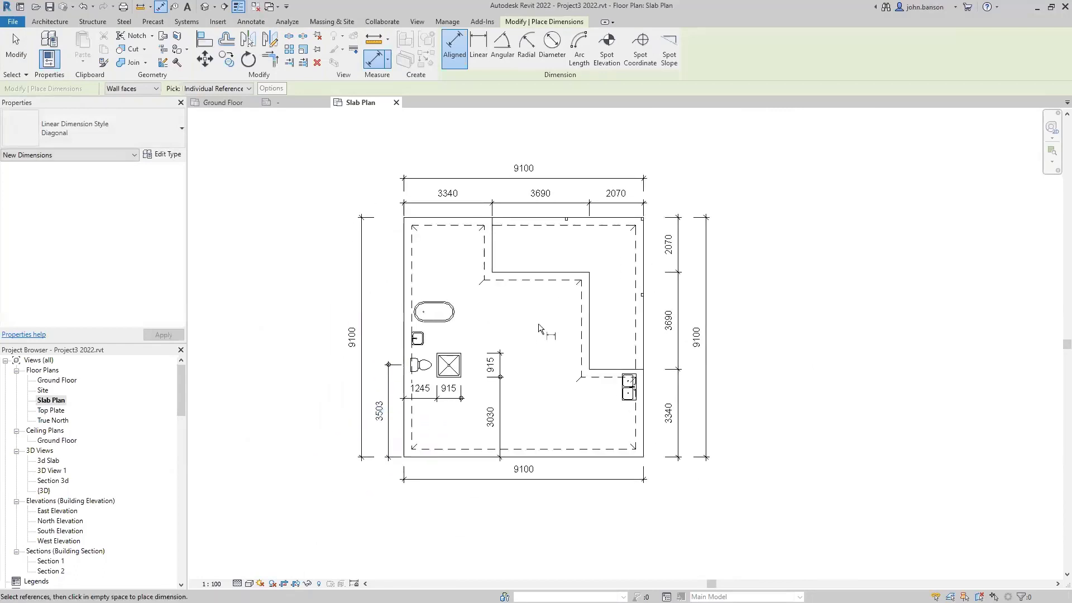
{"action": "key", "text": "Escape"}
- Open the Site floor plan and frame the house within the site boundary
{"action": "double_click", "coordinate": [42, 390]}
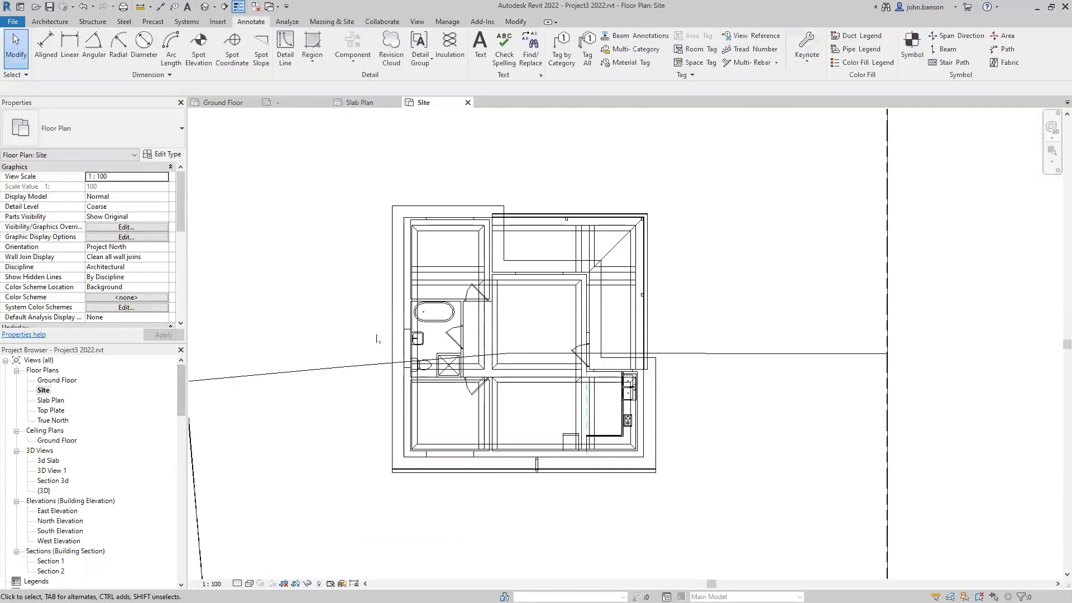
{"action": "scroll", "coordinate": [377, 338], "scroll_direction": "down", "scroll_amount": 5}
{"action": "middle_click_drag", "start_coordinate": [325, 279], "coordinate": [396, 220]}
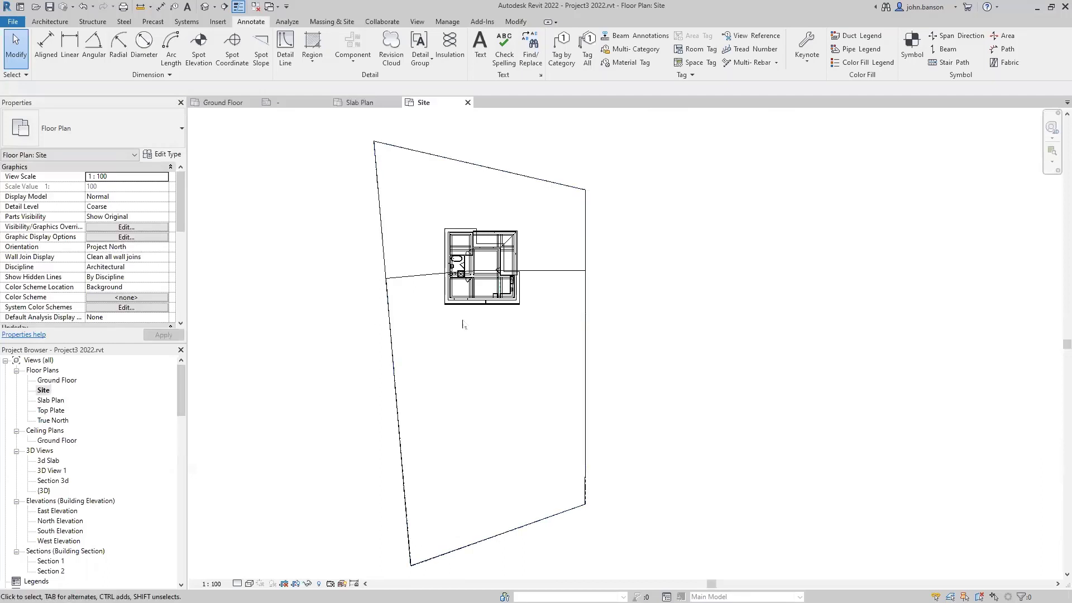
{"action": "scroll", "coordinate": [462, 274], "scroll_direction": "up", "scroll_amount": 3}
{"action": "scroll", "coordinate": [462, 274], "scroll_direction": "up", "scroll_amount": 3}
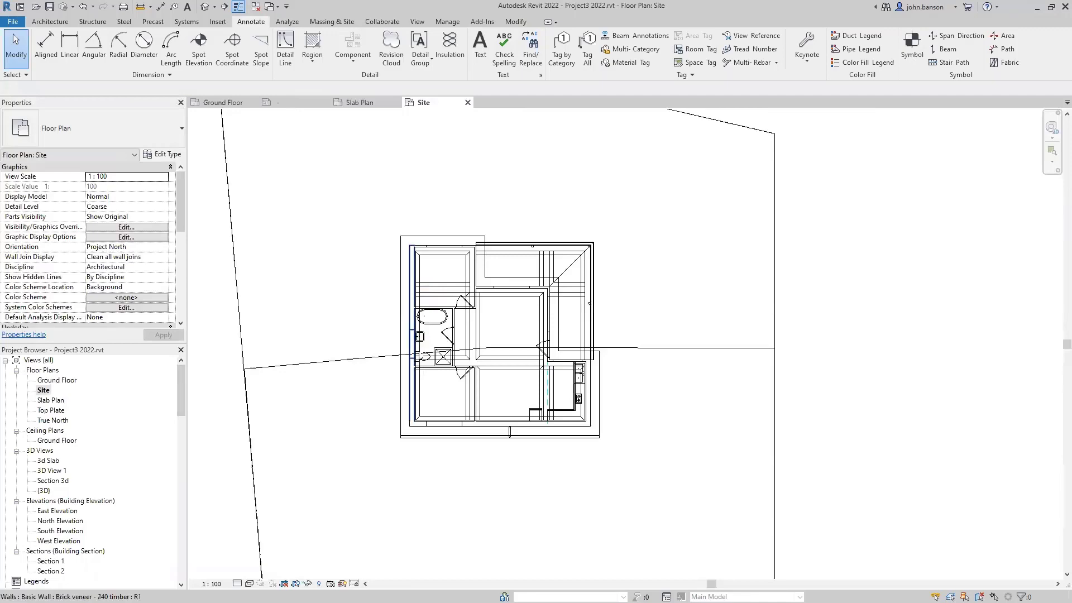
{"action": "scroll", "coordinate": [417, 395], "scroll_direction": "down", "scroll_amount": 1}
{"action": "middle_click_drag", "start_coordinate": [409, 447], "coordinate": [436, 311]}
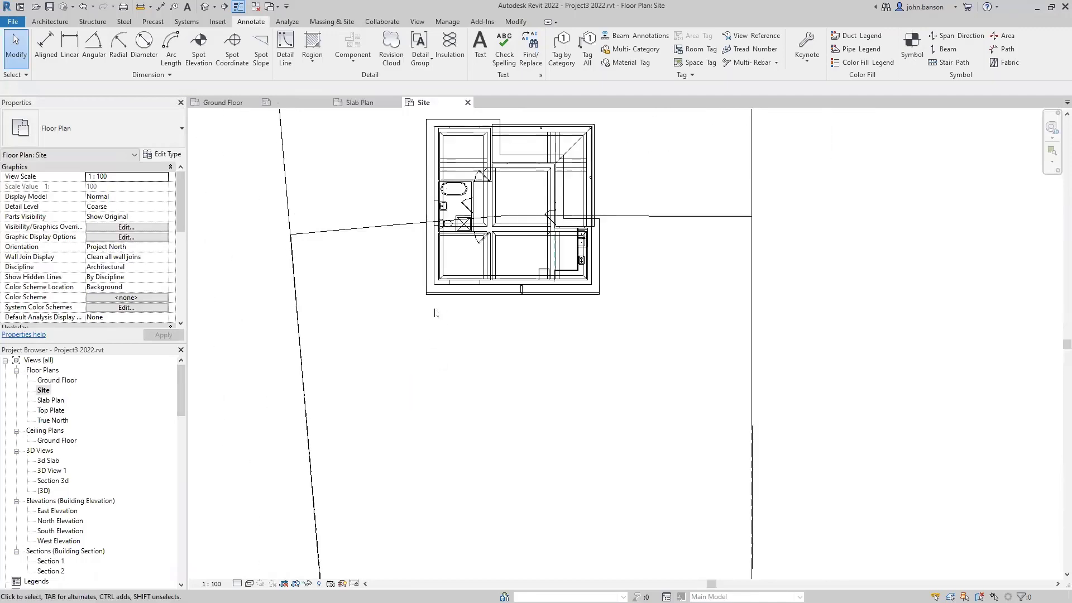
{"action": "scroll", "coordinate": [435, 310], "scroll_direction": "down", "scroll_amount": 3}
{"action": "middle_click_drag", "start_coordinate": [441, 384], "coordinate": [487, 303]}
{"action": "middle_click_drag", "start_coordinate": [456, 411], "coordinate": [491, 341]}
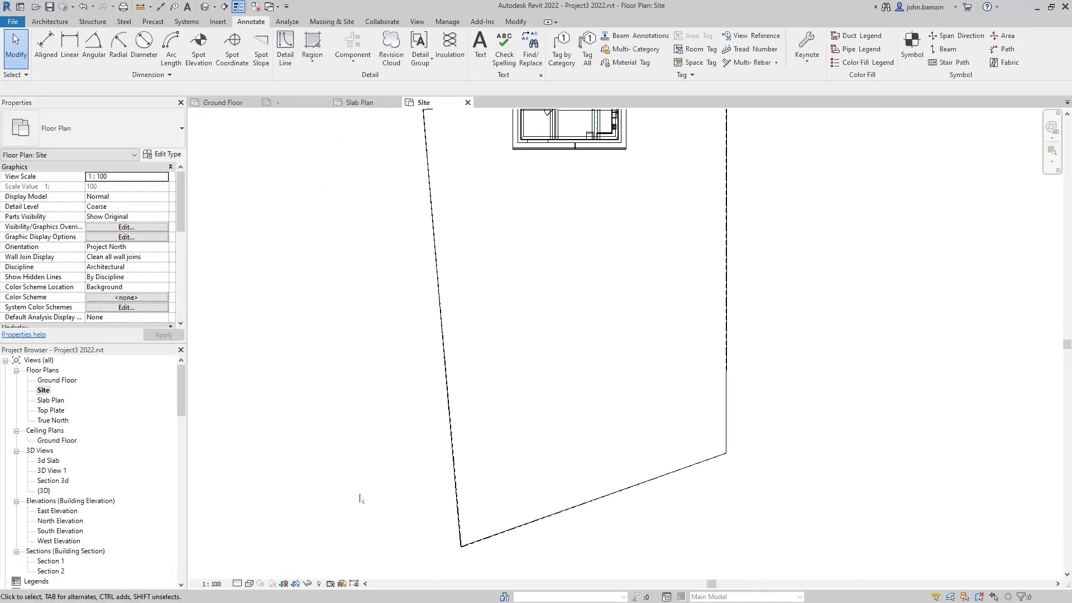
- Switch the Site plan to the Wireframe visual style and recentre the house
{"action": "left_click", "coordinate": [249, 583]}
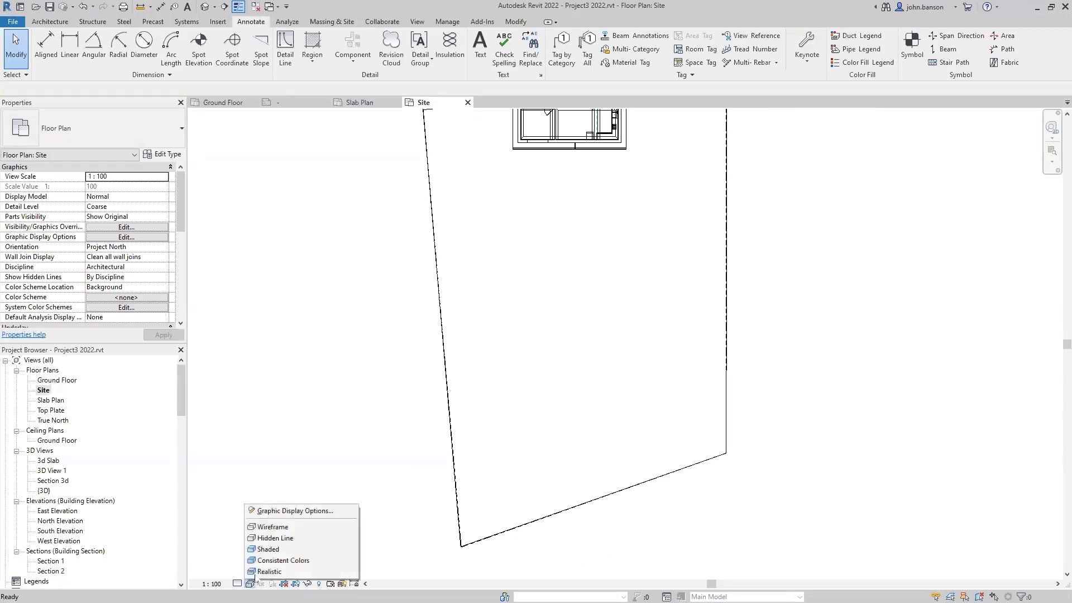
{"action": "left_click", "coordinate": [274, 537]}
{"action": "middle_click_drag", "start_coordinate": [499, 285], "coordinate": [476, 325]}
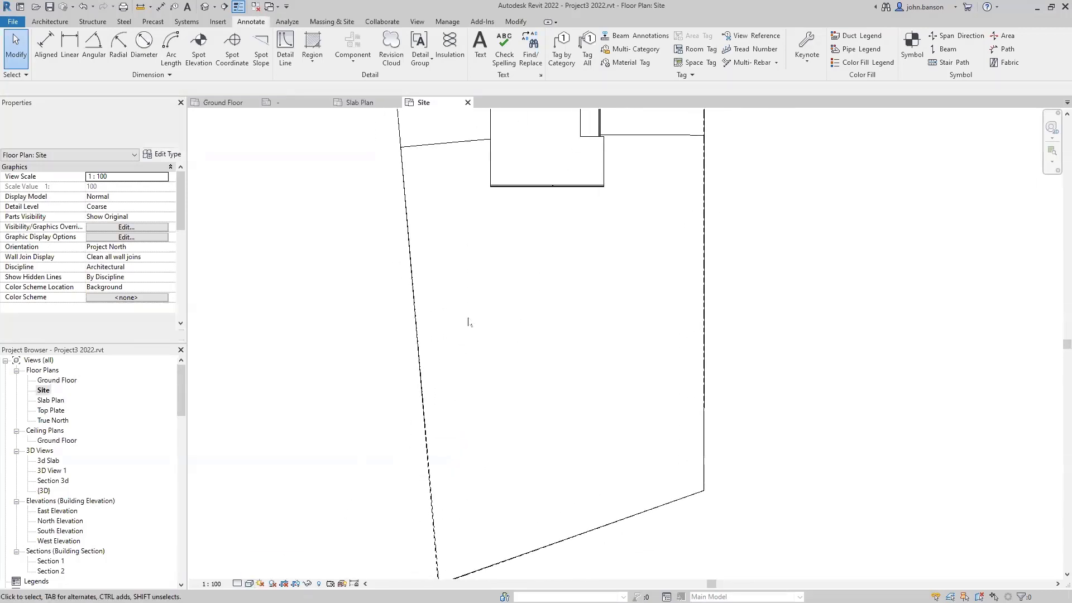
{"action": "left_click", "coordinate": [249, 583]}
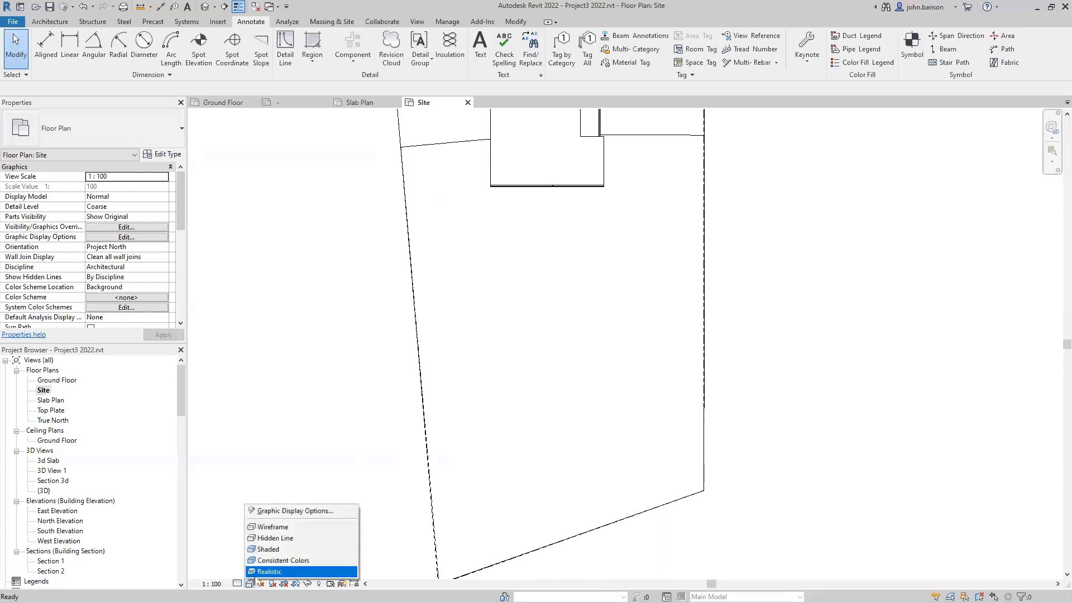
{"action": "left_click", "coordinate": [279, 527]}
{"action": "middle_click_drag", "start_coordinate": [511, 210], "coordinate": [443, 381]}
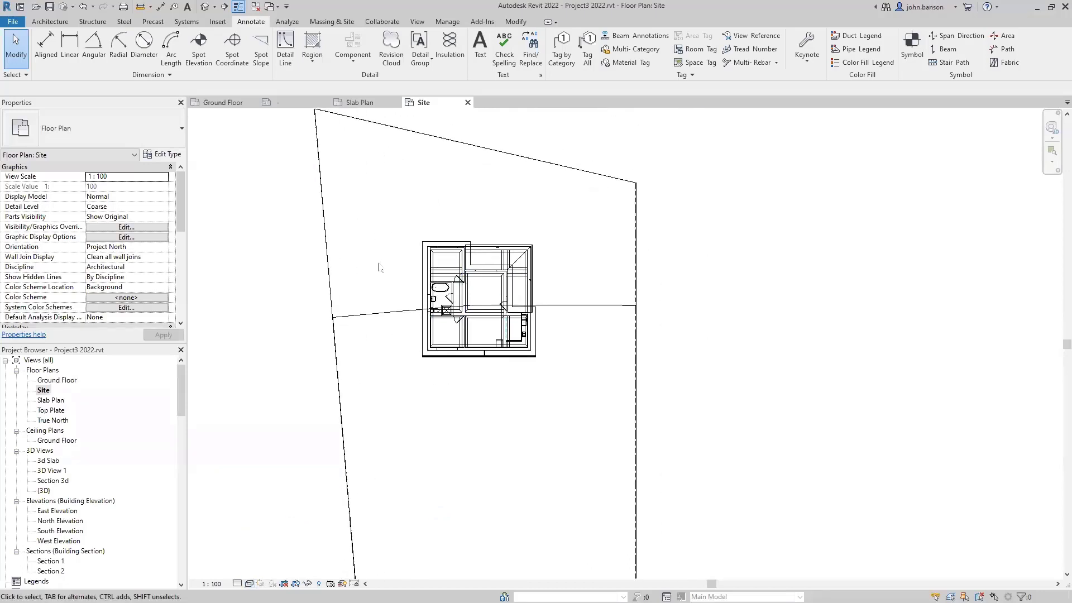
{"action": "scroll", "coordinate": [386, 258], "scroll_direction": "up", "scroll_amount": 2}
{"action": "middle_click_drag", "start_coordinate": [395, 248], "coordinate": [364, 276]}
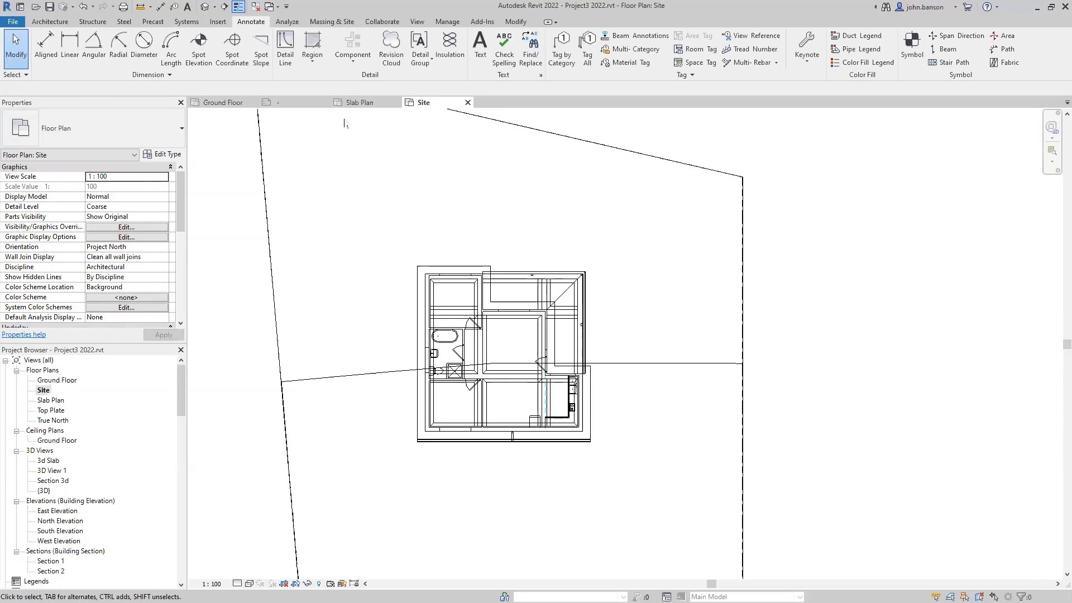
- Start a Detail Line with the 0.7 pen line style in Pick Lines mode
{"action": "left_click", "coordinate": [286, 49]}
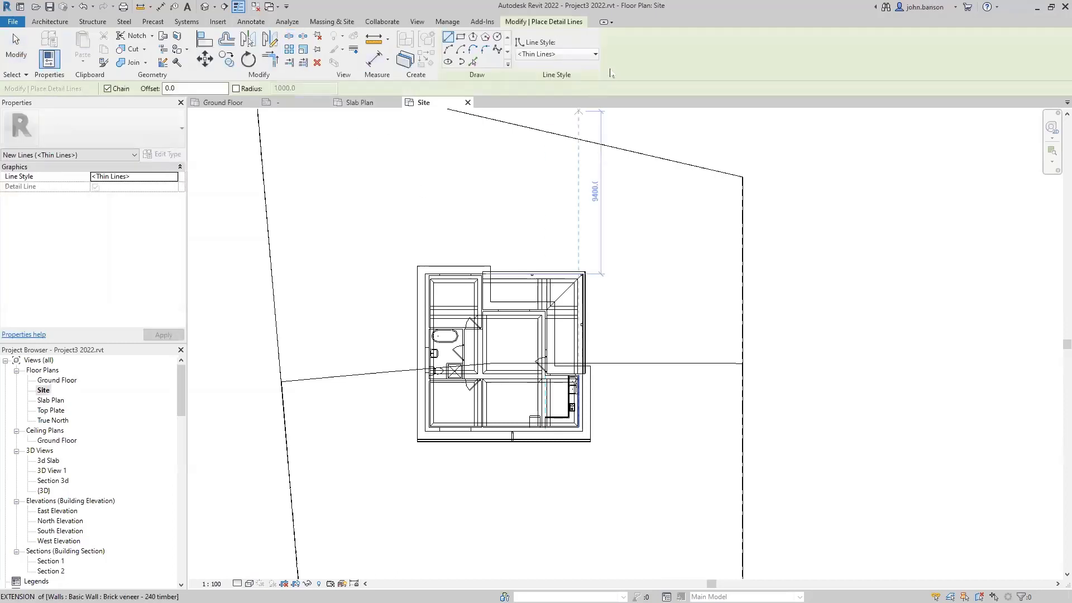
{"action": "left_click", "coordinate": [595, 55]}
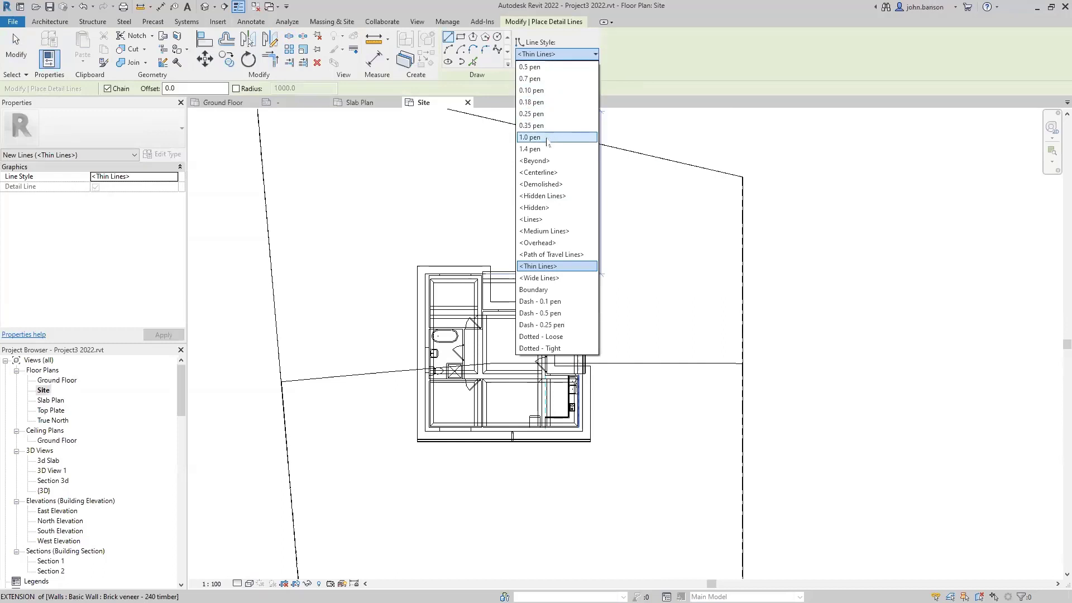
{"action": "left_click", "coordinate": [544, 82]}
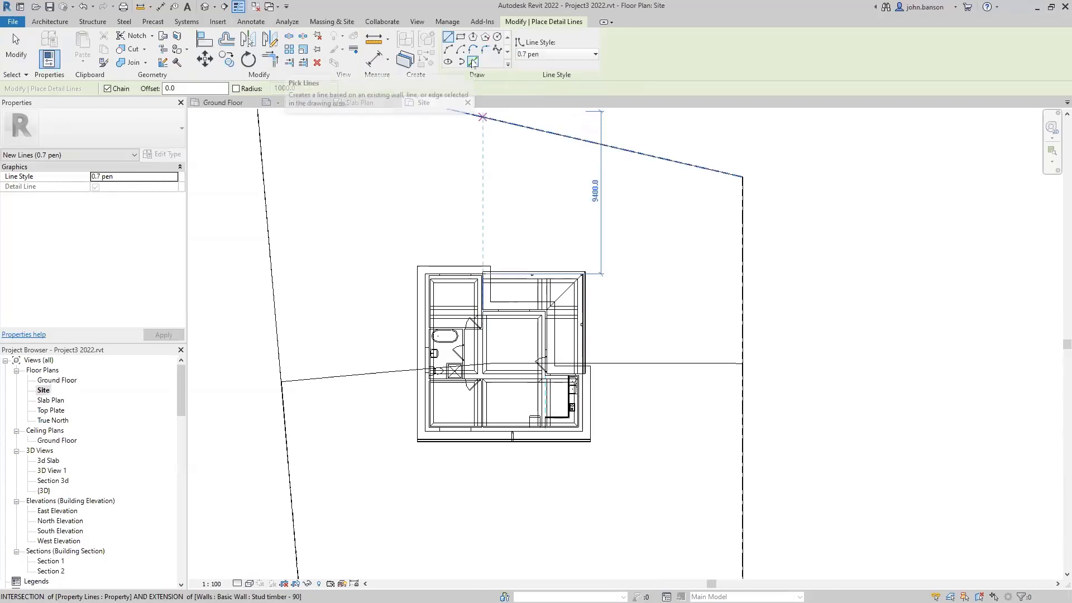
{"action": "left_click", "coordinate": [473, 62]}
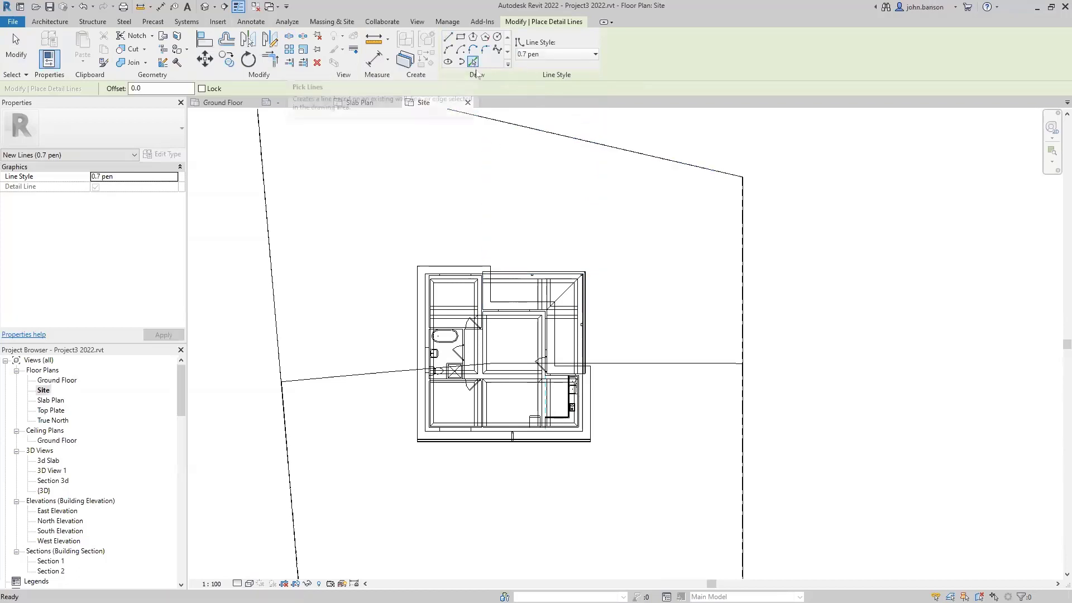
{"action": "scroll", "coordinate": [443, 282], "scroll_direction": "up", "scroll_amount": 3}
{"action": "scroll", "coordinate": [430, 302], "scroll_direction": "up", "scroll_amount": 1}
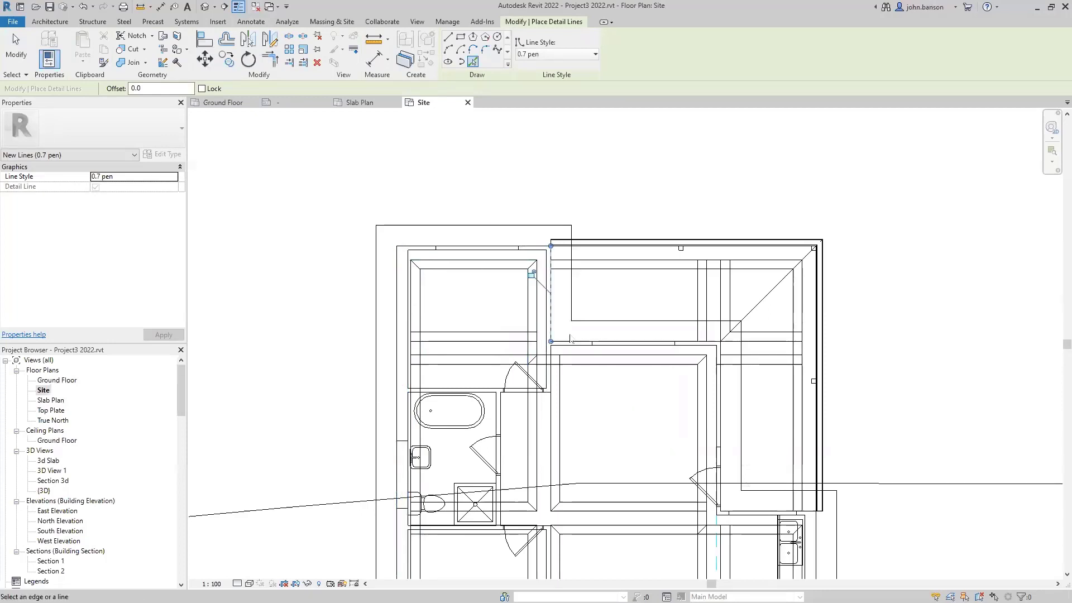
- Trace the house's outer wall, slab and roof edges as 0.7 pen detail lines
{"action": "left_click", "coordinate": [621, 342]}
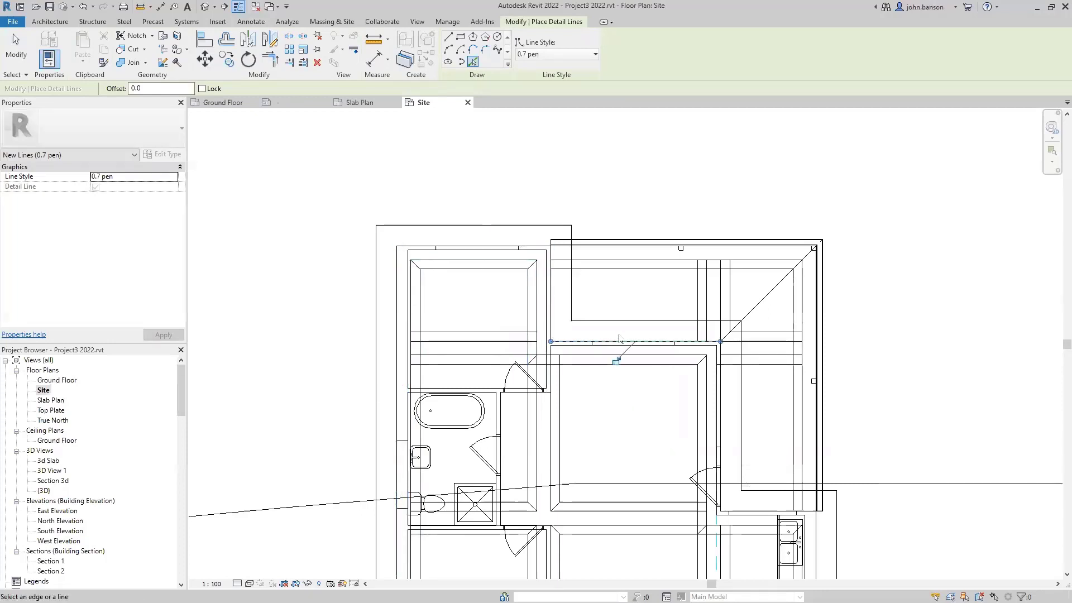
{"action": "left_click", "coordinate": [719, 404]}
{"action": "left_click", "coordinate": [768, 511]}
{"action": "middle_click_drag", "start_coordinate": [743, 438], "coordinate": [673, 235]}
{"action": "left_click", "coordinate": [745, 395]}
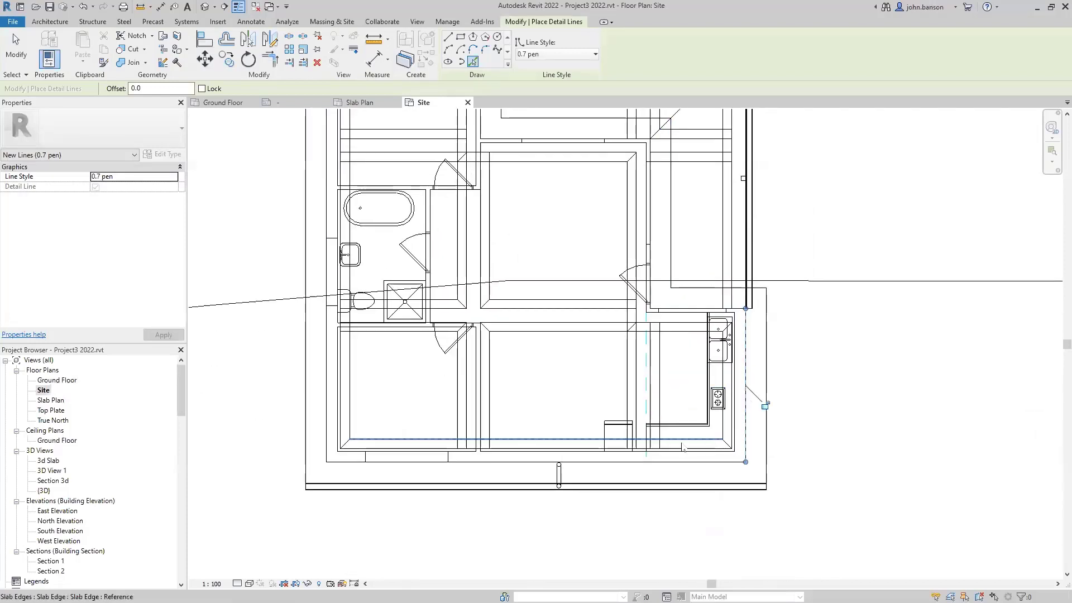
{"action": "left_click", "coordinate": [653, 462]}
{"action": "middle_click_drag", "start_coordinate": [678, 250], "coordinate": [586, 449]}
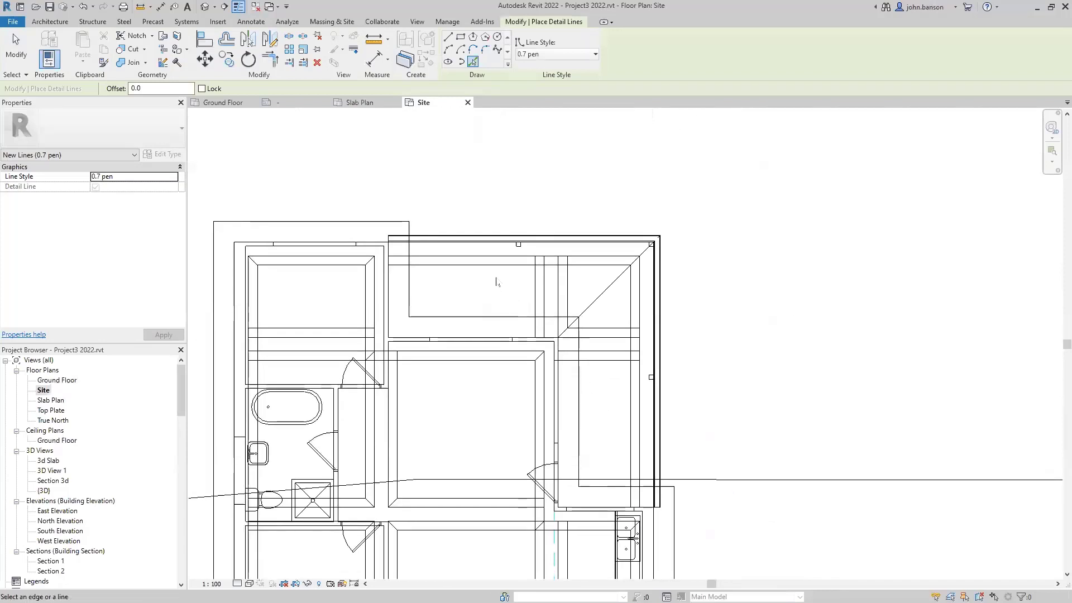
{"action": "left_click", "coordinate": [476, 242]}
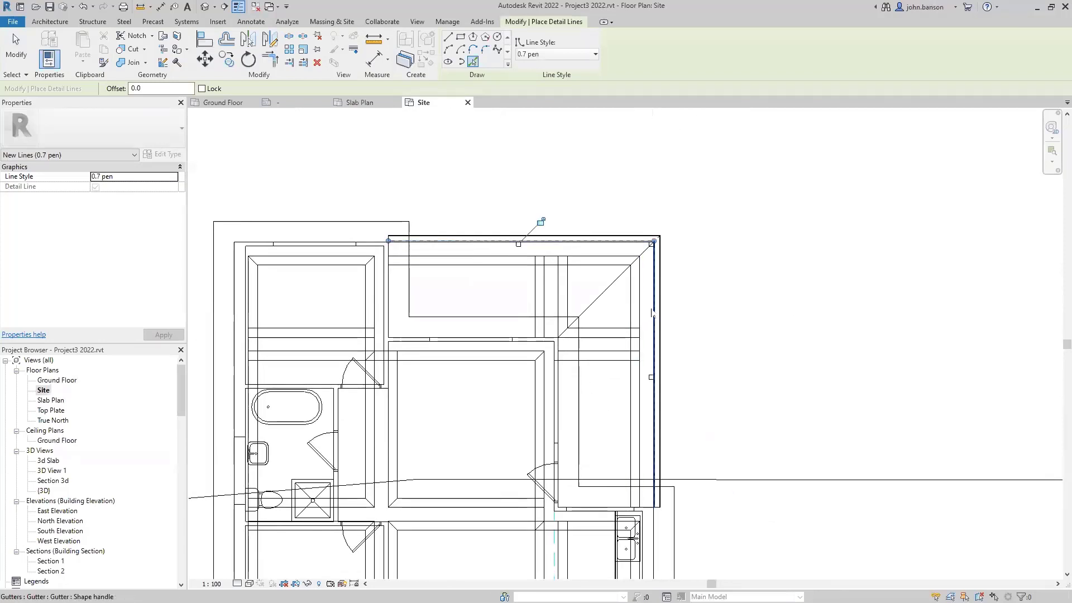
{"action": "left_click", "coordinate": [652, 313]}
{"action": "scroll", "coordinate": [708, 257], "scroll_direction": "down", "scroll_amount": 3}
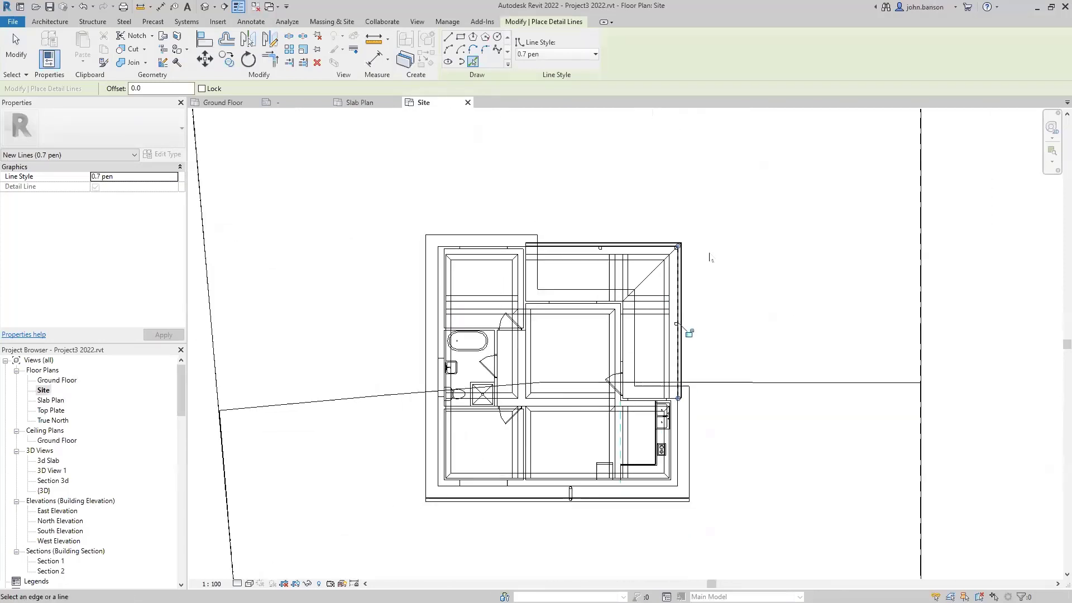
{"action": "scroll", "coordinate": [765, 229], "scroll_direction": "down", "scroll_amount": 3}
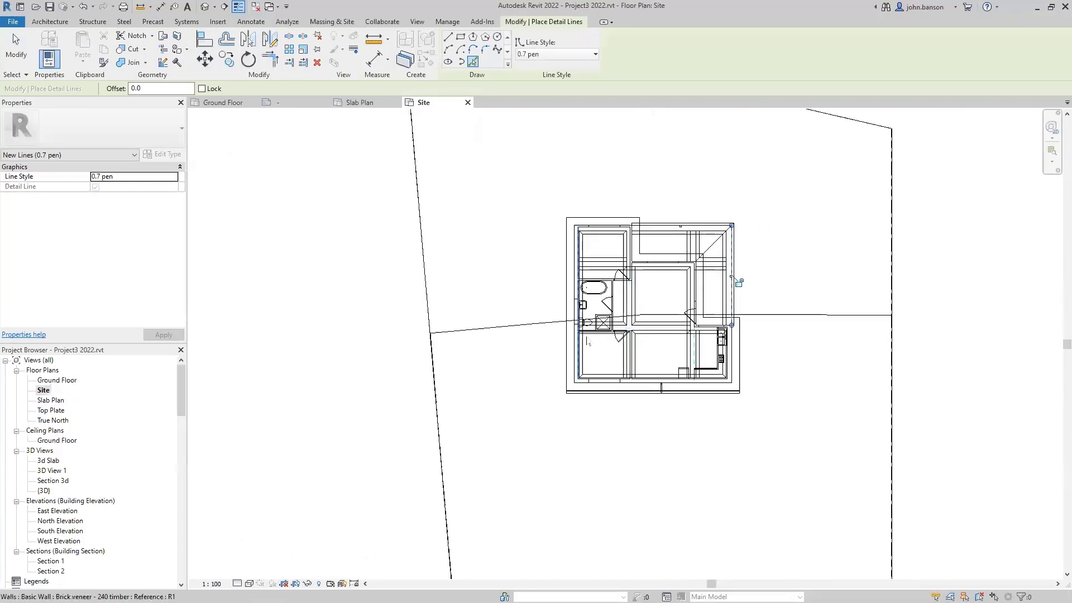
{"action": "key", "text": "Escape"}
- Set the Site plan to the Hidden Line visual style and centre the whole site
{"action": "left_click", "coordinate": [249, 584]}
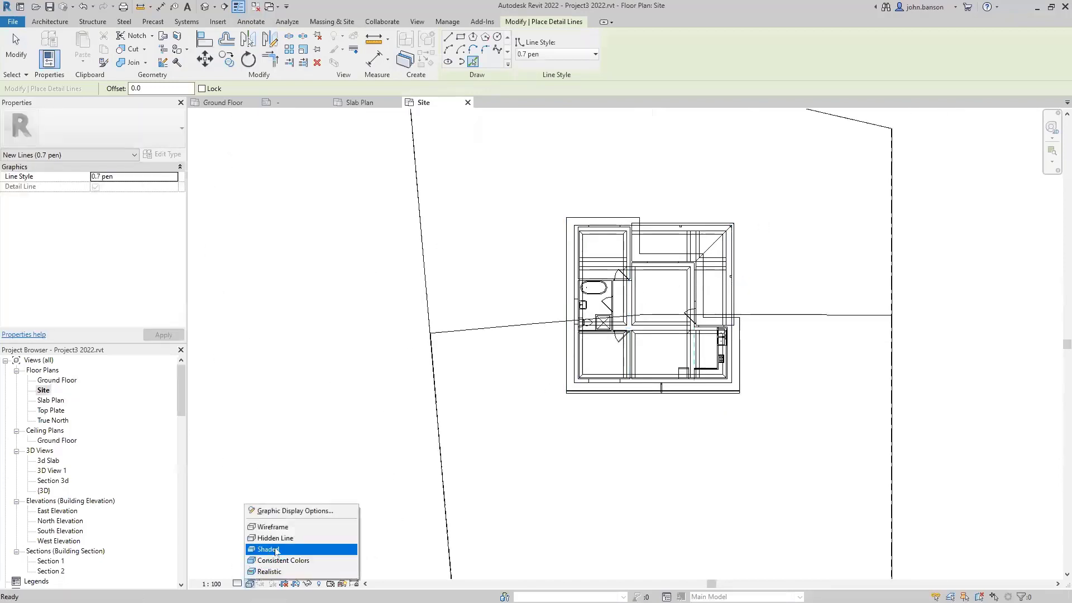
{"action": "left_click", "coordinate": [351, 537]}
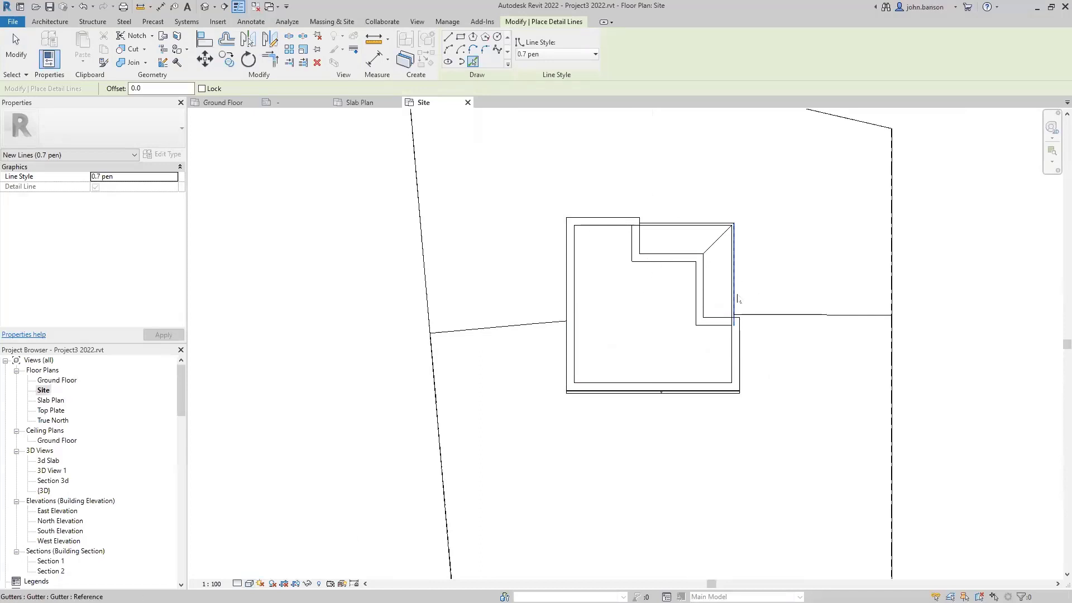
{"action": "scroll", "coordinate": [751, 285], "scroll_direction": "down", "scroll_amount": 4}
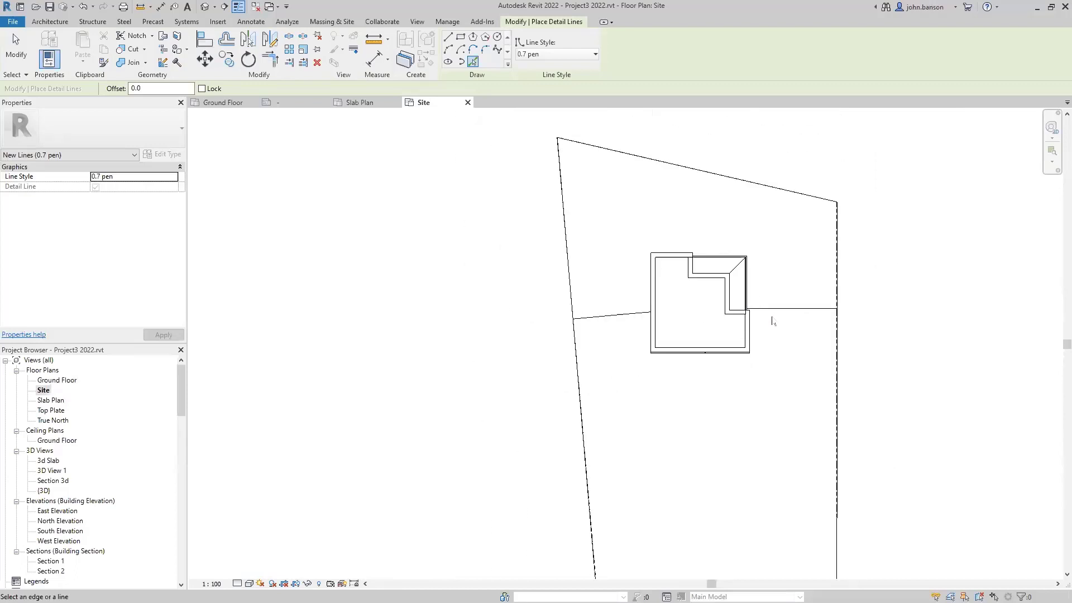
{"action": "middle_click_drag", "start_coordinate": [770, 313], "coordinate": [590, 301]}
{"action": "scroll", "coordinate": [734, 376], "scroll_direction": "down", "scroll_amount": 2}
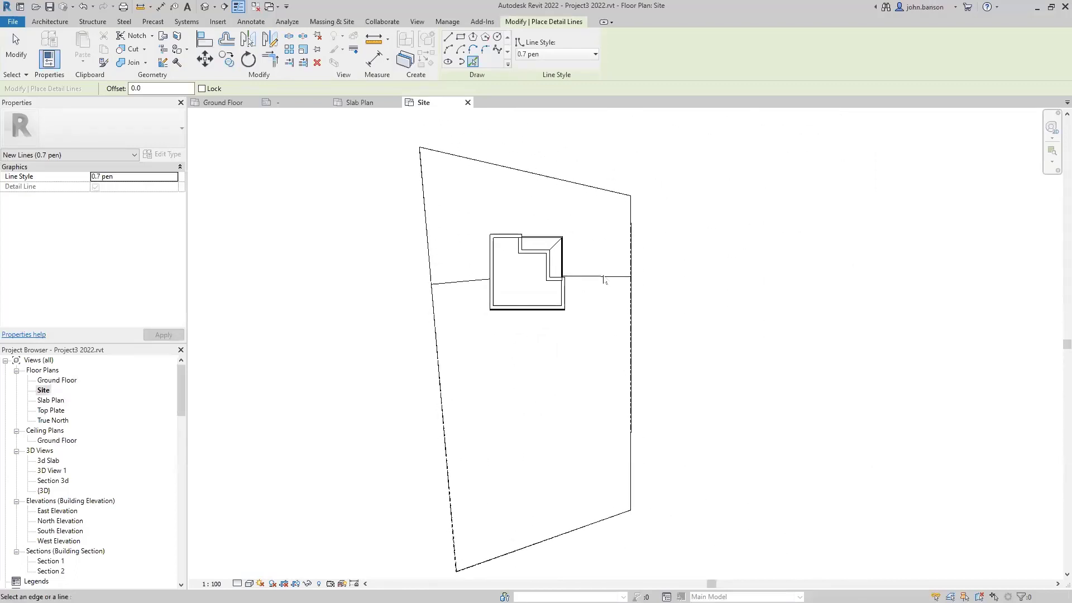
- Exit Detail Line, select and deselect the topography, and bring up the Massing & Site tools
{"action": "key", "text": "Escape"}
{"action": "key", "text": "Escape"}
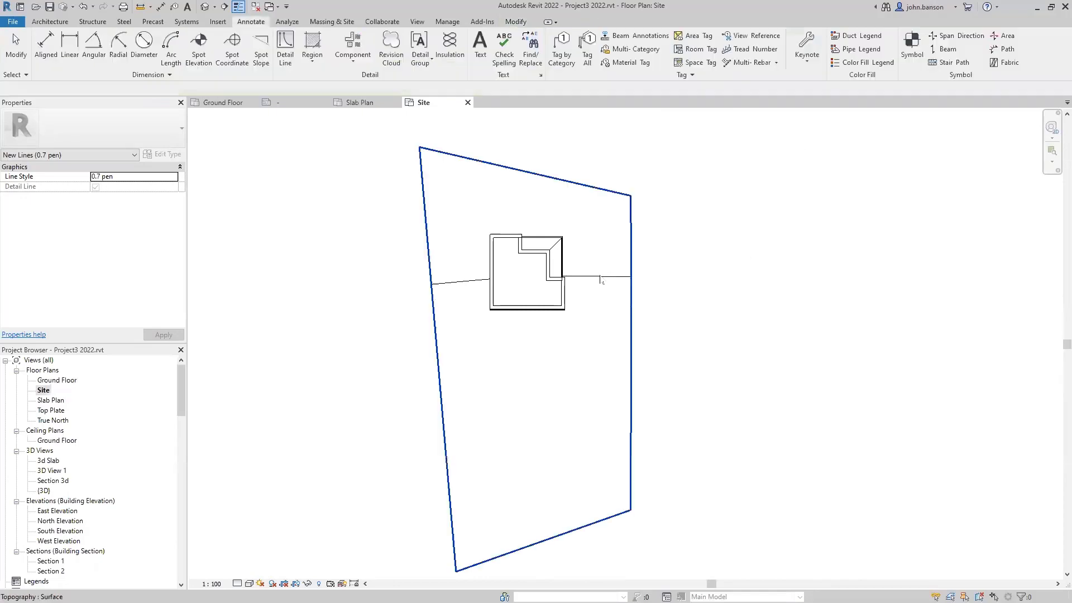
{"action": "left_click", "coordinate": [631, 276]}
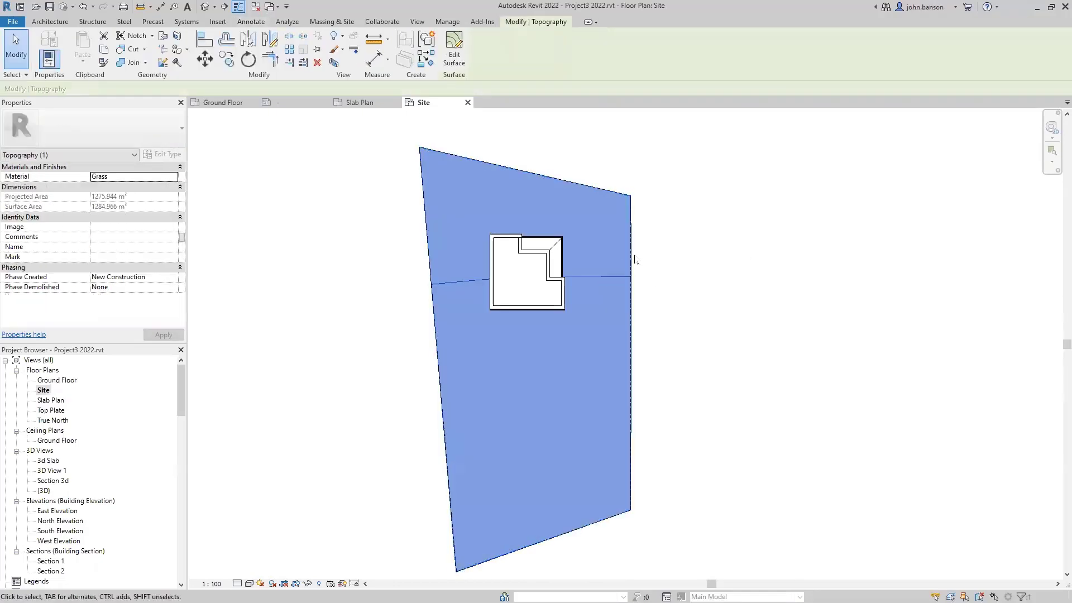
{"action": "left_click", "coordinate": [385, 301]}
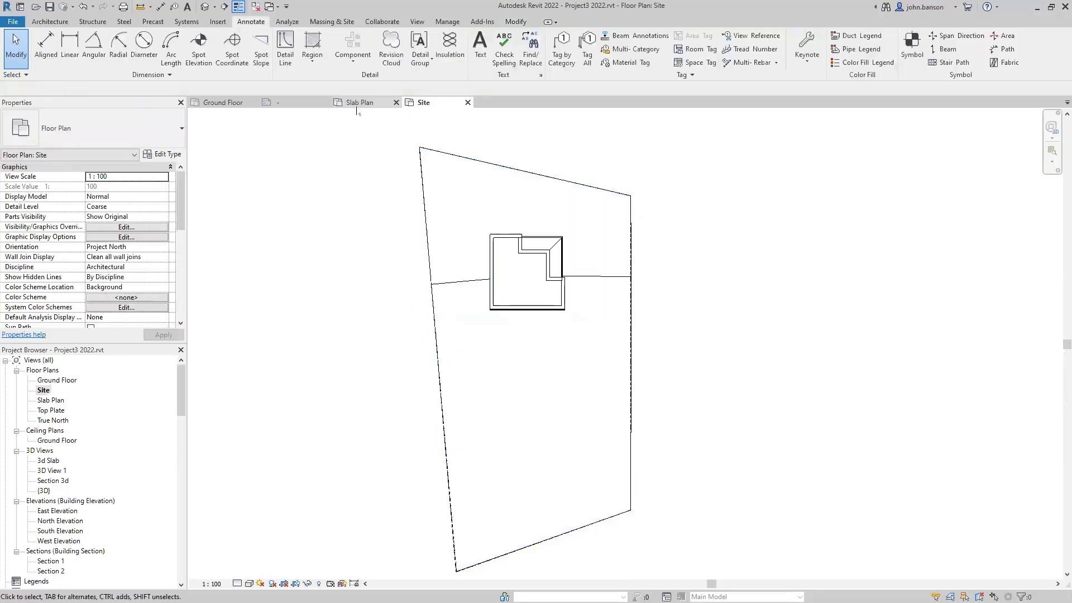
{"action": "left_click", "coordinate": [332, 21]}
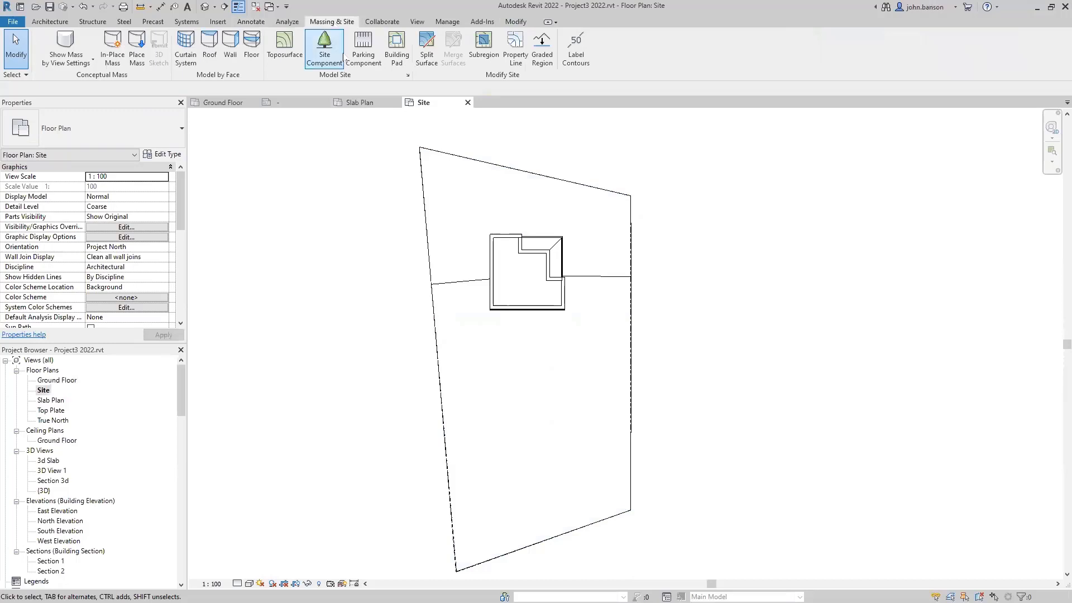
- In Site Settings, try a 500 contour interval and edit the additional-contour increment
{"action": "left_click", "coordinate": [408, 76]}
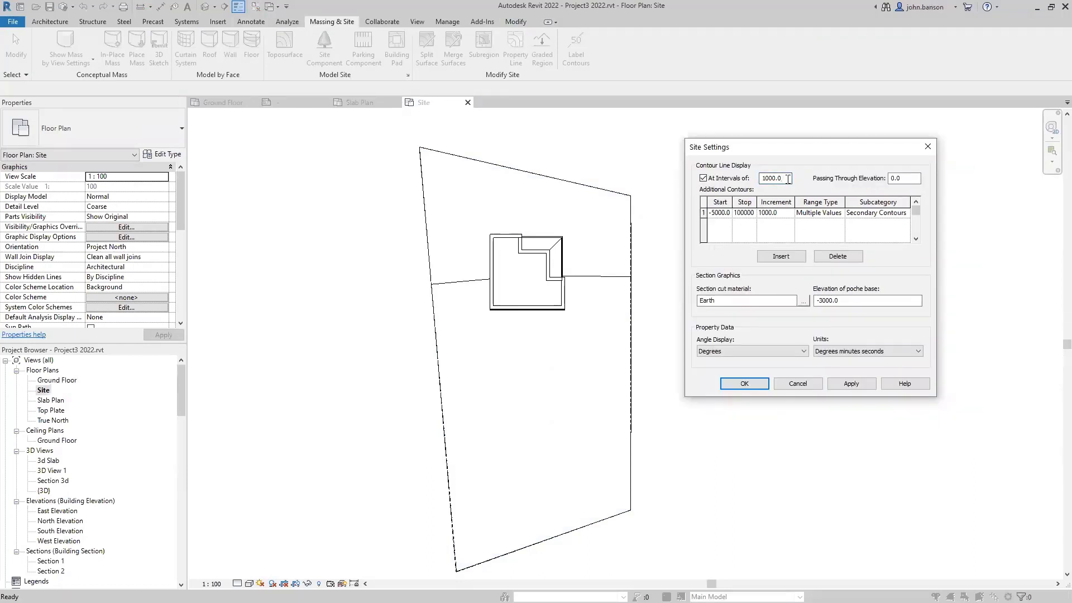
{"action": "left_click_drag", "start_coordinate": [784, 179], "coordinate": [752, 184]}
{"action": "type", "text": "500"}
{"action": "left_click", "coordinate": [856, 386]}
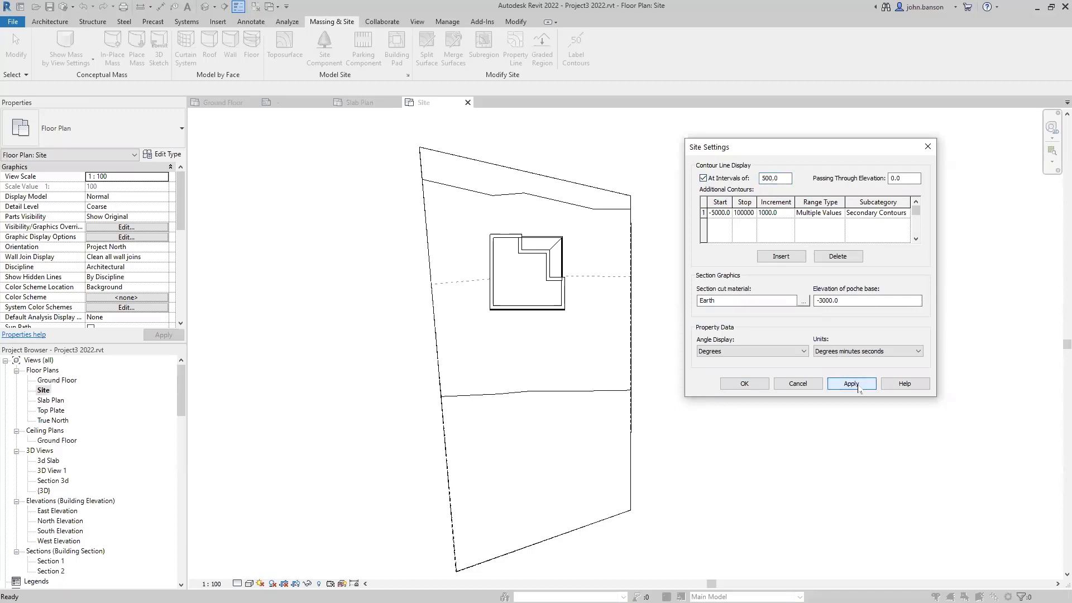
{"action": "double_click", "coordinate": [783, 214]}
{"action": "type", "text": "250"}
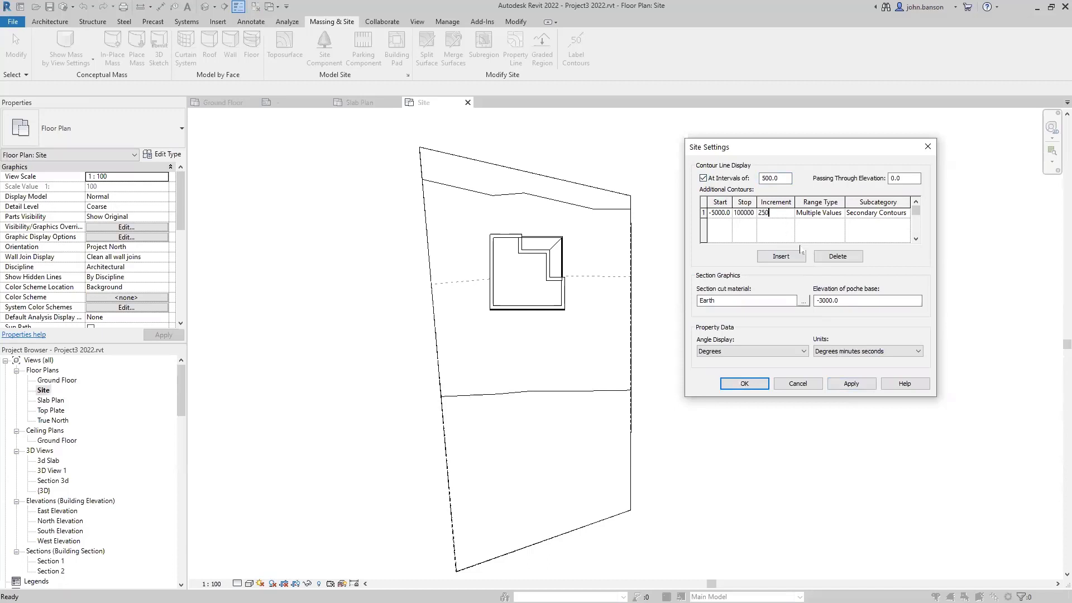
{"action": "left_click", "coordinate": [854, 385]}
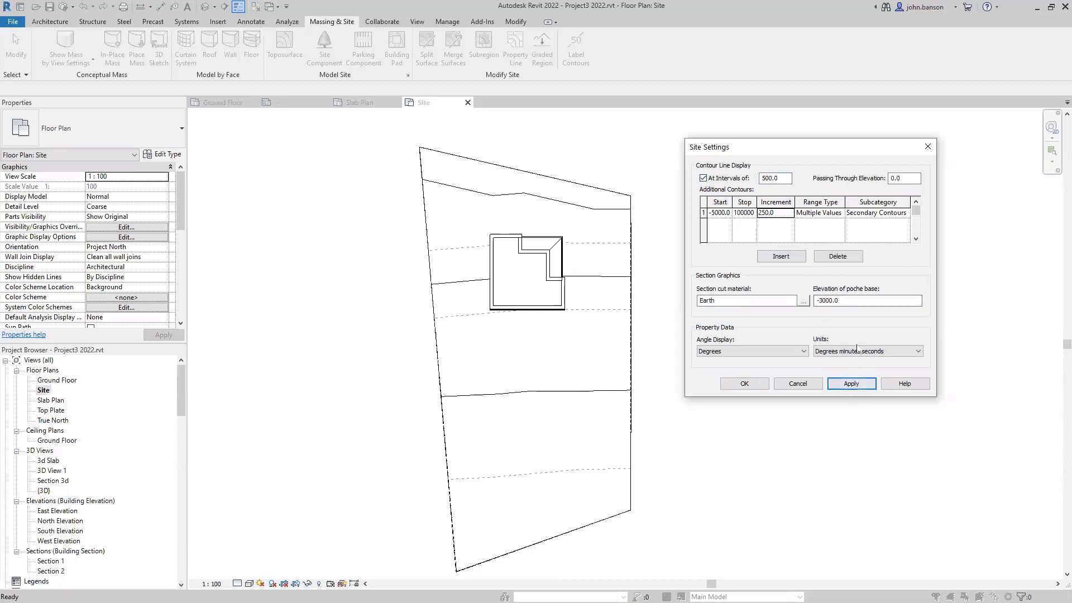
{"action": "left_click", "coordinate": [784, 214]}
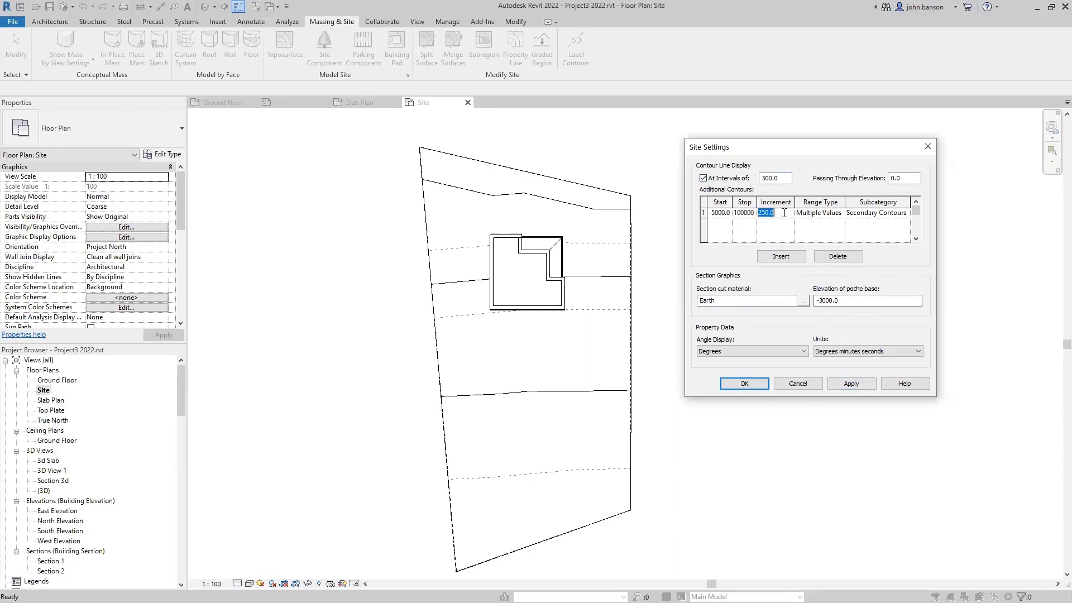
{"action": "type", "text": "0"}
- Set both the contour interval and the additional-contour increment to 200, then confirm Site Settings
{"action": "left_click", "coordinate": [785, 178]}
{"action": "left_click_drag", "start_coordinate": [785, 178], "coordinate": [762, 184]}
{"action": "type", "text": "200"}
{"action": "left_click", "coordinate": [851, 383]}
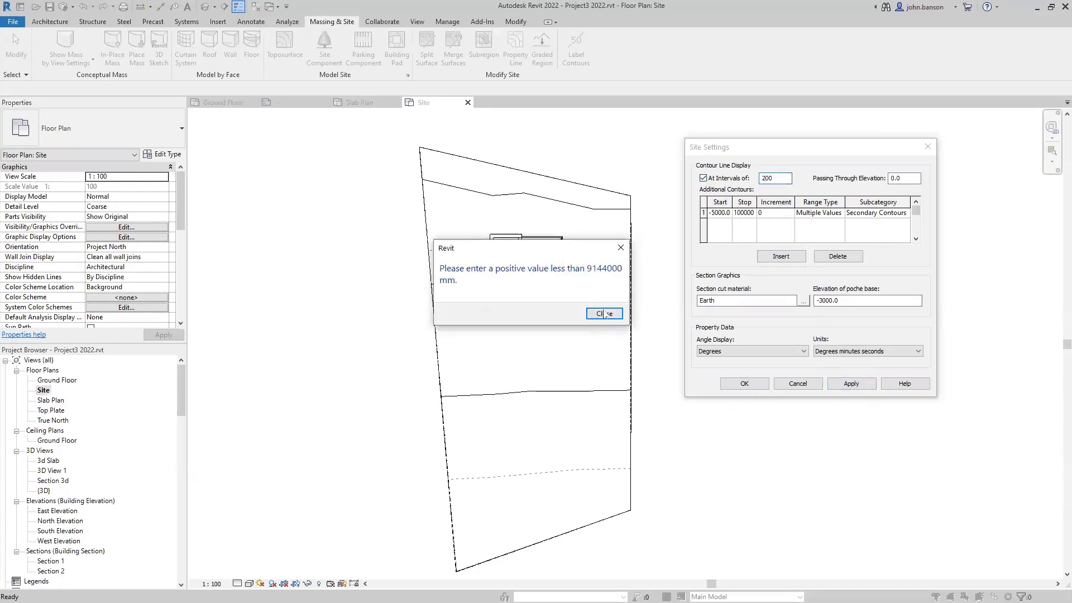
{"action": "key", "text": "Return"}
{"action": "left_click", "coordinate": [767, 216]}
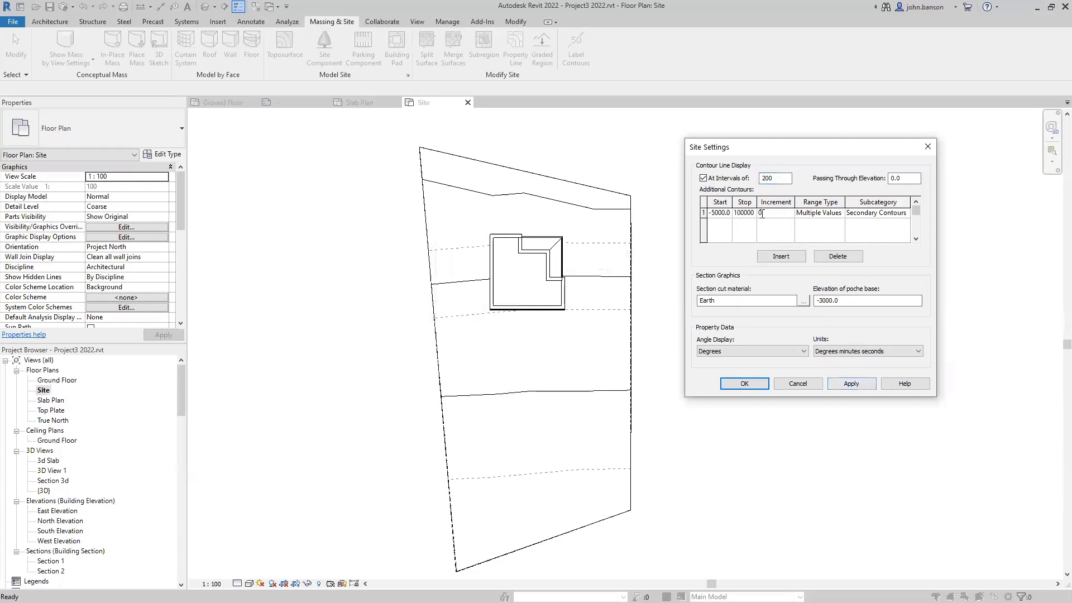
{"action": "left_click_drag", "start_coordinate": [763, 214], "coordinate": [746, 213]}
{"action": "type", "text": "200"}
{"action": "left_click", "coordinate": [851, 383]}
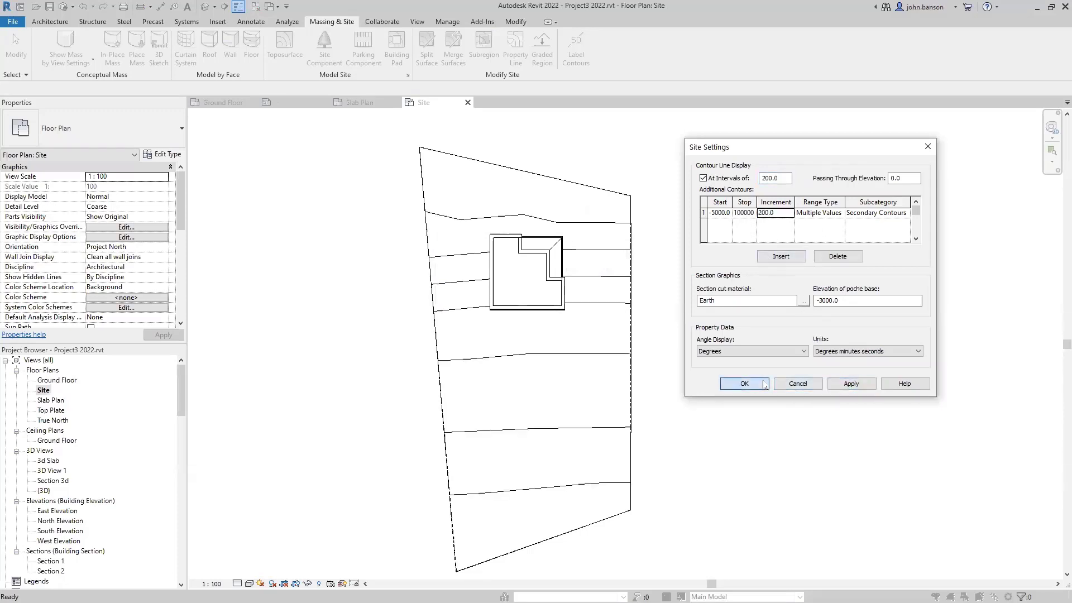
{"action": "left_click", "coordinate": [745, 384]}
{"action": "scroll", "coordinate": [730, 332], "scroll_direction": "down", "scroll_amount": 2}
{"action": "middle_click_drag", "start_coordinate": [729, 332], "coordinate": [653, 334]}
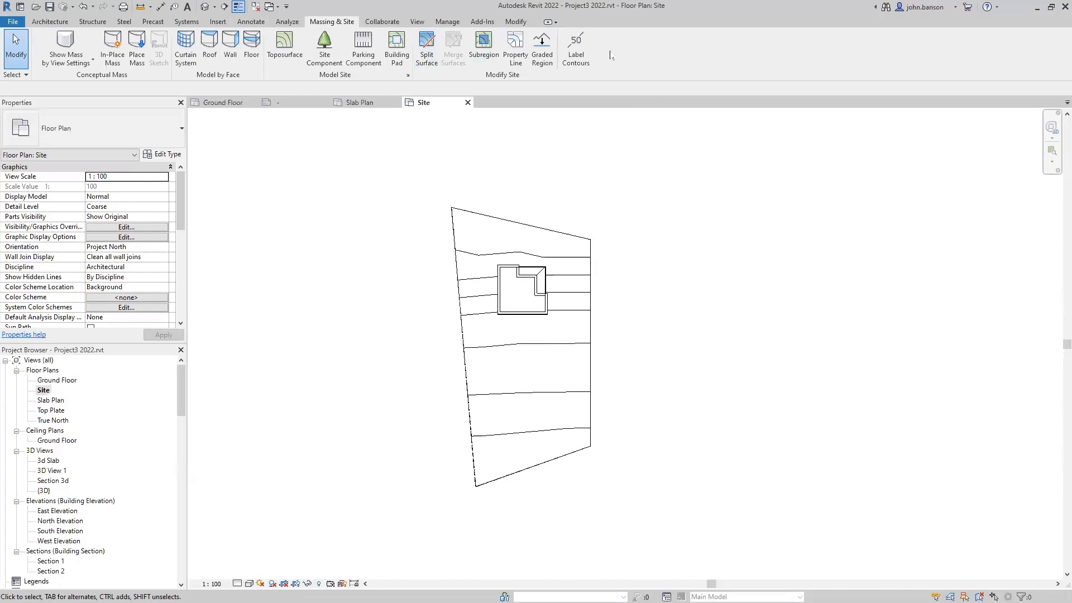
- Draw a contour label line across all the site's contours to label their elevations
{"action": "left_click", "coordinate": [576, 50]}
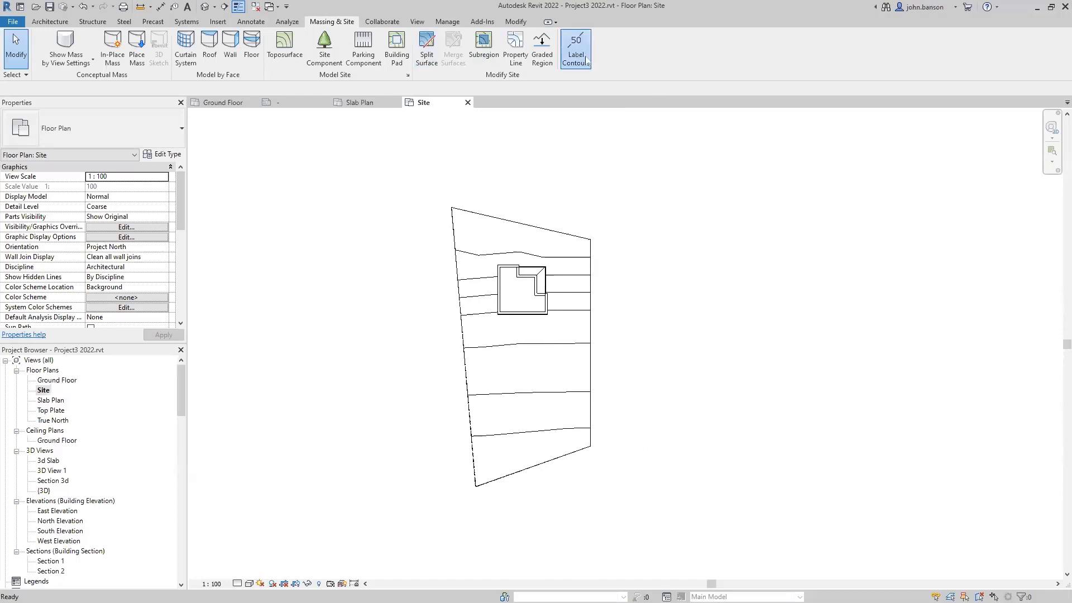
{"action": "left_click", "coordinate": [564, 475]}
{"action": "left_click", "coordinate": [573, 207]}
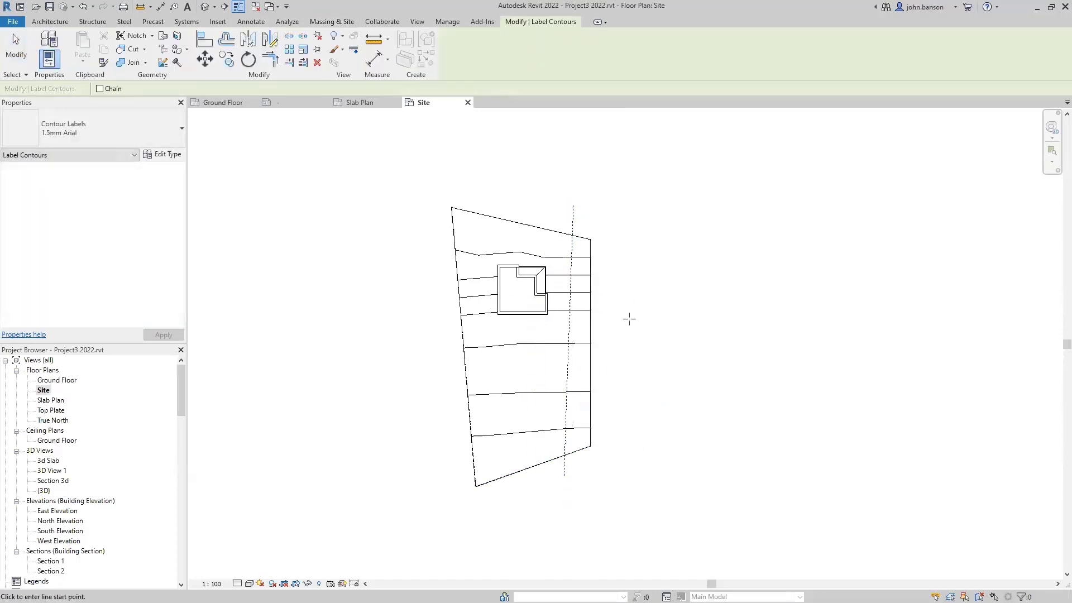
{"action": "scroll", "coordinate": [577, 320], "scroll_direction": "up", "scroll_amount": 4}
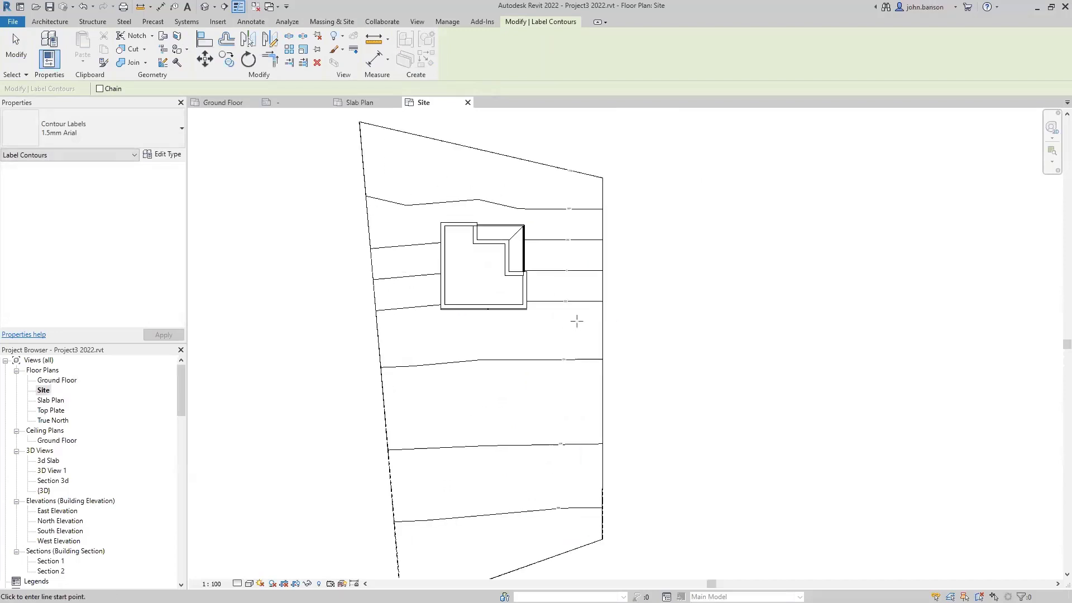
{"action": "scroll", "coordinate": [576, 319], "scroll_direction": "up", "scroll_amount": 3}
{"action": "scroll", "coordinate": [570, 315], "scroll_direction": "down", "scroll_amount": 2}
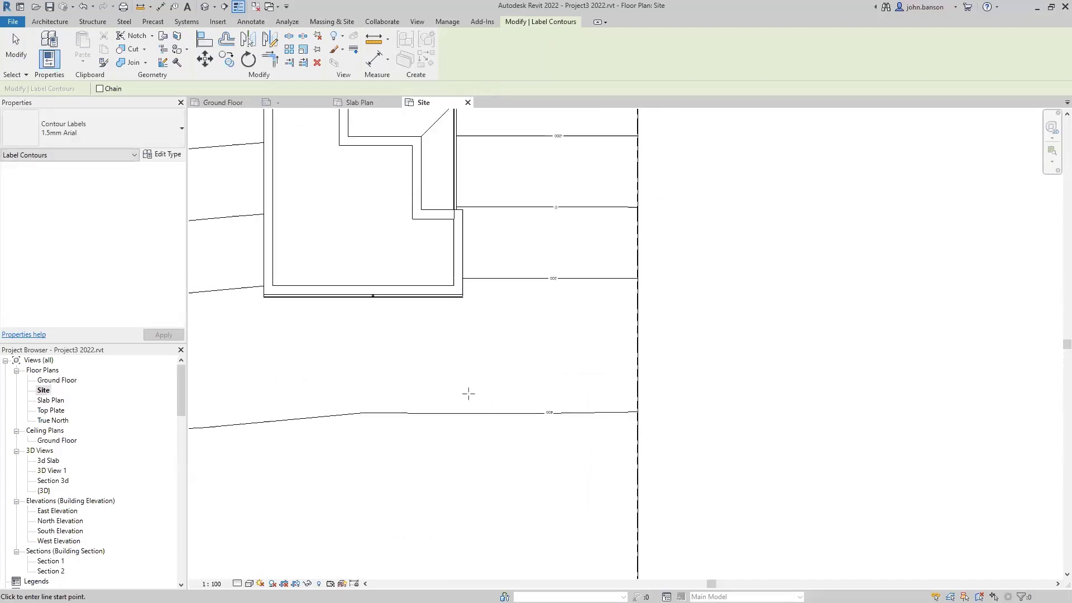
{"action": "middle_click_drag", "start_coordinate": [467, 394], "coordinate": [683, 277]}
- Change the view scale to 1 : 500 and end contour labelling
{"action": "left_click", "coordinate": [212, 583]}
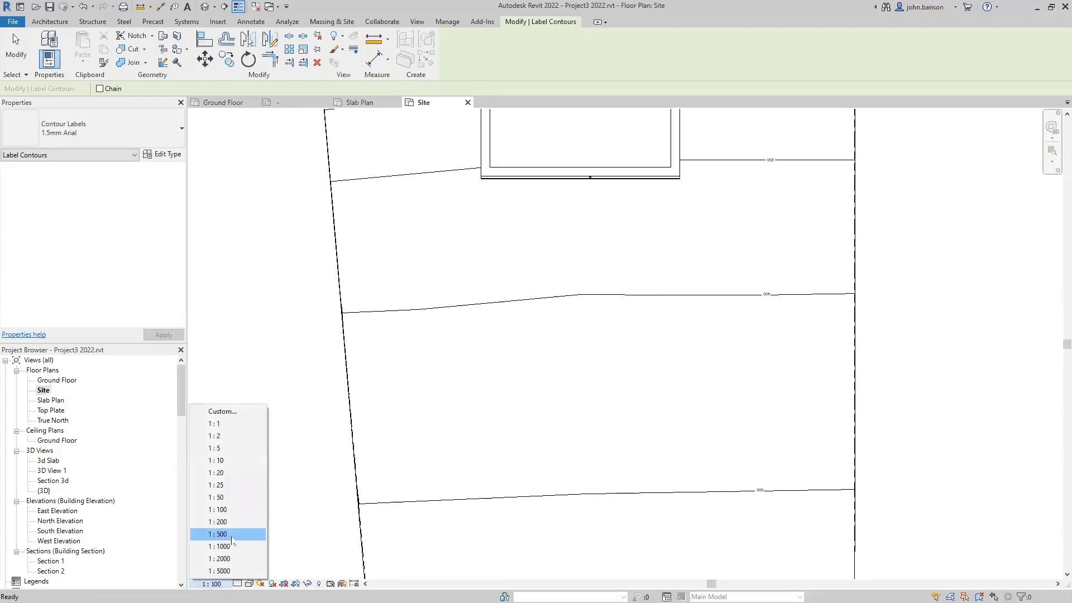
{"action": "left_click", "coordinate": [232, 539]}
{"action": "scroll", "coordinate": [457, 382], "scroll_direction": "down", "scroll_amount": 3}
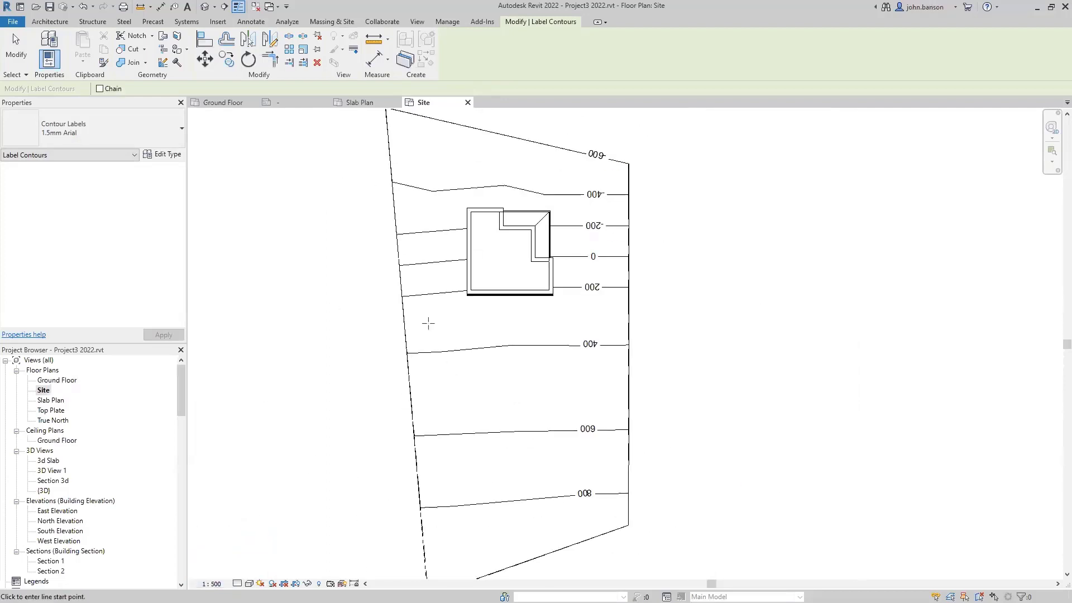
{"action": "middle_click_drag", "start_coordinate": [426, 323], "coordinate": [450, 355]}
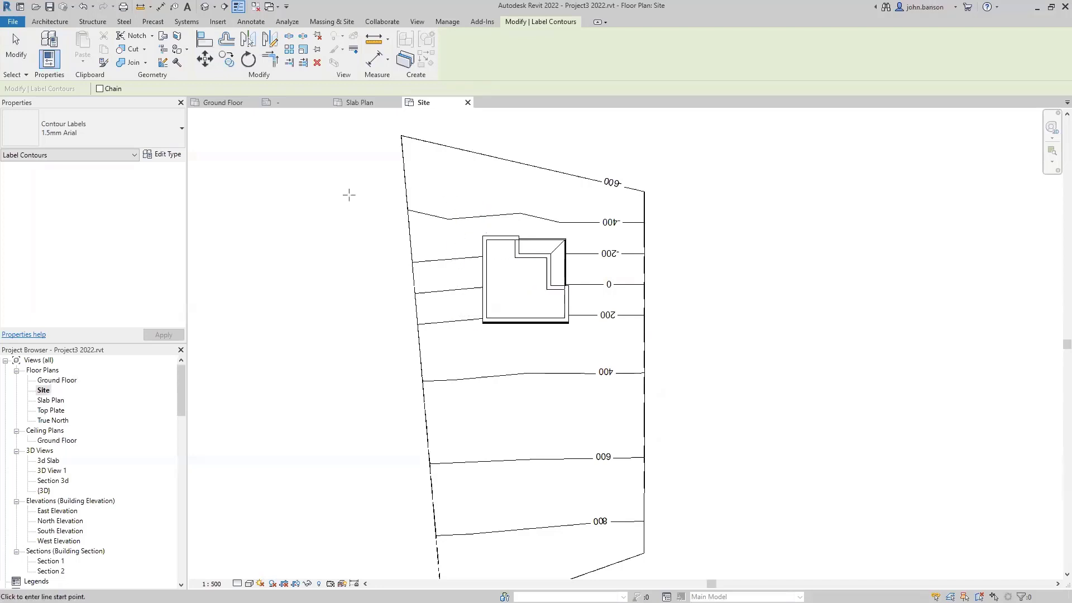
{"action": "left_click", "coordinate": [332, 22]}
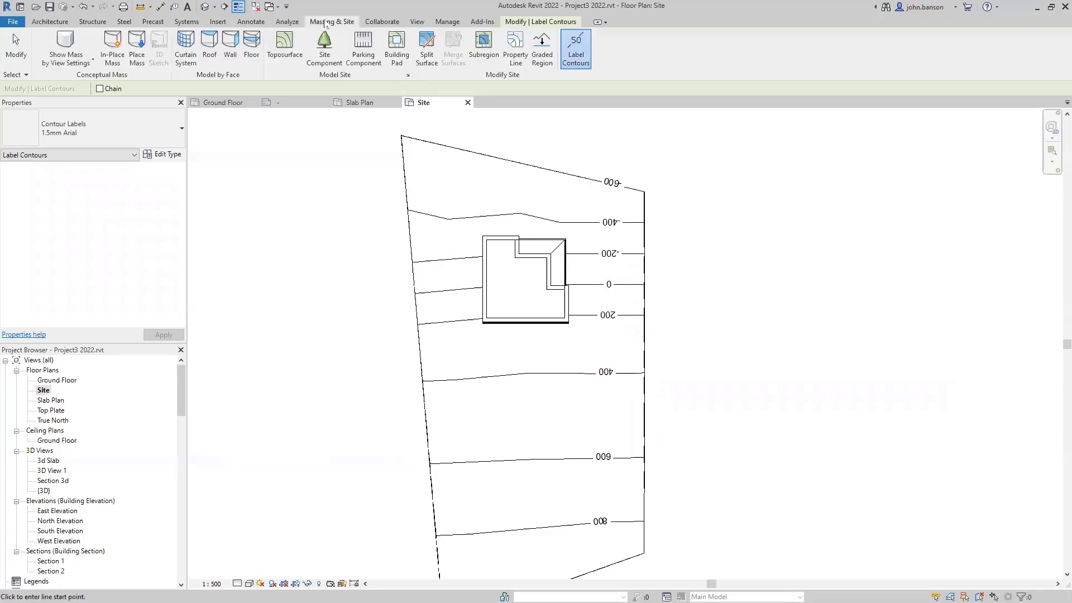
{"action": "key", "text": "Escape"}
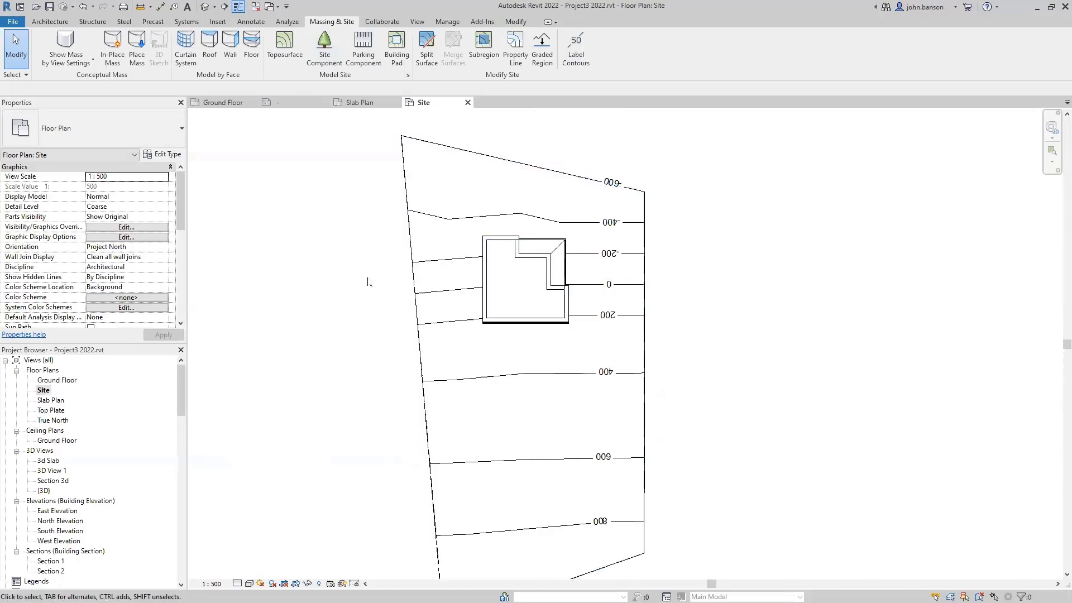
{"action": "middle_click_drag", "start_coordinate": [358, 309], "coordinate": [338, 278]}
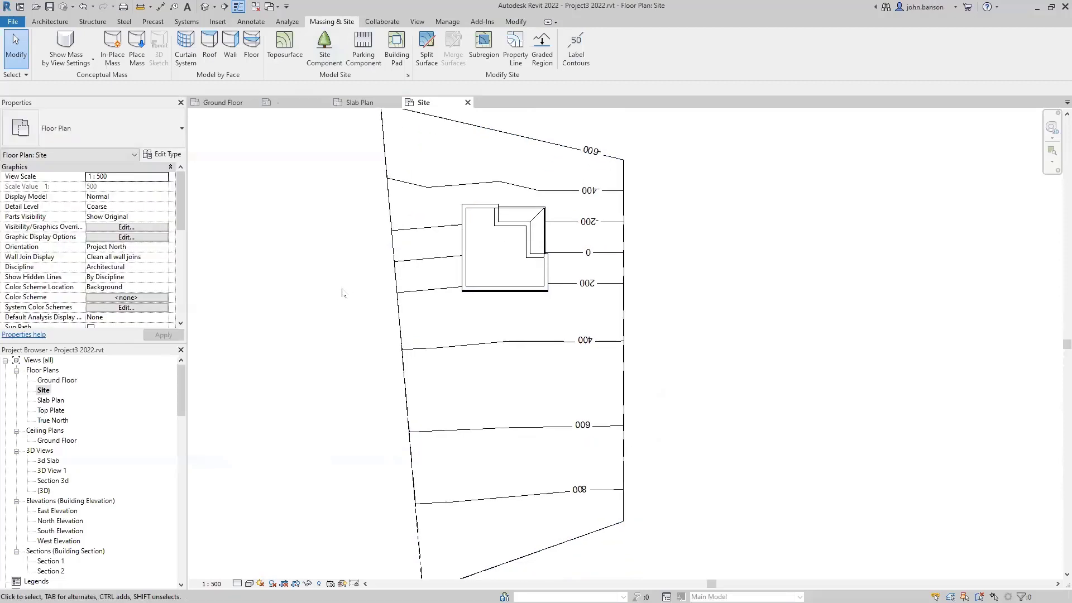
- Open the {3D} view as a small floating window framing the house, then return to the Site plan
{"action": "double_click", "coordinate": [44, 490]}
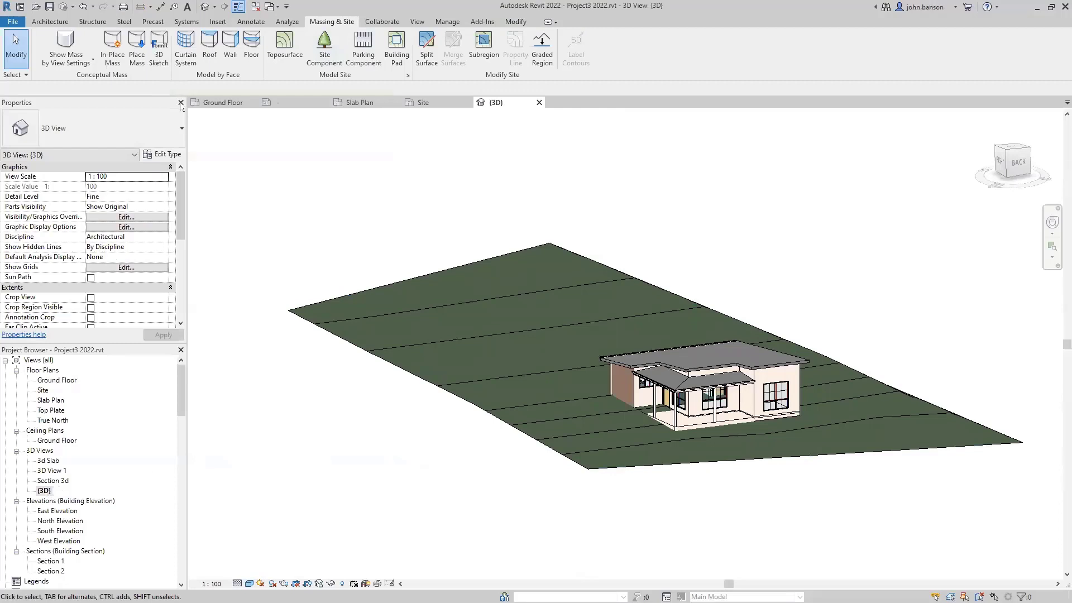
{"action": "left_click", "coordinate": [539, 102]}
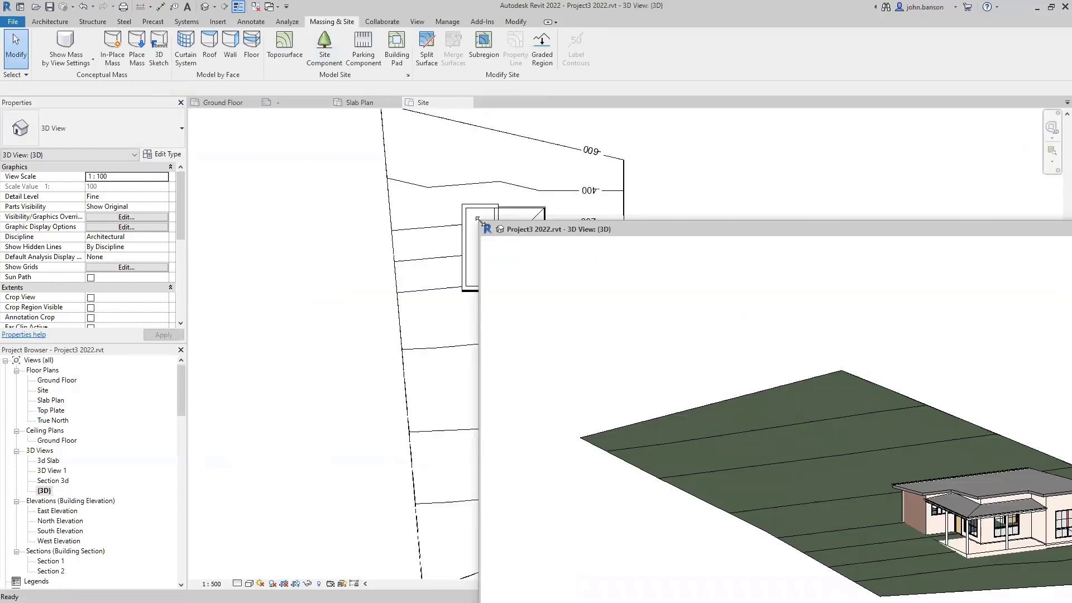
{"action": "left_click_drag", "start_coordinate": [480, 221], "coordinate": [945, 521]}
{"action": "left_click_drag", "start_coordinate": [1023, 525], "coordinate": [661, 296]}
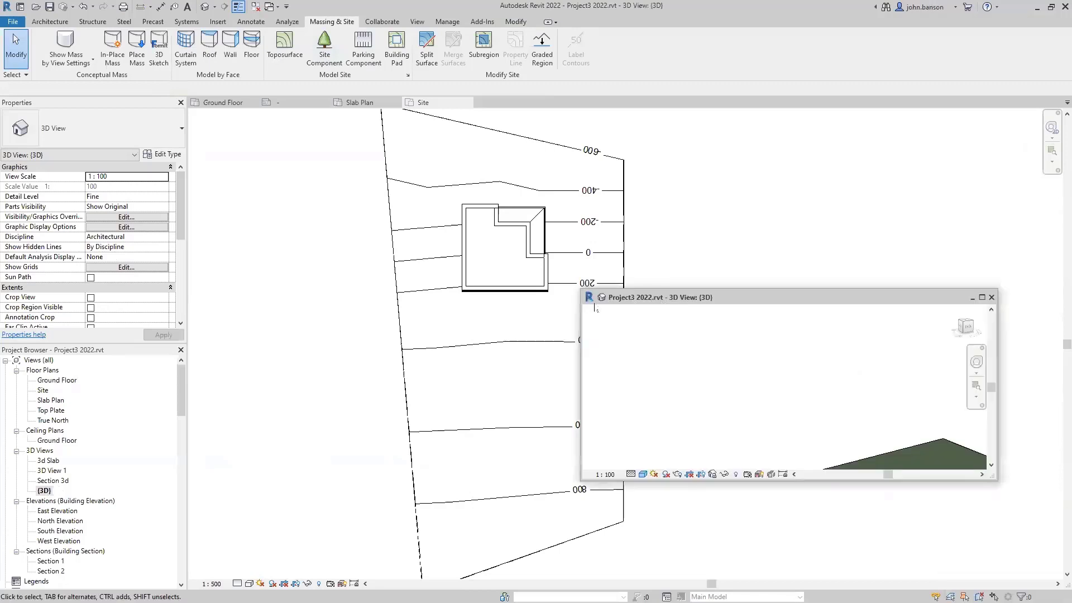
{"action": "middle_click", "coordinate": [746, 378]}
{"action": "middle_click", "coordinate": [746, 377]}
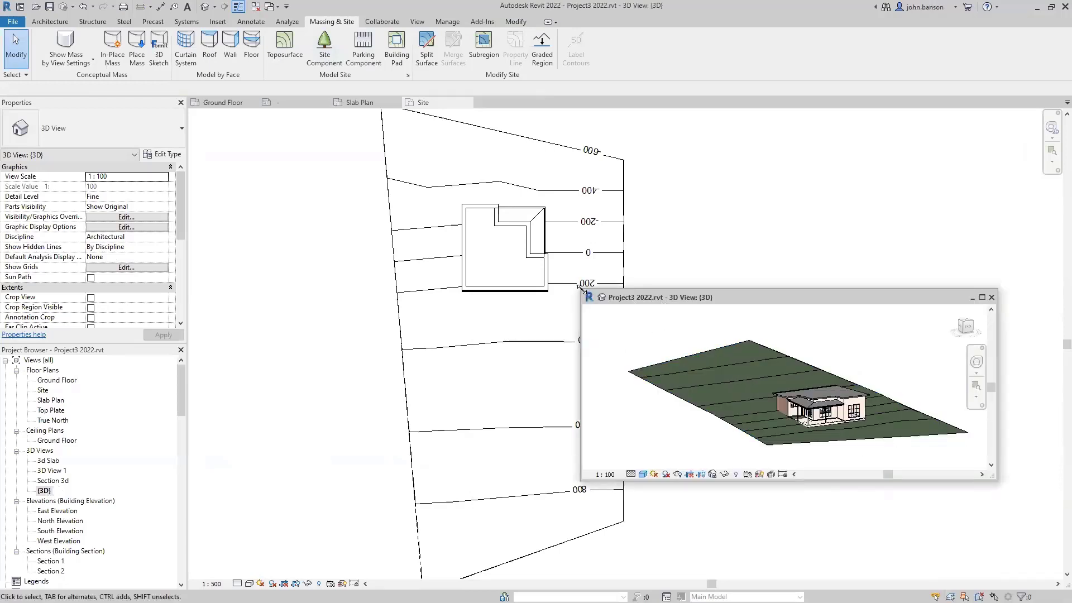
{"action": "left_click_drag", "start_coordinate": [582, 288], "coordinate": [758, 335]}
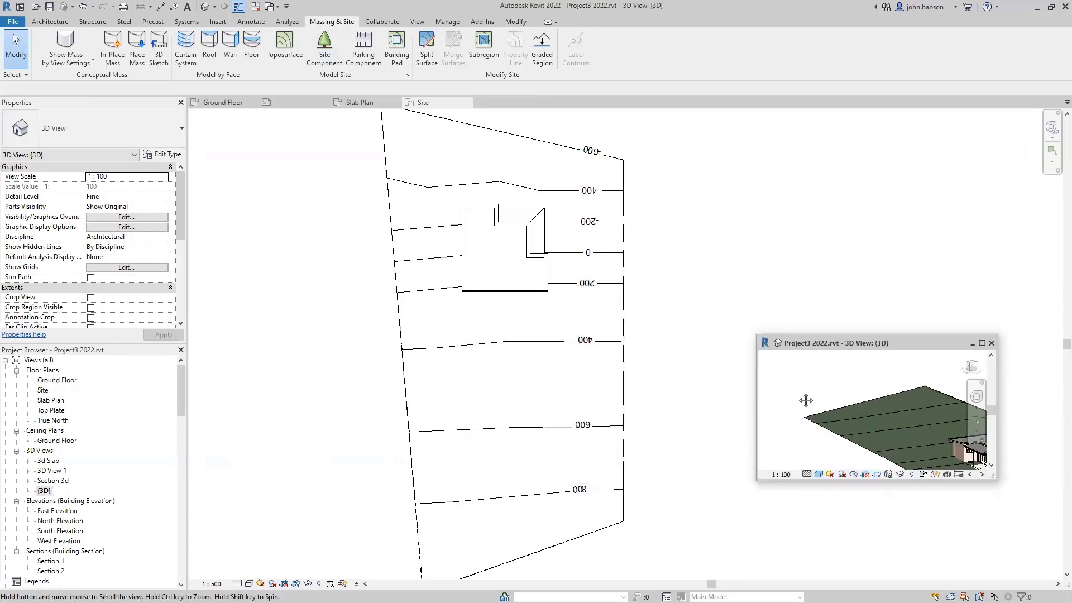
{"action": "scroll", "coordinate": [835, 412], "scroll_direction": "up", "scroll_amount": 5}
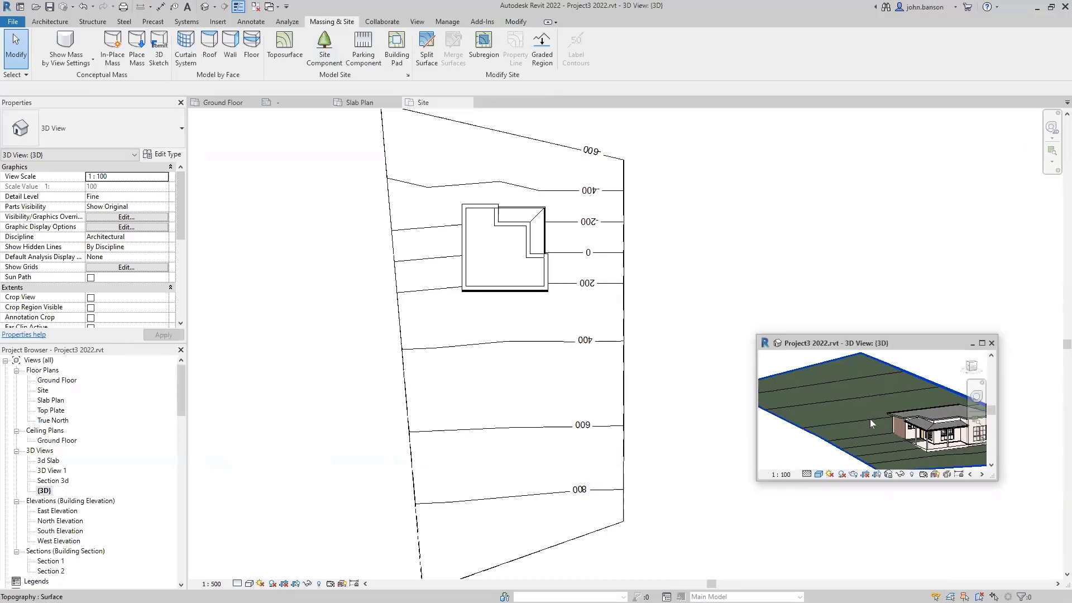
{"action": "middle_click_drag", "start_coordinate": [870, 418], "coordinate": [805, 413]}
{"action": "left_click", "coordinate": [513, 322]}
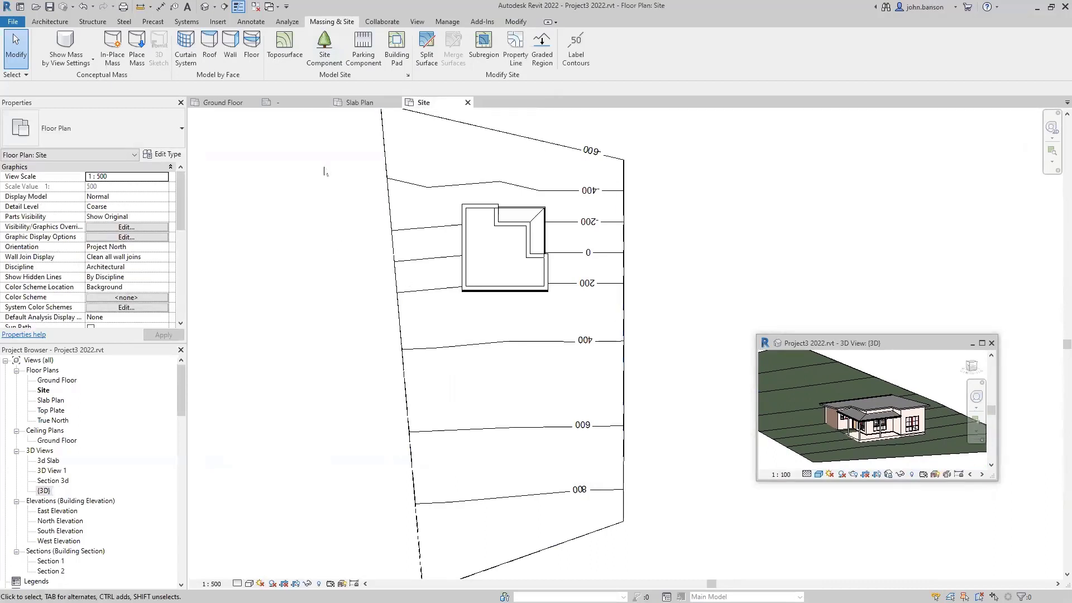
- Split the toposurface along a rectangle drawn around the house and finish the split
{"action": "left_click", "coordinate": [428, 49]}
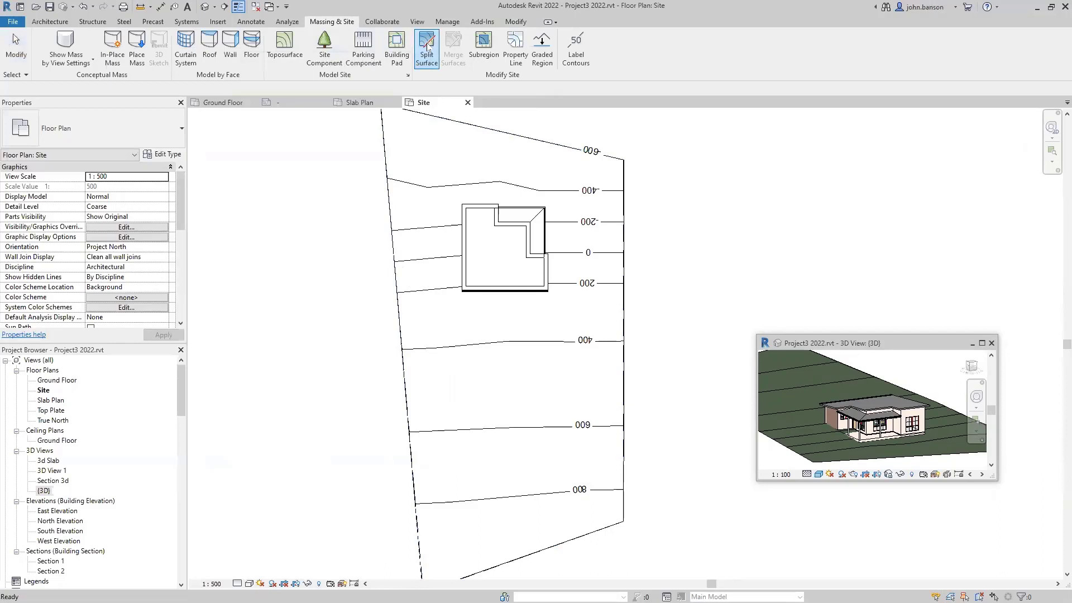
{"action": "left_click", "coordinate": [454, 124]}
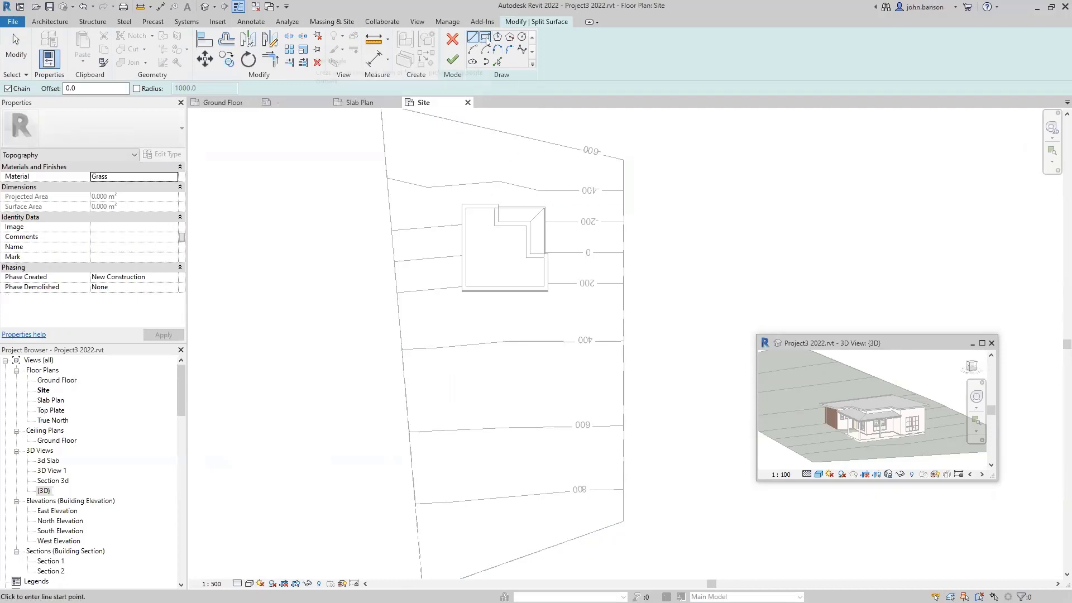
{"action": "left_click", "coordinate": [484, 38]}
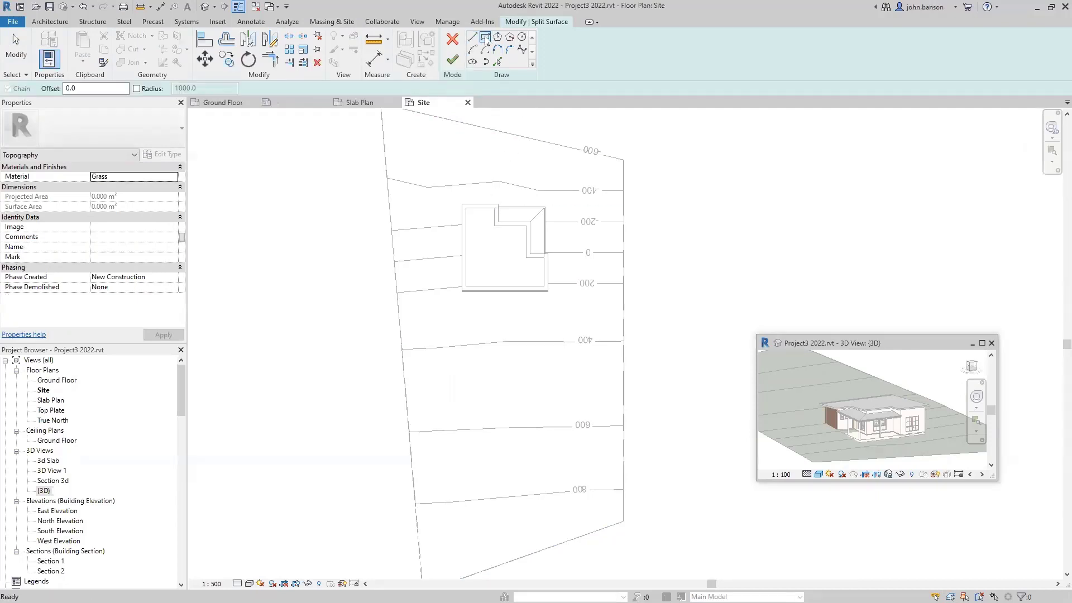
{"action": "left_click", "coordinate": [443, 207]}
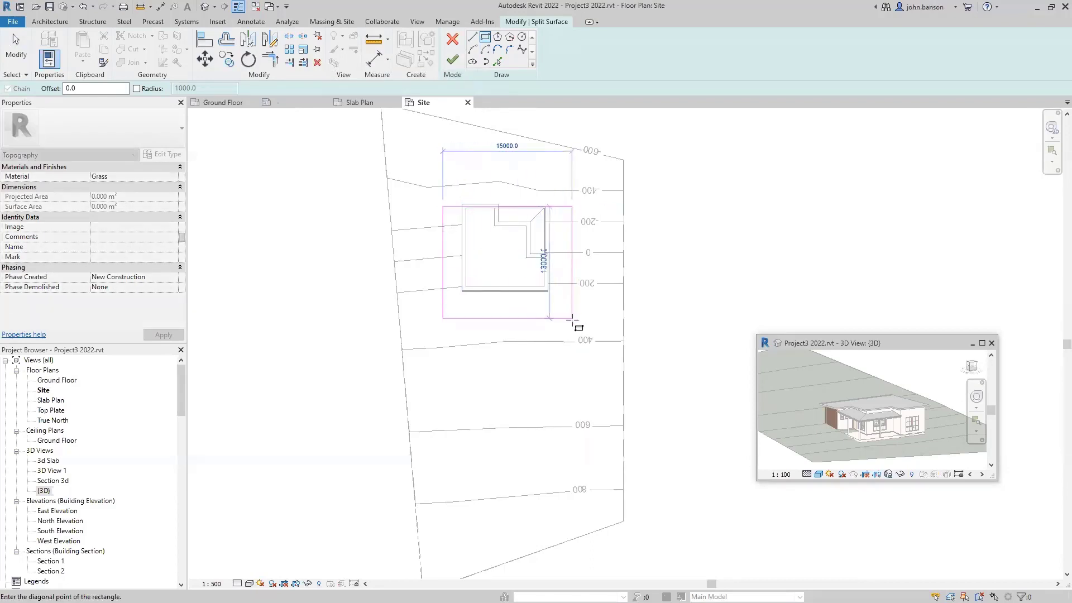
{"action": "left_click", "coordinate": [572, 318]}
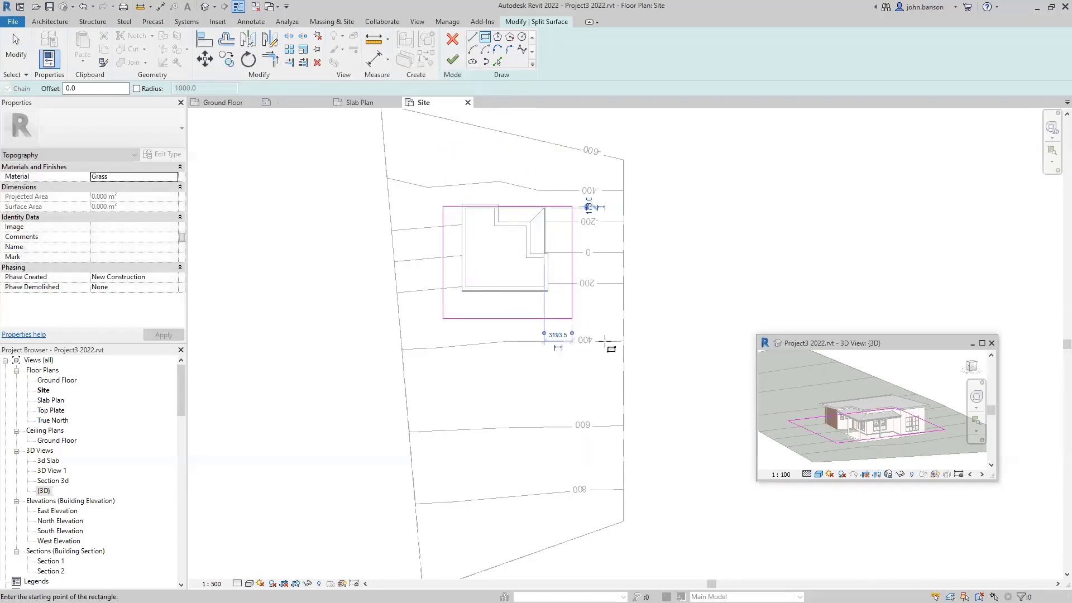
{"action": "left_click", "coordinate": [451, 60]}
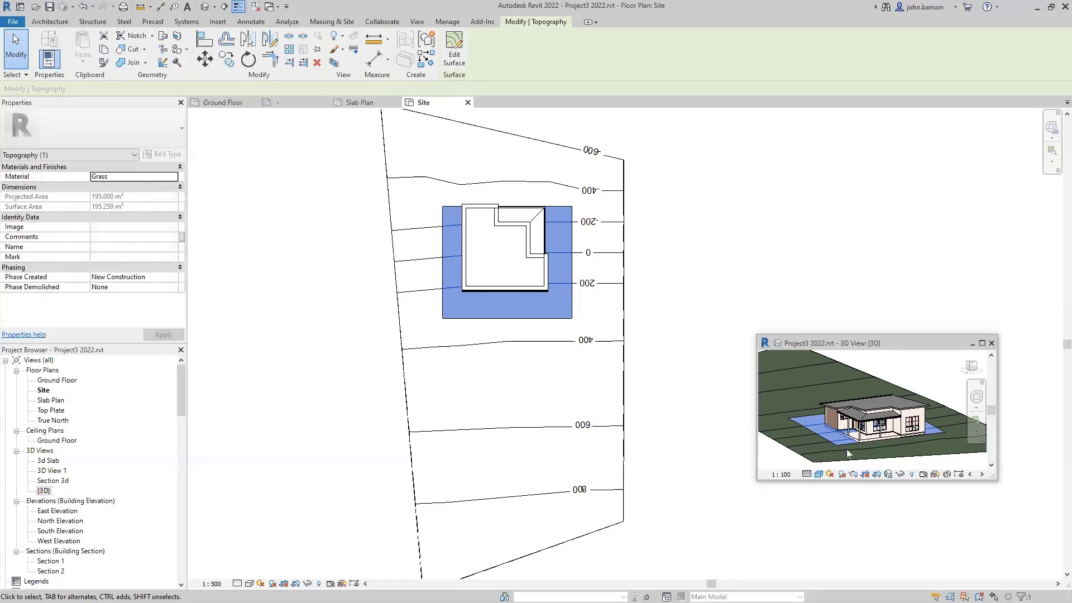
- Set every point of the split region around the house to elevation -300 and finish the surface
{"action": "left_click", "coordinate": [598, 314]}
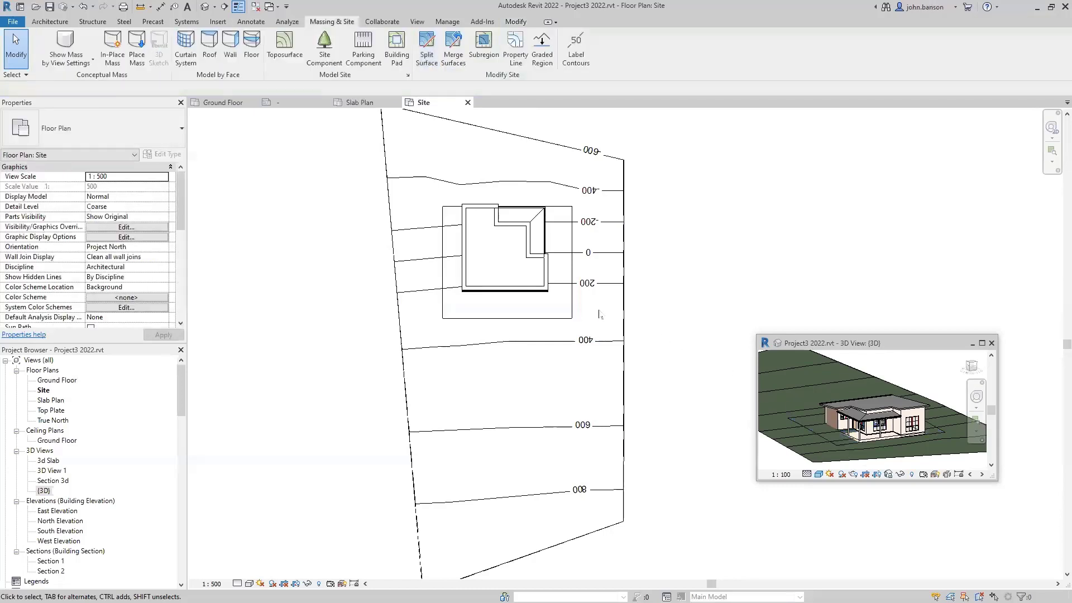
{"action": "left_click", "coordinate": [485, 322]}
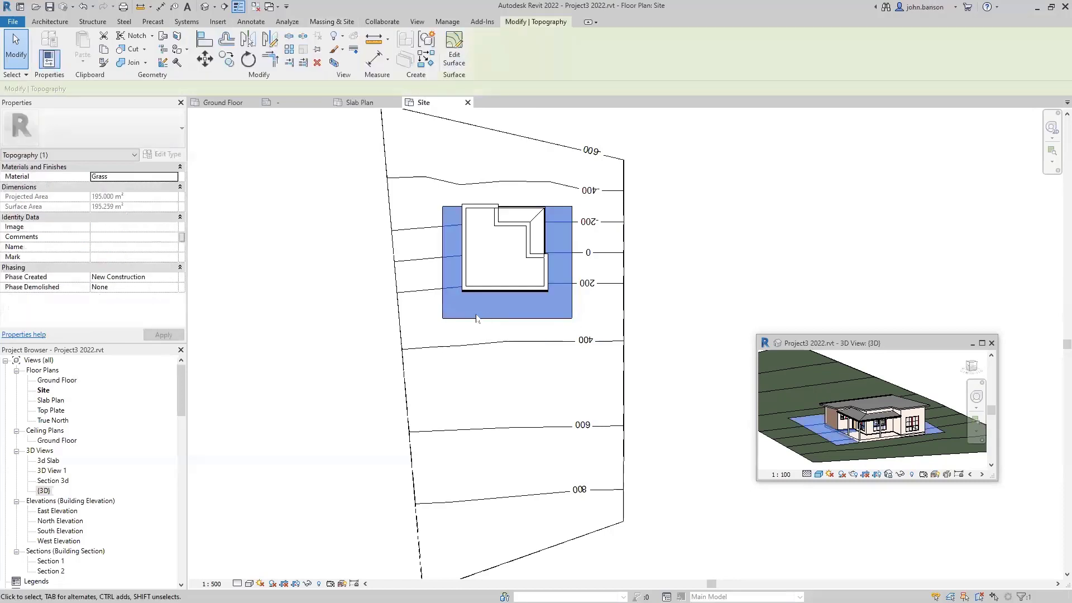
{"action": "left_click", "coordinate": [461, 49]}
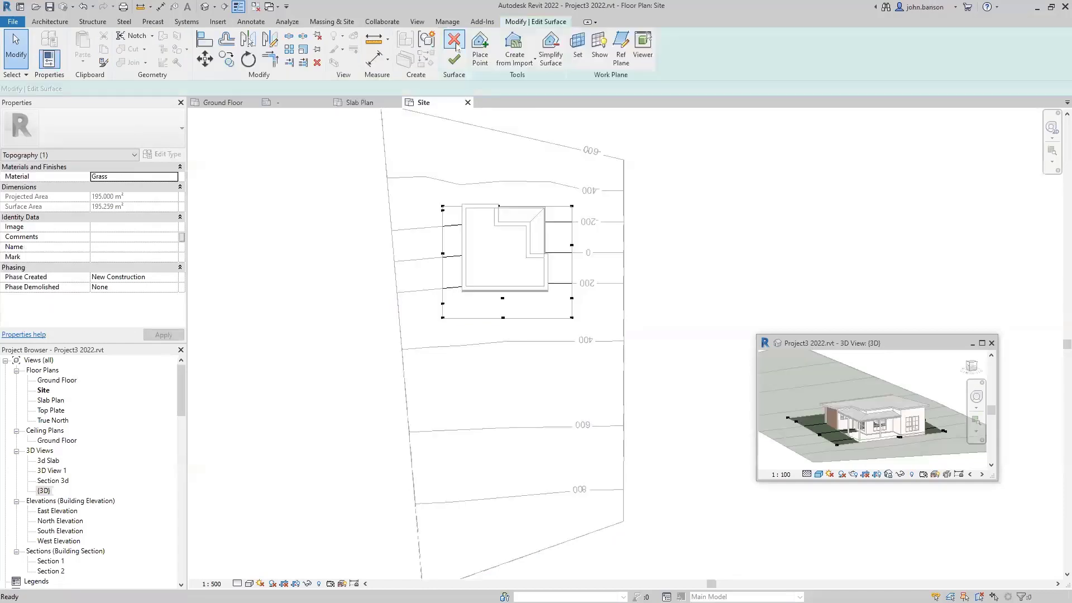
{"action": "left_click_drag", "start_coordinate": [425, 193], "coordinate": [597, 333]}
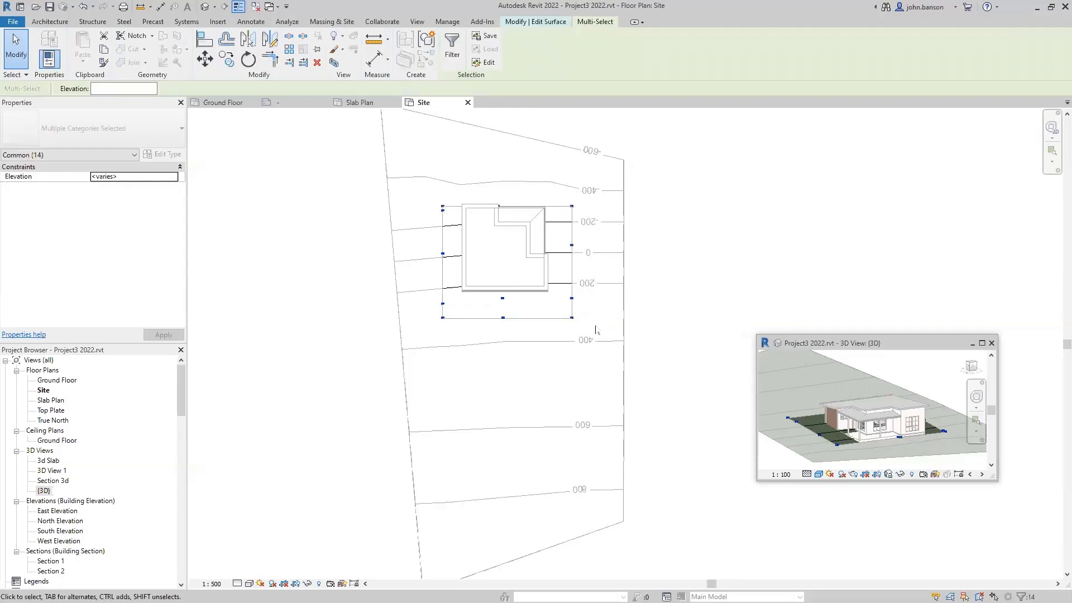
{"action": "left_click", "coordinate": [115, 88]}
{"action": "type", "text": "-300"}
{"action": "key", "text": "Return"}
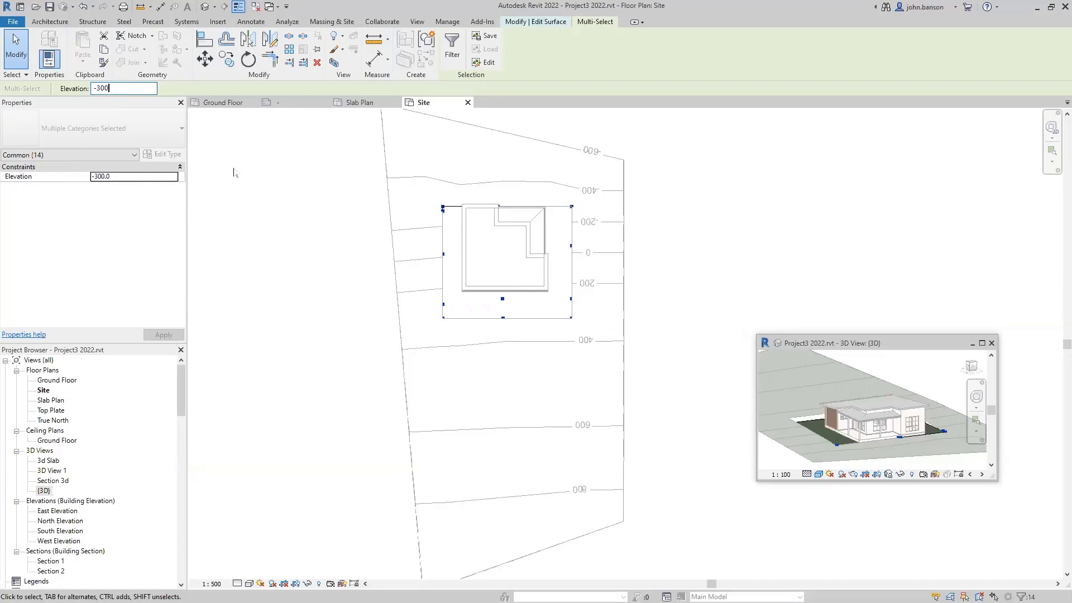
{"action": "left_click", "coordinate": [277, 175]}
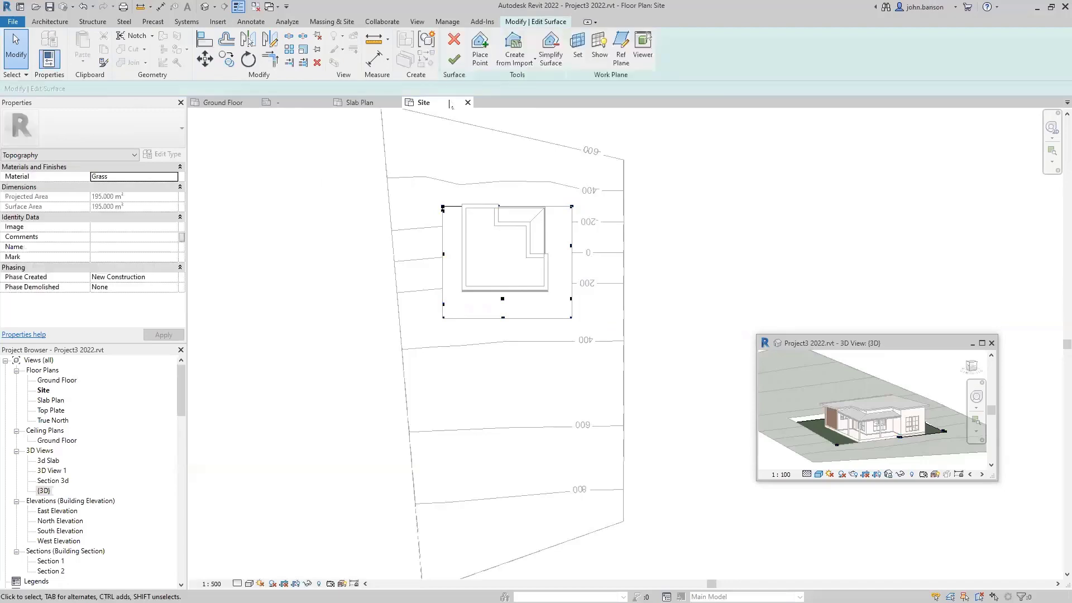
{"action": "left_click", "coordinate": [453, 59]}
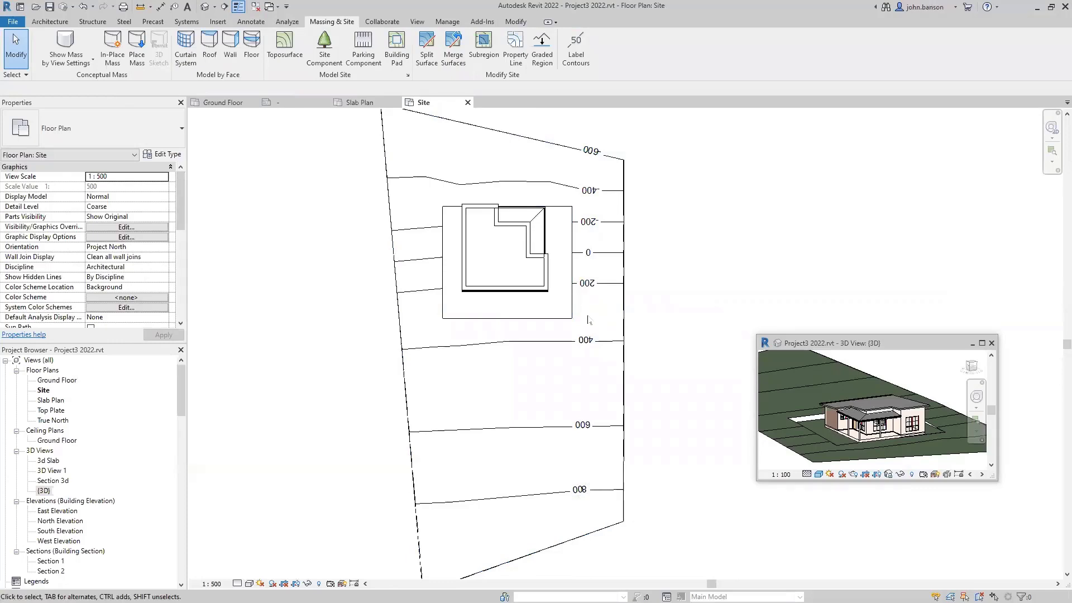
- Draw Brick - 230 walls down the region's right side, along its bottom, and up its left
{"action": "key", "text": "w"}
{"action": "key", "text": "a"}
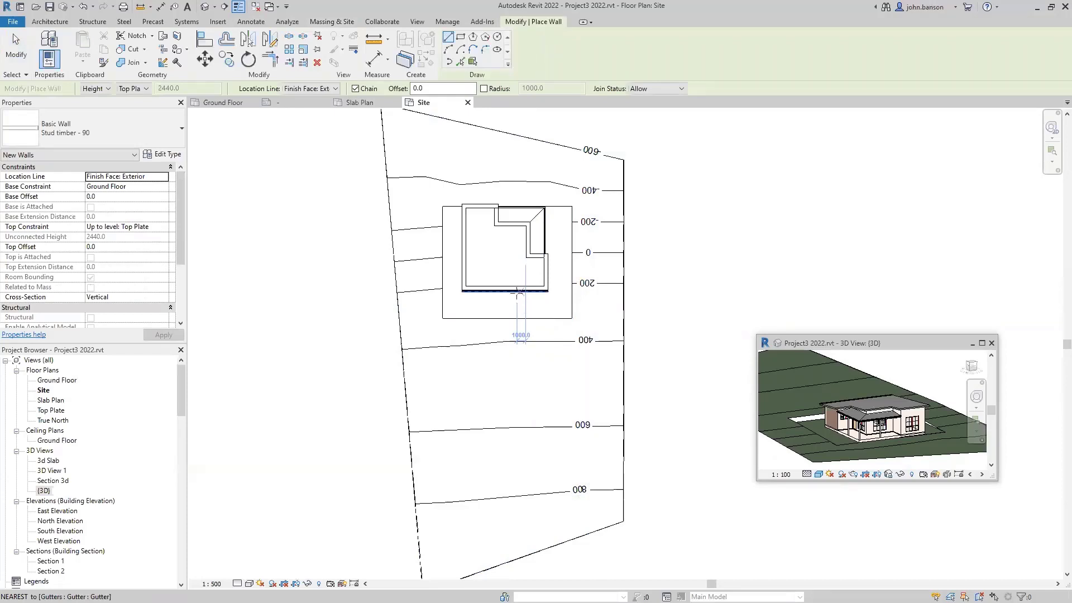
{"action": "left_click", "coordinate": [100, 140]}
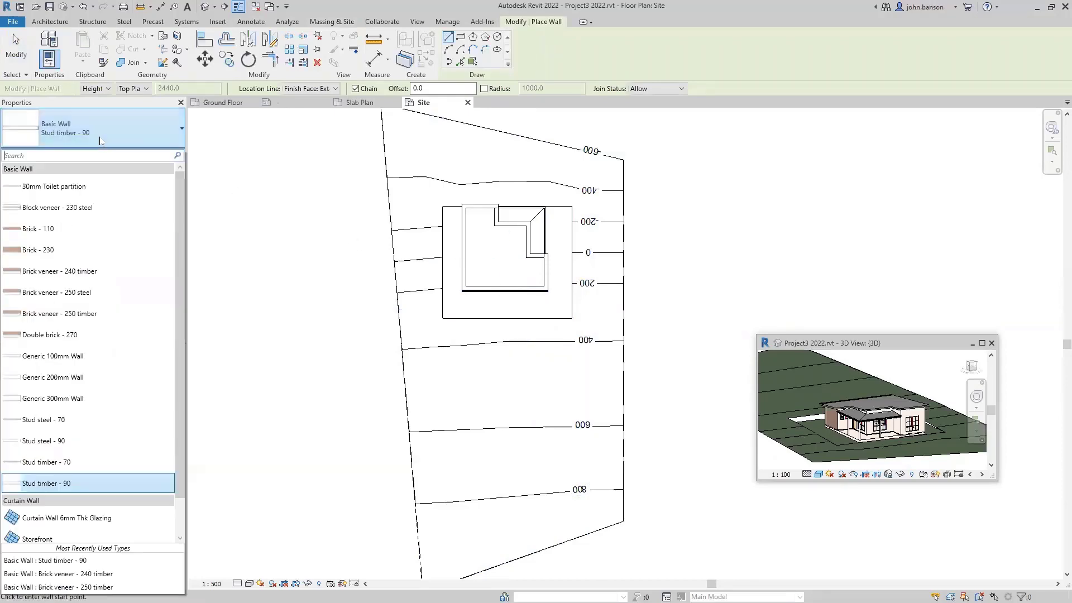
{"action": "left_click", "coordinate": [60, 252]}
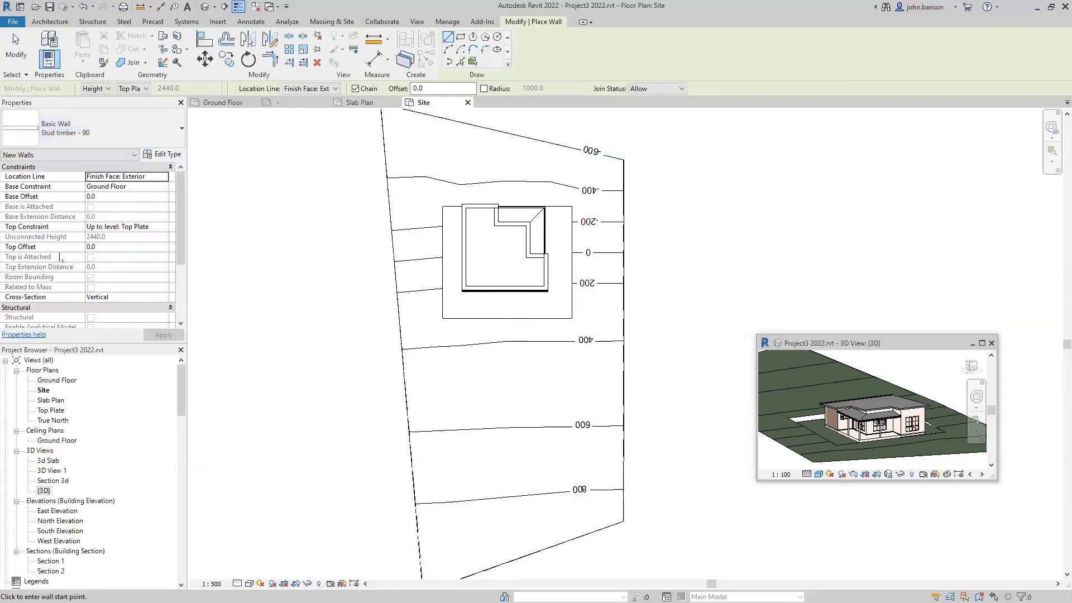
{"action": "scroll", "coordinate": [575, 229], "scroll_direction": "up", "scroll_amount": 3}
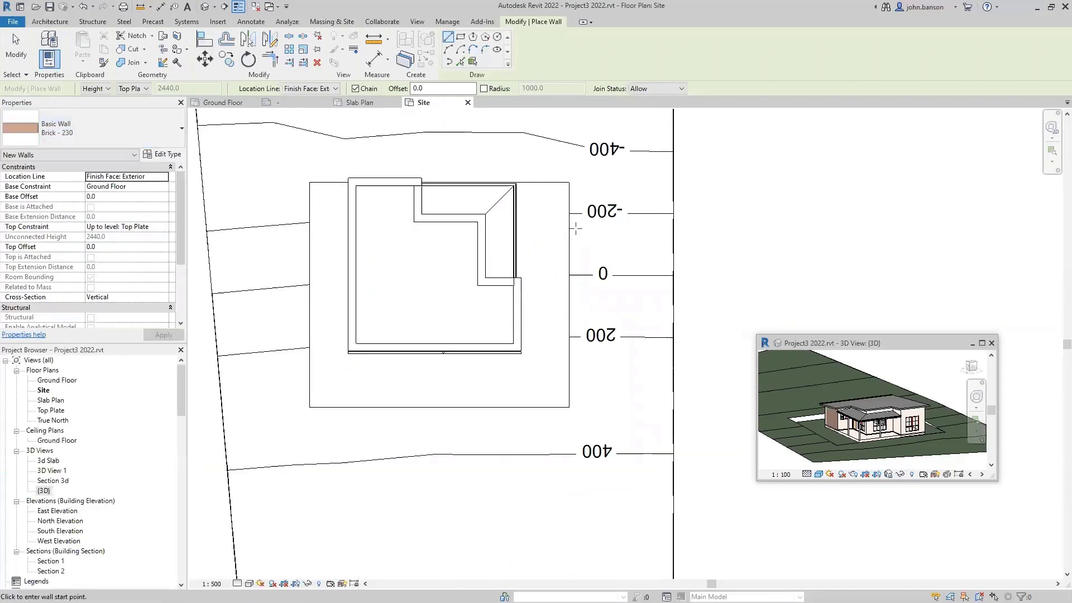
{"action": "left_click", "coordinate": [568, 184]}
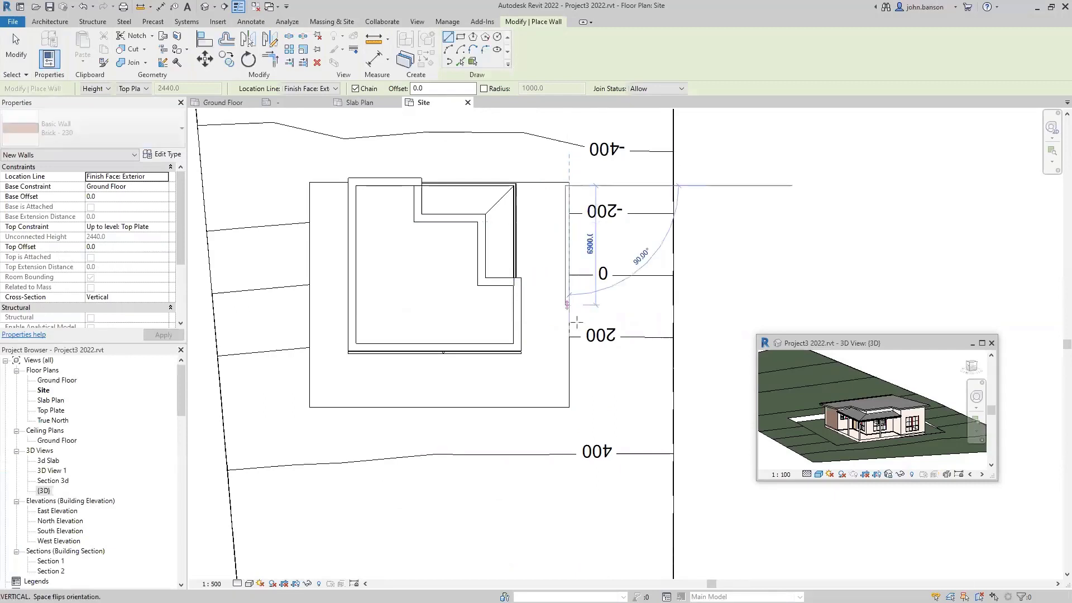
{"action": "left_click", "coordinate": [567, 406]}
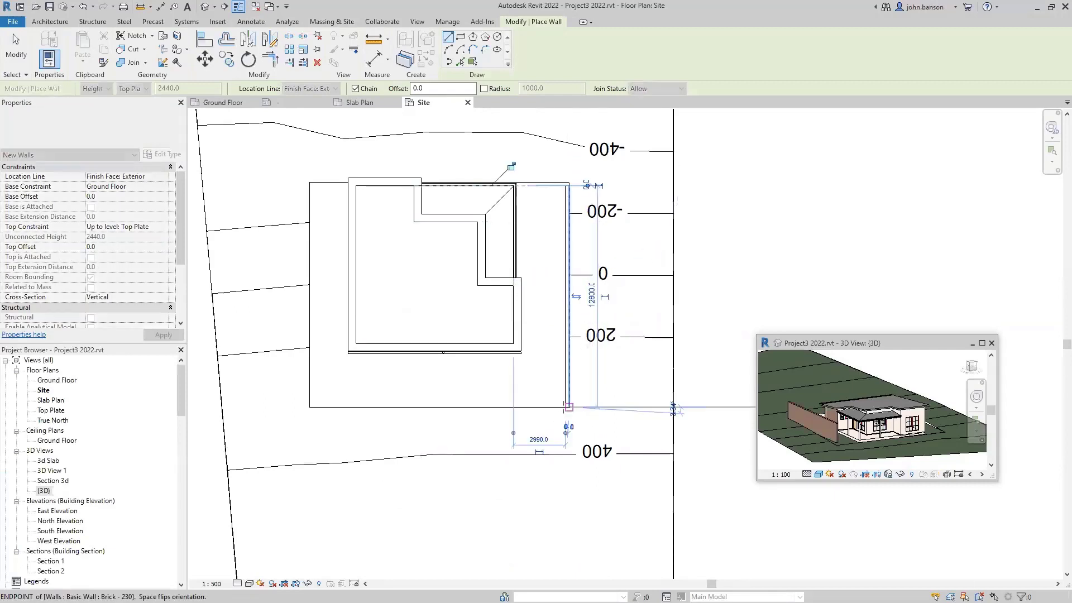
{"action": "left_click", "coordinate": [308, 407]}
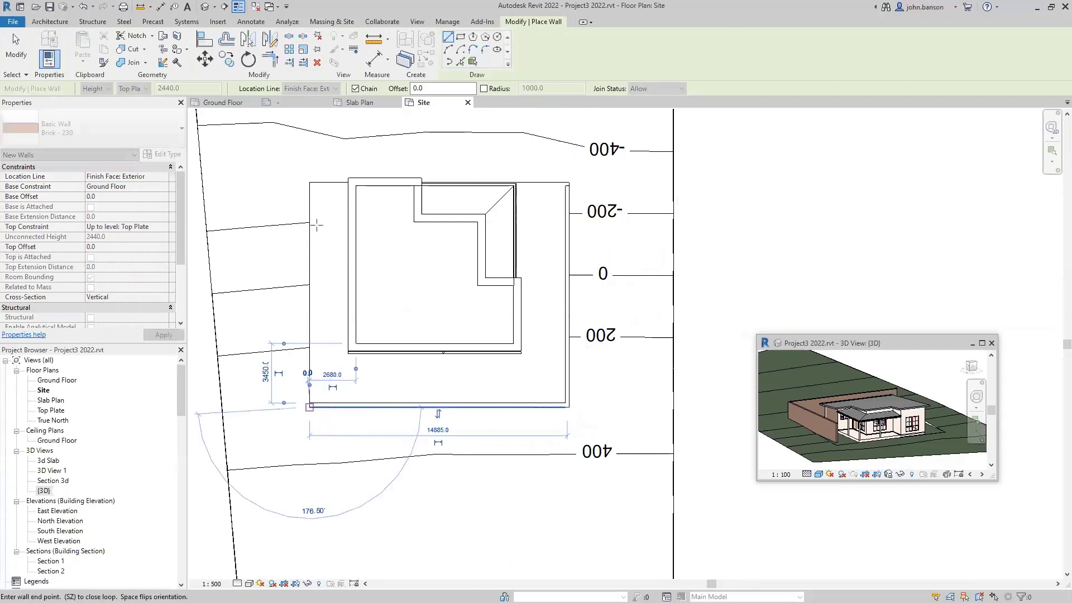
{"action": "left_click", "coordinate": [310, 181]}
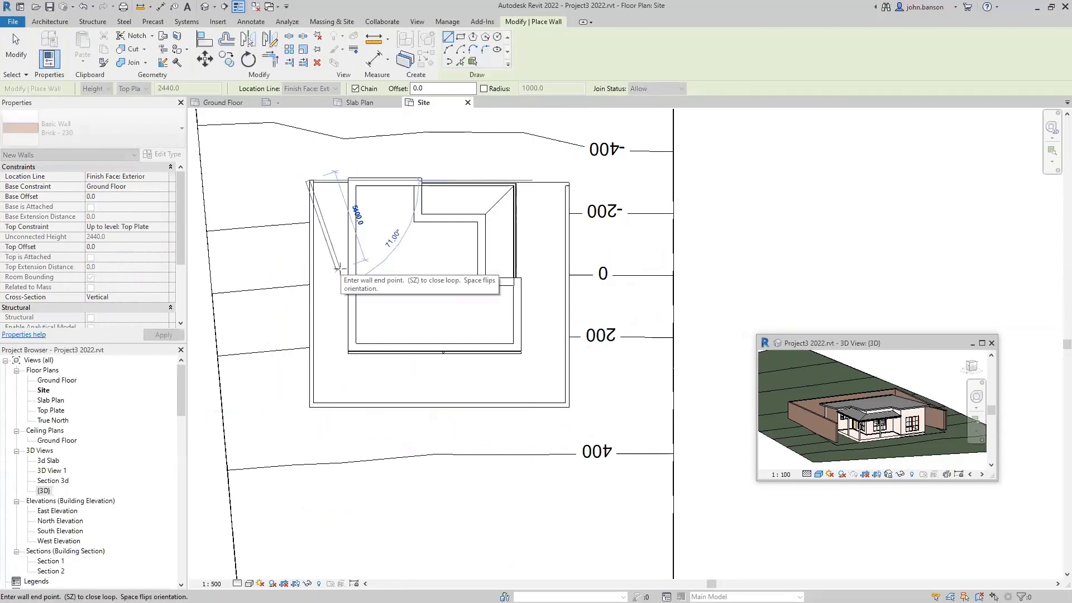
- Exit the Wall tool and highlight the whole chain of pad walls
{"action": "key", "text": "Escape"}
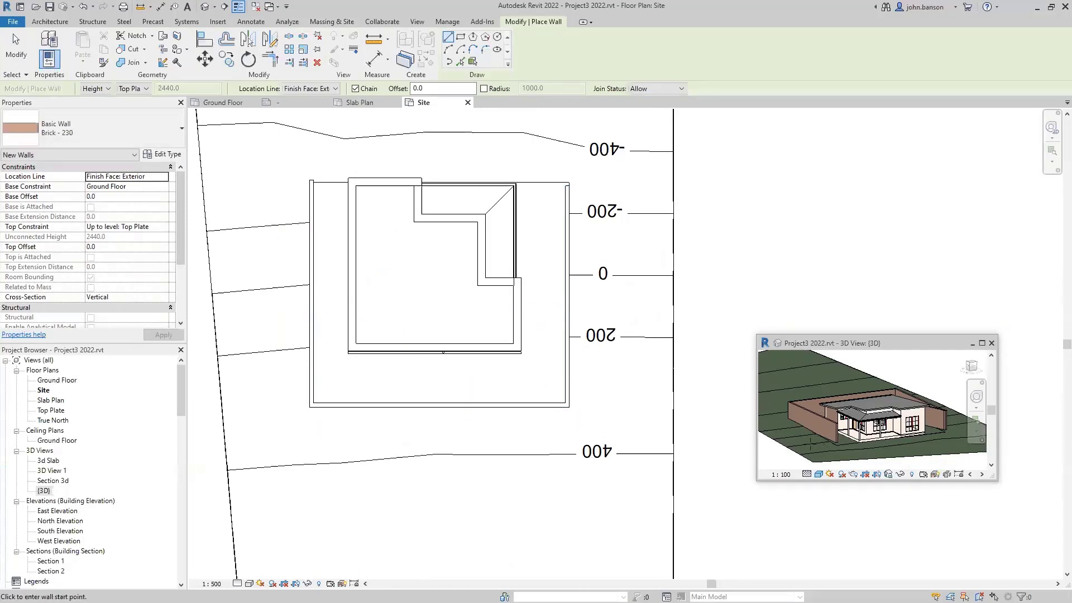
{"action": "key", "text": "Escape"}
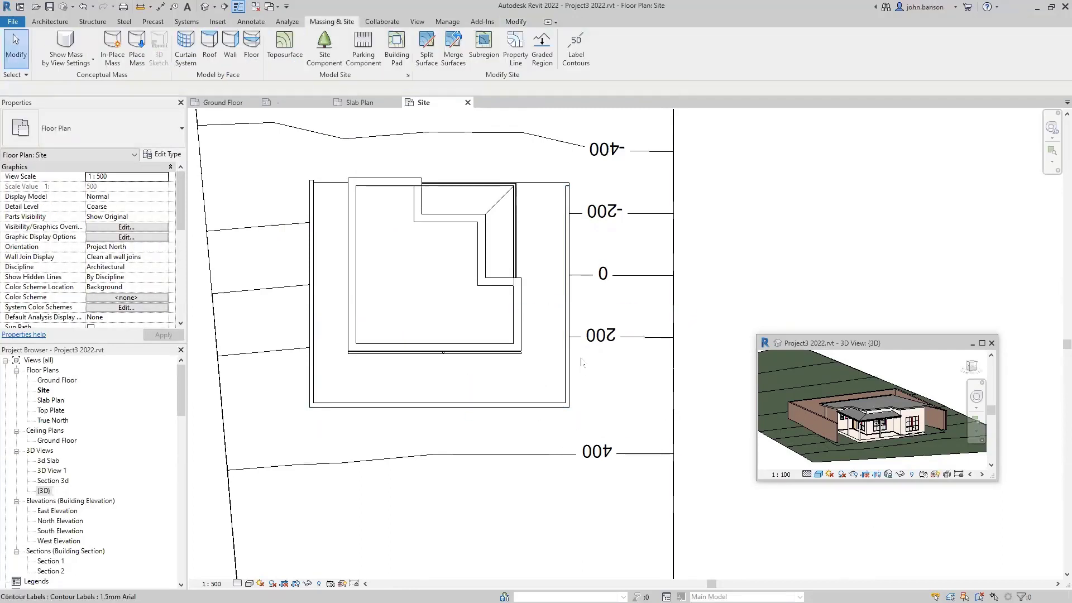
{"action": "key", "text": "Tab"}
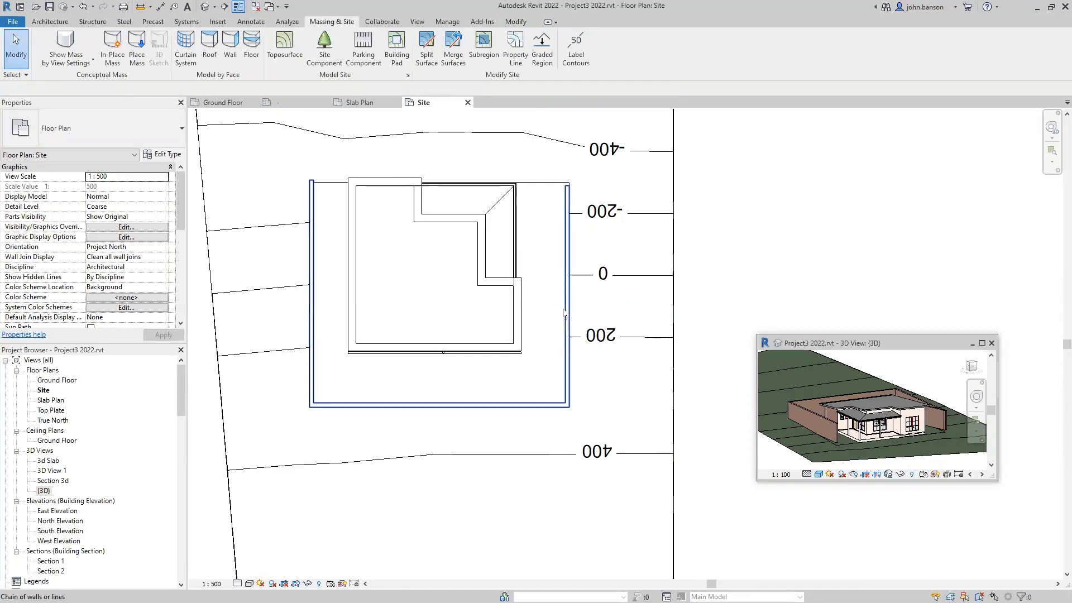
- Give the three pad walls a base offset of -300, an unconnected top and 750 height
{"action": "left_click", "coordinate": [564, 314]}
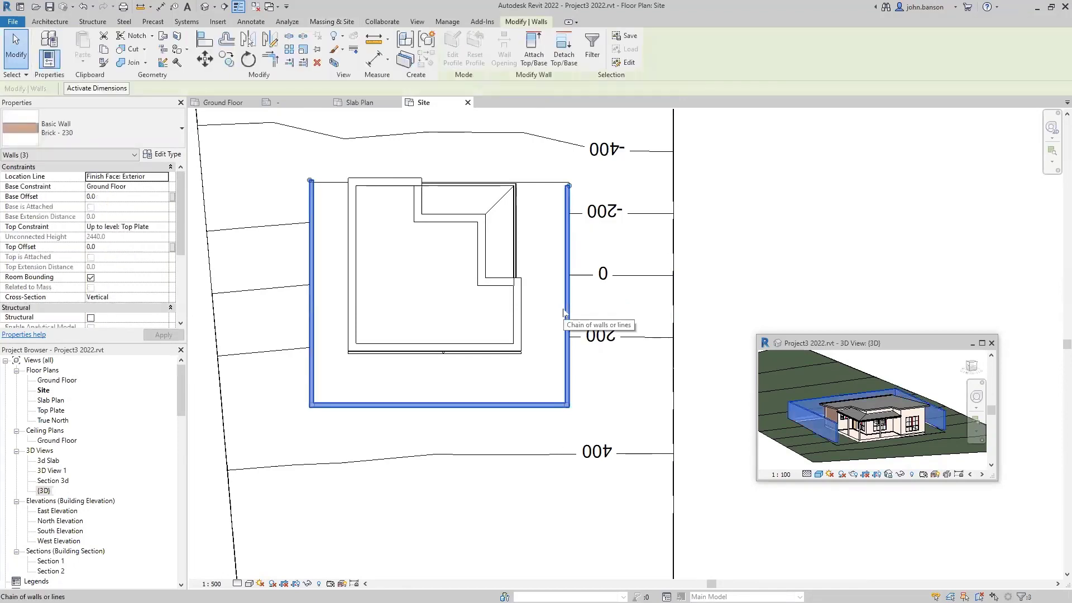
{"action": "left_click", "coordinate": [106, 196]}
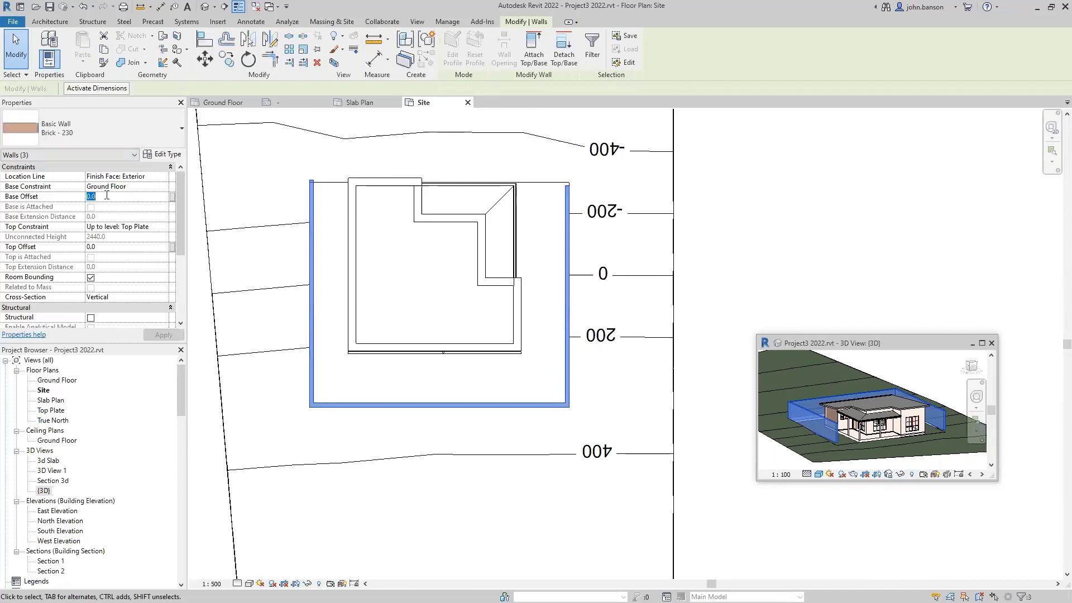
{"action": "type", "text": "-3"}
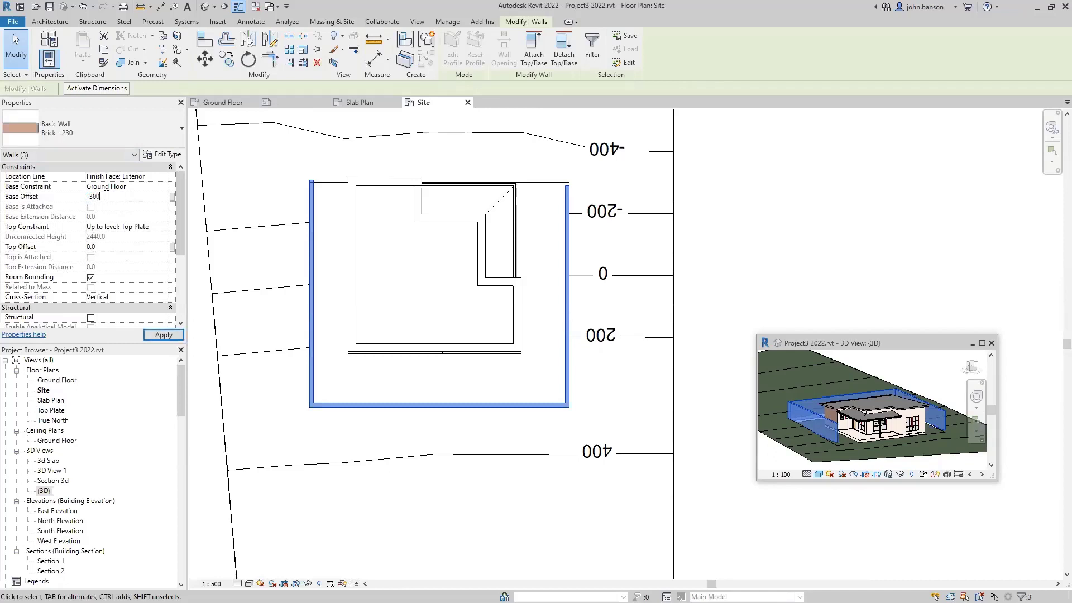
{"action": "type", "text": "00"}
{"action": "left_click", "coordinate": [163, 227]}
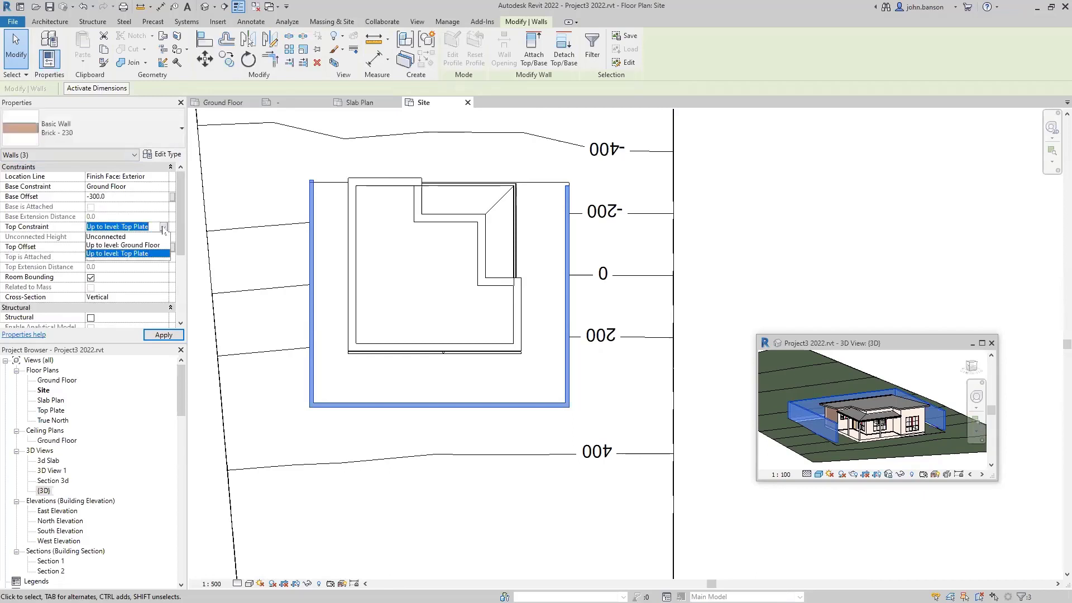
{"action": "left_click", "coordinate": [112, 239]}
{"action": "left_click", "coordinate": [114, 238]}
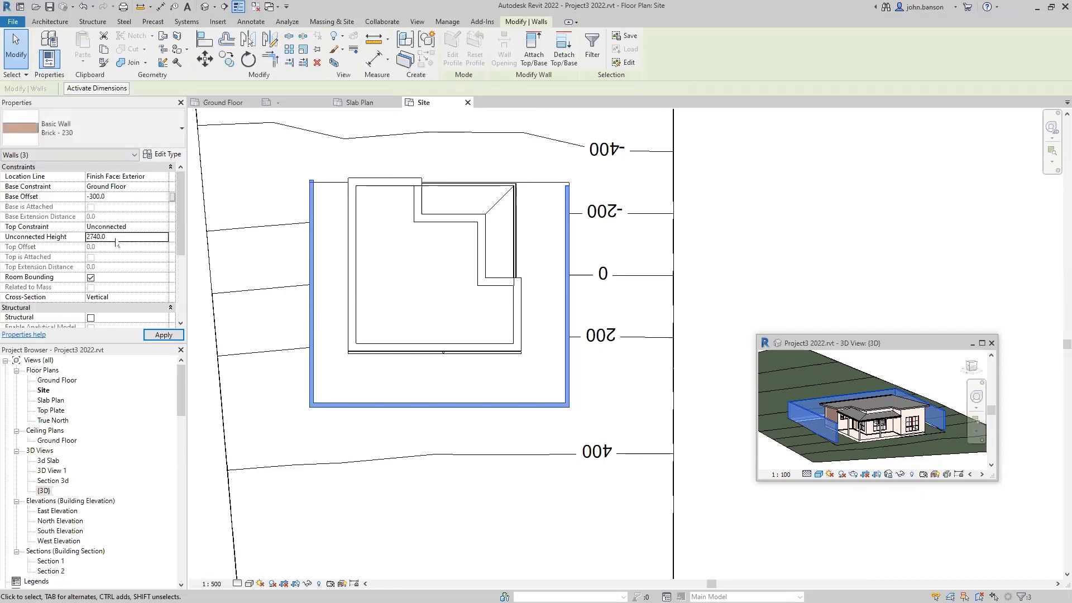
{"action": "type", "text": "7"}
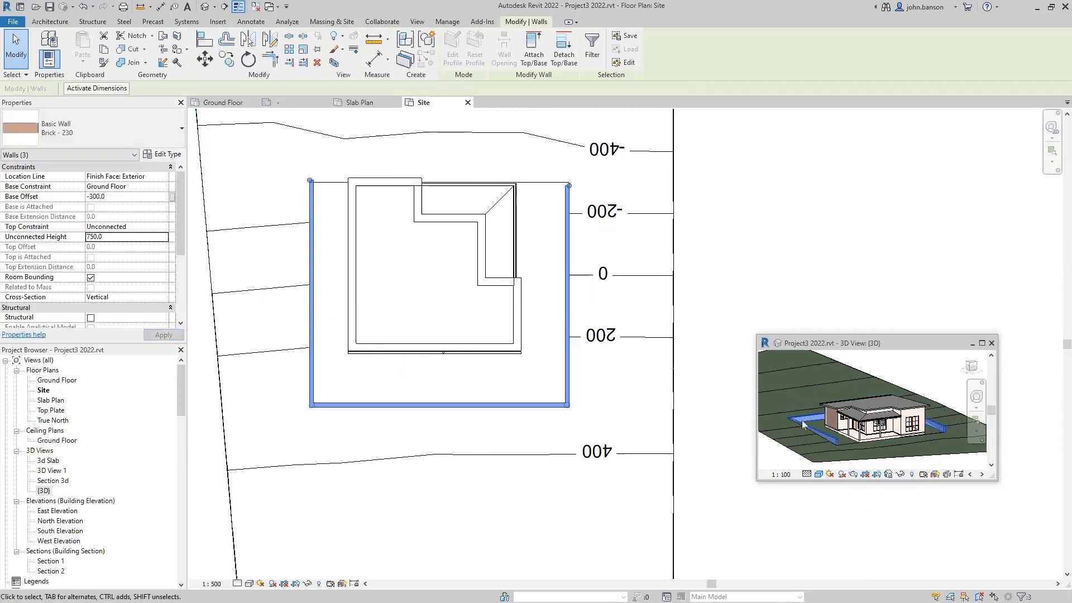
{"action": "left_click", "coordinate": [586, 413]}
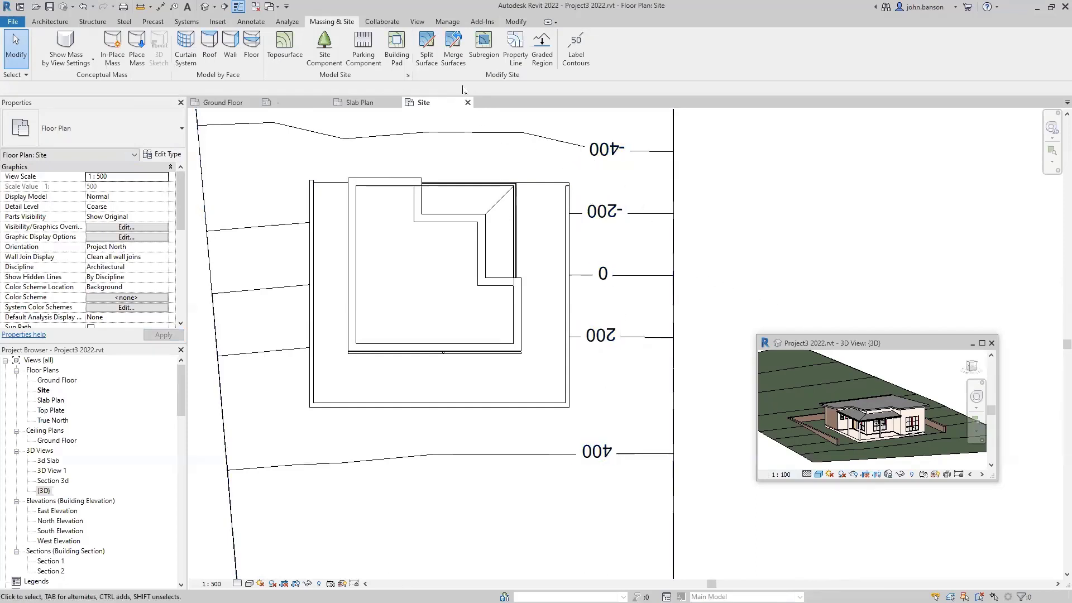
- Split the right pad wall near the 0 contour
{"action": "left_click", "coordinate": [519, 22]}
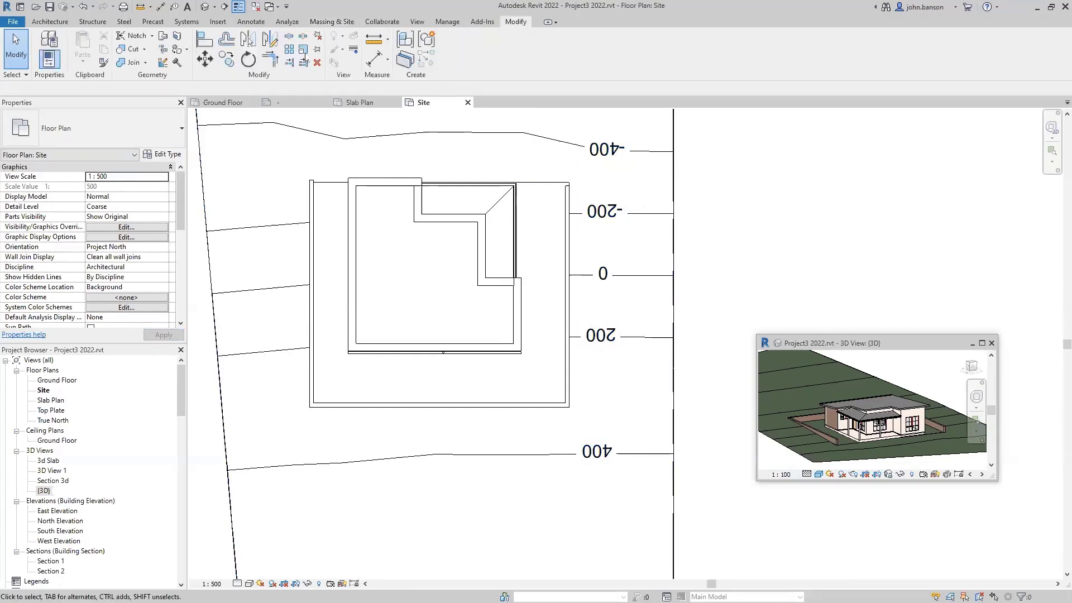
{"action": "left_click", "coordinate": [289, 35]}
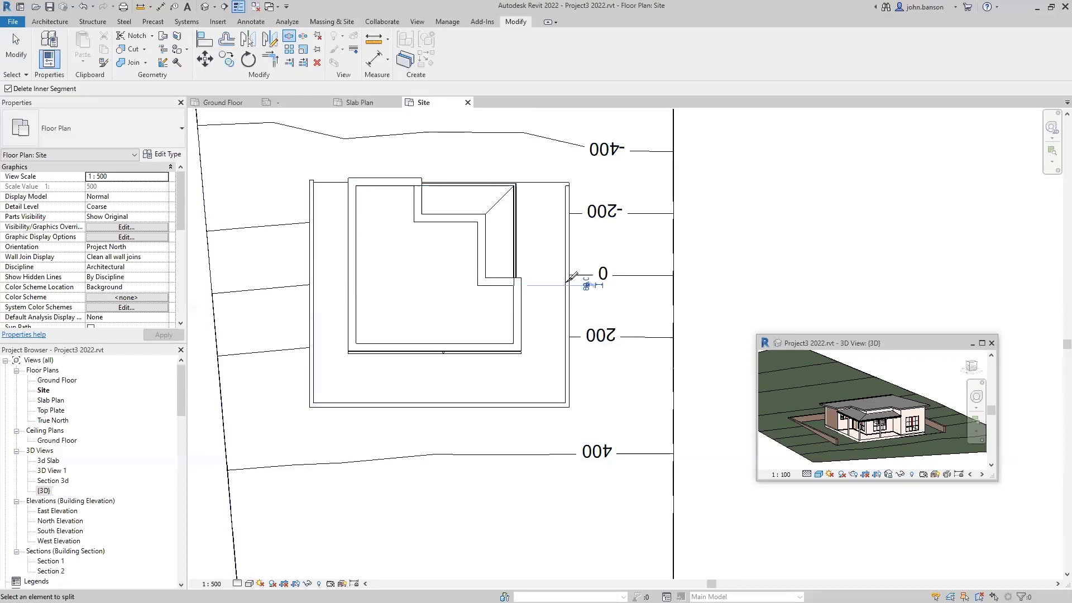
{"action": "left_click", "coordinate": [567, 283]}
{"action": "key", "text": "Escape"}
- Set the upper sections of the right and left pad walls to 350 unconnected height
{"action": "left_click", "coordinate": [568, 255]}
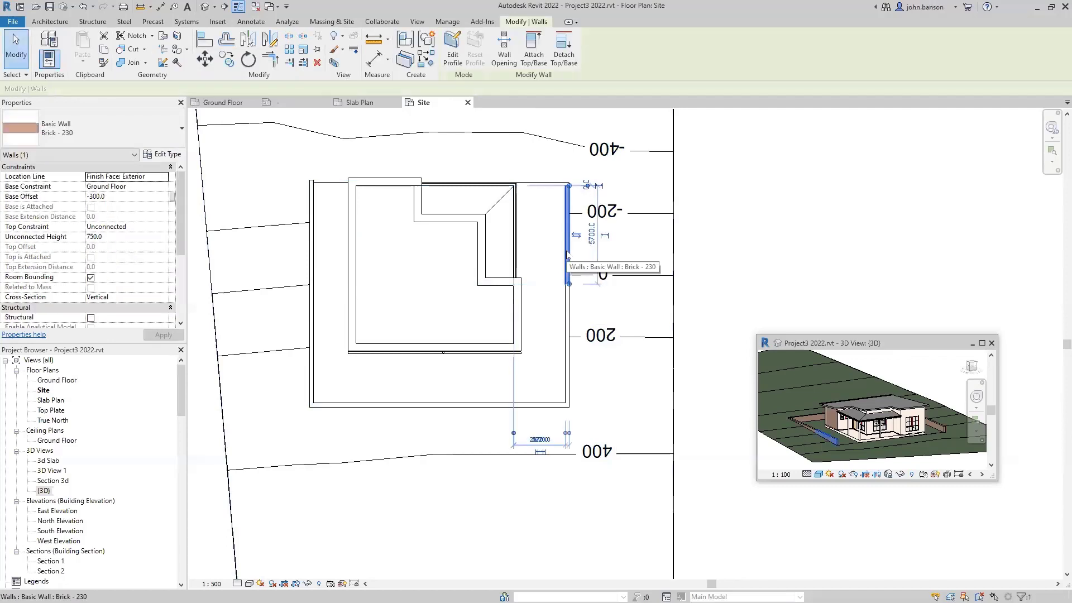
{"action": "left_click", "coordinate": [310, 256], "text": "ctrl"}
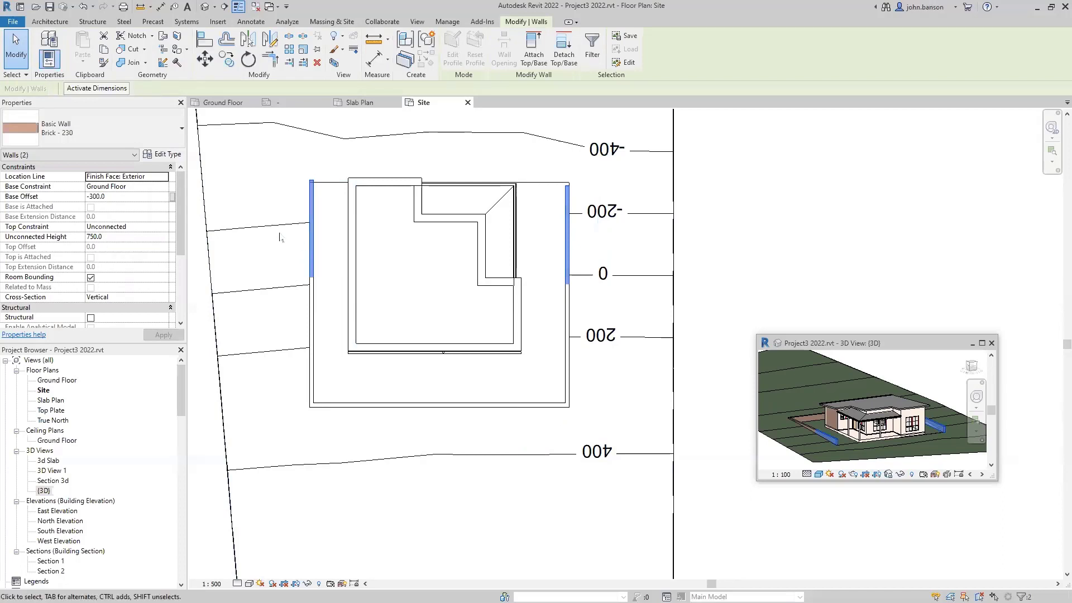
{"action": "left_click", "coordinate": [118, 236]}
{"action": "type", "text": "35"}
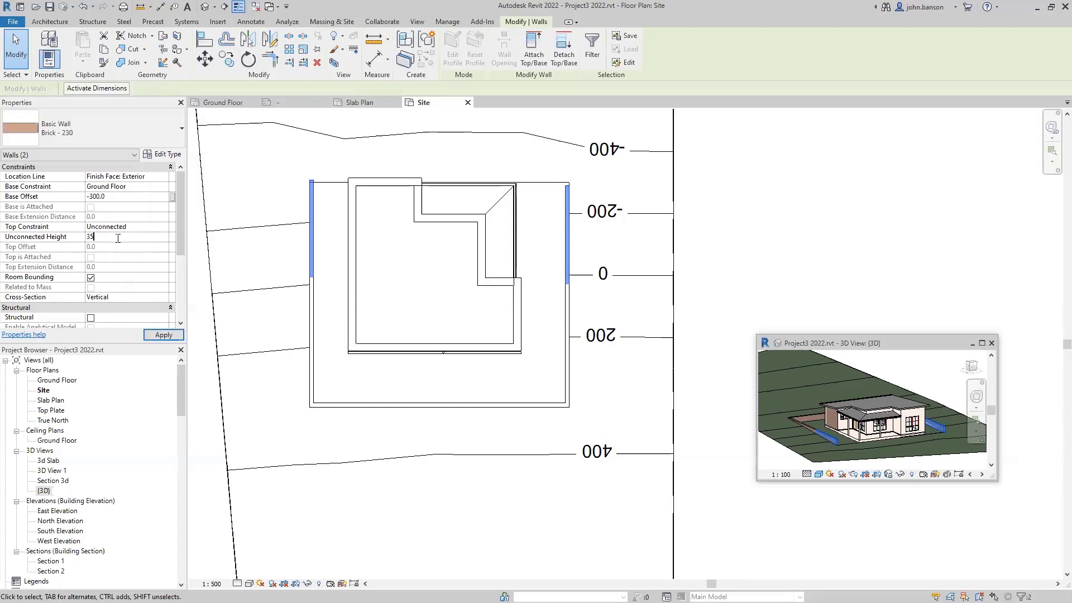
{"action": "left_click", "coordinate": [270, 258]}
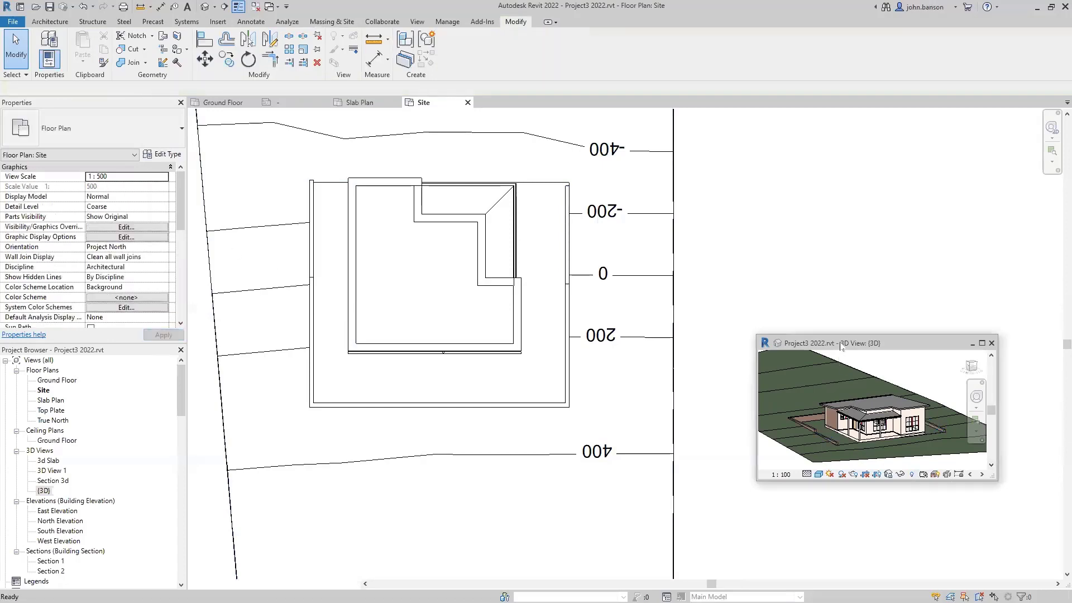
- Enlarge the floating 3D view, zoom to fit, orbit to inspect the stepped pad walls, then shrink it aside
{"action": "left_click_drag", "start_coordinate": [894, 342], "coordinate": [597, 195]}
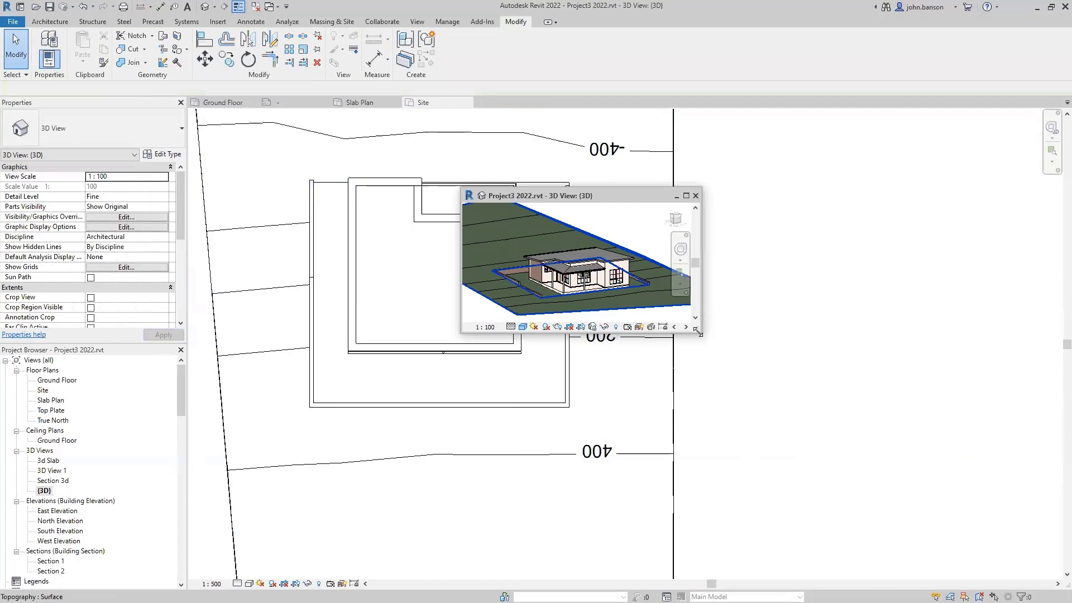
{"action": "left_click_drag", "start_coordinate": [698, 332], "coordinate": [980, 552]}
{"action": "middle_click", "coordinate": [697, 403]}
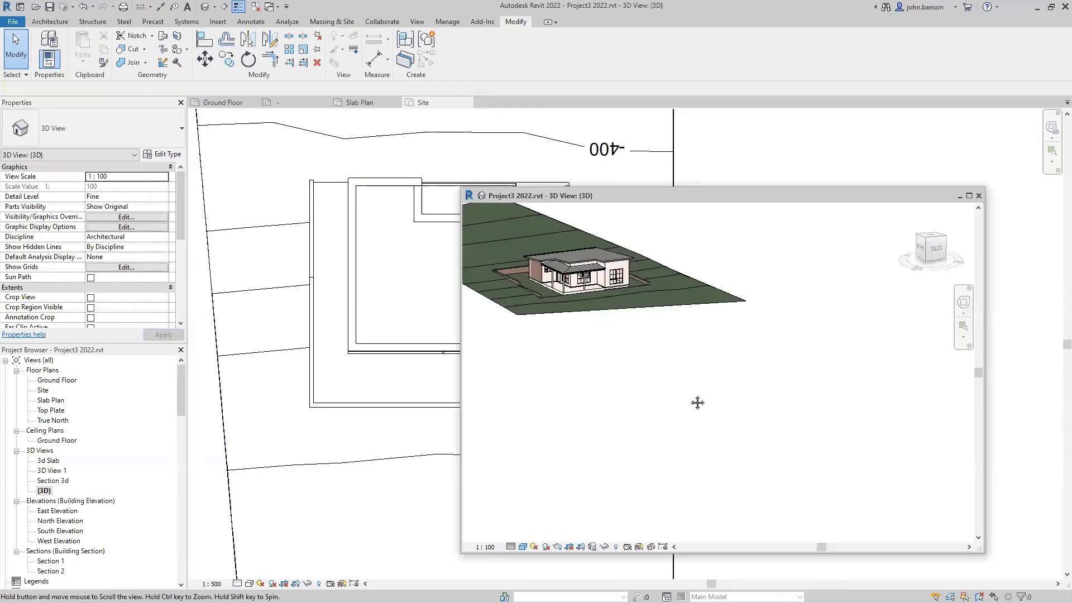
{"action": "middle_click", "coordinate": [697, 402]}
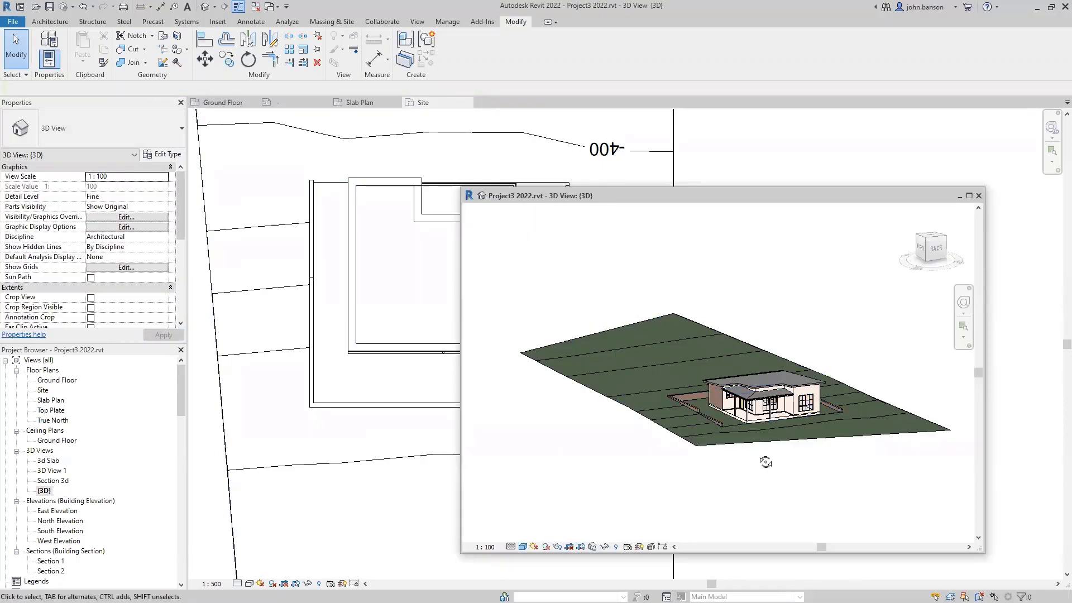
{"action": "middle_click_drag", "start_coordinate": [761, 462], "coordinate": [801, 479], "text": "shift"}
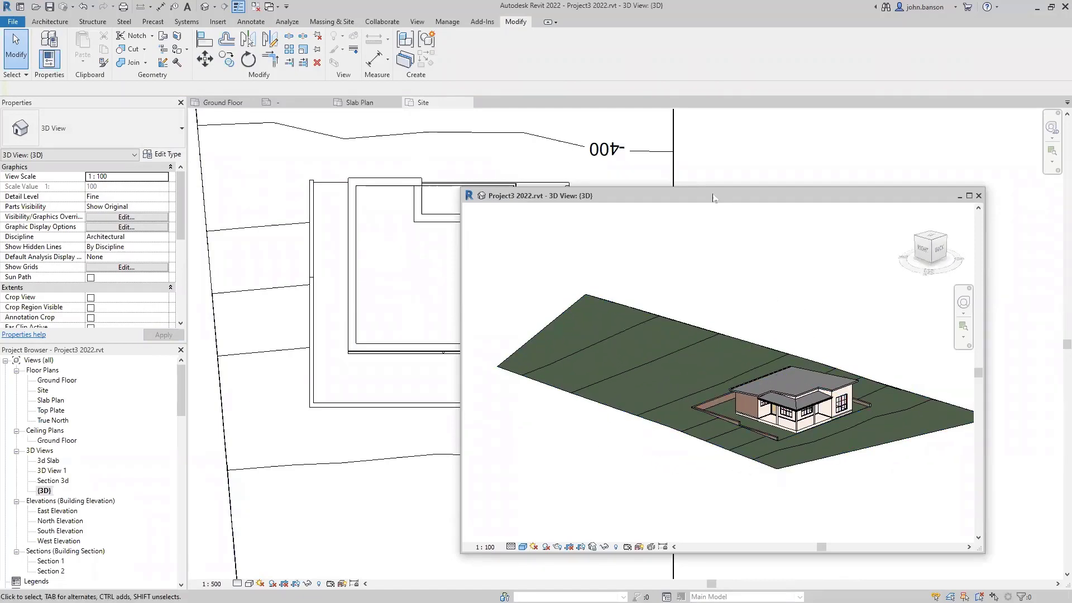
{"action": "left_click_drag", "start_coordinate": [714, 199], "coordinate": [766, 261]}
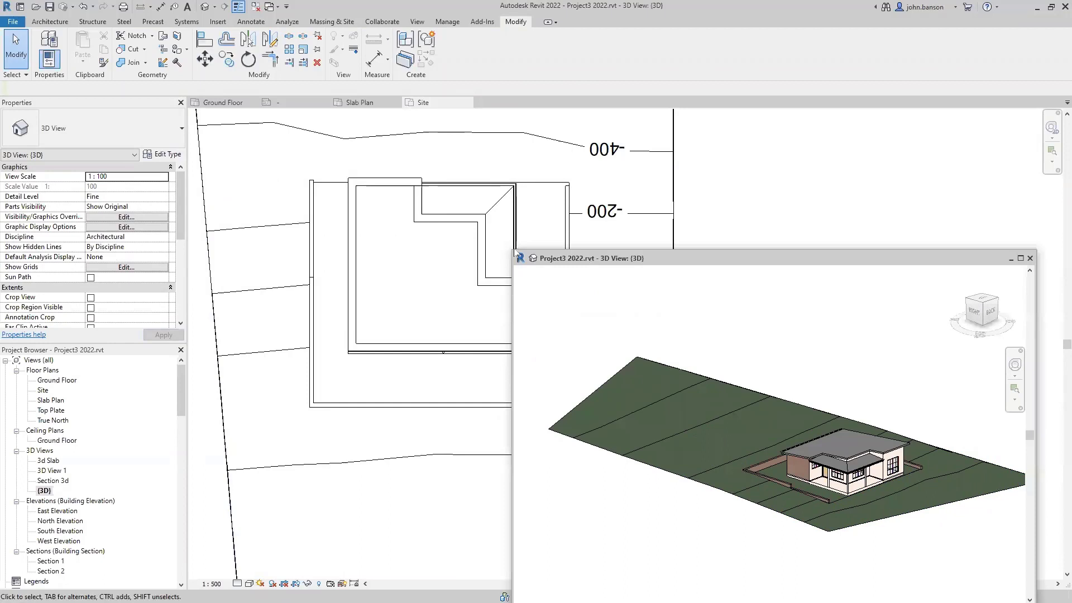
{"action": "left_click_drag", "start_coordinate": [513, 249], "coordinate": [726, 375]}
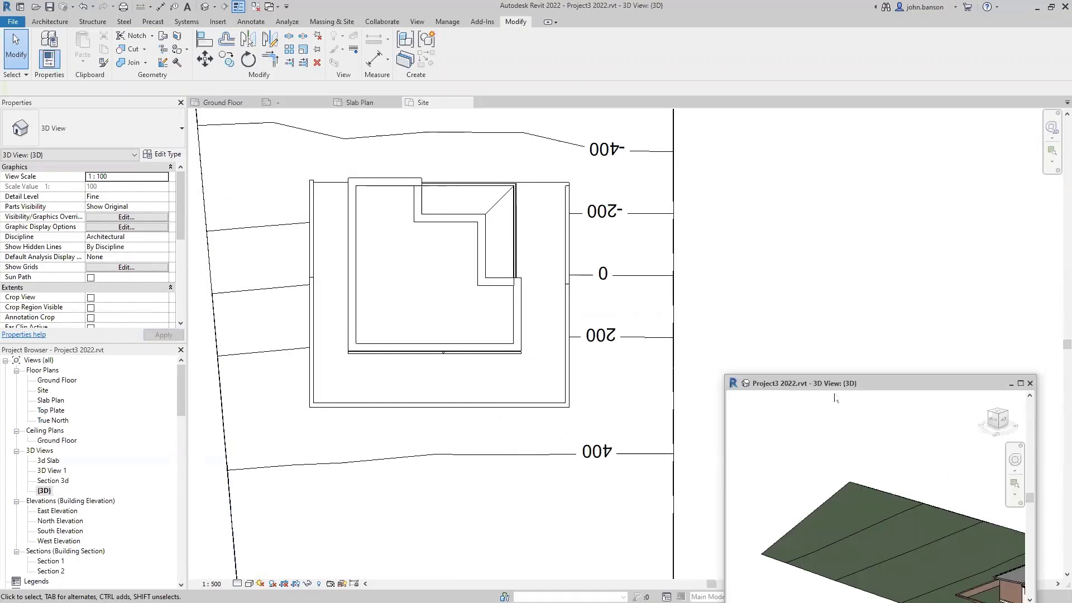
- Close the floating 3D view and pan the Site plan up to the north boundary
{"action": "left_click", "coordinate": [1030, 384]}
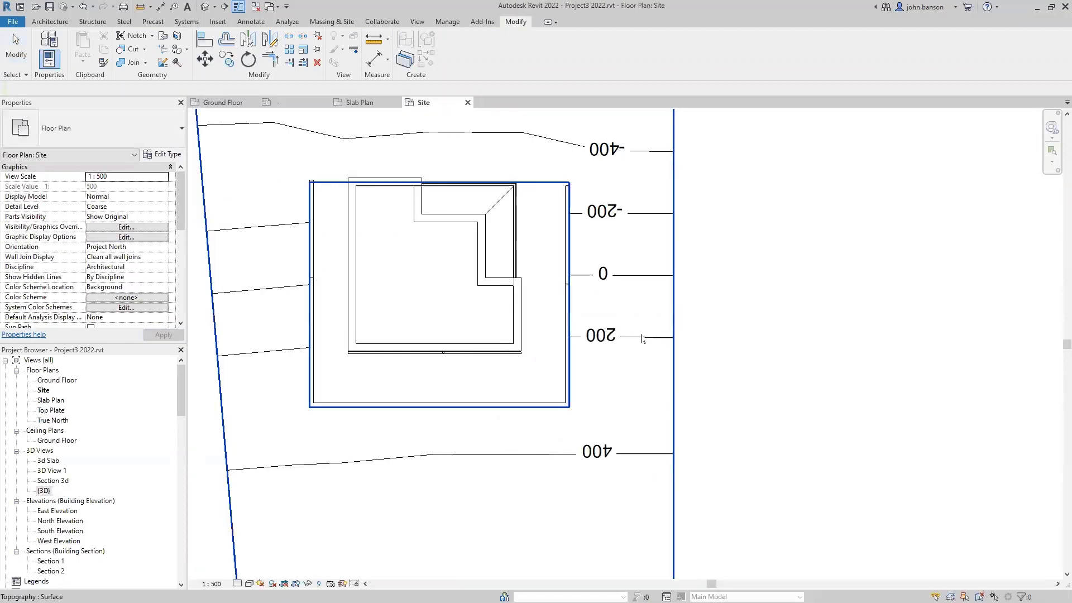
{"action": "scroll", "coordinate": [692, 342], "scroll_direction": "down", "scroll_amount": 3}
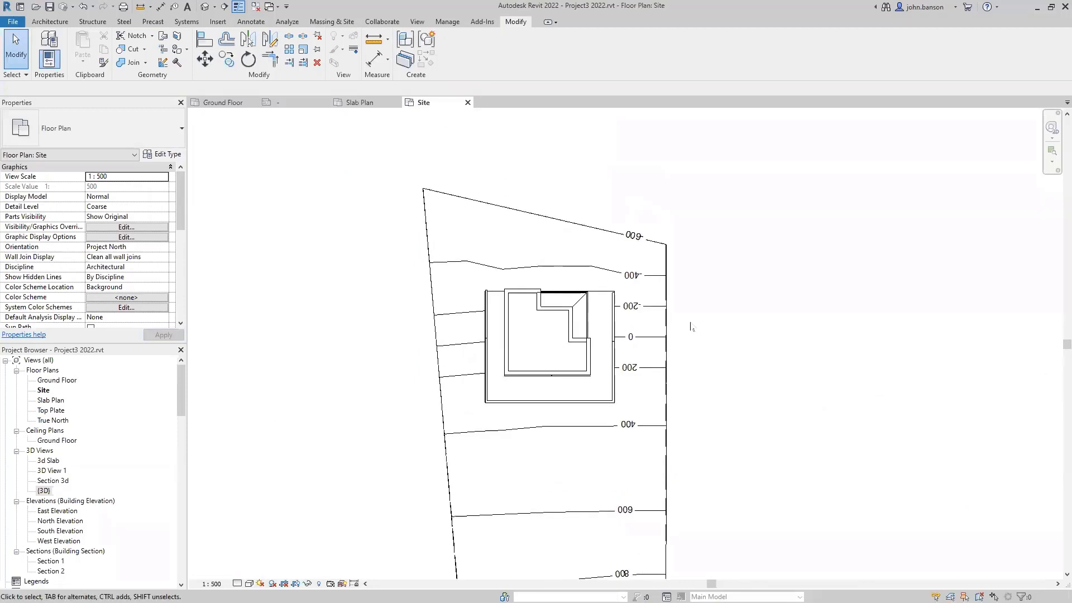
{"action": "scroll", "coordinate": [640, 370], "scroll_direction": "up", "scroll_amount": 3}
{"action": "middle_click_drag", "start_coordinate": [720, 303], "coordinate": [816, 433]}
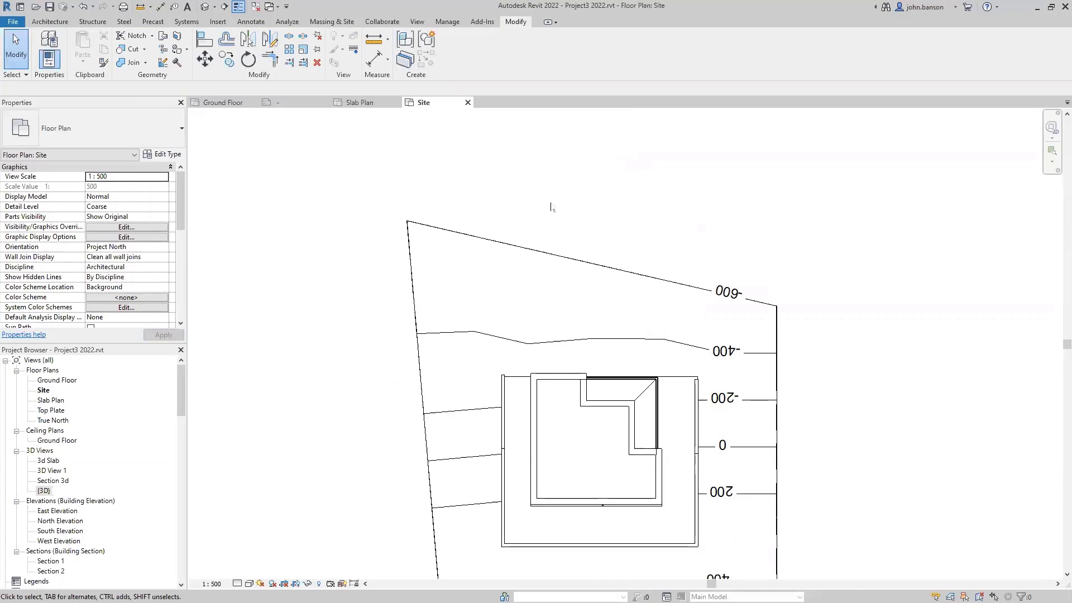
{"action": "middle_click_drag", "start_coordinate": [551, 208], "coordinate": [532, 266]}
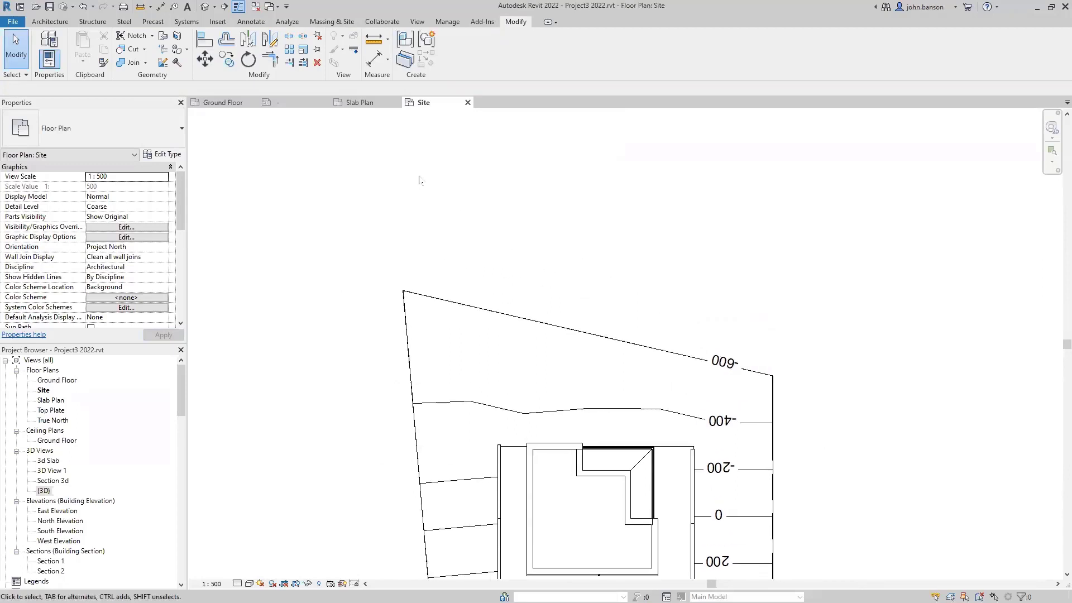
- Draw a 0.35 pen detail line offset 3500 parallel to the top property line
{"action": "left_click", "coordinate": [251, 23]}
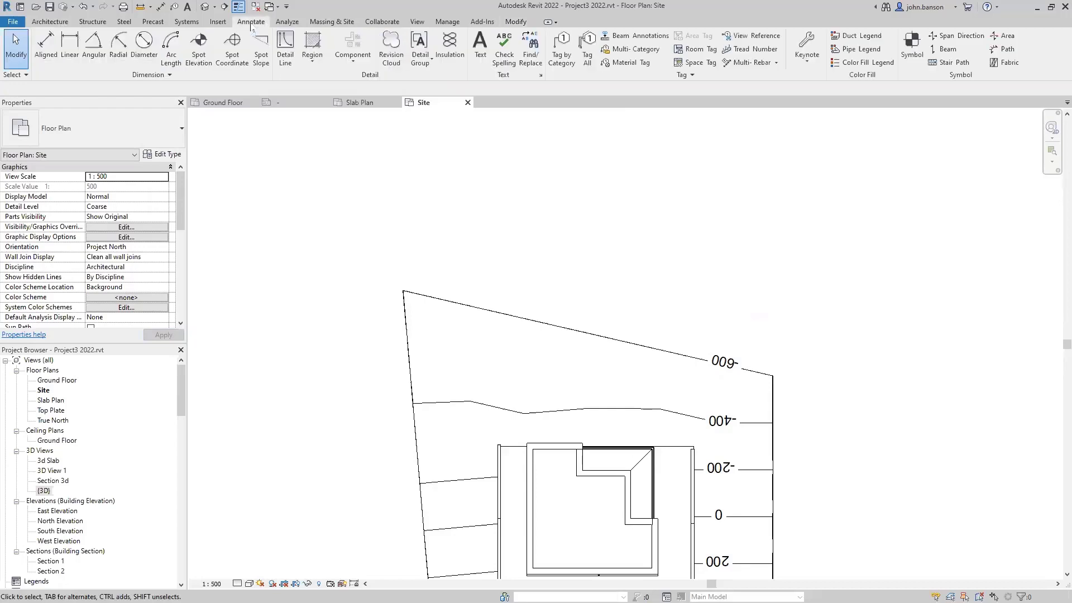
{"action": "left_click", "coordinate": [285, 49]}
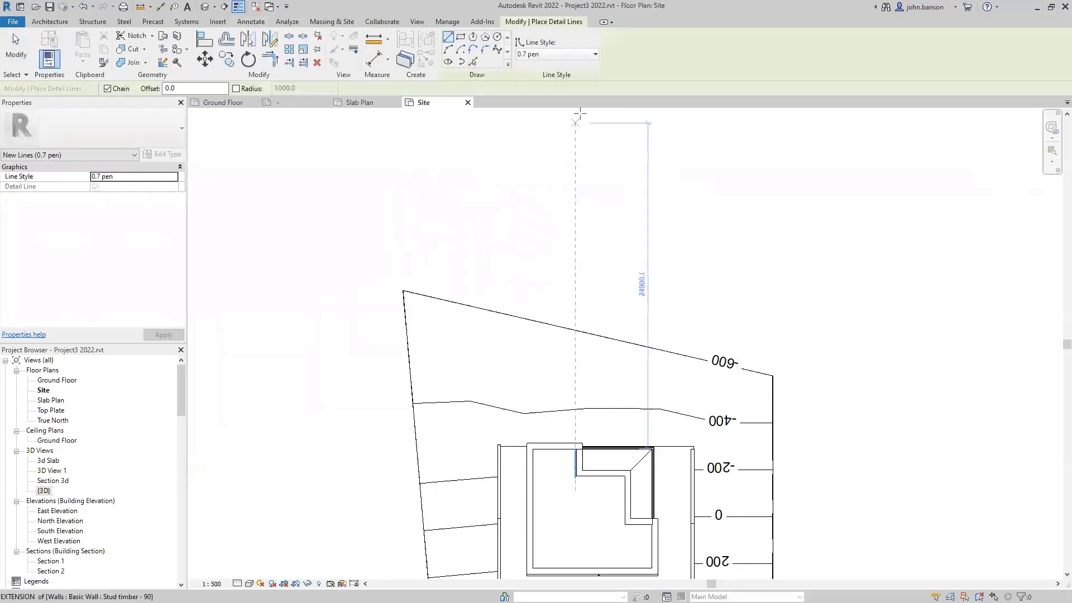
{"action": "left_click", "coordinate": [595, 55]}
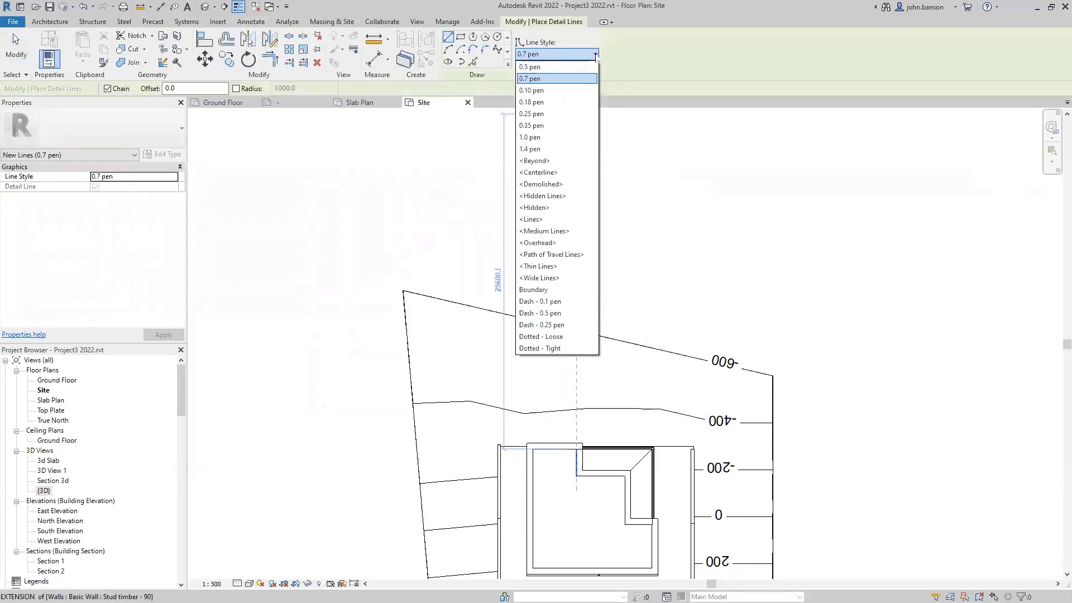
{"action": "left_click", "coordinate": [556, 125]}
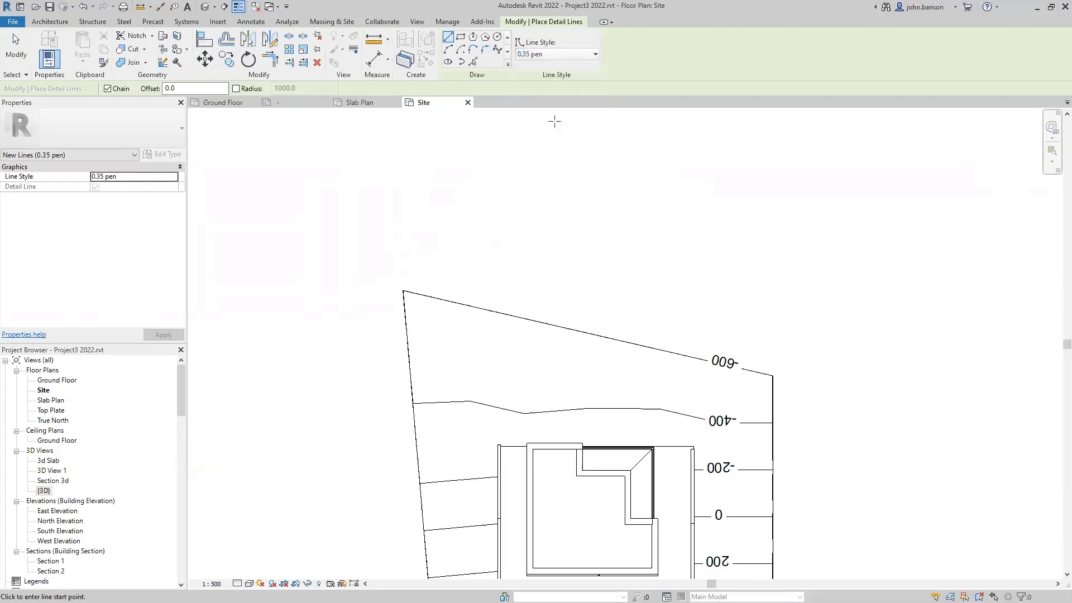
{"action": "left_click", "coordinate": [473, 62]}
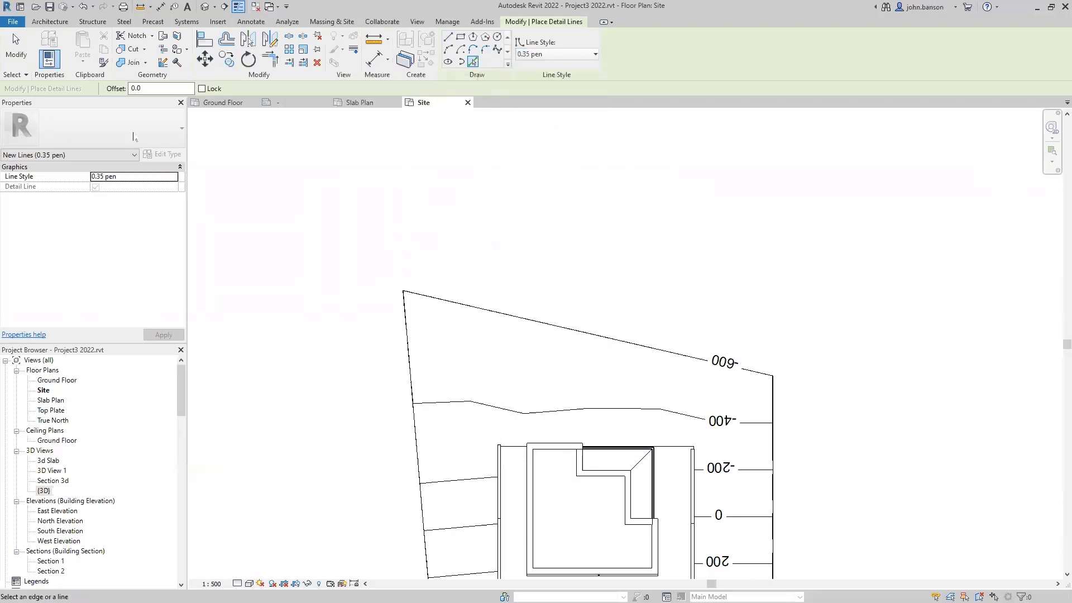
{"action": "left_click", "coordinate": [127, 90]}
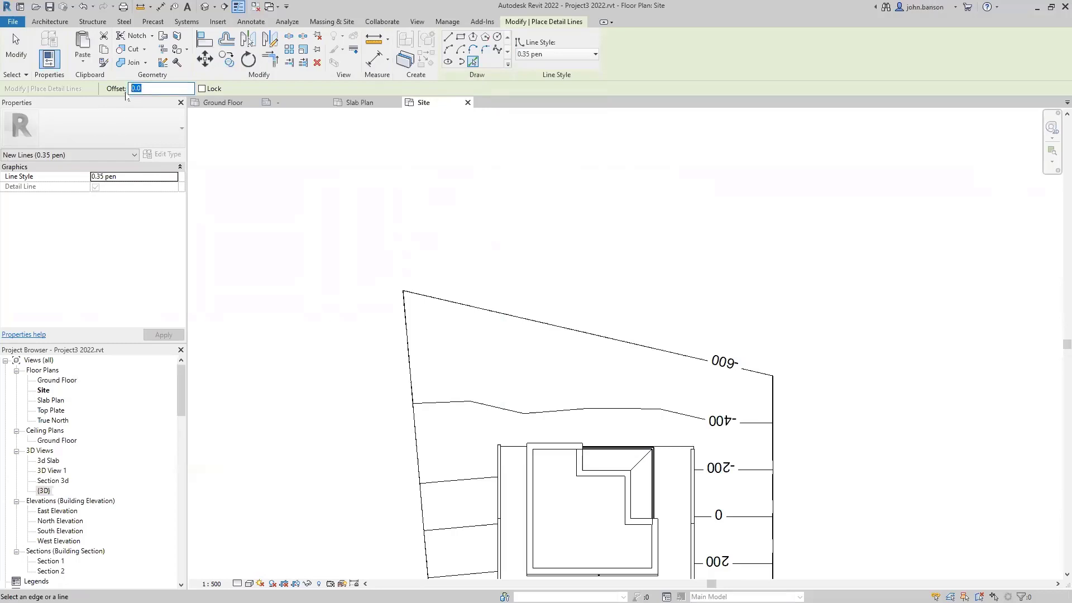
{"action": "type", "text": "350"}
{"action": "left_click", "coordinate": [632, 342]}
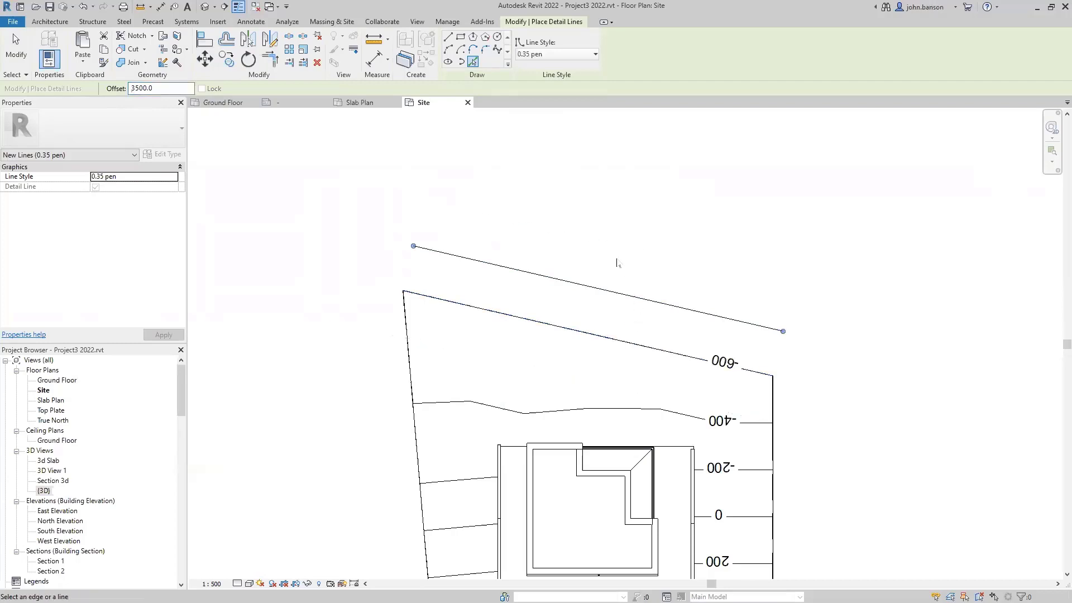
{"action": "key", "text": "Escape"}
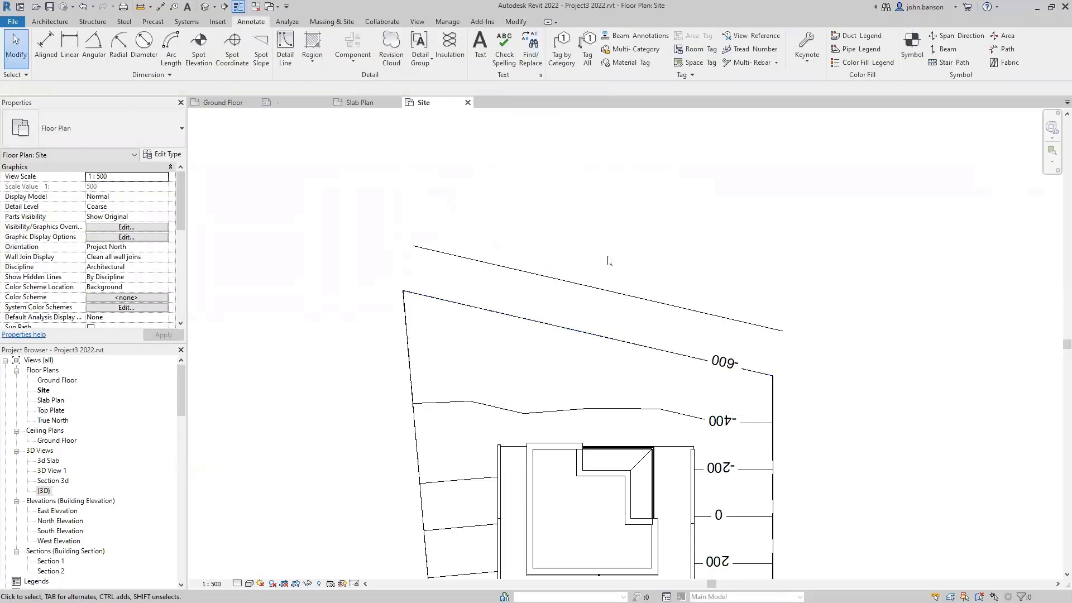
- Place a ROAD text note in Arial 3.5mm above the road line
{"action": "middle_click_drag", "start_coordinate": [593, 247], "coordinate": [612, 207]}
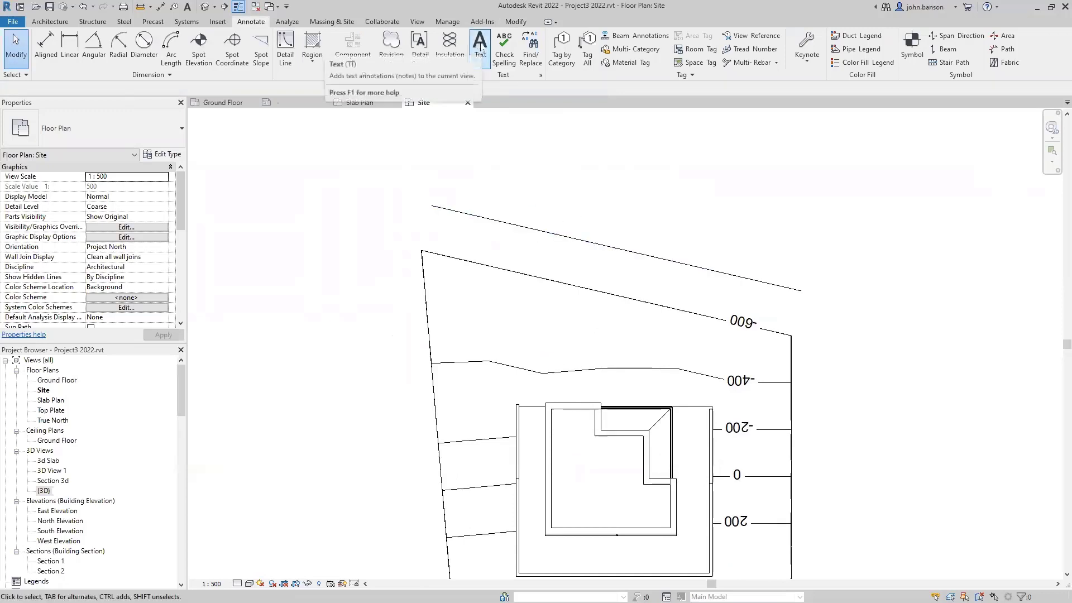
{"action": "left_click", "coordinate": [480, 47]}
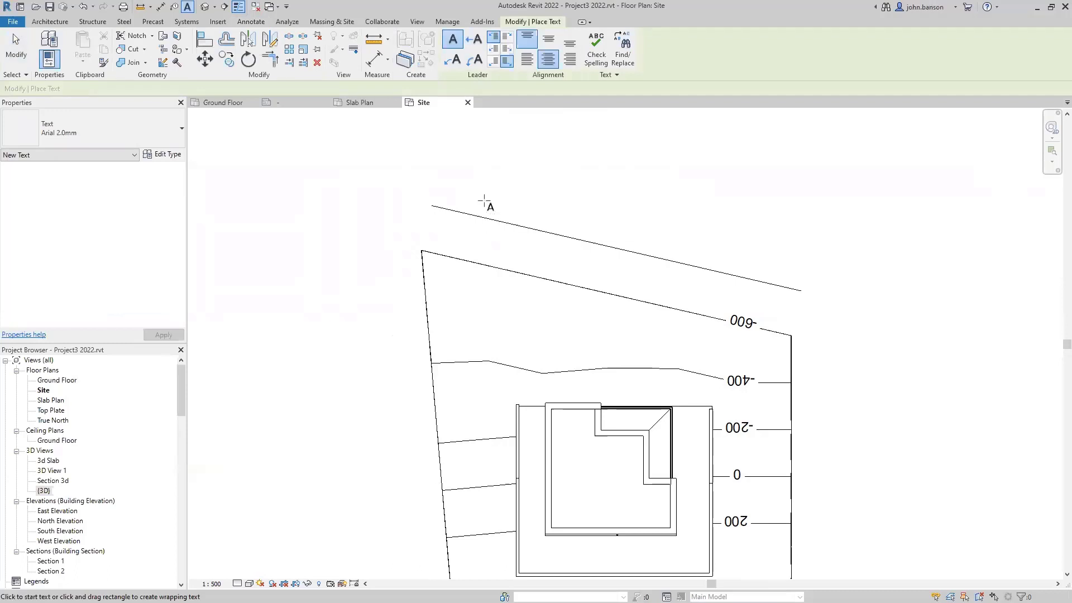
{"action": "left_click", "coordinate": [112, 133]}
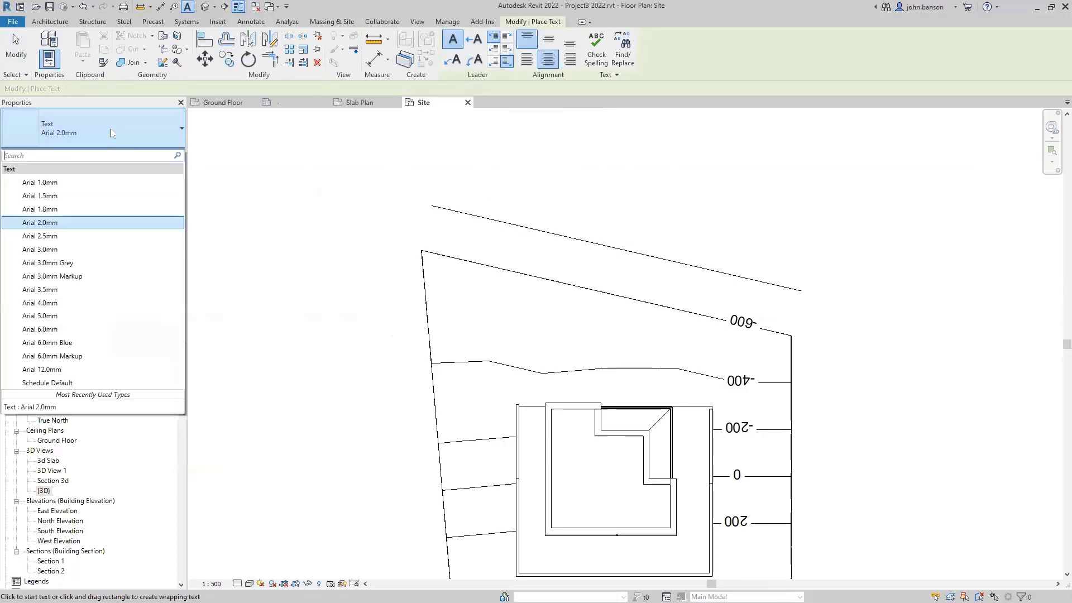
{"action": "left_click", "coordinate": [75, 291]}
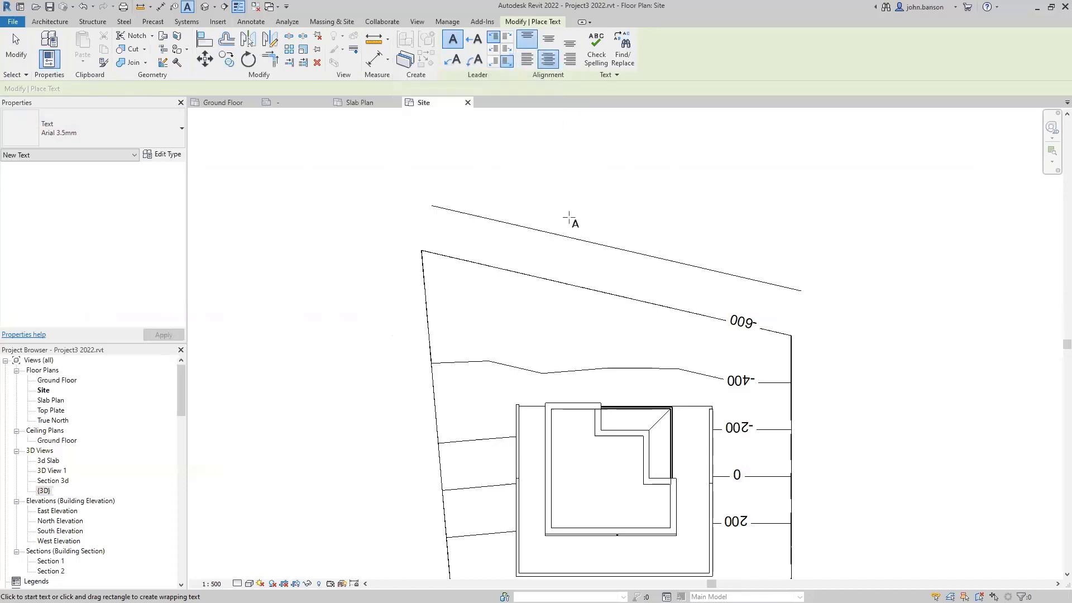
{"action": "left_click", "coordinate": [578, 199]}
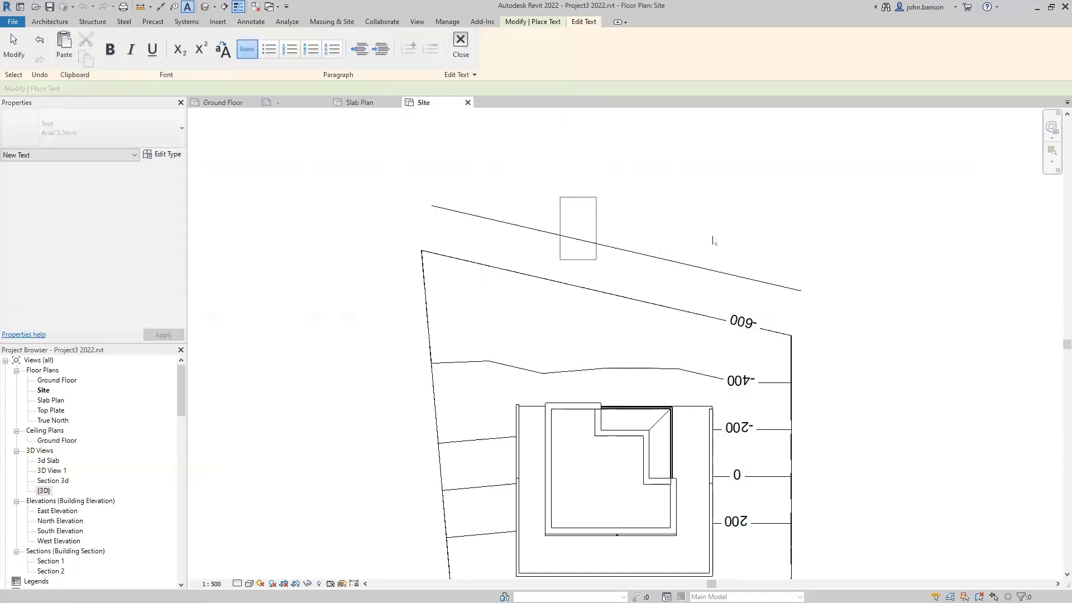
{"action": "type", "text": "R"}
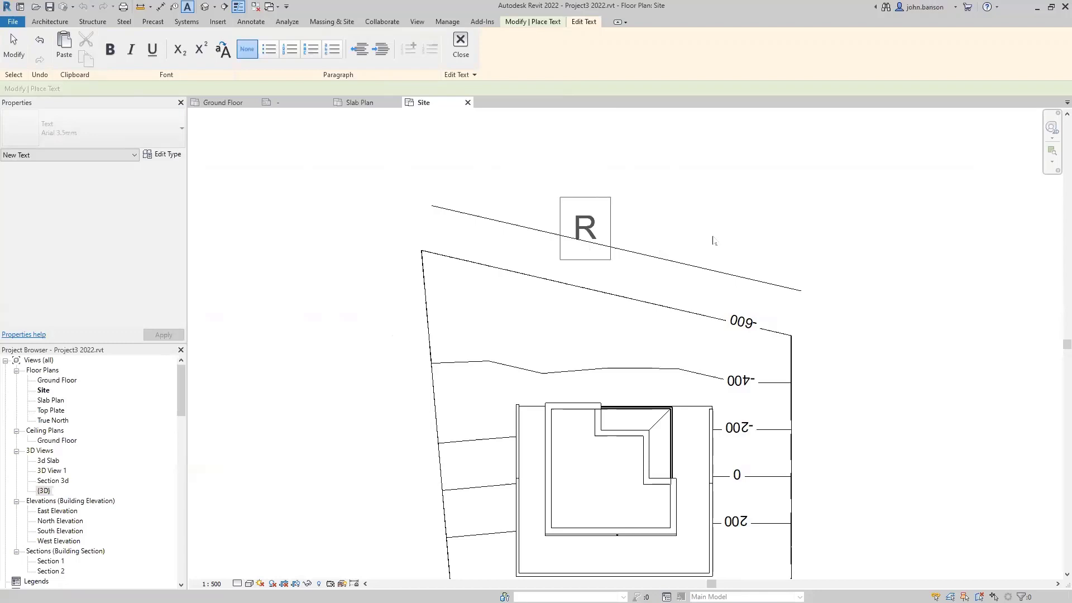
{"action": "type", "text": "OAD"}
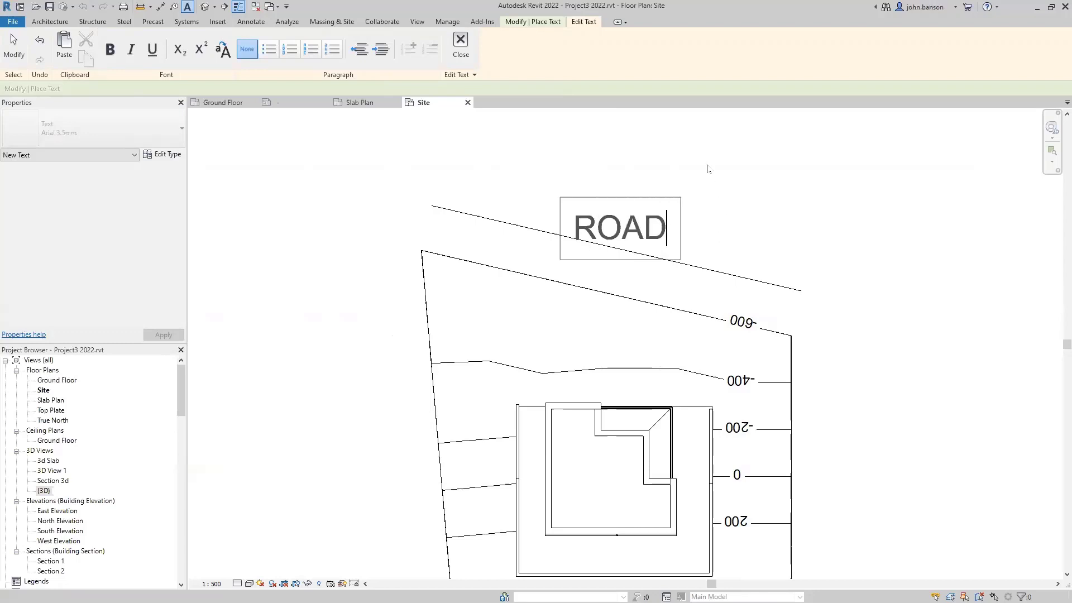
{"action": "left_click", "coordinate": [729, 231]}
{"action": "left_click", "coordinate": [695, 221]}
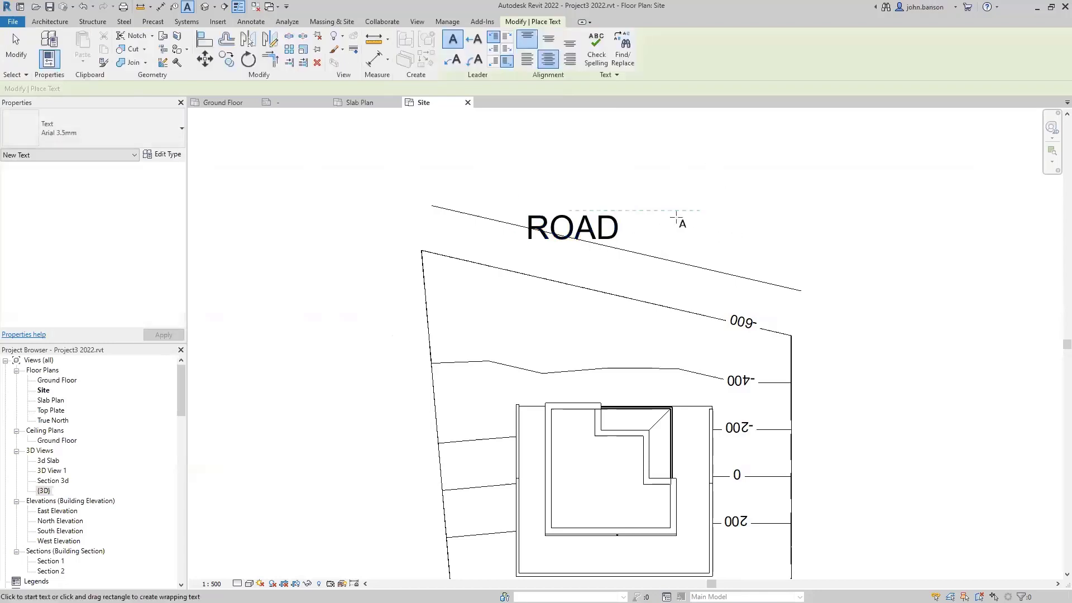
{"action": "key", "text": "Escape"}
- Rotate ROAD to the road line's slope, move it above the line, and change it to Arial 2.5mm
{"action": "left_click", "coordinate": [614, 231]}
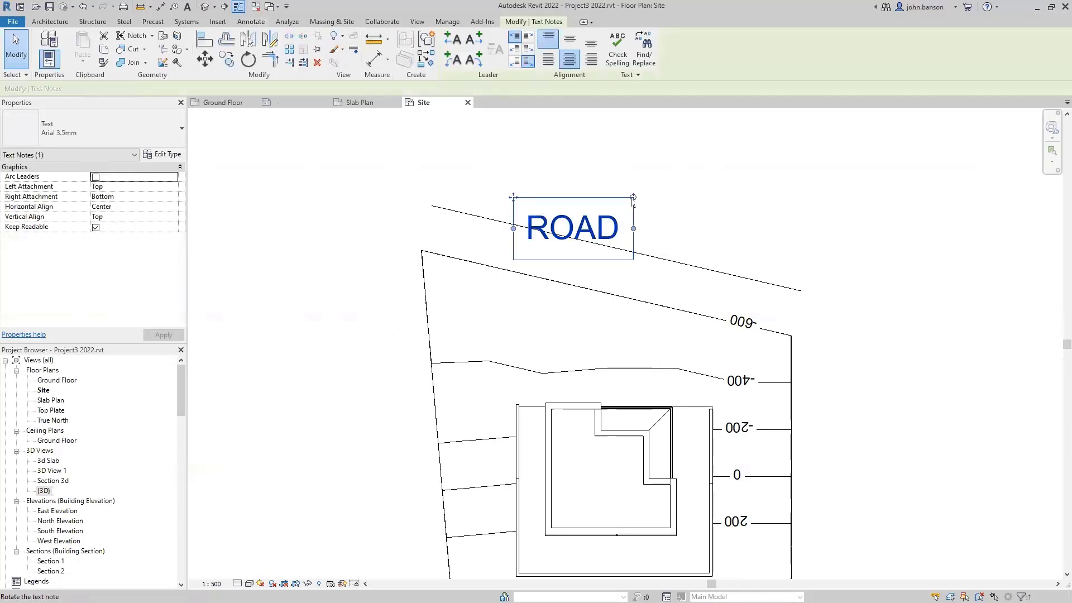
{"action": "mouse_move", "coordinate": [636, 204]}
{"action": "left_mouse_down"}
{"action": "mouse_move", "coordinate": [649, 211]}
{"action": "mouse_move", "coordinate": [642, 220]}
{"action": "left_mouse_up"}
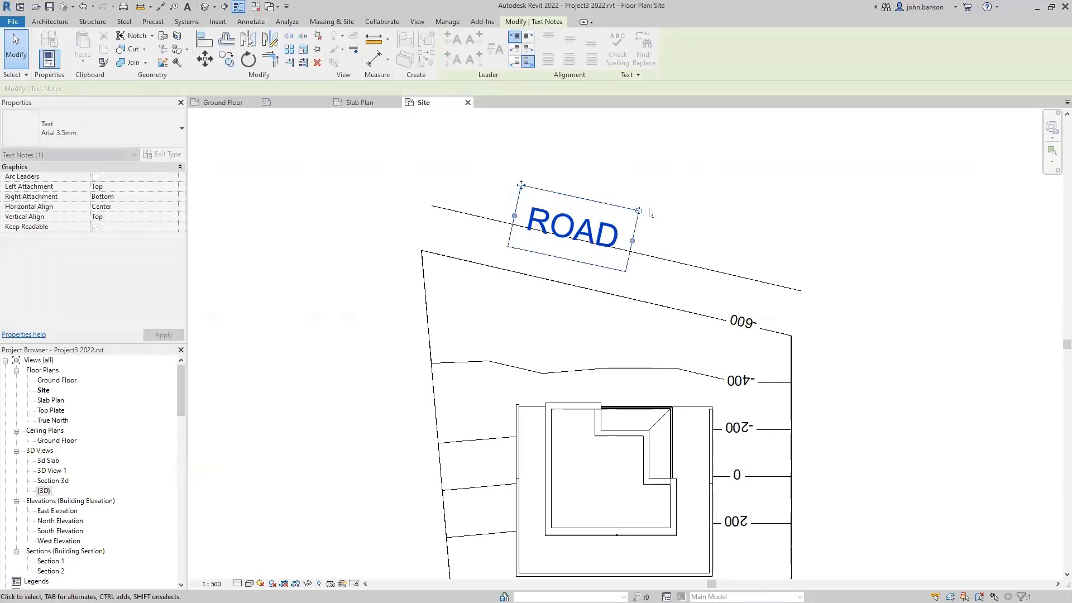
{"action": "left_click_drag", "start_coordinate": [521, 185], "coordinate": [568, 176]}
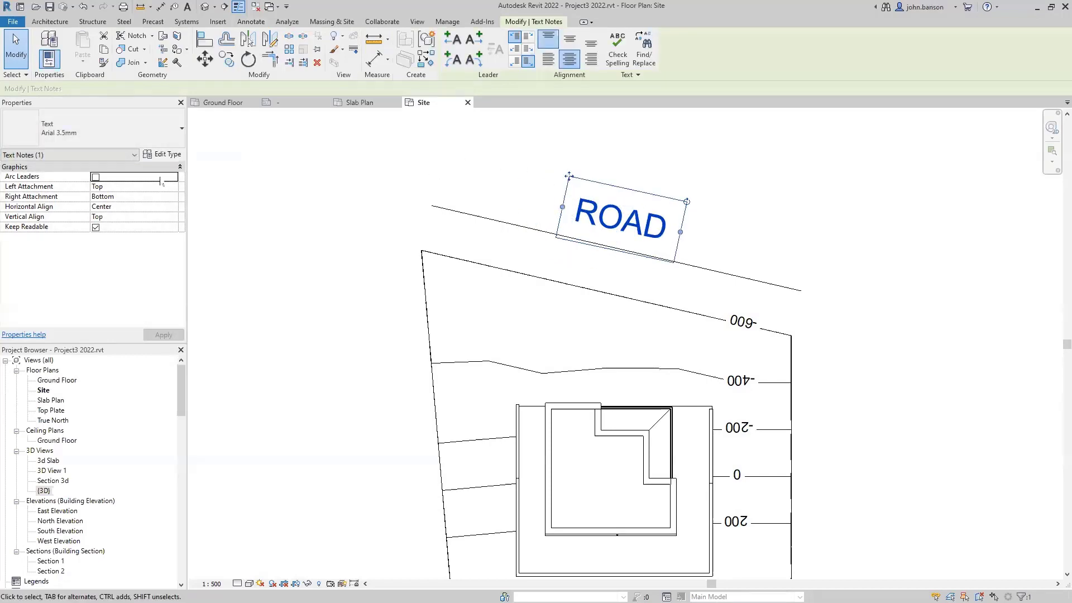
{"action": "left_click", "coordinate": [123, 134]}
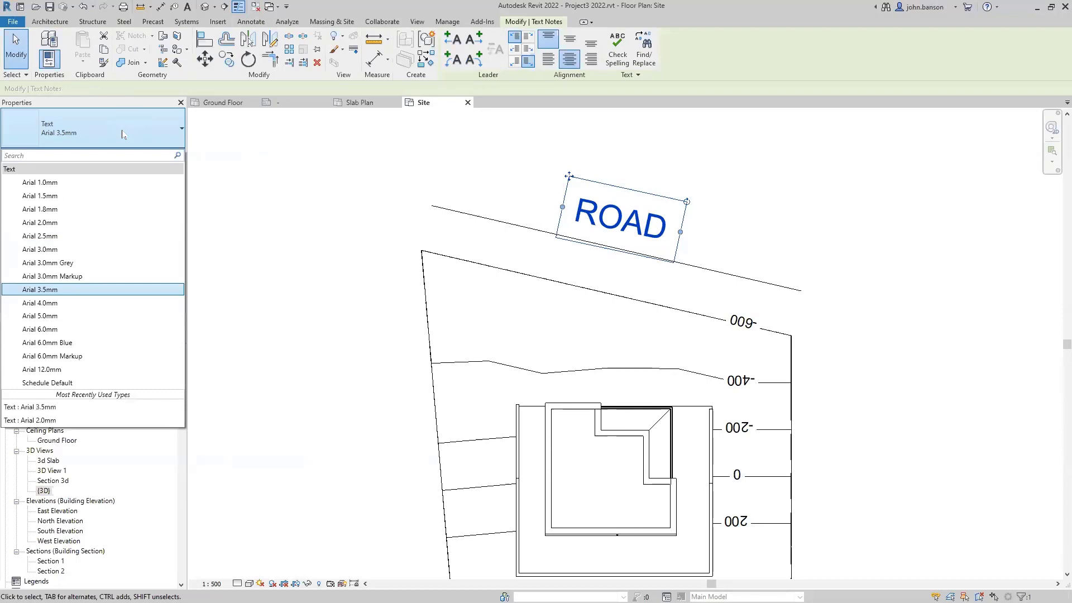
{"action": "left_click", "coordinate": [78, 236]}
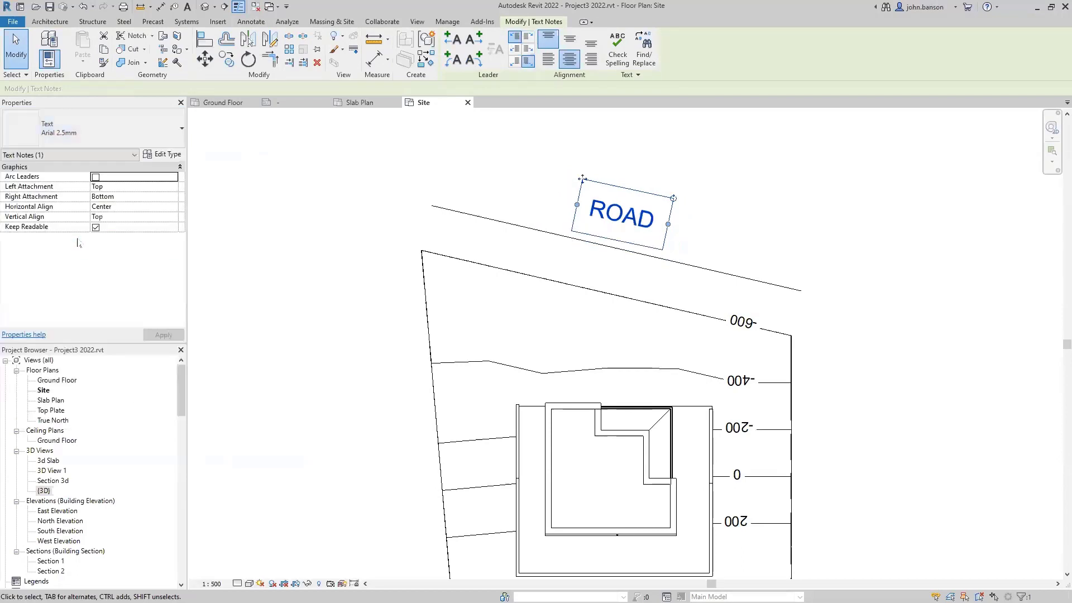
{"action": "left_click", "coordinate": [302, 197]}
{"action": "scroll", "coordinate": [302, 198], "scroll_direction": "down", "scroll_amount": 2}
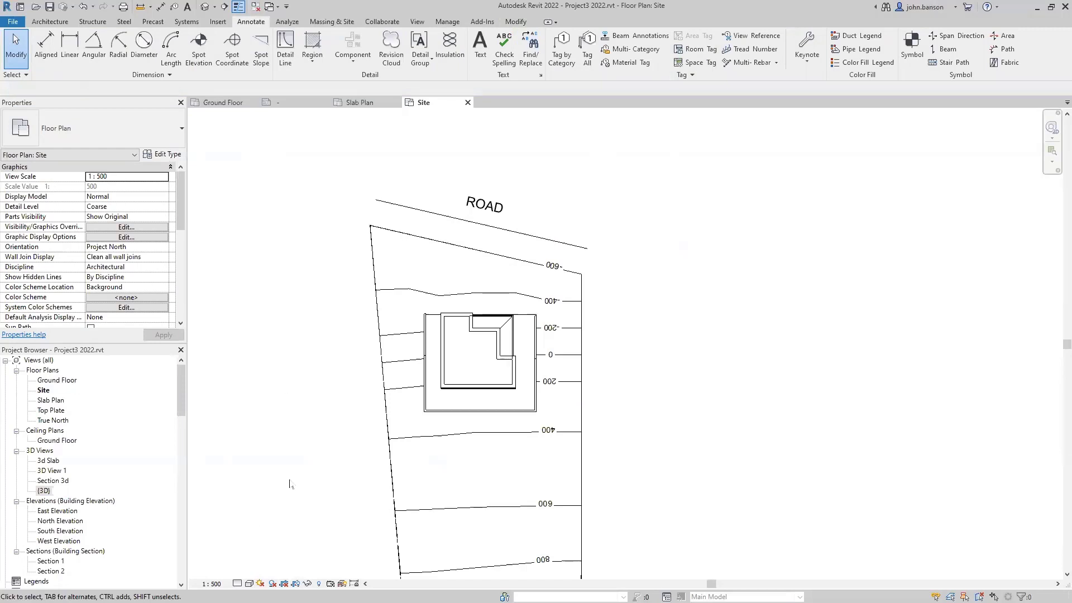
- Pan to show the whole site and start Tag by Category
{"action": "middle_click_drag", "start_coordinate": [287, 387], "coordinate": [333, 400]}
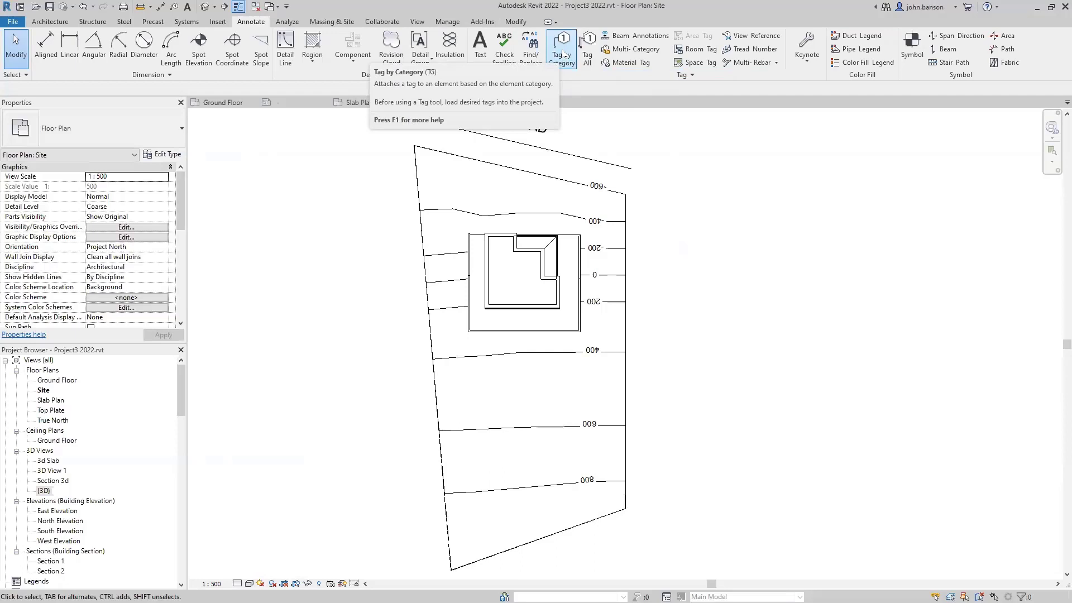
{"action": "left_click", "coordinate": [562, 55]}
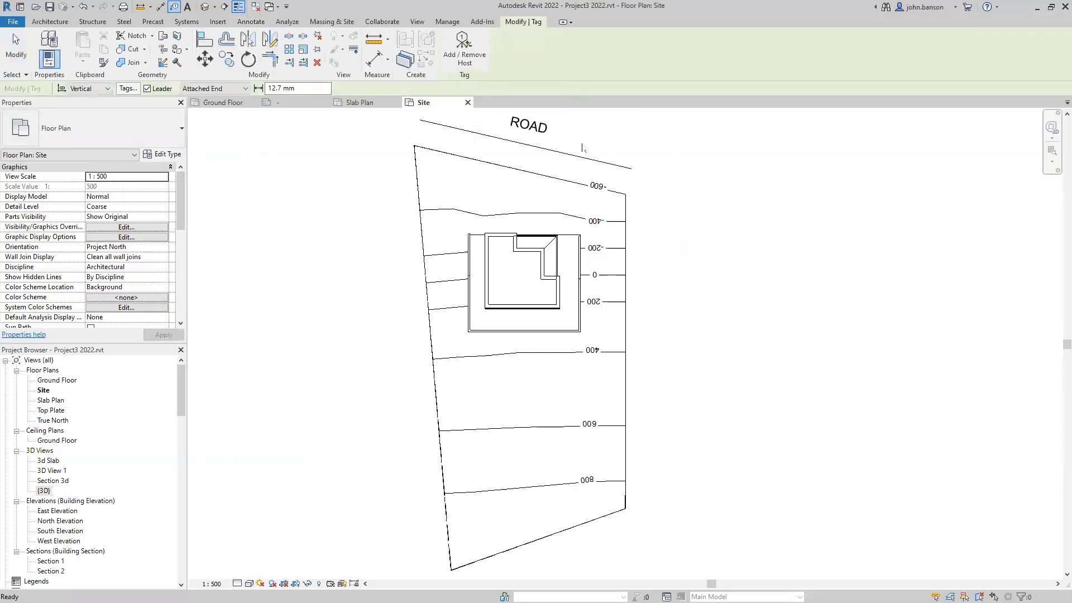
- Turn off leaders and tag the top property line with its bearing and distance
{"action": "left_click", "coordinate": [506, 165]}
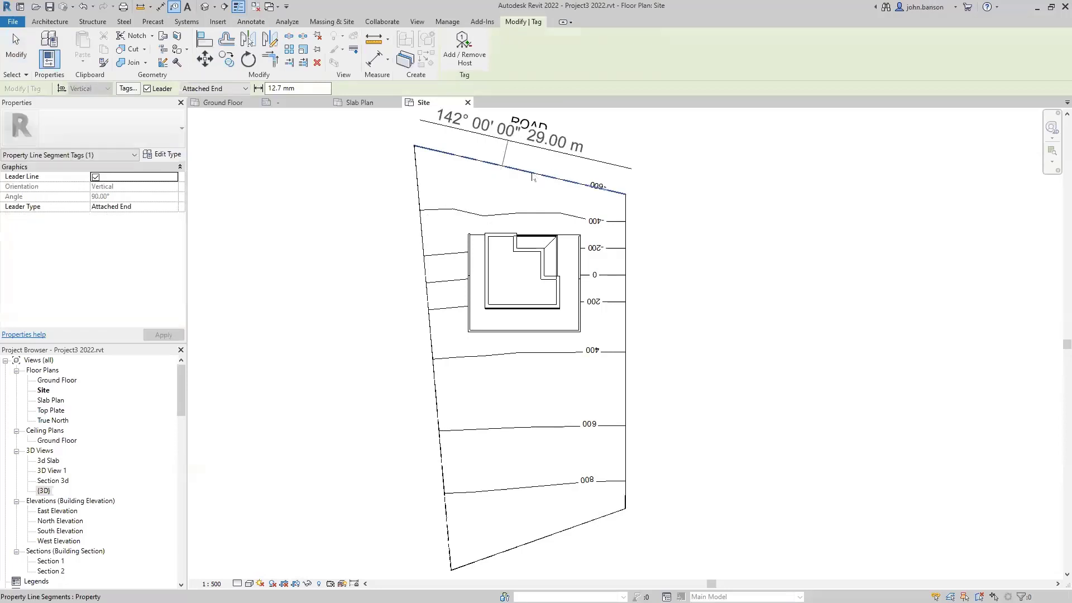
{"action": "left_click", "coordinate": [148, 88]}
{"action": "scroll", "coordinate": [522, 174], "scroll_direction": "up", "scroll_amount": 2}
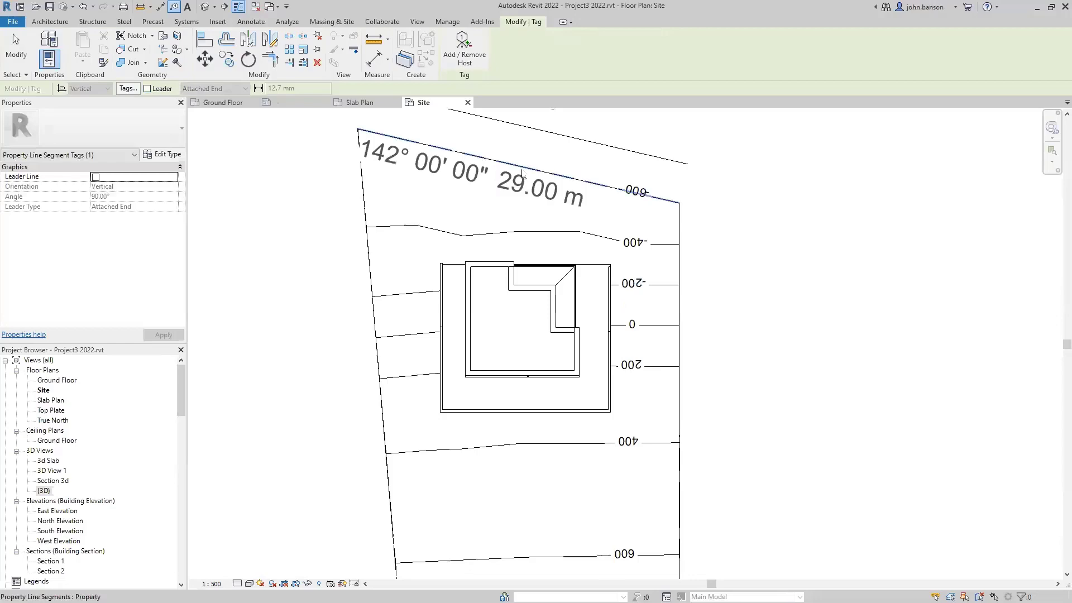
{"action": "left_click", "coordinate": [556, 179]}
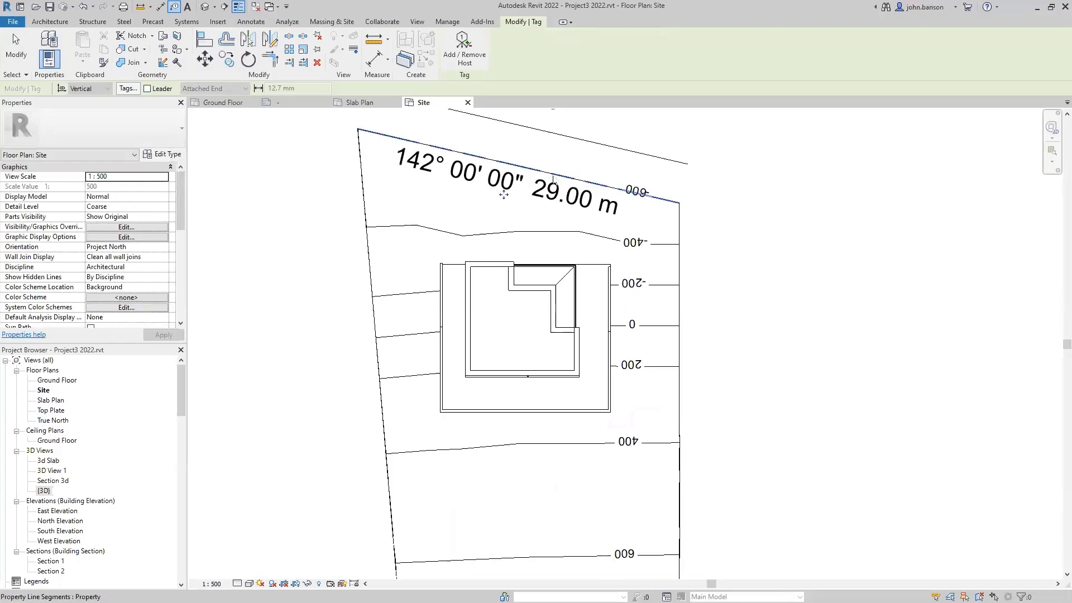
{"action": "scroll", "coordinate": [550, 182], "scroll_direction": "down", "scroll_amount": 2}
- Tag the left, right and bottom property lines, e.g. 289° 28' 22" 24.71 m
{"action": "left_click", "coordinate": [441, 376]}
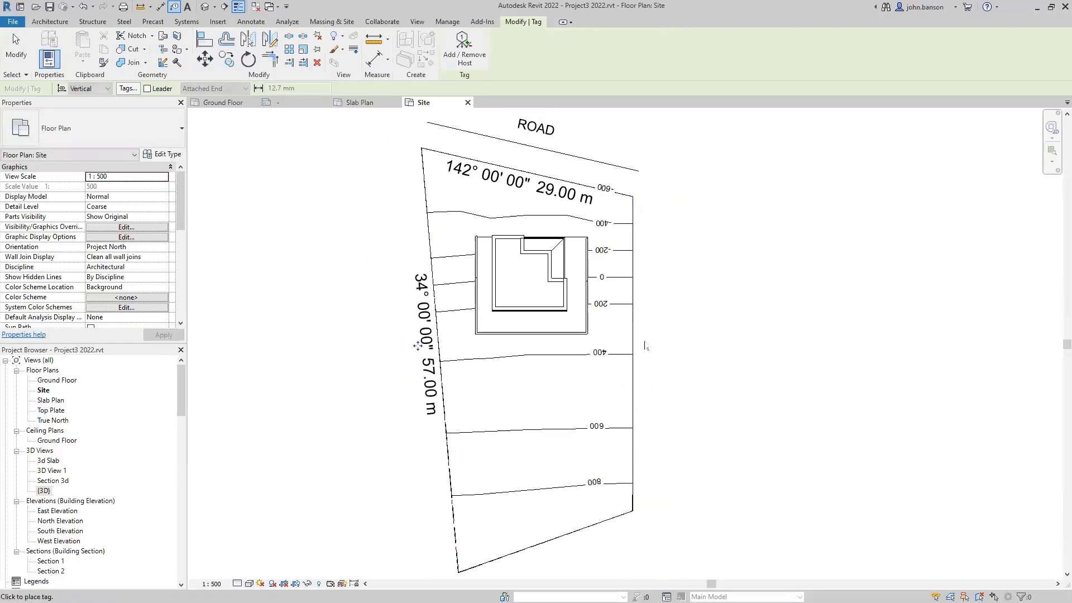
{"action": "left_click", "coordinate": [634, 372]}
{"action": "middle_click_drag", "start_coordinate": [667, 397], "coordinate": [700, 288]}
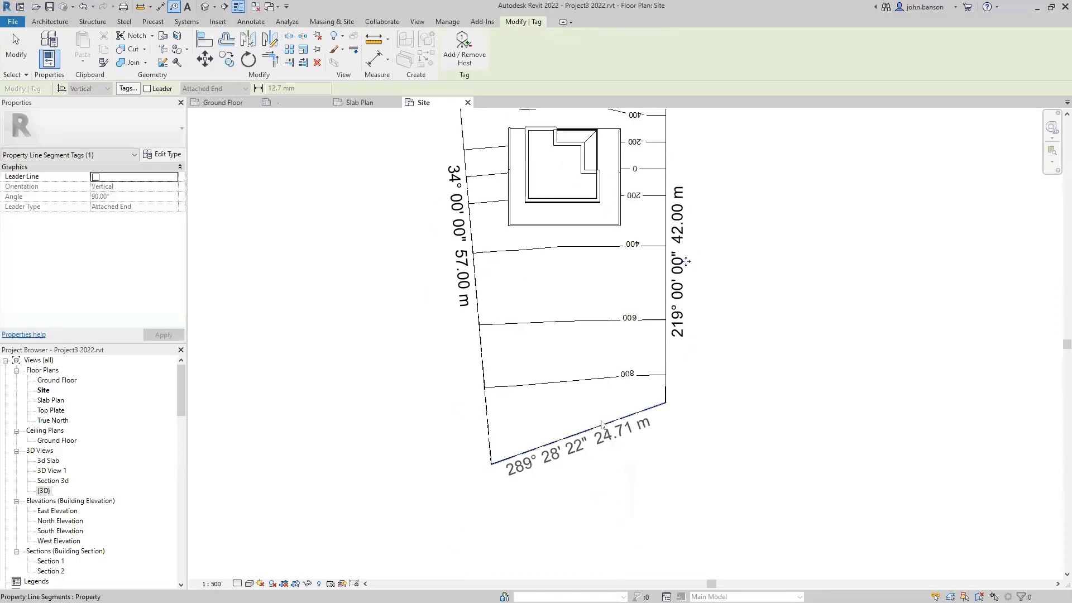
{"action": "left_click", "coordinate": [603, 426]}
{"action": "scroll", "coordinate": [749, 335], "scroll_direction": "down", "scroll_amount": 1}
{"action": "middle_click_drag", "start_coordinate": [743, 256], "coordinate": [698, 331]}
{"action": "key", "text": "Escape"}
{"action": "scroll", "coordinate": [675, 311], "scroll_direction": "up", "scroll_amount": 2}
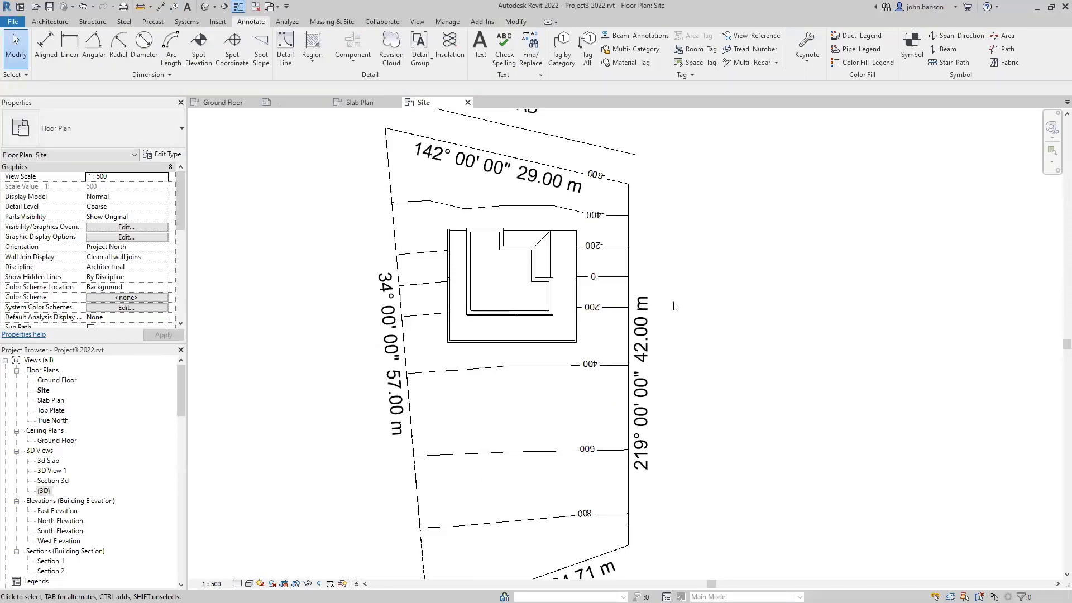
- Add an 8783 aligned setback dimension from the house's roof edge to the right property line
{"action": "key", "text": "d"}
{"action": "key", "text": "i"}
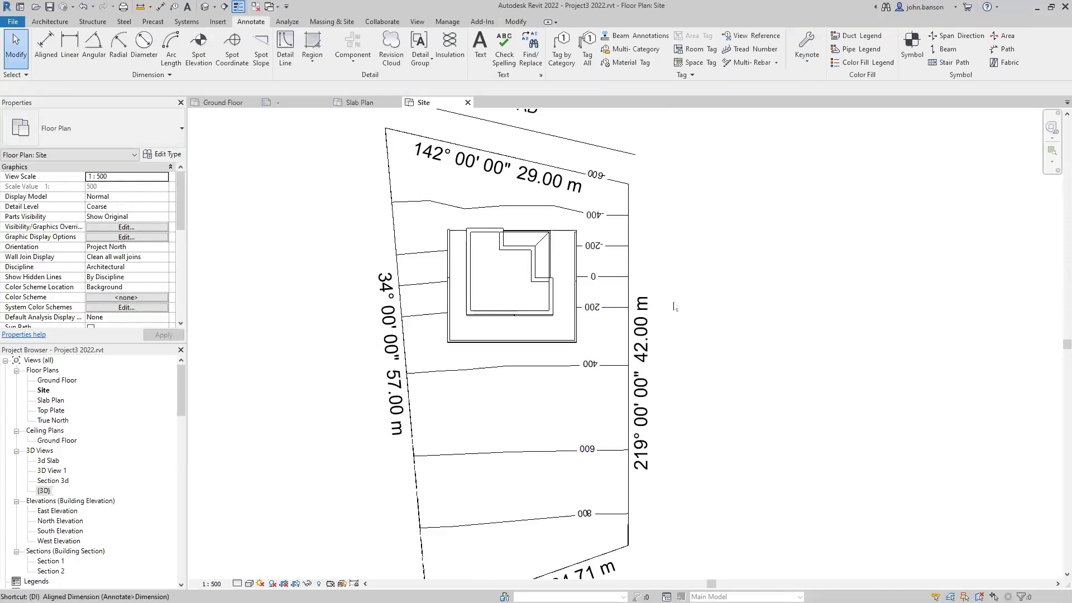
{"action": "scroll", "coordinate": [563, 299], "scroll_direction": "up", "scroll_amount": 2}
{"action": "scroll", "coordinate": [562, 298], "scroll_direction": "up", "scroll_amount": 1}
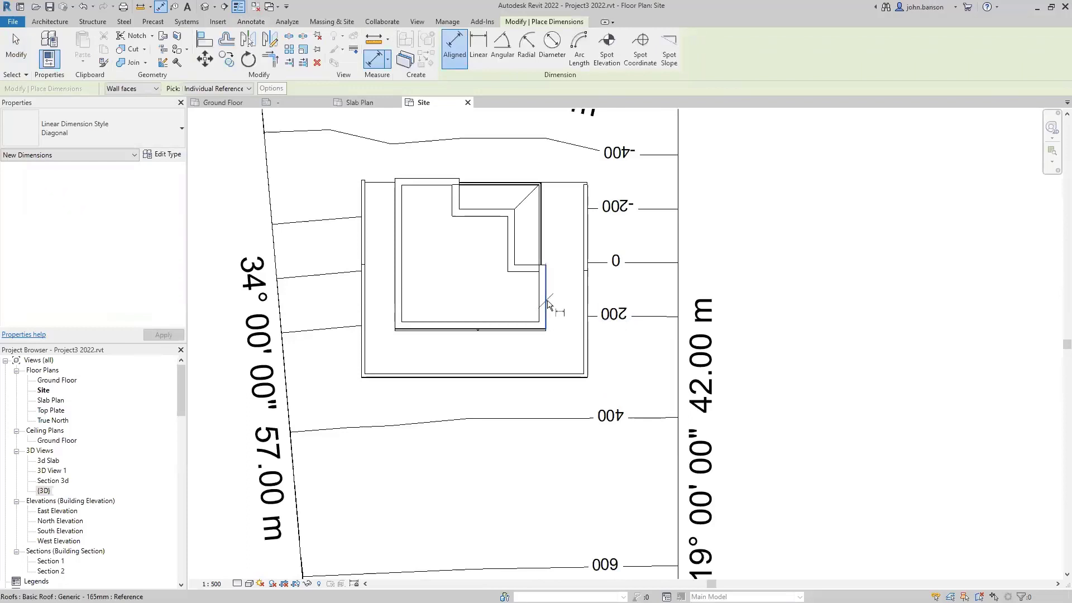
{"action": "left_click", "coordinate": [547, 306]}
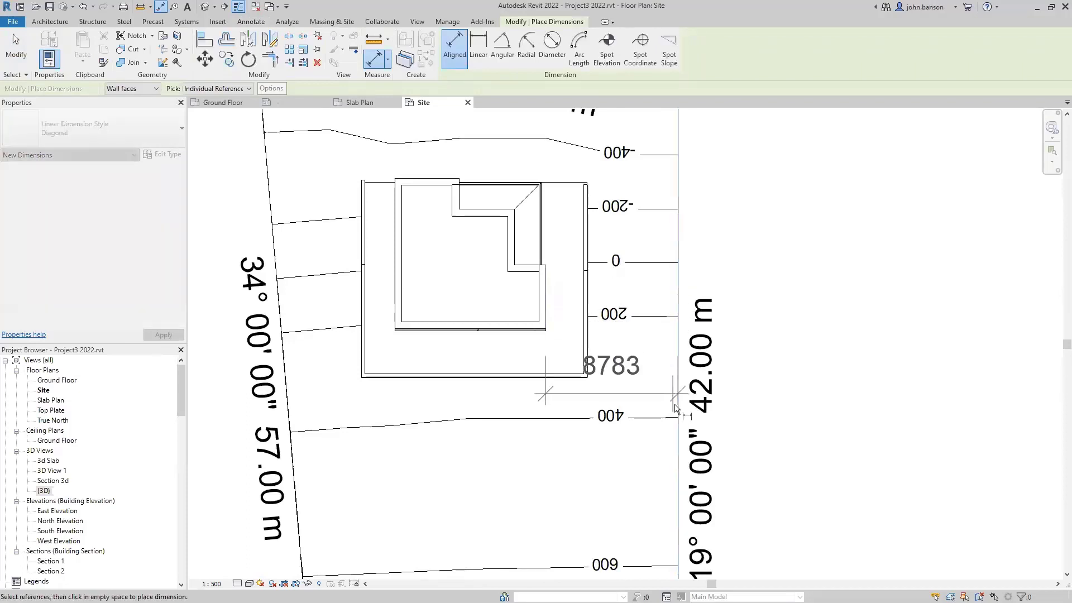
{"action": "left_click", "coordinate": [676, 465]}
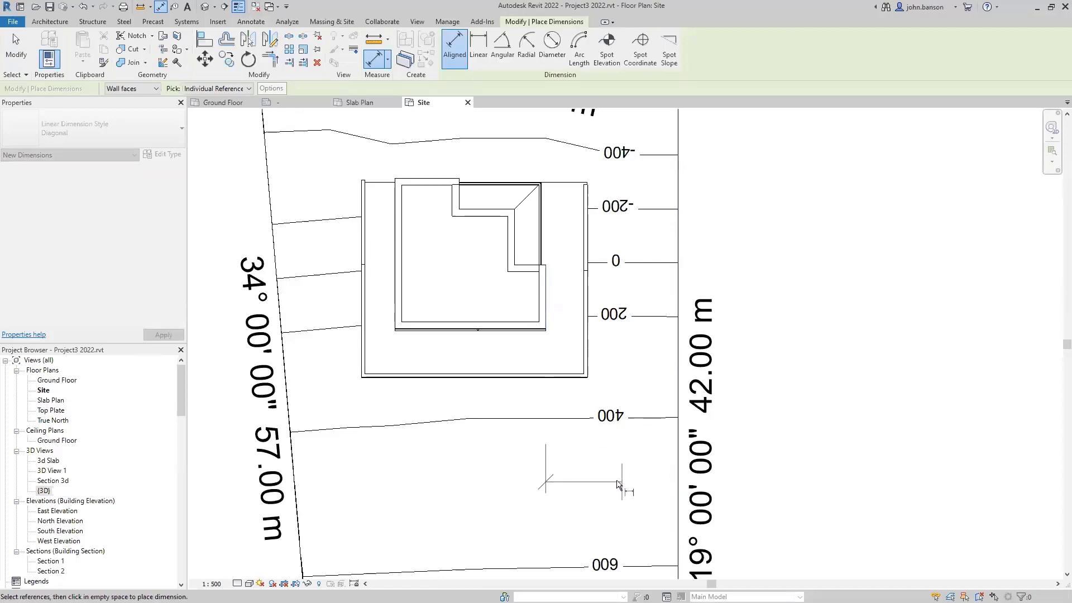
{"action": "left_click", "coordinate": [558, 469]}
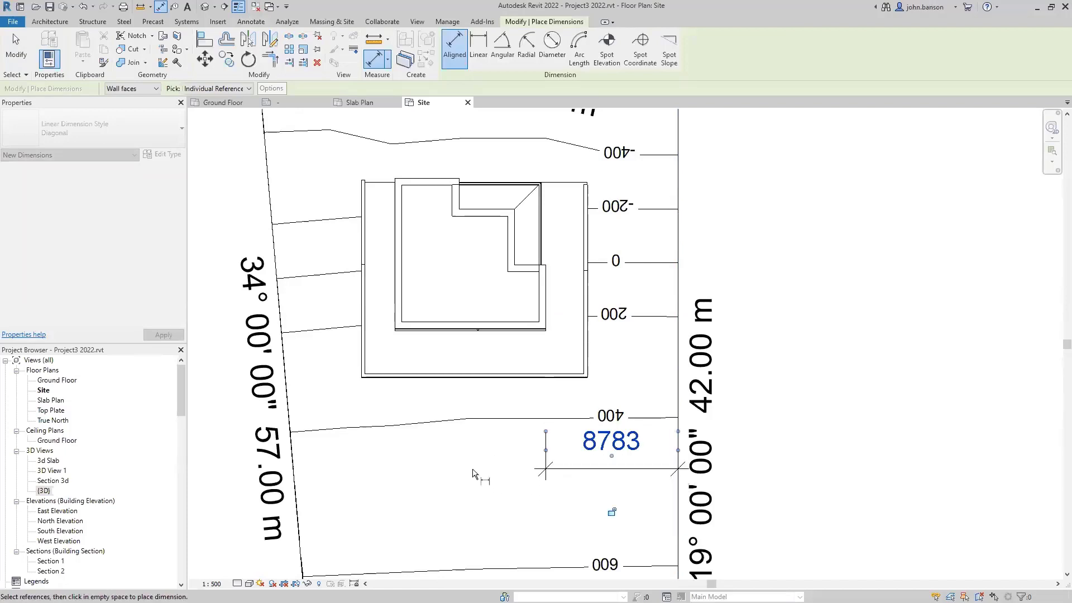
{"action": "key", "text": "Escape"}
- Deselect the 8783 dimension and pan toward the road boundary above the house
{"action": "left_click", "coordinate": [545, 444]}
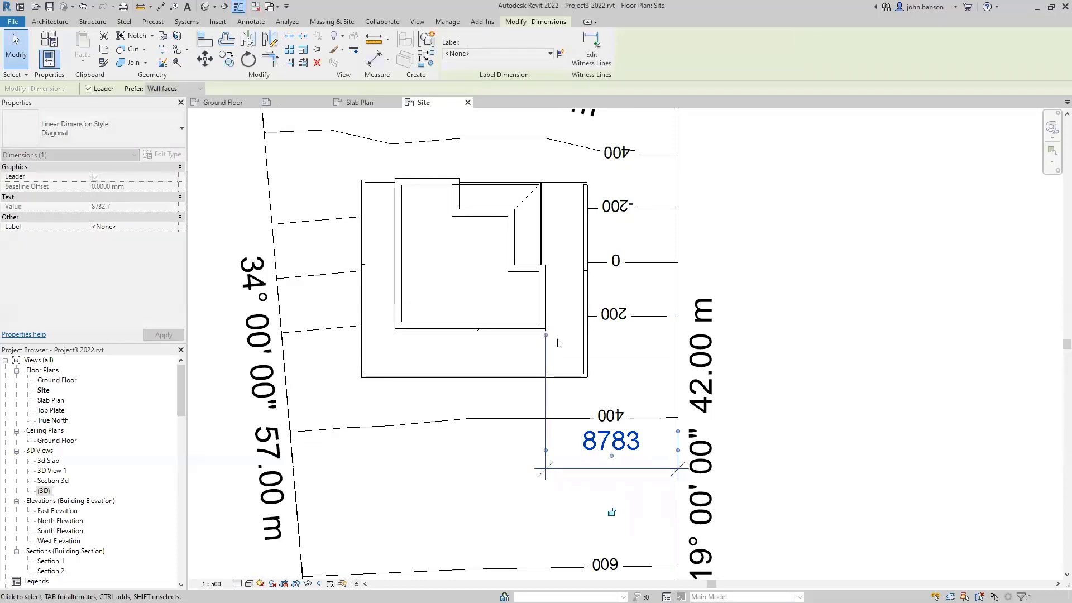
{"action": "scroll", "coordinate": [617, 370], "scroll_direction": "down", "scroll_amount": 2}
{"action": "left_click", "coordinate": [743, 240]}
{"action": "middle_click_drag", "start_coordinate": [741, 240], "coordinate": [597, 320]}
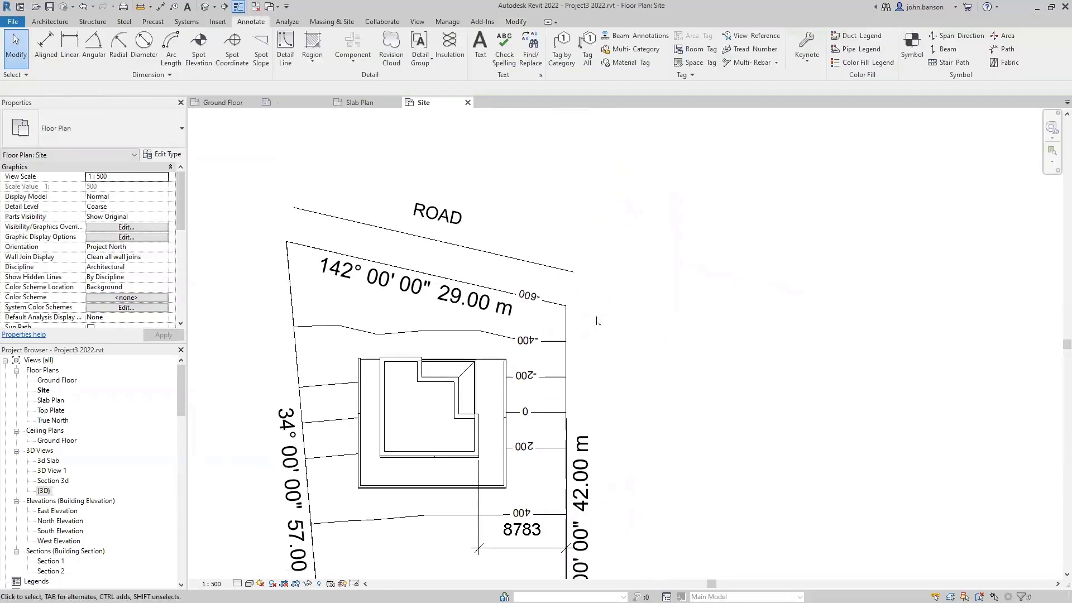
{"action": "scroll", "coordinate": [489, 358], "scroll_direction": "up", "scroll_amount": 4}
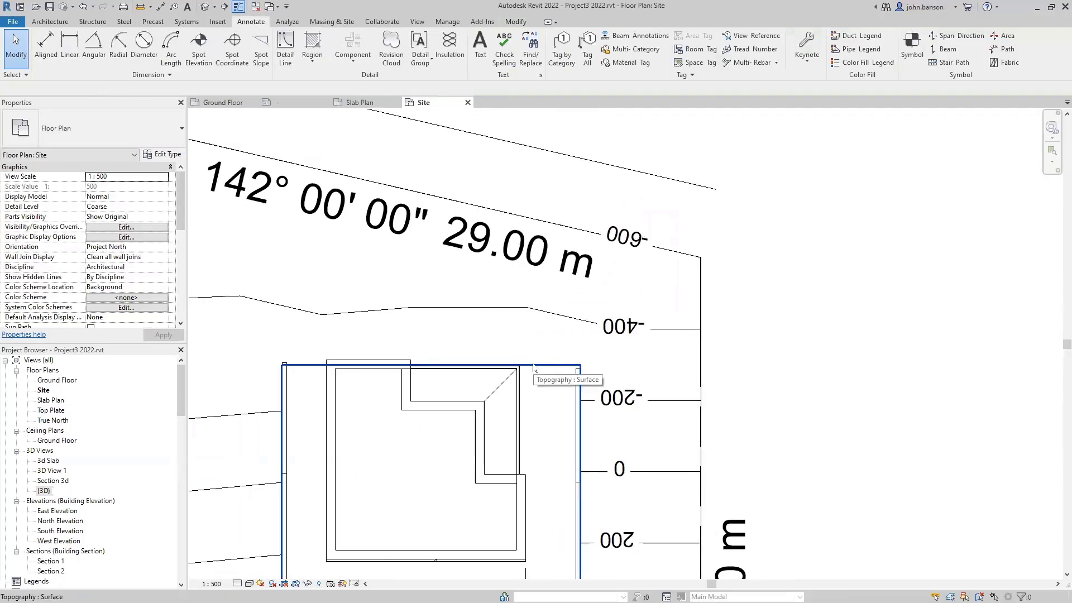
- Dimension the 8293 setback from the road boundary to the house's top corner
{"action": "key", "text": "d"}
{"action": "key", "text": "i"}
{"action": "scroll", "coordinate": [528, 292], "scroll_direction": "down", "scroll_amount": 1}
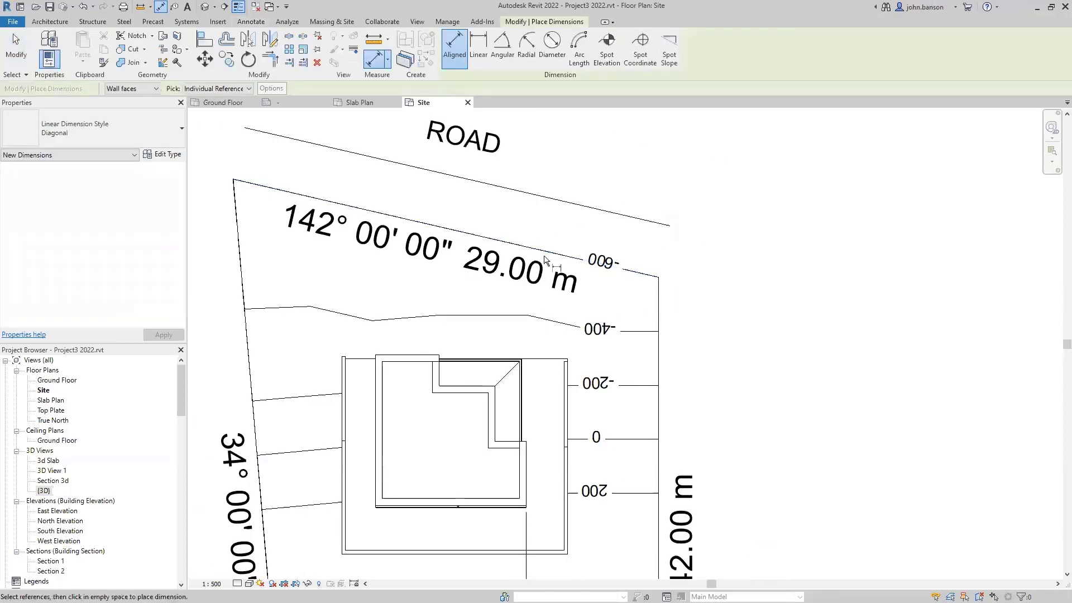
{"action": "left_click", "coordinate": [552, 252]}
{"action": "scroll", "coordinate": [519, 360], "scroll_direction": "up", "scroll_amount": 2}
{"action": "scroll", "coordinate": [520, 359], "scroll_direction": "up", "scroll_amount": 2}
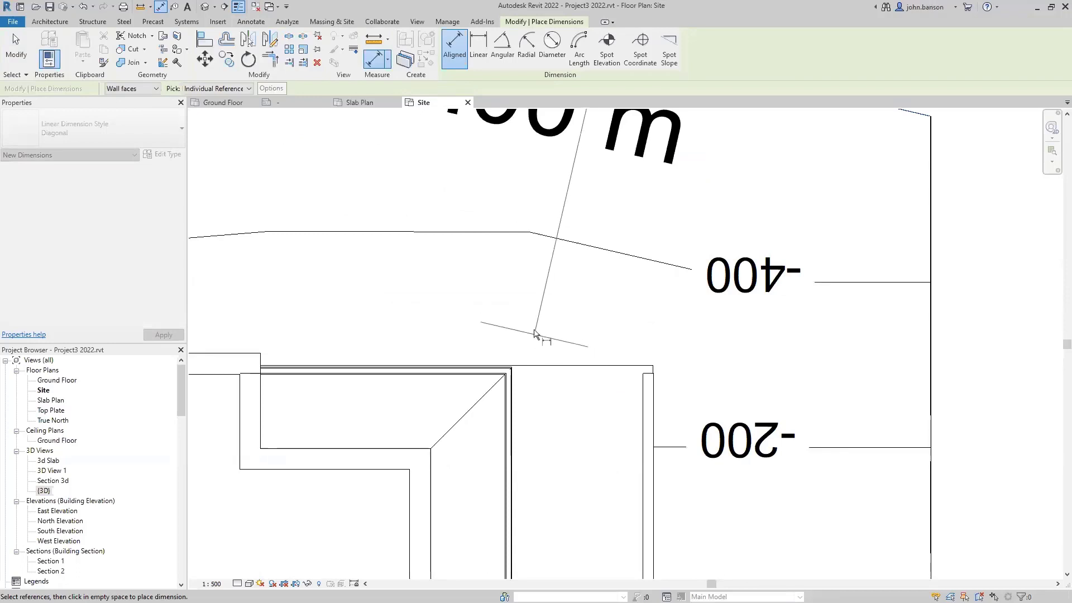
{"action": "middle_click_drag", "start_coordinate": [410, 337], "coordinate": [560, 364]}
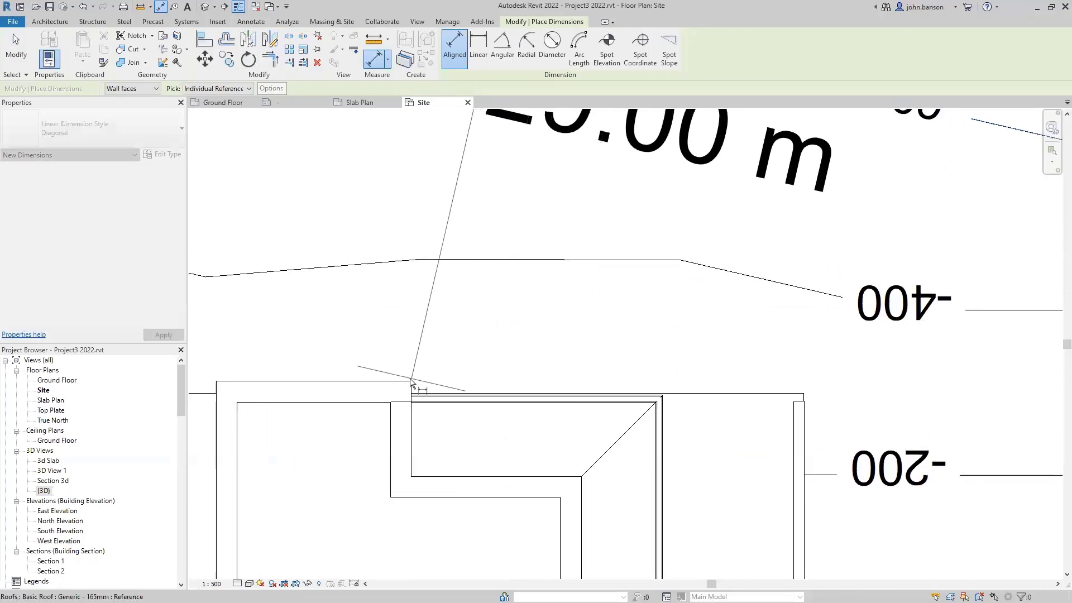
{"action": "scroll", "coordinate": [436, 363], "scroll_direction": "down", "scroll_amount": 3}
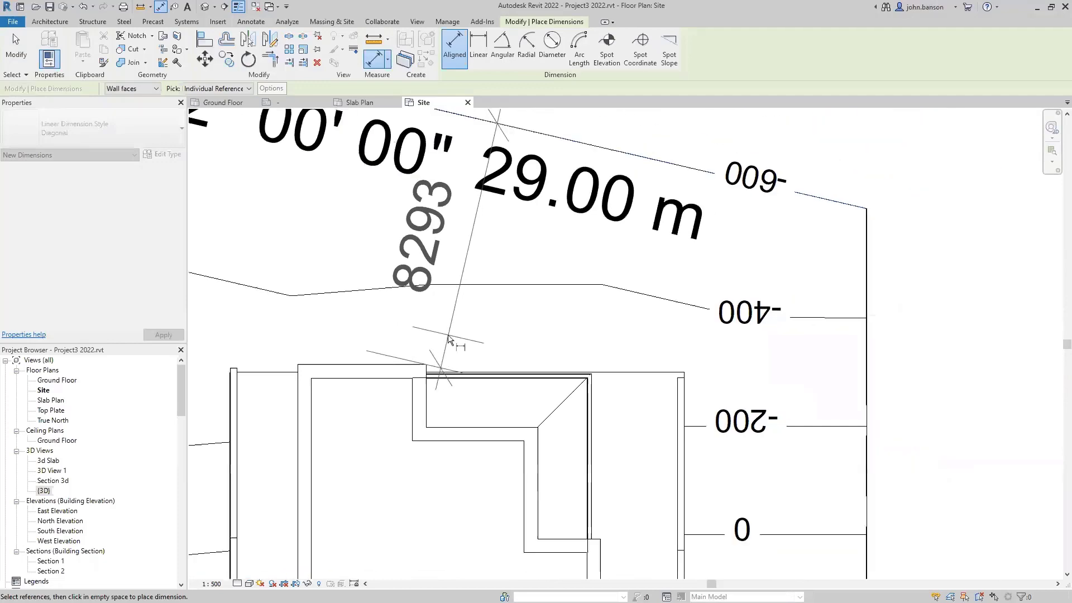
{"action": "left_click", "coordinate": [369, 327]}
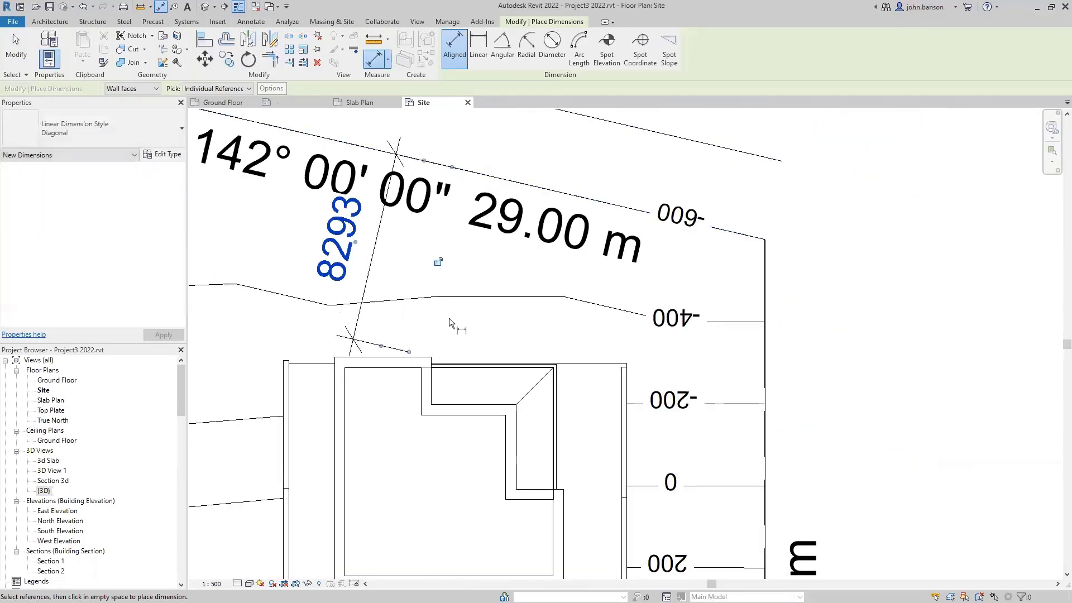
{"action": "key", "text": "Escape"}
{"action": "key", "text": "Escape"}
- Dimension the 7547 setback from the left property line to the house gutter
{"action": "scroll", "coordinate": [568, 439], "scroll_direction": "down", "scroll_amount": 3}
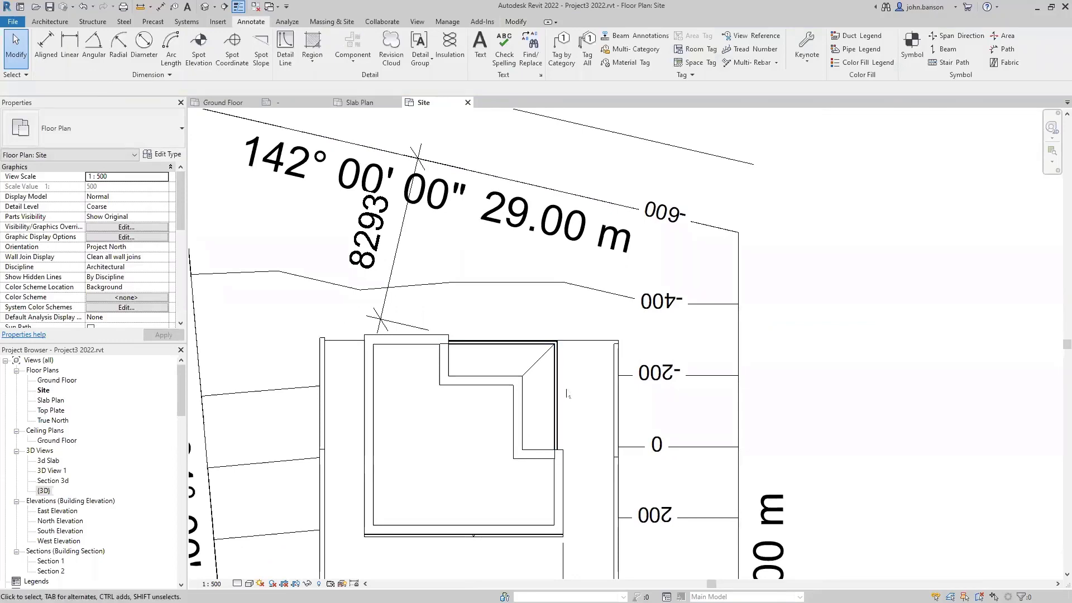
{"action": "scroll", "coordinate": [563, 391], "scroll_direction": "down", "scroll_amount": 2}
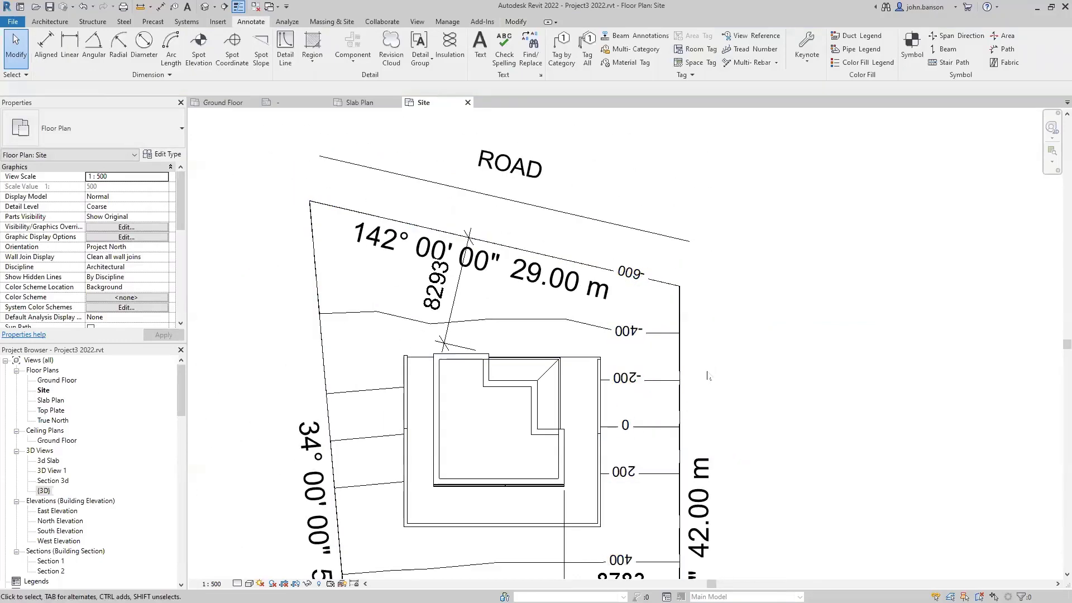
{"action": "middle_click_drag", "start_coordinate": [868, 400], "coordinate": [1036, 437]}
{"action": "middle_click_drag", "start_coordinate": [636, 465], "coordinate": [636, 402]}
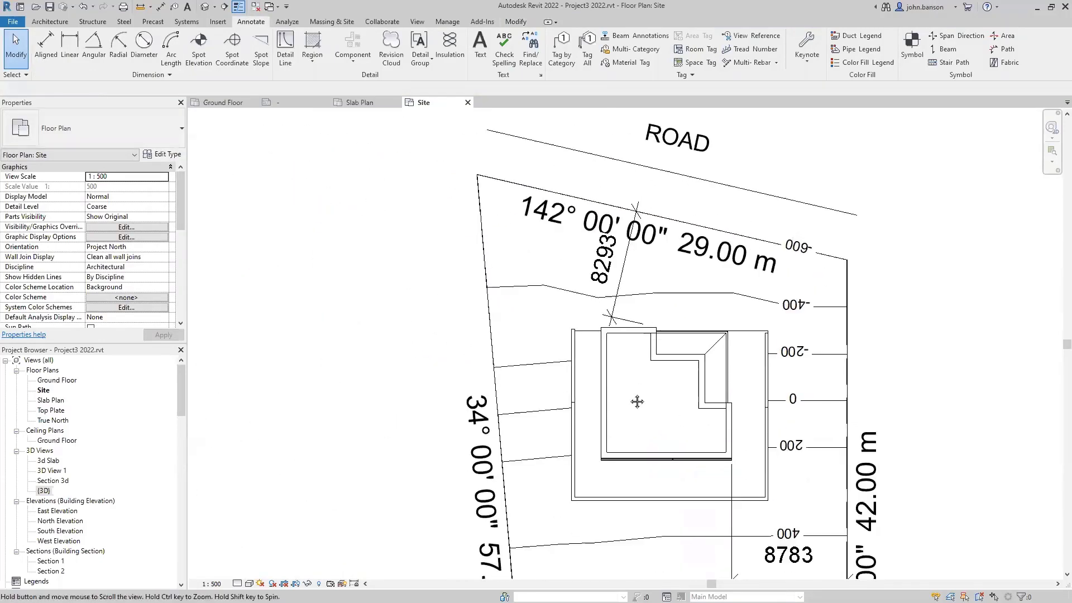
{"action": "key", "text": "d"}
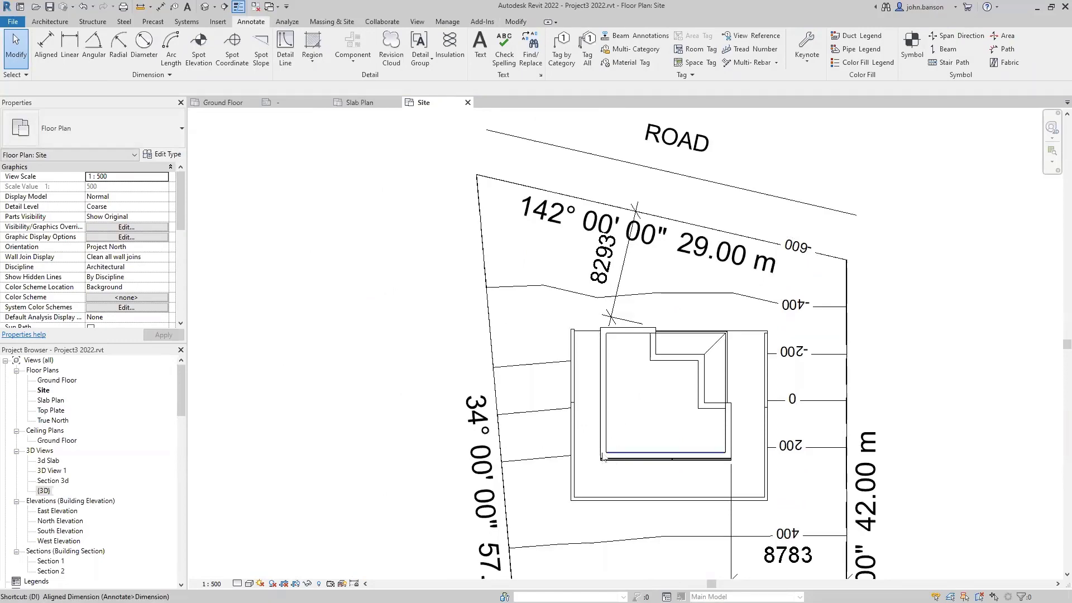
{"action": "key", "text": "i"}
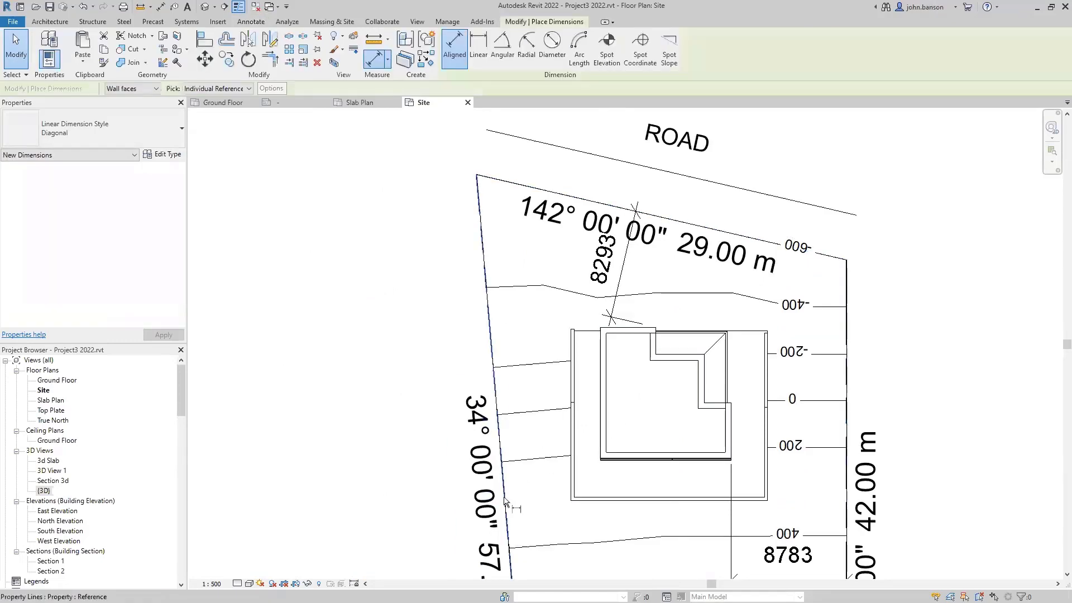
{"action": "scroll", "coordinate": [608, 475], "scroll_direction": "up", "scroll_amount": 2}
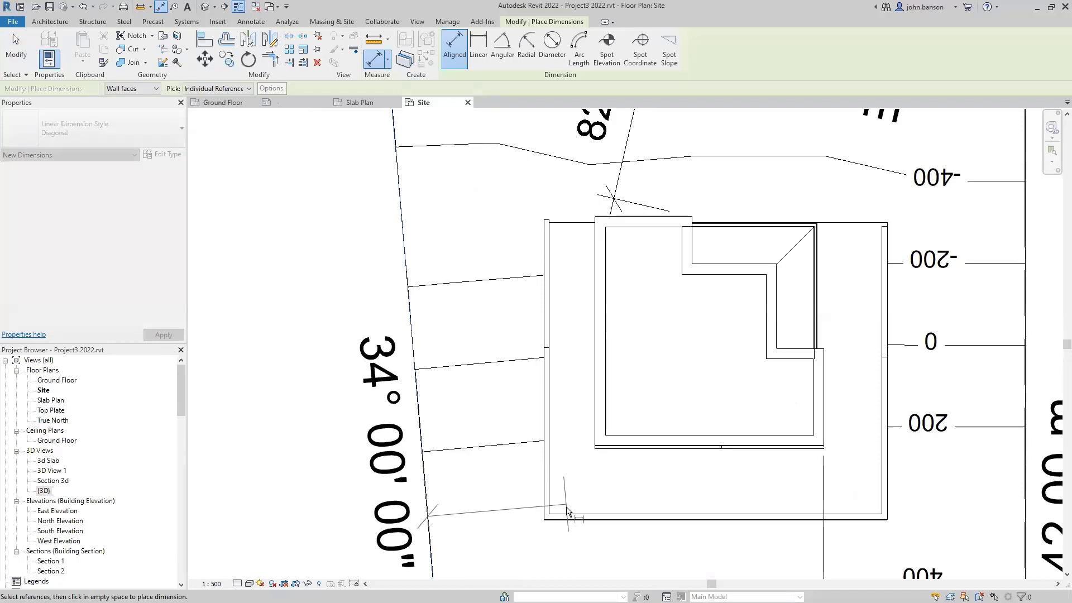
{"action": "left_click", "coordinate": [595, 446]}
{"action": "left_click", "coordinate": [588, 556]}
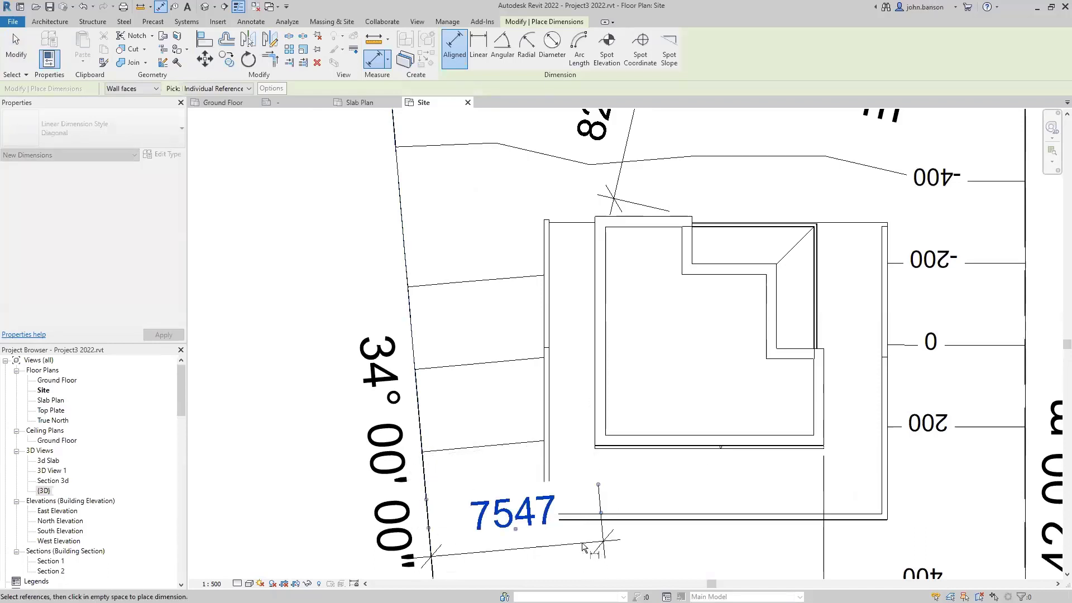
{"action": "key", "text": "Escape"}
{"action": "key", "text": "Escape"}
{"action": "scroll", "coordinate": [645, 469], "scroll_direction": "down", "scroll_amount": 2}
{"action": "scroll", "coordinate": [426, 378], "scroll_direction": "down", "scroll_amount": 2}
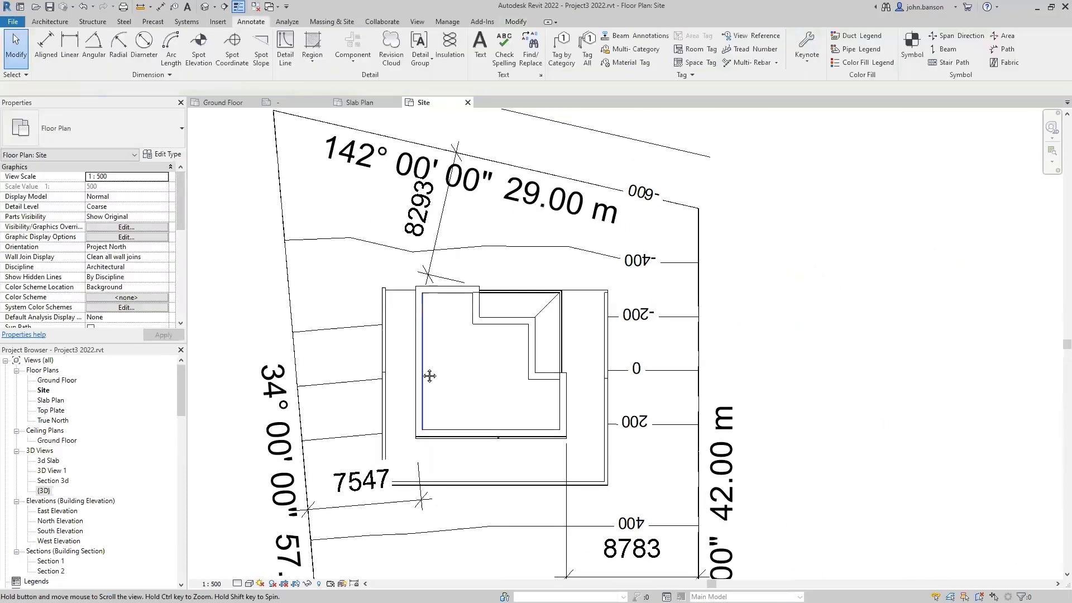
{"action": "middle_click_drag", "start_coordinate": [440, 359], "coordinate": [440, 366]}
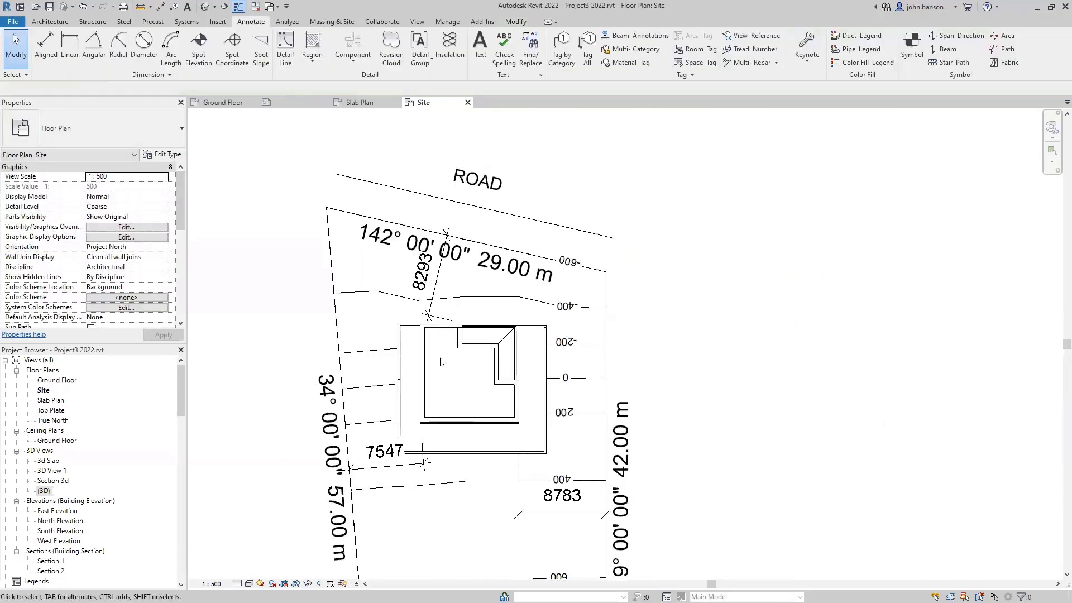
- Place an Arial 2.5mm text note in the house reading 'proposed' over 'Granny Flat'
{"action": "left_click", "coordinate": [477, 53]}
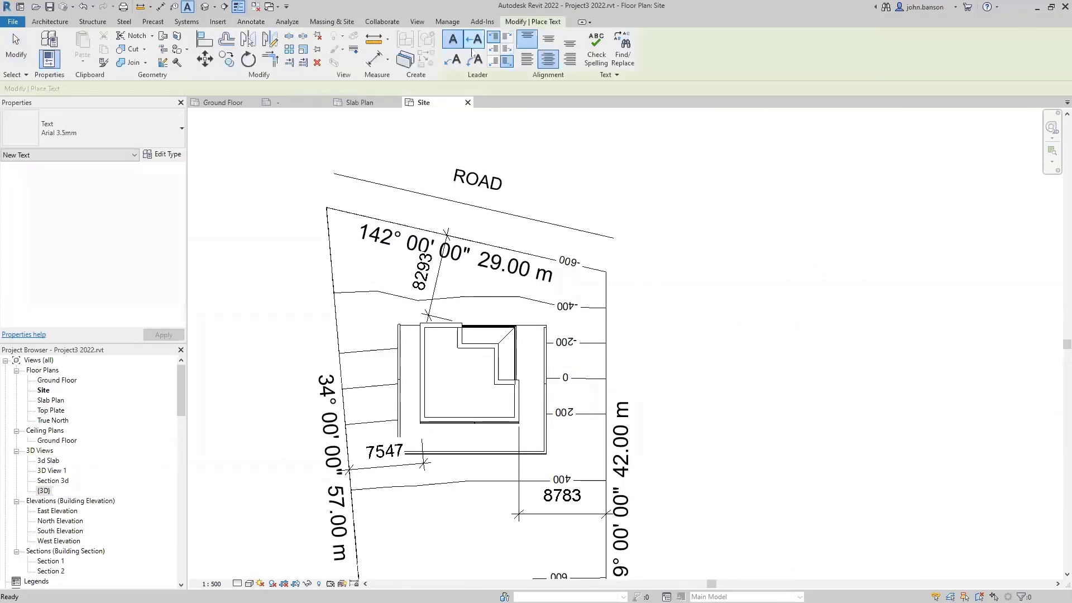
{"action": "left_click", "coordinate": [86, 139]}
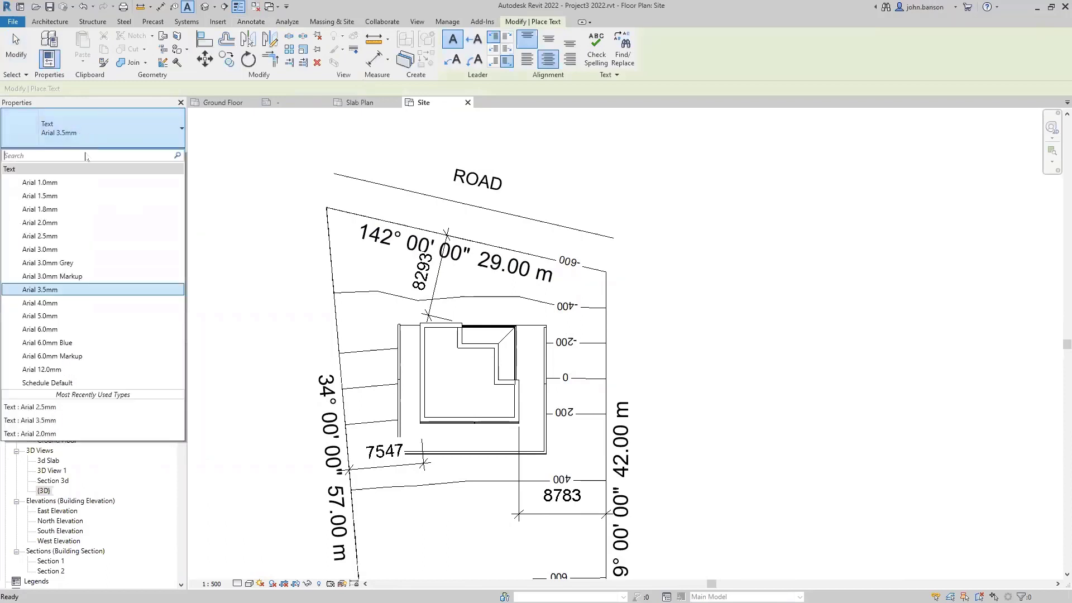
{"action": "left_click", "coordinate": [33, 232]}
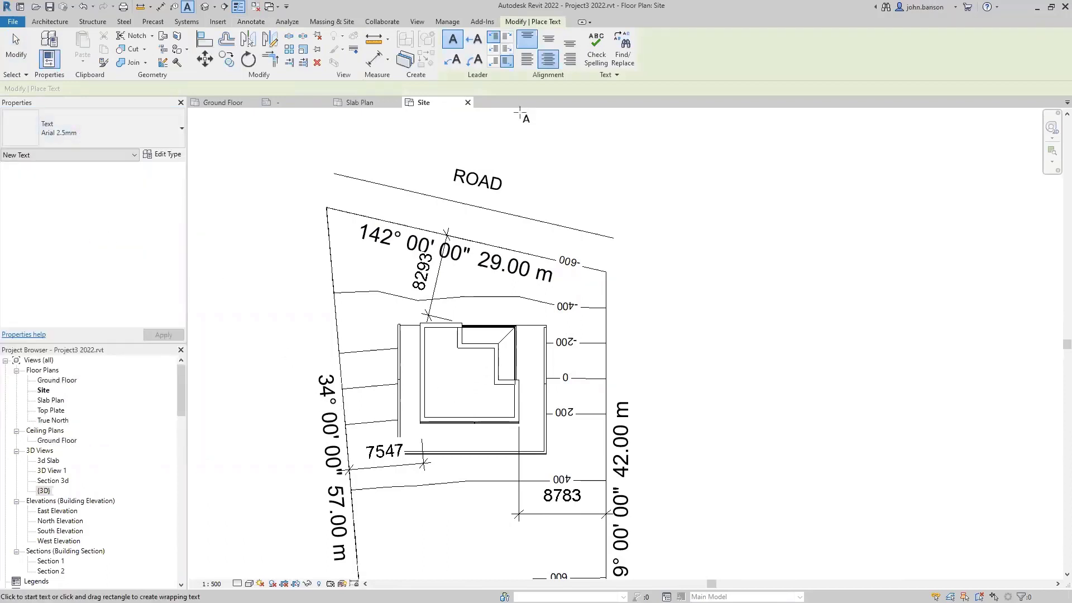
{"action": "left_click", "coordinate": [459, 371]}
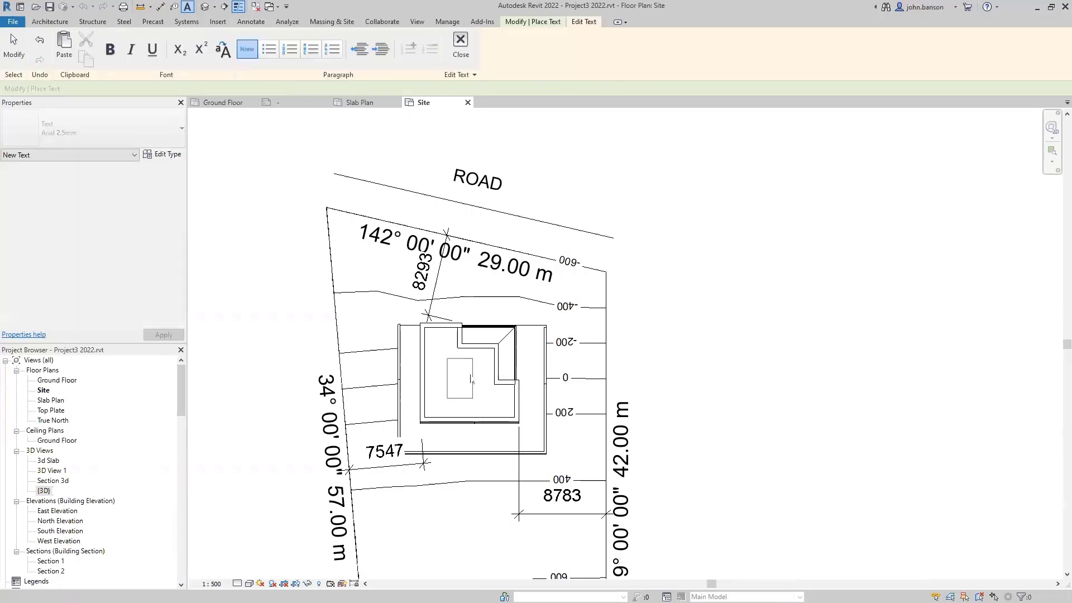
{"action": "type", "text": "proposed"}
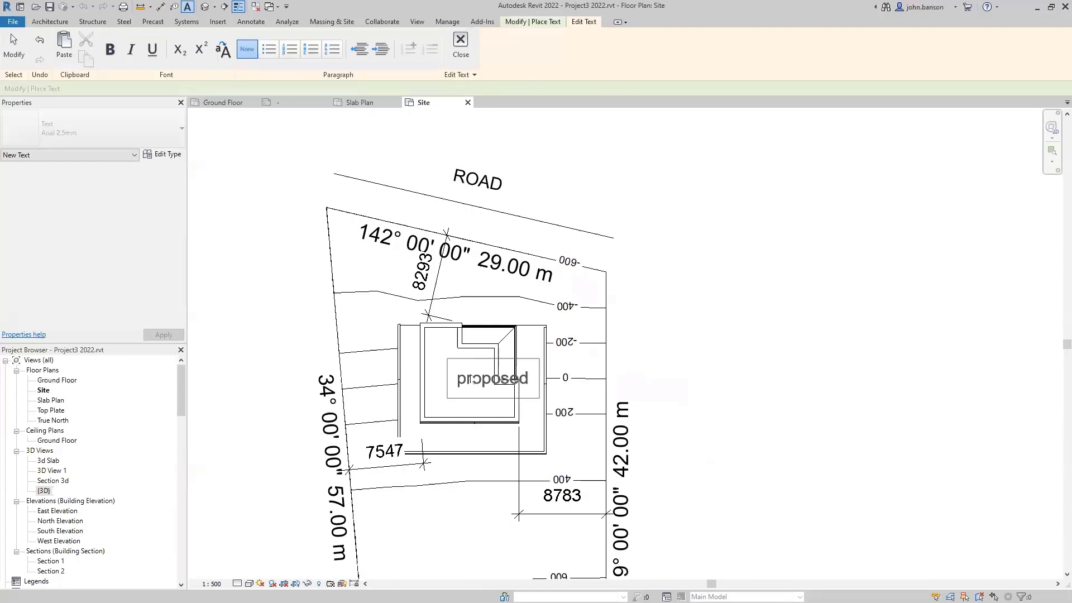
{"action": "key", "text": "Return"}
{"action": "type", "text": "Granny Flat"}
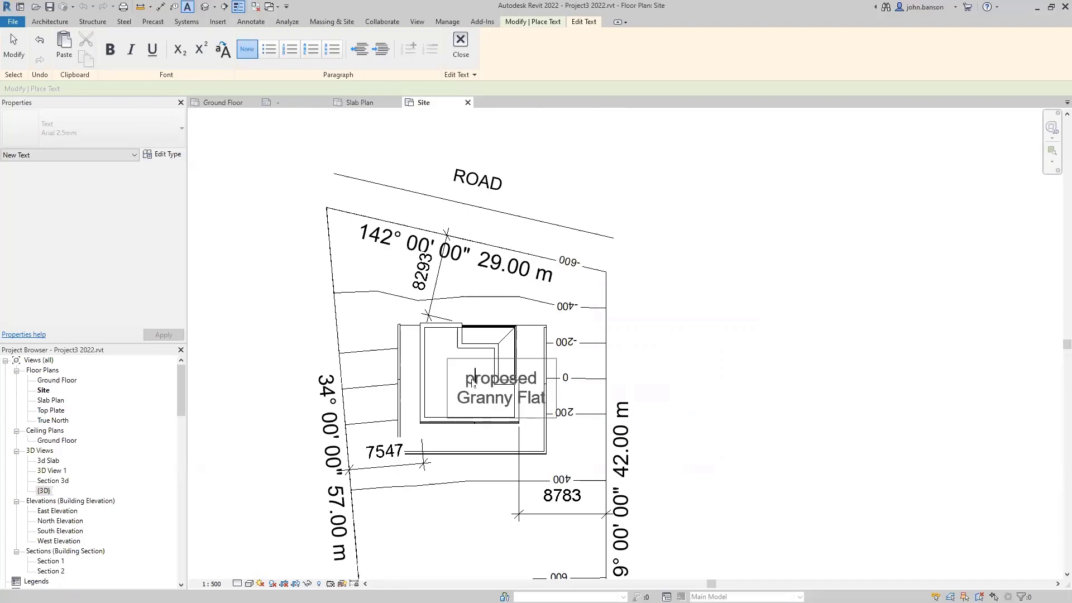
- Capitalise the label to 'Proposed', finish editing, and bring the whole site into view
{"action": "key", "text": "BackSpace"}
{"action": "type", "text": "P"}
{"action": "left_click", "coordinate": [749, 337]}
{"action": "scroll", "coordinate": [711, 349], "scroll_direction": "down", "scroll_amount": 2}
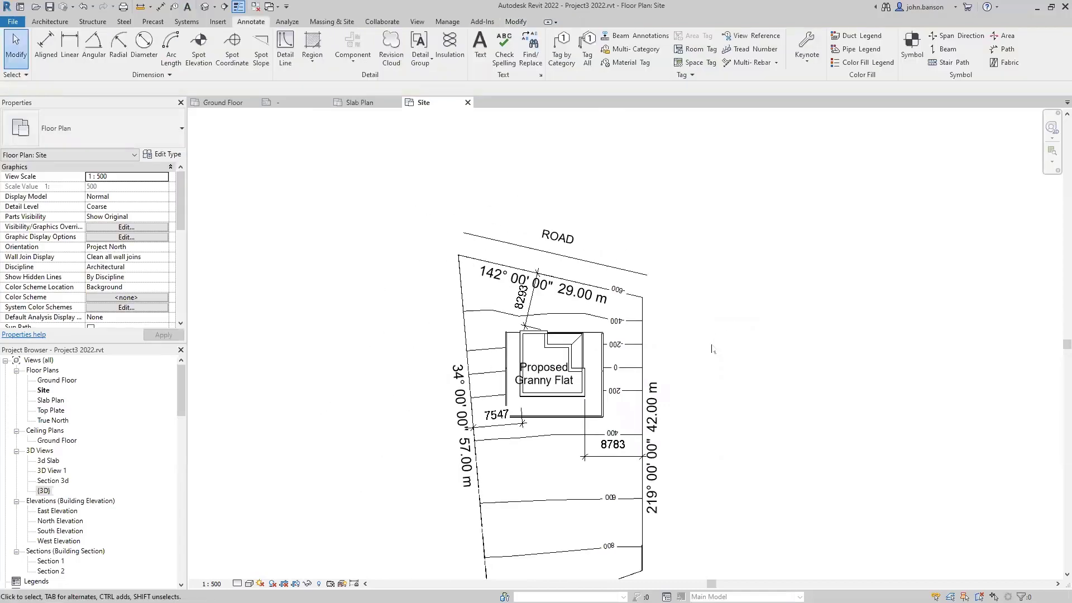
{"action": "scroll", "coordinate": [711, 346], "scroll_direction": "down", "scroll_amount": 1}
{"action": "middle_click_drag", "start_coordinate": [755, 425], "coordinate": [713, 373]}
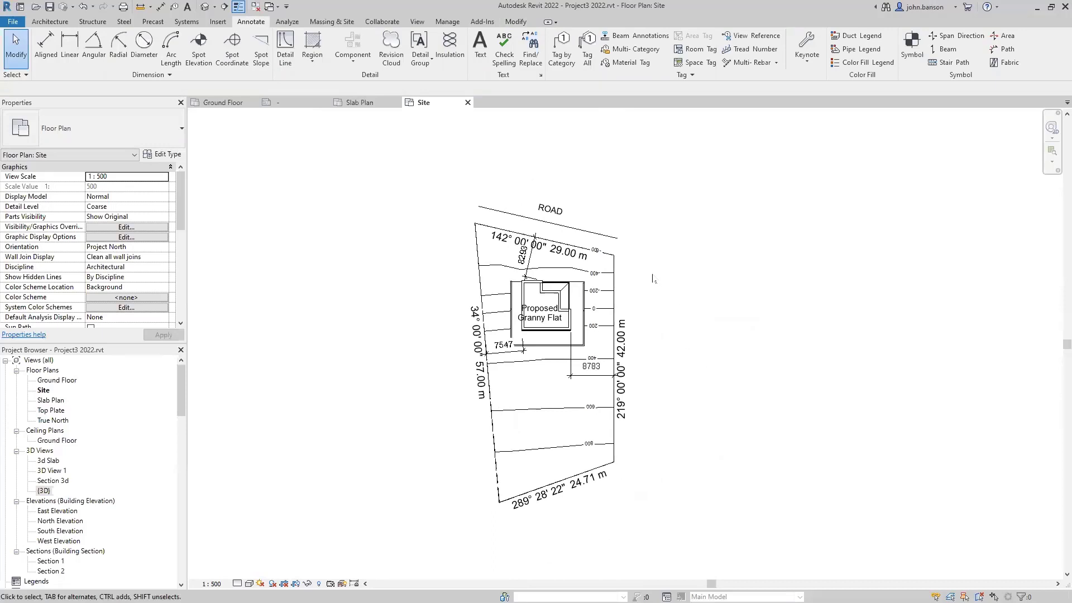
- Zoom and centre the Site plan on the granny flat, then bring up the Massing & Site tools
{"action": "scroll", "coordinate": [651, 276], "scroll_direction": "up", "scroll_amount": 2}
{"action": "middle_click_drag", "start_coordinate": [643, 273], "coordinate": [678, 305]}
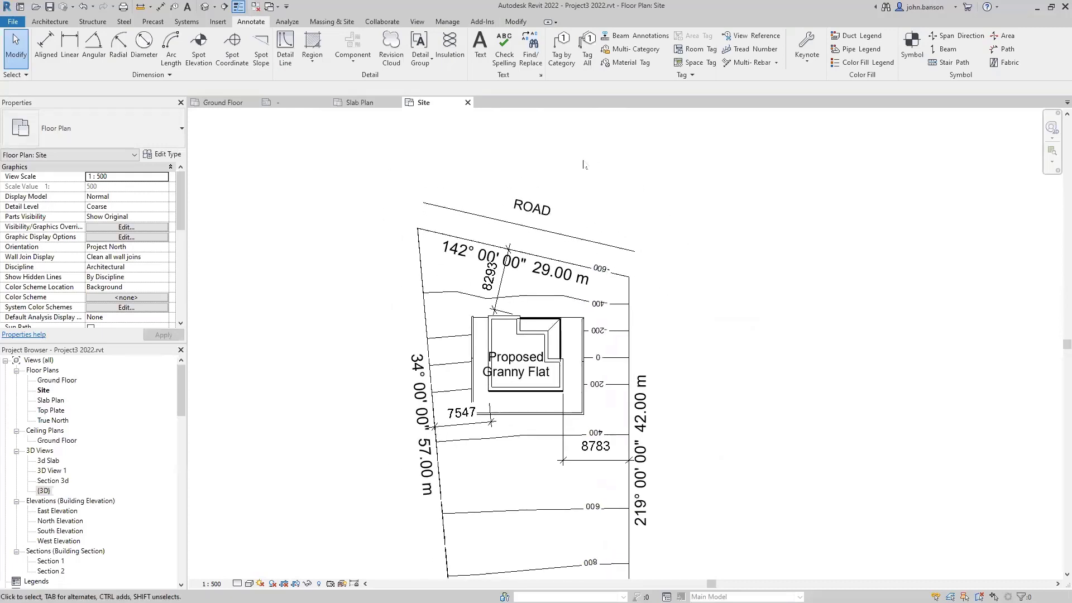
{"action": "left_click", "coordinate": [324, 22]}
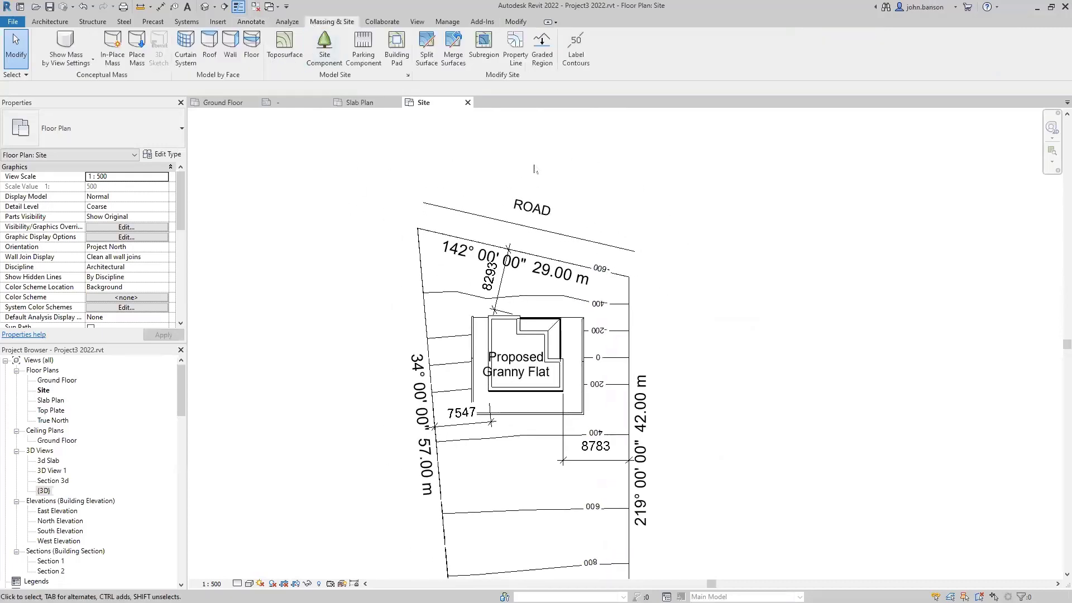
- Sketch a subregion path boundary from the granny flat's corner up to the property line and back
{"action": "left_click", "coordinate": [483, 46]}
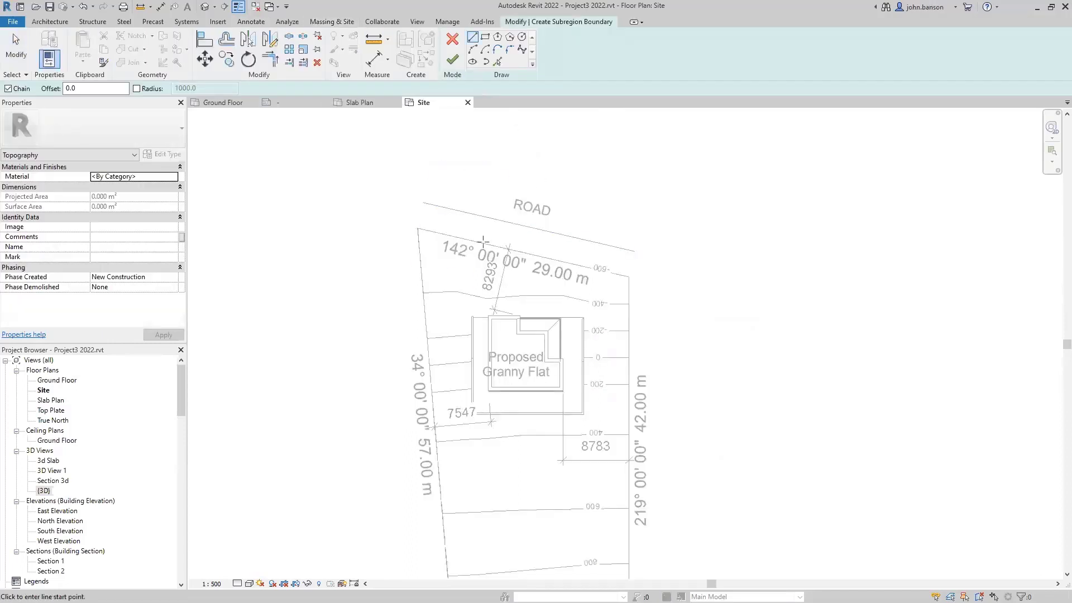
{"action": "scroll", "coordinate": [558, 314], "scroll_direction": "up", "scroll_amount": 2}
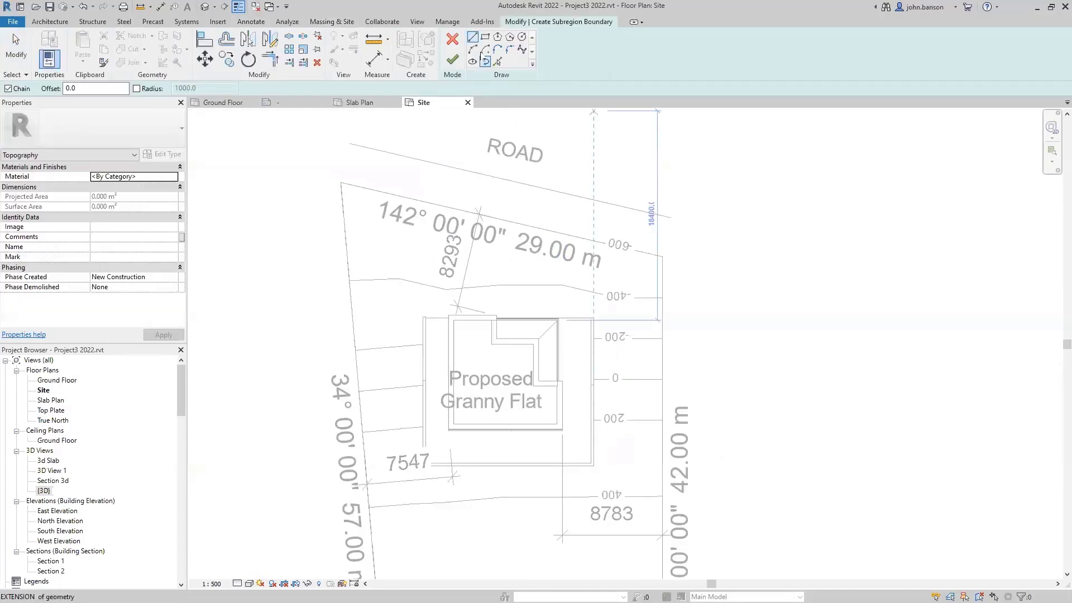
{"action": "scroll", "coordinate": [562, 311], "scroll_direction": "up", "scroll_amount": 2}
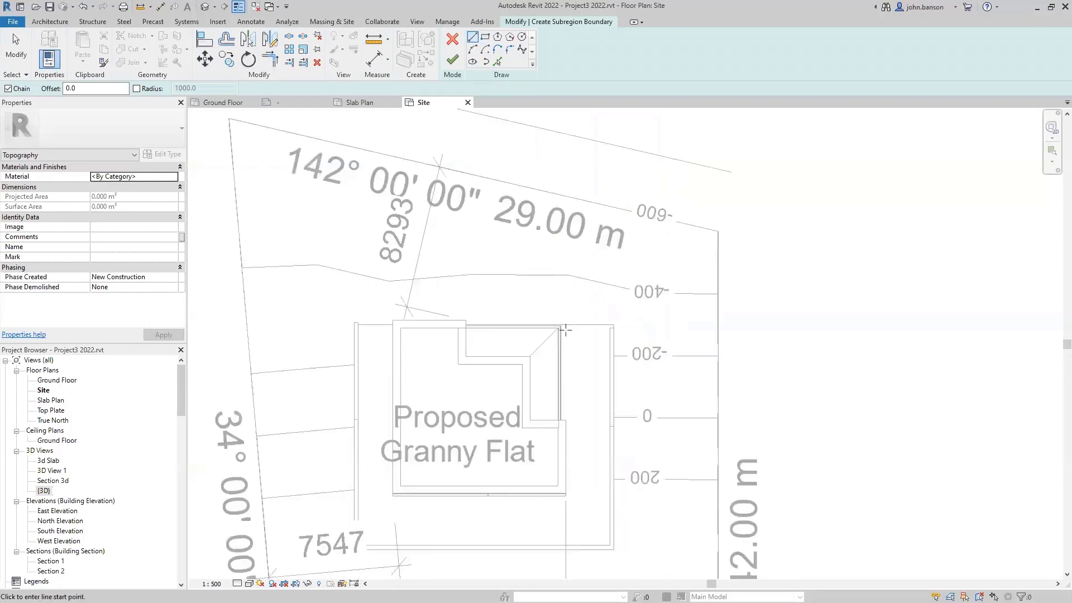
{"action": "left_click", "coordinate": [560, 324]}
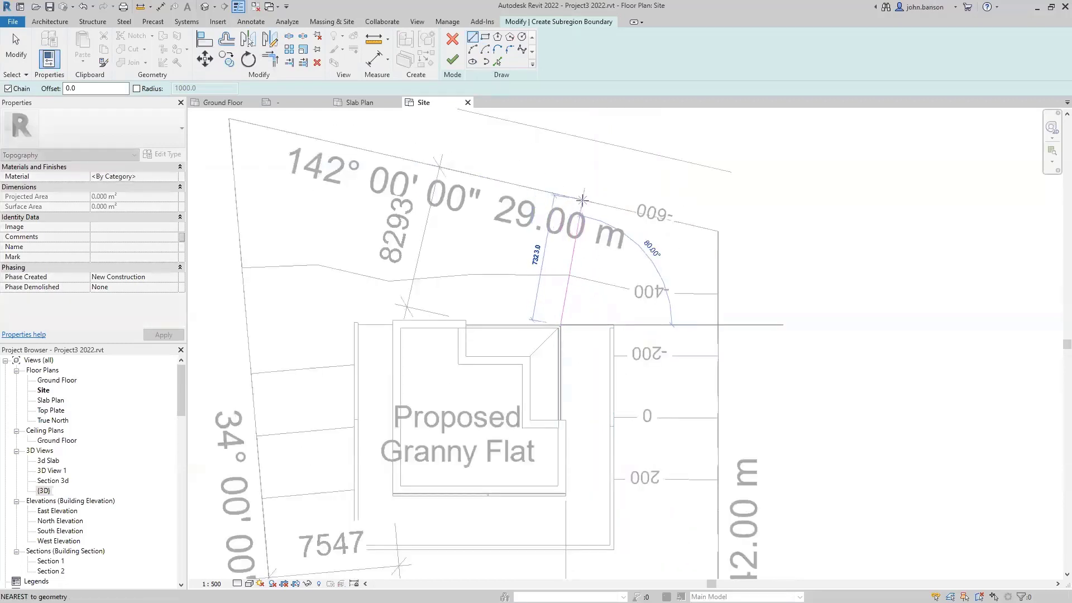
{"action": "left_click", "coordinate": [578, 200]}
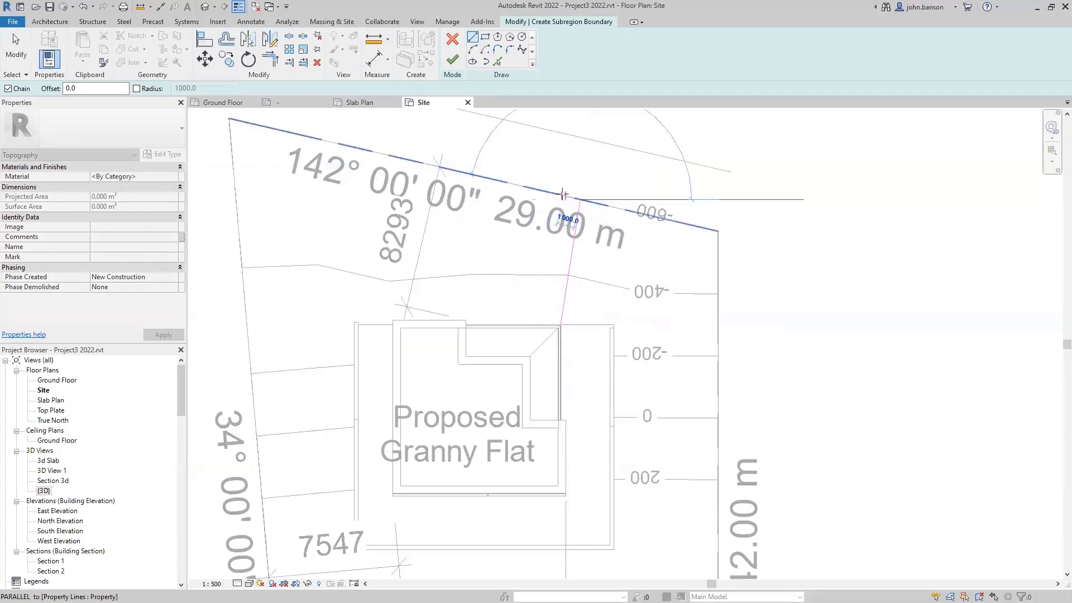
{"action": "left_click", "coordinate": [562, 194]}
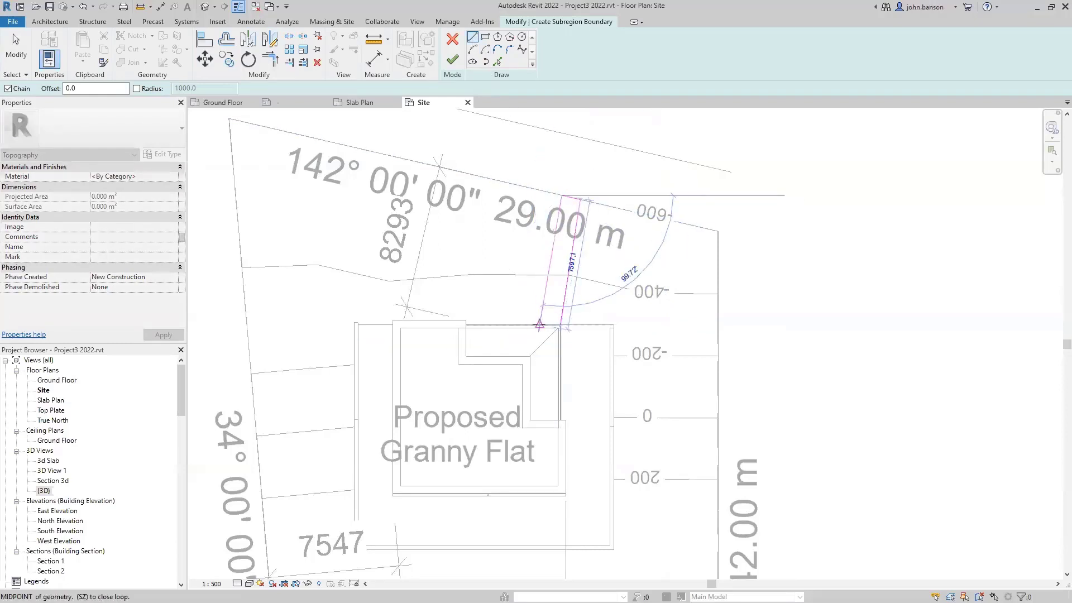
{"action": "left_click", "coordinate": [539, 325]}
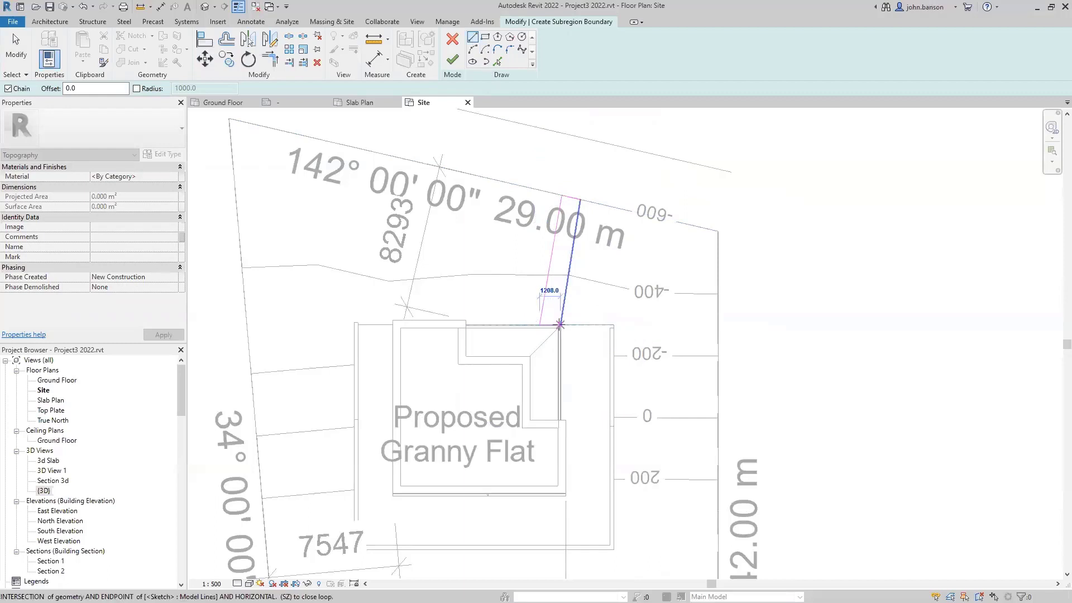
{"action": "key", "text": "Escape"}
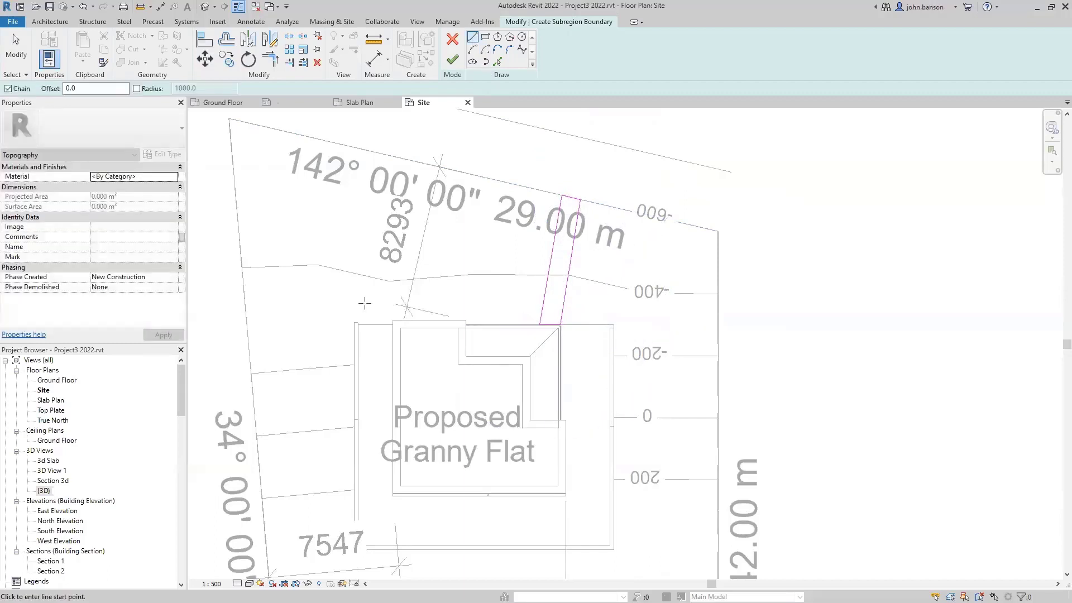
- Set the subregion material to Concrete and finish the sketch
{"action": "left_click", "coordinate": [145, 178]}
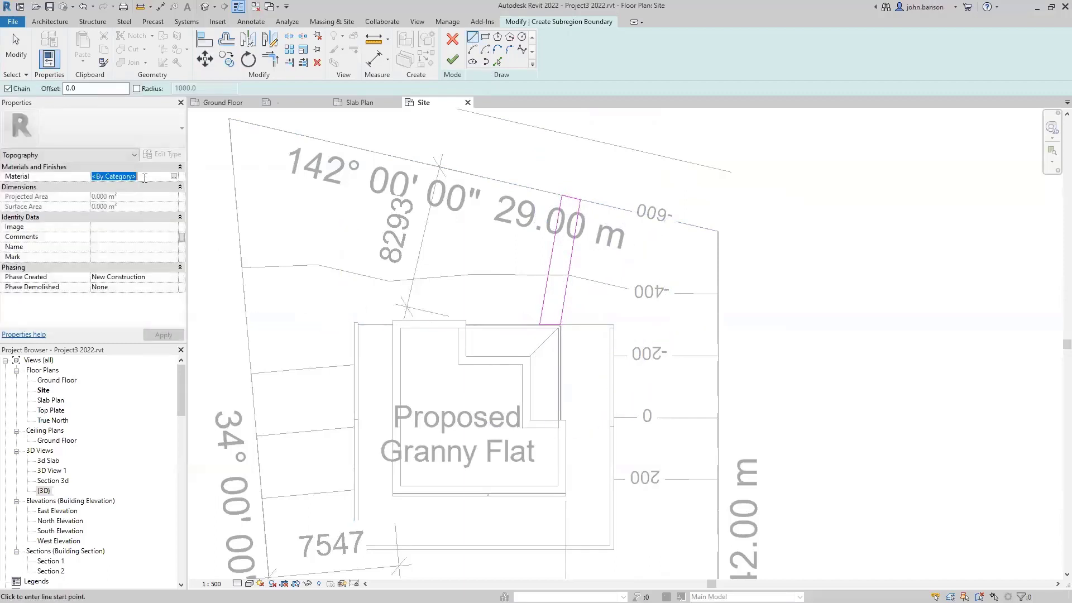
{"action": "type", "text": "con"}
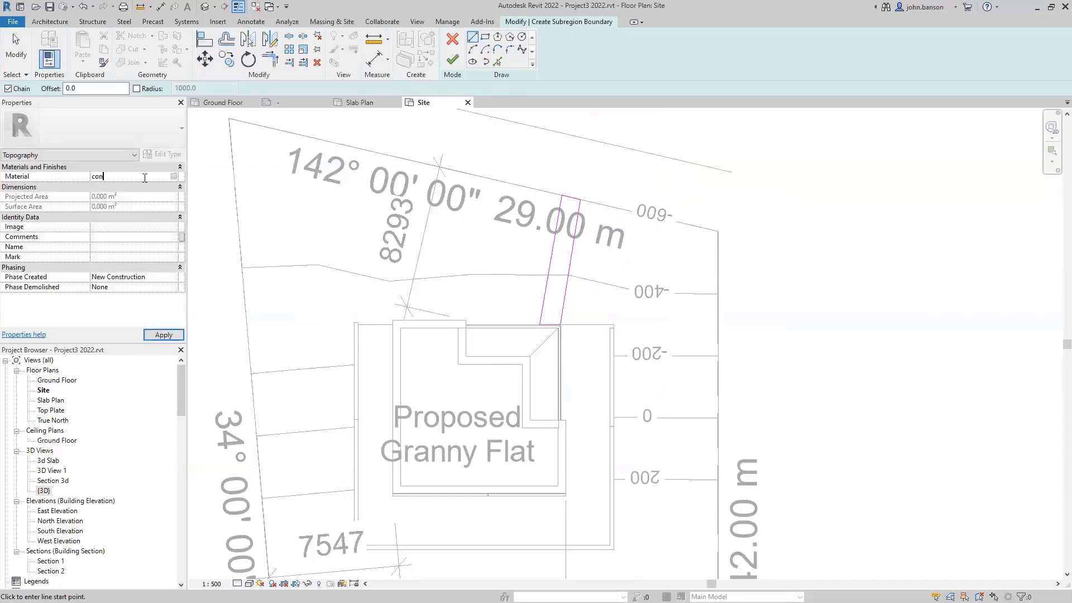
{"action": "type", "text": "crete"}
{"action": "key", "text": "Return"}
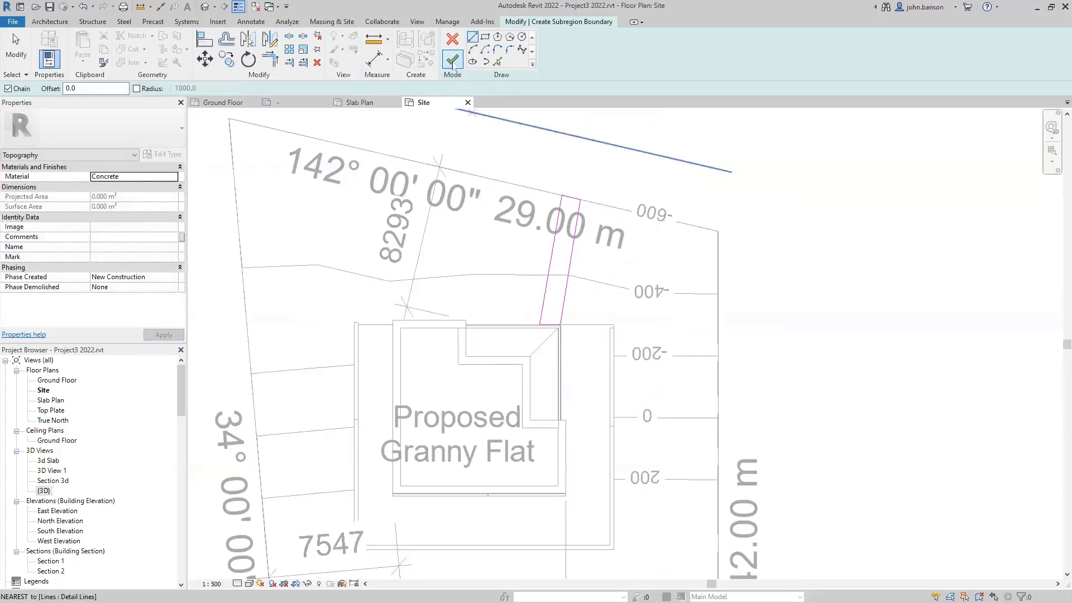
{"action": "left_click", "coordinate": [452, 59]}
{"action": "left_click", "coordinate": [804, 231]}
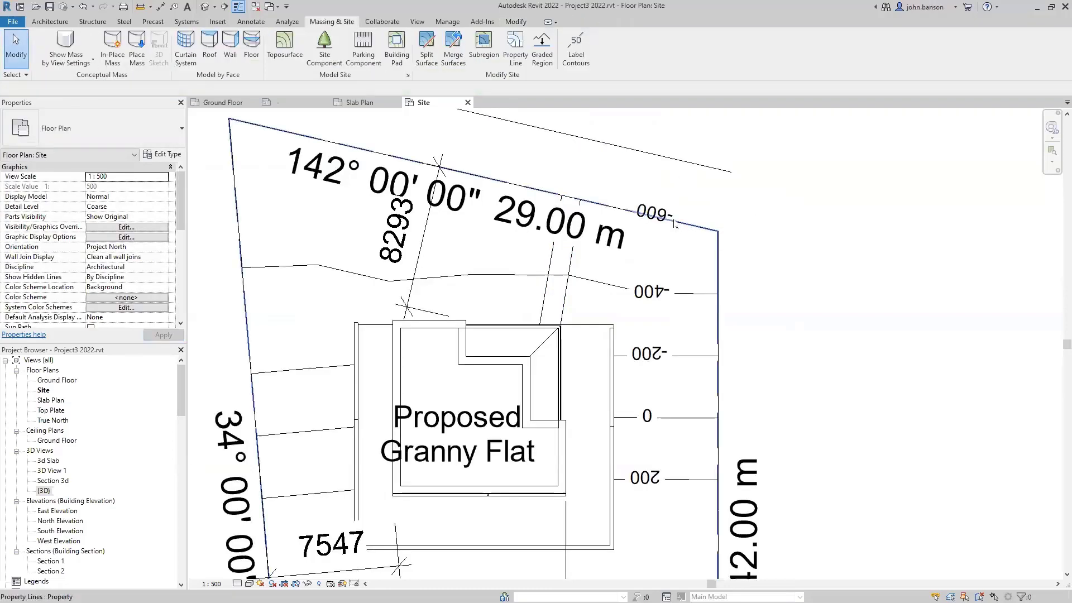
- Inspect the new concrete path in the default 3D view, then close that view
{"action": "key", "text": "3"}
{"action": "key", "text": "d"}
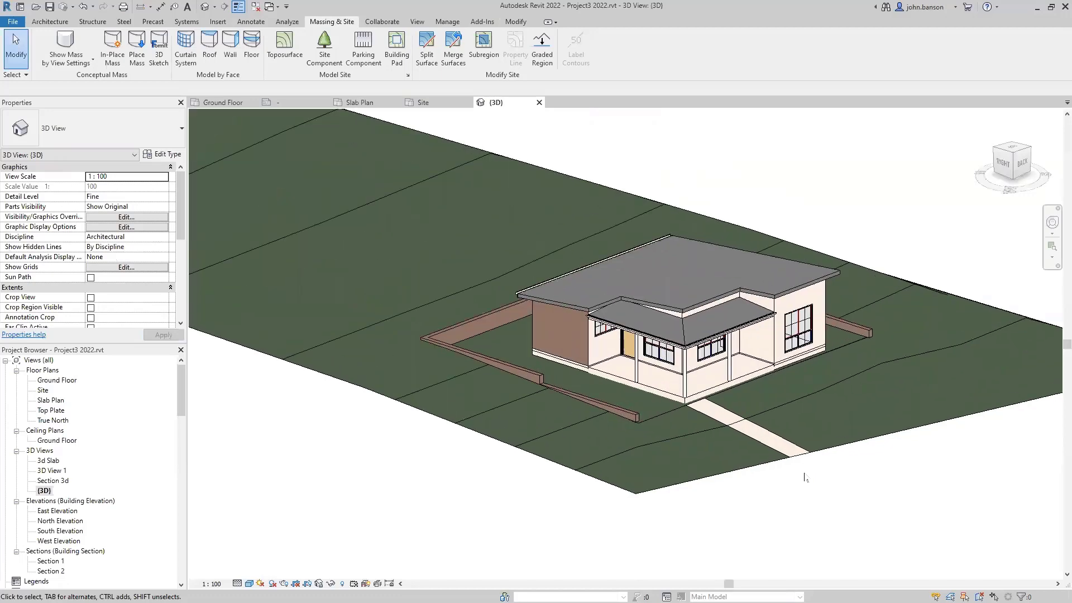
{"action": "scroll", "coordinate": [804, 476], "scroll_direction": "up", "scroll_amount": 5}
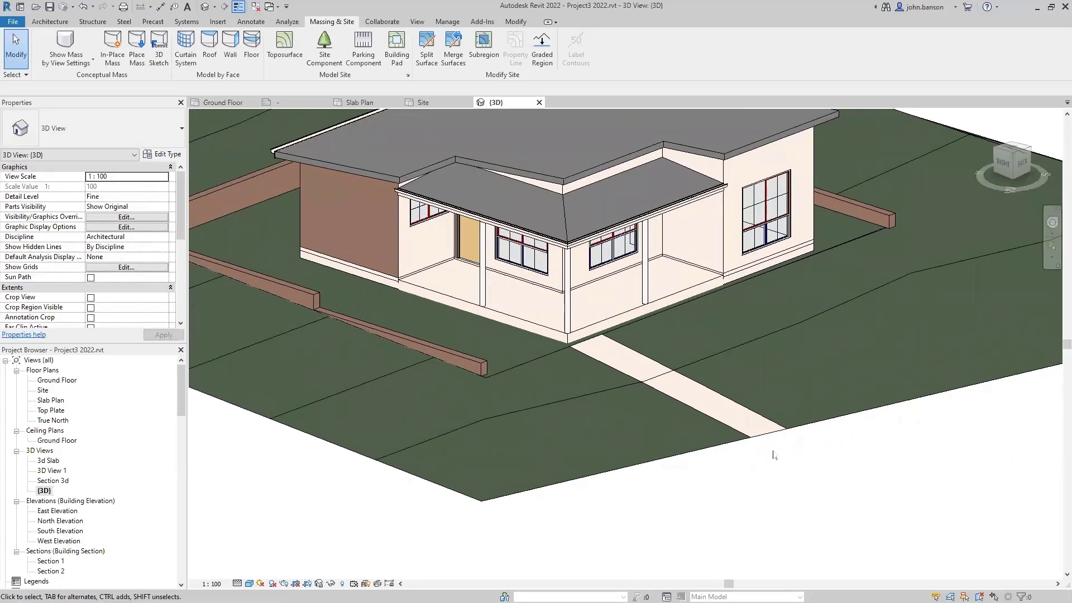
{"action": "scroll", "coordinate": [775, 449], "scroll_direction": "down", "scroll_amount": 3}
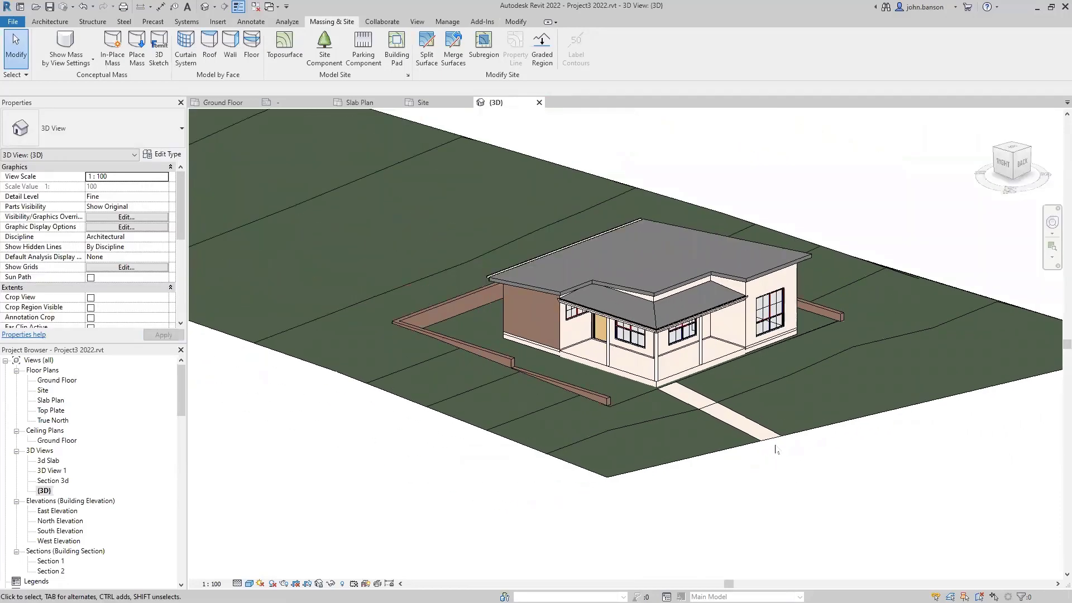
{"action": "left_click", "coordinate": [539, 102]}
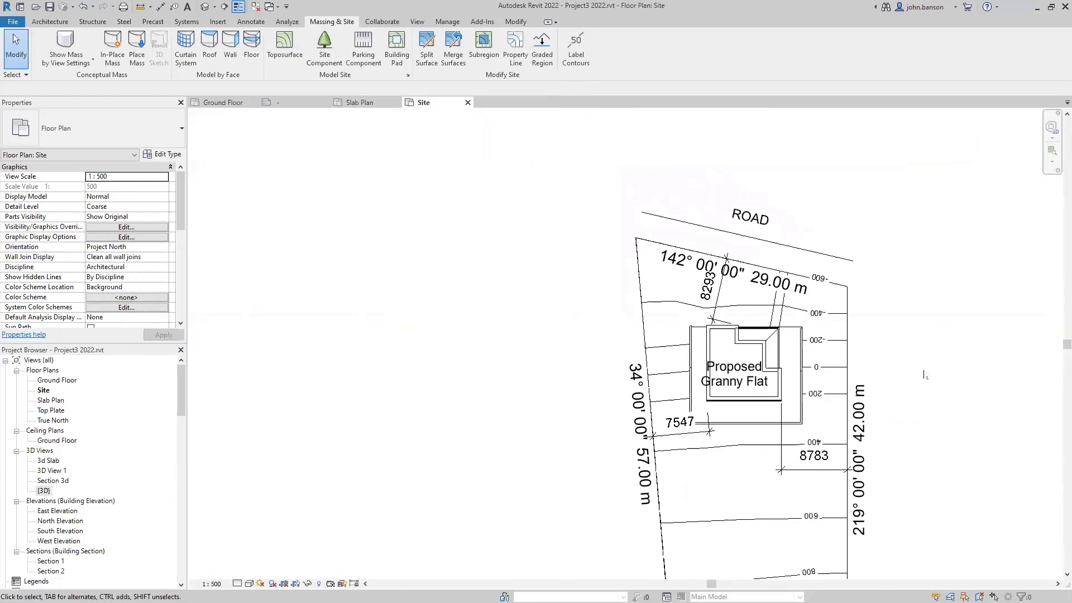
- Close the Site and Slab Plan views, leaving Ground Floor open
{"action": "mouse_move", "coordinate": [924, 376]}
{"action": "middle_mouse_down"}
{"action": "mouse_move", "coordinate": [636, 276]}
{"action": "mouse_move", "coordinate": [680, 292]}
{"action": "mouse_move", "coordinate": [680, 277]}
{"action": "middle_mouse_up"}
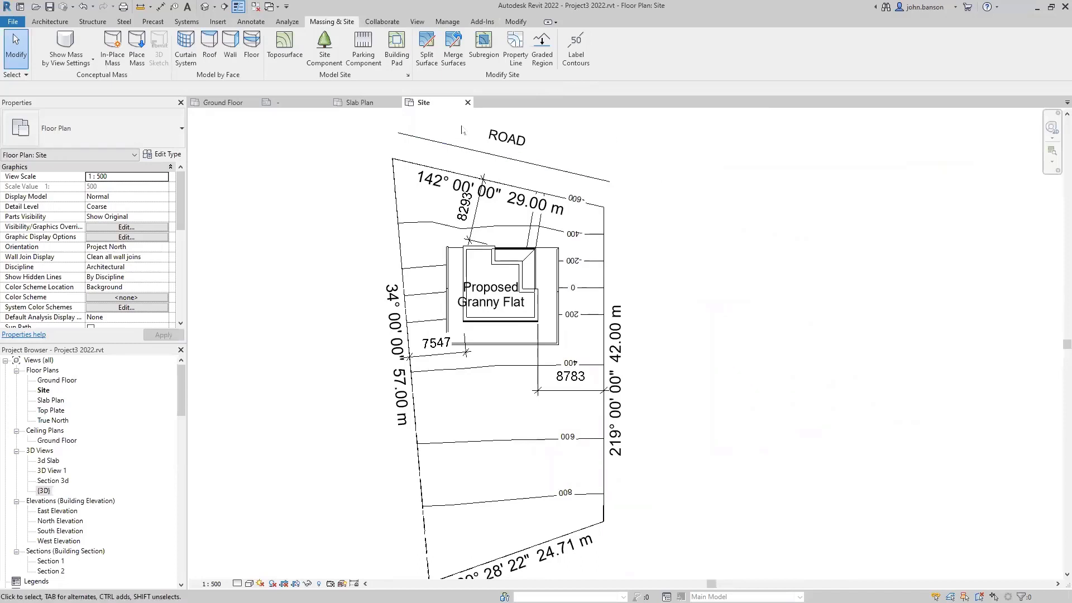
{"action": "left_click", "coordinate": [468, 103]}
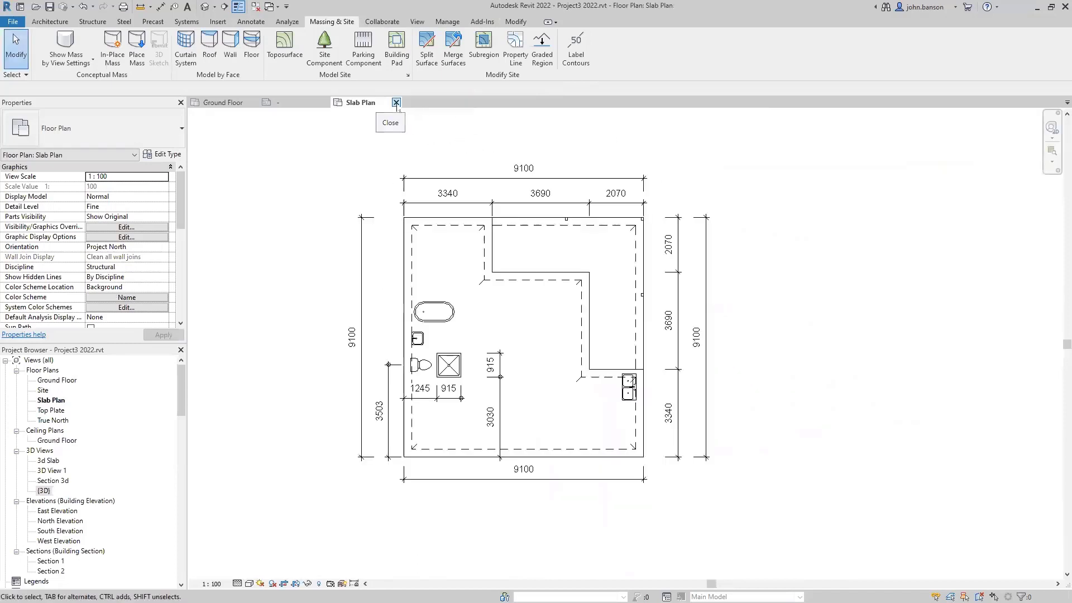
{"action": "left_click", "coordinate": [394, 103]}
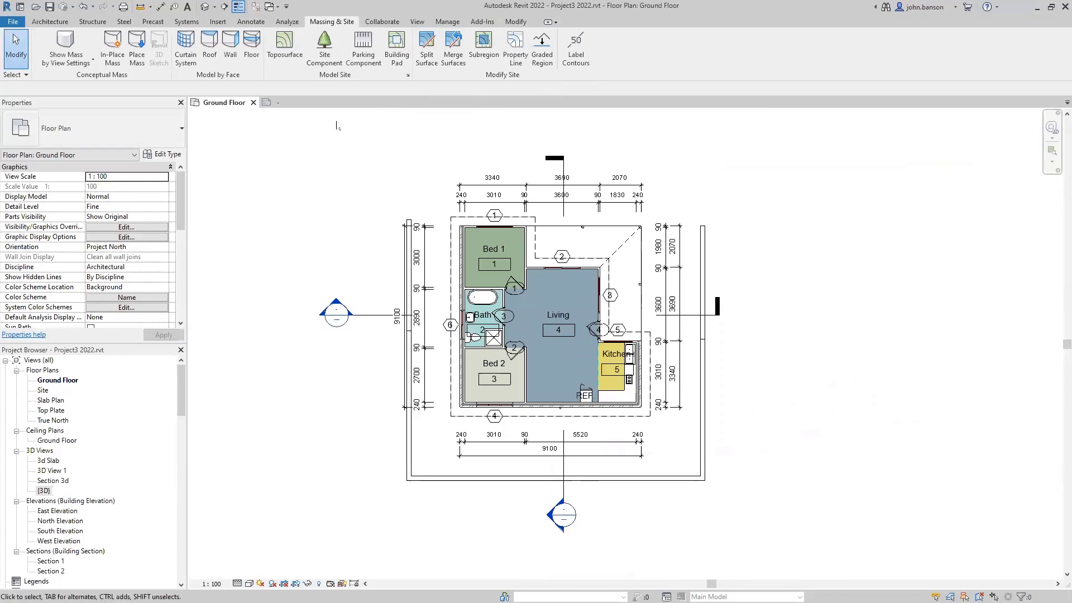
- Close the leftover view, open and centre the East Elevation, then open the True North floor plan
{"action": "left_click", "coordinate": [329, 103]}
{"action": "double_click", "coordinate": [58, 511]}
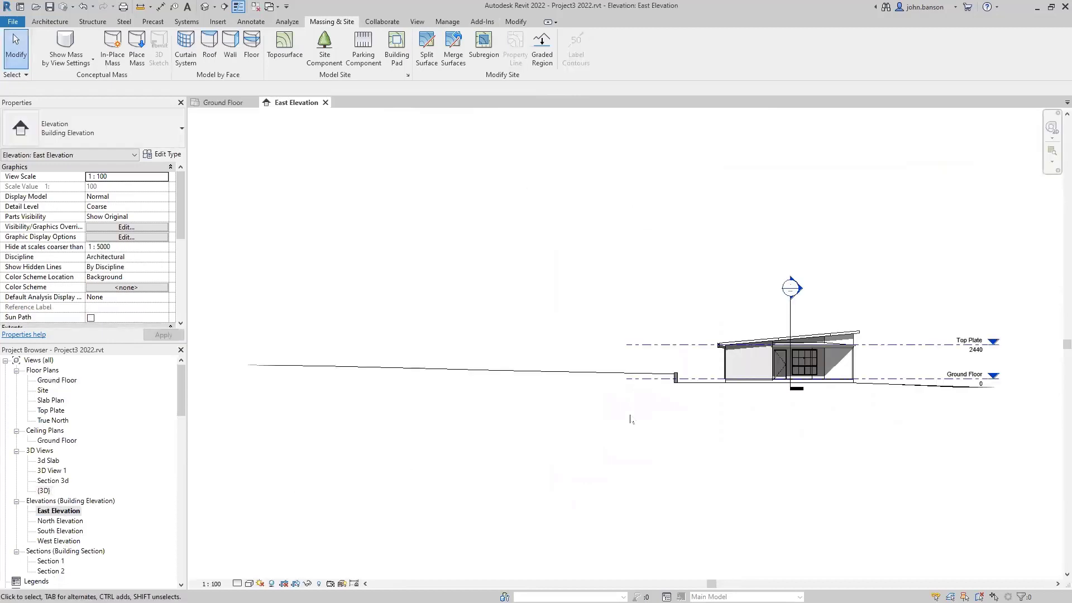
{"action": "middle_click_drag", "start_coordinate": [652, 418], "coordinate": [501, 411]}
{"action": "middle_click_drag", "start_coordinate": [691, 448], "coordinate": [654, 443]}
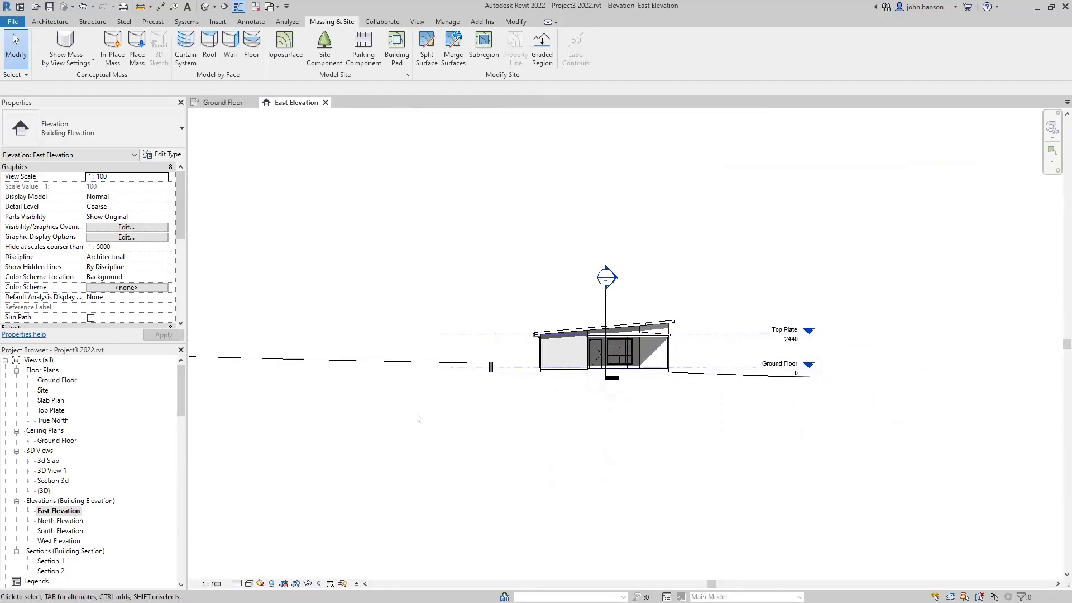
{"action": "double_click", "coordinate": [49, 421]}
{"action": "scroll", "coordinate": [456, 406], "scroll_direction": "down", "scroll_amount": 5}
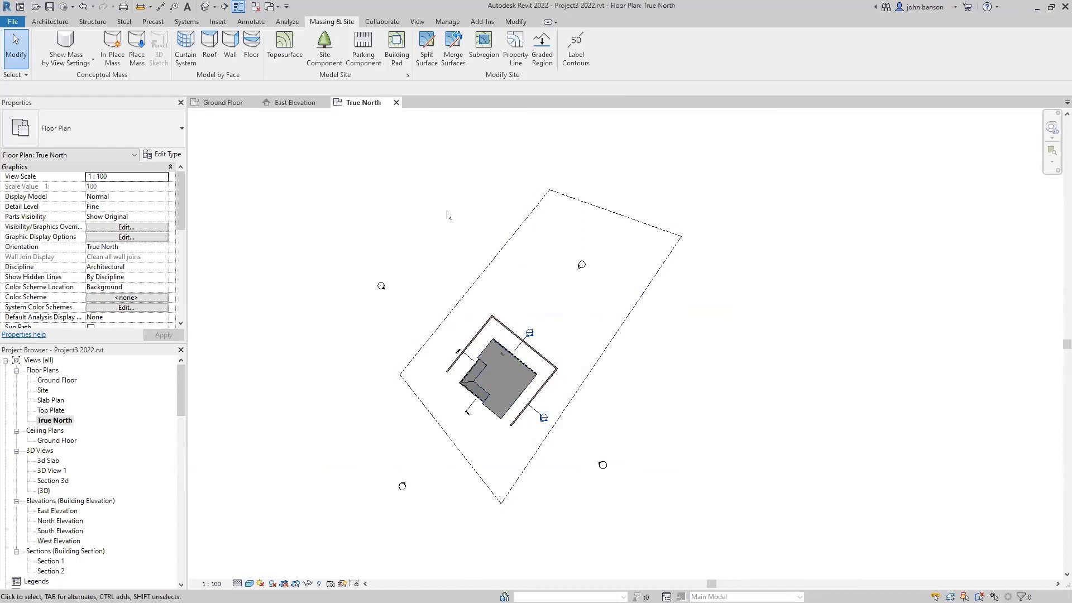
- Place a North Arrow (AUS) annotation symbol to the right of the True North site
{"action": "left_click", "coordinate": [250, 21]}
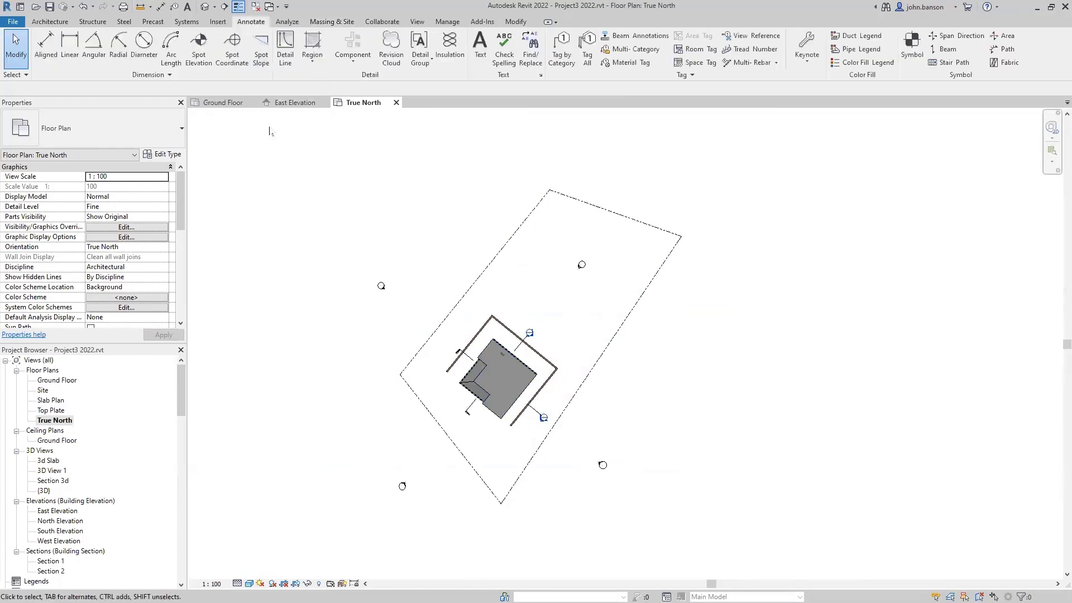
{"action": "left_click", "coordinate": [912, 49]}
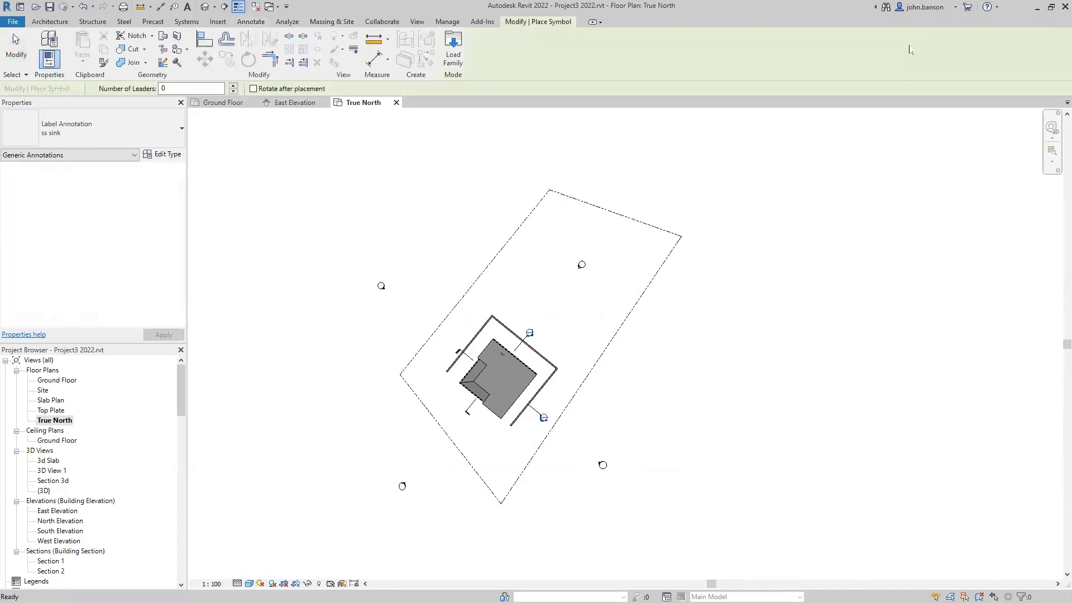
{"action": "left_click", "coordinate": [134, 141]}
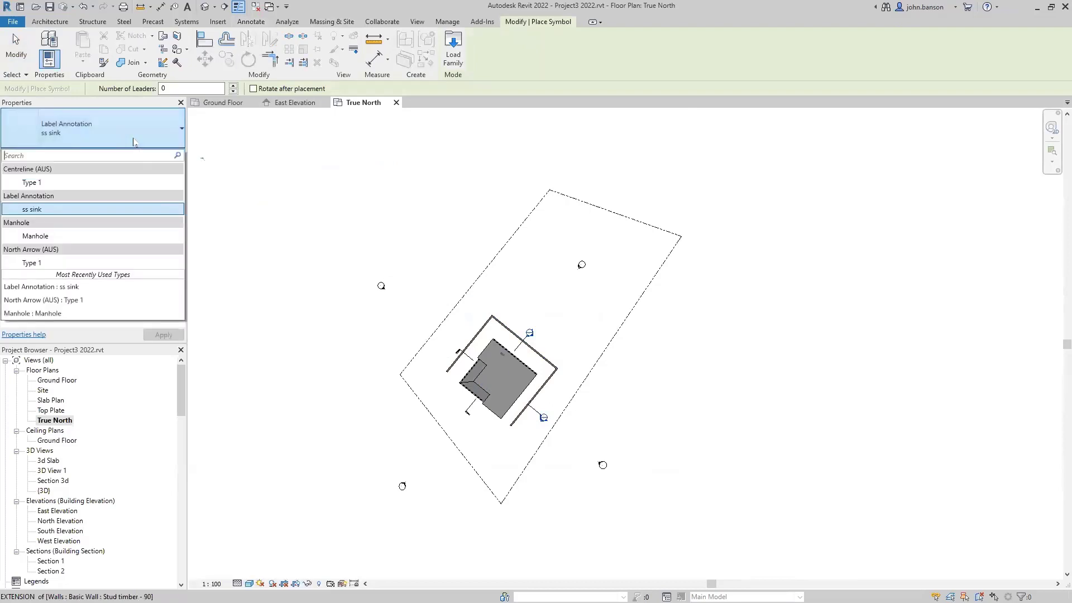
{"action": "left_click", "coordinate": [68, 263]}
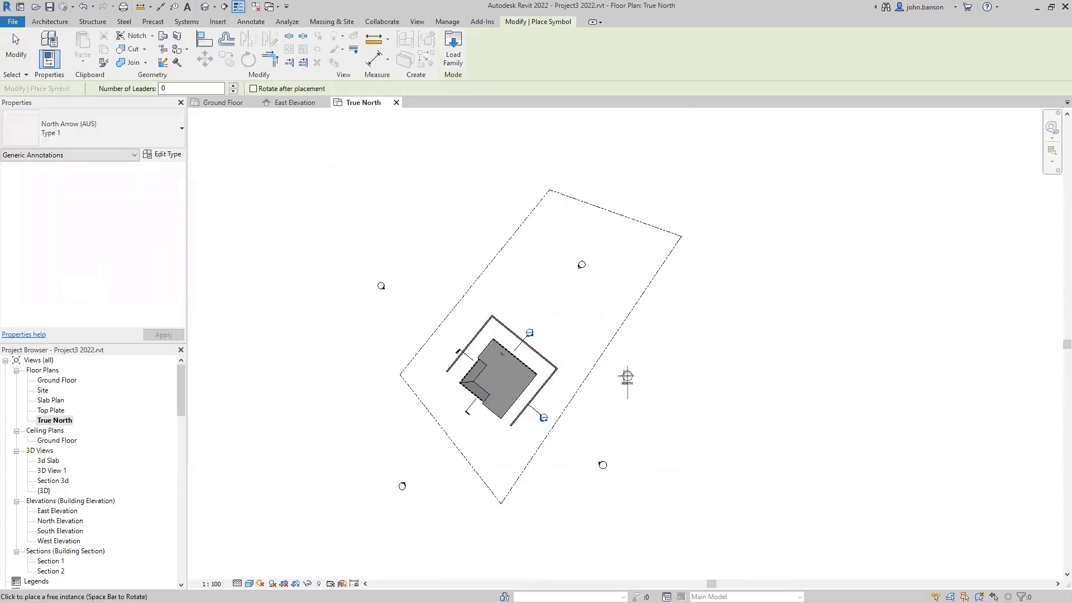
{"action": "left_click", "coordinate": [641, 413]}
{"action": "scroll", "coordinate": [640, 414], "scroll_direction": "up", "scroll_amount": 3}
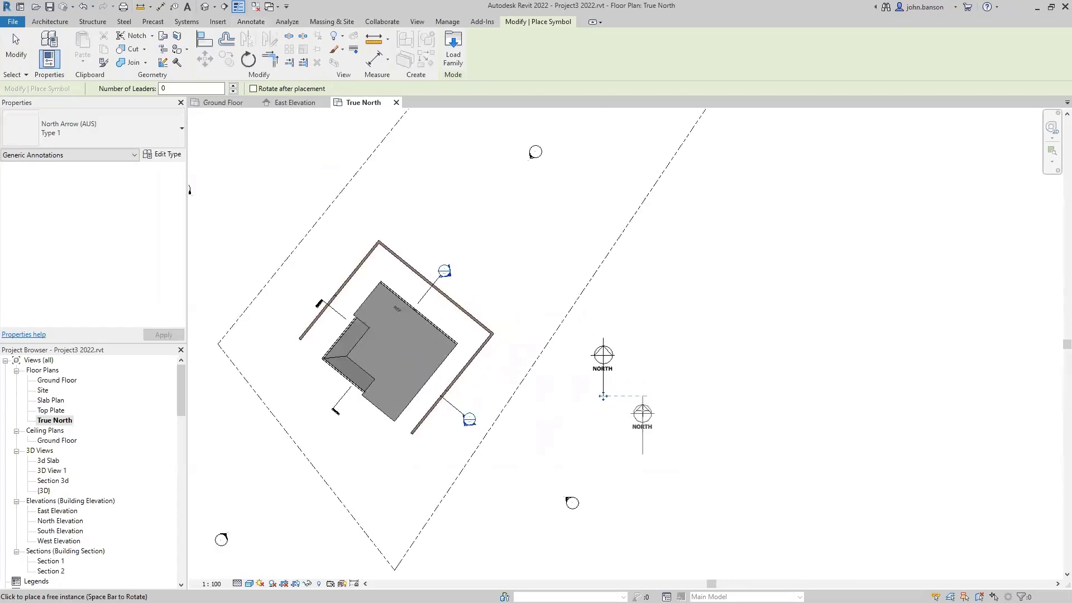
{"action": "key", "text": "Escape"}
{"action": "key", "text": "Escape"}
- Select the placed north arrow, then return to the Ground Floor plan
{"action": "scroll", "coordinate": [614, 380], "scroll_direction": "up", "scroll_amount": 4}
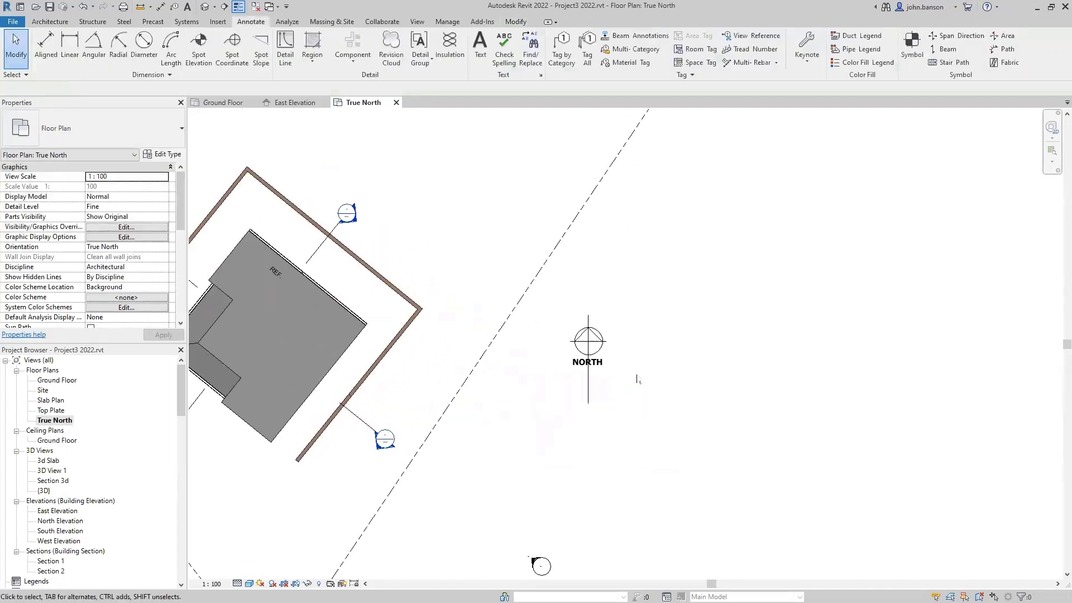
{"action": "left_click", "coordinate": [597, 367]}
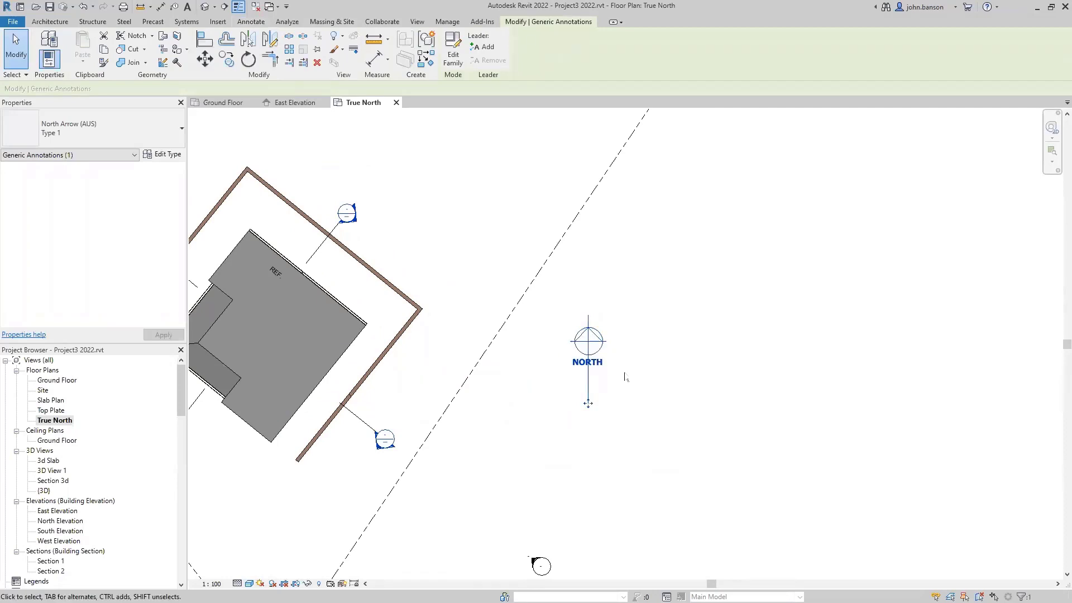
{"action": "key", "text": "Escape"}
{"action": "scroll", "coordinate": [625, 373], "scroll_direction": "down", "scroll_amount": 3}
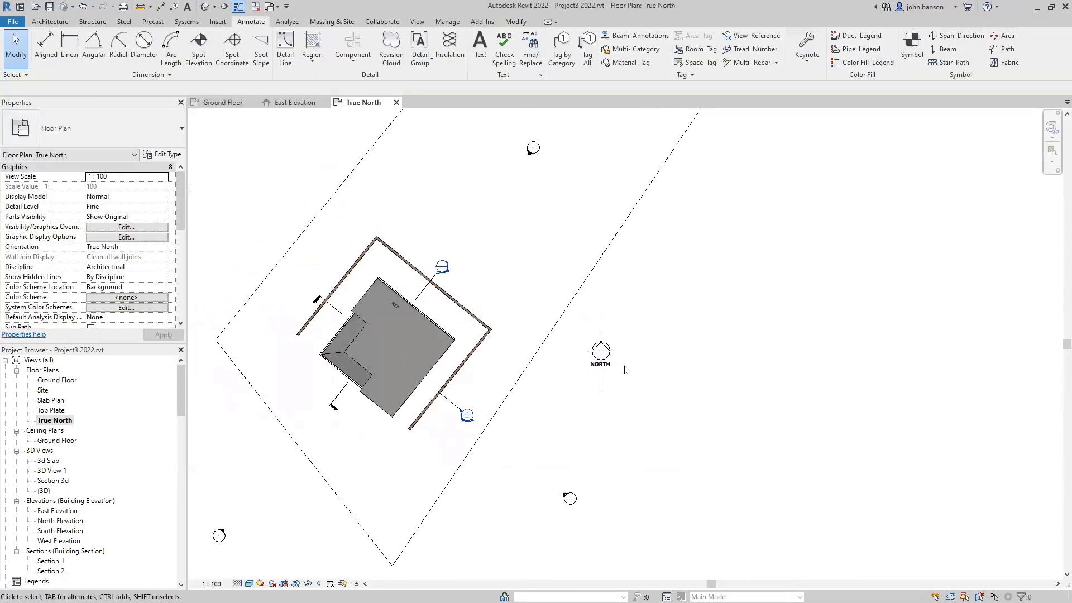
{"action": "left_click", "coordinate": [221, 106]}
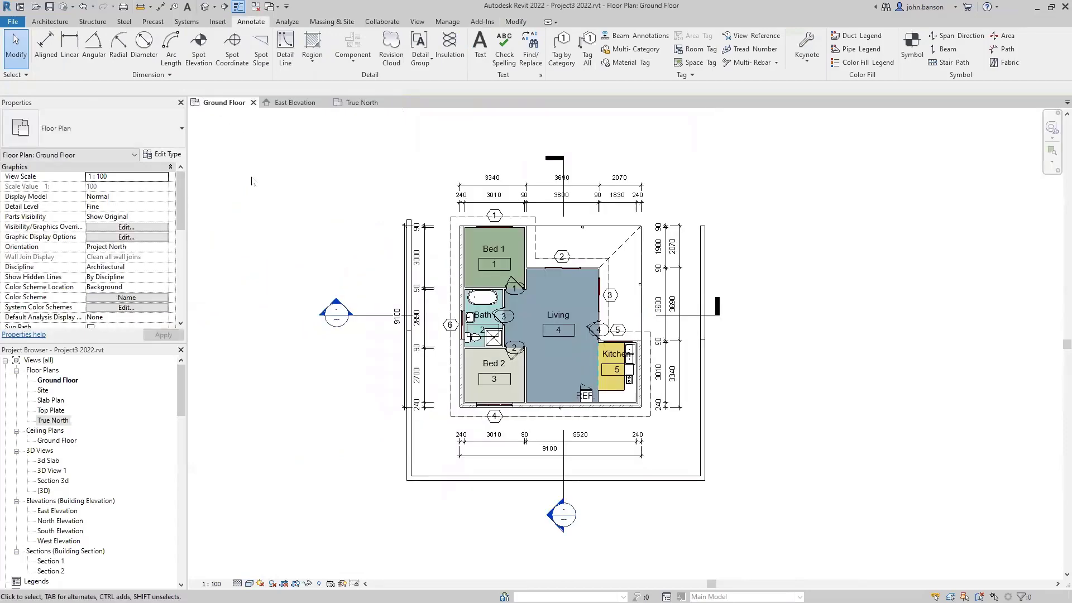
- Paste the north arrow Aligned to Current View into Ground Floor and place it right of the plan
{"action": "scroll", "coordinate": [254, 180], "scroll_direction": "down", "scroll_amount": 2}
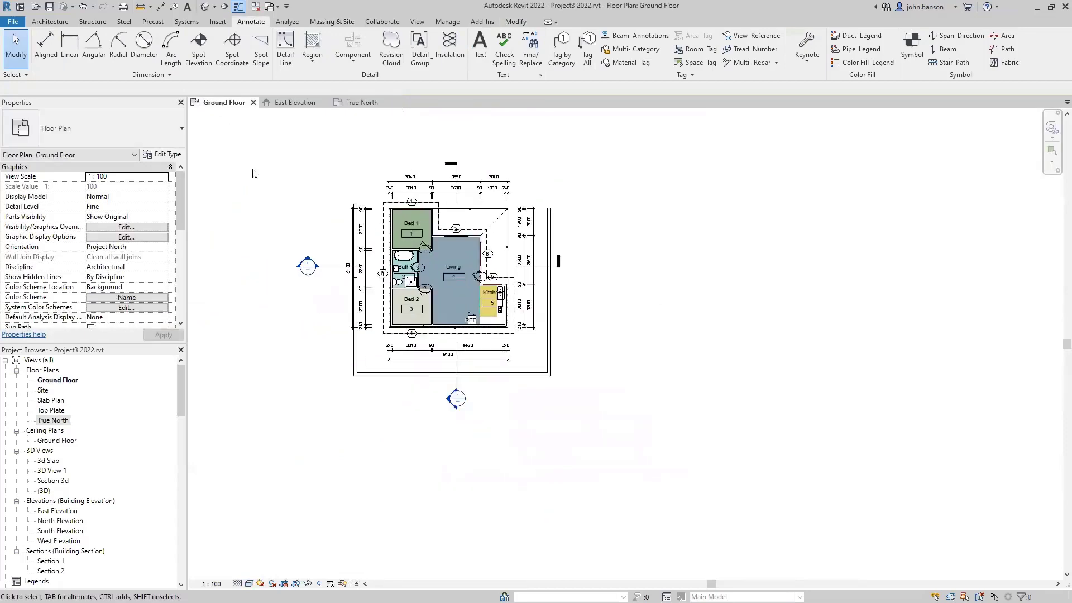
{"action": "left_click", "coordinate": [516, 22]}
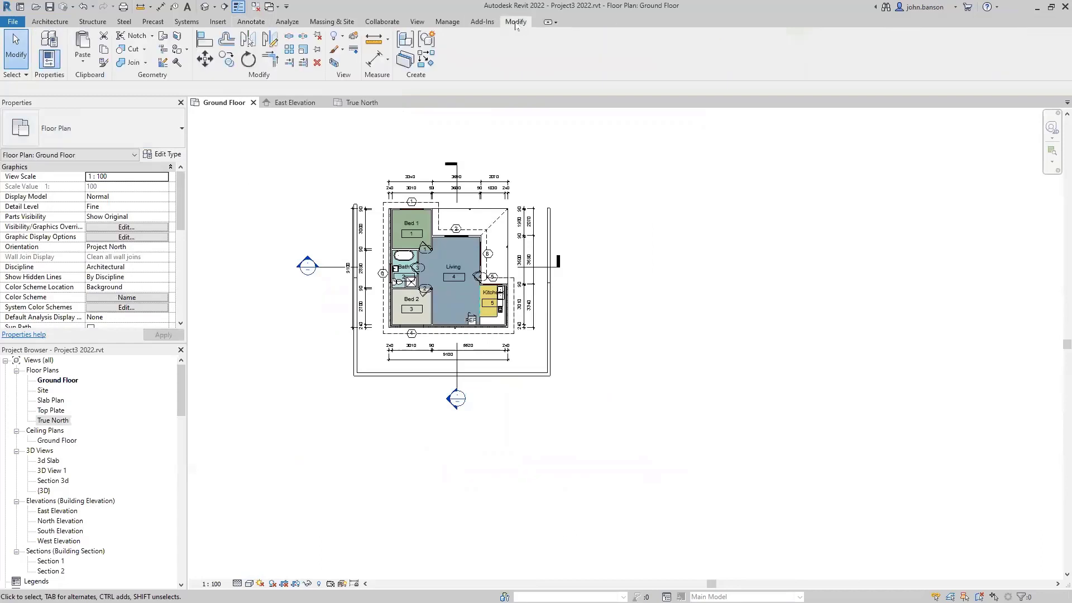
{"action": "left_click", "coordinate": [81, 62]}
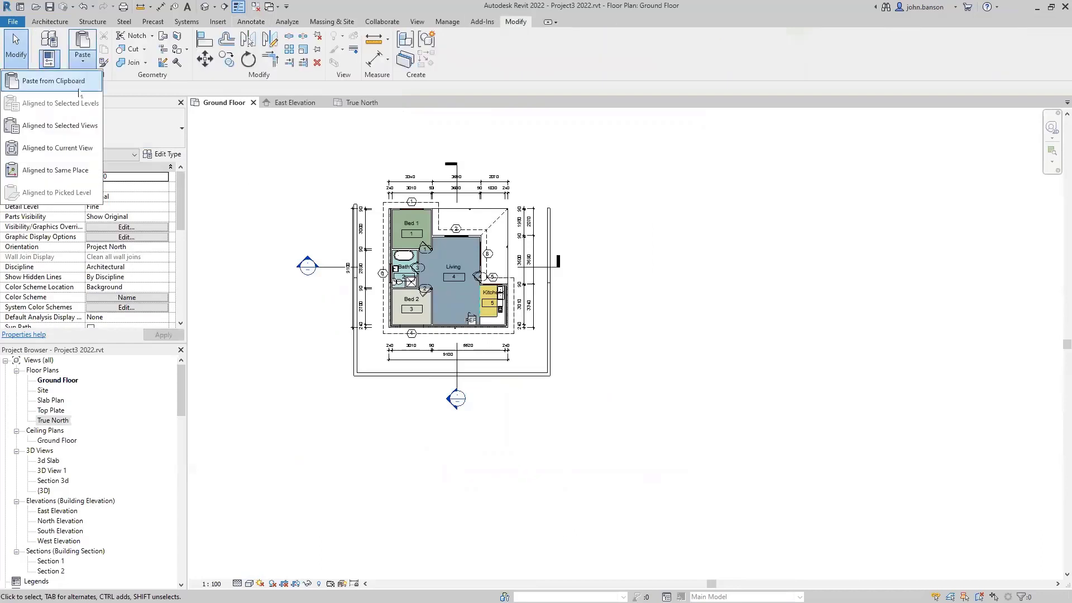
{"action": "left_click", "coordinate": [70, 155]}
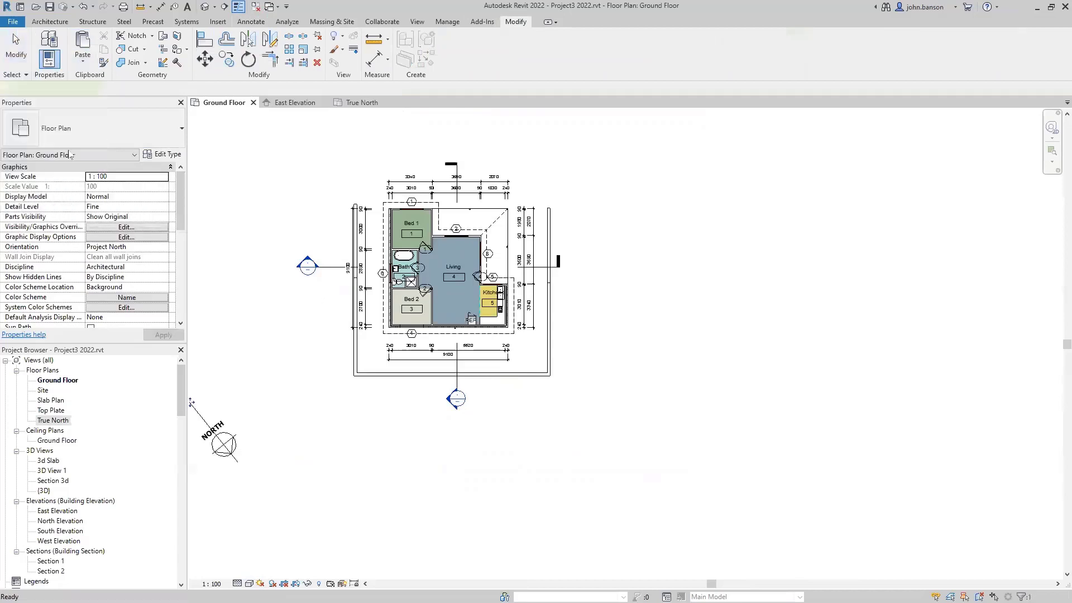
{"action": "middle_click_drag", "start_coordinate": [339, 456], "coordinate": [415, 454]}
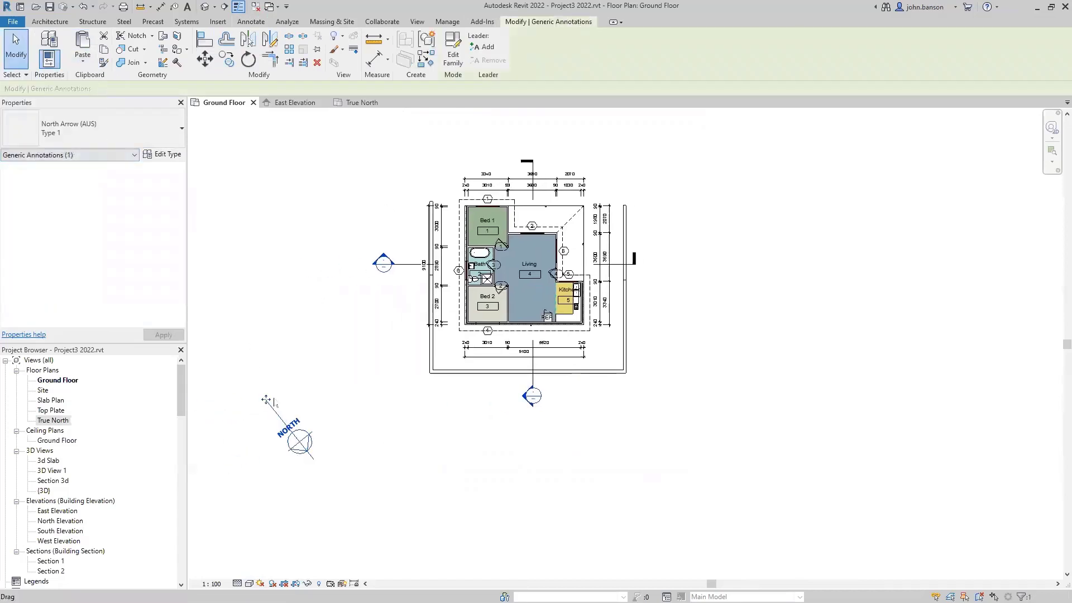
{"action": "left_click_drag", "start_coordinate": [266, 400], "coordinate": [648, 324]}
{"action": "left_click", "coordinate": [611, 419]}
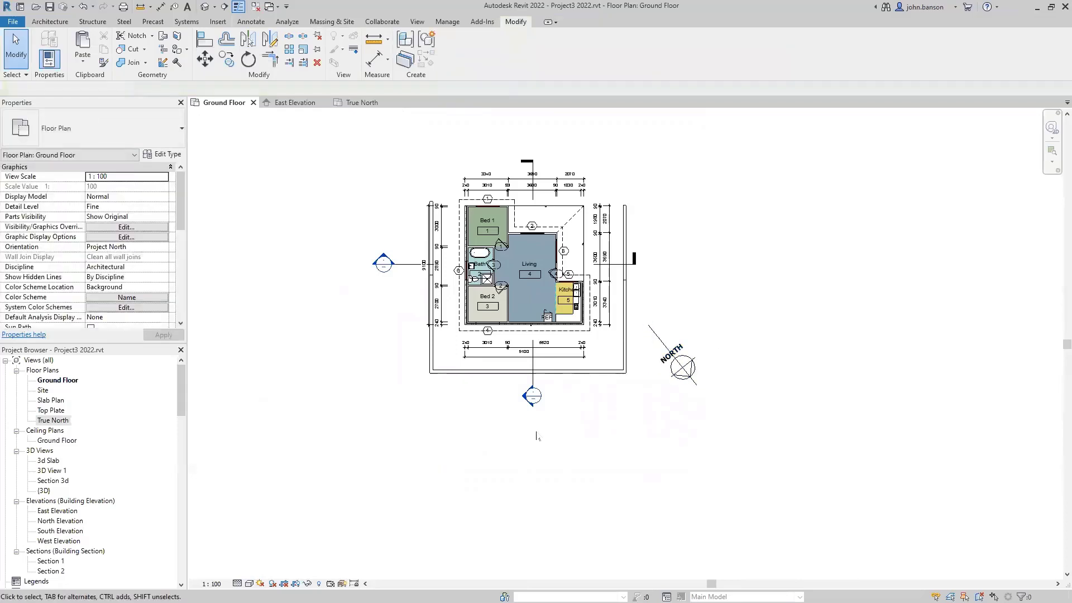
- Reopen the Site plan, paste the north arrow there beside the site, then return to East Elevation
{"action": "double_click", "coordinate": [41, 390]}
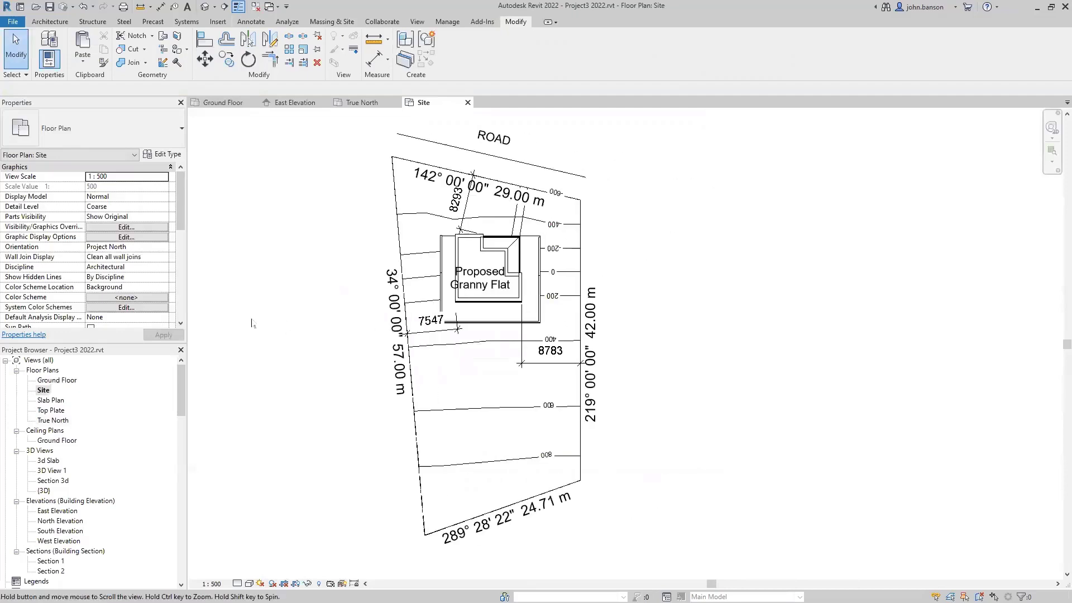
{"action": "left_click", "coordinate": [83, 60]}
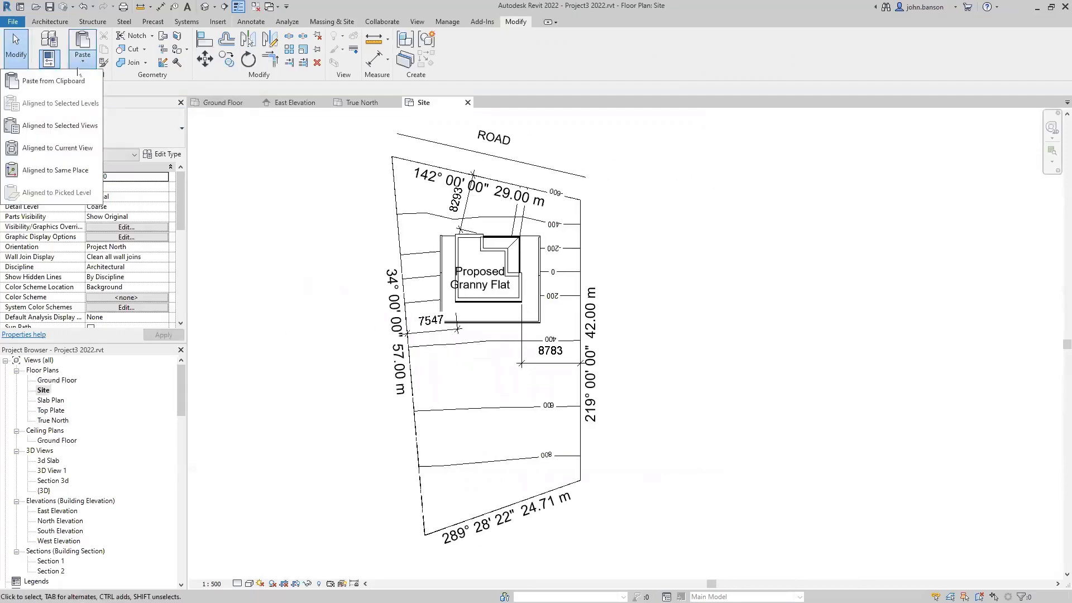
{"action": "left_click", "coordinate": [75, 156]}
{"action": "scroll", "coordinate": [309, 330], "scroll_direction": "down", "scroll_amount": 2}
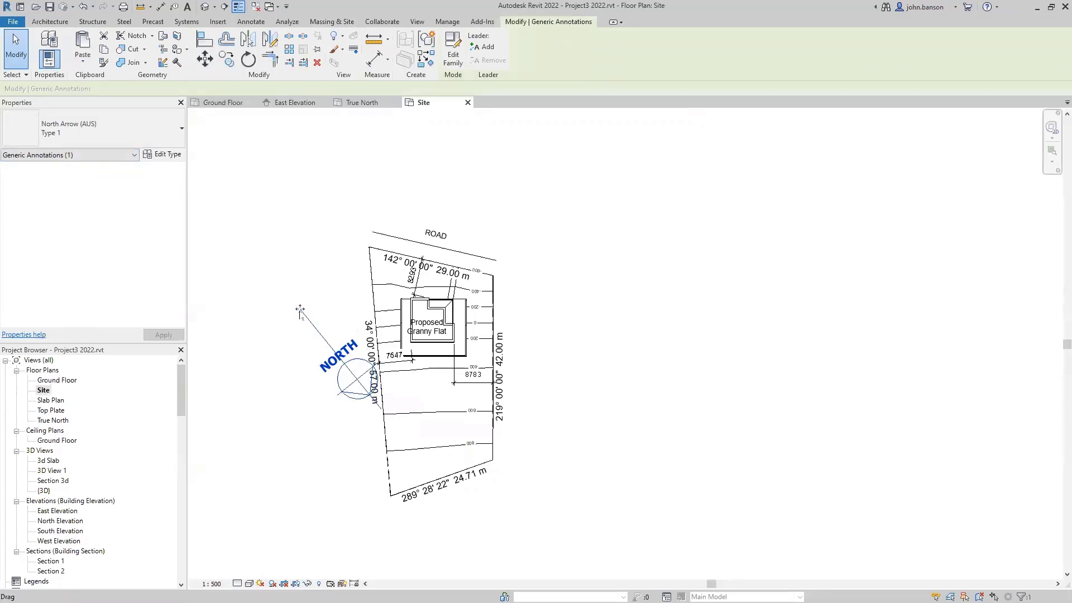
{"action": "mouse_move", "coordinate": [300, 310]}
{"action": "left_mouse_down"}
{"action": "mouse_move", "coordinate": [522, 316]}
{"action": "mouse_move", "coordinate": [525, 333]}
{"action": "left_mouse_up"}
{"action": "left_click", "coordinate": [659, 495]}
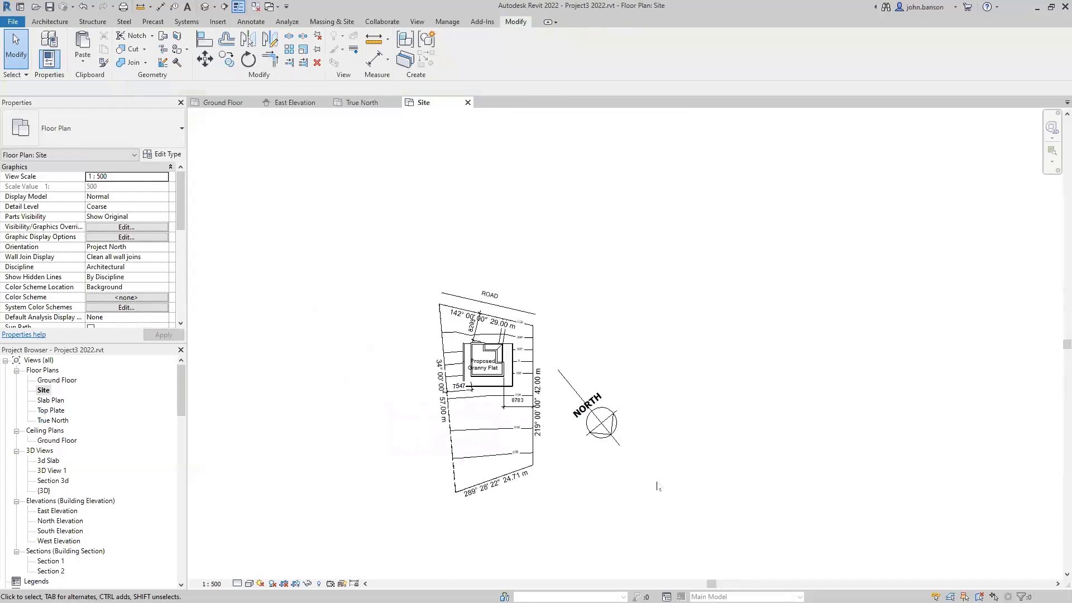
{"action": "scroll", "coordinate": [624, 481], "scroll_direction": "up", "scroll_amount": 1}
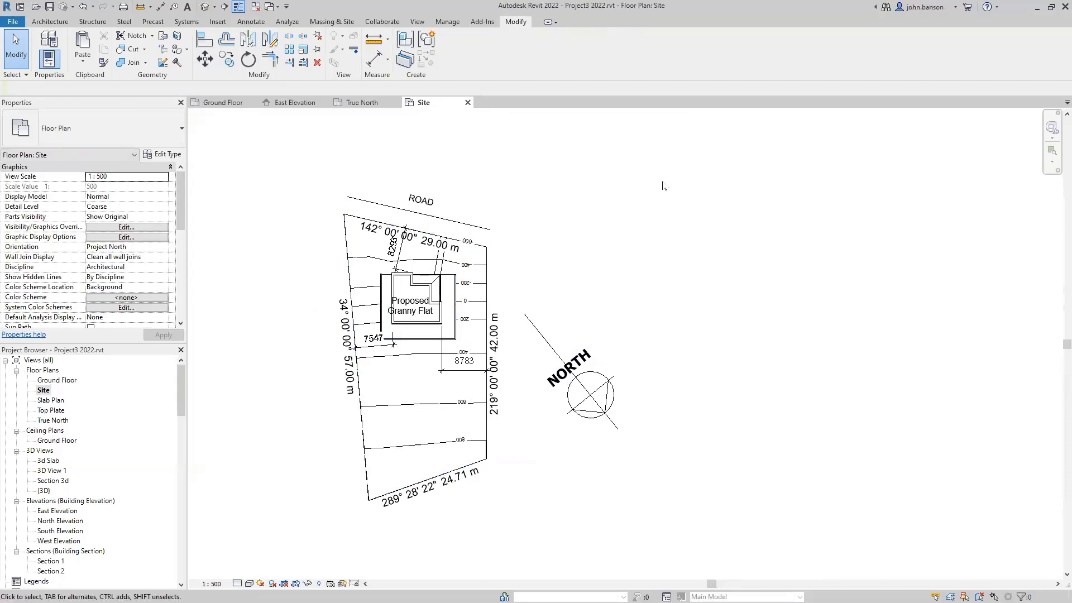
{"action": "left_click", "coordinate": [294, 103]}
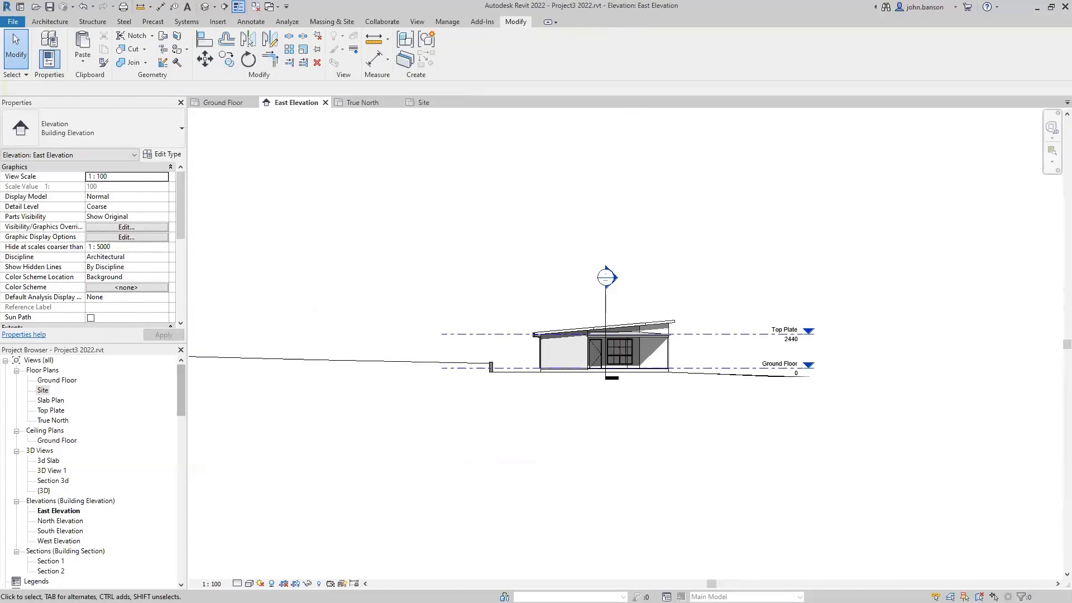
- Set the East Elevation's Title on Sheet property to 'NW ELEVATION' and reframe the elevation
{"action": "left_click", "coordinate": [54, 512]}
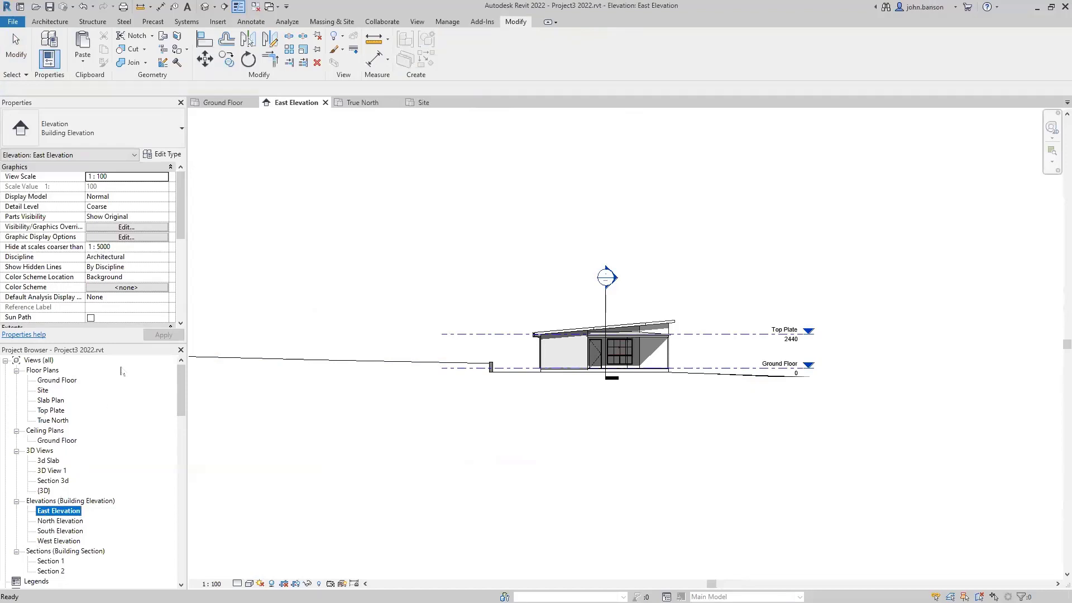
{"action": "left_click_drag", "start_coordinate": [181, 239], "coordinate": [187, 322]}
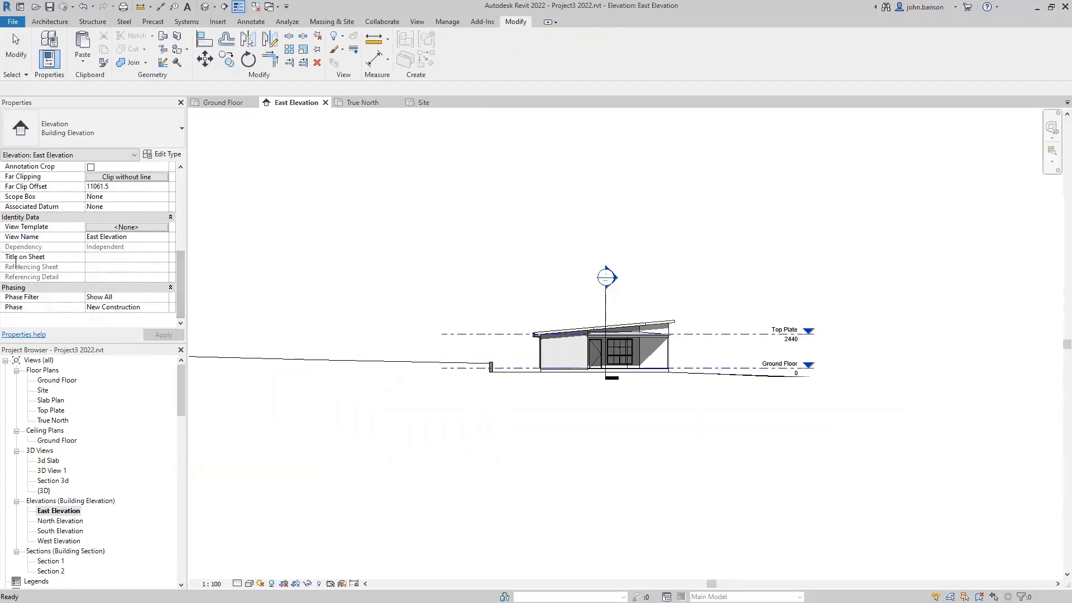
{"action": "left_click", "coordinate": [95, 257]}
{"action": "type", "text": "NW ELEVATION"}
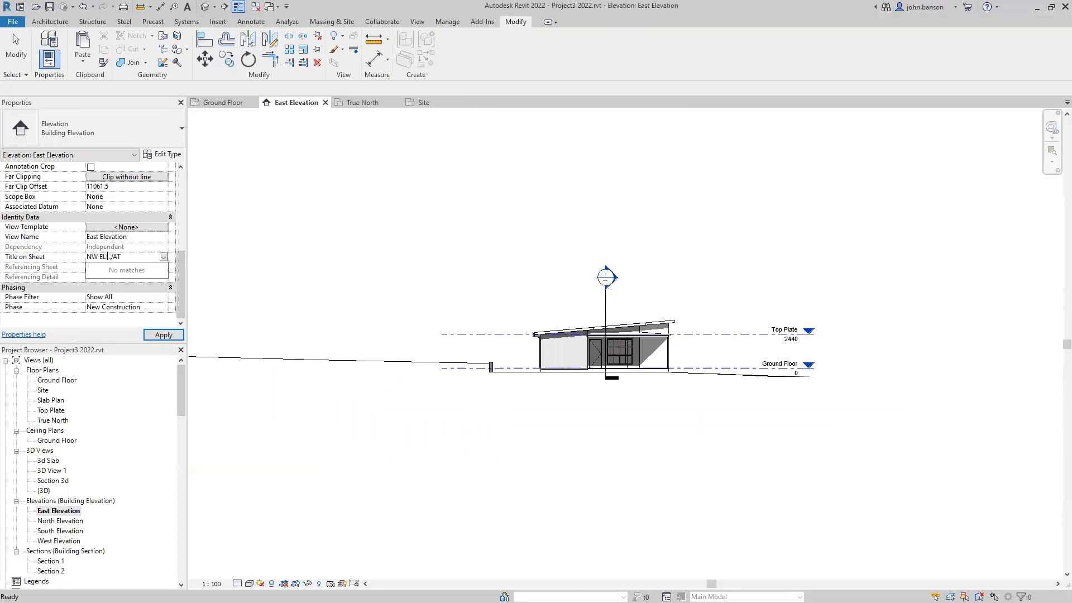
{"action": "left_click", "coordinate": [304, 284]}
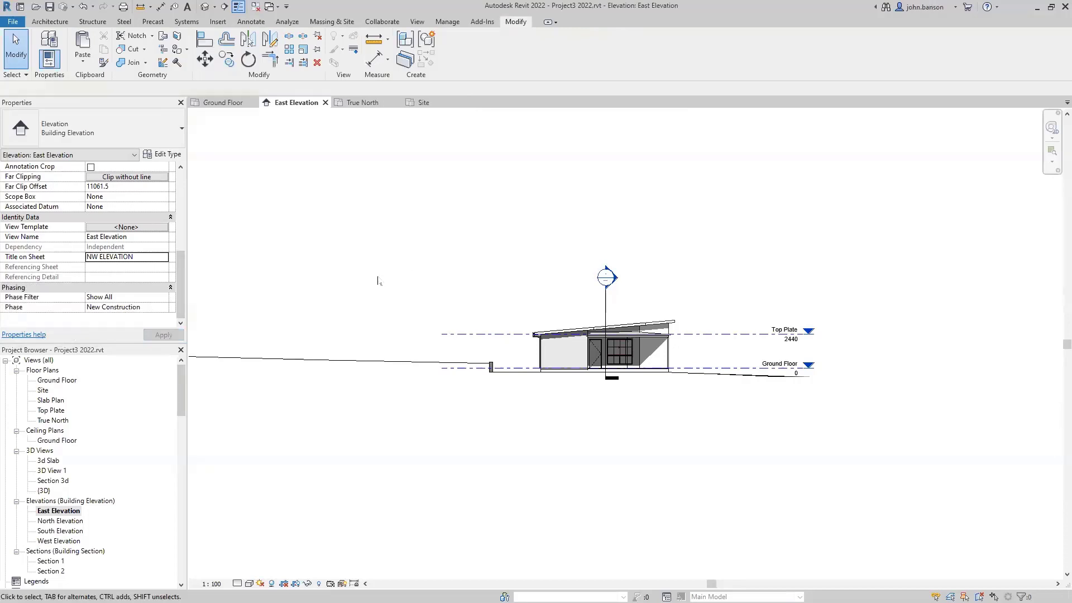
{"action": "middle_click_drag", "start_coordinate": [433, 426], "coordinate": [548, 411]}
{"action": "scroll", "coordinate": [499, 379], "scroll_direction": "down", "scroll_amount": 2}
{"action": "scroll", "coordinate": [499, 378], "scroll_direction": "down", "scroll_amount": 1}
{"action": "scroll", "coordinate": [544, 414], "scroll_direction": "up", "scroll_amount": 1}
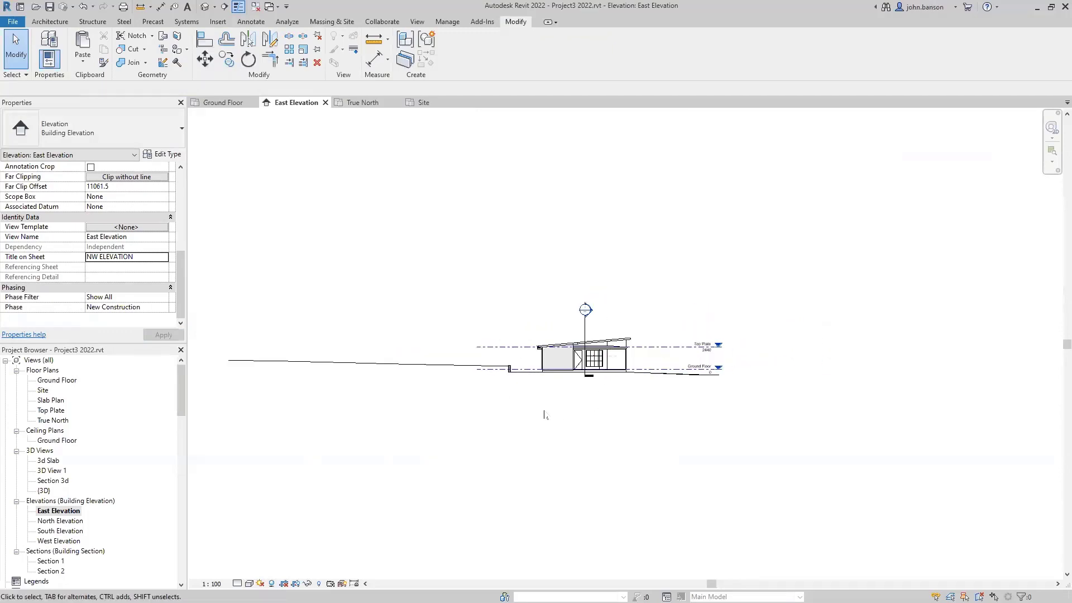
{"action": "scroll", "coordinate": [545, 415], "scroll_direction": "up", "scroll_amount": 1}
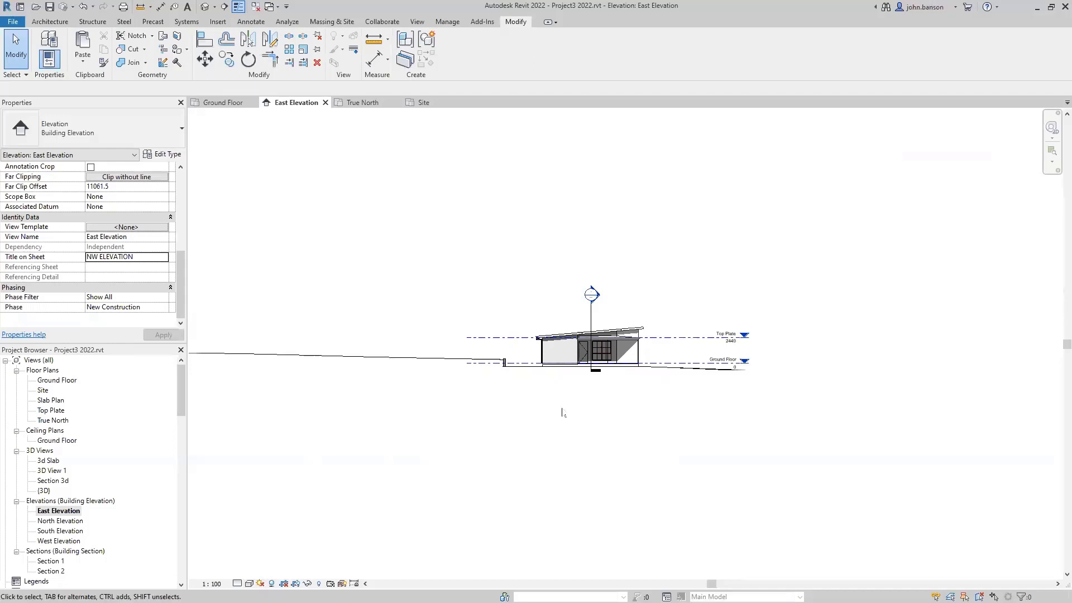
{"action": "scroll", "coordinate": [568, 401], "scroll_direction": "up", "scroll_amount": 2}
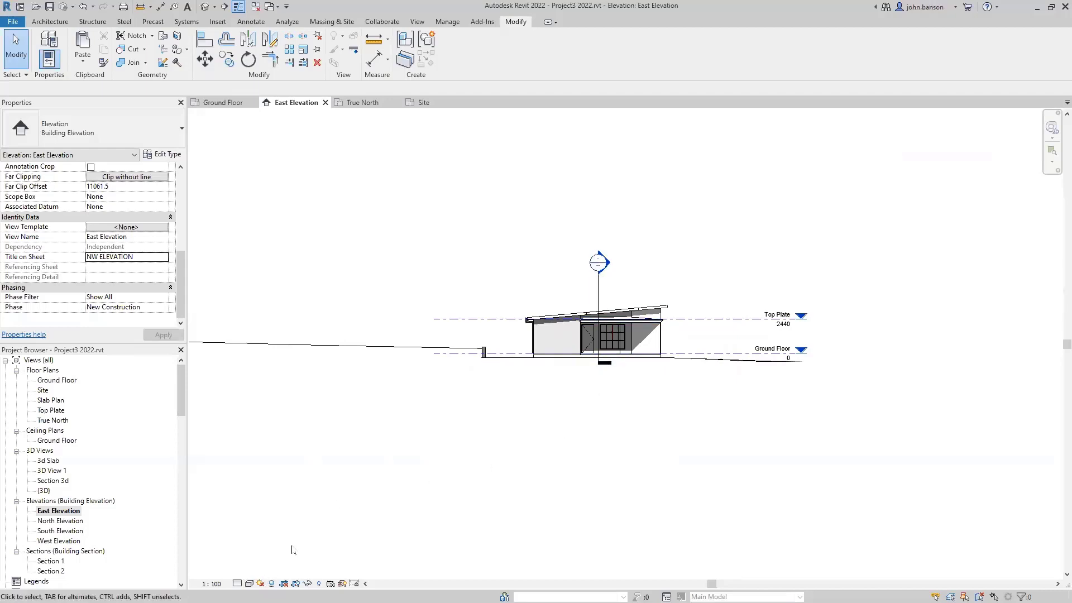
- Uncheck the Sections annotation category in the East Elevation's Visibility/Graphics (VG) settings
{"action": "key", "text": "v"}
{"action": "key", "text": "g"}
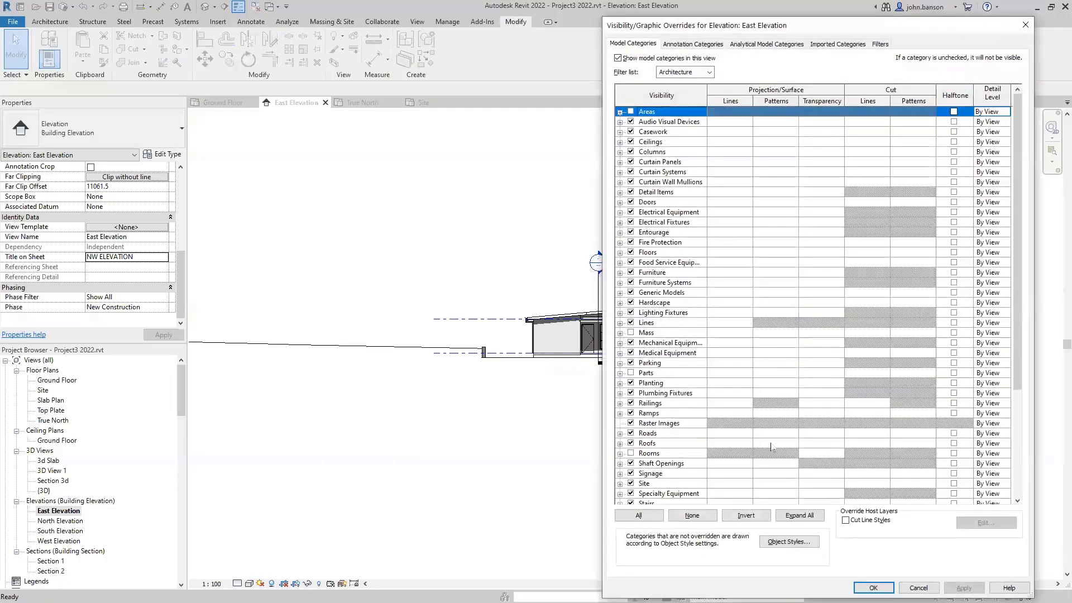
{"action": "left_click", "coordinate": [687, 45]}
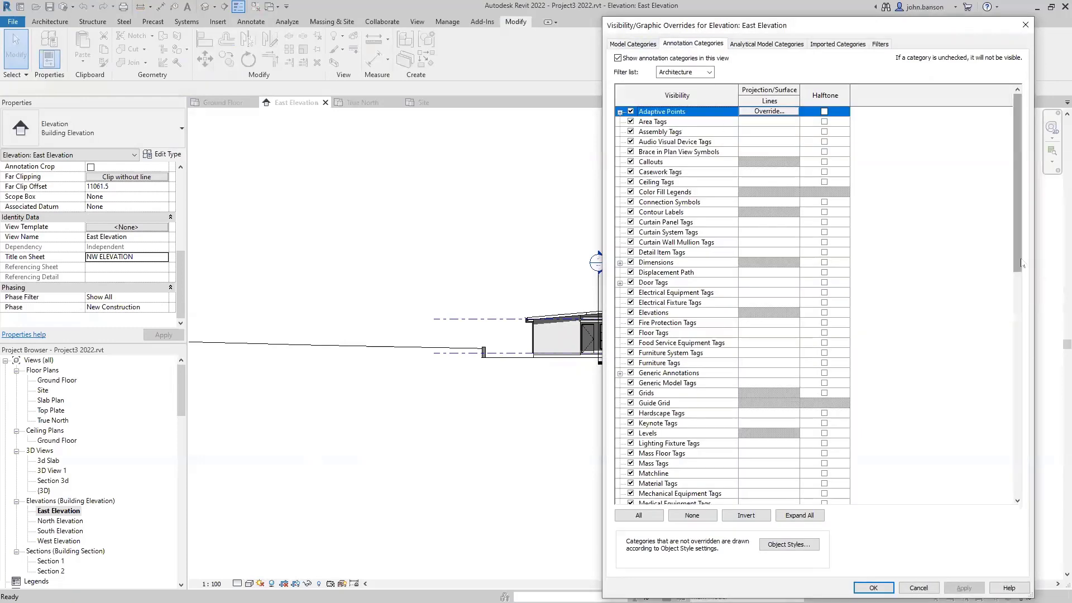
{"action": "left_click_drag", "start_coordinate": [1020, 261], "coordinate": [1020, 428]}
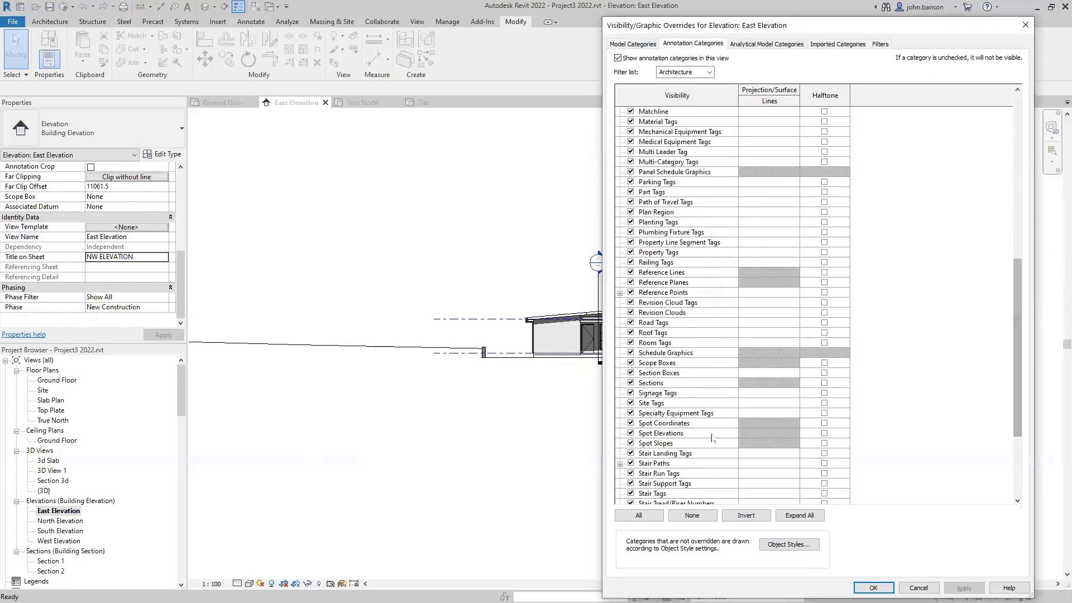
{"action": "left_click", "coordinate": [630, 383]}
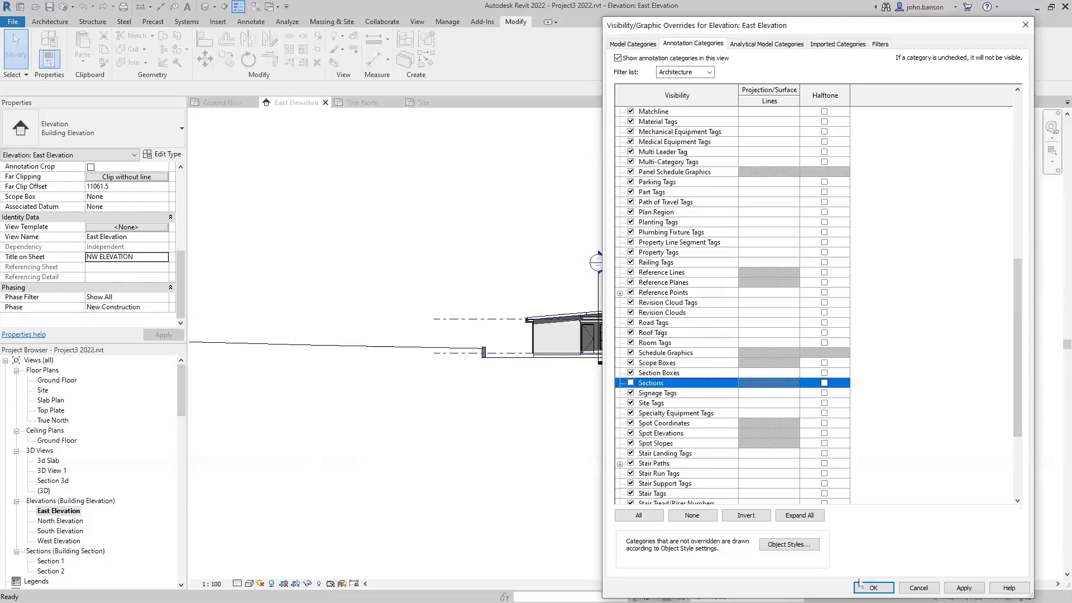
{"action": "left_click", "coordinate": [882, 587]}
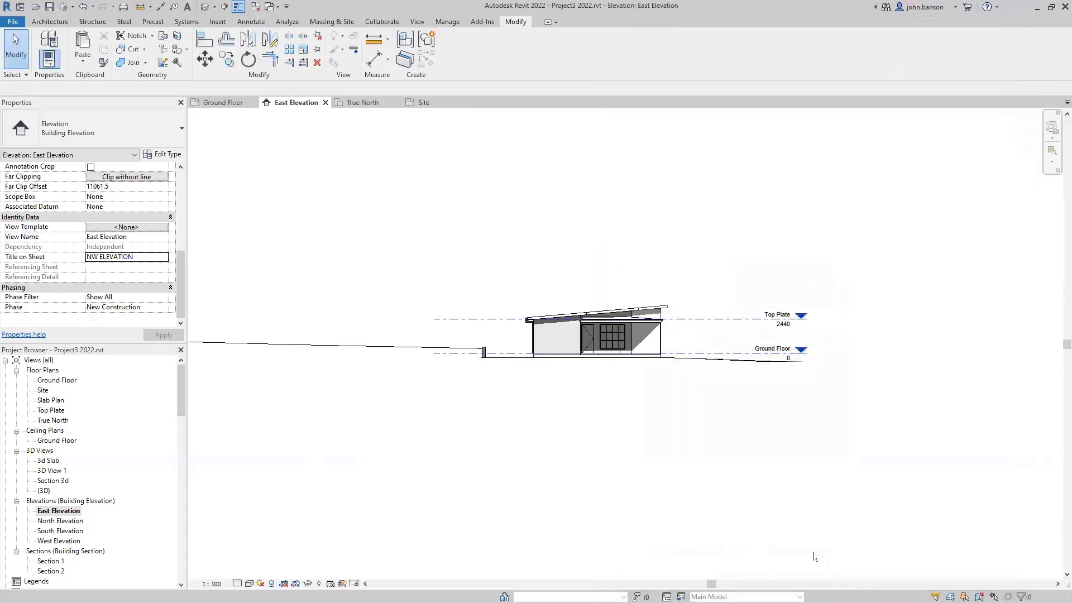
{"action": "scroll", "coordinate": [509, 423], "scroll_direction": "down", "scroll_amount": 3}
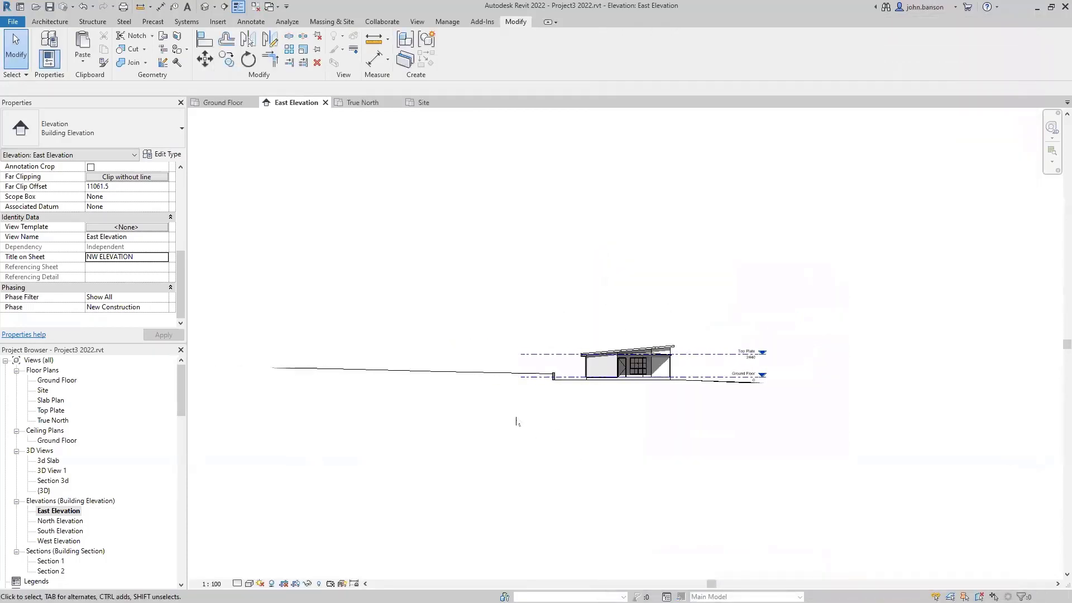
{"action": "scroll", "coordinate": [183, 222], "scroll_direction": "up", "scroll_amount": 5}
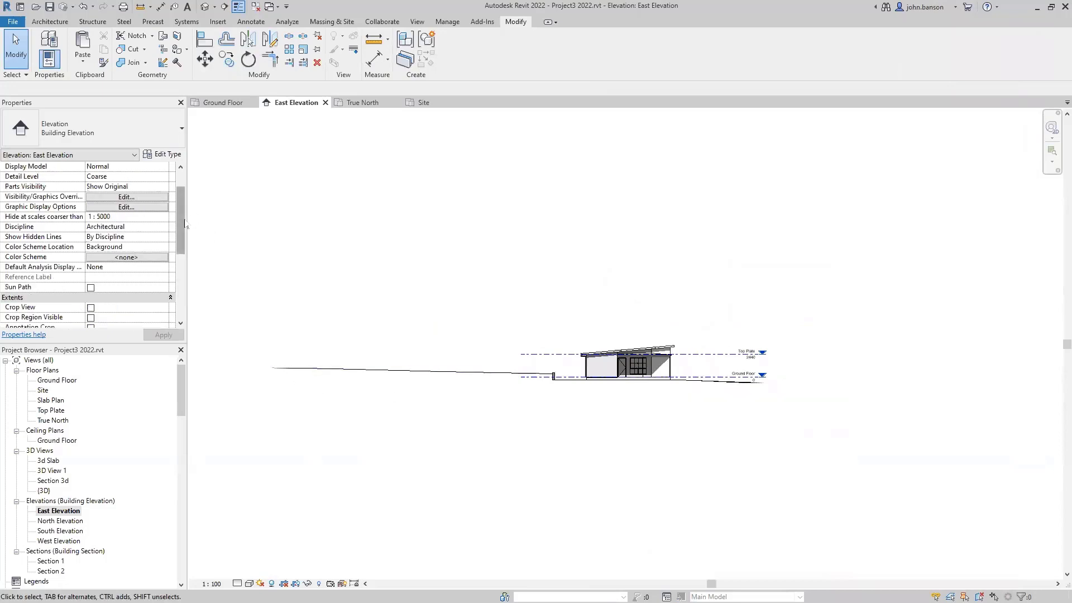
- Show the crop region and pull its left, right, bottom and top edges in around the granny flat
{"action": "left_click", "coordinate": [90, 307]}
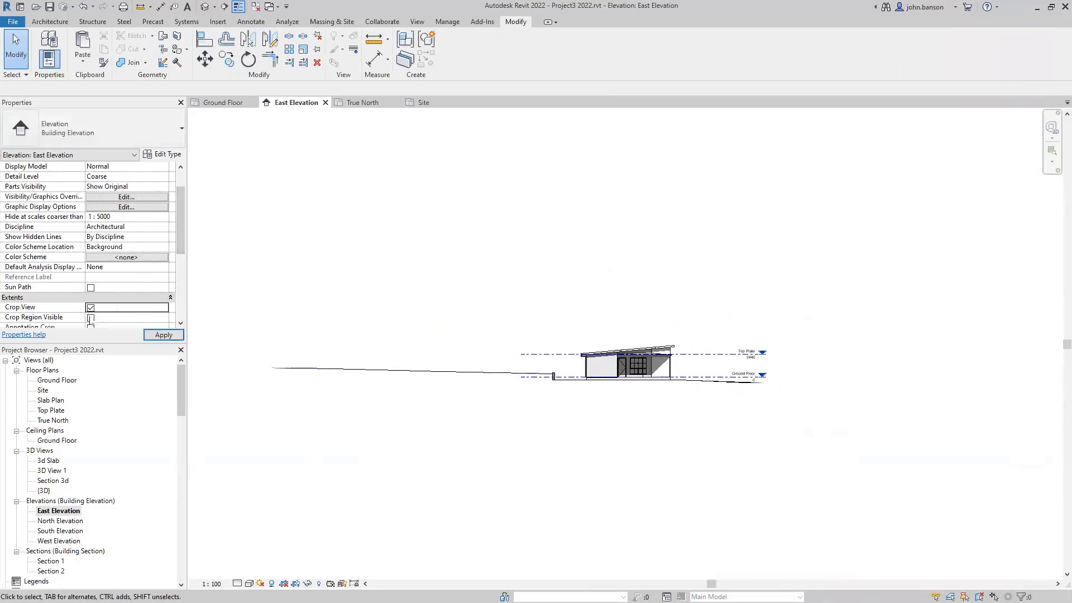
{"action": "left_click", "coordinate": [91, 318]}
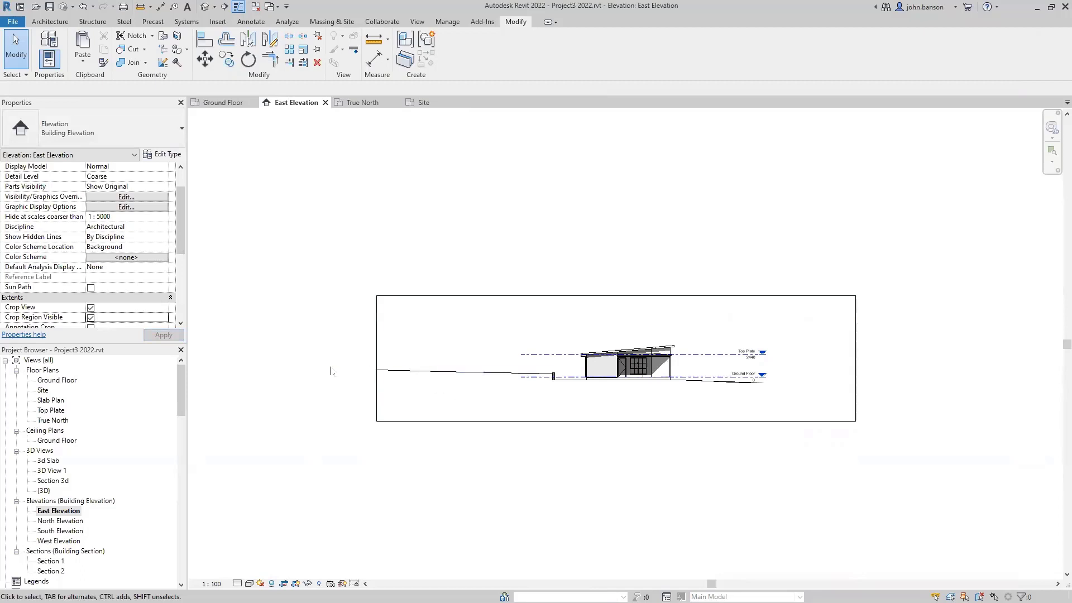
{"action": "left_click", "coordinate": [378, 392]}
{"action": "left_click_drag", "start_coordinate": [378, 360], "coordinate": [539, 359]}
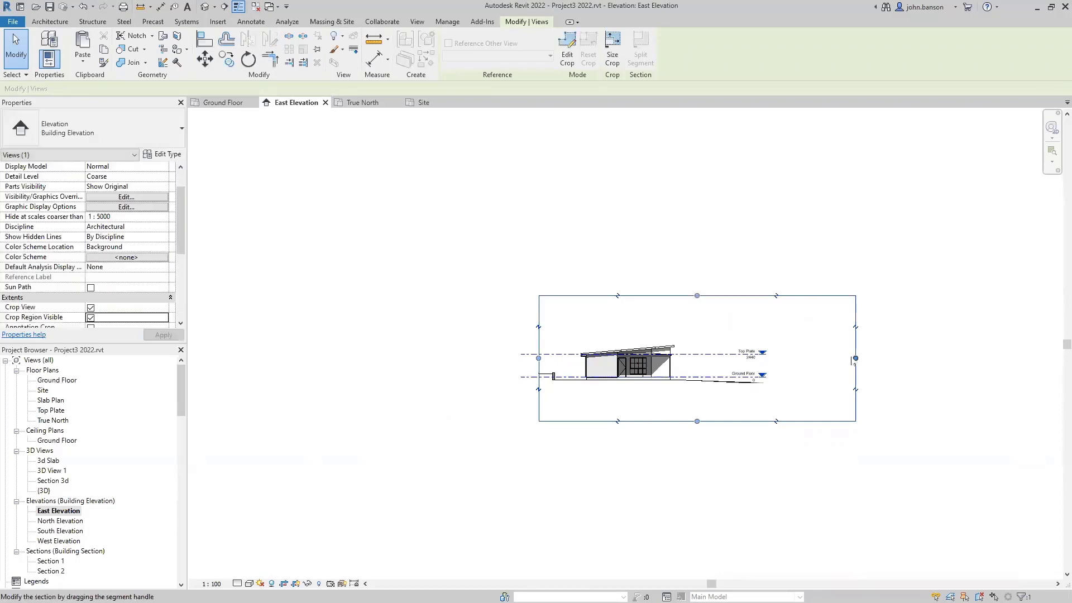
{"action": "left_click_drag", "start_coordinate": [856, 360], "coordinate": [718, 358]}
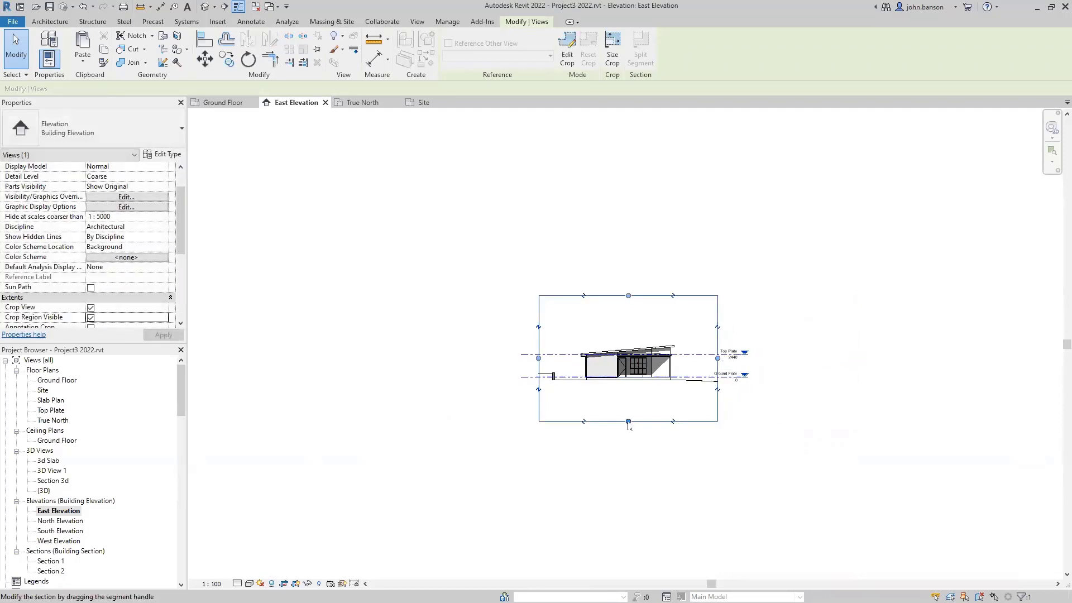
{"action": "left_click_drag", "start_coordinate": [628, 420], "coordinate": [629, 391]}
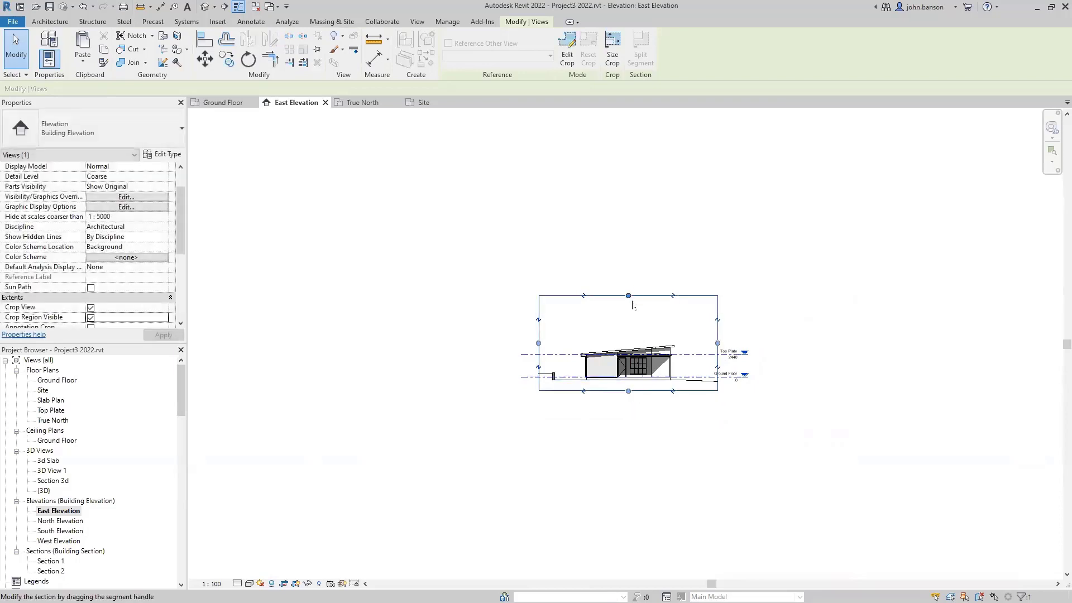
{"action": "left_click_drag", "start_coordinate": [628, 298], "coordinate": [630, 334]}
{"action": "middle_click", "coordinate": [639, 424]}
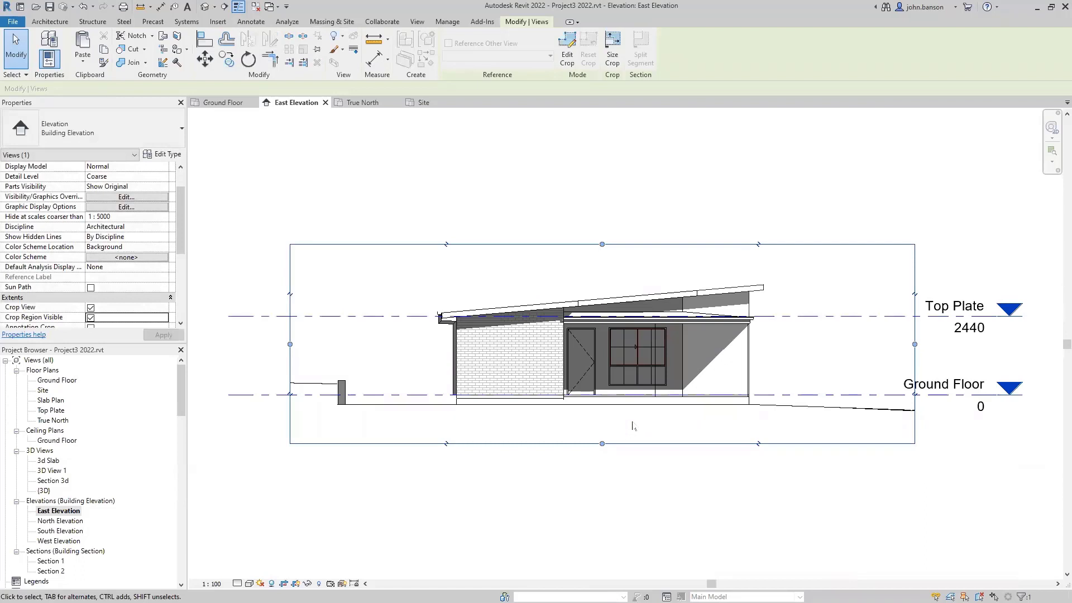
{"action": "left_click", "coordinate": [611, 475]}
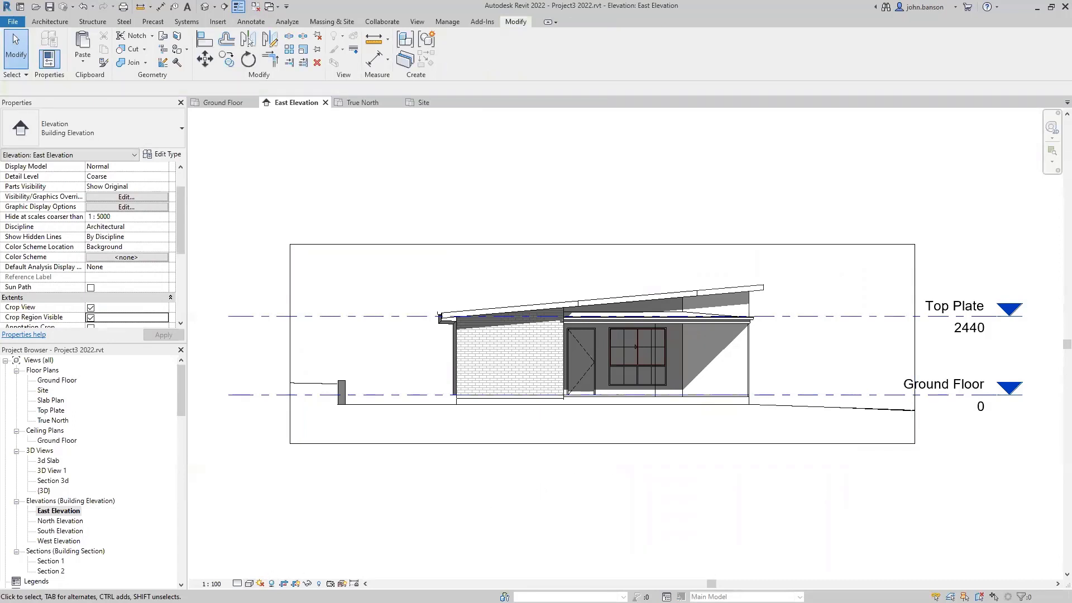
- Set the East Elevation to Fine detail level and Shaded visual style
{"action": "left_click", "coordinate": [236, 584]}
{"action": "left_click", "coordinate": [252, 570]}
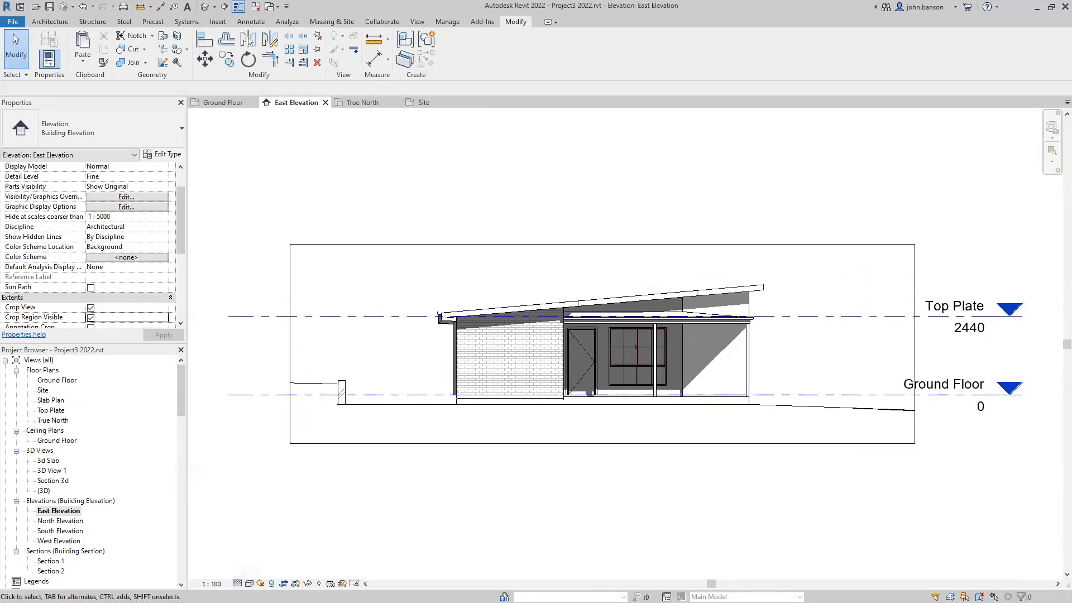
{"action": "left_click", "coordinate": [249, 583]}
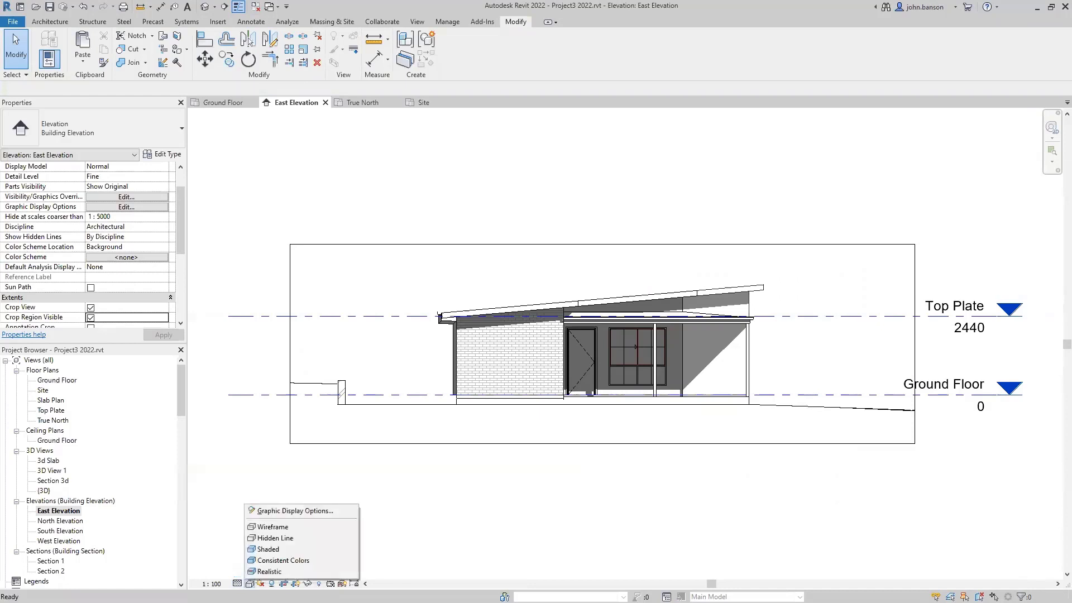
{"action": "left_click", "coordinate": [276, 553]}
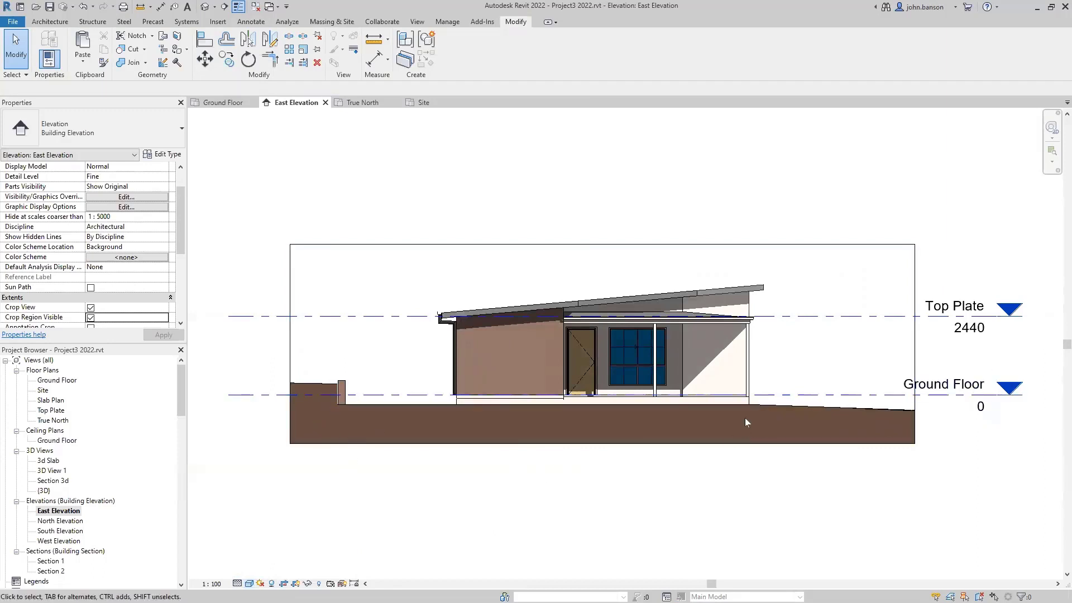
- Raise the crop region's bottom edge toward the ground, then hide the crop boundary
{"action": "left_click", "coordinate": [719, 444]}
{"action": "mouse_move", "coordinate": [602, 444]}
{"action": "left_mouse_down"}
{"action": "mouse_move", "coordinate": [608, 419]}
{"action": "mouse_move", "coordinate": [612, 452]}
{"action": "mouse_move", "coordinate": [603, 430]}
{"action": "left_mouse_up"}
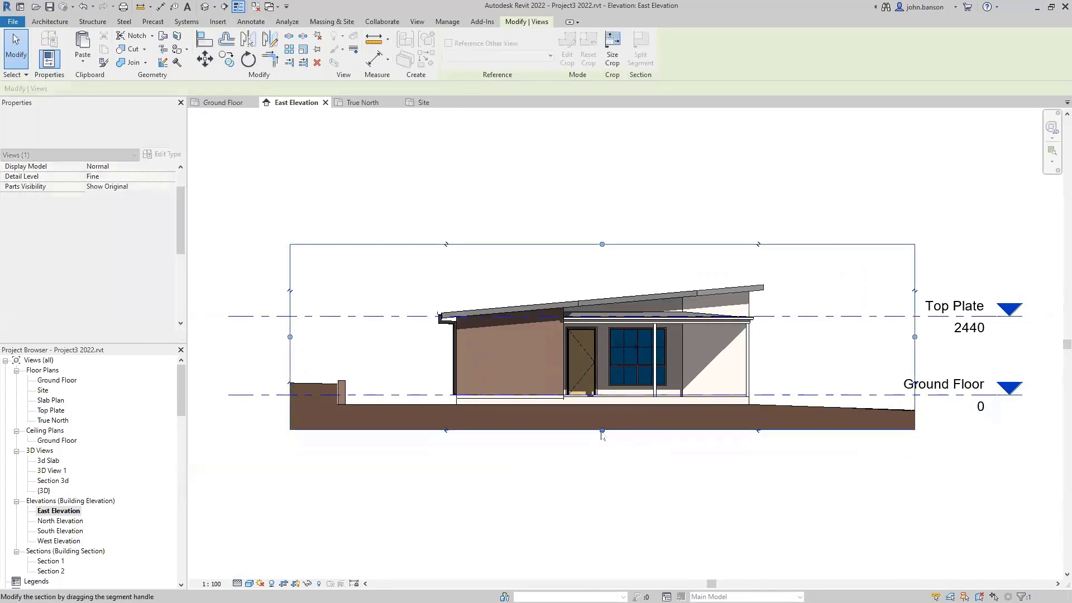
{"action": "left_click", "coordinate": [615, 490]}
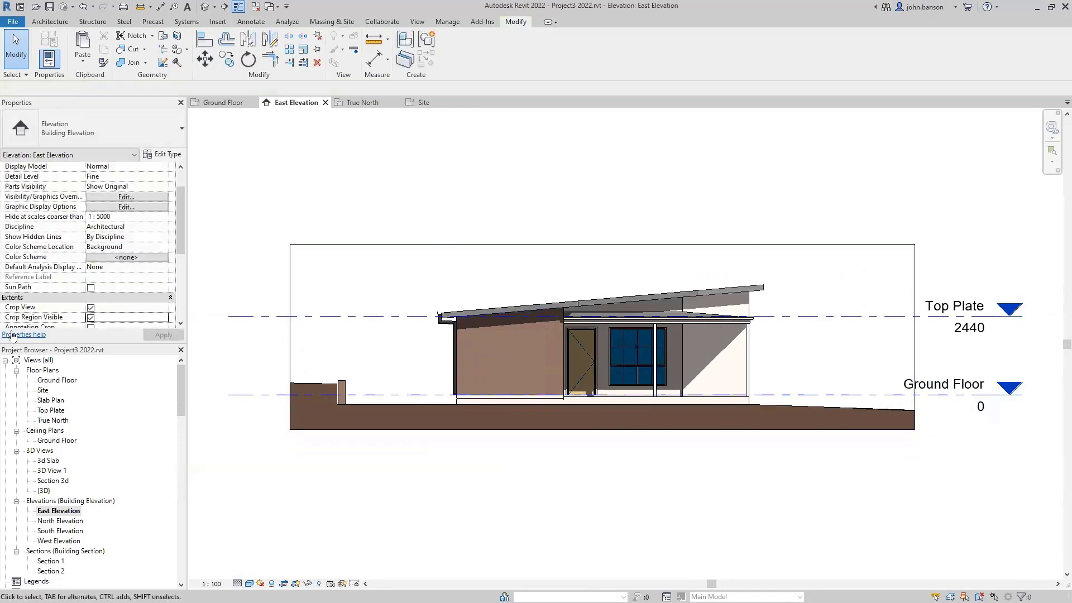
{"action": "left_click", "coordinate": [91, 317]}
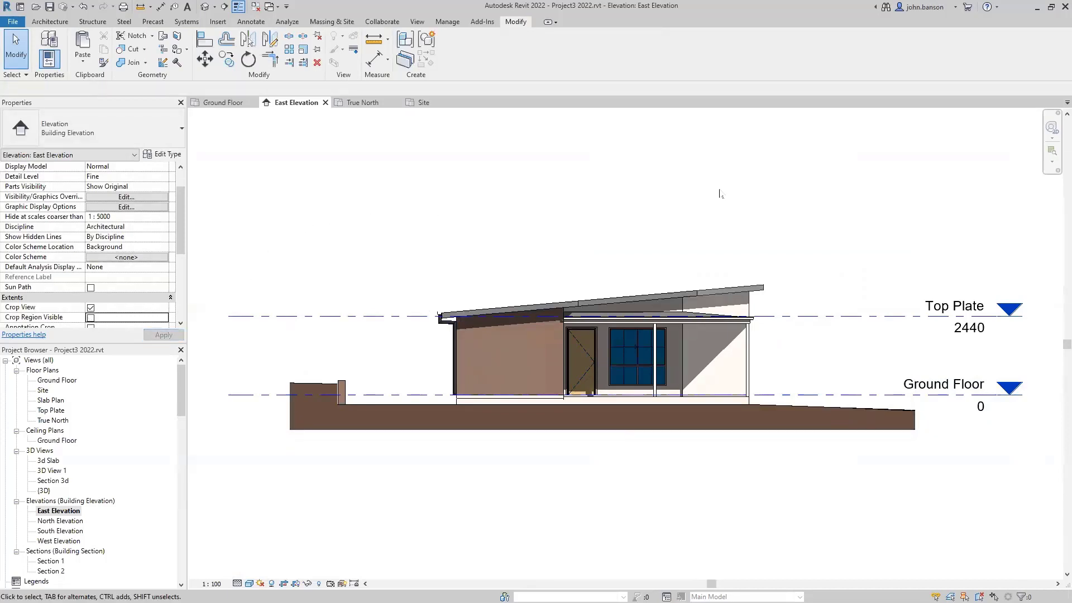
- Give the downpipe a -300 offset from host, height2 2800 and height1 250, and apply
{"action": "middle_click_drag", "start_coordinate": [720, 193], "coordinate": [700, 204]}
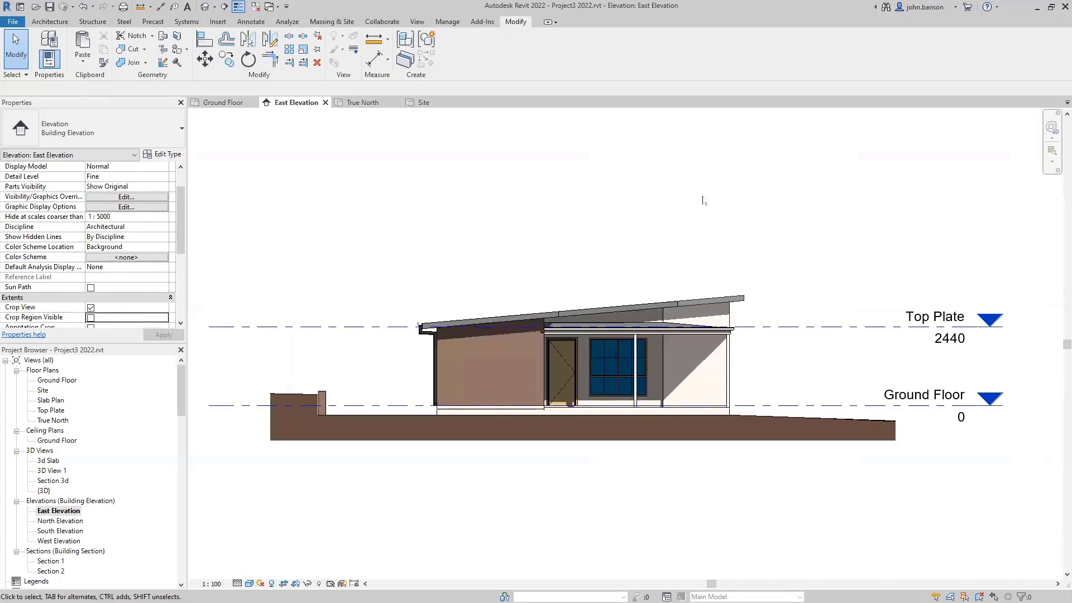
{"action": "scroll", "coordinate": [400, 372], "scroll_direction": "up", "scroll_amount": 5}
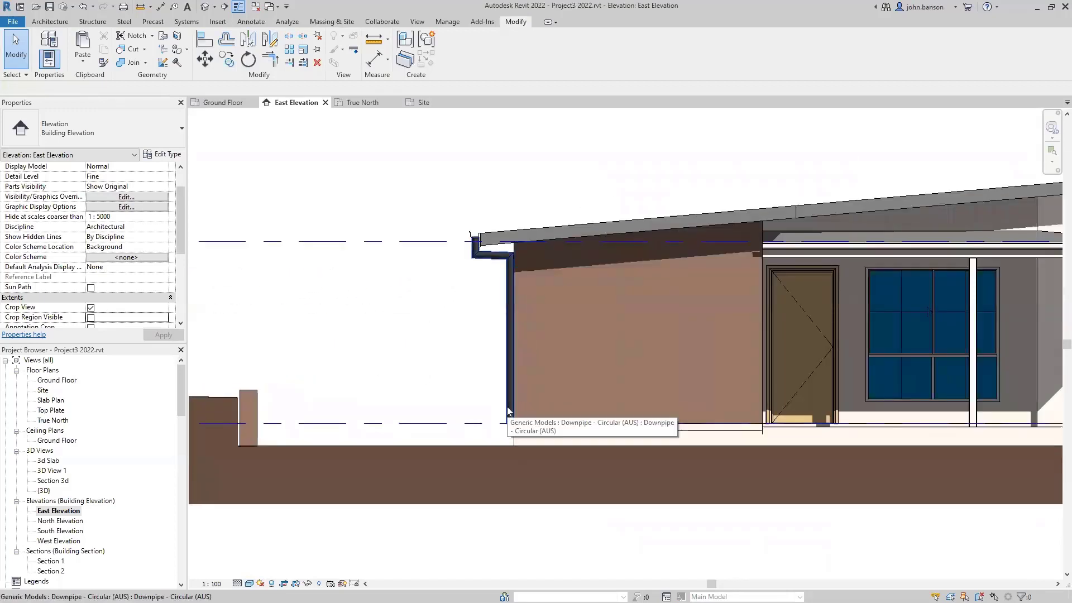
{"action": "left_click", "coordinate": [507, 406]}
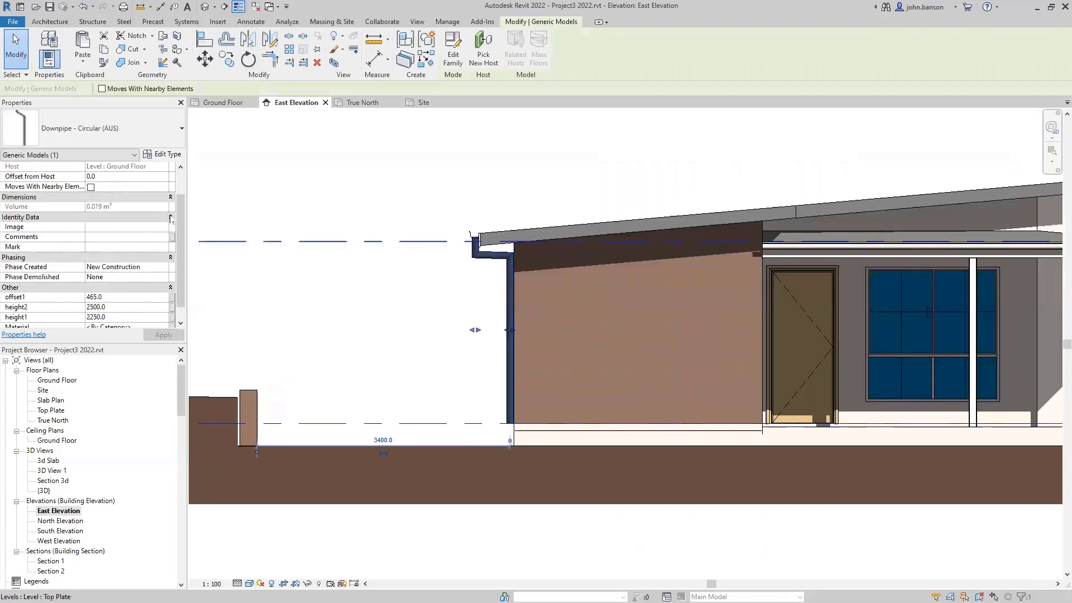
{"action": "left_click", "coordinate": [114, 177]}
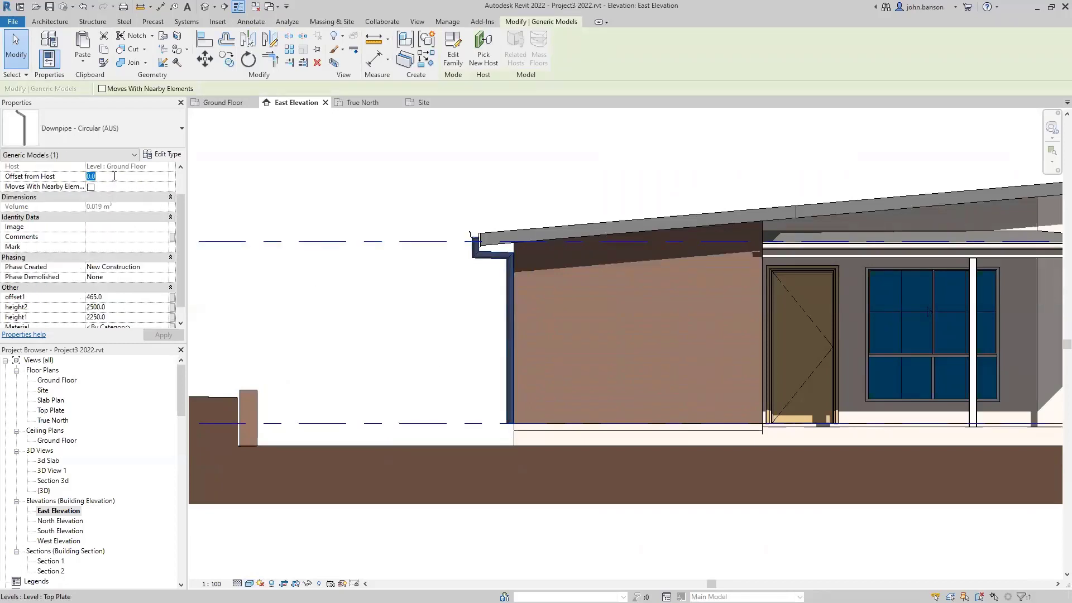
{"action": "type", "text": "-3"}
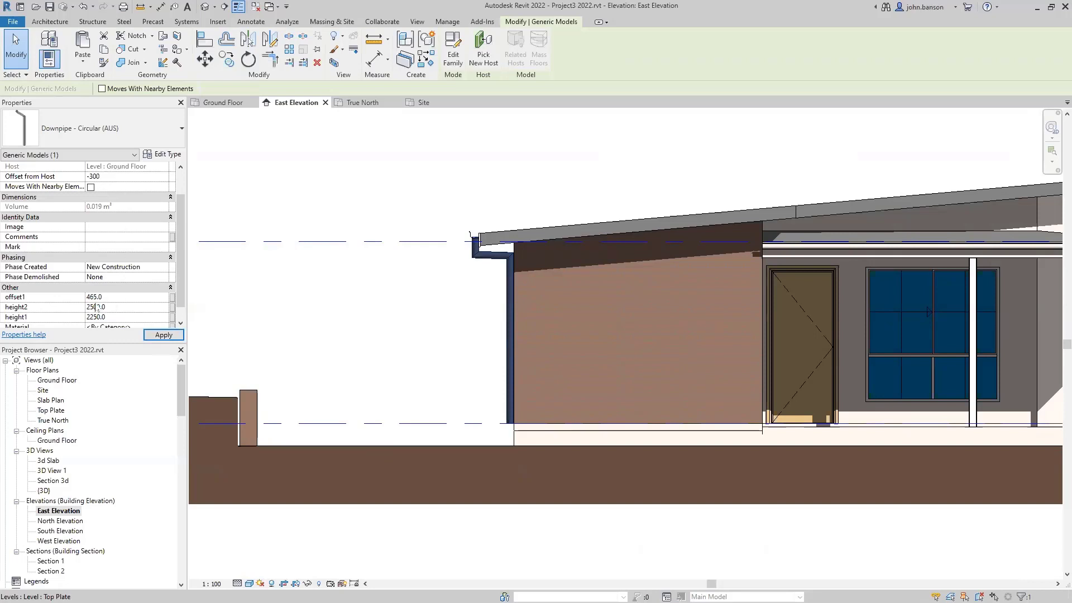
{"action": "key", "text": "Return"}
{"action": "left_click", "coordinate": [93, 307]}
{"action": "key", "text": "BackSpace"}
{"action": "type", "text": "8"}
{"action": "left_click", "coordinate": [96, 317]}
{"action": "key", "text": "BackSpace"}
{"action": "left_click", "coordinate": [393, 292]}
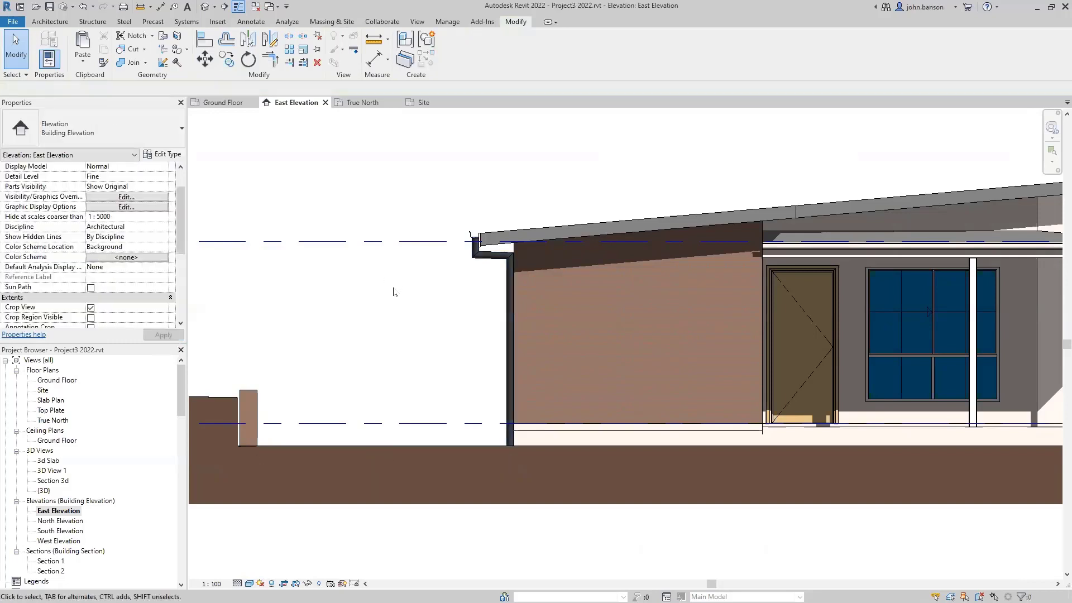
- Zoom out and recentre the East Elevation on the house
{"action": "scroll", "coordinate": [393, 292], "scroll_direction": "down", "scroll_amount": 2}
{"action": "scroll", "coordinate": [602, 500], "scroll_direction": "down", "scroll_amount": 2}
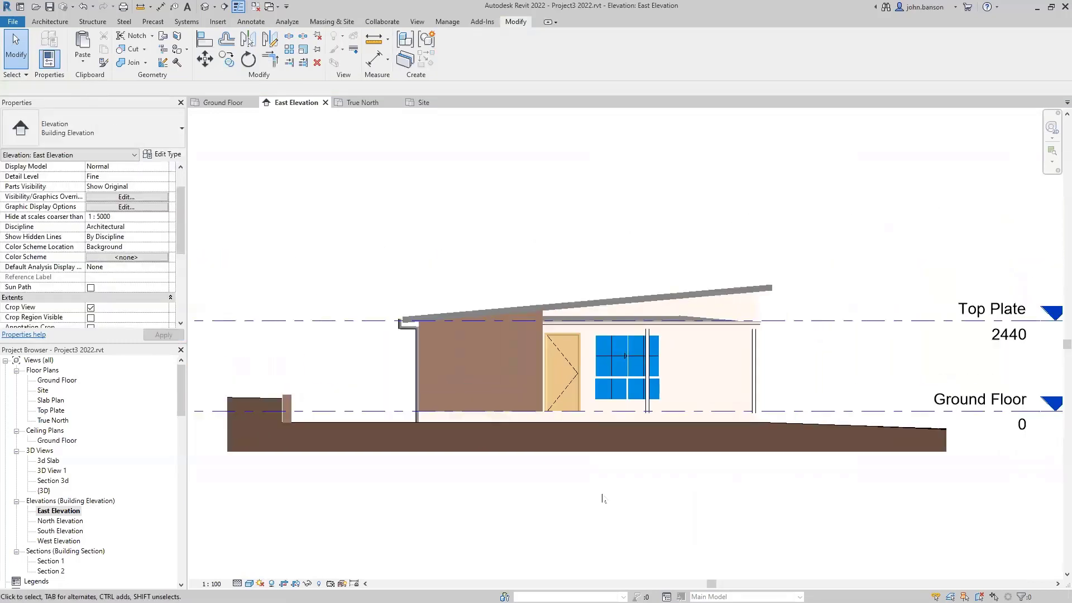
{"action": "middle_click_drag", "start_coordinate": [887, 273], "coordinate": [822, 273]}
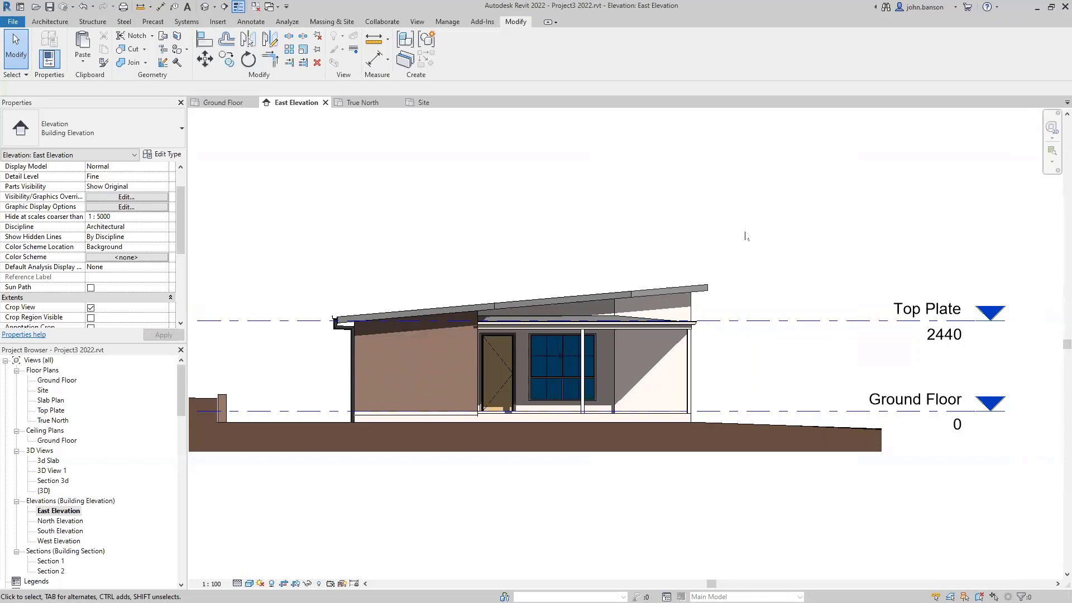
{"action": "scroll", "coordinate": [746, 236], "scroll_direction": "down", "scroll_amount": 1}
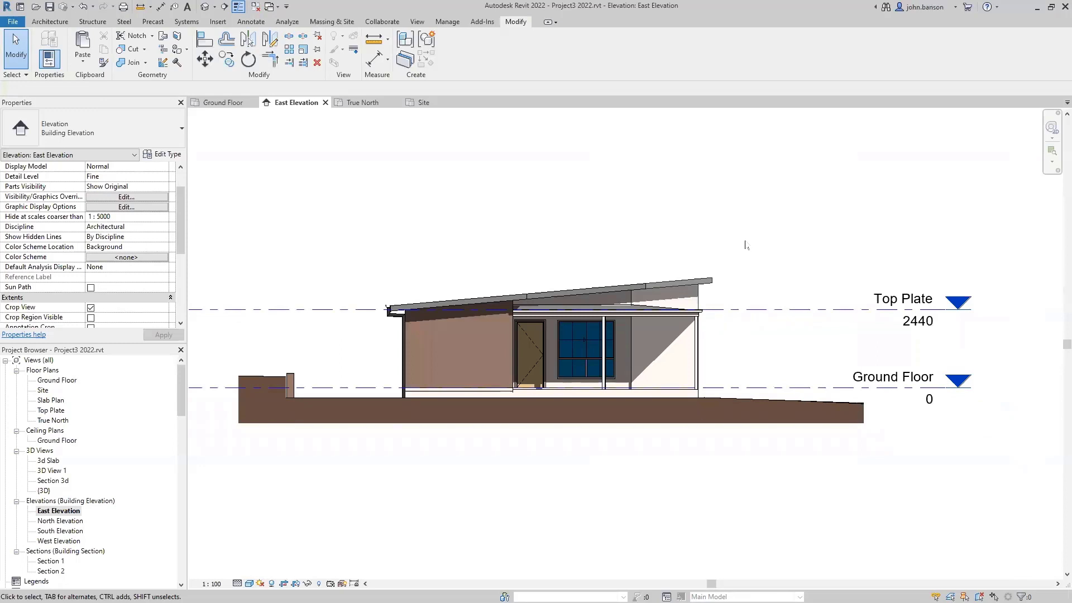
{"action": "middle_click_drag", "start_coordinate": [746, 241], "coordinate": [691, 254]}
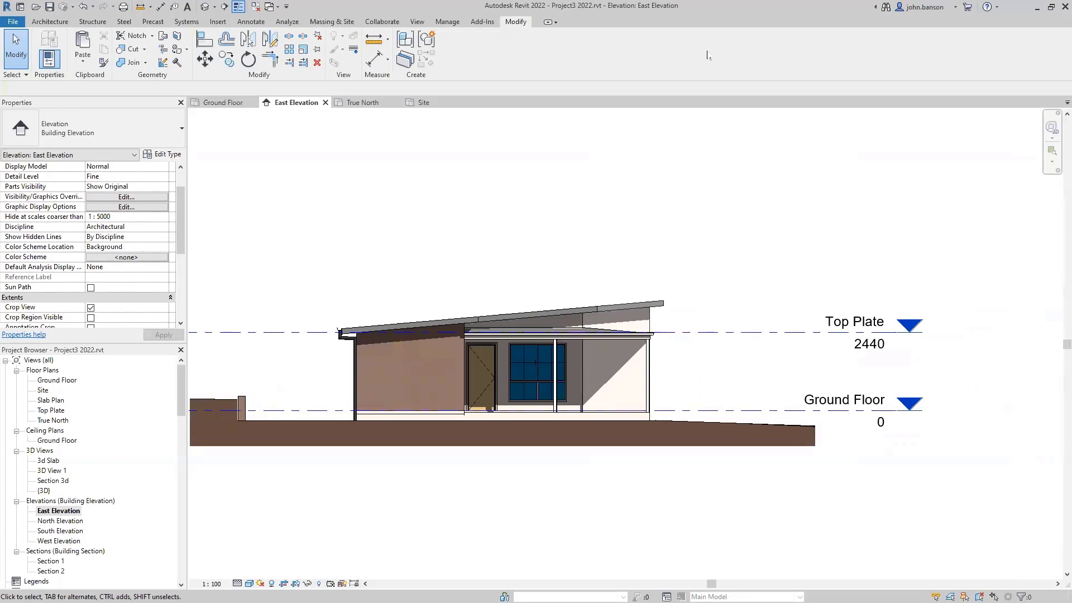
- Review the keynote table file location in Keynoting Settings, then close the dialog
{"action": "left_click", "coordinate": [250, 23]}
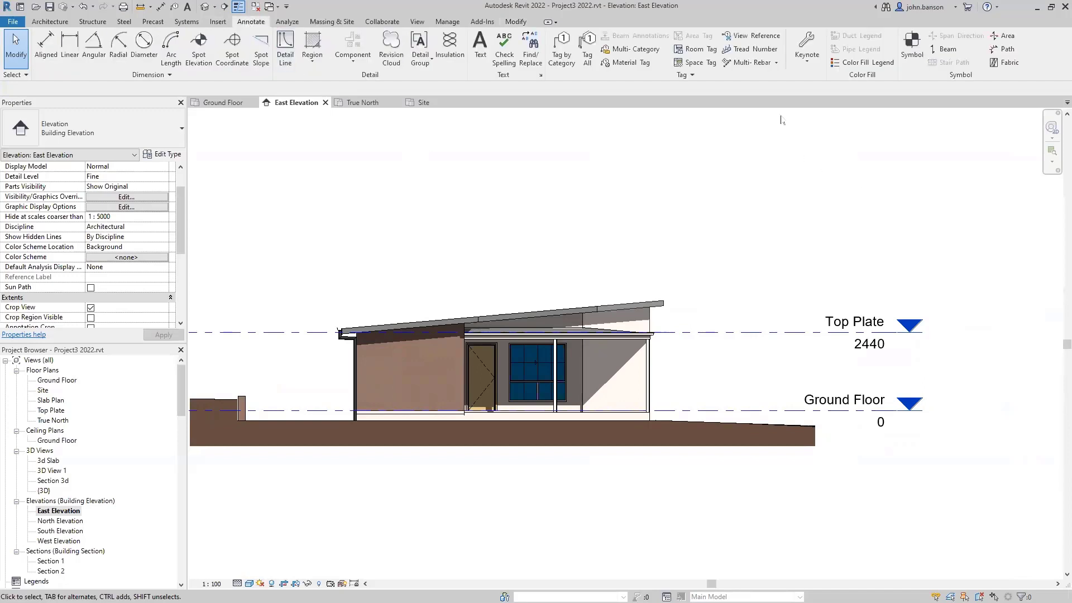
{"action": "left_click", "coordinate": [808, 63]}
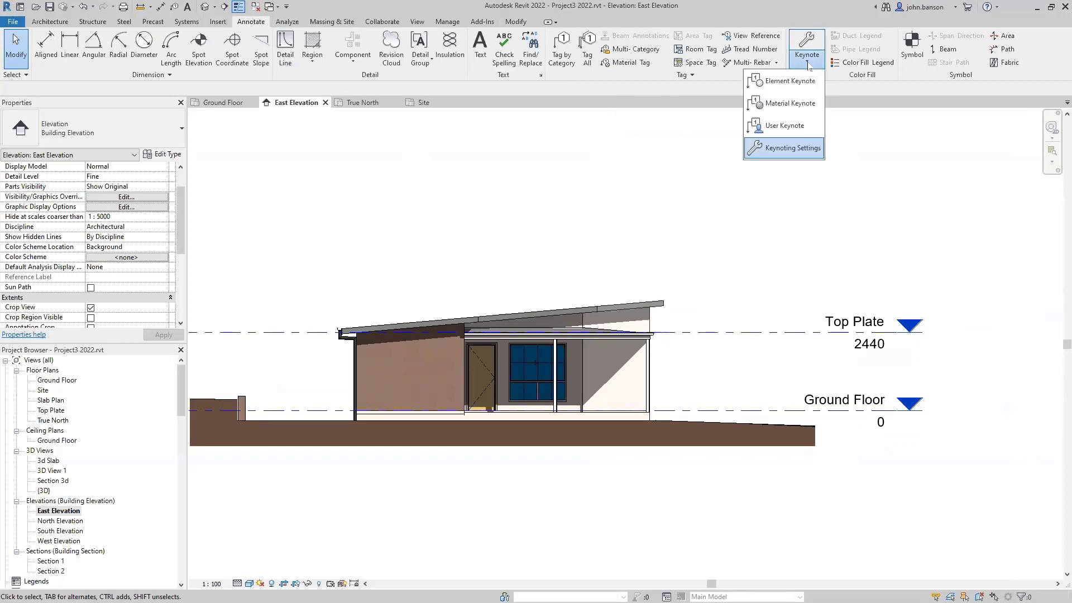
{"action": "left_click", "coordinate": [793, 147]}
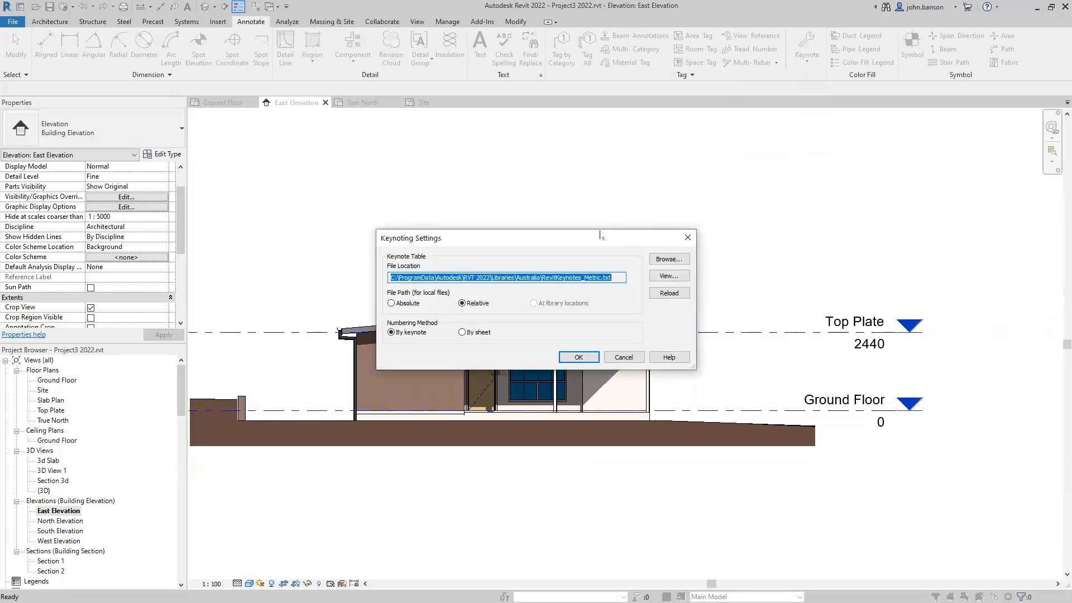
{"action": "left_click_drag", "start_coordinate": [600, 234], "coordinate": [653, 164]}
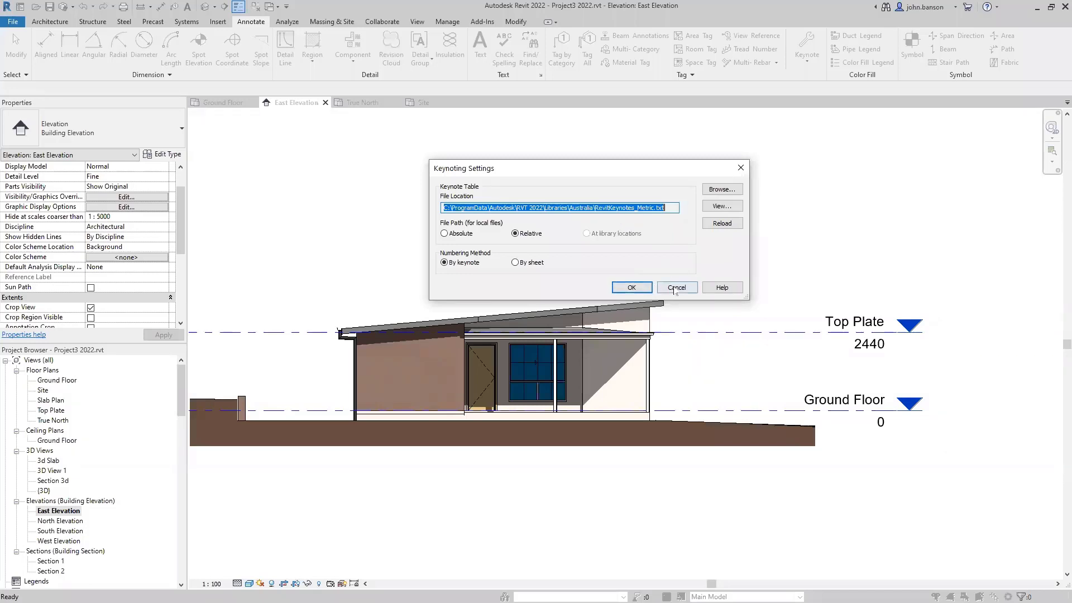
{"action": "left_click", "coordinate": [637, 289]}
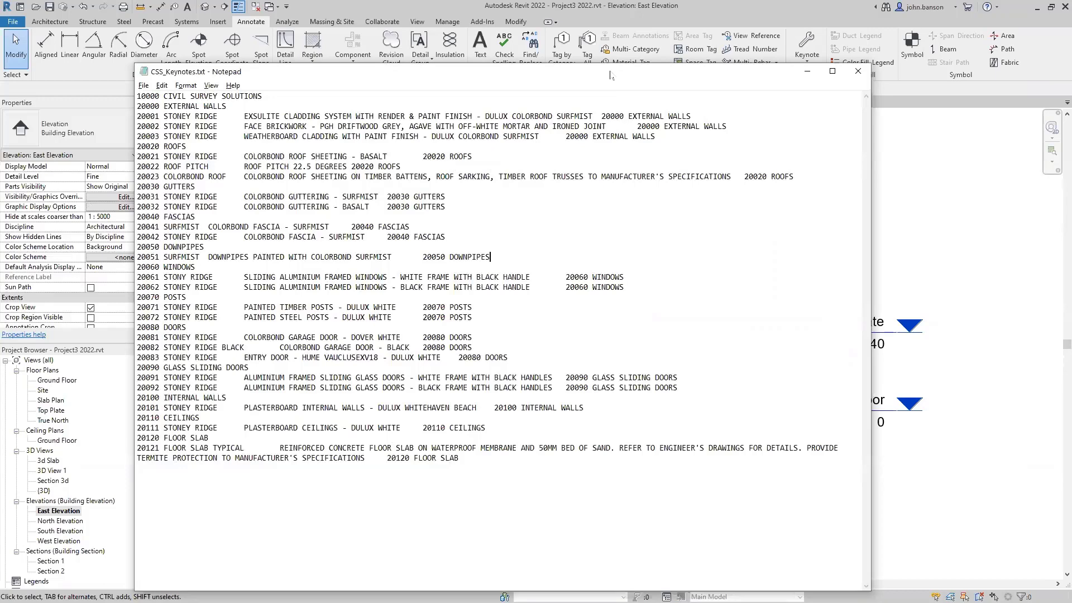
- Set the CSS_Keynotes.txt Notepad window aside to bring Revit back in front
{"action": "left_click", "coordinate": [807, 72]}
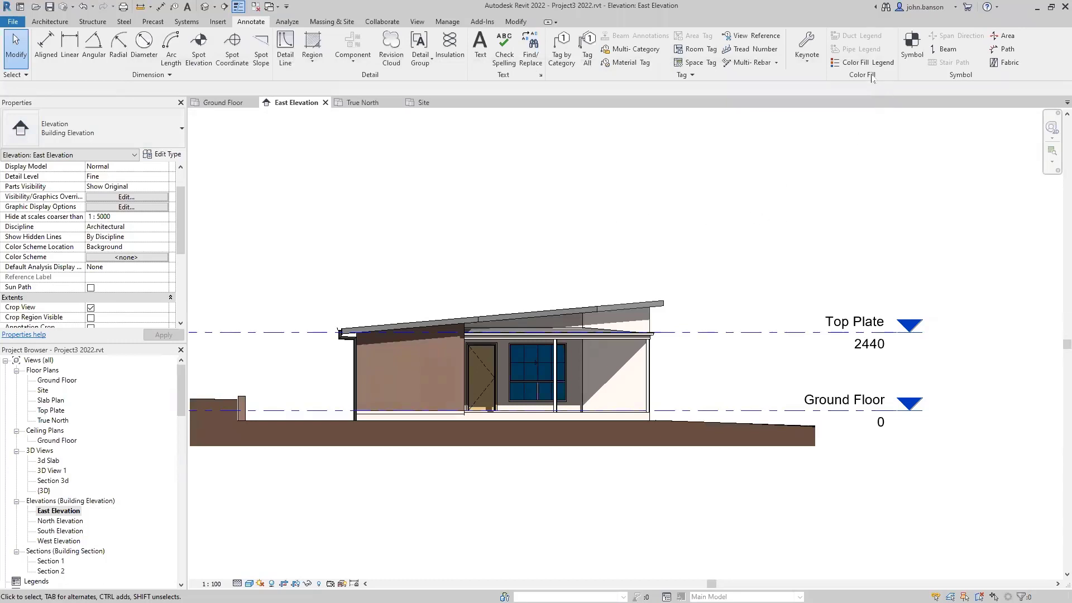
- Pick RevitKeynotes_CSS.txt in Keynoting Settings, acknowledge the successful reload and close the dialog
{"action": "left_click", "coordinate": [807, 64]}
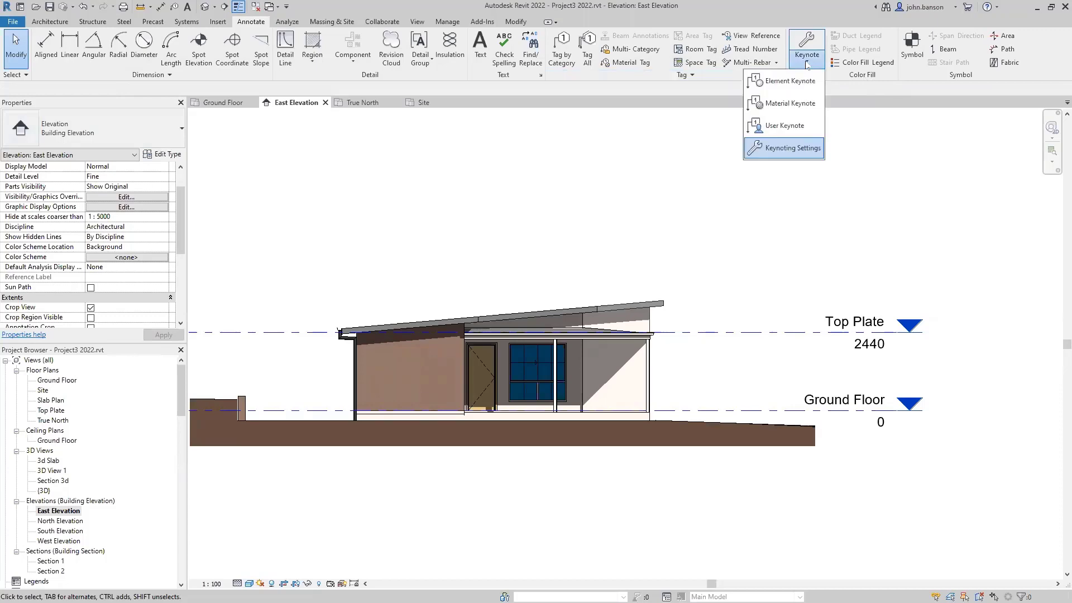
{"action": "left_click", "coordinate": [787, 147]}
{"action": "left_click", "coordinate": [725, 190]}
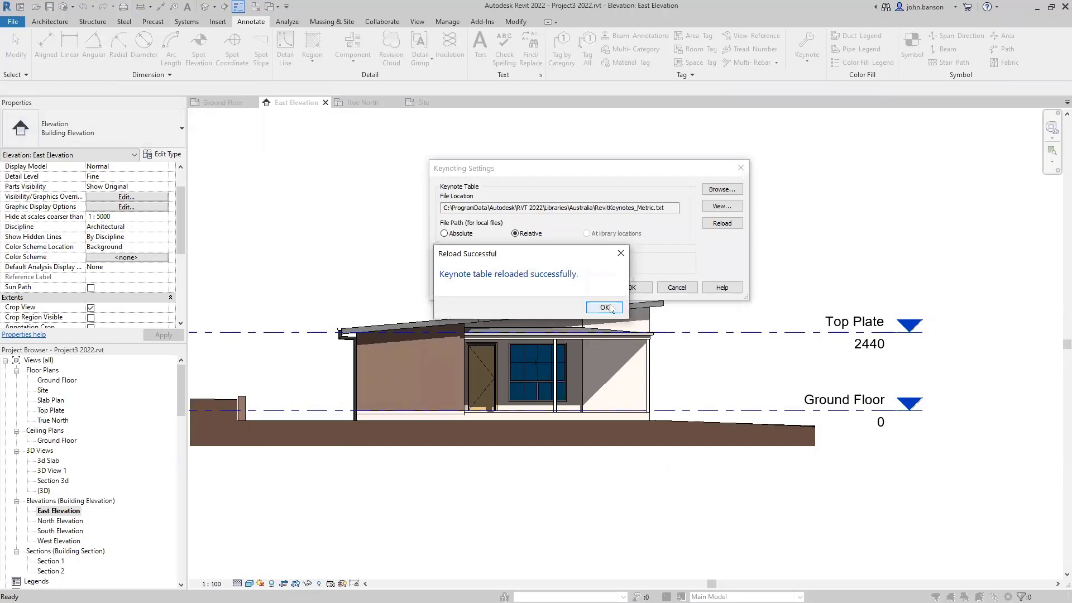
{"action": "left_click", "coordinate": [604, 308]}
{"action": "left_click", "coordinate": [632, 287]}
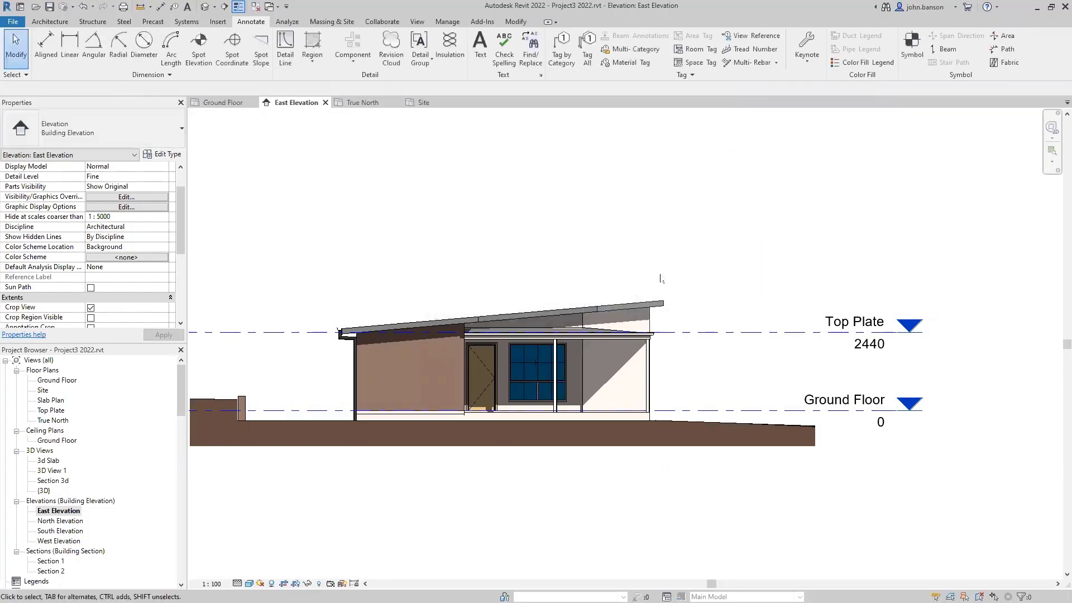
- Place a horizontal, leadered WEATHERBOARD CLADDING WITH PAINT FINISH keynote to the right of the wall
{"action": "key", "text": "k"}
{"action": "key", "text": "n"}
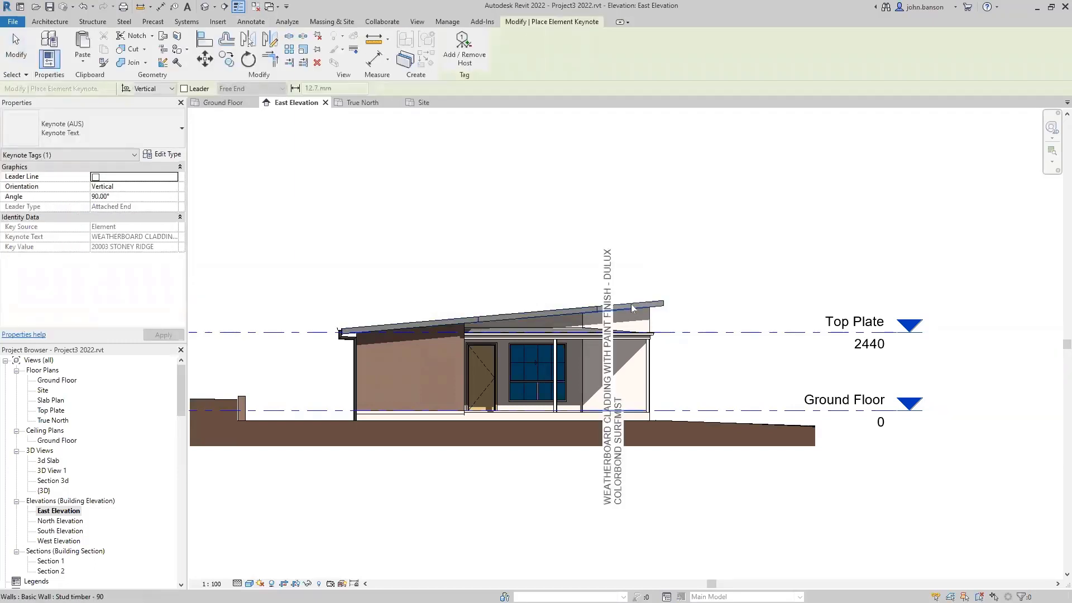
{"action": "key", "text": "space"}
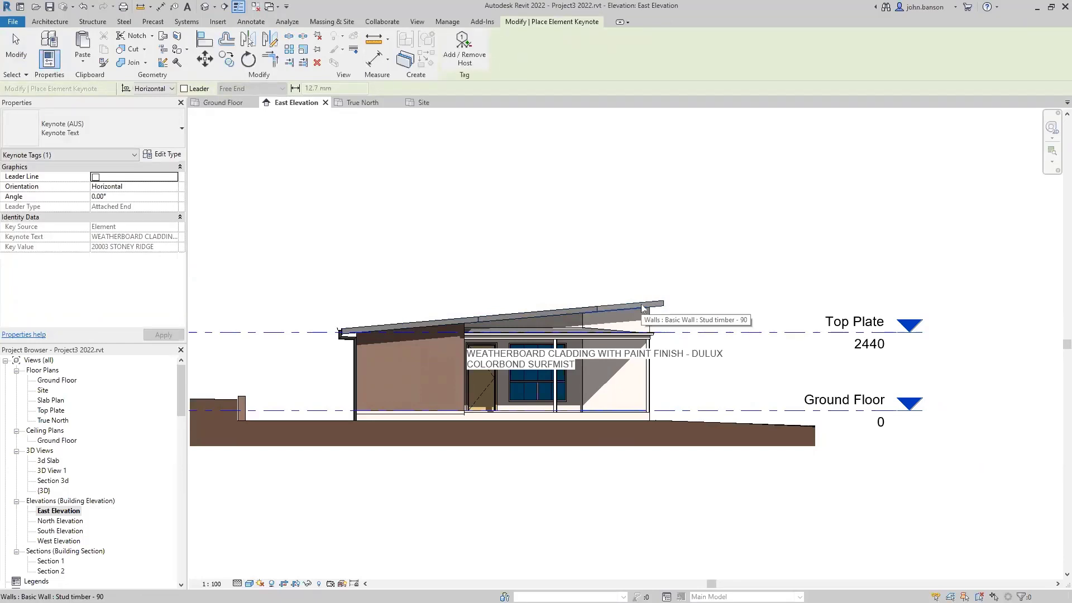
{"action": "left_click", "coordinate": [184, 89]}
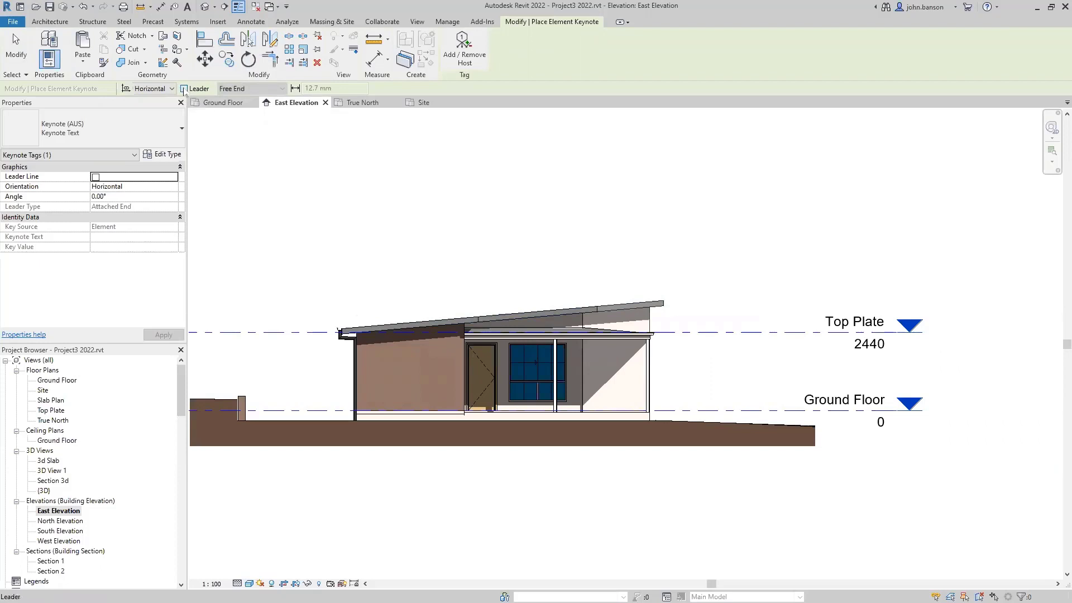
{"action": "left_click", "coordinate": [185, 89]}
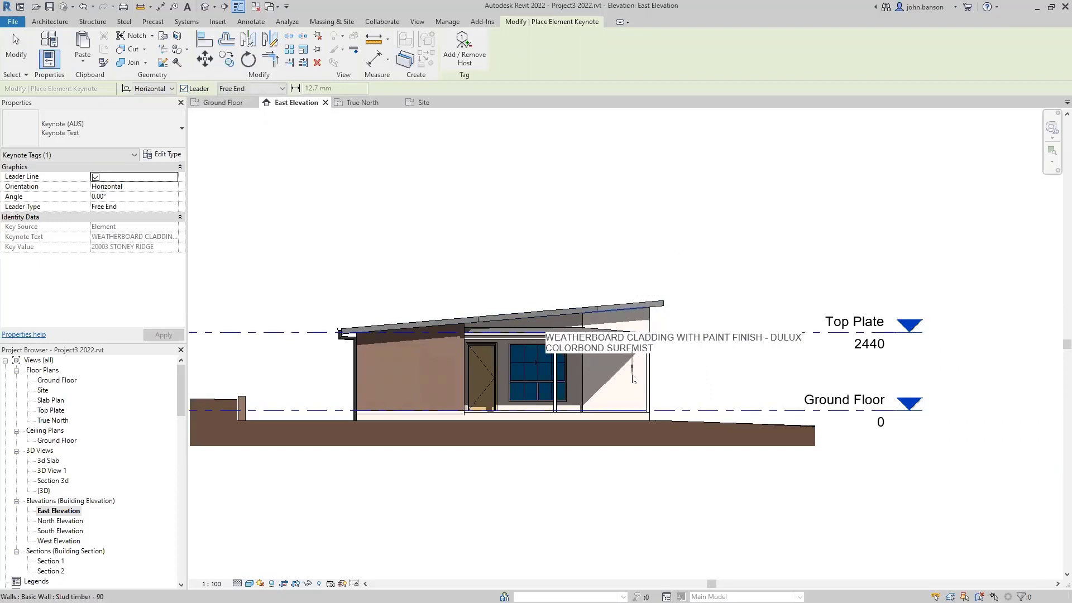
{"action": "left_click", "coordinate": [624, 388]}
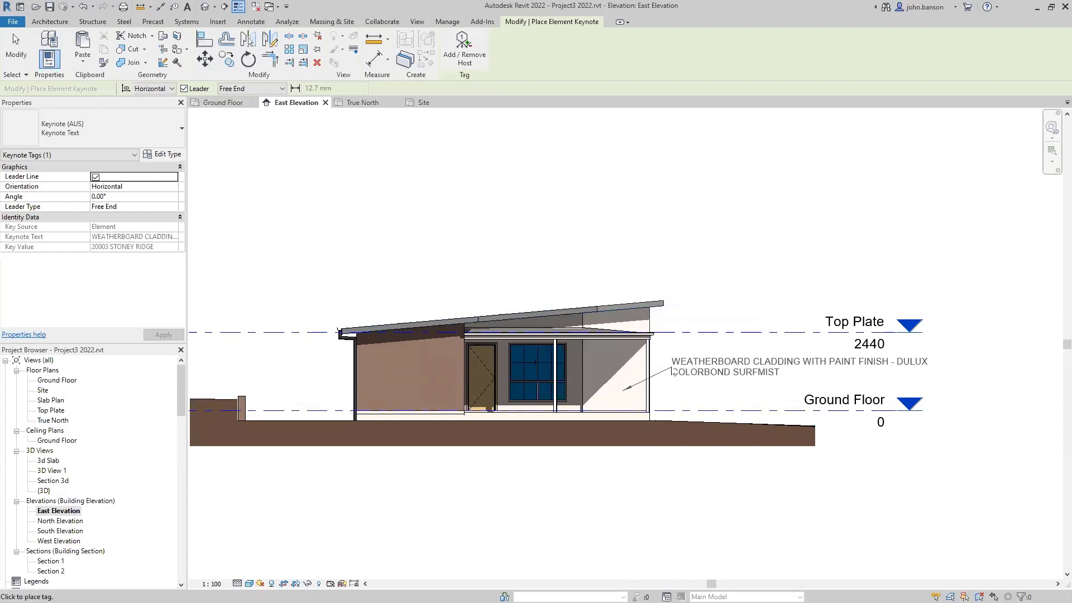
{"action": "left_click", "coordinate": [702, 371]}
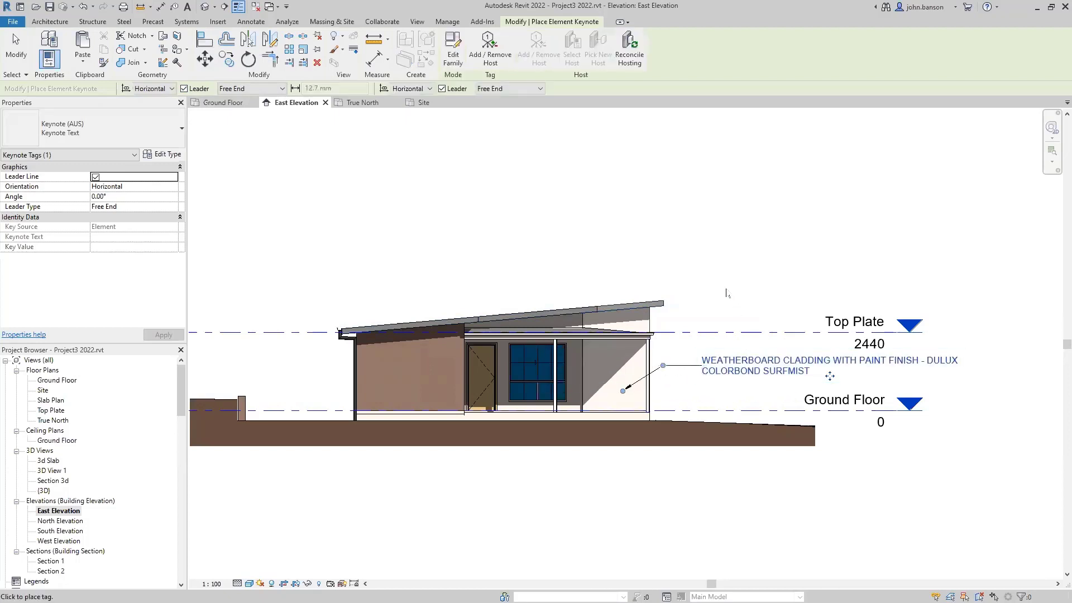
{"action": "key", "text": "Escape"}
{"action": "key", "text": "Escape"}
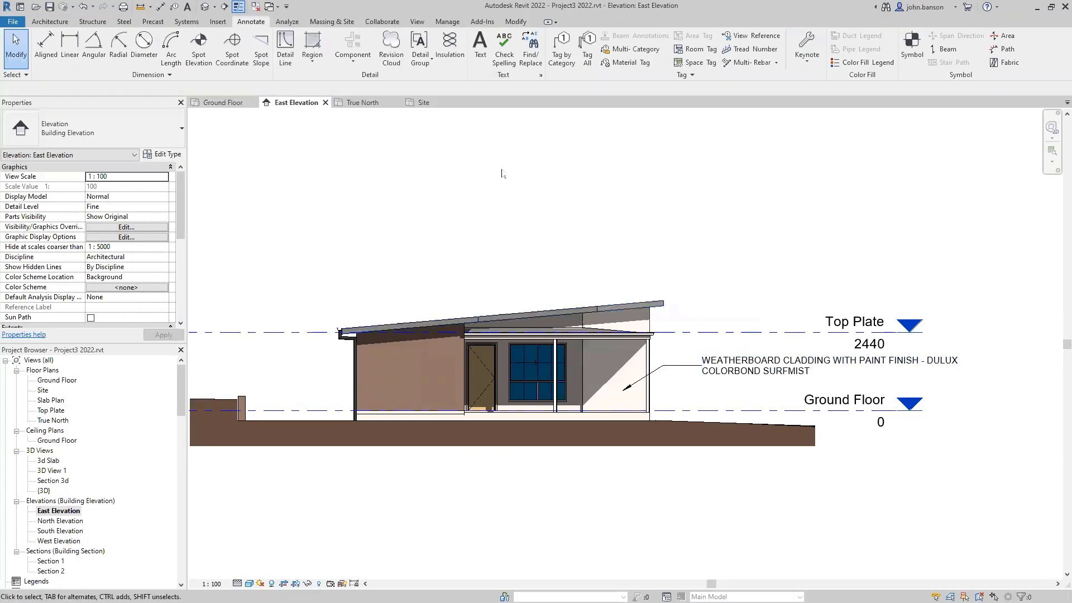
- Open the default 3D view and select the roof fascia
{"action": "key", "text": "3"}
{"action": "key", "text": "d"}
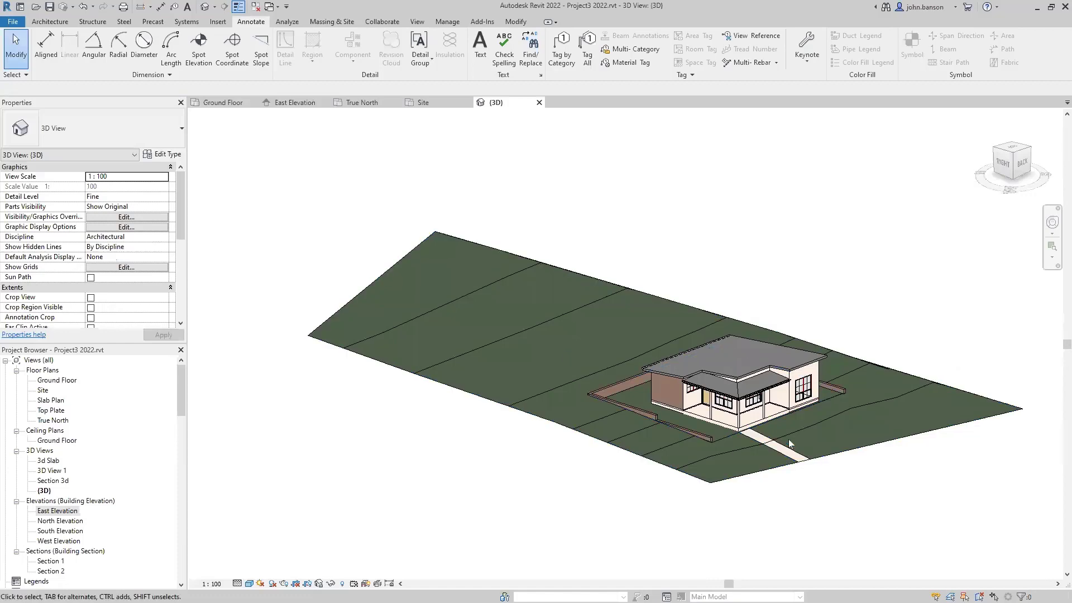
{"action": "scroll", "coordinate": [789, 414], "scroll_direction": "up", "scroll_amount": 3}
{"action": "middle_click_drag", "start_coordinate": [711, 436], "coordinate": [719, 384], "text": "shift"}
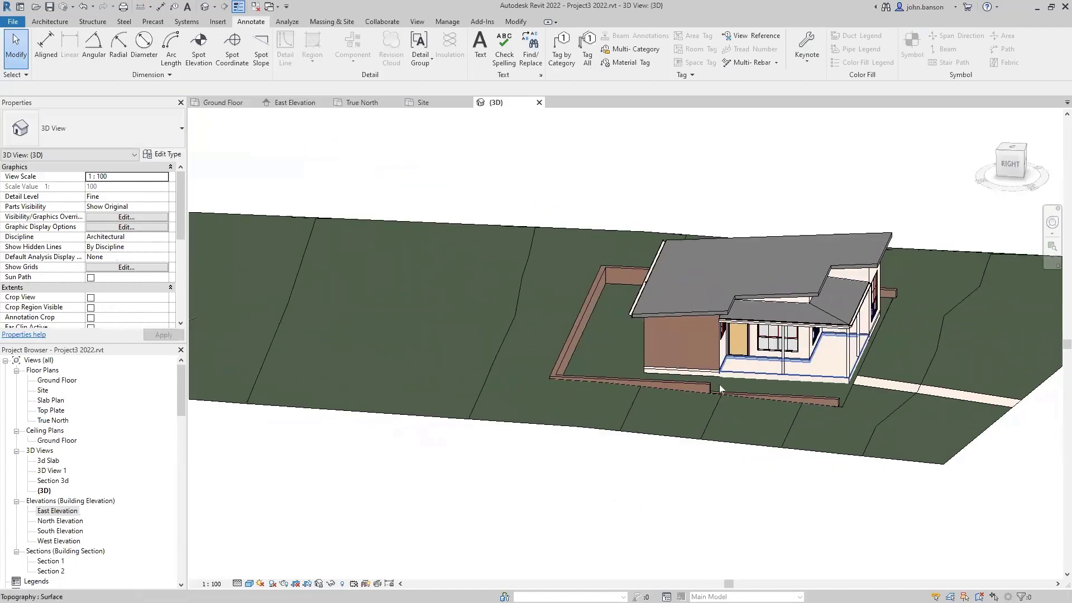
{"action": "scroll", "coordinate": [695, 315], "scroll_direction": "up", "scroll_amount": 6}
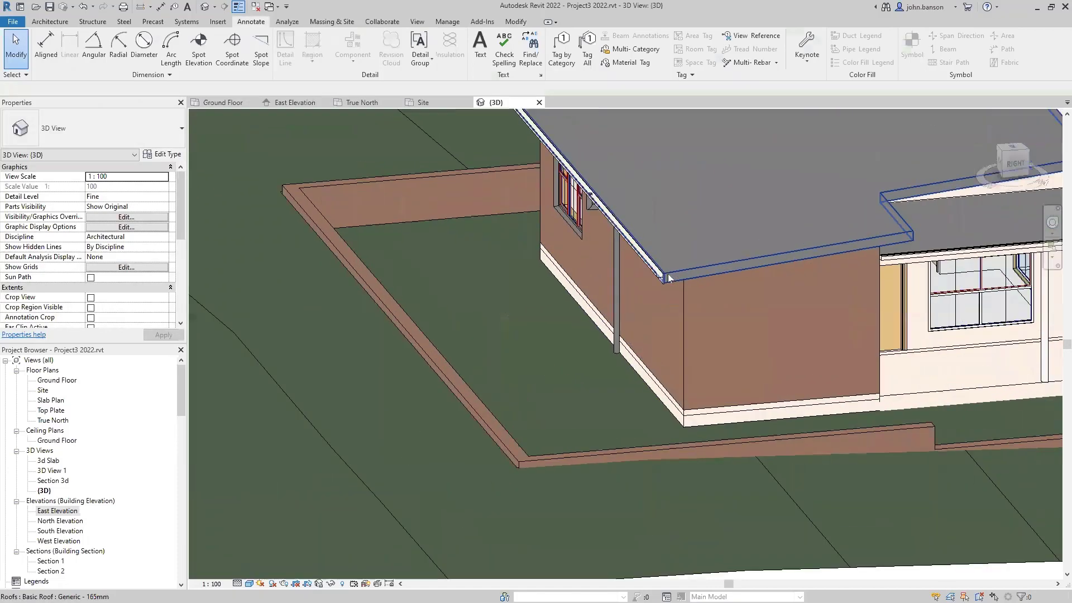
{"action": "scroll", "coordinate": [668, 273], "scroll_direction": "up", "scroll_amount": 8}
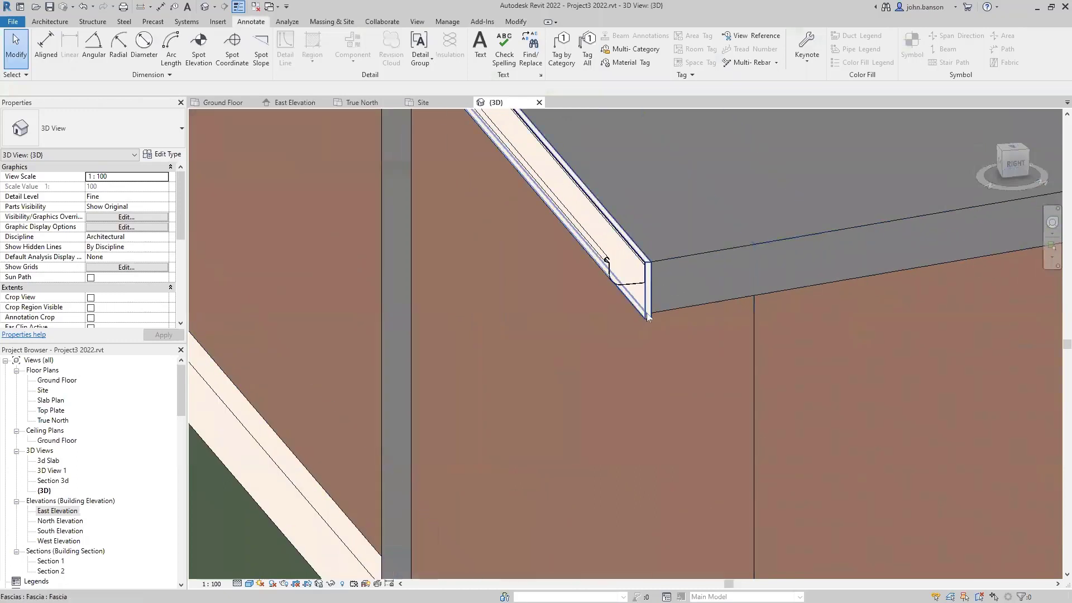
{"action": "left_click", "coordinate": [648, 317]}
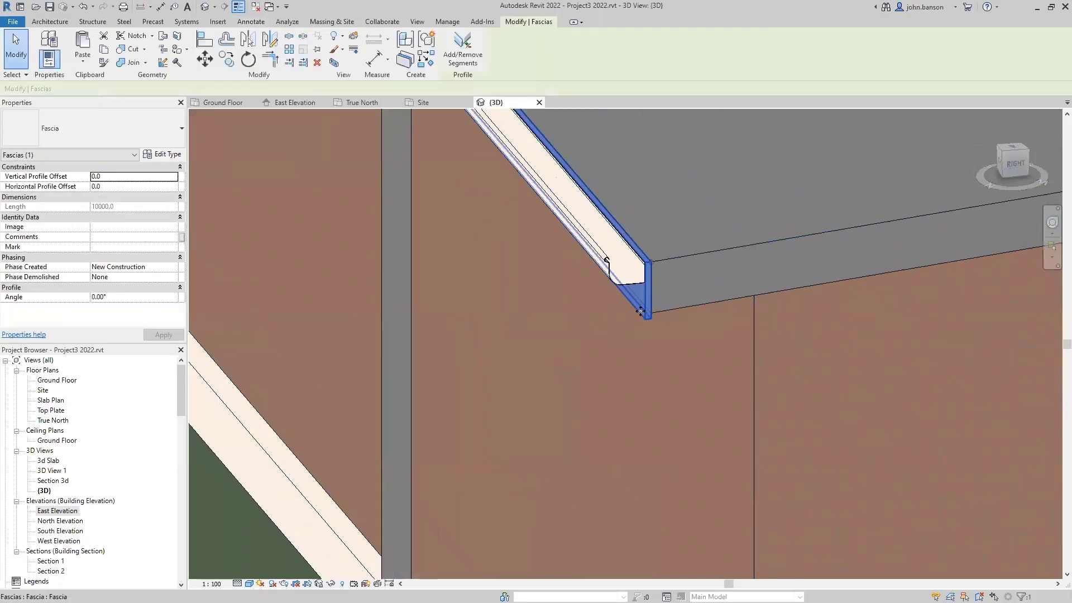
- Add fascia segments along the right, left and back roof edges
{"action": "left_click", "coordinate": [463, 50]}
{"action": "left_click", "coordinate": [764, 244]}
{"action": "scroll", "coordinate": [804, 300], "scroll_direction": "down", "scroll_amount": 3}
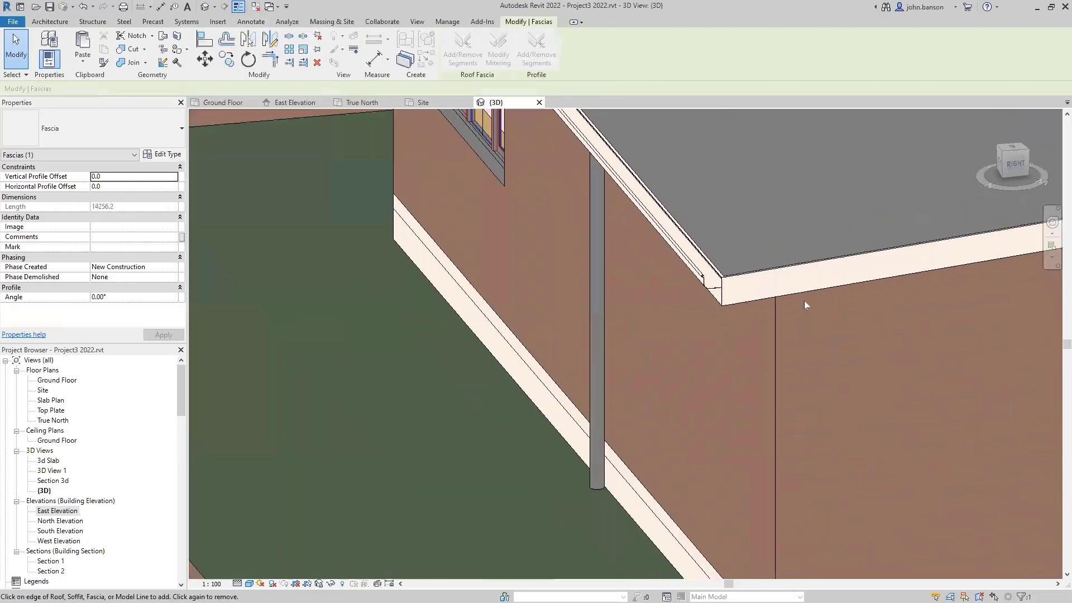
{"action": "middle_click_drag", "start_coordinate": [944, 364], "coordinate": [613, 230], "text": "shift"}
{"action": "left_click", "coordinate": [613, 230]}
{"action": "left_click", "coordinate": [652, 233]}
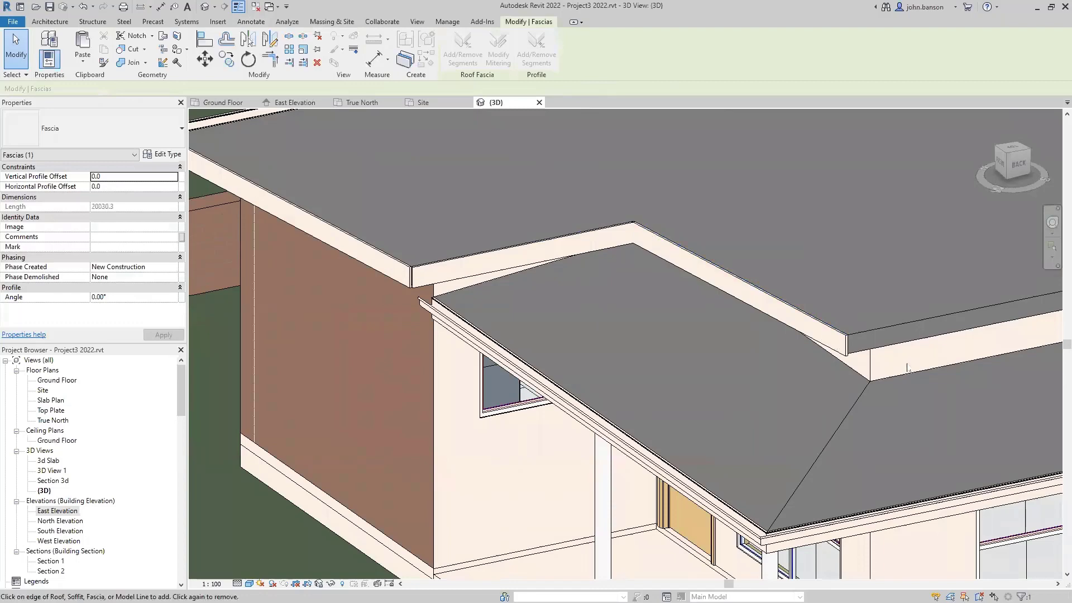
{"action": "left_click", "coordinate": [898, 325]}
- Add fascia to the front-left and short roof edges, then close the 3D view
{"action": "middle_click_drag", "start_coordinate": [876, 349], "coordinate": [727, 451], "text": "shift"}
{"action": "left_click", "coordinate": [542, 395]}
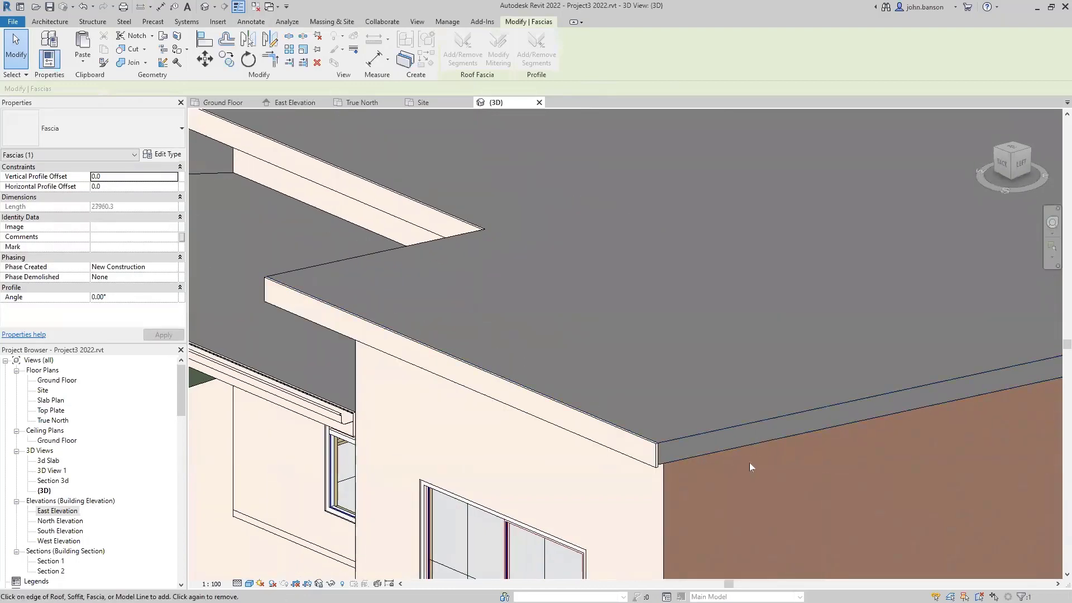
{"action": "left_click", "coordinate": [718, 439]}
{"action": "middle_click_drag", "start_coordinate": [684, 469], "coordinate": [289, 525], "text": "shift"}
{"action": "left_click", "coordinate": [846, 316]}
{"action": "scroll", "coordinate": [797, 376], "scroll_direction": "down", "scroll_amount": 4}
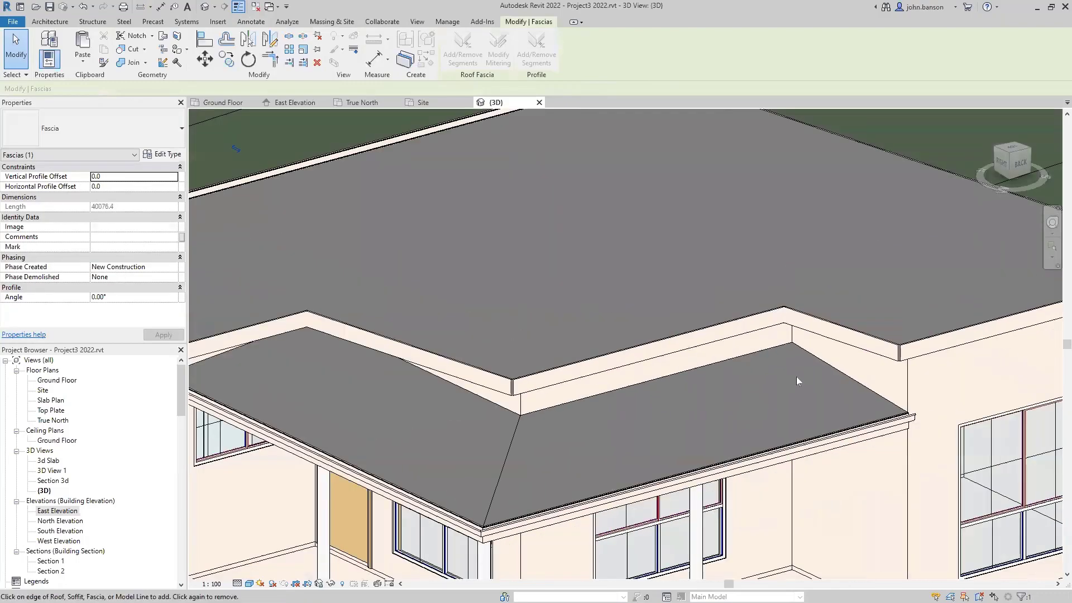
{"action": "mouse_move", "coordinate": [766, 392]}
{"action": "middle_mouse_down", "text": "shift"}
{"action": "mouse_move", "coordinate": [757, 394]}
{"action": "mouse_move", "coordinate": [574, 161]}
{"action": "middle_mouse_up", "text": "shift"}
{"action": "key", "text": "Escape"}
{"action": "key", "text": "Escape"}
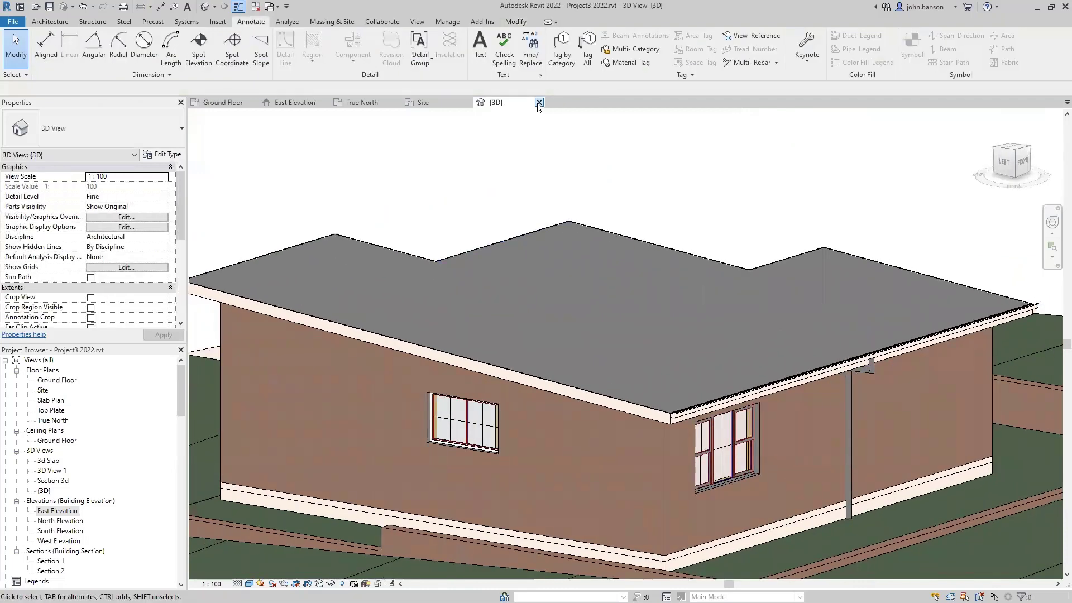
{"action": "left_click", "coordinate": [539, 102]}
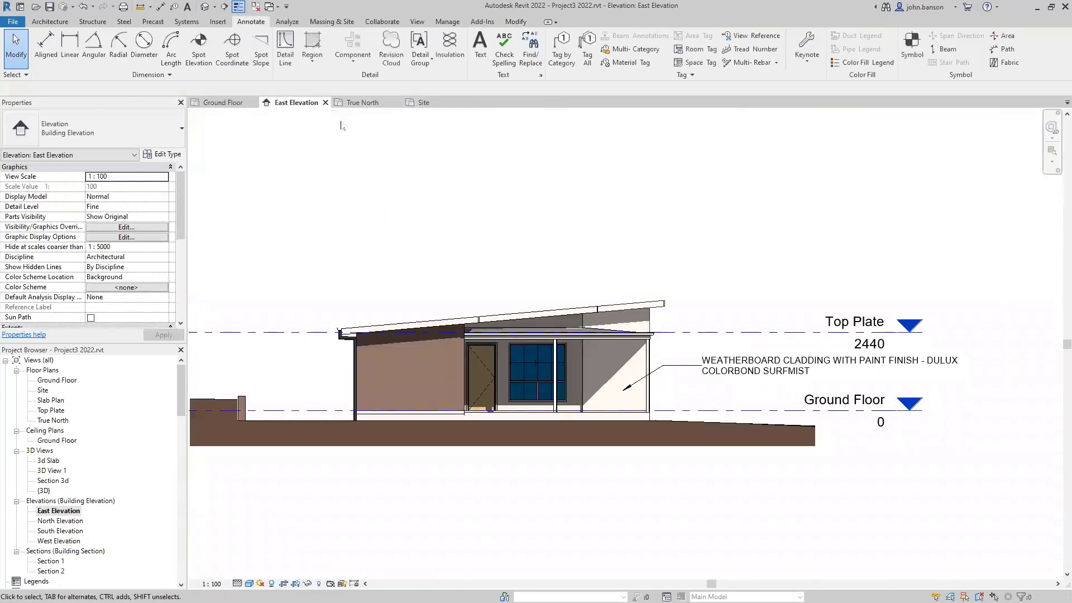
- Place a leadered fascia keynote with its text above the roof
{"action": "scroll", "coordinate": [676, 281], "scroll_direction": "up", "scroll_amount": 3}
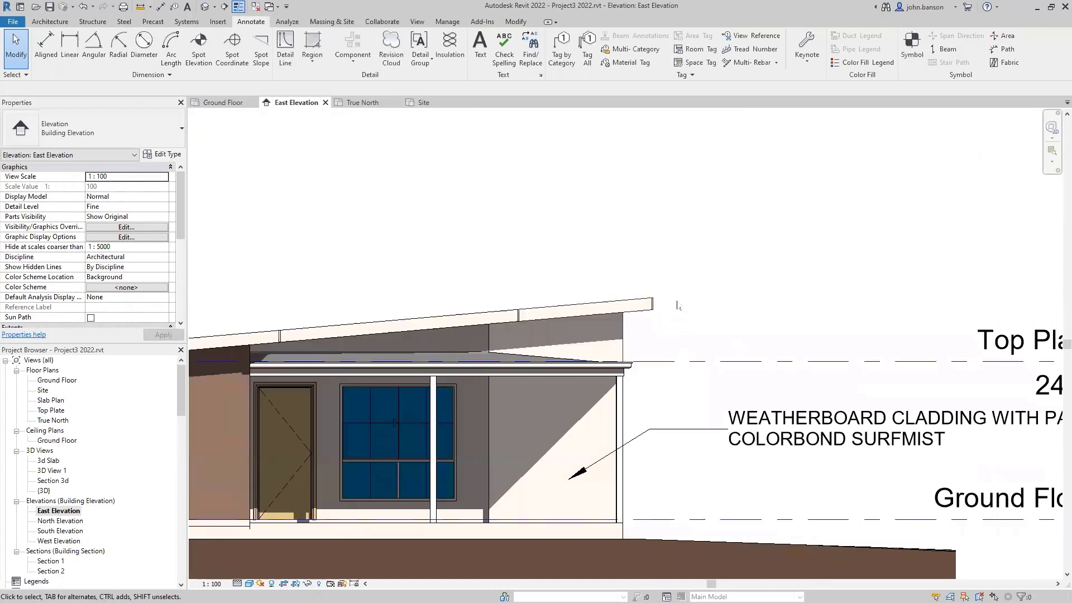
{"action": "key", "text": "k"}
{"action": "key", "text": "e"}
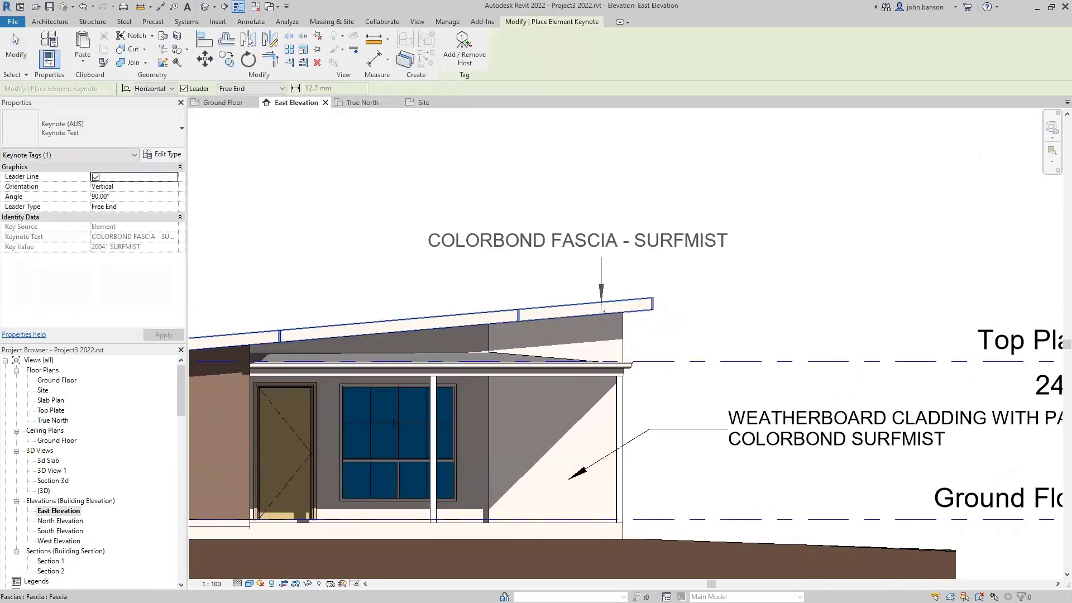
{"action": "left_click", "coordinate": [601, 308]}
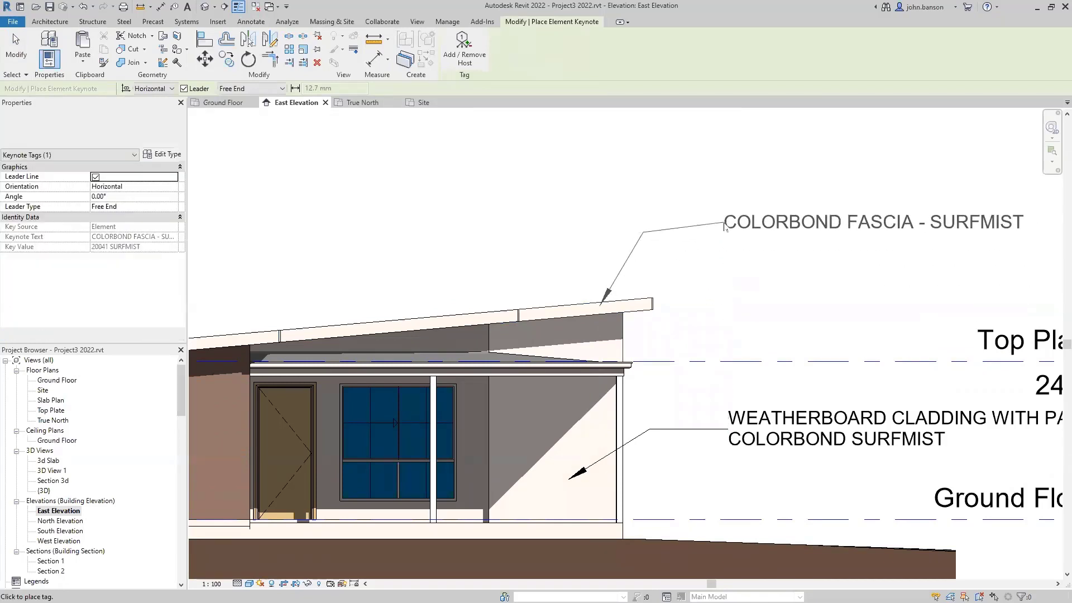
{"action": "left_click", "coordinate": [729, 235]}
- Add a leadered steel posts keynote with its text below the ground line
{"action": "scroll", "coordinate": [729, 253], "scroll_direction": "down", "scroll_amount": 2}
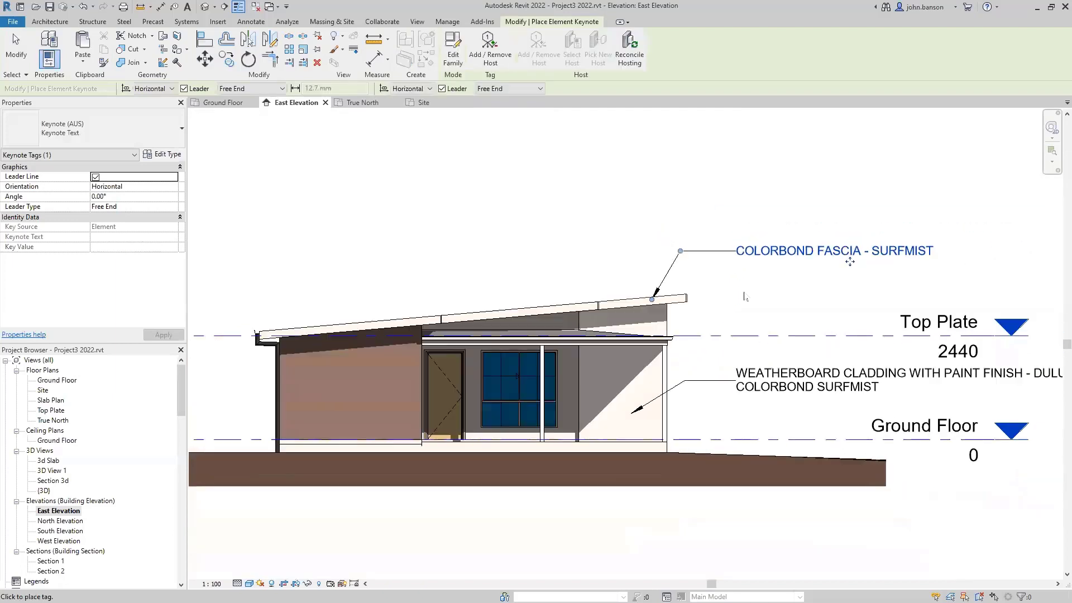
{"action": "middle_click_drag", "start_coordinate": [627, 525], "coordinate": [671, 486]}
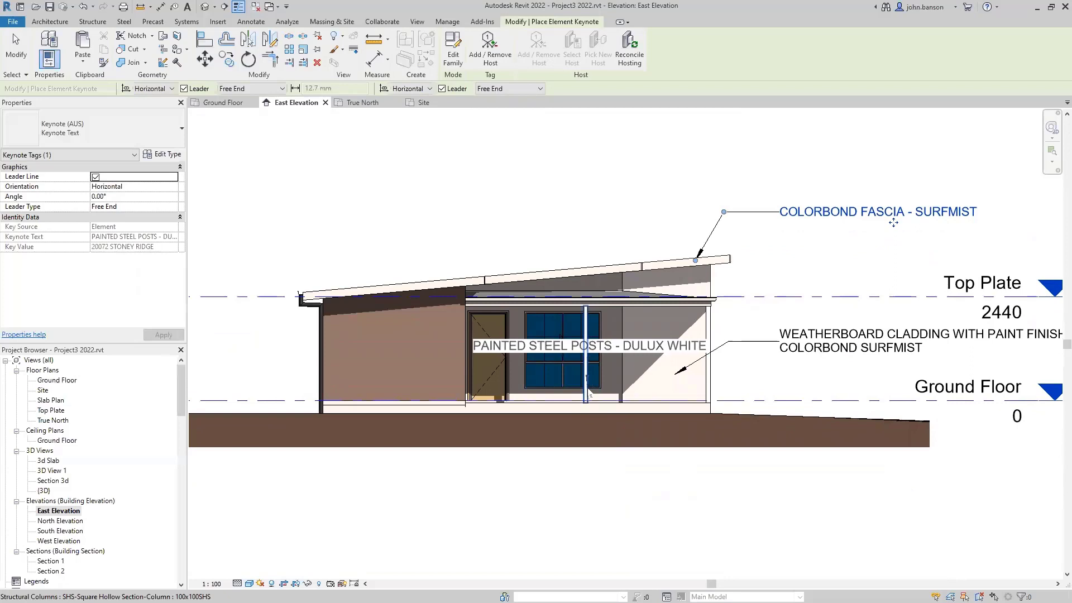
{"action": "left_click", "coordinate": [588, 393]}
{"action": "left_click", "coordinate": [643, 505]}
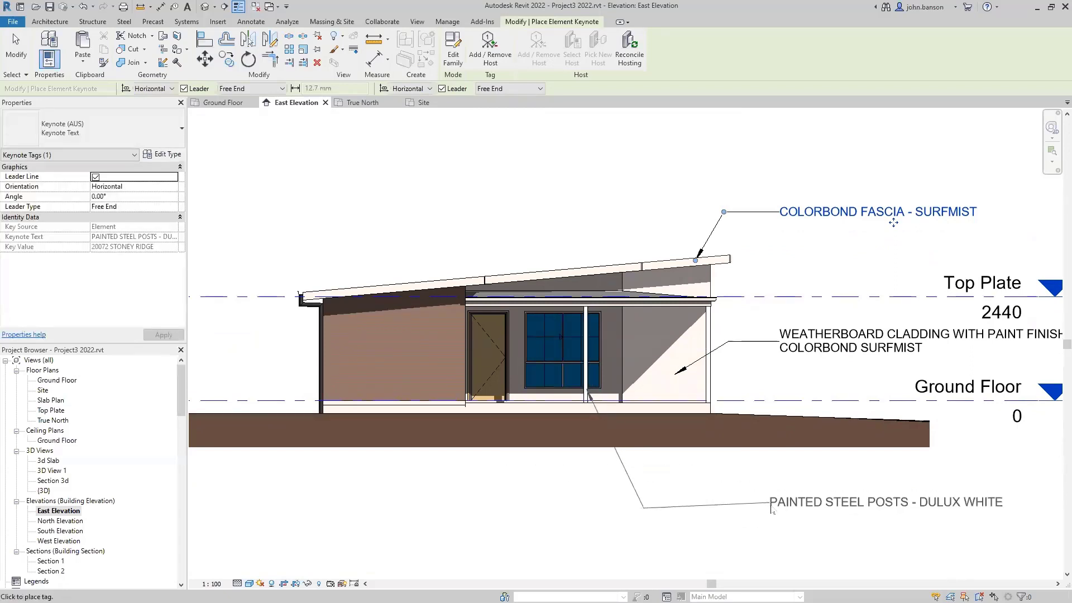
- Add a leadered face brickwork keynote below the ground, then anchor a leader on the downpipe
{"action": "middle_click_drag", "start_coordinate": [474, 475], "coordinate": [525, 461]}
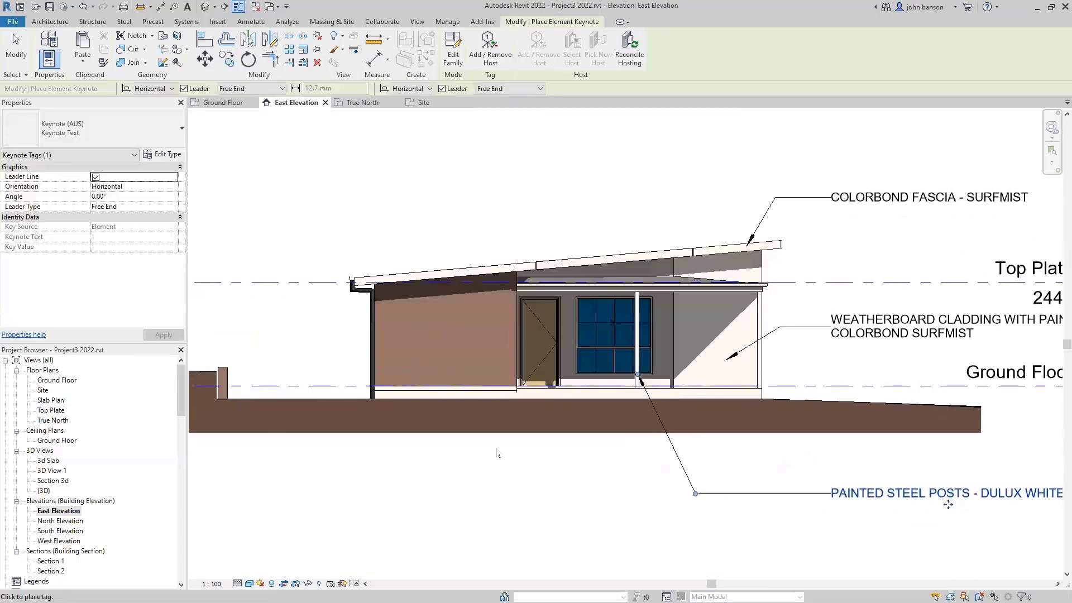
{"action": "left_click", "coordinate": [413, 367]}
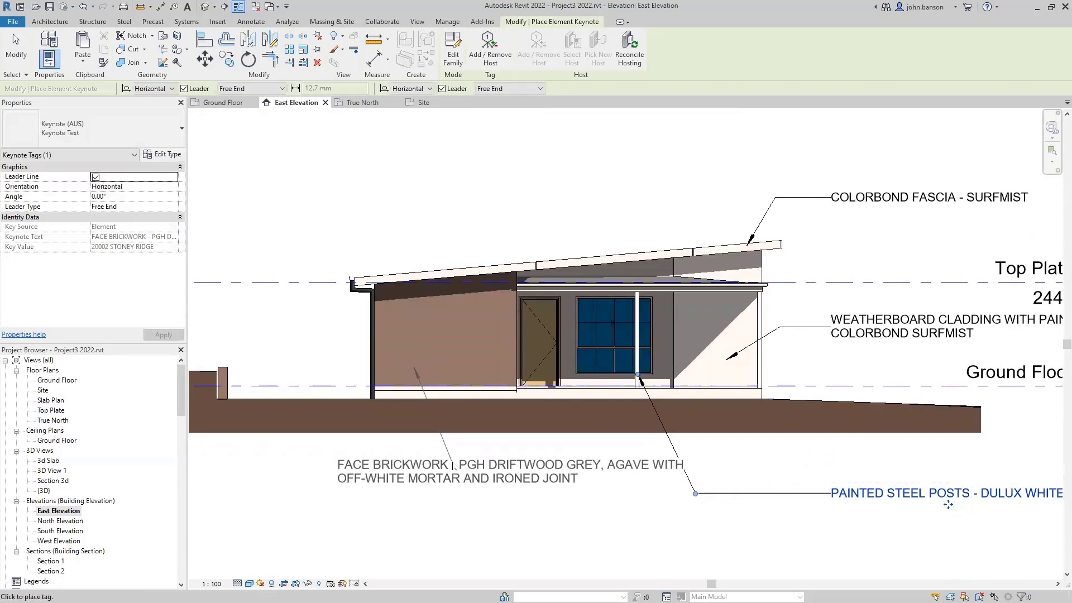
{"action": "middle_click_drag", "start_coordinate": [466, 472], "coordinate": [644, 478]}
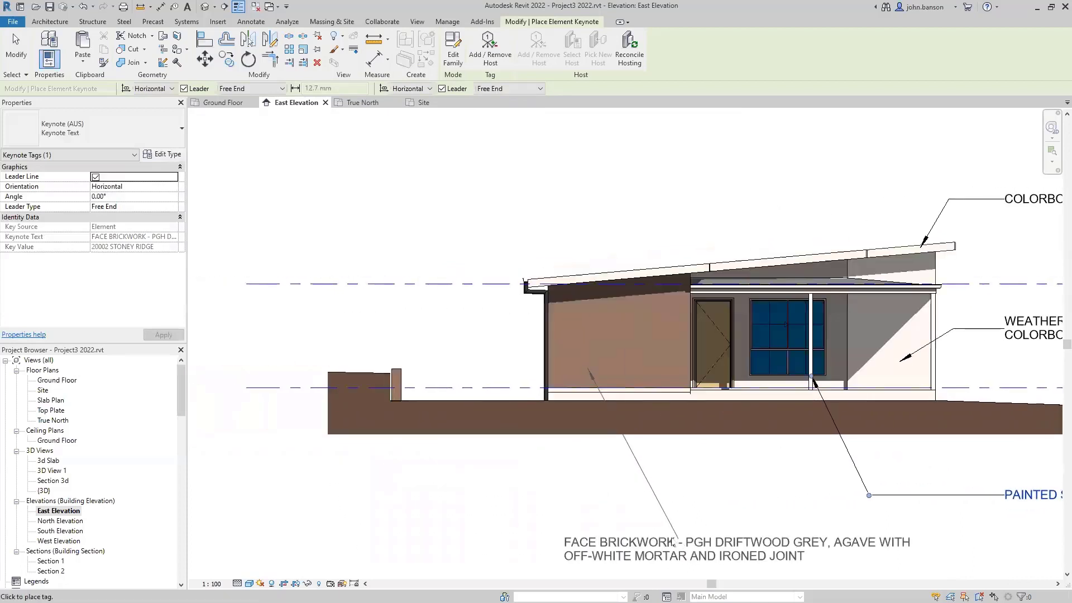
{"action": "left_click", "coordinate": [716, 537]}
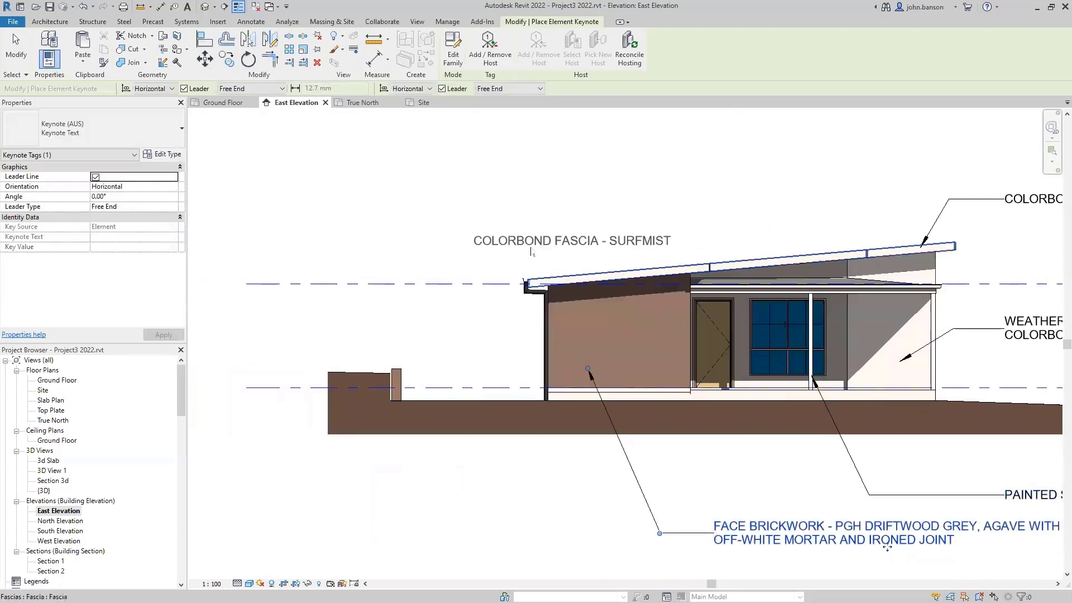
{"action": "left_click", "coordinate": [545, 332]}
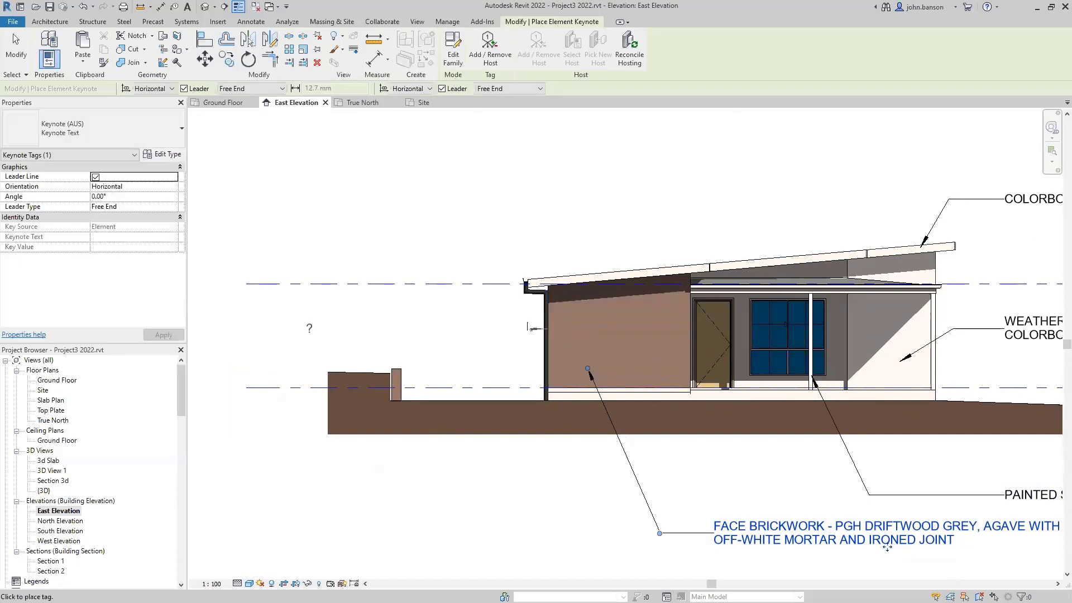
- Place the downpipe tag left of the downpipe using keynote 20051 SURFMIST
{"action": "left_click", "coordinate": [478, 309]}
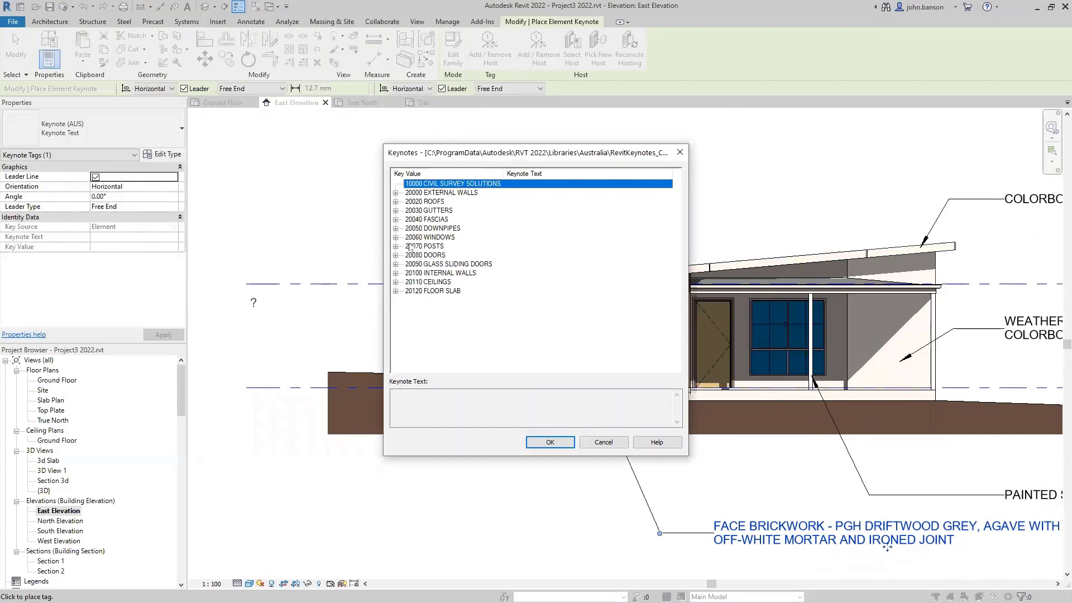
{"action": "left_click", "coordinate": [395, 229]}
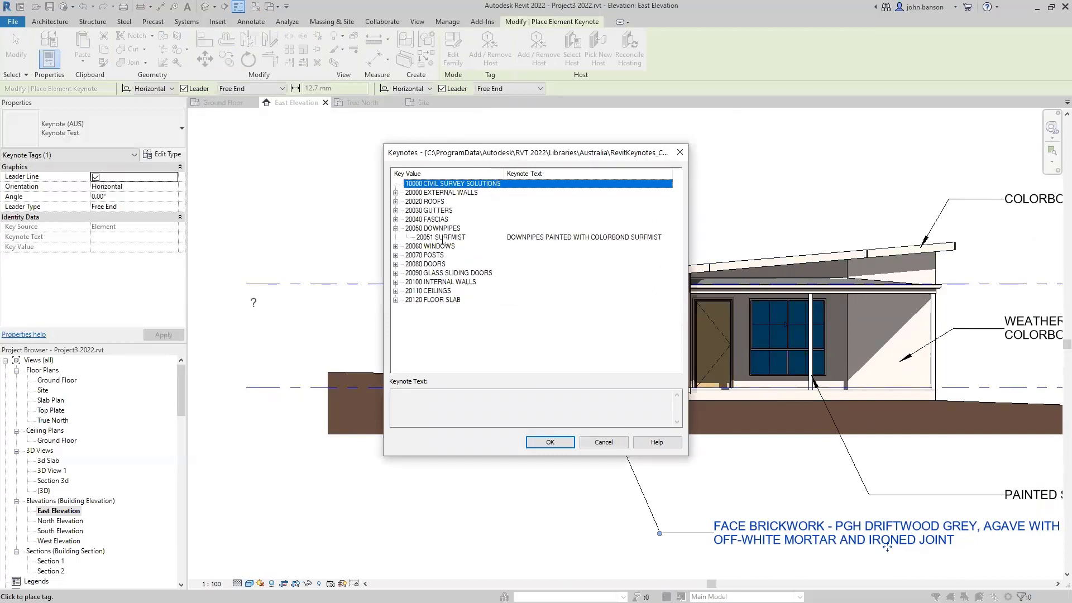
{"action": "left_click", "coordinate": [444, 238]}
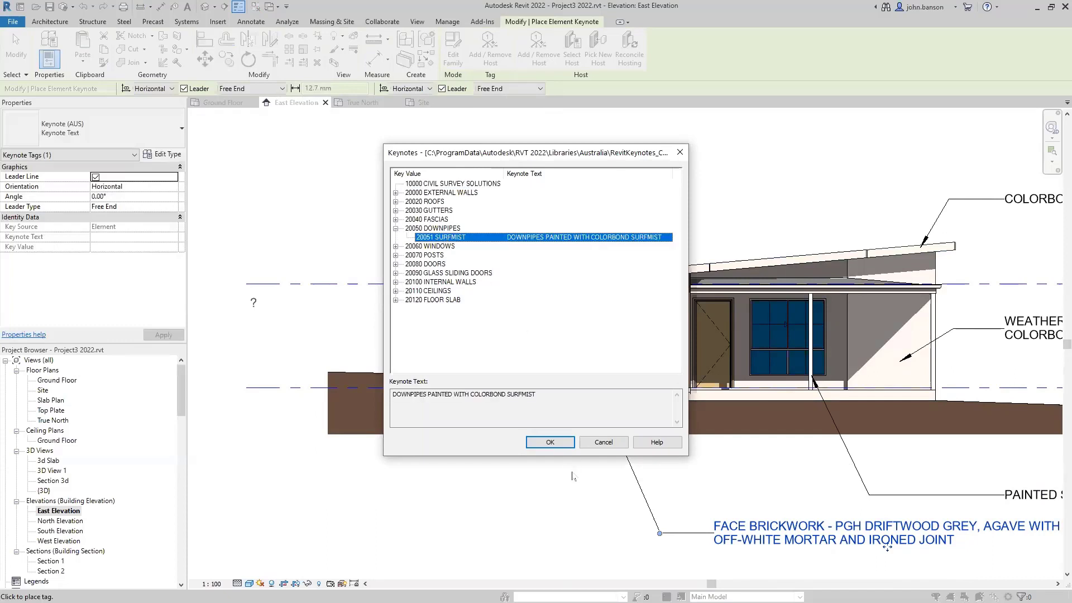
{"action": "left_click", "coordinate": [553, 442]}
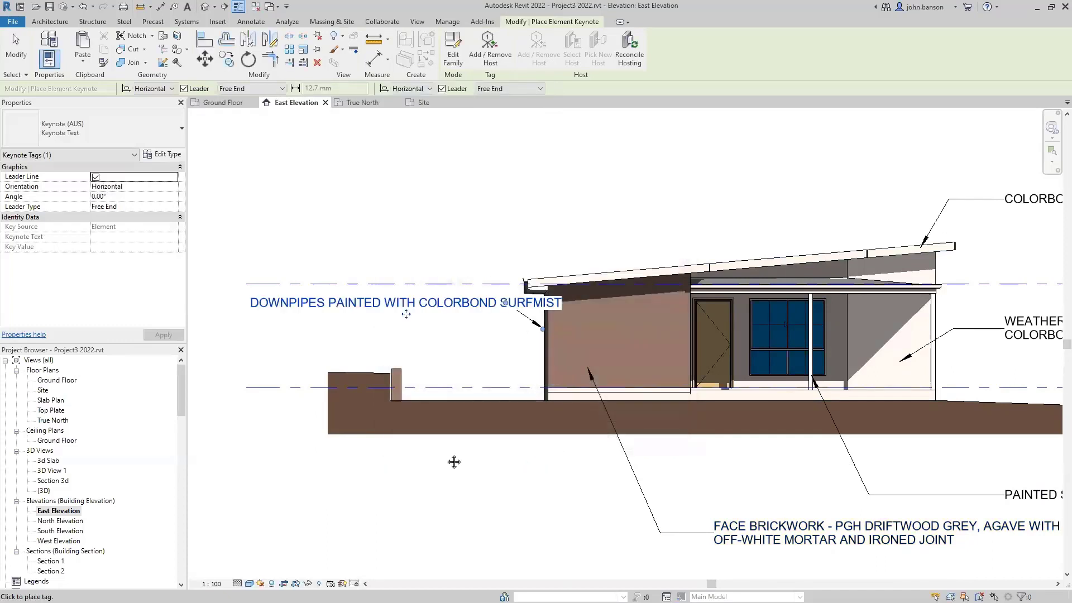
- Adjust the downpipe keynote leader's elbow to line up with its text
{"action": "middle_click_drag", "start_coordinate": [454, 460], "coordinate": [651, 470]}
{"action": "left_click_drag", "start_coordinate": [701, 313], "coordinate": [452, 322]}
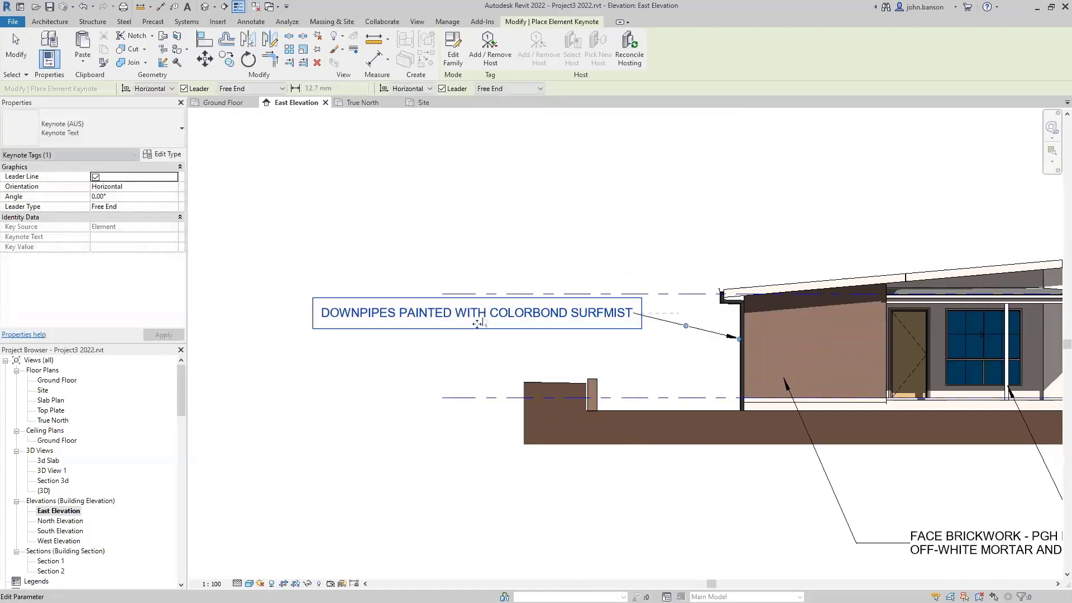
{"action": "mouse_move", "coordinate": [686, 329]}
{"action": "left_mouse_down"}
{"action": "mouse_move", "coordinate": [688, 310]}
{"action": "mouse_move", "coordinate": [684, 332]}
{"action": "left_mouse_up"}
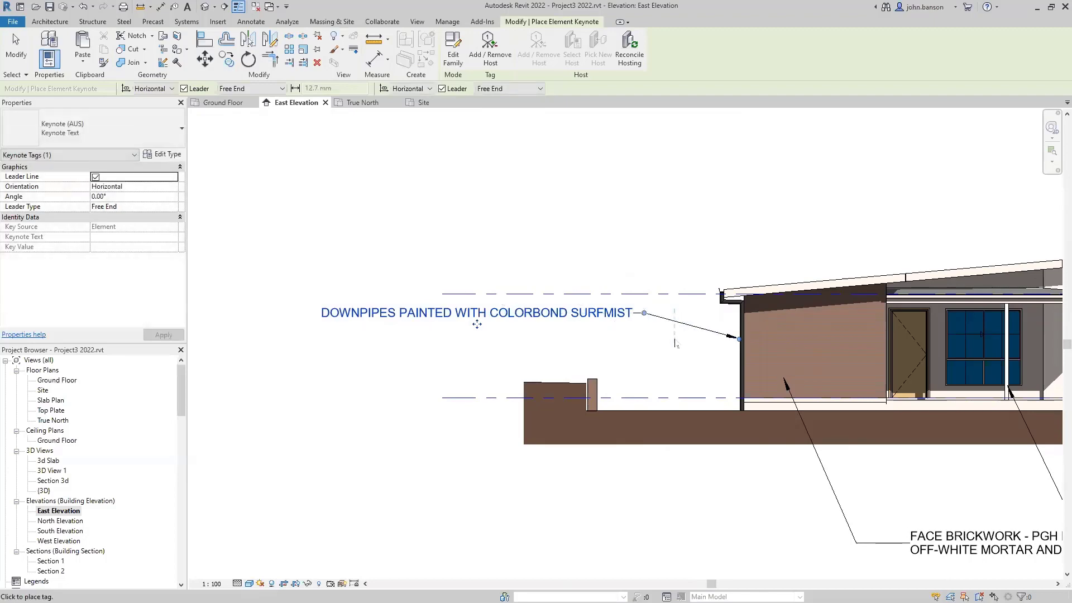
{"action": "key", "text": "Escape"}
{"action": "left_click", "coordinate": [683, 323]}
{"action": "left_click_drag", "start_coordinate": [692, 325], "coordinate": [681, 312]}
{"action": "left_click", "coordinate": [670, 354]}
- Pan the elevation so the house and level heads are visible
{"action": "scroll", "coordinate": [667, 355], "scroll_direction": "down", "scroll_amount": 2}
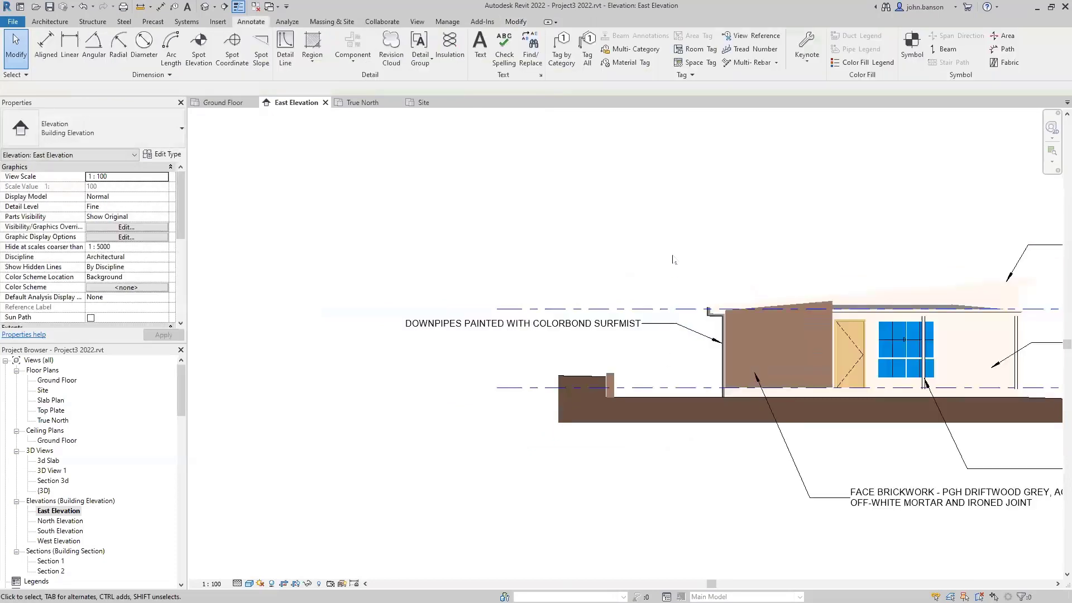
{"action": "middle_click_drag", "start_coordinate": [672, 260], "coordinate": [502, 285]}
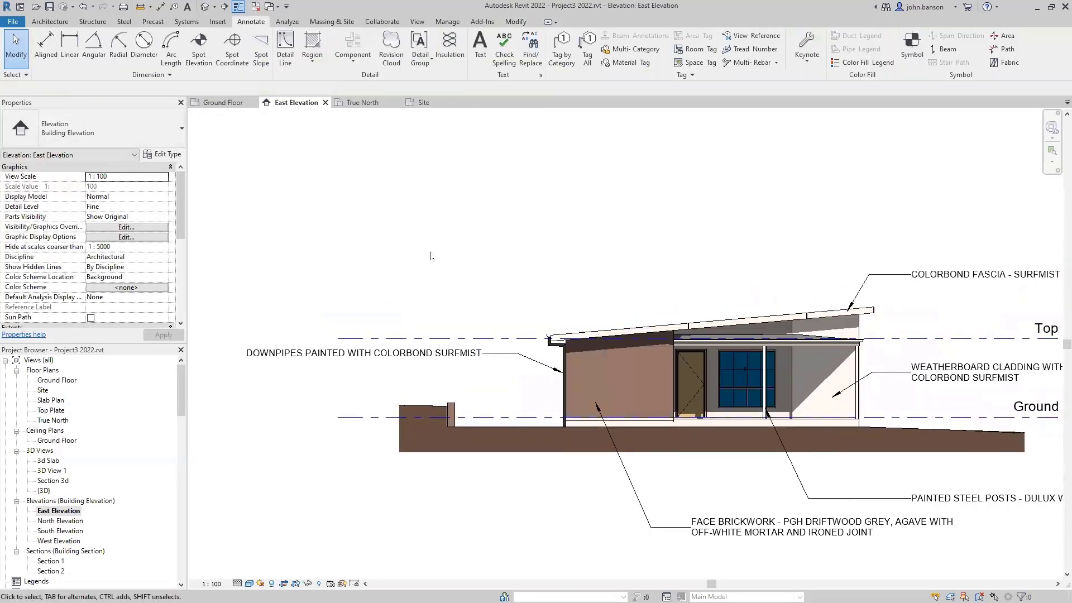
{"action": "middle_click_drag", "start_coordinate": [546, 219], "coordinate": [454, 265]}
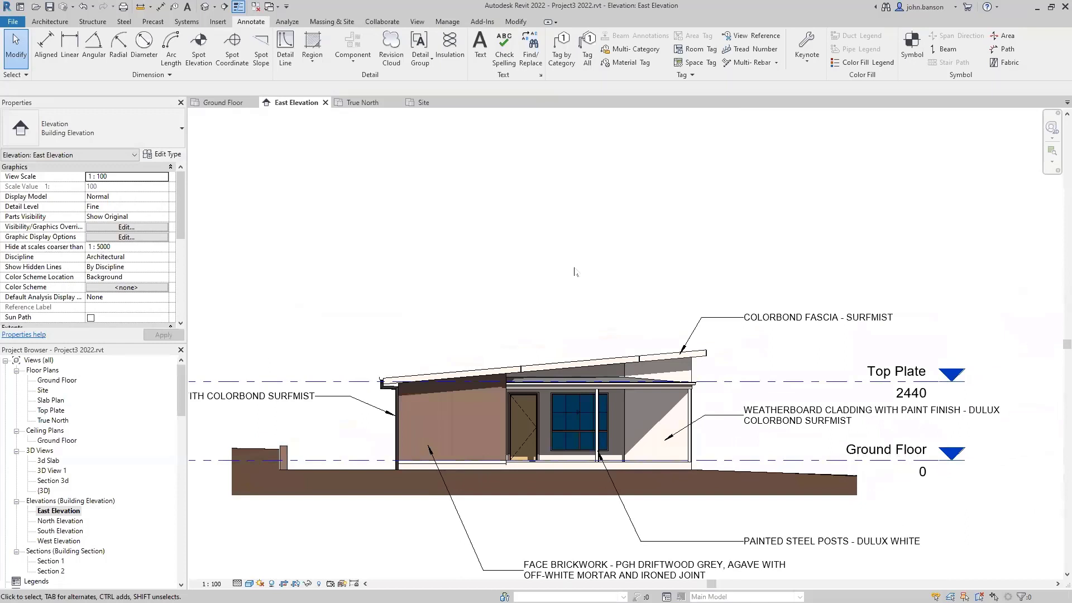
- Keynote the roof edge with 20021 COLORBOND ROOF SHEETING - BASALT, tag placed above the roof
{"action": "key", "text": "k"}
{"action": "key", "text": "e"}
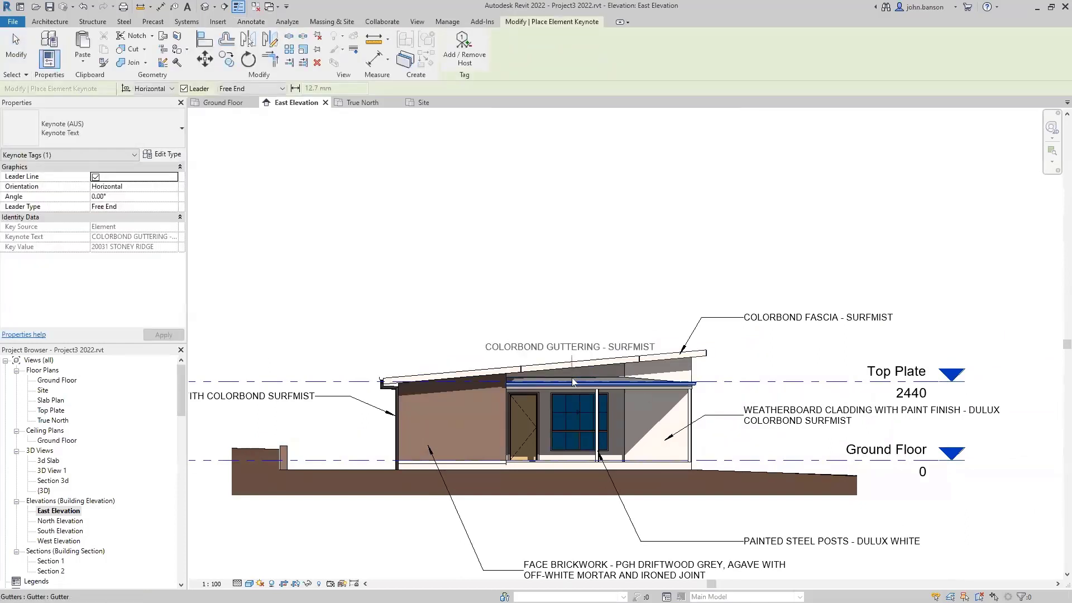
{"action": "scroll", "coordinate": [572, 377], "scroll_direction": "up", "scroll_amount": 3}
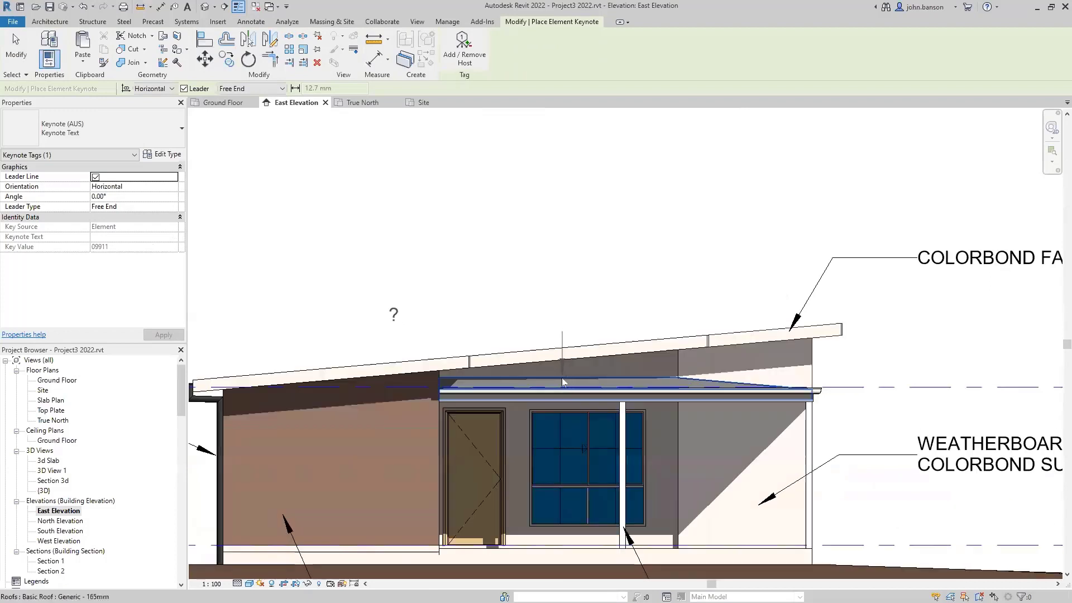
{"action": "left_click", "coordinate": [562, 379]}
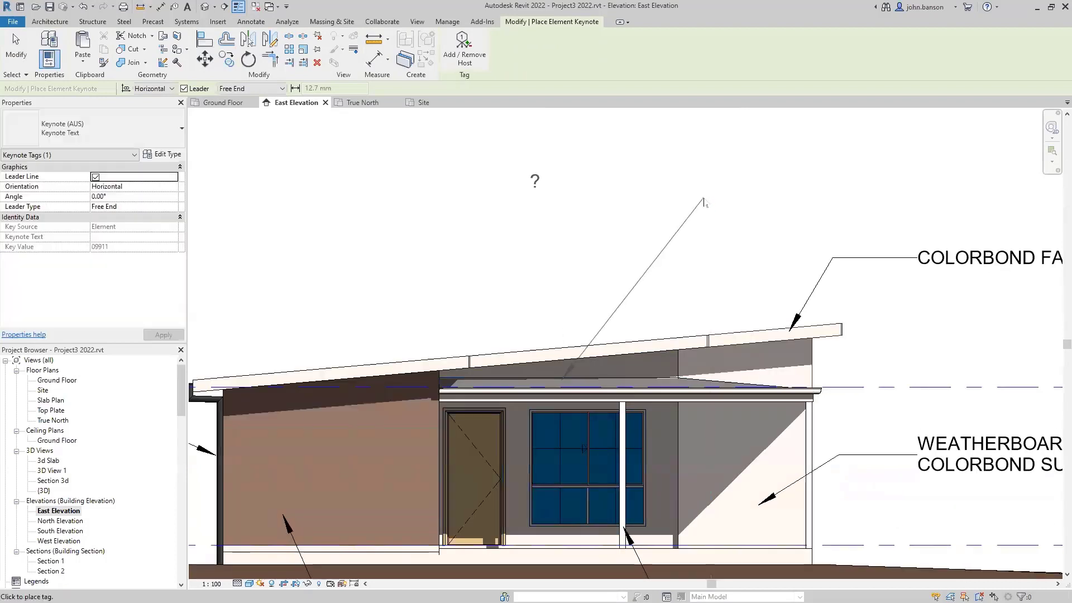
{"action": "left_click", "coordinate": [694, 177]}
{"action": "left_click", "coordinate": [730, 190]}
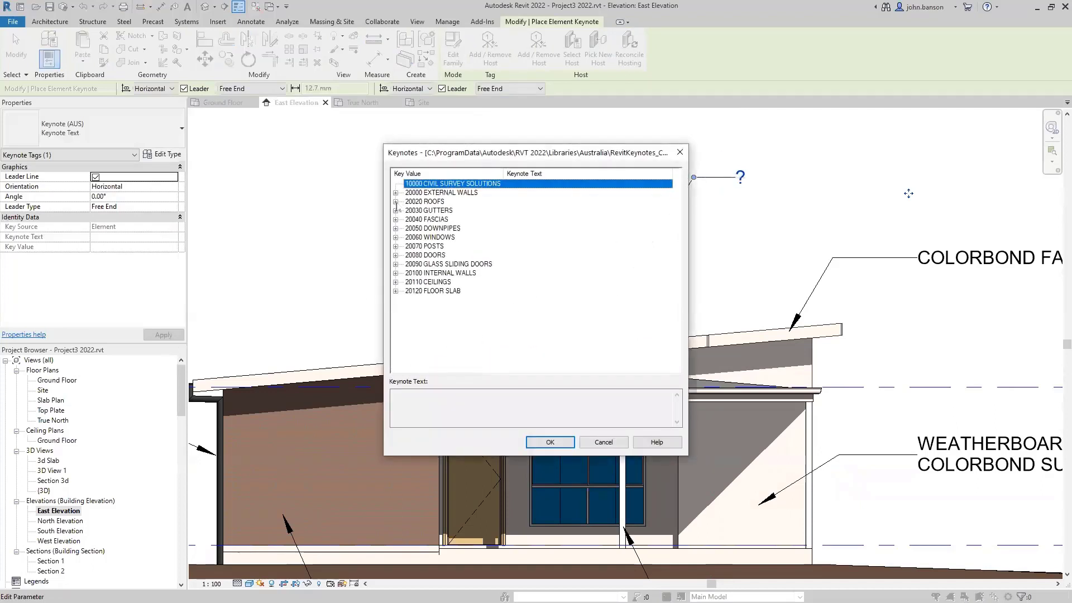
{"action": "left_click", "coordinate": [396, 202]}
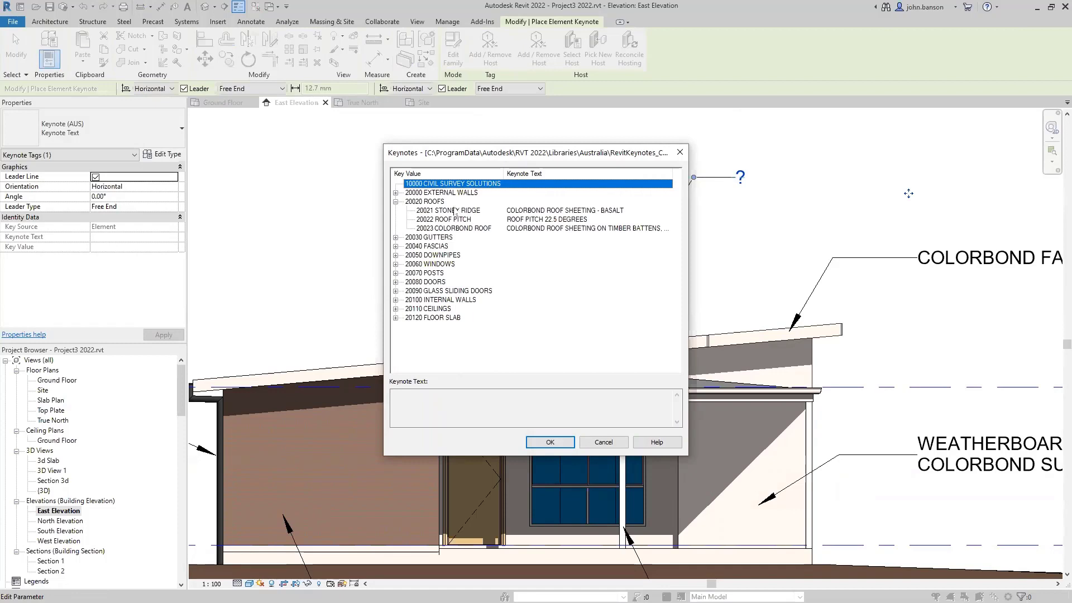
{"action": "left_click", "coordinate": [455, 211]}
{"action": "left_click", "coordinate": [550, 442]}
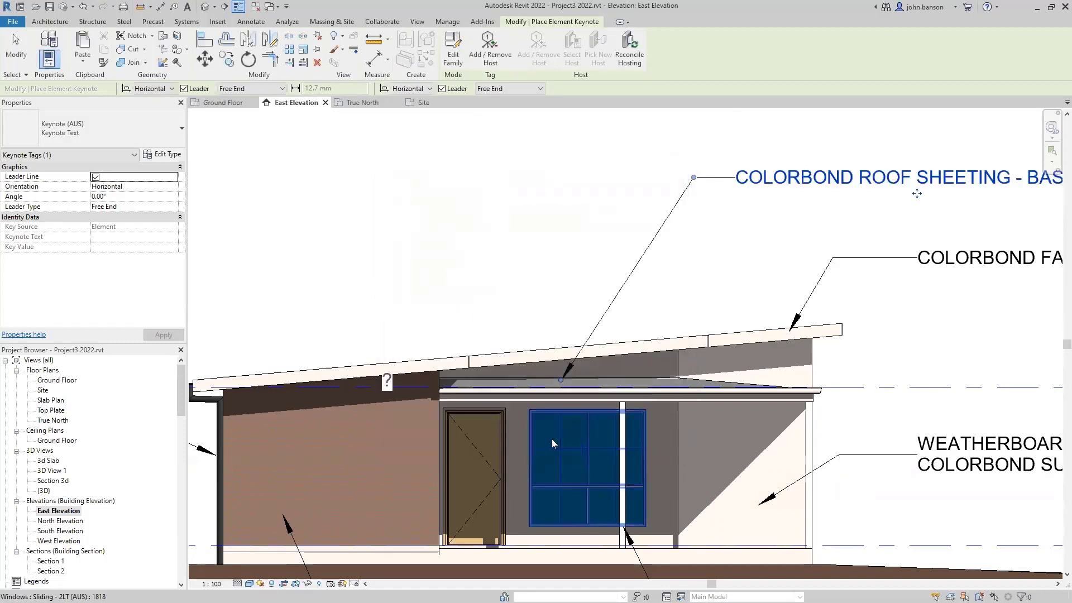
{"action": "scroll", "coordinate": [612, 407], "scroll_direction": "down", "scroll_amount": 4}
- Move the PAINTED STEEL POSTS and FACE BRICKWORK tags up closer to the house
{"action": "key", "text": "Escape"}
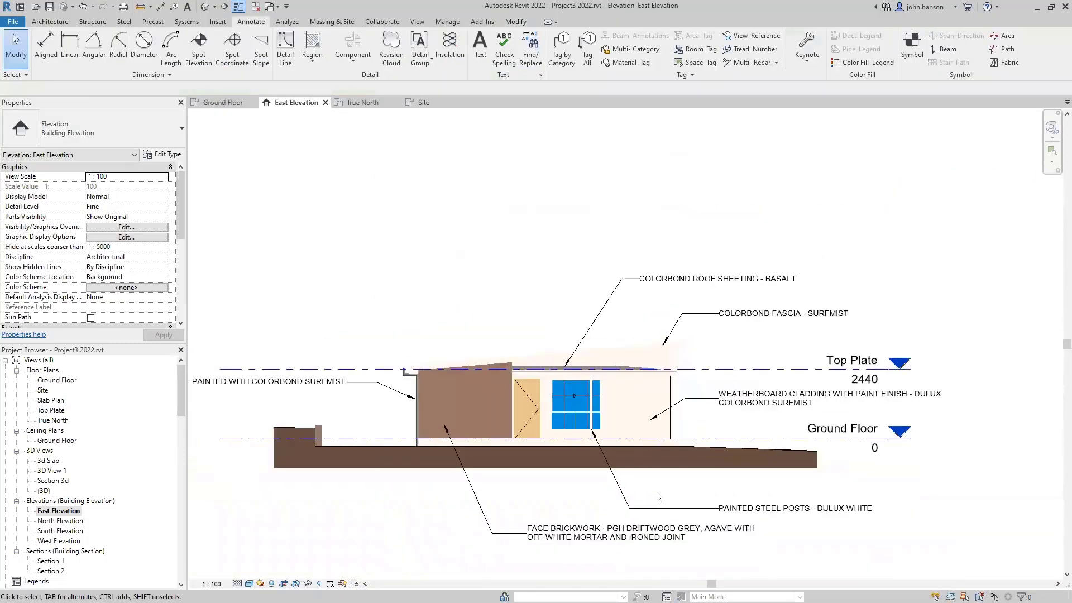
{"action": "middle_click_drag", "start_coordinate": [657, 496], "coordinate": [617, 418]}
{"action": "left_click", "coordinate": [751, 433]}
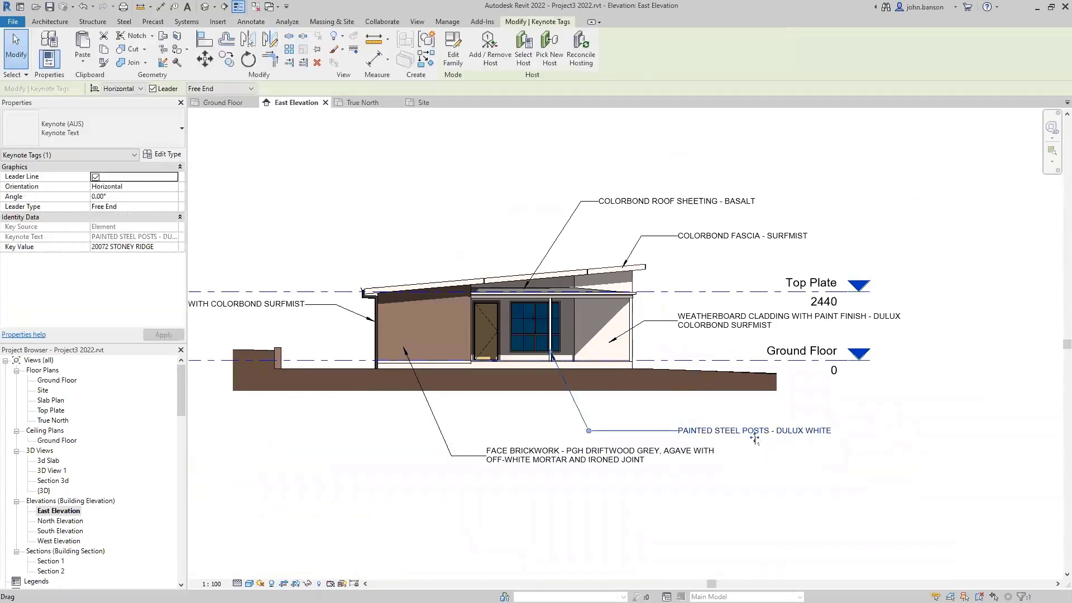
{"action": "left_click_drag", "start_coordinate": [754, 439], "coordinate": [739, 408]}
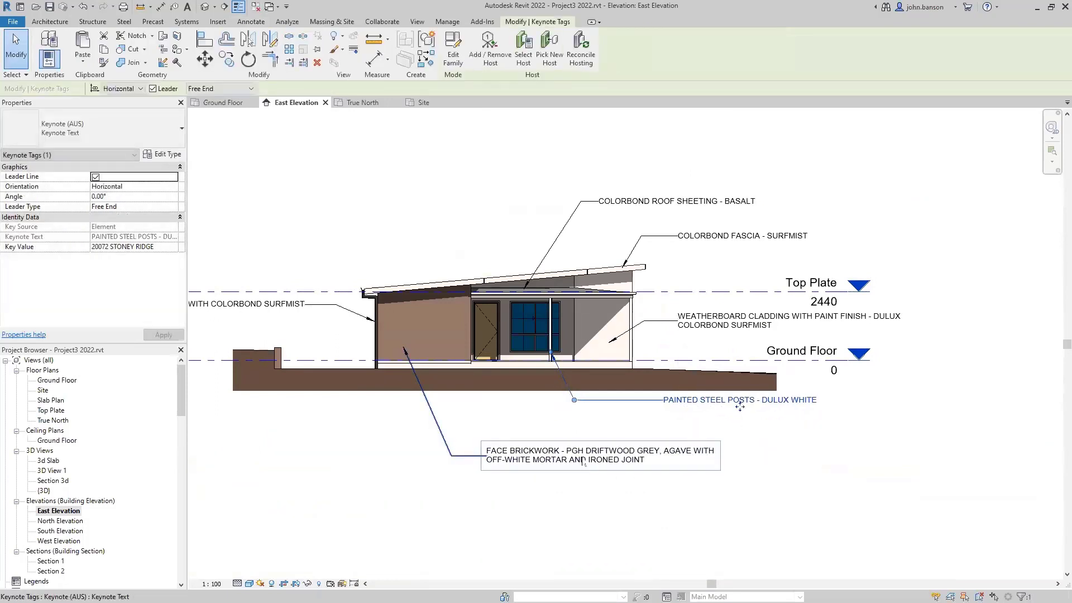
{"action": "left_click_drag", "start_coordinate": [584, 461], "coordinate": [582, 427]}
{"action": "left_click", "coordinate": [710, 328]}
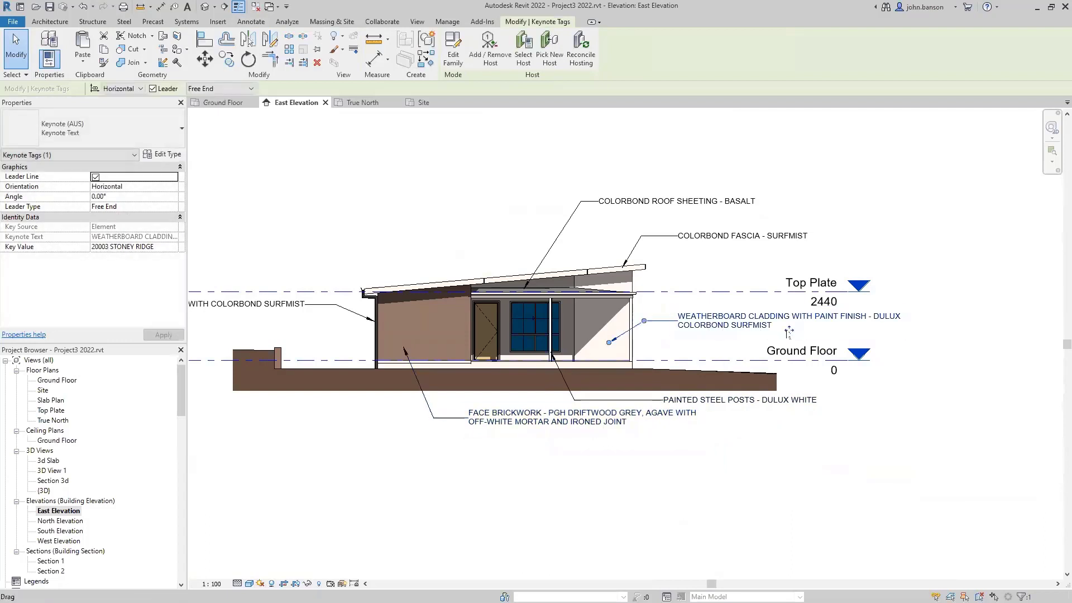
- Lower the roof sheeting tag, move the DOWNPIPES tag nearer the downpipe, and recentre
{"action": "left_click_drag", "start_coordinate": [673, 208], "coordinate": [661, 231]}
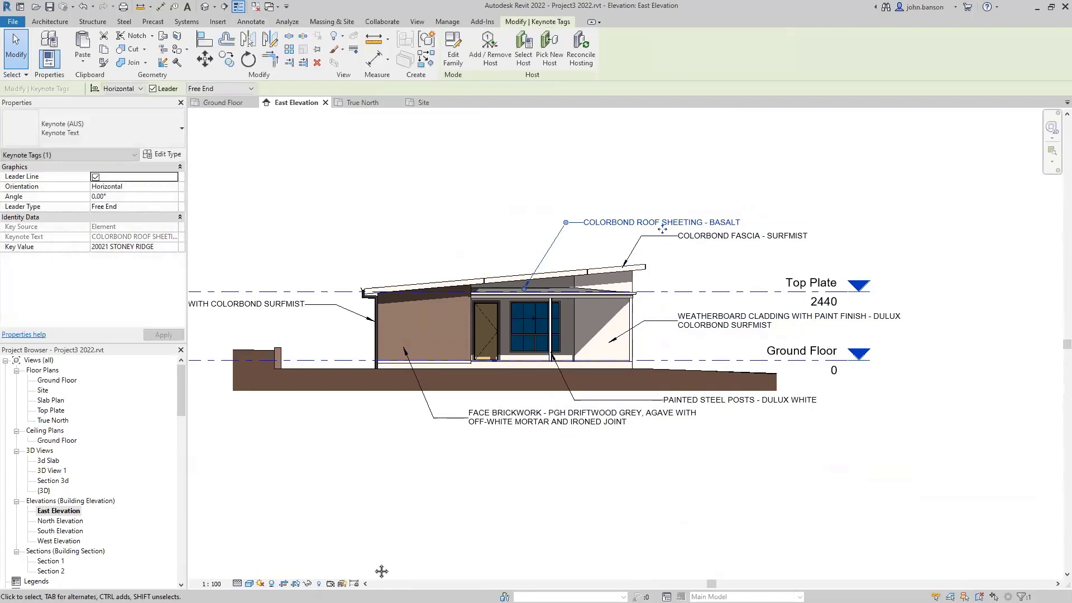
{"action": "middle_click_drag", "start_coordinate": [260, 390], "coordinate": [523, 363]}
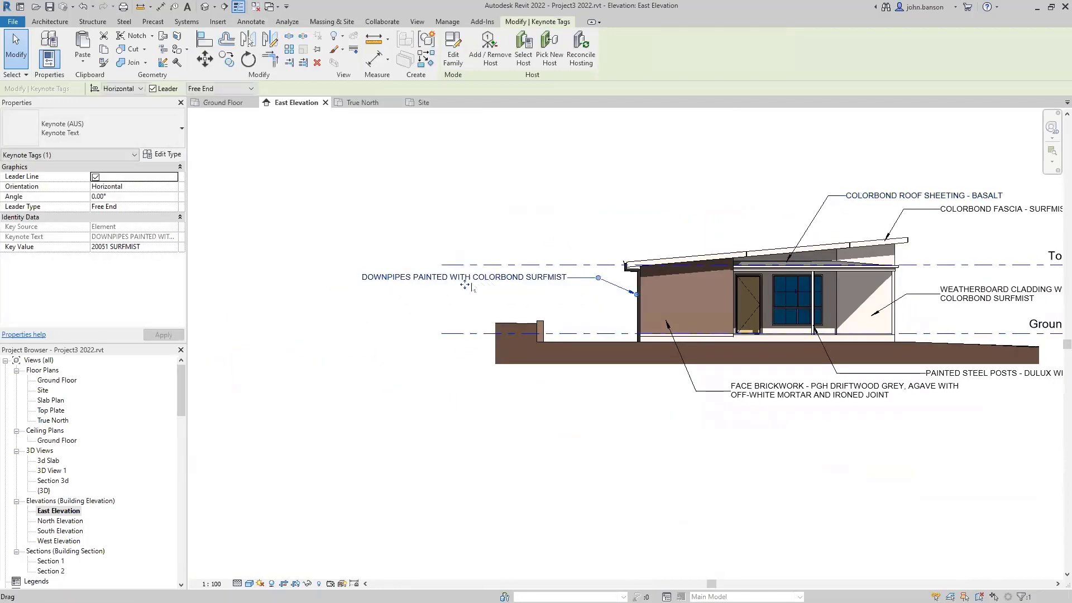
{"action": "left_click_drag", "start_coordinate": [467, 283], "coordinate": [478, 287]}
{"action": "left_click", "coordinate": [561, 409]}
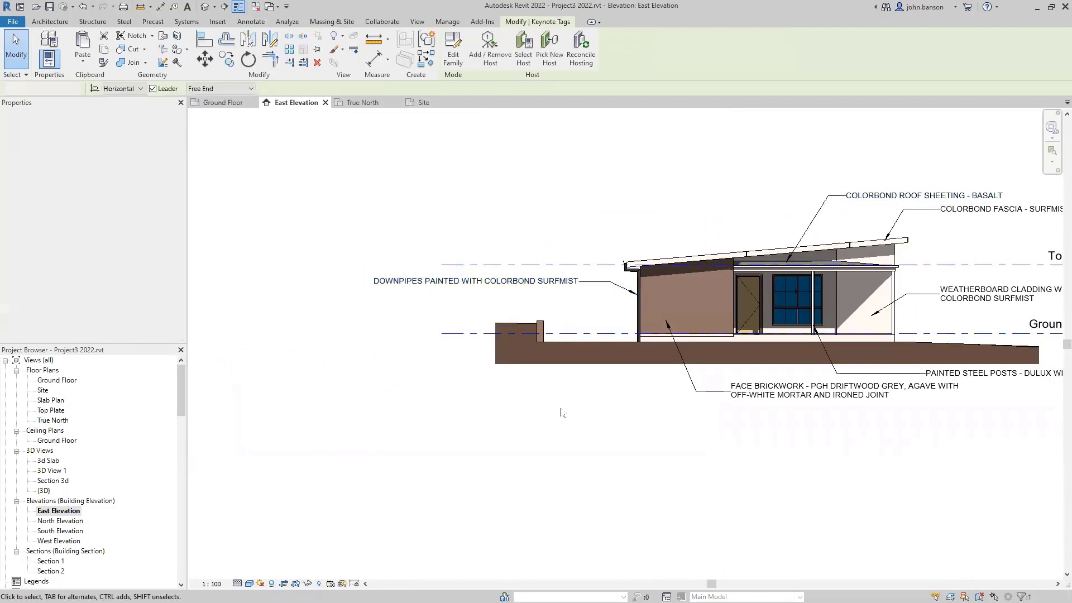
{"action": "scroll", "coordinate": [580, 414], "scroll_direction": "down", "scroll_amount": 2}
{"action": "middle_click_drag", "start_coordinate": [509, 433], "coordinate": [500, 431]}
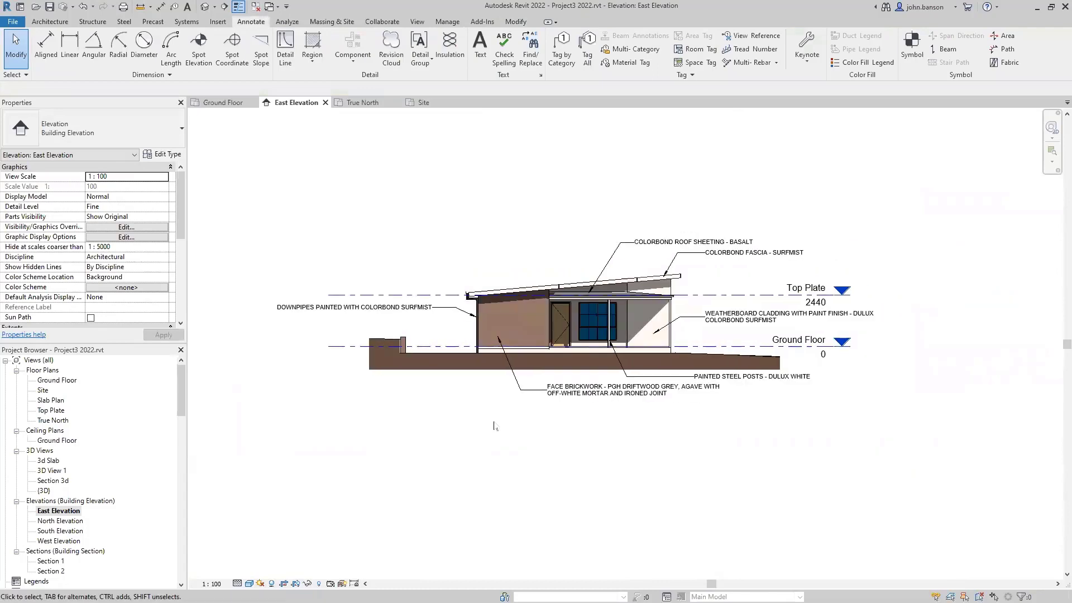
{"action": "scroll", "coordinate": [483, 423], "scroll_direction": "up", "scroll_amount": 1}
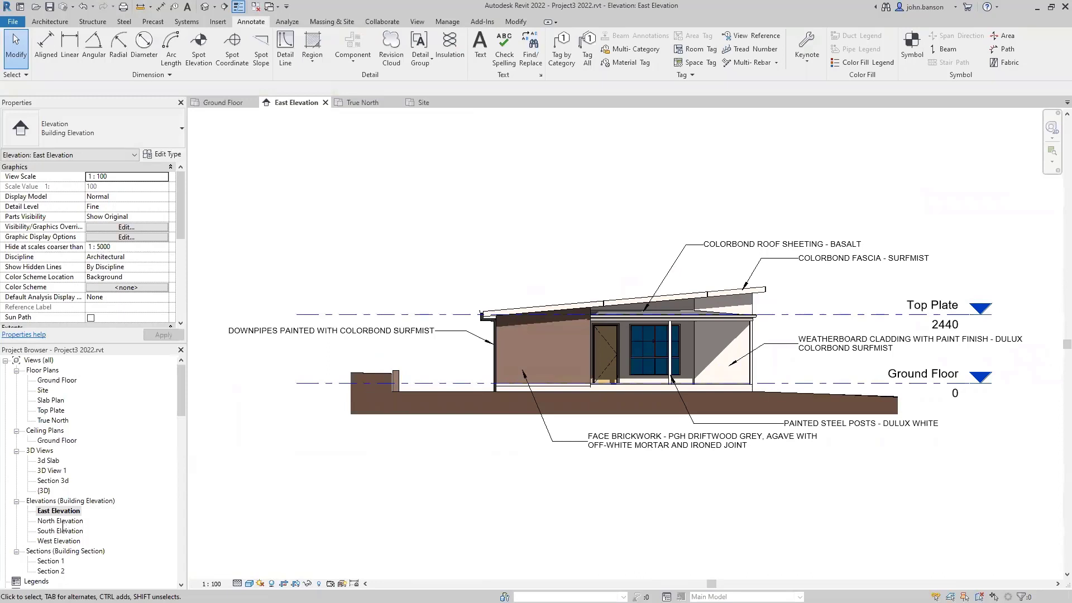
- Open the North Elevation and set its Title on Sheet to SW ELEVATION
{"action": "double_click", "coordinate": [63, 521]}
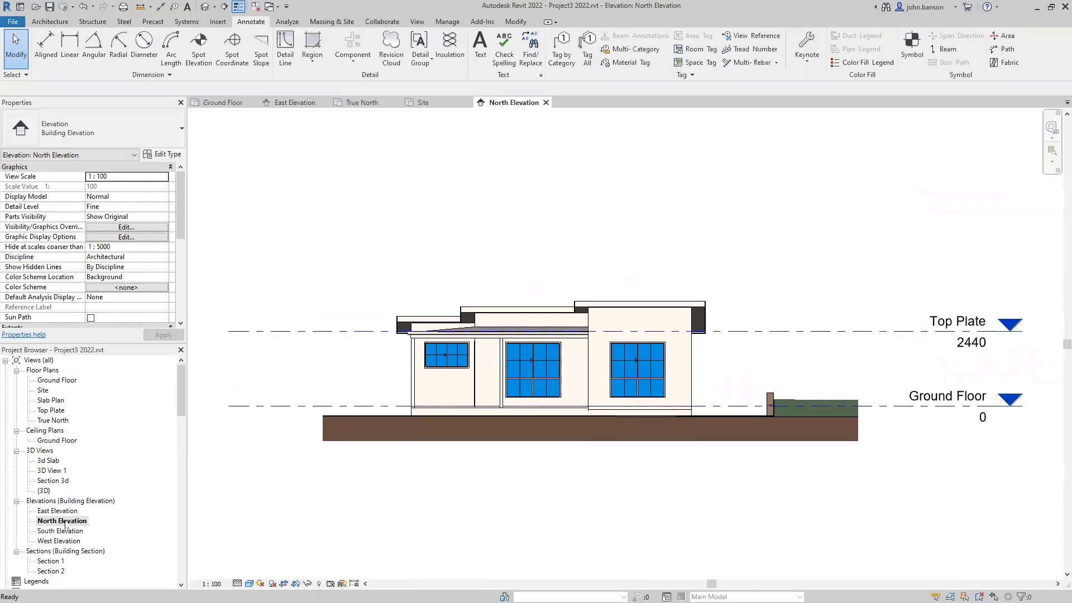
{"action": "left_click_drag", "start_coordinate": [181, 228], "coordinate": [188, 314]}
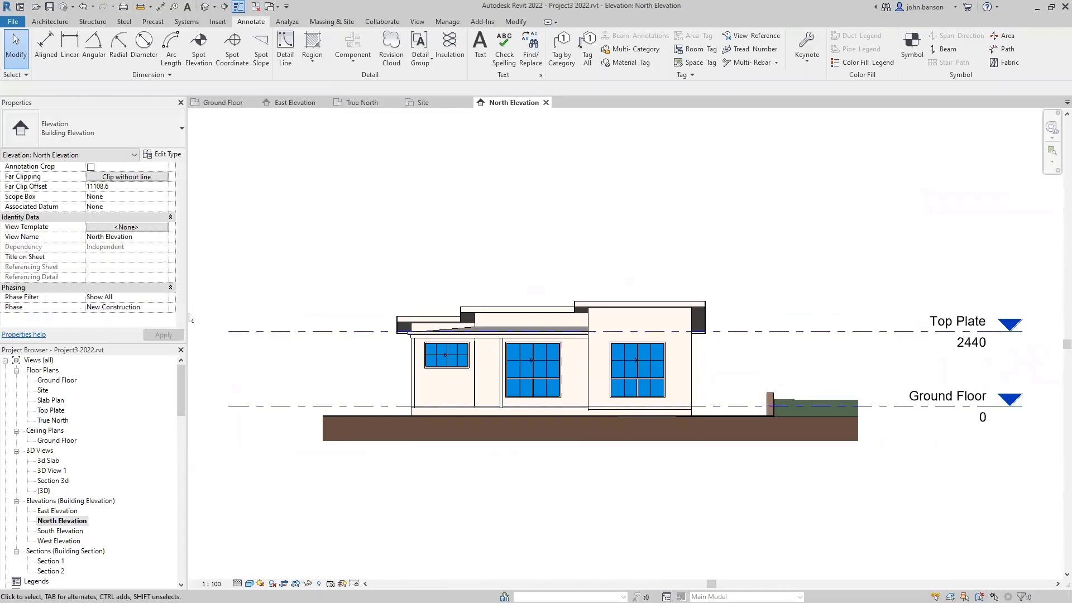
{"action": "left_click", "coordinate": [121, 258]}
{"action": "type", "text": "SW ELEVATION"}
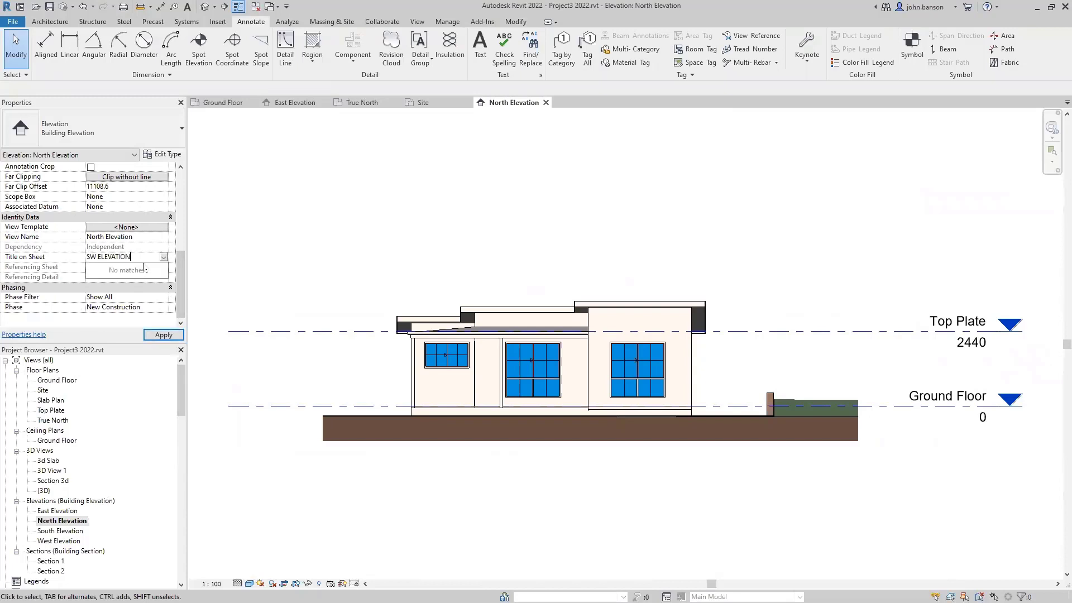
{"action": "key", "text": "Return"}
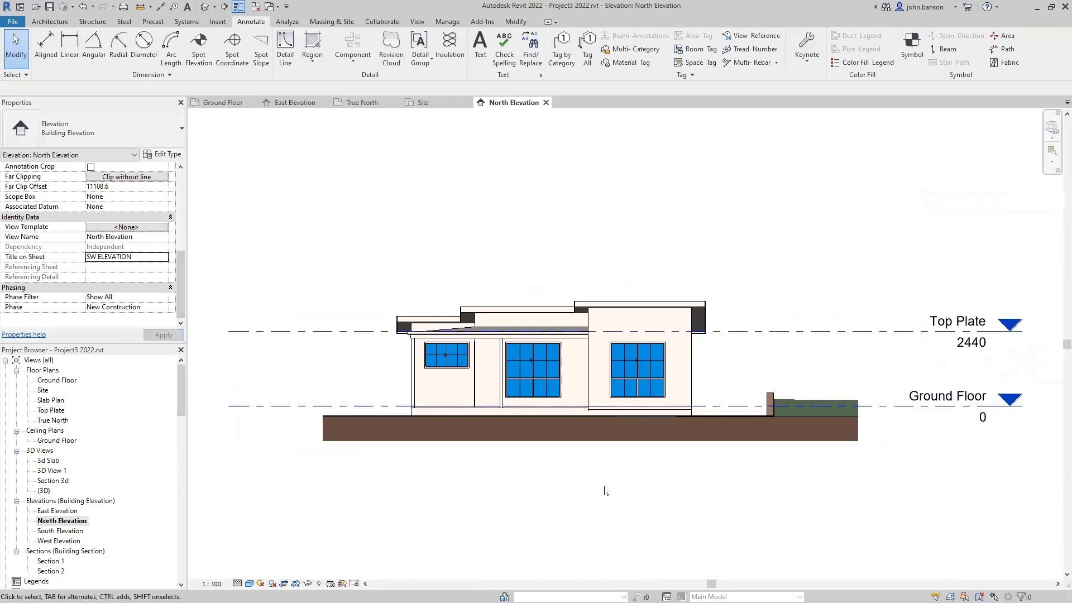
- Toggle Crop Region Visible on and off, recentre the view, and bring up Keynoting Settings
{"action": "scroll", "coordinate": [604, 490], "scroll_direction": "down", "scroll_amount": 3}
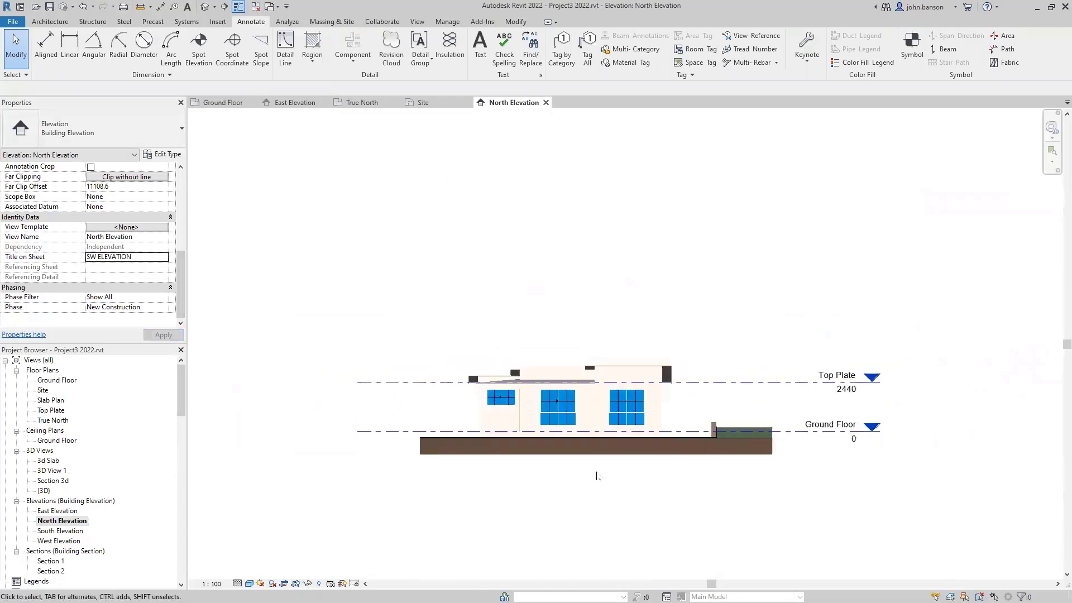
{"action": "scroll", "coordinate": [597, 476], "scroll_direction": "up", "scroll_amount": 2}
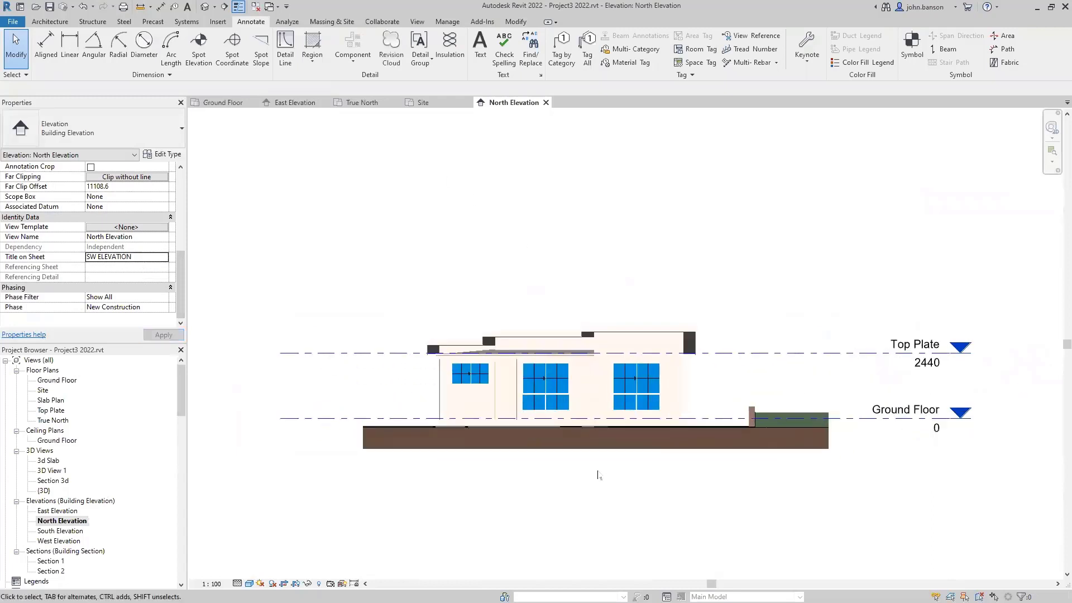
{"action": "left_click", "coordinate": [181, 210]}
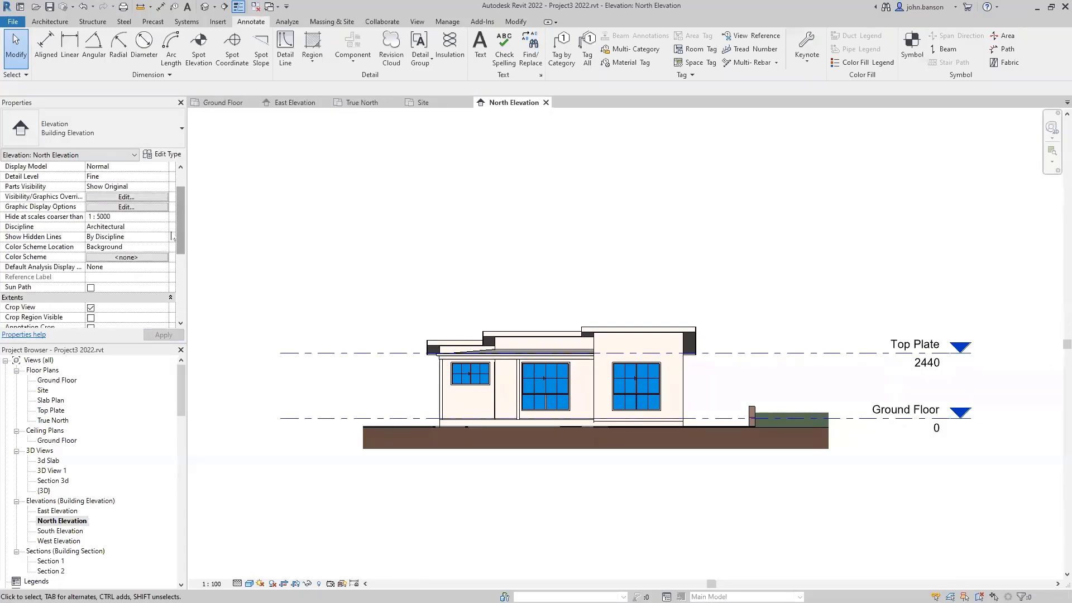
{"action": "left_click", "coordinate": [91, 318]}
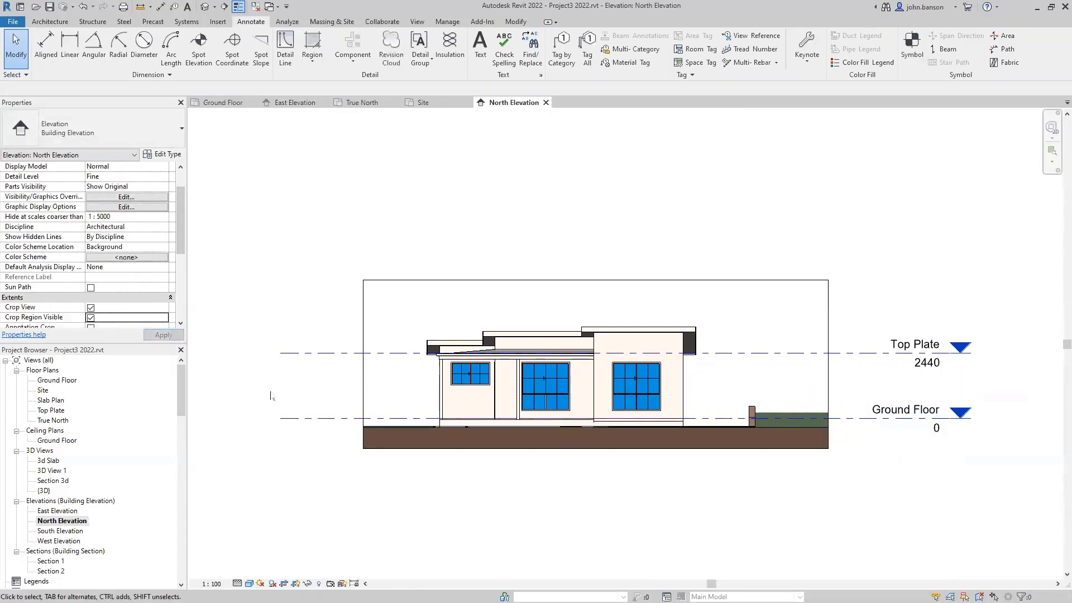
{"action": "left_click", "coordinate": [90, 317]}
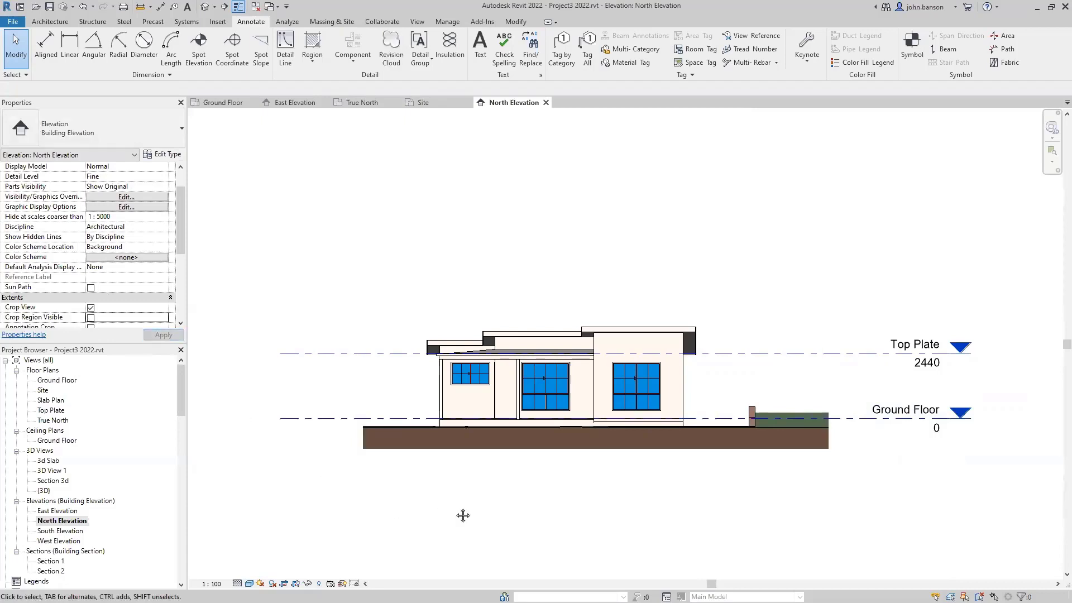
{"action": "middle_click_drag", "start_coordinate": [465, 510], "coordinate": [424, 486]}
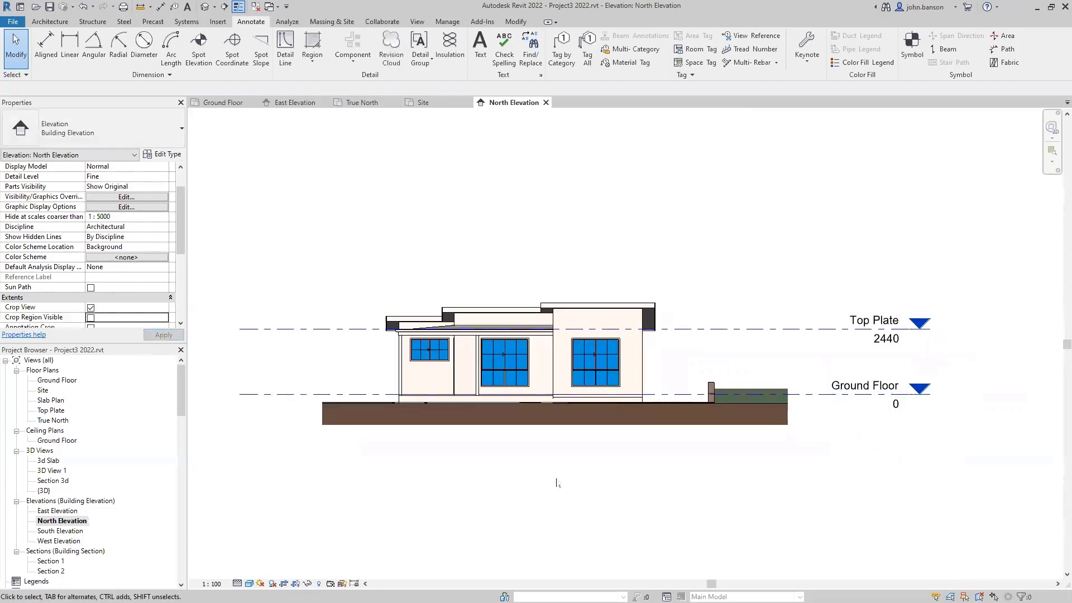
{"action": "scroll", "coordinate": [724, 382], "scroll_direction": "up", "scroll_amount": 3}
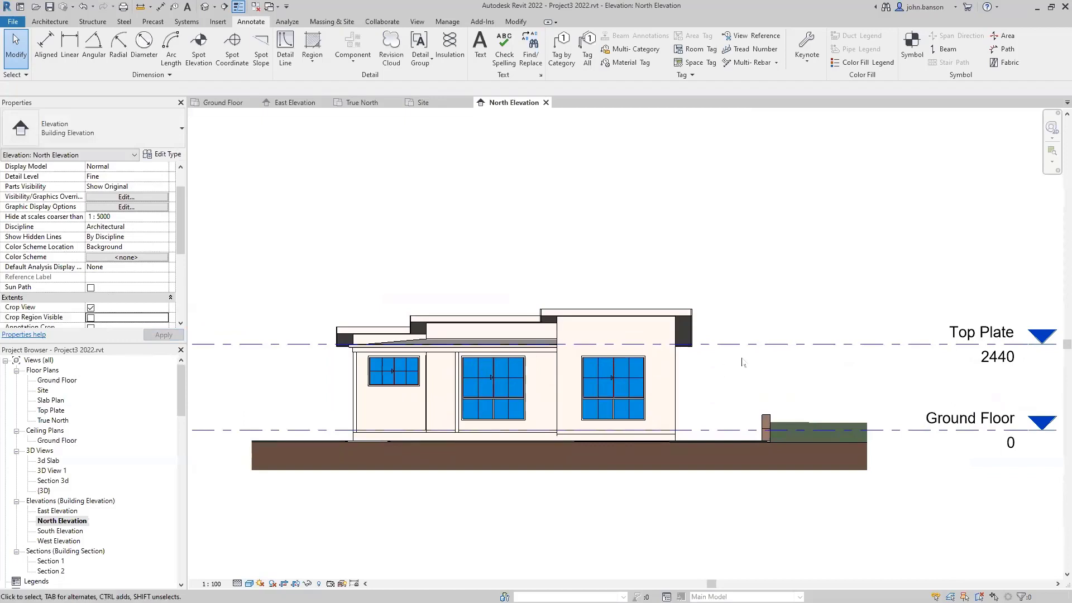
{"action": "left_click", "coordinate": [794, 56]}
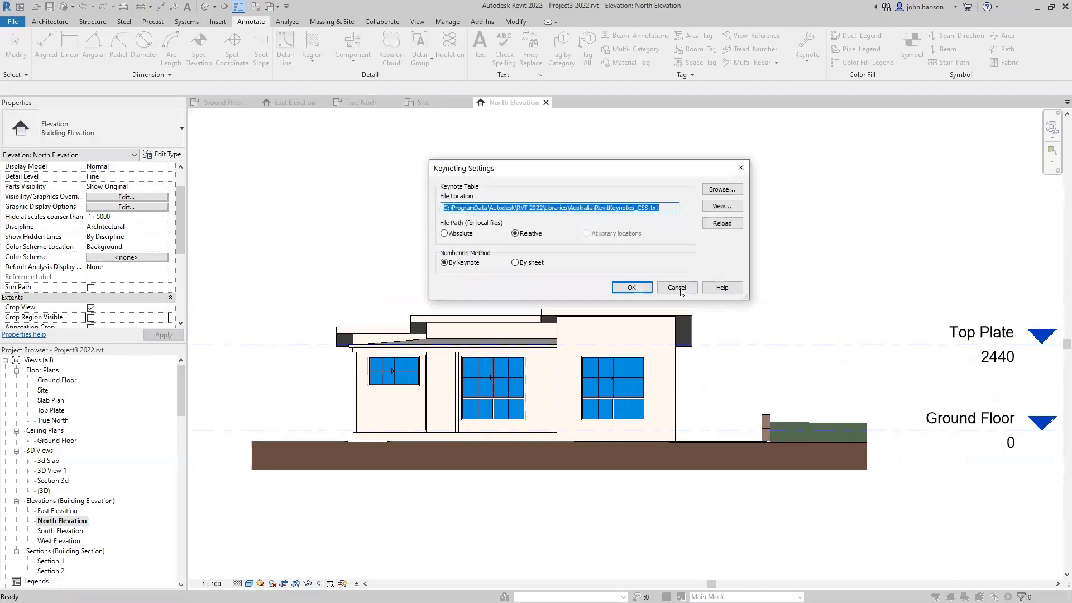
- Dismiss Keynoting Settings and add leadered element keynotes for the fascia and weatherboard cladding
{"action": "left_click", "coordinate": [677, 287]}
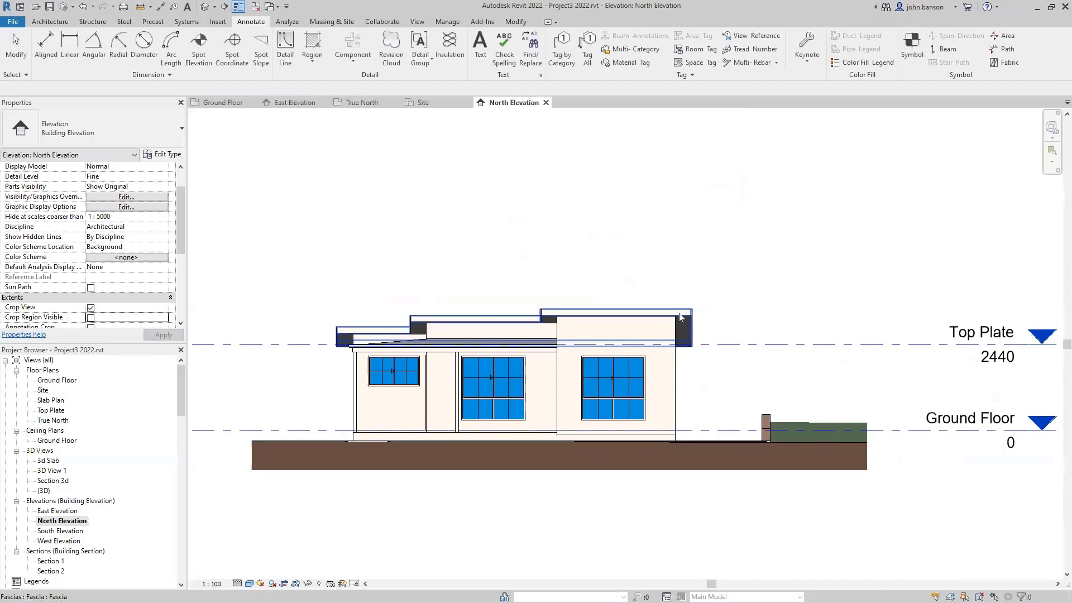
{"action": "key", "text": "k"}
{"action": "key", "text": "e"}
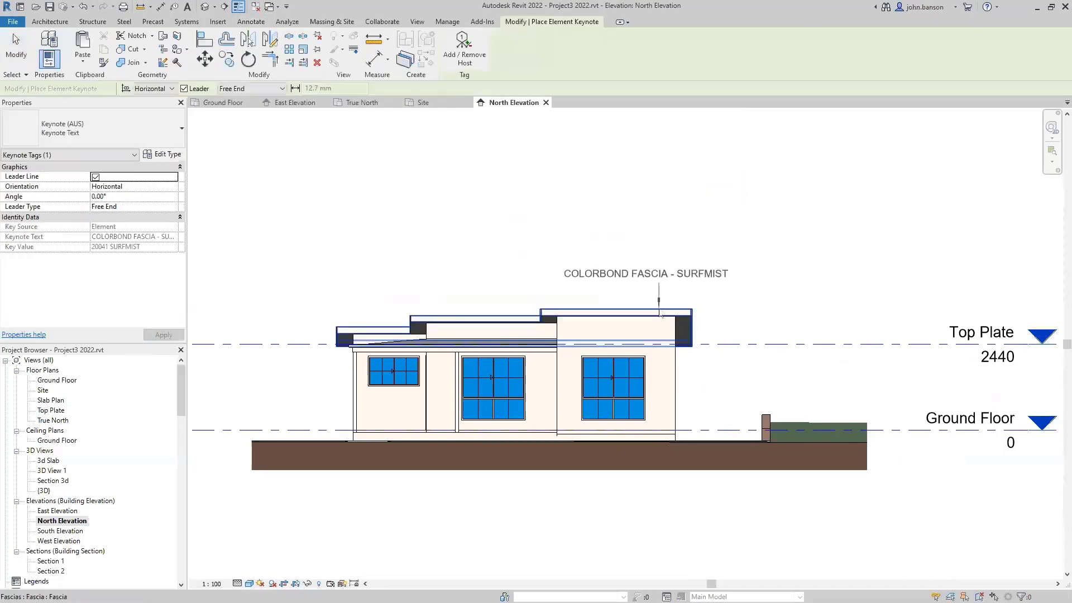
{"action": "left_click", "coordinate": [663, 307]}
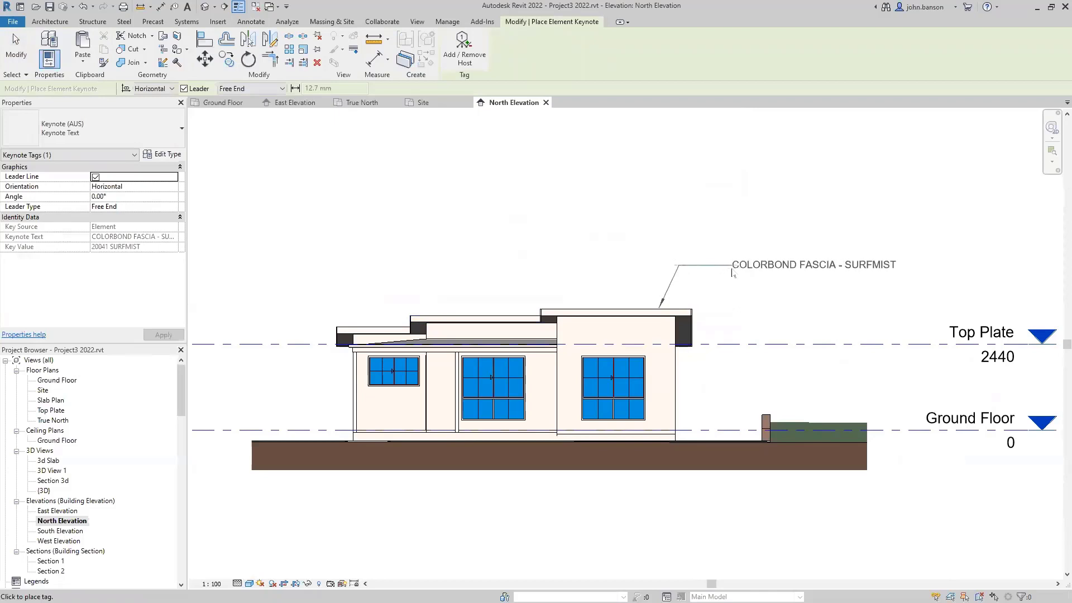
{"action": "left_click", "coordinate": [733, 272]}
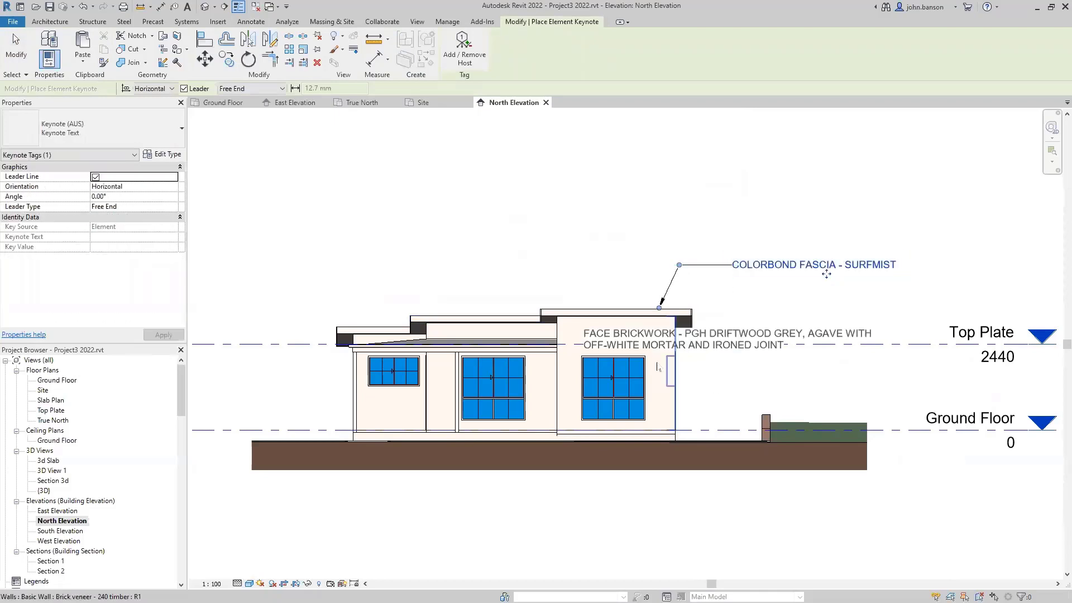
{"action": "left_click", "coordinate": [649, 342]}
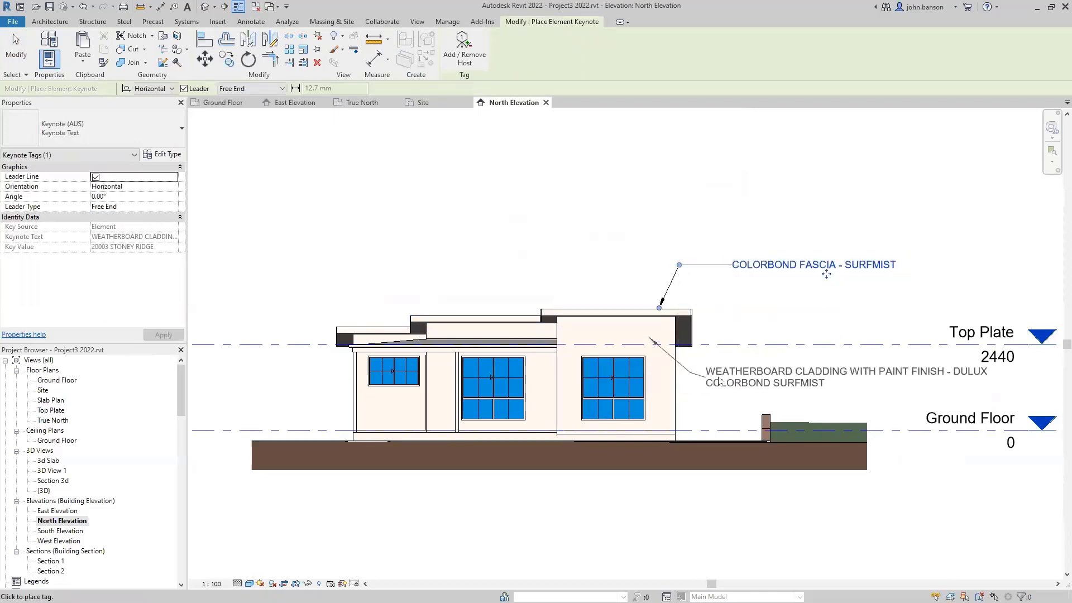
{"action": "left_click", "coordinate": [731, 379]}
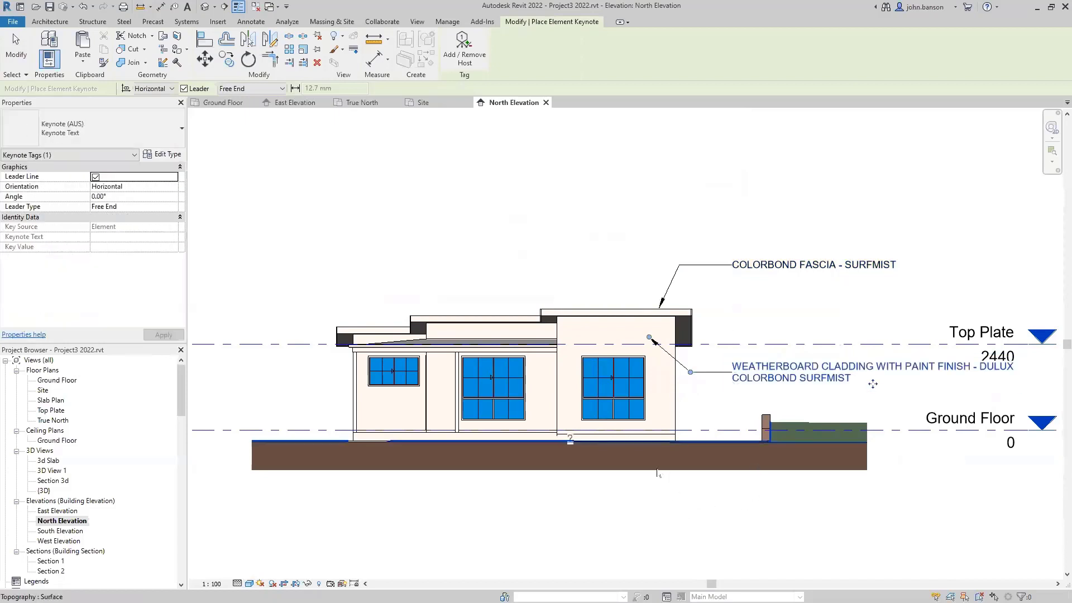
- Tag the right window with the 20061 STONY RIDGE window keynote below the building
{"action": "left_click", "coordinate": [615, 409]}
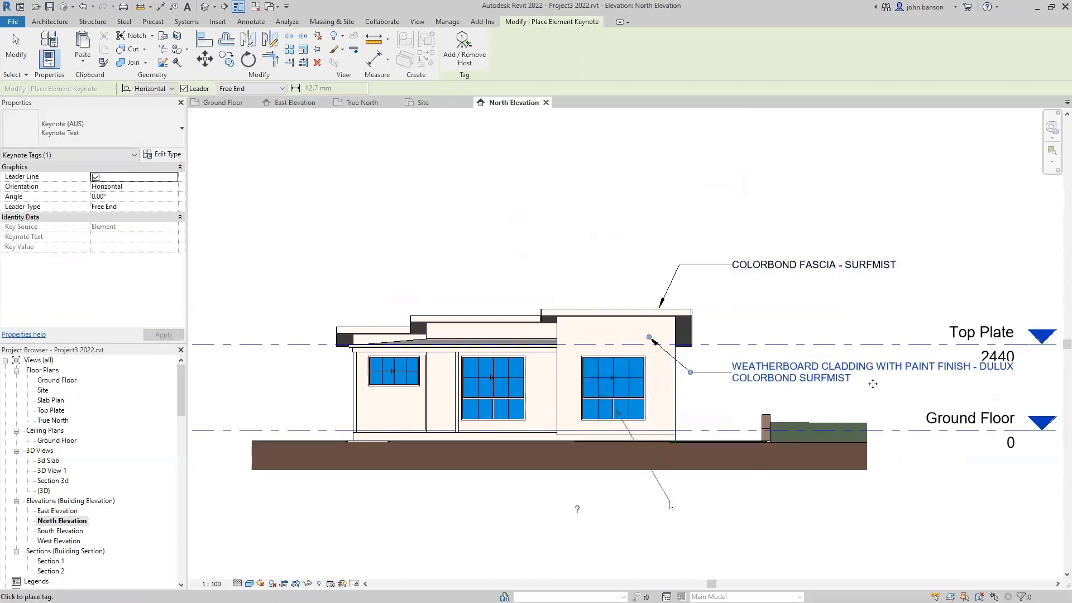
{"action": "left_click", "coordinate": [732, 497]}
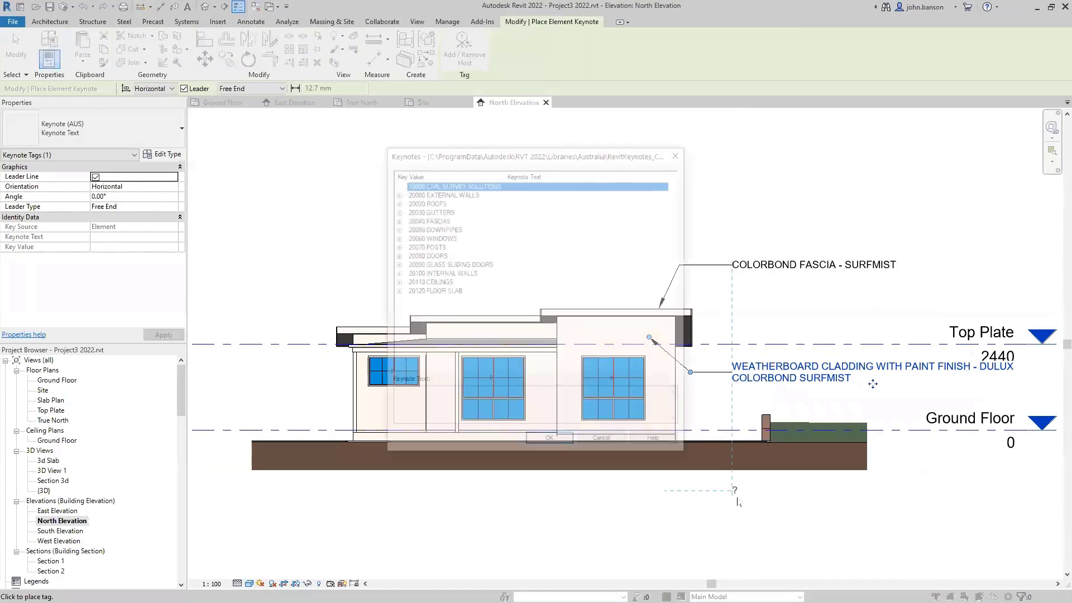
{"action": "left_click", "coordinate": [395, 237]}
{"action": "left_click", "coordinate": [450, 246]}
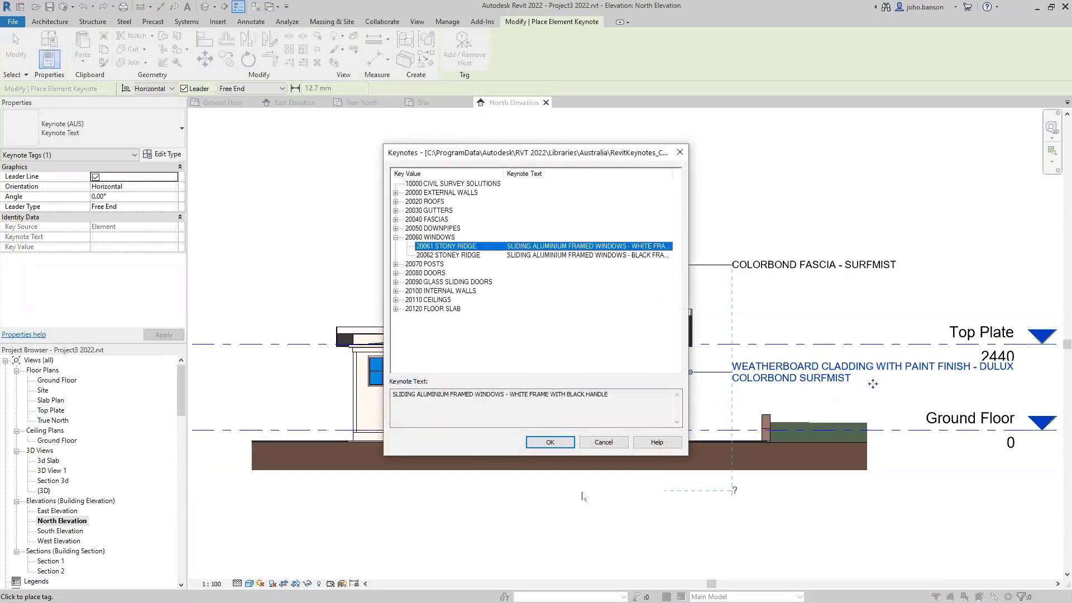
{"action": "left_click", "coordinate": [551, 443]}
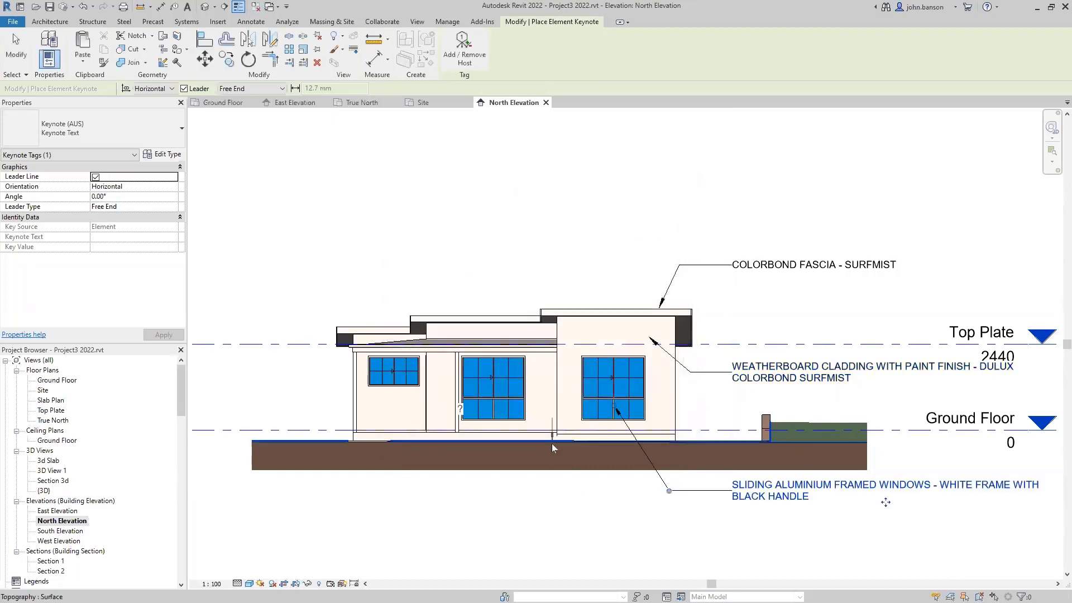
- Add leadered keynotes for the guttering and the painted steel posts, then stop placing keynotes
{"action": "left_click", "coordinate": [404, 341]}
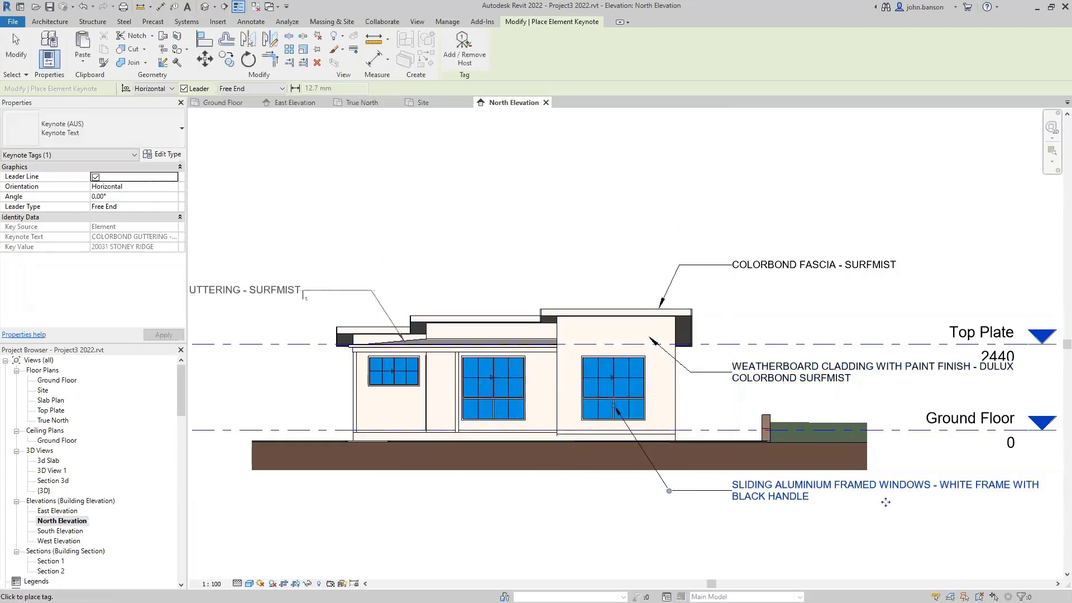
{"action": "left_click", "coordinate": [371, 289]}
{"action": "middle_click_drag", "start_coordinate": [479, 256], "coordinate": [591, 258]}
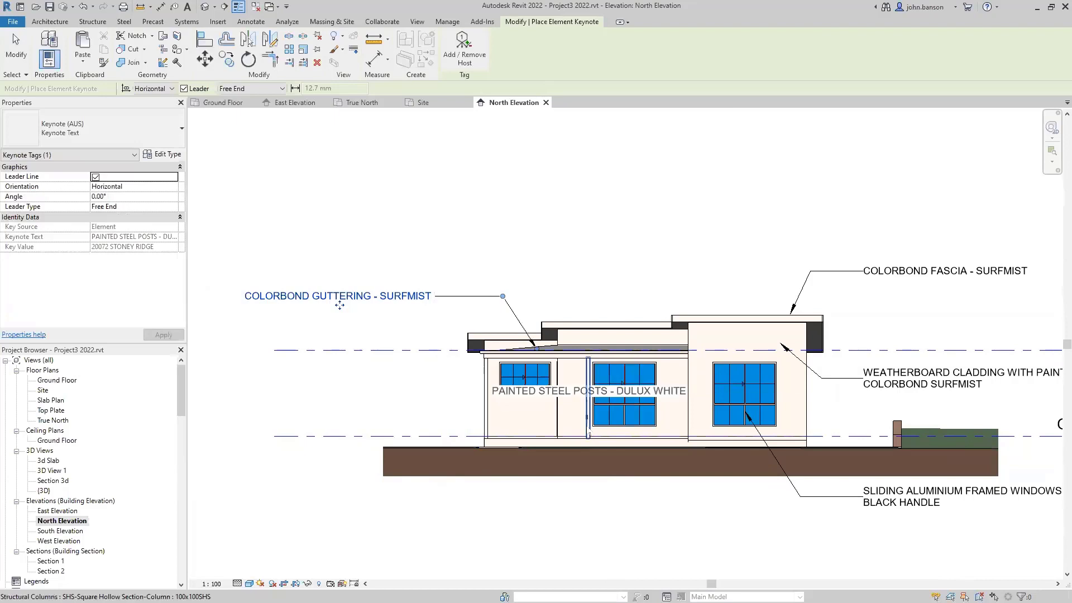
{"action": "left_click", "coordinate": [589, 436]}
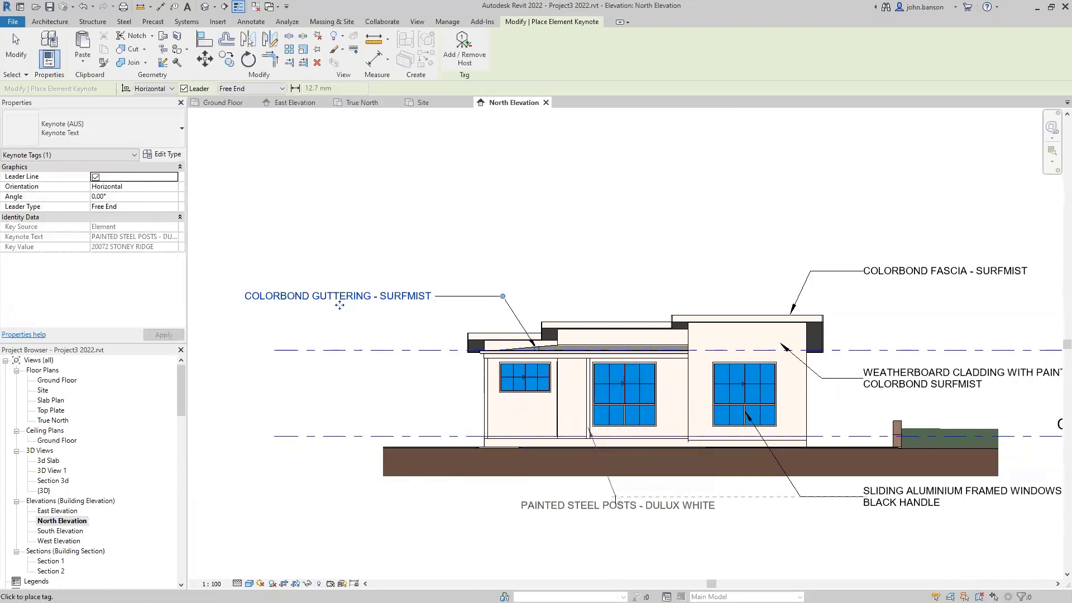
{"action": "left_click", "coordinate": [624, 519]}
{"action": "left_click", "coordinate": [673, 519]}
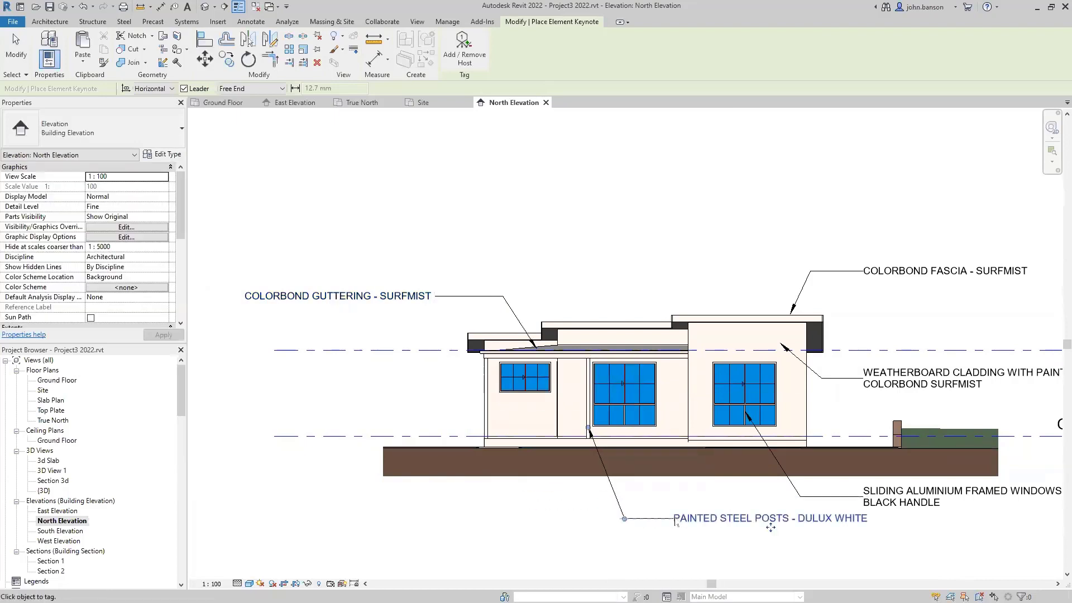
{"action": "key", "text": "Escape"}
{"action": "key", "text": "Escape"}
- Zoom out to review the keynoted North Elevation, then open the South Elevation
{"action": "middle_click_drag", "start_coordinate": [572, 515], "coordinate": [484, 455]}
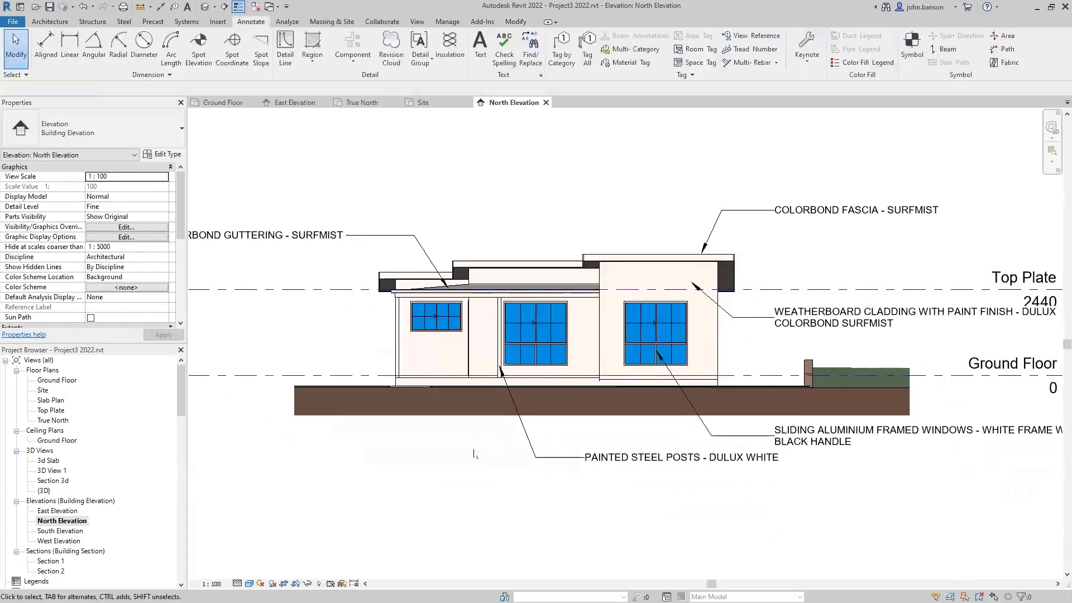
{"action": "scroll", "coordinate": [553, 491], "scroll_direction": "down", "scroll_amount": 2}
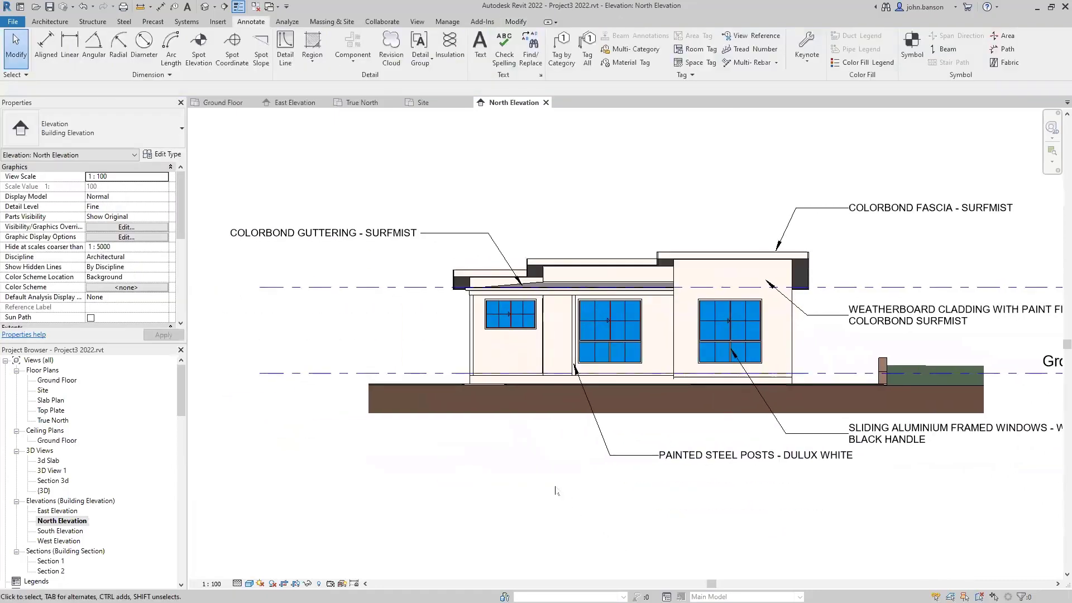
{"action": "middle_click_drag", "start_coordinate": [545, 487], "coordinate": [518, 474]}
{"action": "scroll", "coordinate": [518, 474], "scroll_direction": "down", "scroll_amount": 1}
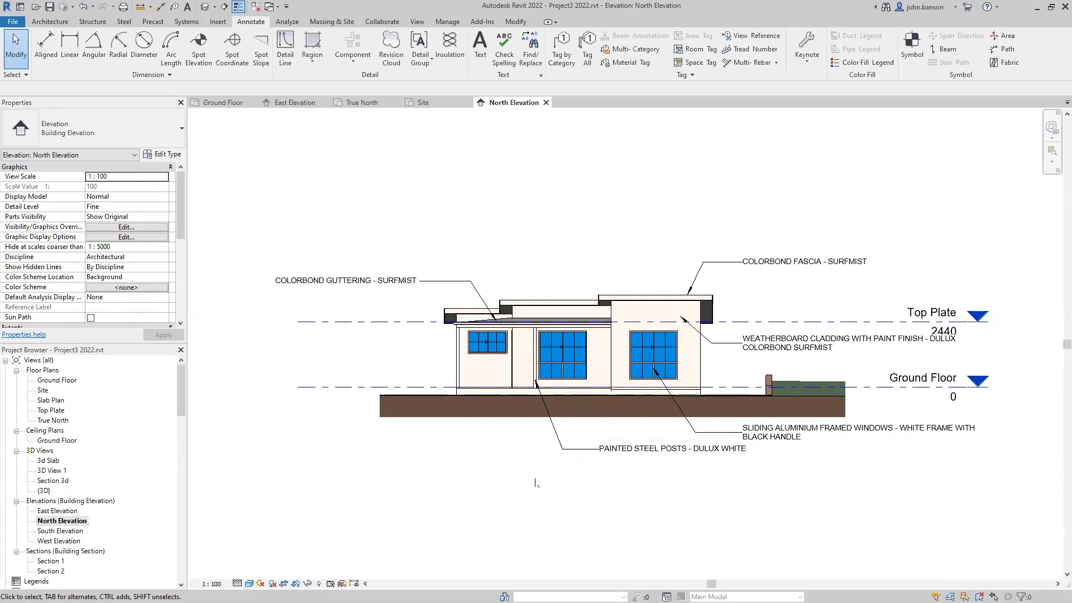
{"action": "middle_click_drag", "start_coordinate": [494, 475], "coordinate": [517, 437]}
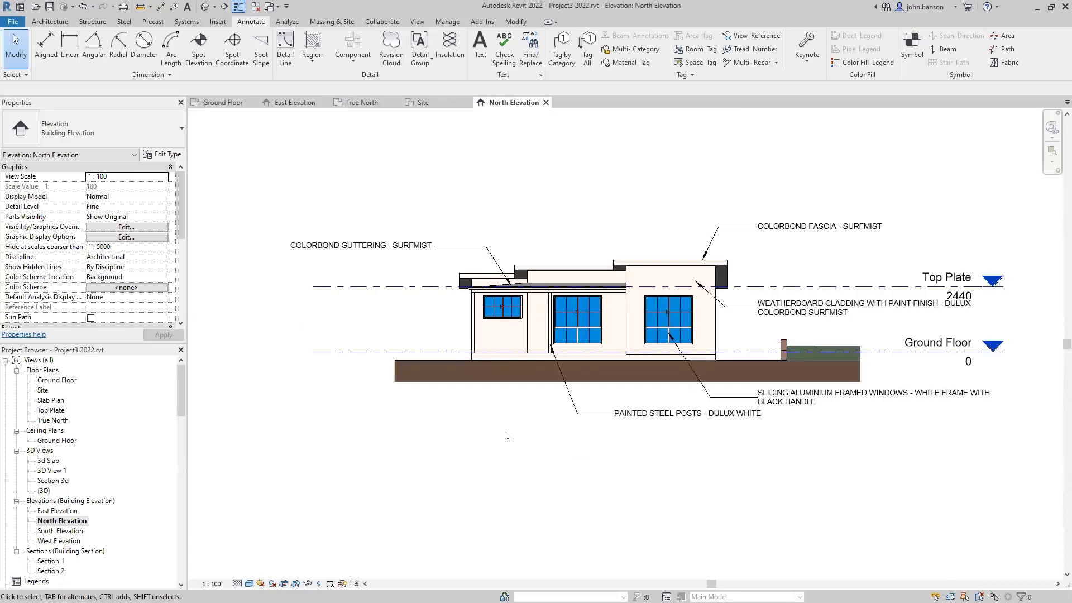
{"action": "scroll", "coordinate": [512, 438], "scroll_direction": "down", "scroll_amount": 2}
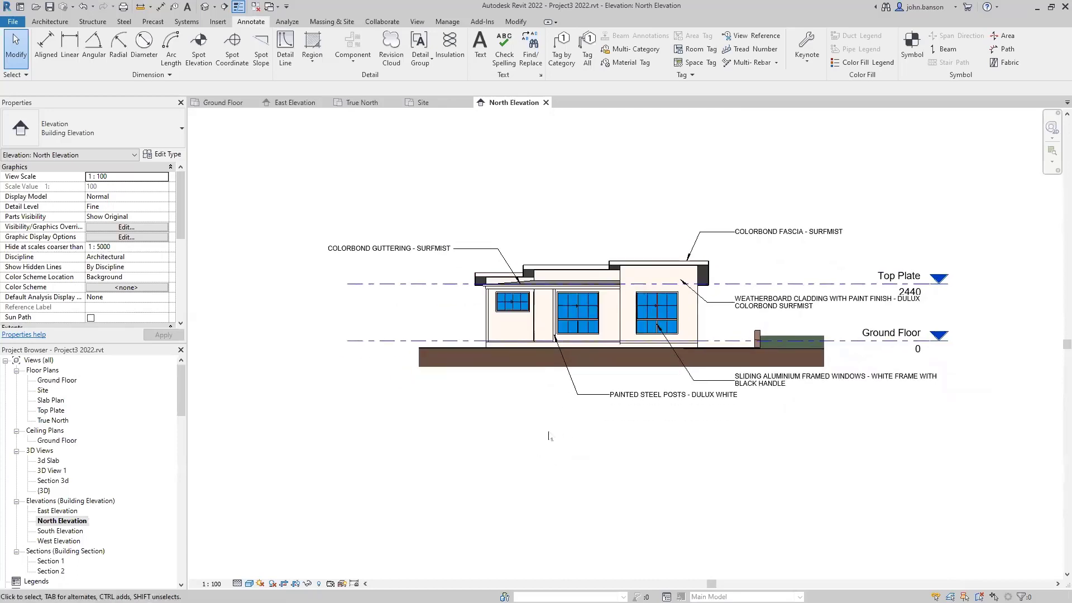
{"action": "double_click", "coordinate": [62, 530]}
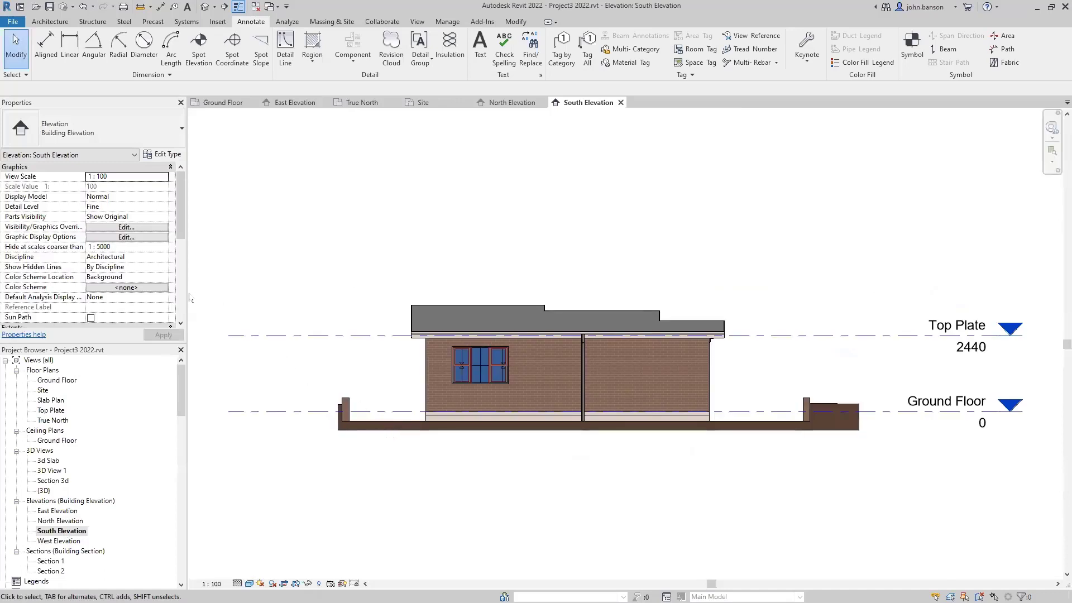
- Enter NE ELEVATION in the South Elevation's Identity Data Title on Sheet field
{"action": "scroll", "coordinate": [123, 277], "scroll_direction": "down", "scroll_amount": 5}
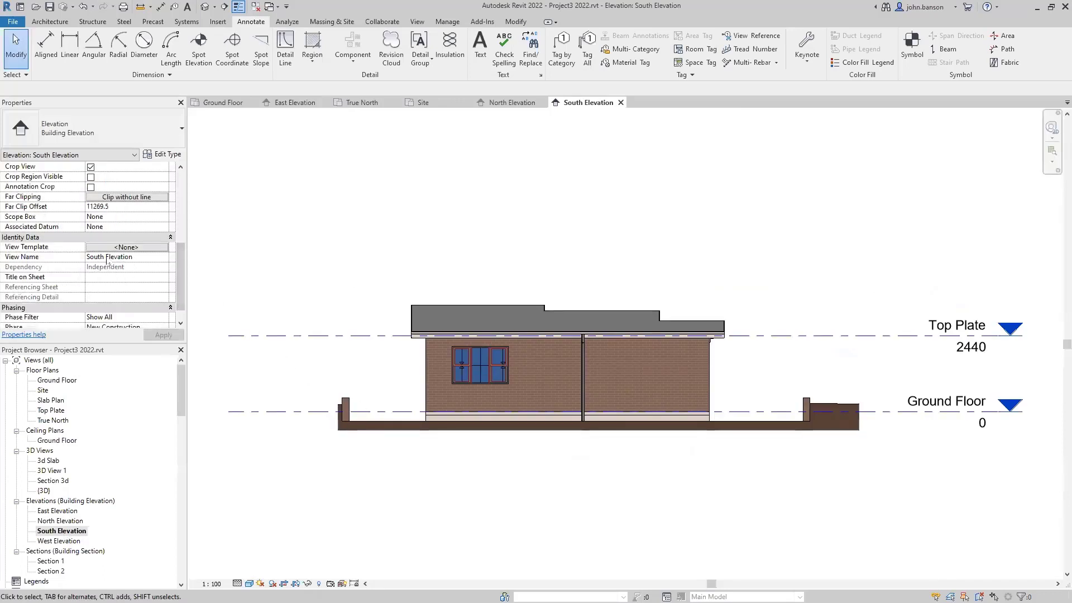
{"action": "left_click", "coordinate": [123, 277]}
{"action": "type", "text": "NE"}
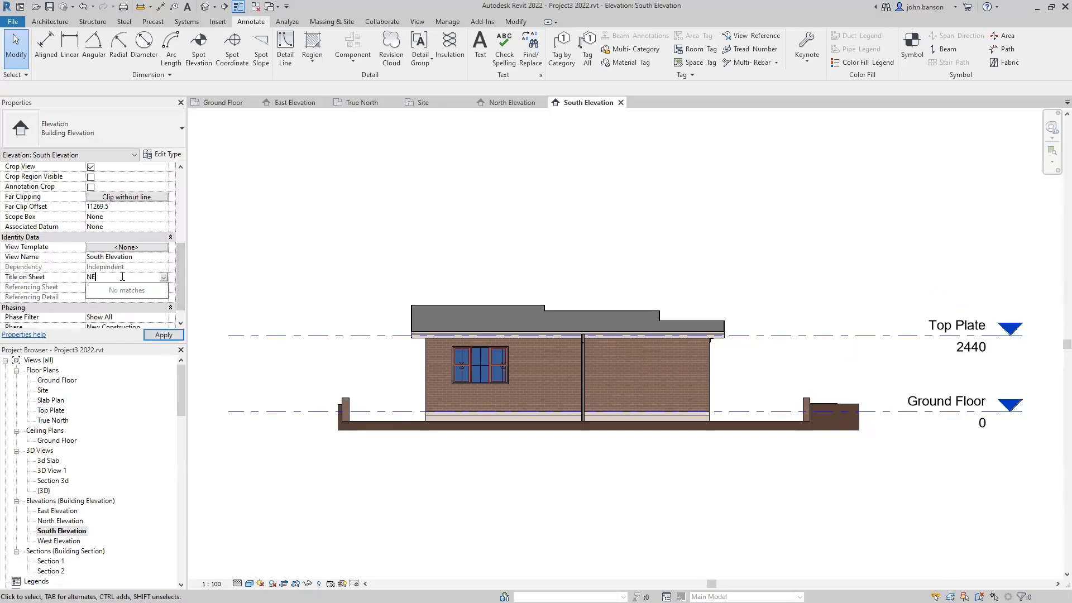
{"action": "type", "text": " ELEVATION"}
{"action": "left_click", "coordinate": [168, 335]}
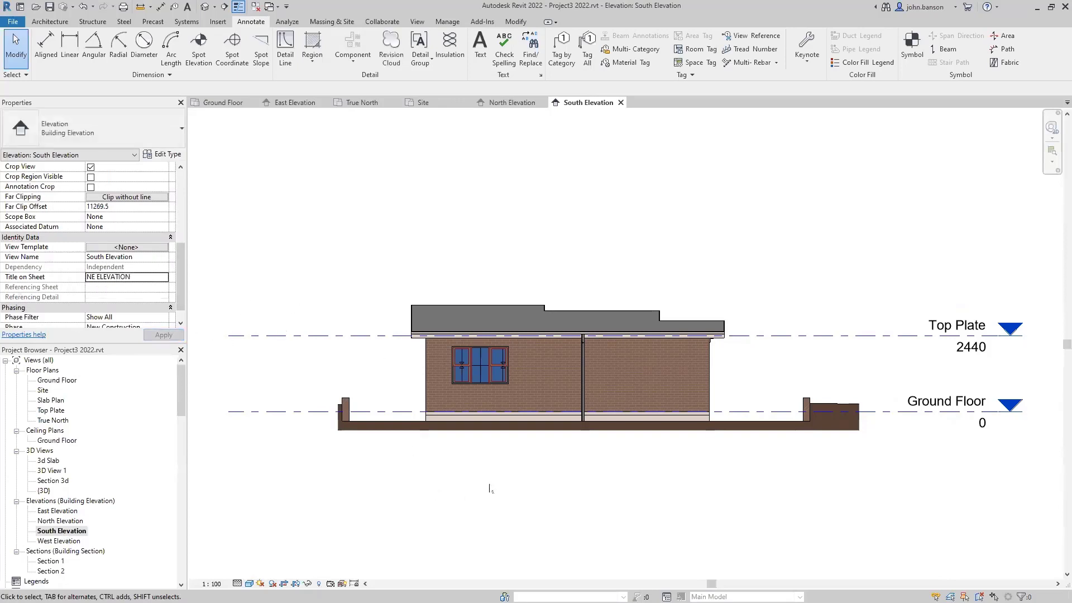
{"action": "middle_click_drag", "start_coordinate": [590, 496], "coordinate": [552, 493]}
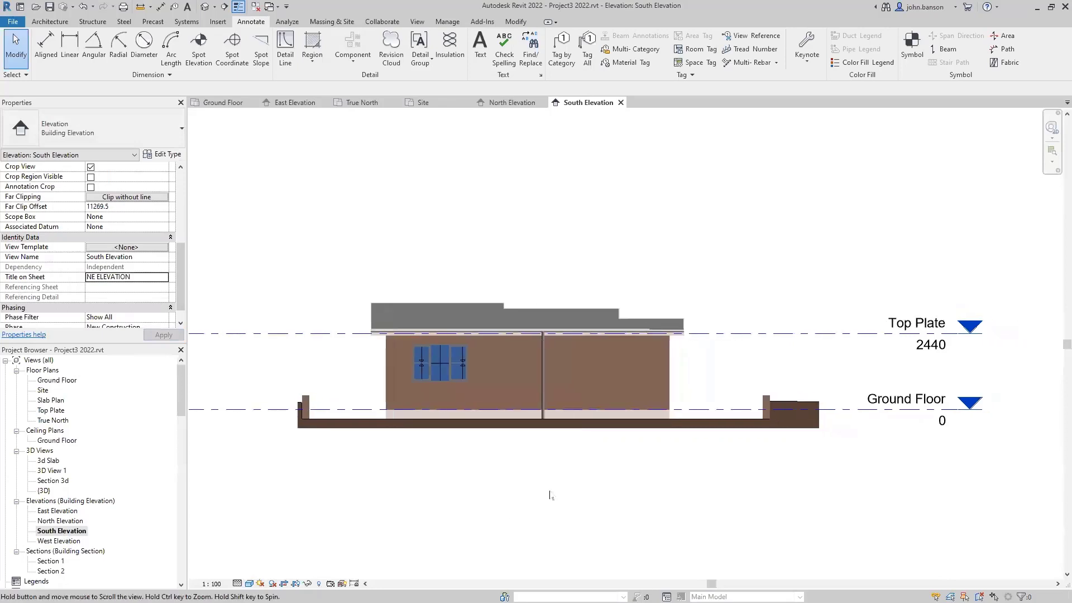
- Add leadered element keynotes for the roof sheeting and guttering at the right
{"action": "key", "text": "k"}
{"action": "key", "text": "e"}
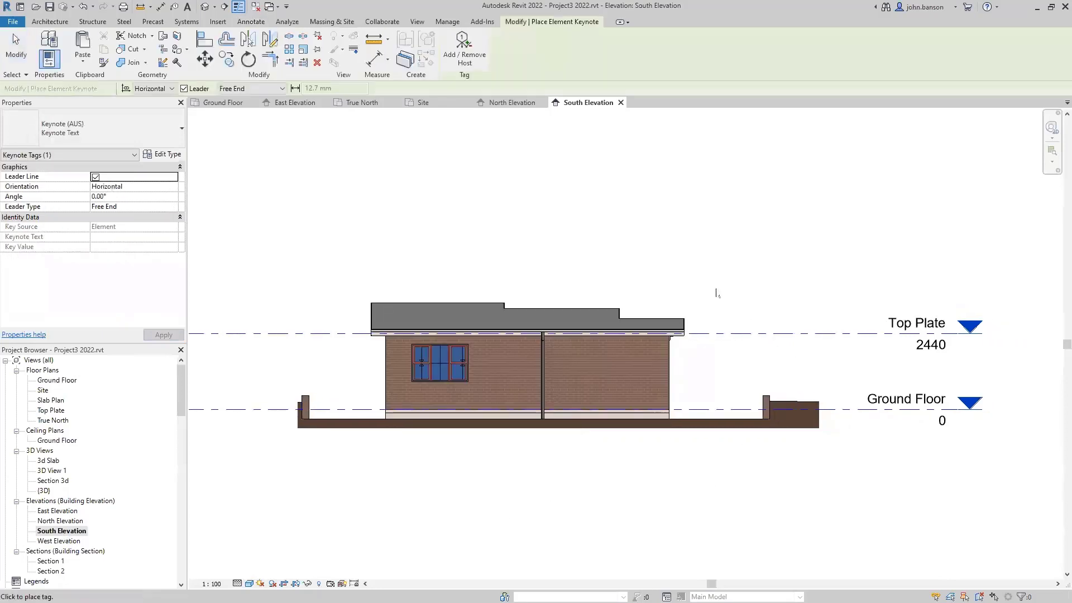
{"action": "left_click", "coordinate": [603, 314]}
{"action": "left_click", "coordinate": [627, 277]}
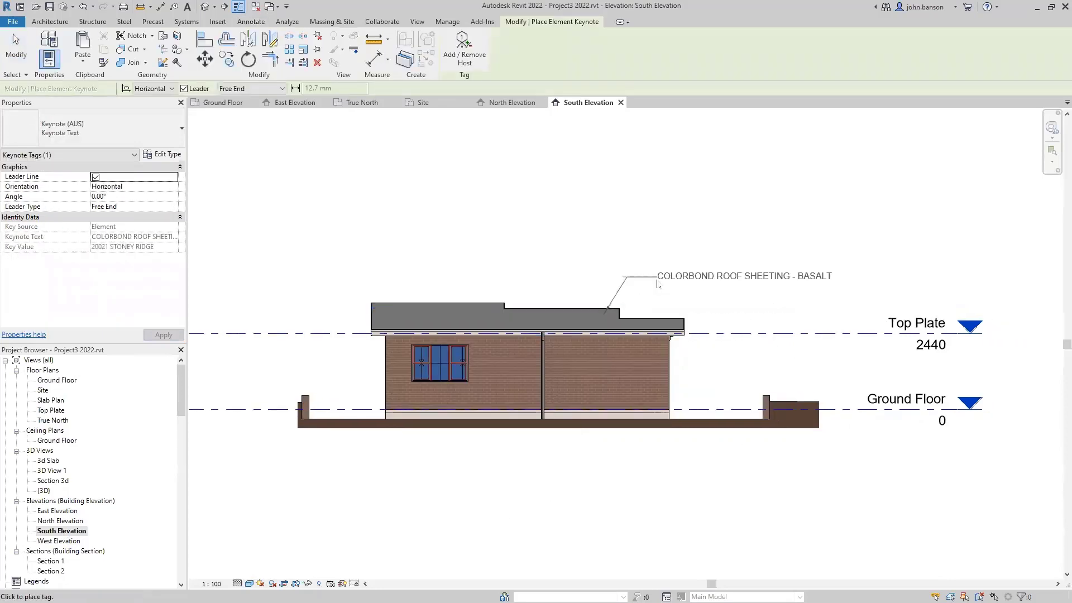
{"action": "left_click", "coordinate": [731, 277]}
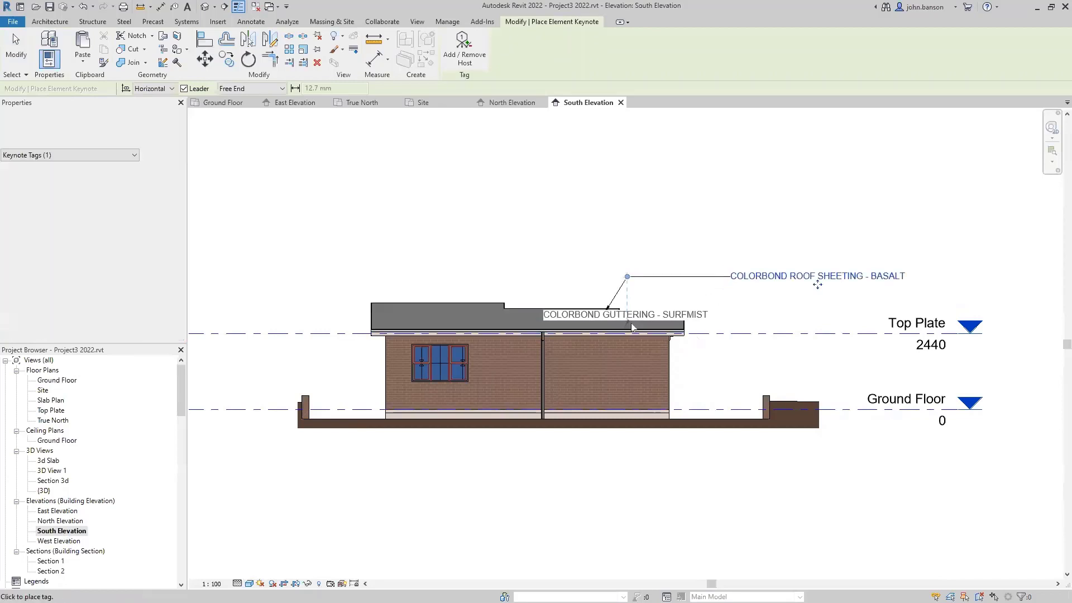
{"action": "left_click", "coordinate": [625, 324]}
{"action": "left_click", "coordinate": [645, 295]}
{"action": "left_click", "coordinate": [731, 295]}
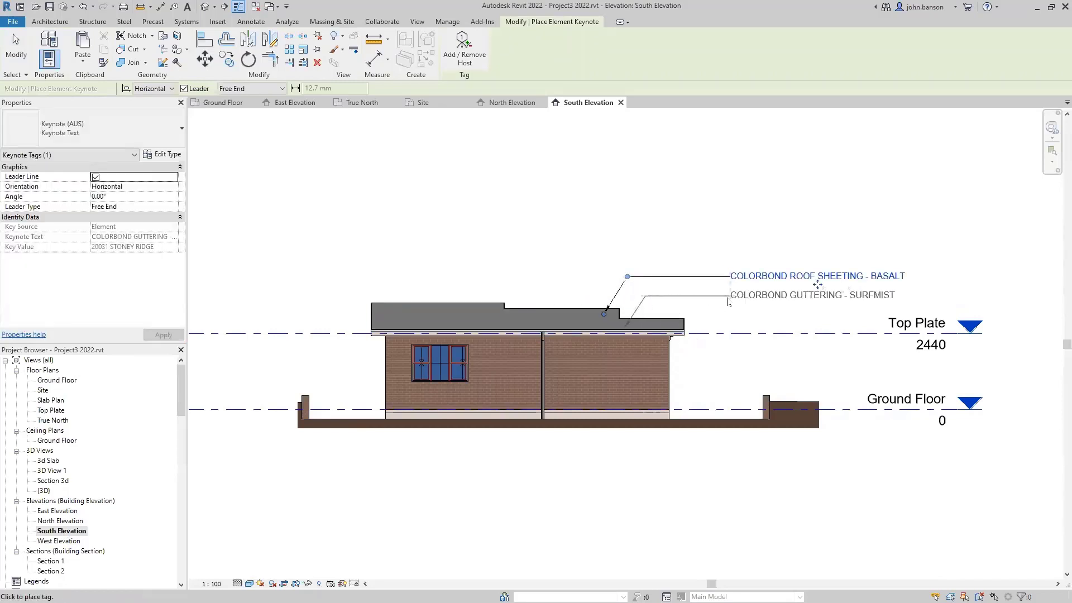
- Add leadered keynotes for the fascia and the face brickwork
{"action": "left_click", "coordinate": [683, 334]}
{"action": "left_click", "coordinate": [696, 353]}
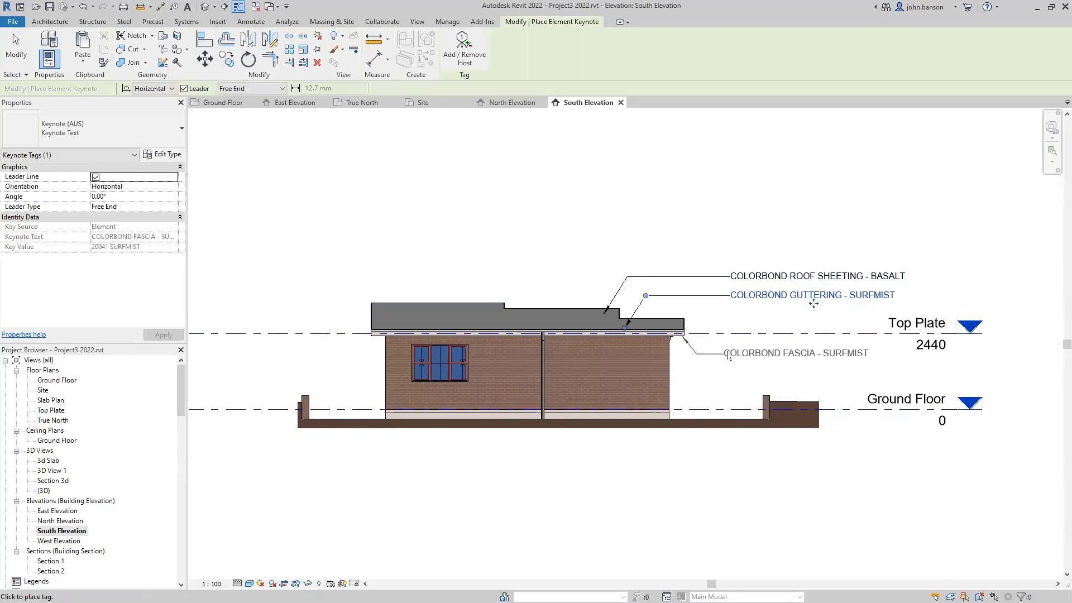
{"action": "left_click", "coordinate": [813, 361]}
{"action": "left_click", "coordinate": [592, 394]}
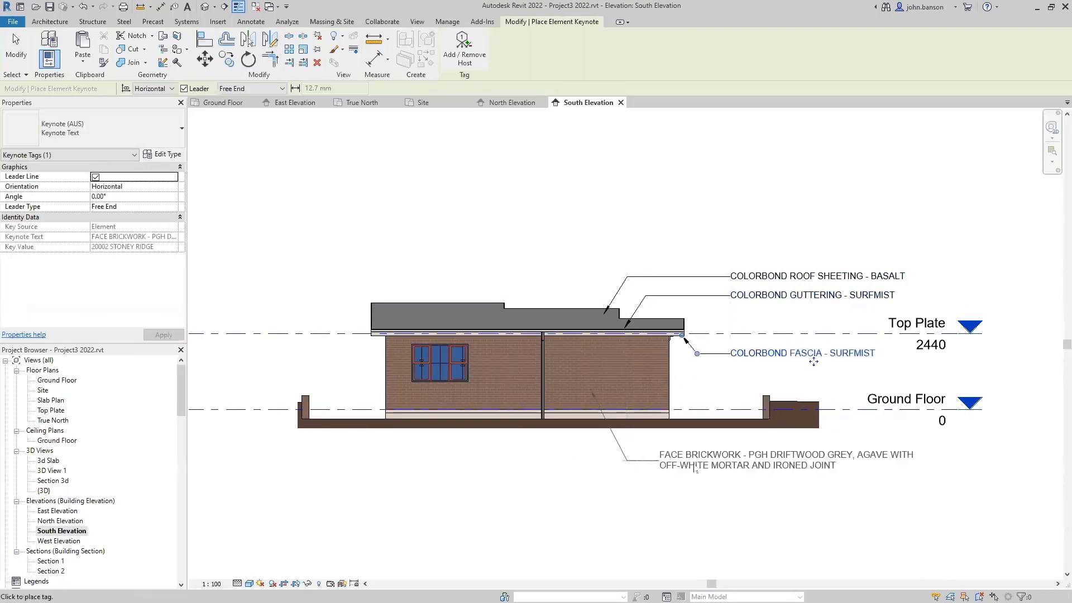
{"action": "left_click", "coordinate": [727, 468]}
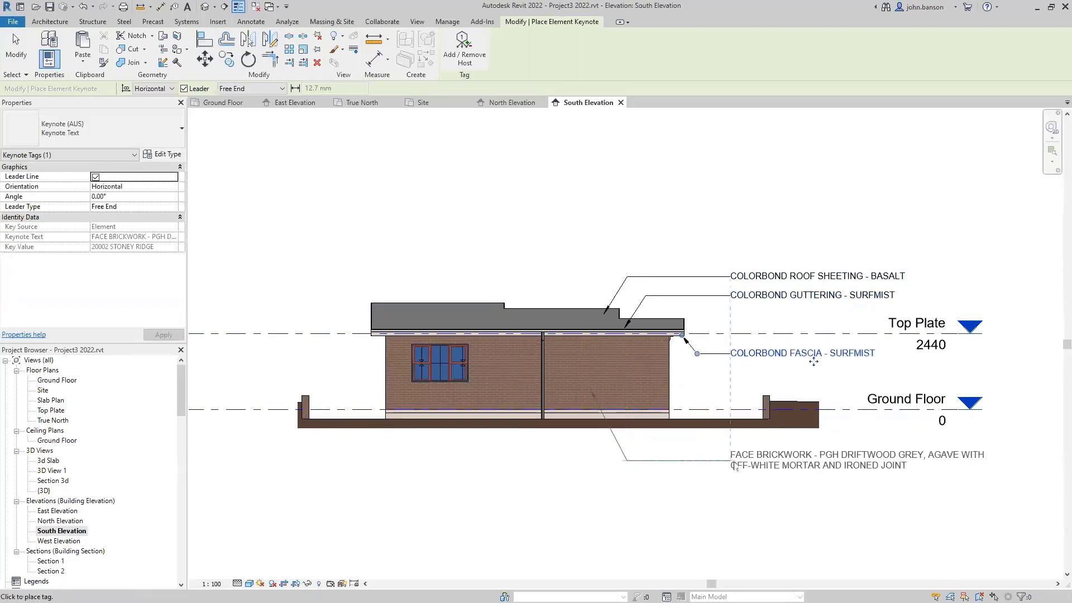
- Tag the window with the 20061 STONY RIDGE window keynote below the building
{"action": "left_click", "coordinate": [447, 370]}
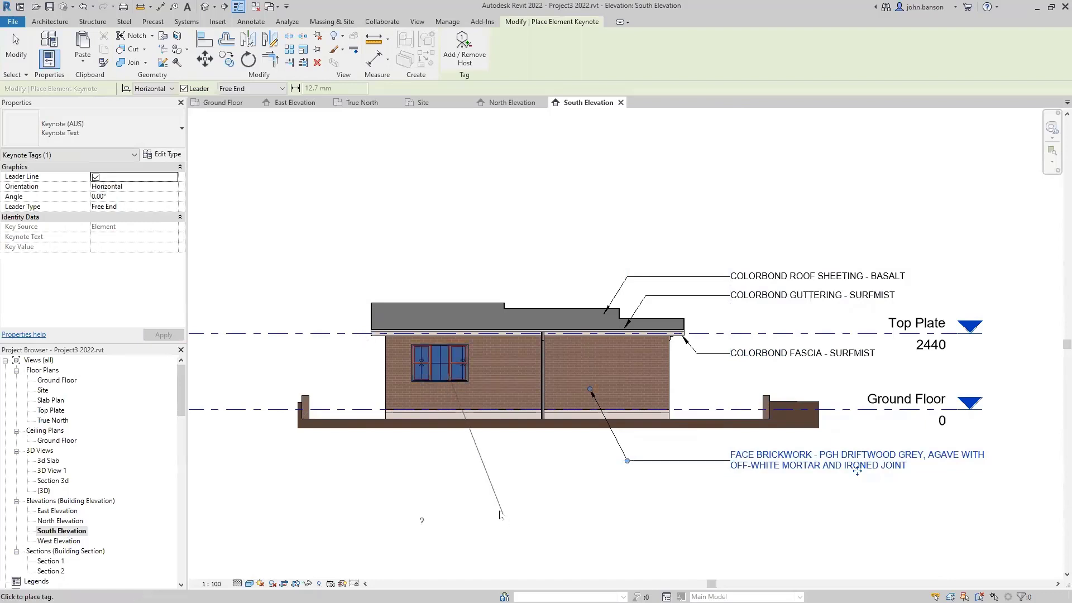
{"action": "left_click", "coordinate": [538, 498]}
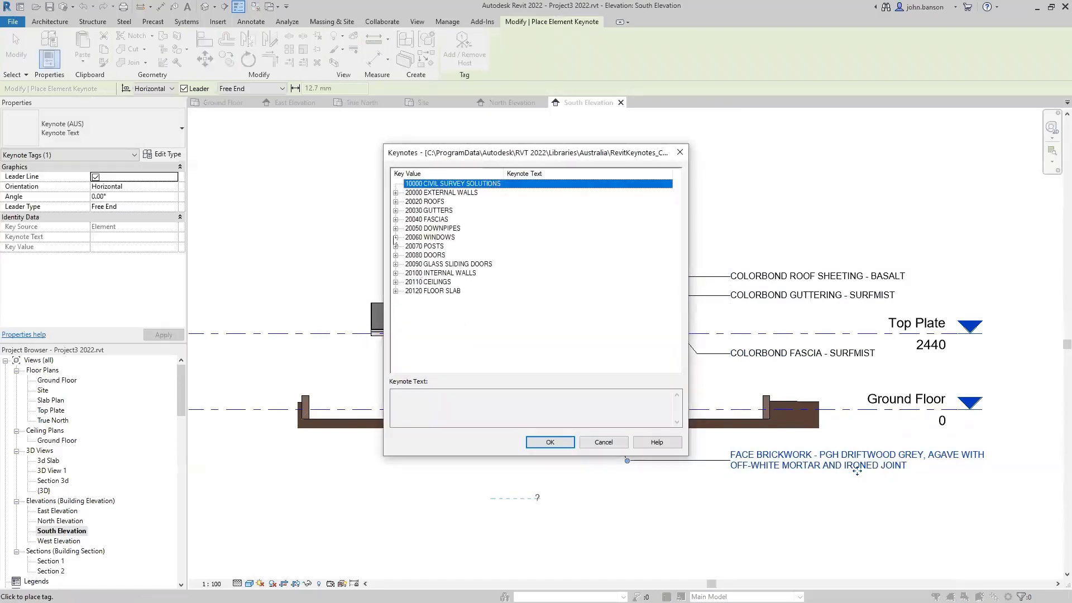
{"action": "left_click", "coordinate": [395, 237]}
{"action": "left_click", "coordinate": [447, 246]}
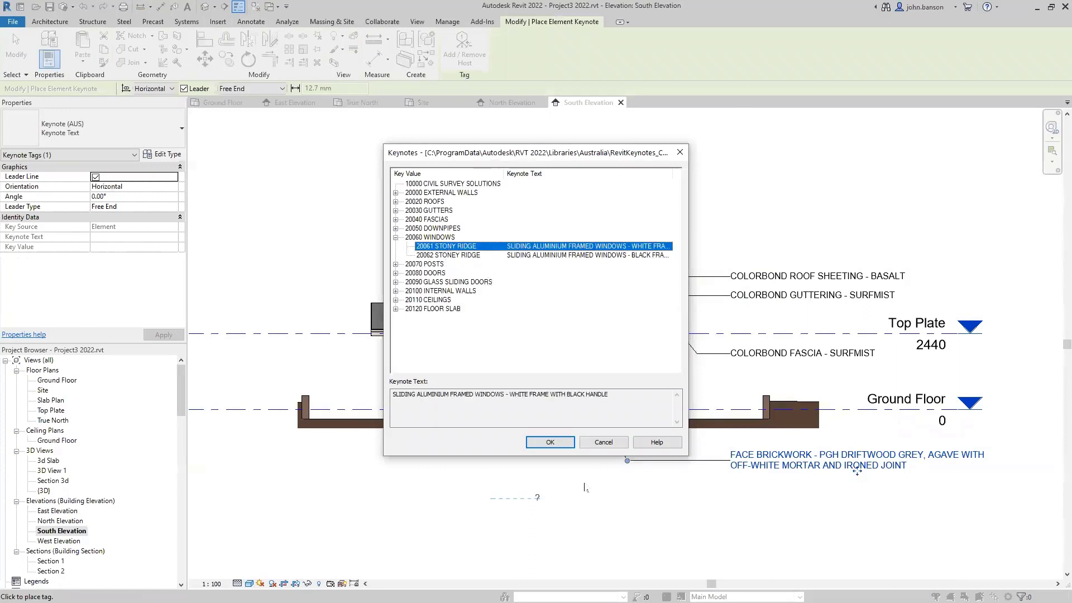
{"action": "left_click", "coordinate": [550, 442]}
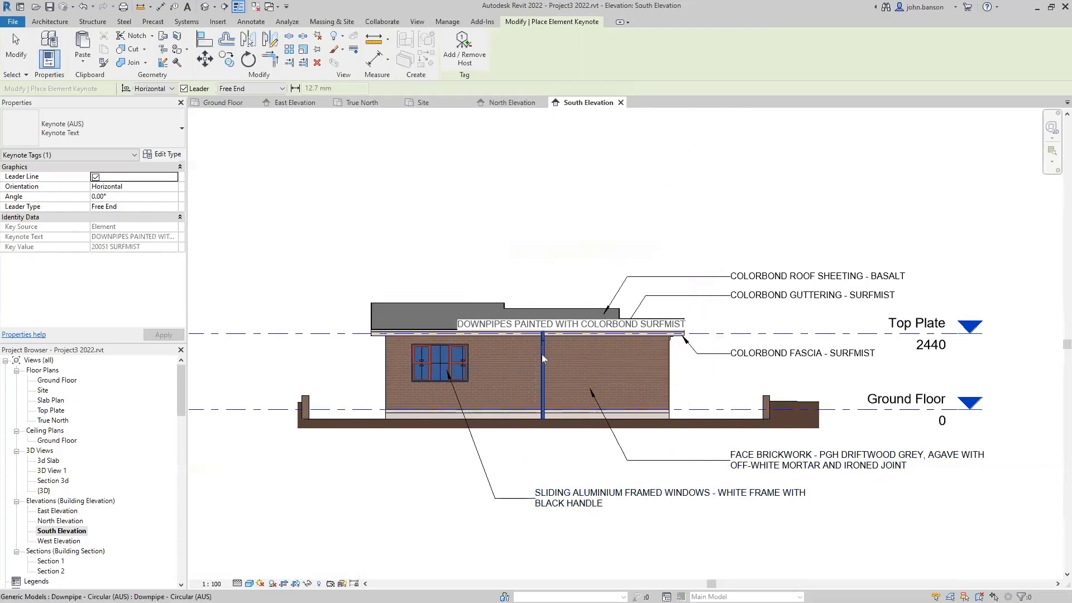
- Place the downpipe keynote text at upper left with an elbowed leader
{"action": "left_click", "coordinate": [542, 354]}
{"action": "left_click", "coordinate": [502, 269]}
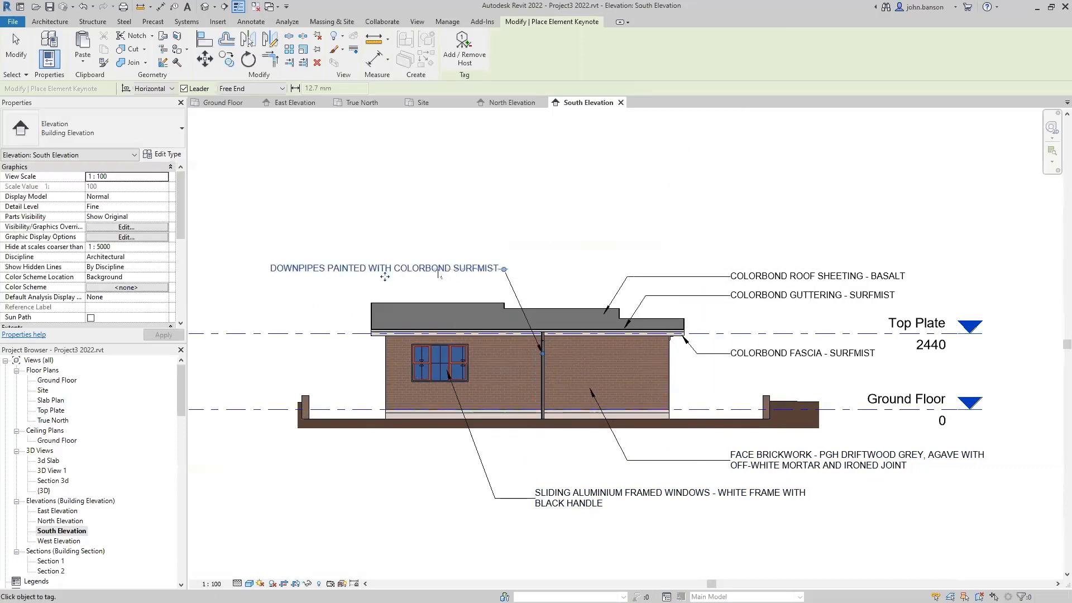
{"action": "key", "text": "Escape"}
{"action": "key", "text": "Escape"}
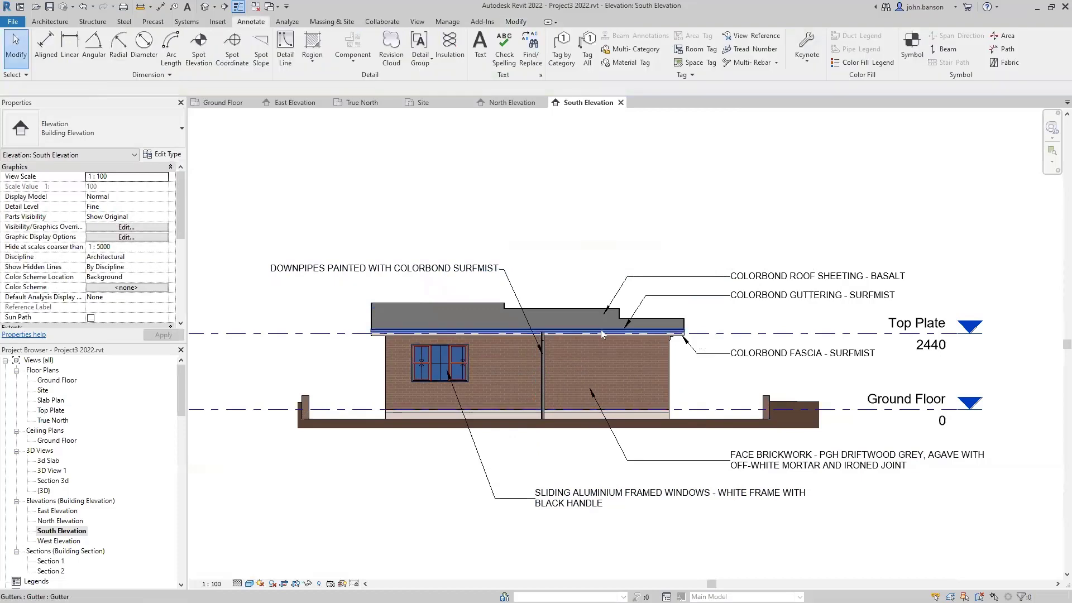
{"action": "middle_click_drag", "start_coordinate": [785, 392], "coordinate": [678, 387]}
- Add an Arial 2.0mm two-segment leader text note 'RETAINING WALL' pointing at the low right wall
{"action": "key", "text": "t"}
{"action": "key", "text": "x"}
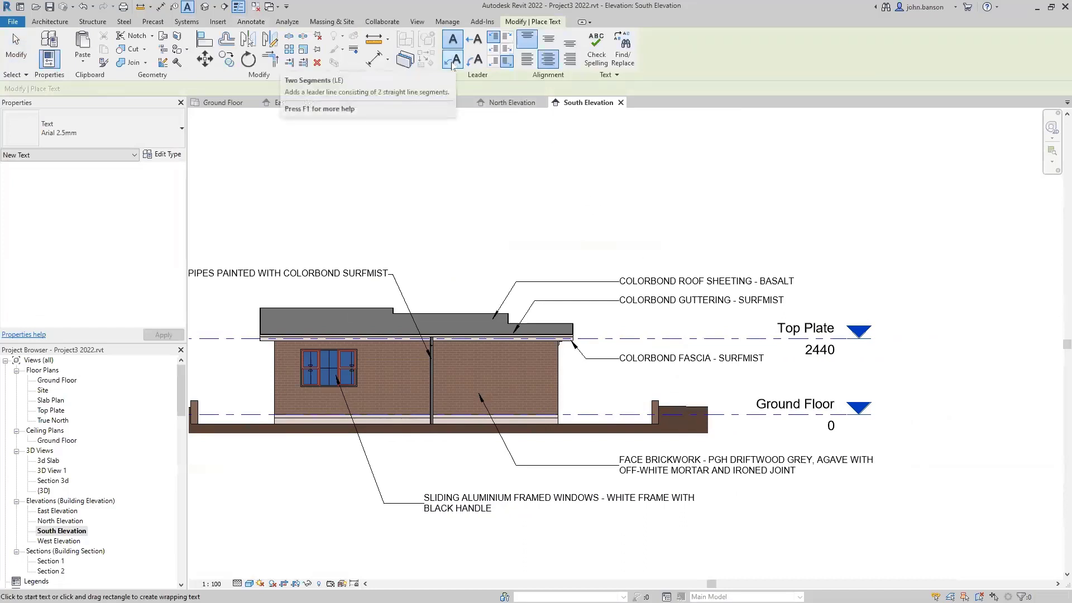
{"action": "left_click", "coordinate": [453, 62]}
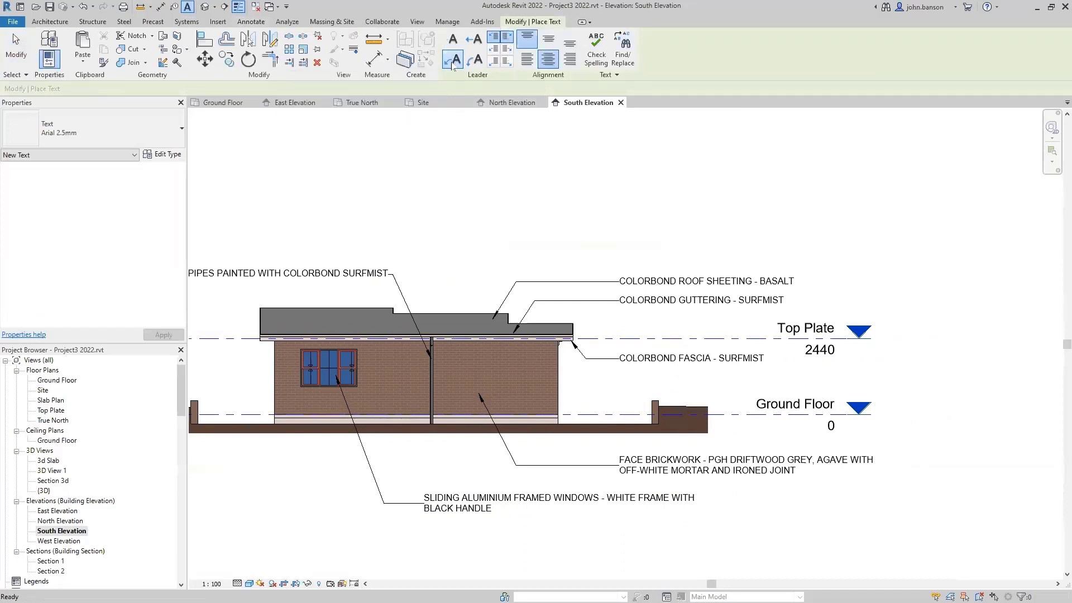
{"action": "left_click", "coordinate": [93, 135]}
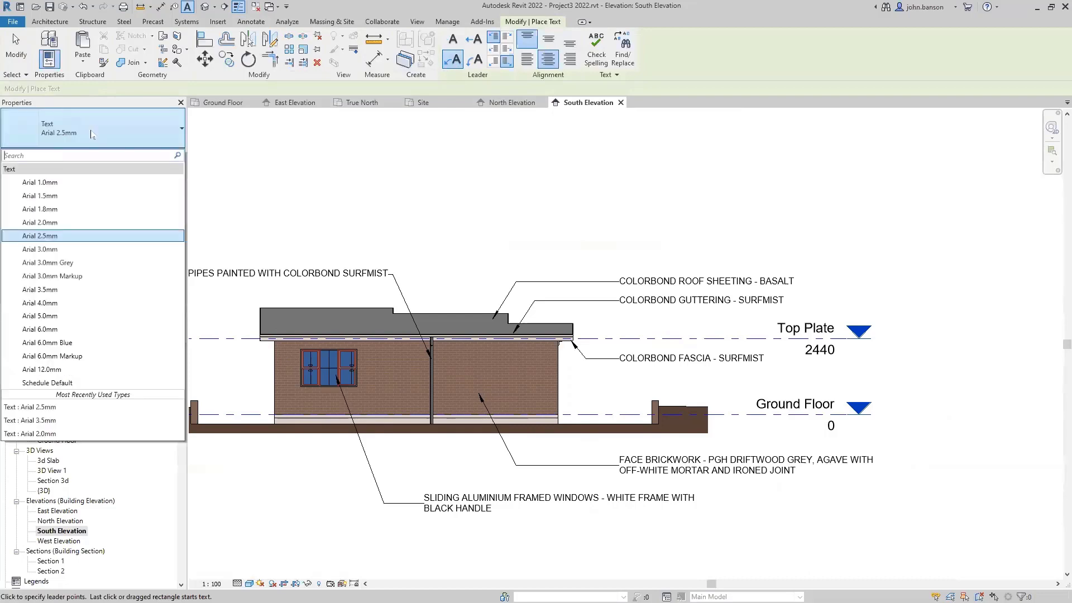
{"action": "left_click", "coordinate": [77, 223]}
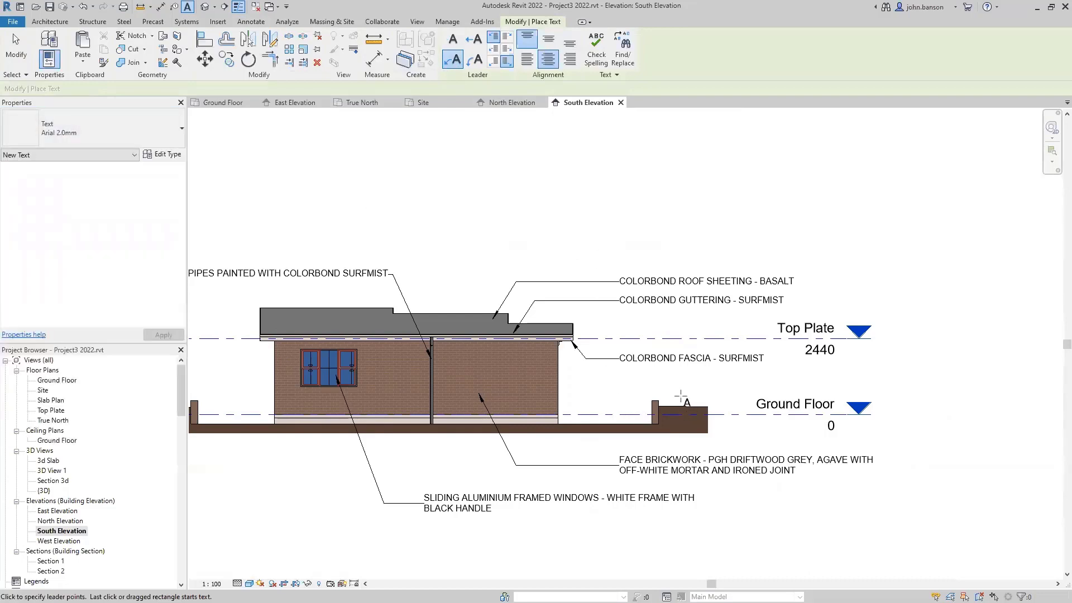
{"action": "scroll", "coordinate": [680, 397], "scroll_direction": "up", "scroll_amount": 2}
{"action": "left_click", "coordinate": [650, 400]}
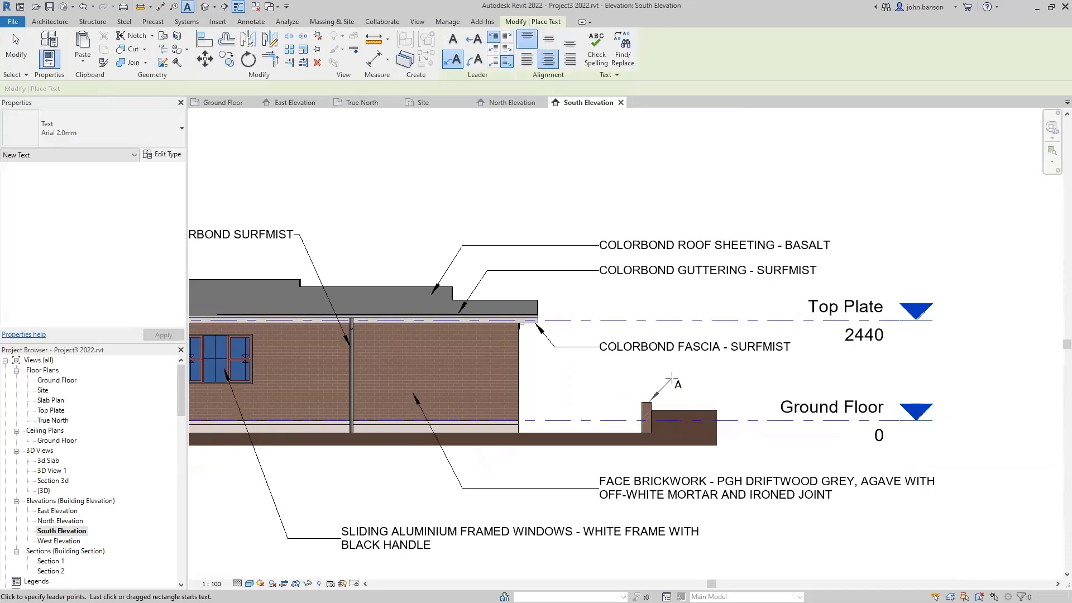
{"action": "left_click", "coordinate": [672, 378]}
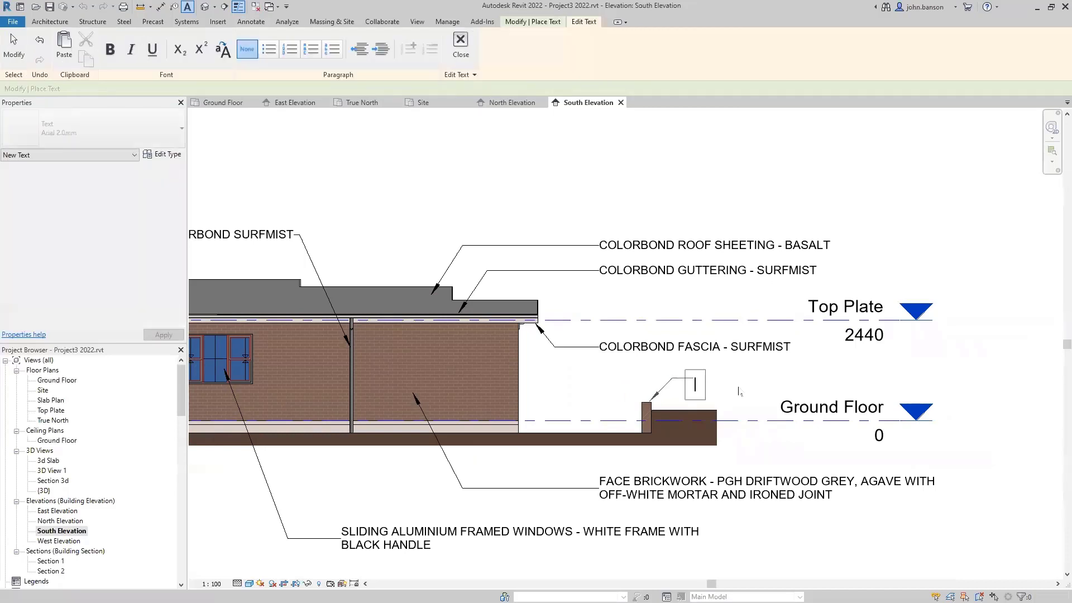
{"action": "type", "text": "RETAINING WALL"}
{"action": "left_click", "coordinate": [916, 361]}
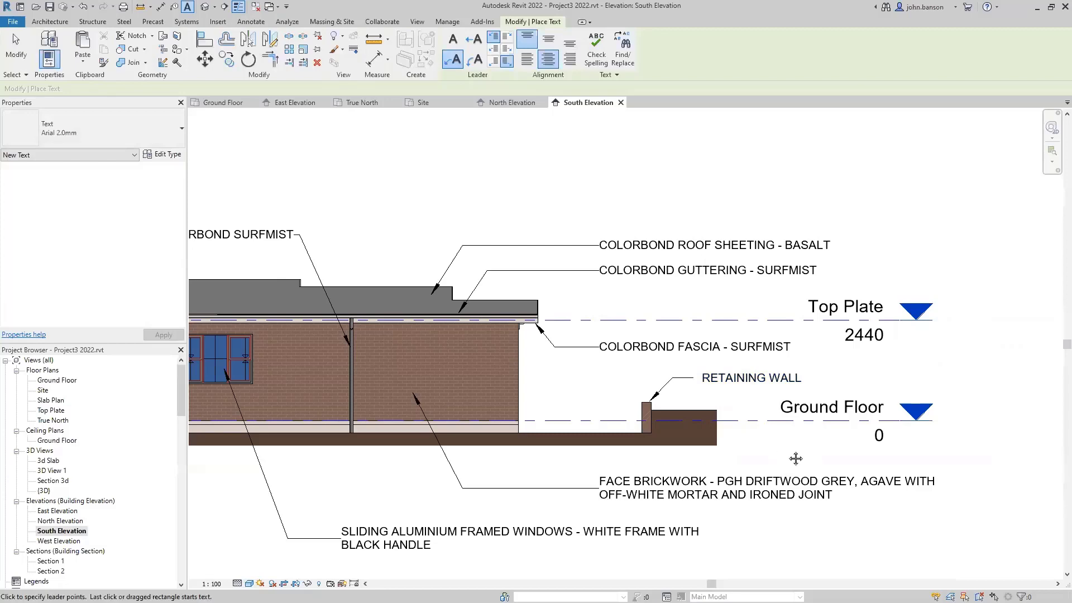
{"action": "scroll", "coordinate": [787, 463], "scroll_direction": "down", "scroll_amount": 4}
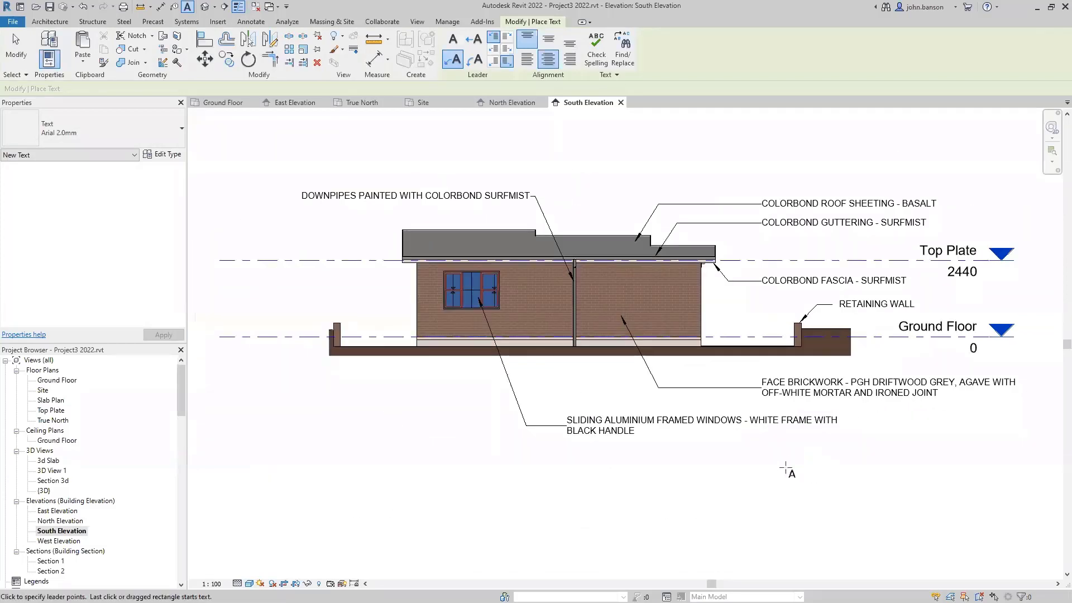
{"action": "key", "text": "Escape"}
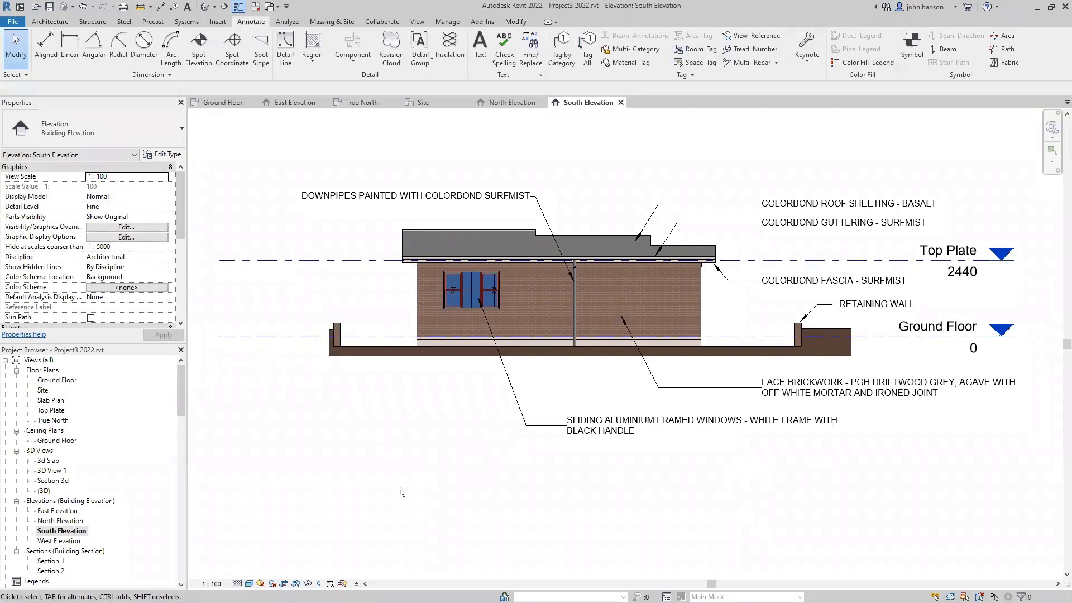
- Open West Elevation from the Project Browser and enter S E ELEVATION as its Title on Sheet
{"action": "double_click", "coordinate": [77, 540]}
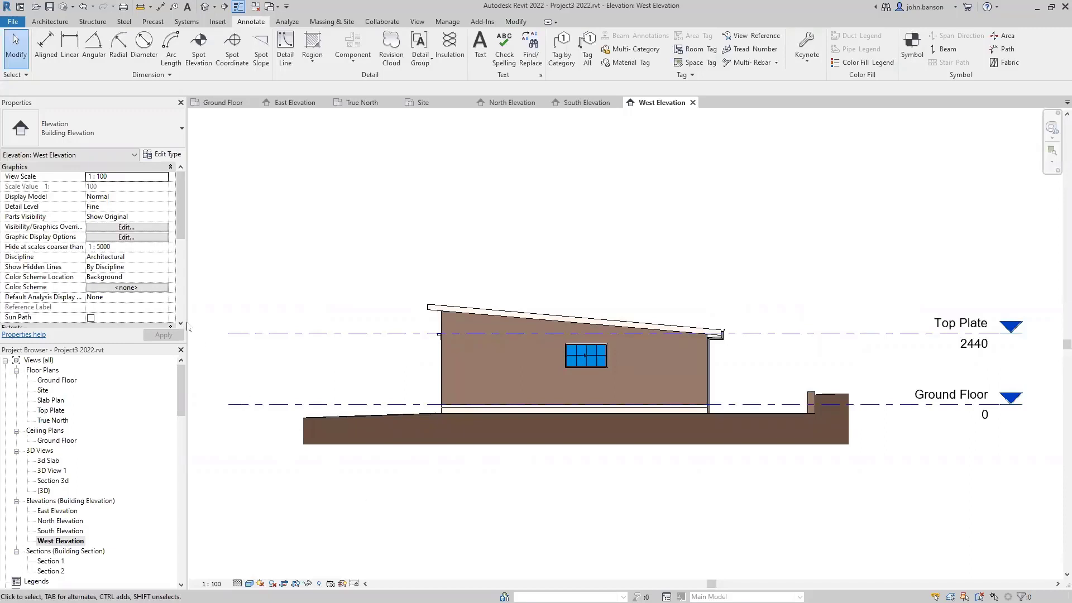
{"action": "scroll", "coordinate": [112, 302], "scroll_direction": "down", "scroll_amount": 5}
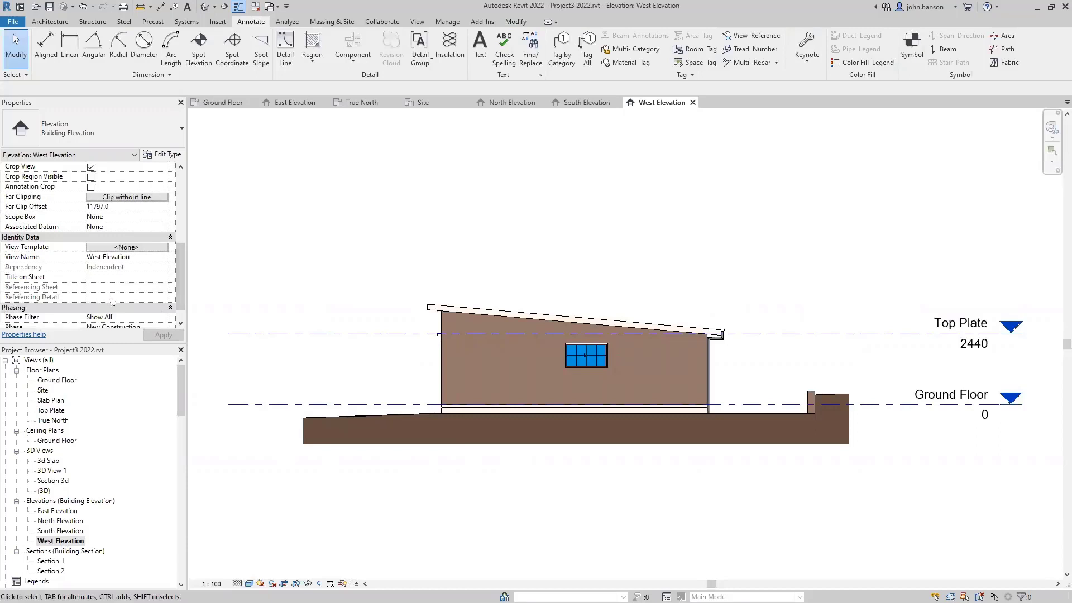
{"action": "left_click", "coordinate": [113, 276]}
{"action": "type", "text": "S E"}
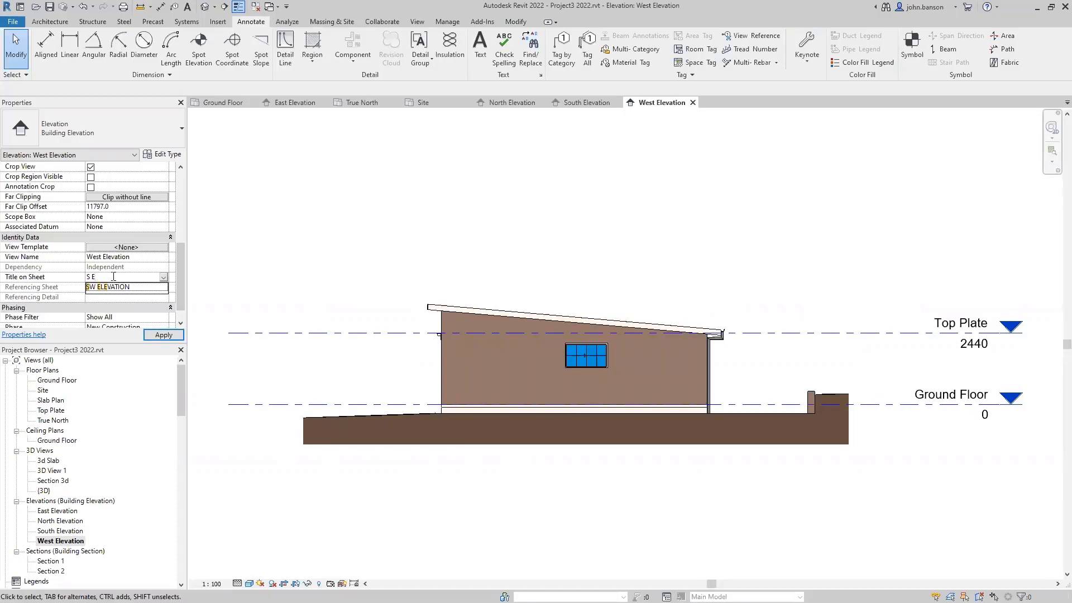
{"action": "type", "text": " ELEVAT"}
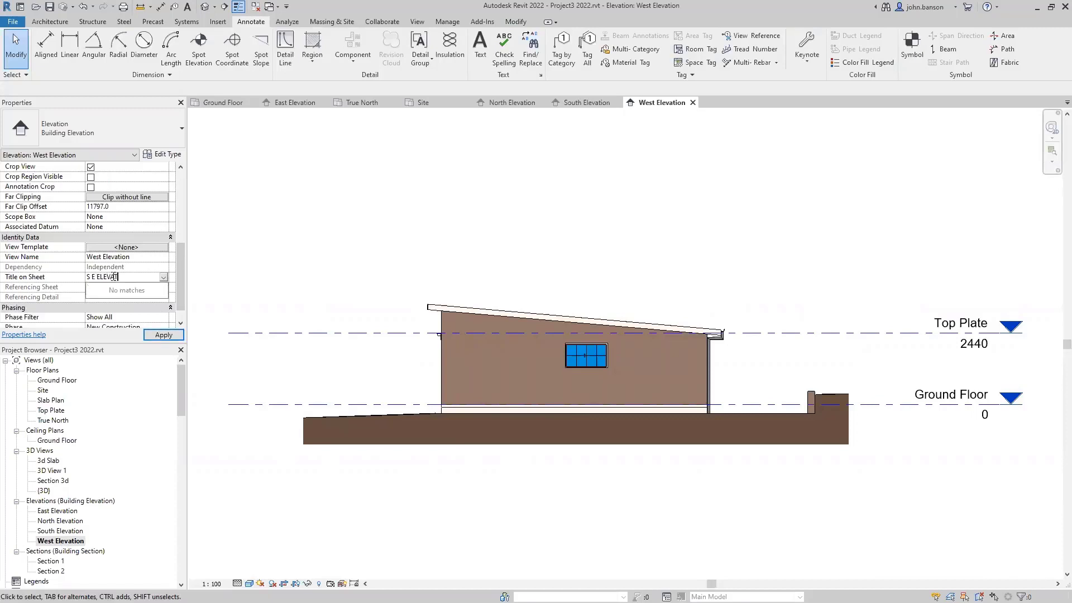
{"action": "type", "text": "ION"}
{"action": "key", "text": "Return"}
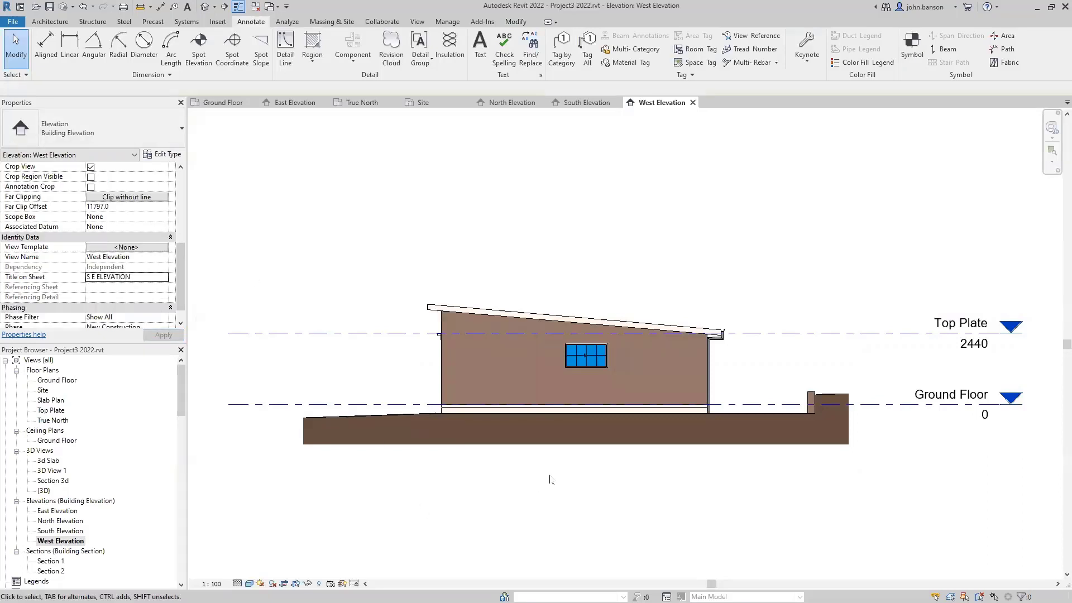
- Add leadered element keynotes for the Colorbond fascia and face brickwork to the right
{"action": "key", "text": "k"}
{"action": "key", "text": "e"}
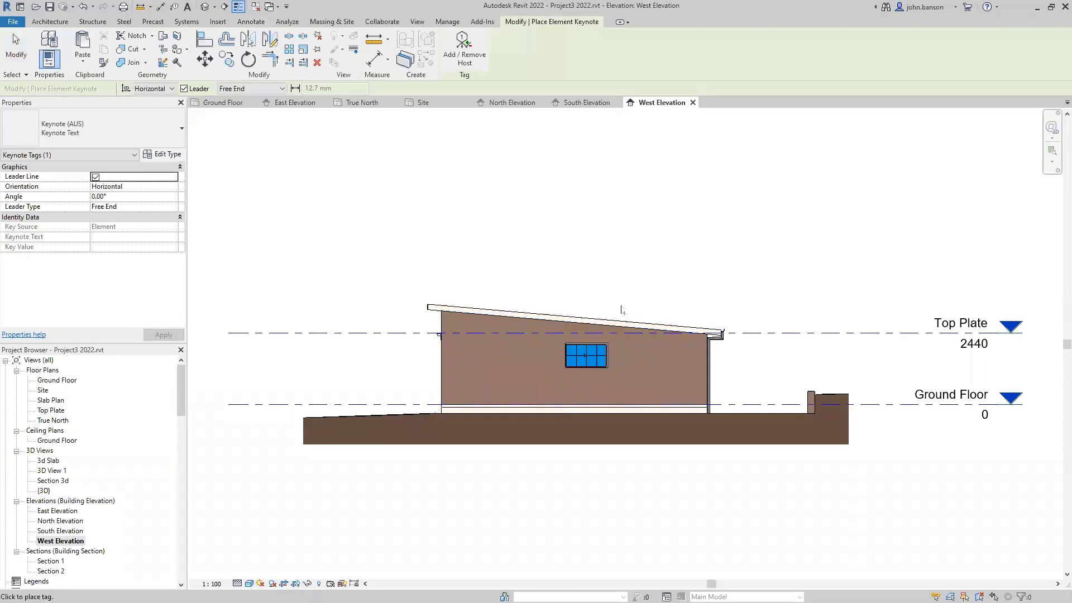
{"action": "left_click", "coordinate": [629, 325]}
{"action": "left_click", "coordinate": [643, 272]}
{"action": "left_click", "coordinate": [749, 279]}
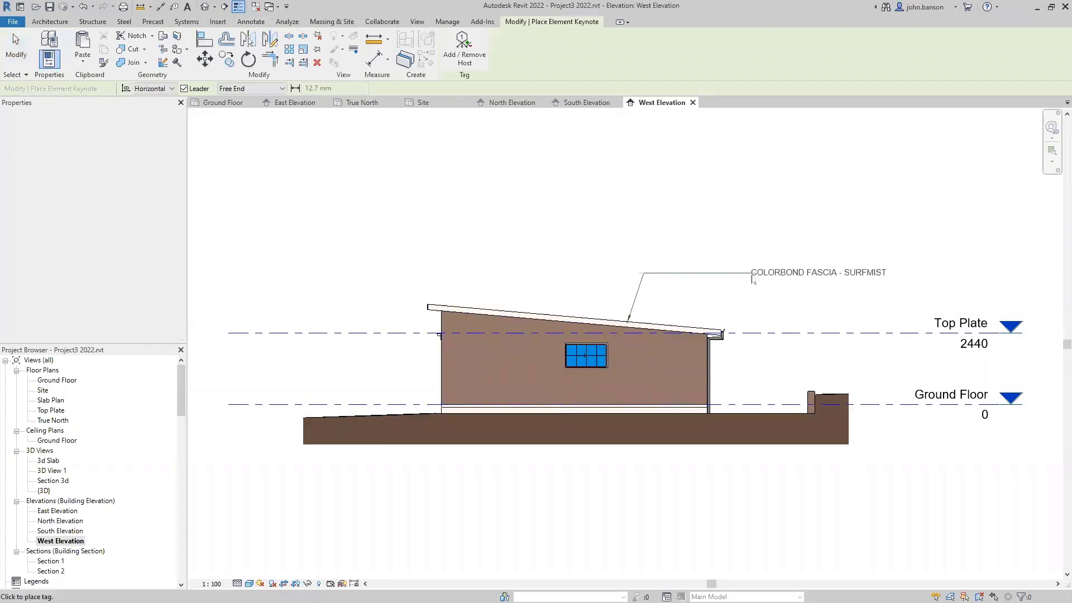
{"action": "left_click", "coordinate": [650, 356]}
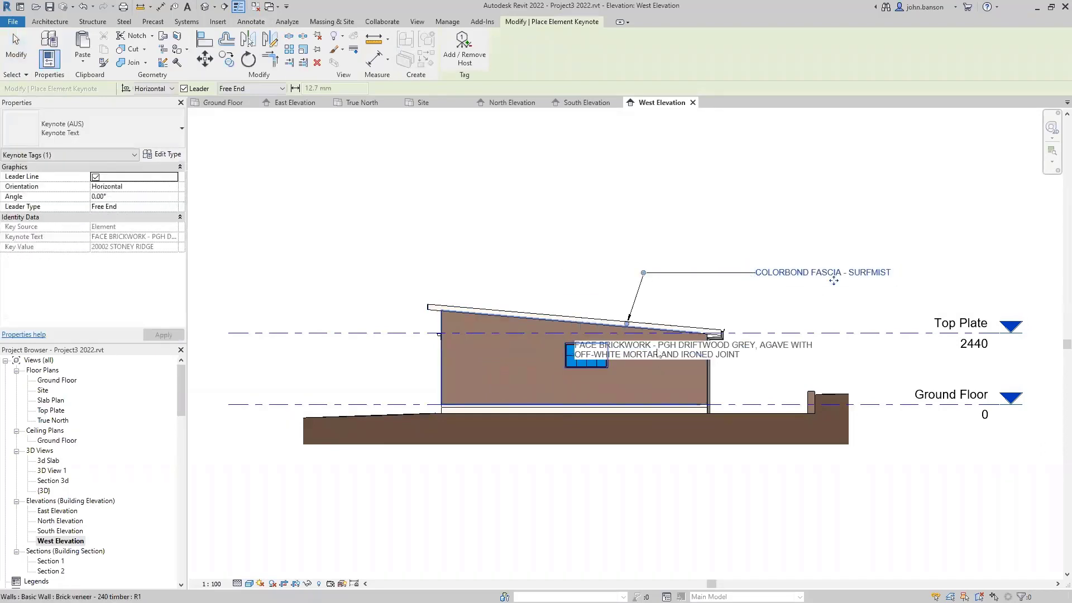
{"action": "left_click", "coordinate": [671, 302]}
{"action": "left_click", "coordinate": [751, 301]}
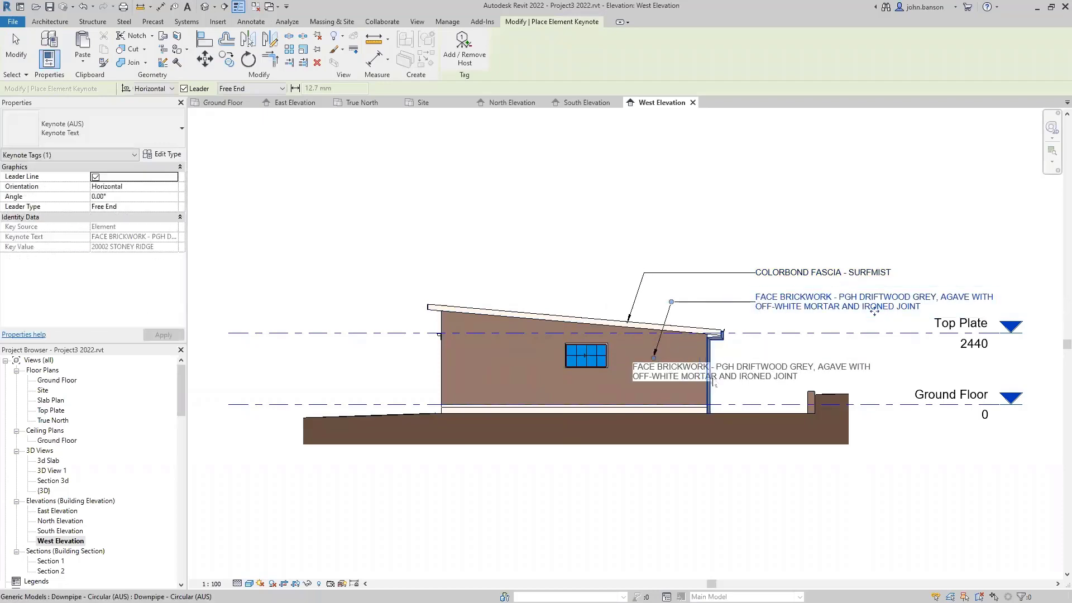
- Restart keynoting and label the downpipe with a keynote to its right
{"action": "key", "text": "Escape"}
{"action": "key", "text": "Escape"}
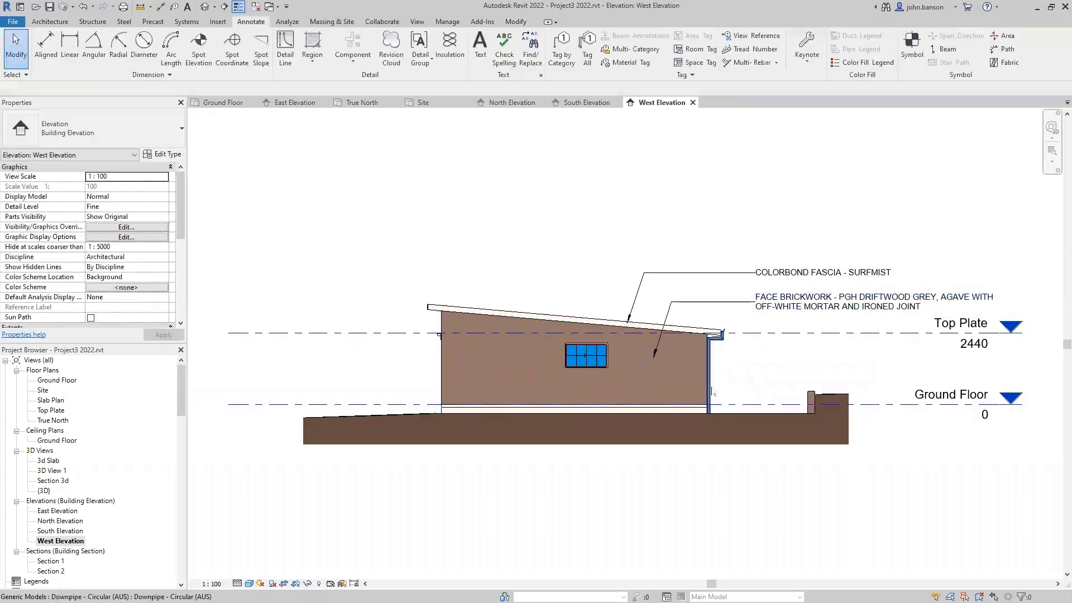
{"action": "key", "text": "Return"}
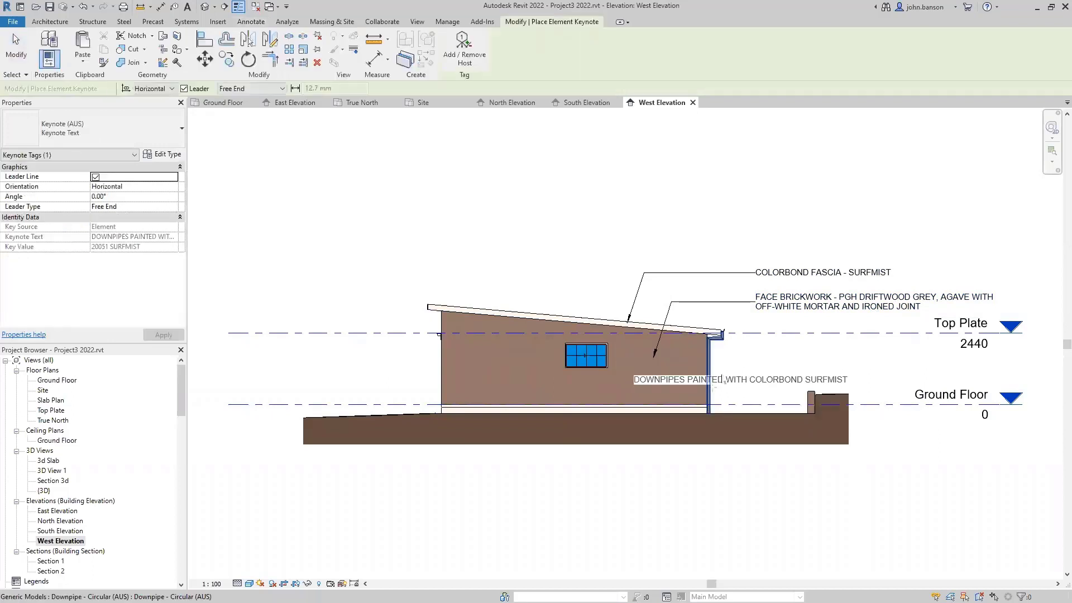
{"action": "left_click", "coordinate": [713, 386]}
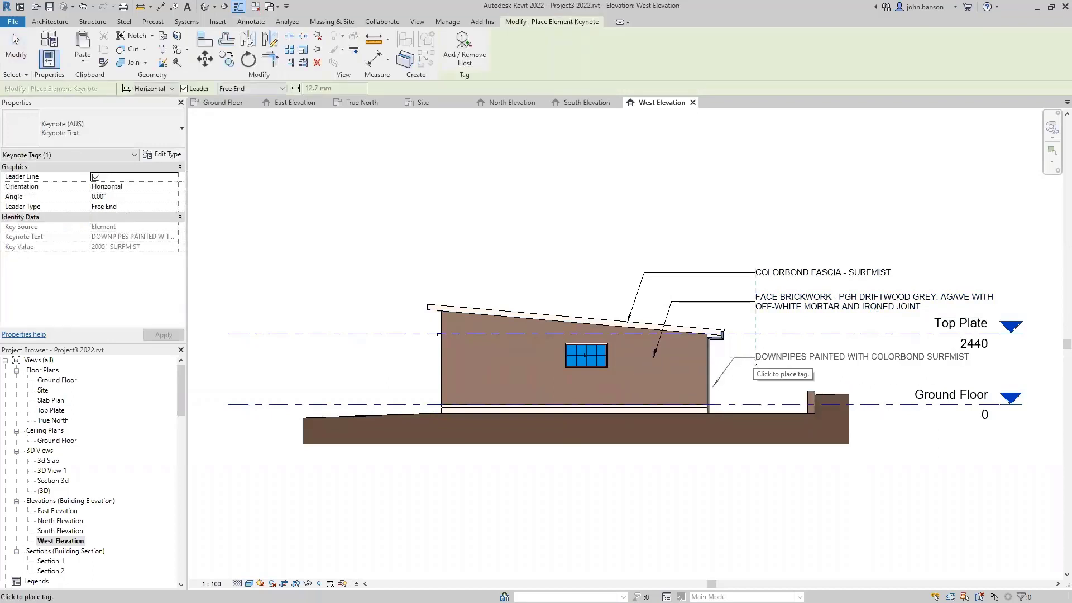
{"action": "left_click", "coordinate": [735, 358]}
- Tag the window with the 20061 STONY RIDGE keynote below the building, then stop keynoting
{"action": "left_click", "coordinate": [586, 356]}
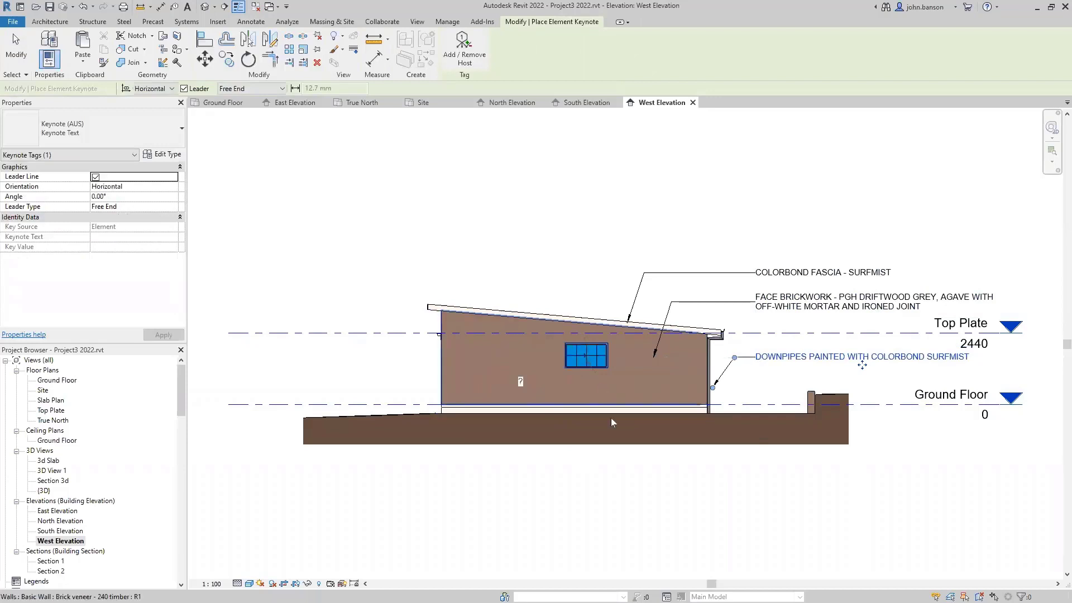
{"action": "key", "text": "Escape"}
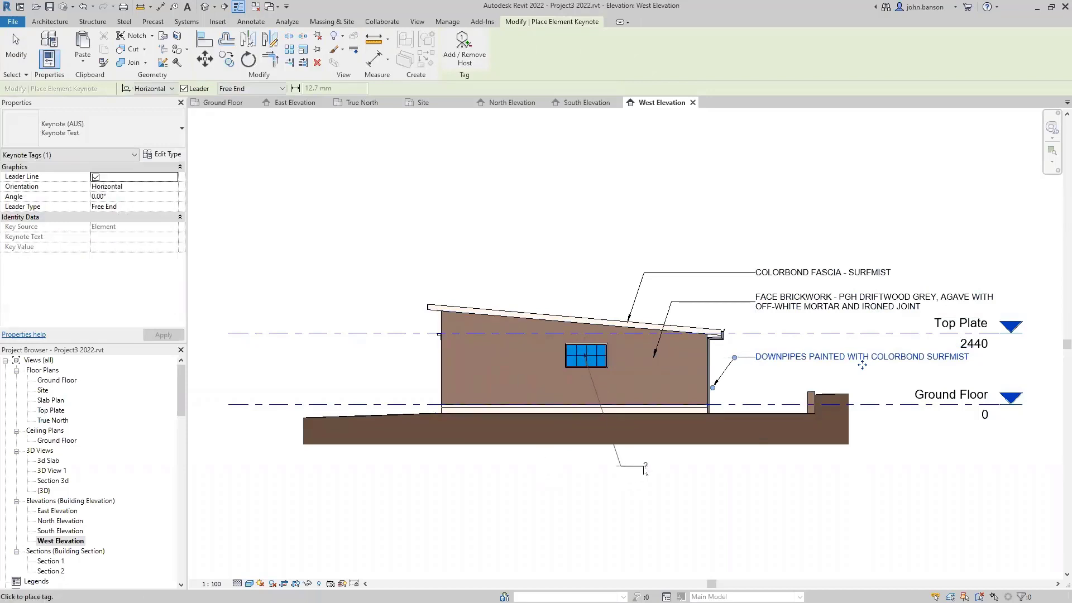
{"action": "left_click", "coordinate": [643, 469]}
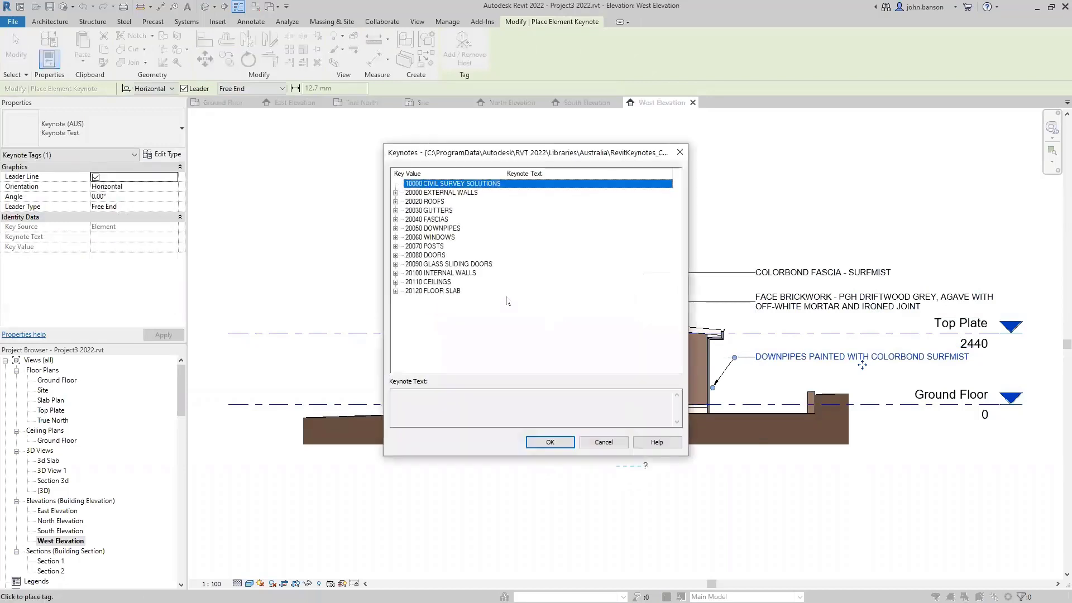
{"action": "left_click", "coordinate": [395, 237]}
{"action": "left_click", "coordinate": [442, 248]}
{"action": "left_click", "coordinate": [550, 441]}
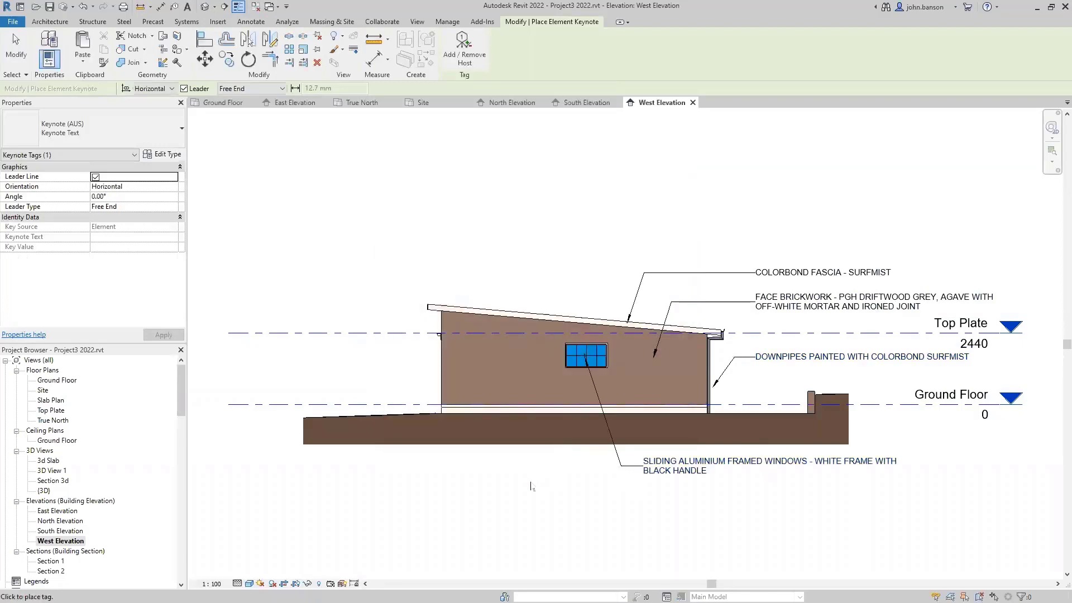
{"action": "key", "text": "Escape"}
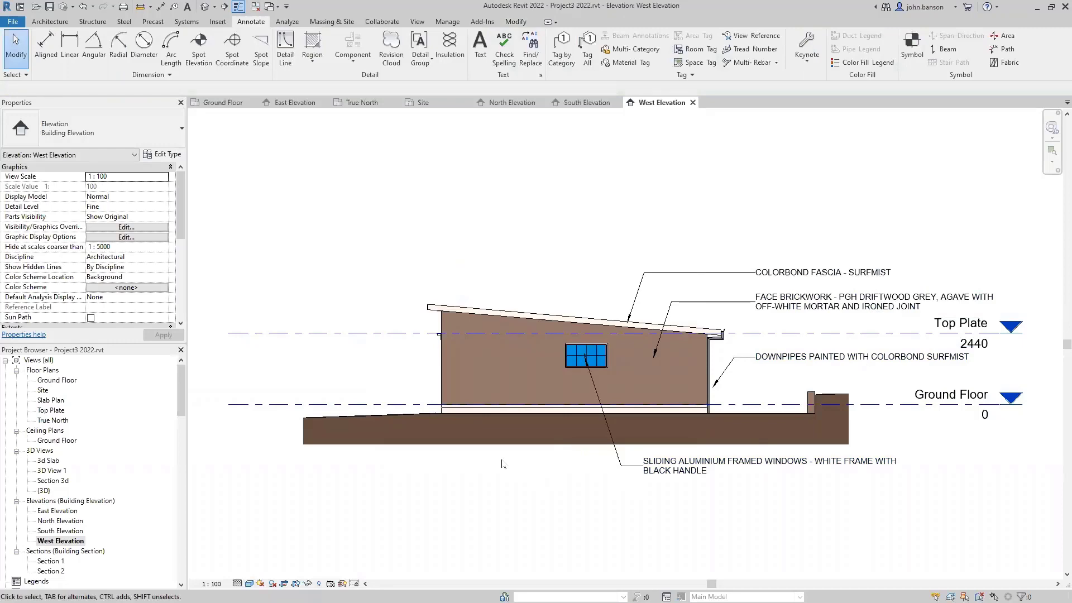
- Close the four elevation views and open the Section 1 view
{"action": "left_click", "coordinate": [692, 103]}
{"action": "left_click", "coordinate": [620, 103]}
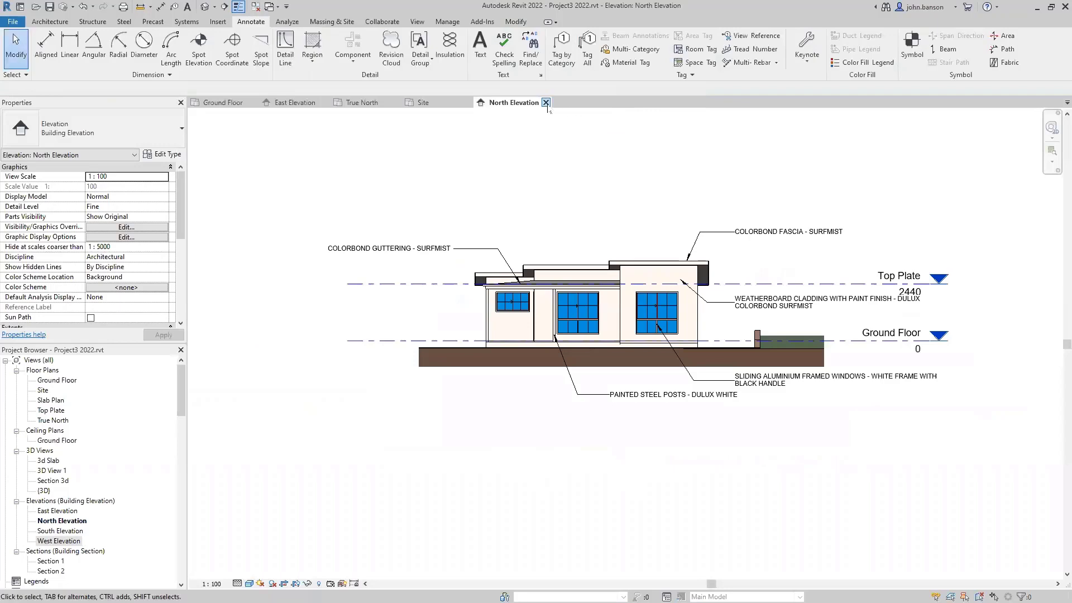
{"action": "left_click", "coordinate": [540, 102]}
{"action": "left_click", "coordinate": [325, 102]}
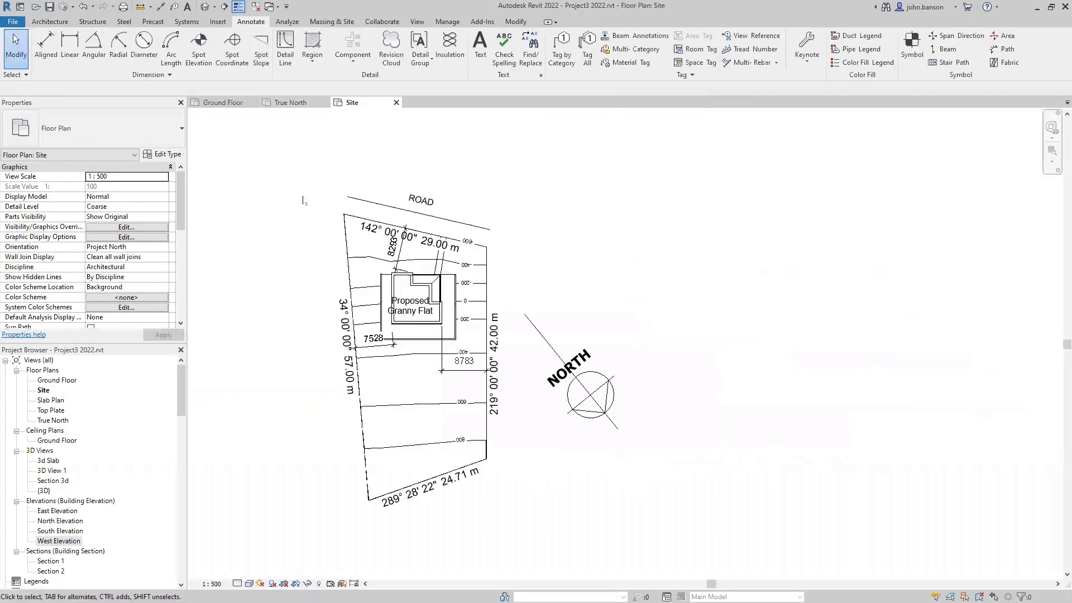
{"action": "middle_click_drag", "start_coordinate": [272, 274], "coordinate": [377, 244]}
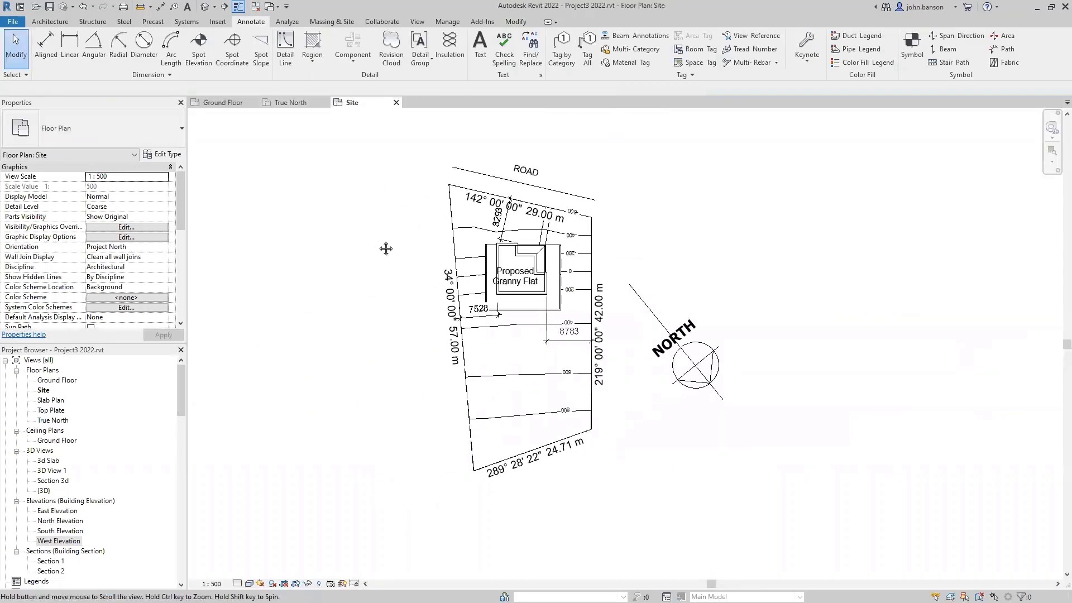
{"action": "double_click", "coordinate": [53, 562]}
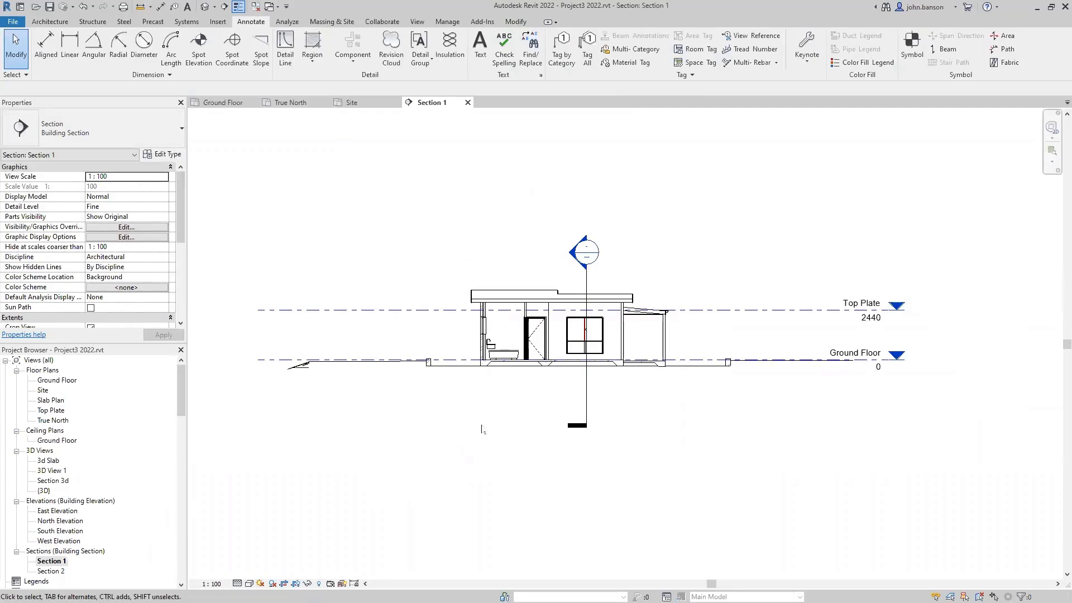
- Turn off the Sections annotation category in Visibility/Graphics (VG)
{"action": "key", "text": "v"}
{"action": "key", "text": "g"}
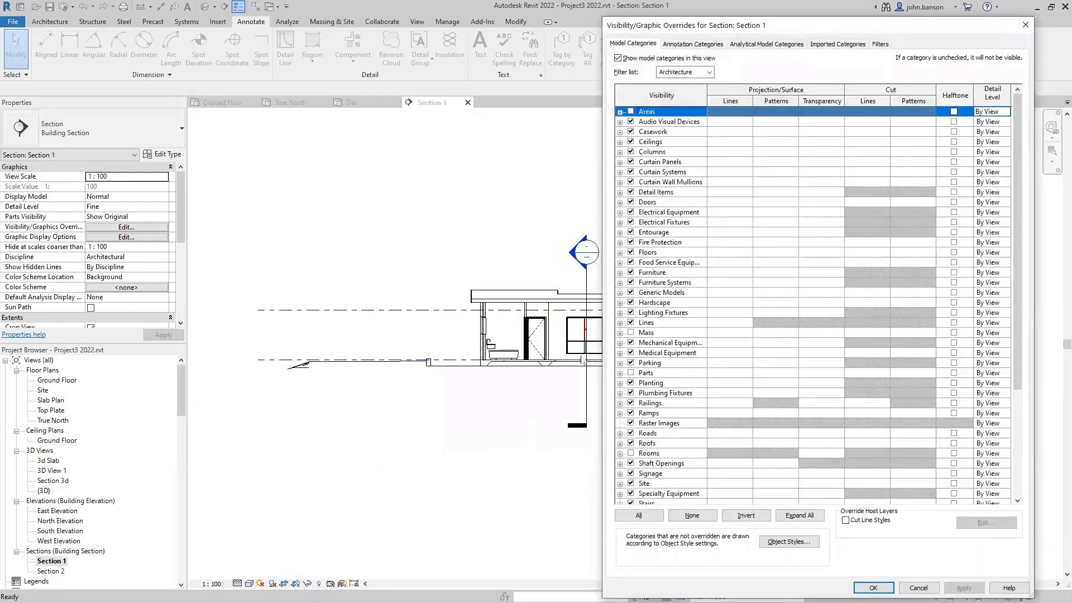
{"action": "left_click", "coordinate": [692, 44]}
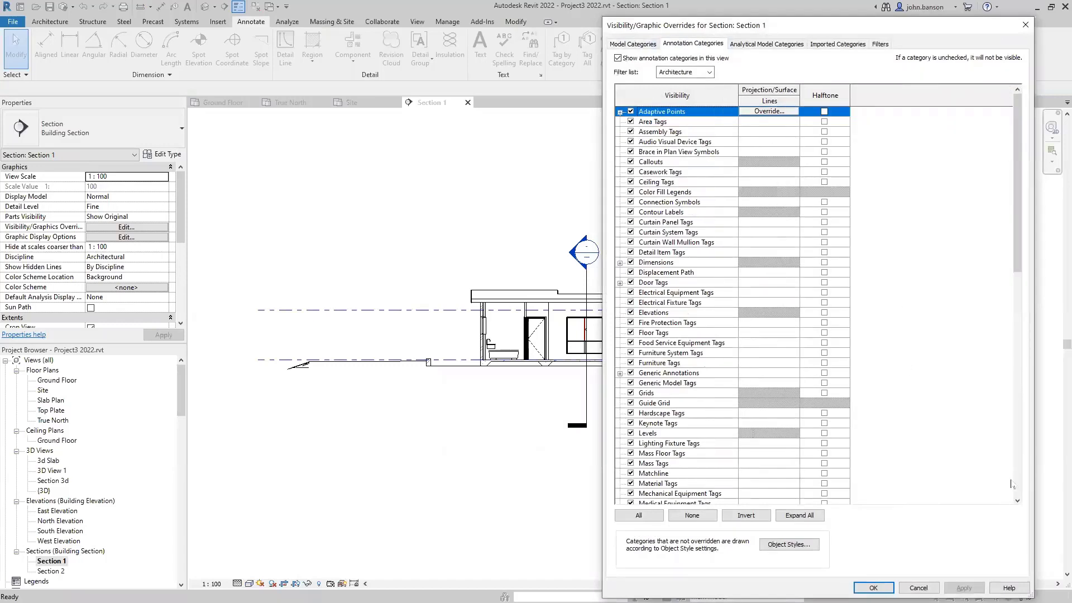
{"action": "left_click", "coordinate": [1017, 484]}
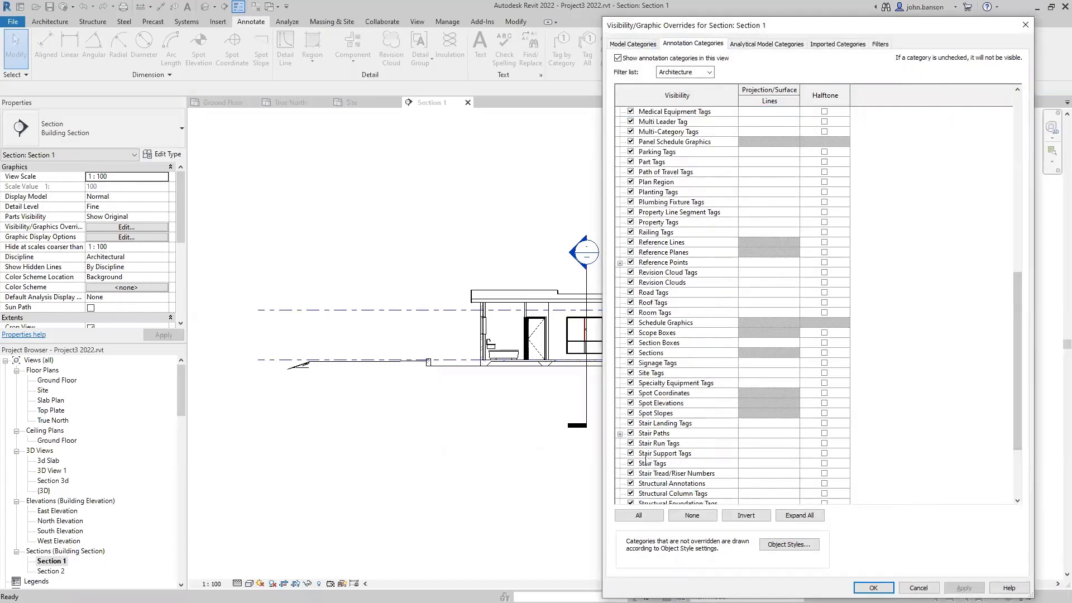
{"action": "left_click", "coordinate": [630, 352]}
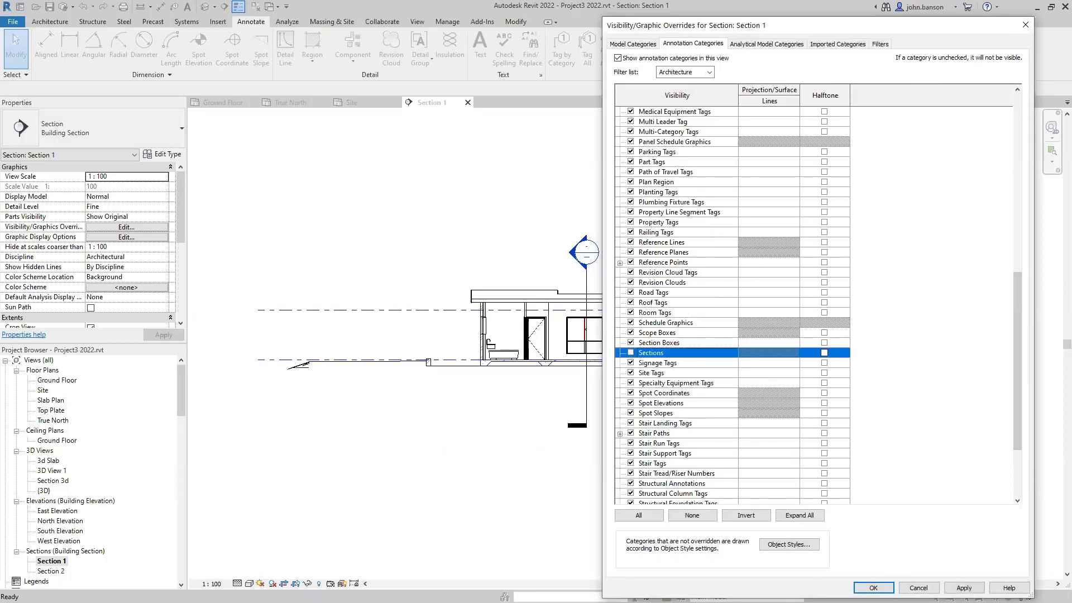
{"action": "left_click", "coordinate": [870, 587]}
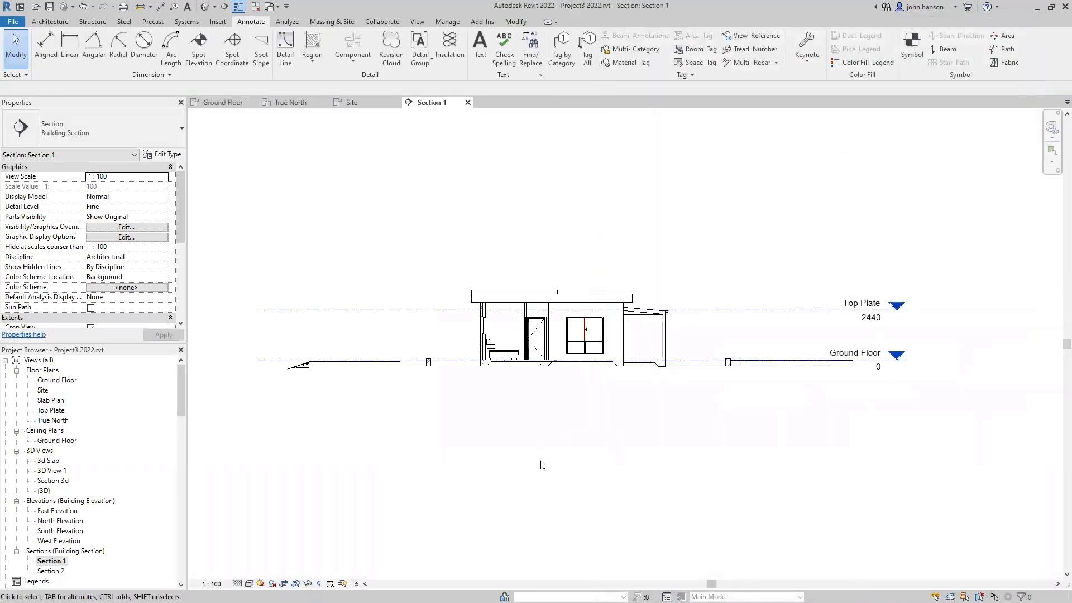
- Pull the section's crop edges in around the house and lower its bottom edge, then hide the crop boundary
{"action": "left_click", "coordinate": [180, 279]}
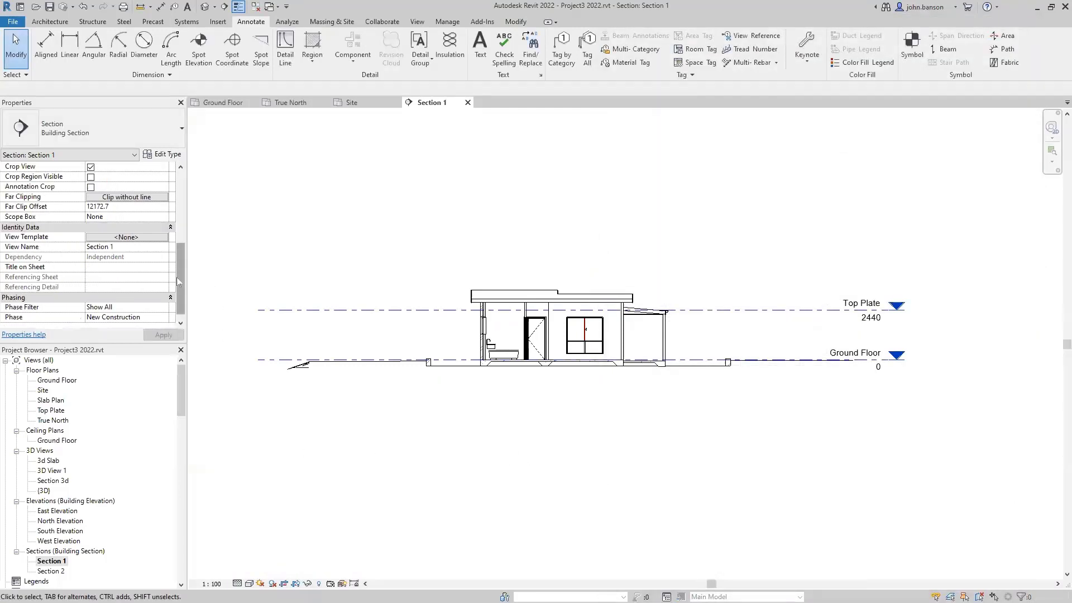
{"action": "left_click", "coordinate": [90, 177]}
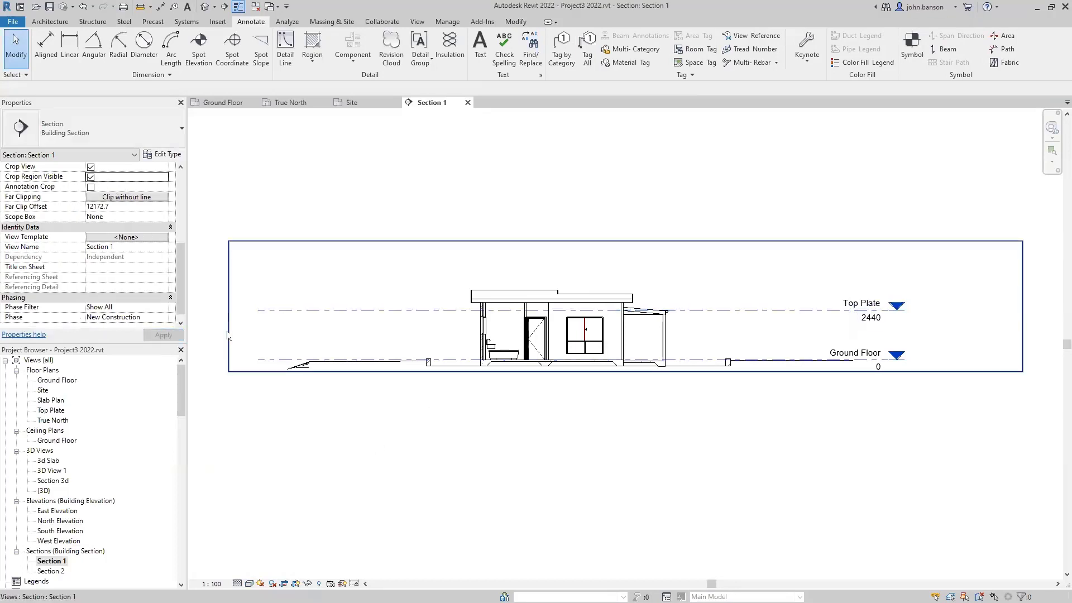
{"action": "left_click", "coordinate": [227, 329]}
{"action": "left_click_drag", "start_coordinate": [229, 306], "coordinate": [401, 316]}
{"action": "left_click_drag", "start_coordinate": [1022, 306], "coordinate": [753, 317]}
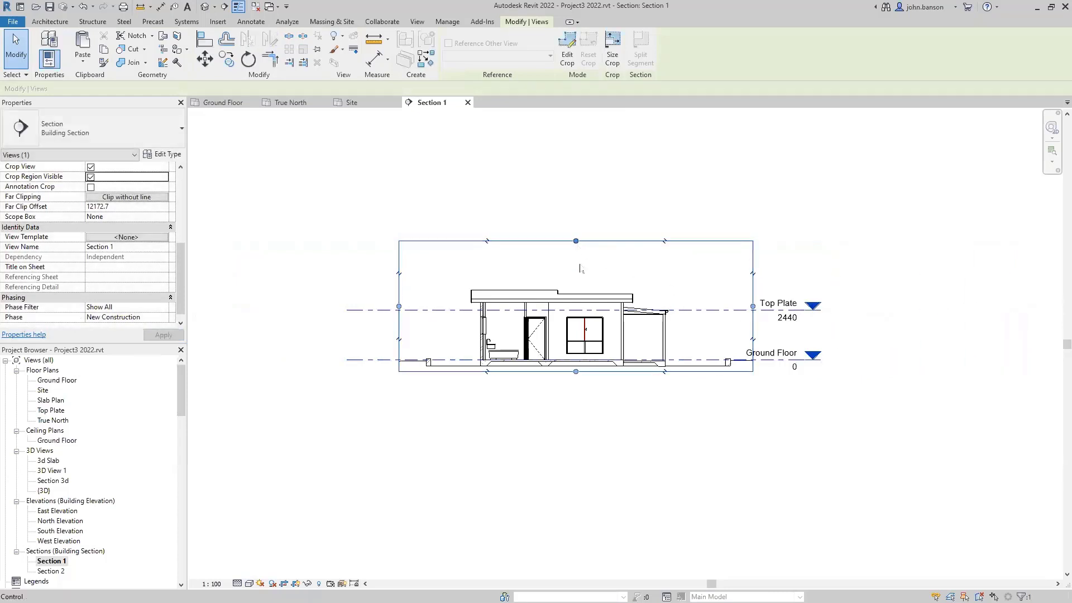
{"action": "left_click_drag", "start_coordinate": [572, 377], "coordinate": [569, 401]}
{"action": "left_click", "coordinate": [558, 430]}
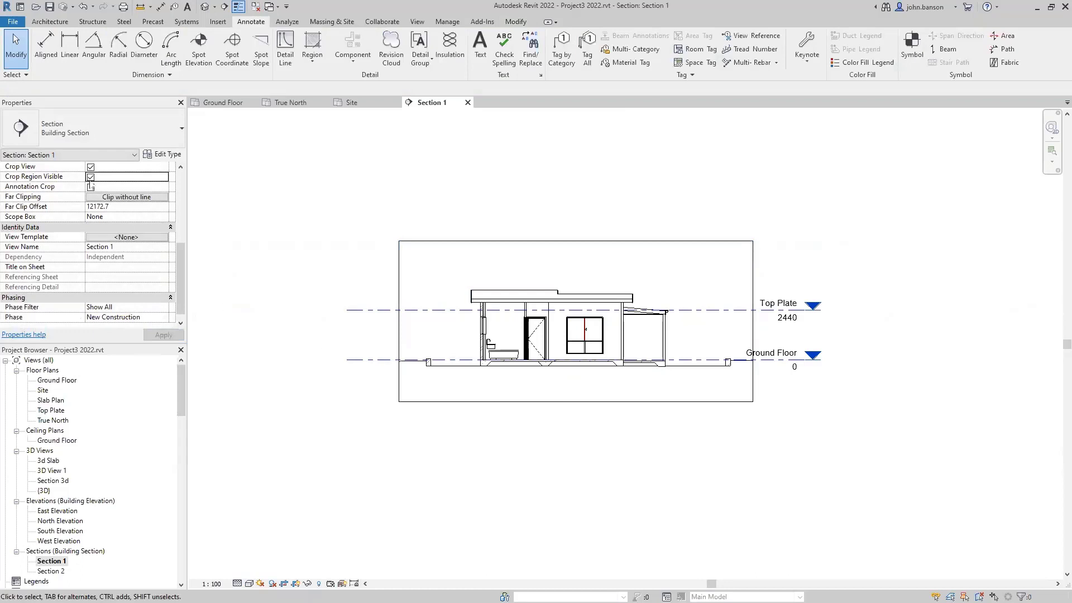
{"action": "left_click", "coordinate": [91, 177]}
{"action": "scroll", "coordinate": [525, 430], "scroll_direction": "up", "scroll_amount": 2}
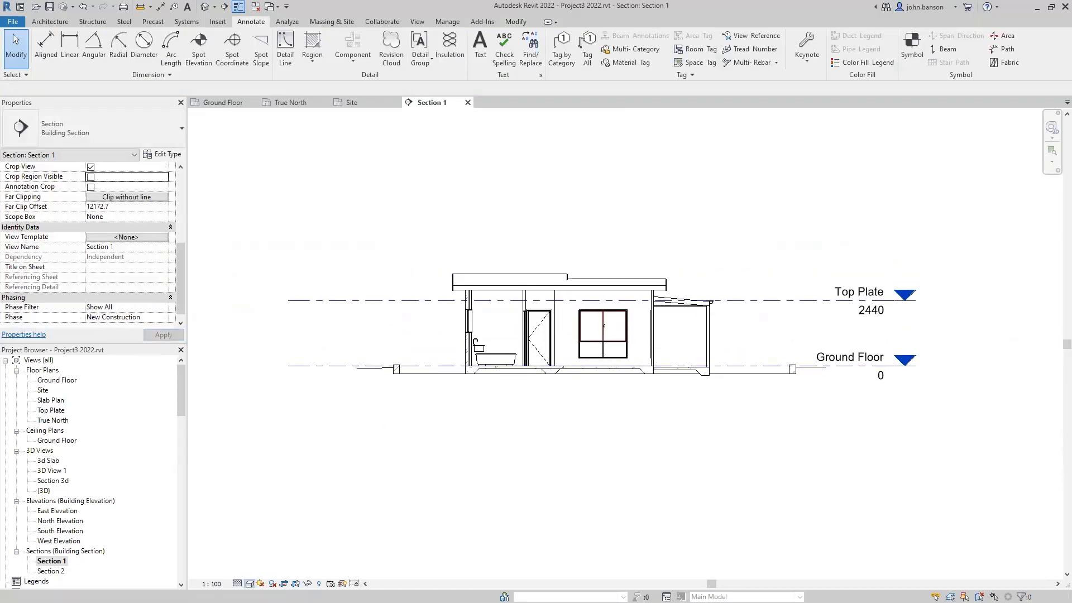
- Set the section's visual style to Shaded and recentre the house
{"action": "left_click", "coordinate": [249, 584]}
{"action": "left_click", "coordinate": [268, 549]}
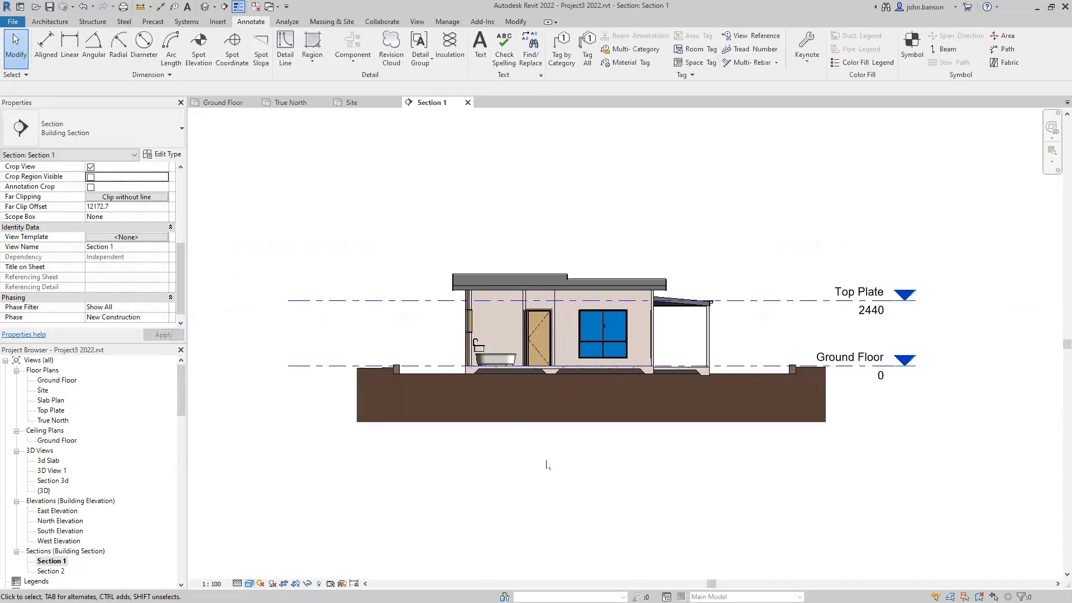
{"action": "scroll", "coordinate": [555, 450], "scroll_direction": "up", "scroll_amount": 3}
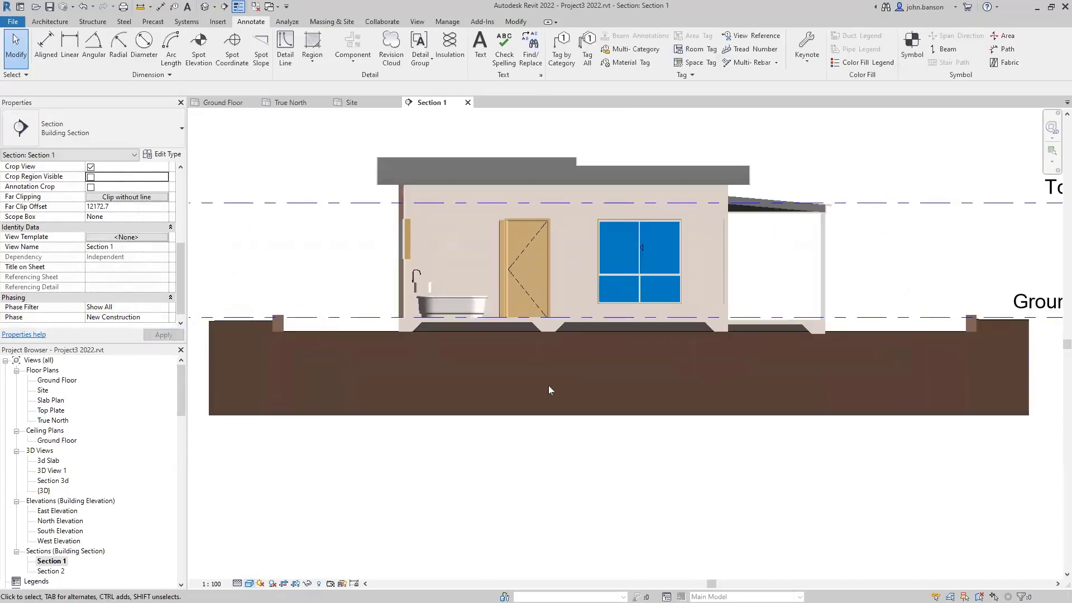
{"action": "scroll", "coordinate": [547, 446], "scroll_direction": "down", "scroll_amount": 1}
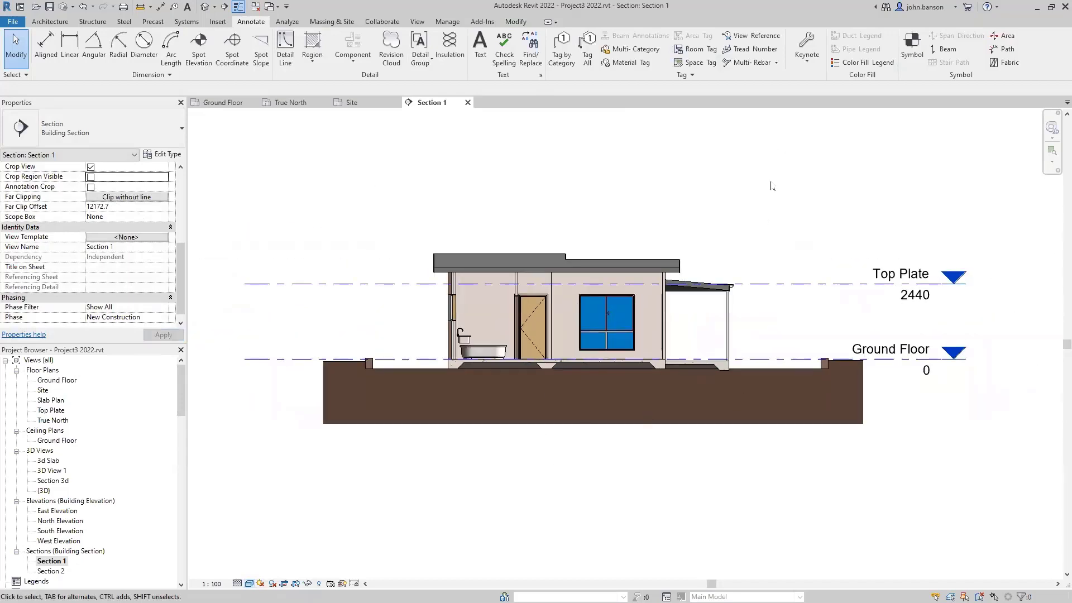
{"action": "middle_click_drag", "start_coordinate": [771, 186], "coordinate": [764, 210]}
- Add leadered element keynotes for the Colorbond roof sheeting and the painted steel veranda posts
{"action": "key", "text": "k"}
{"action": "key", "text": "e"}
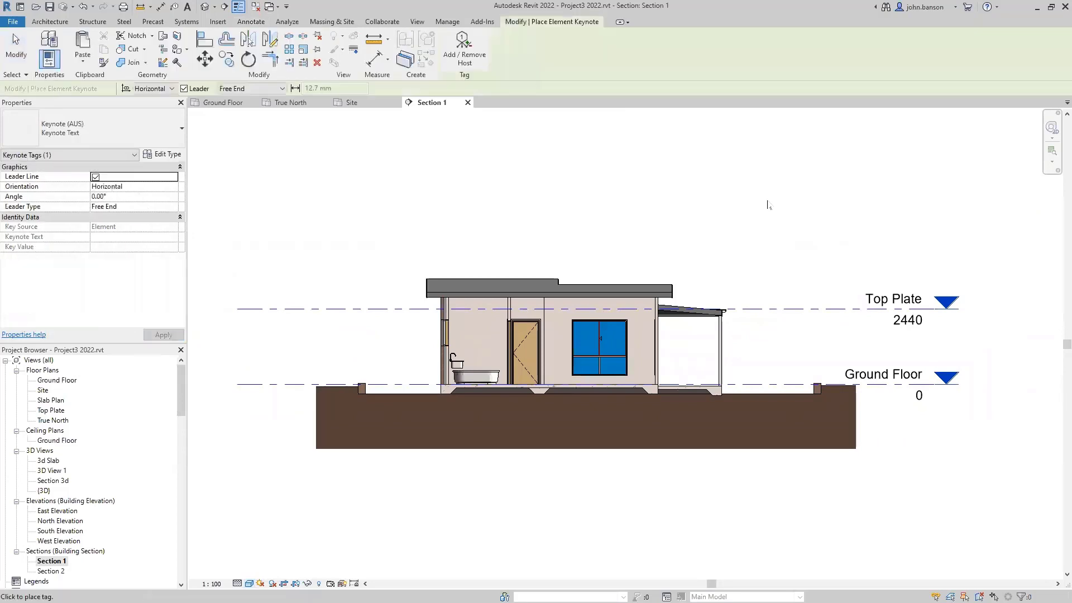
{"action": "left_click", "coordinate": [609, 286]}
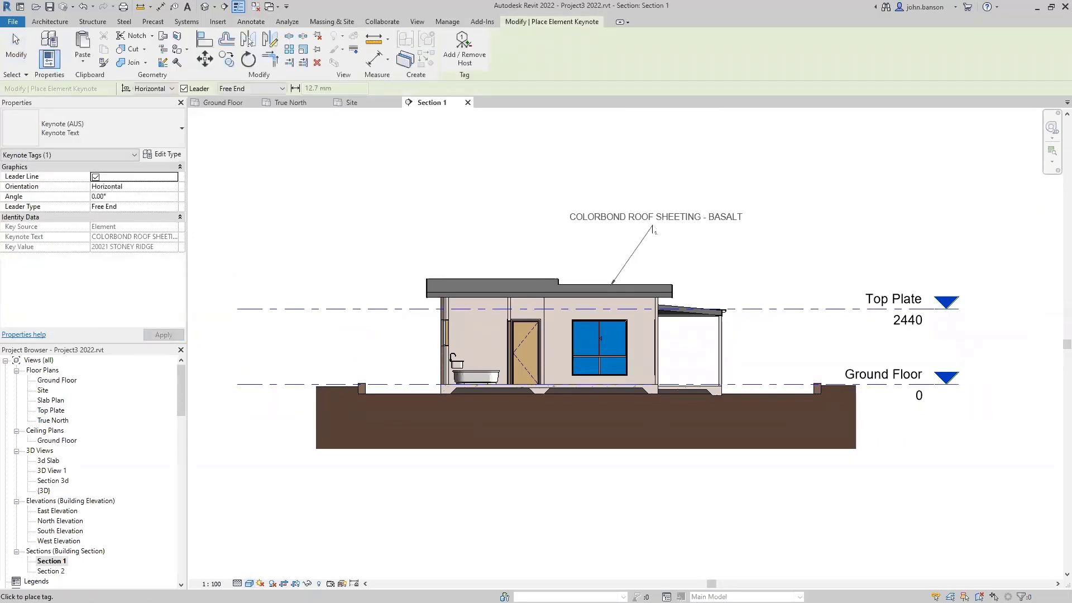
{"action": "left_click", "coordinate": [652, 224]}
{"action": "left_click", "coordinate": [733, 224]}
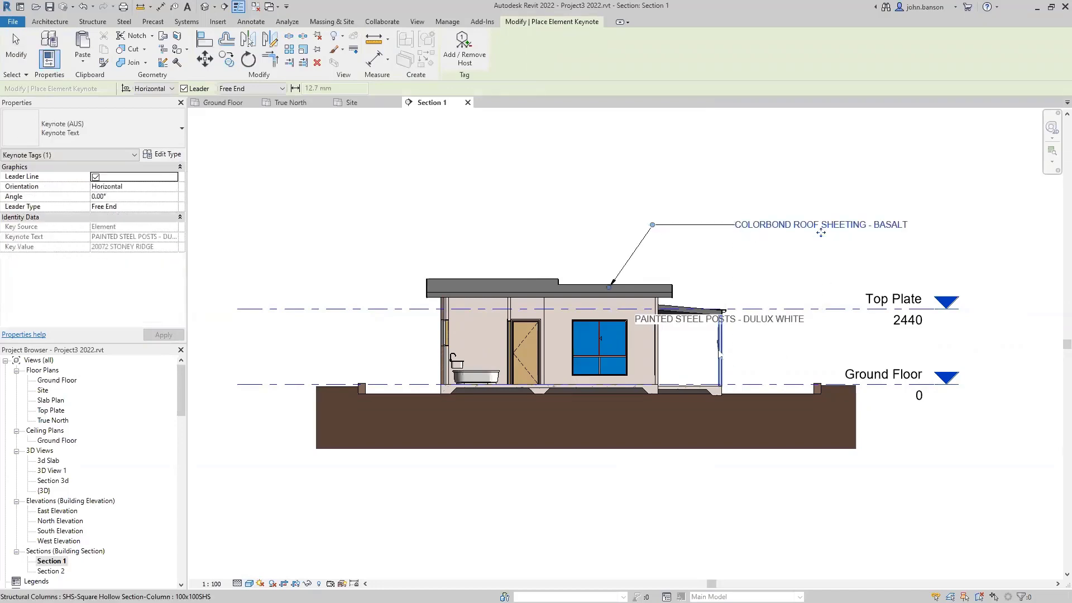
{"action": "left_click", "coordinate": [758, 329]}
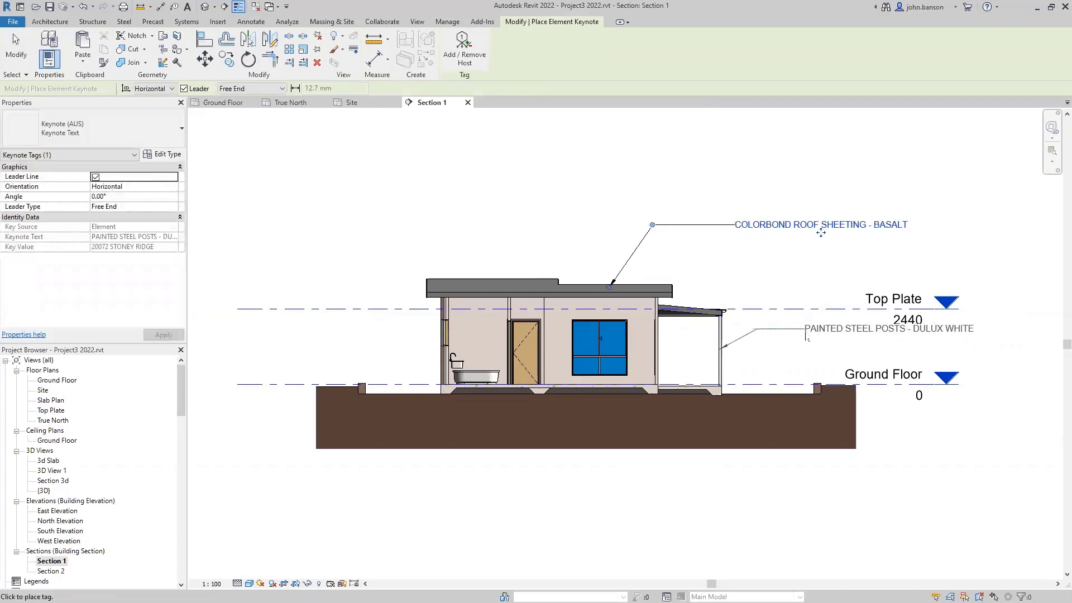
{"action": "left_click", "coordinate": [810, 329]}
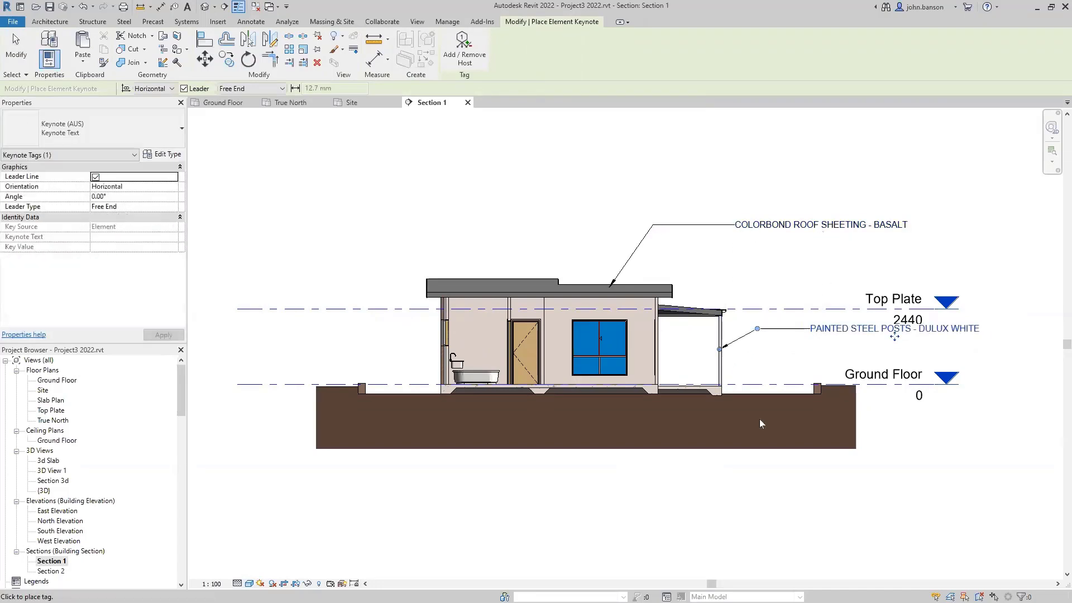
- Keynote the floor slab below ground with 20121 FLOOR SLAB TYPICAL
{"action": "left_click", "coordinate": [644, 390]}
{"action": "key", "text": "Escape"}
{"action": "scroll", "coordinate": [613, 385], "scroll_direction": "up", "scroll_amount": 3}
{"action": "key", "text": "Escape"}
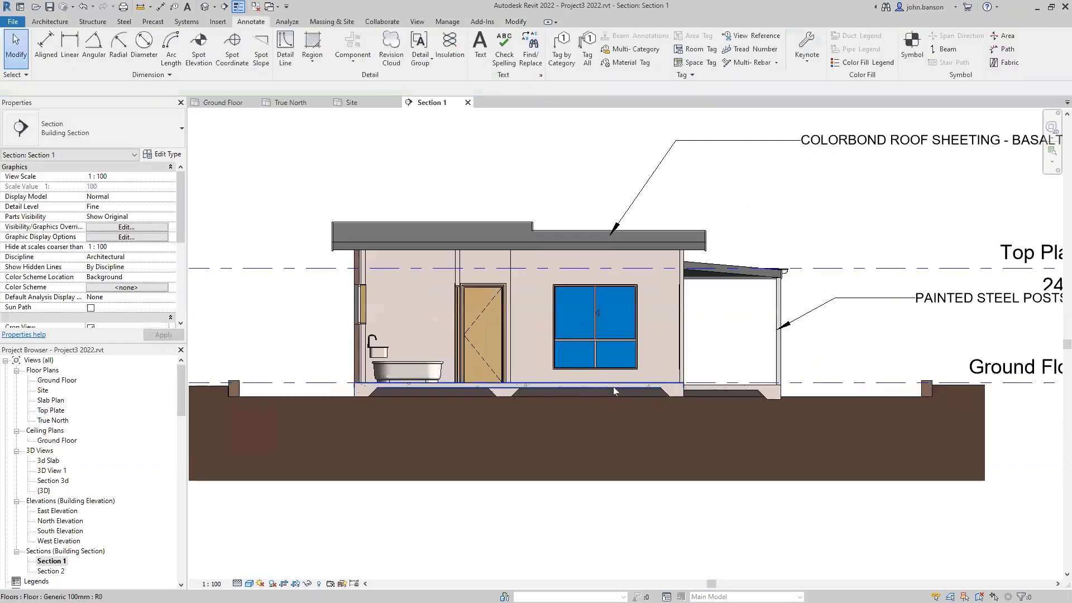
{"action": "left_click", "coordinate": [607, 385]}
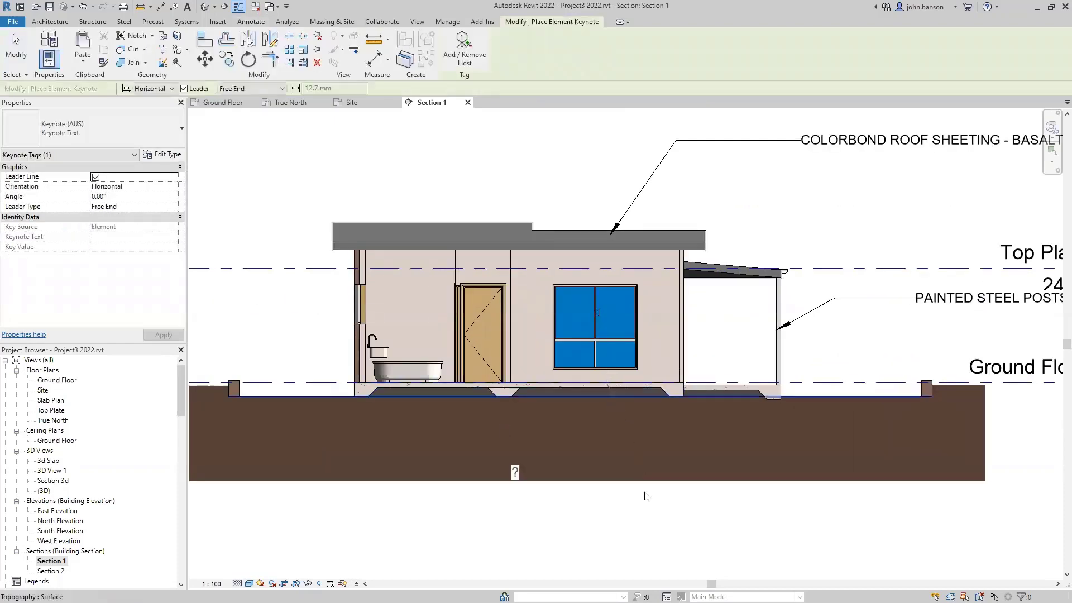
{"action": "scroll", "coordinate": [653, 509], "scroll_direction": "down", "scroll_amount": 2}
{"action": "left_click", "coordinate": [679, 512]}
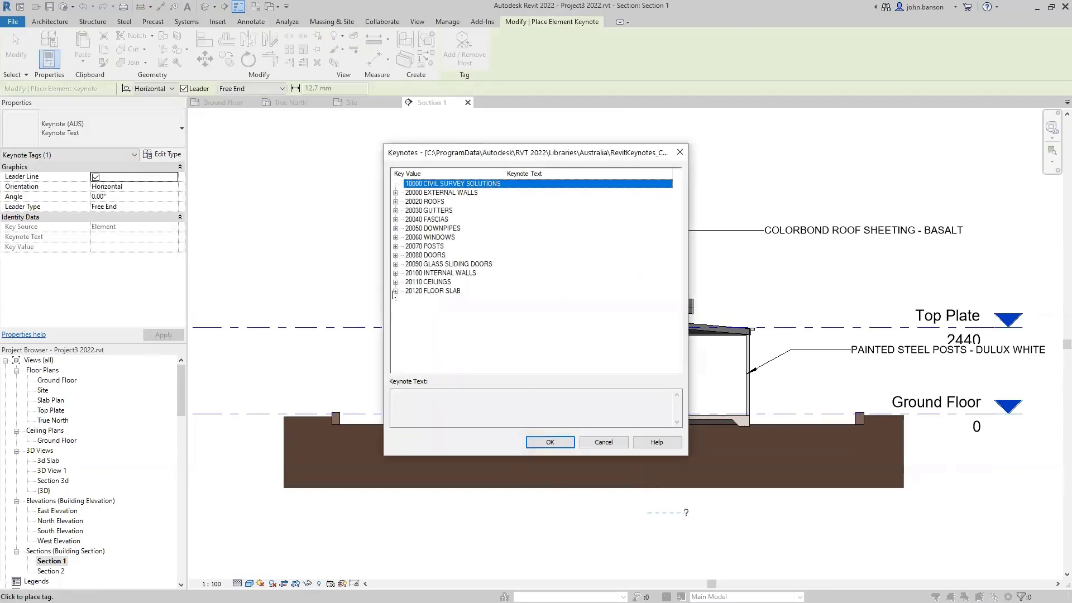
{"action": "left_click", "coordinate": [395, 291]}
{"action": "left_click", "coordinate": [456, 300]}
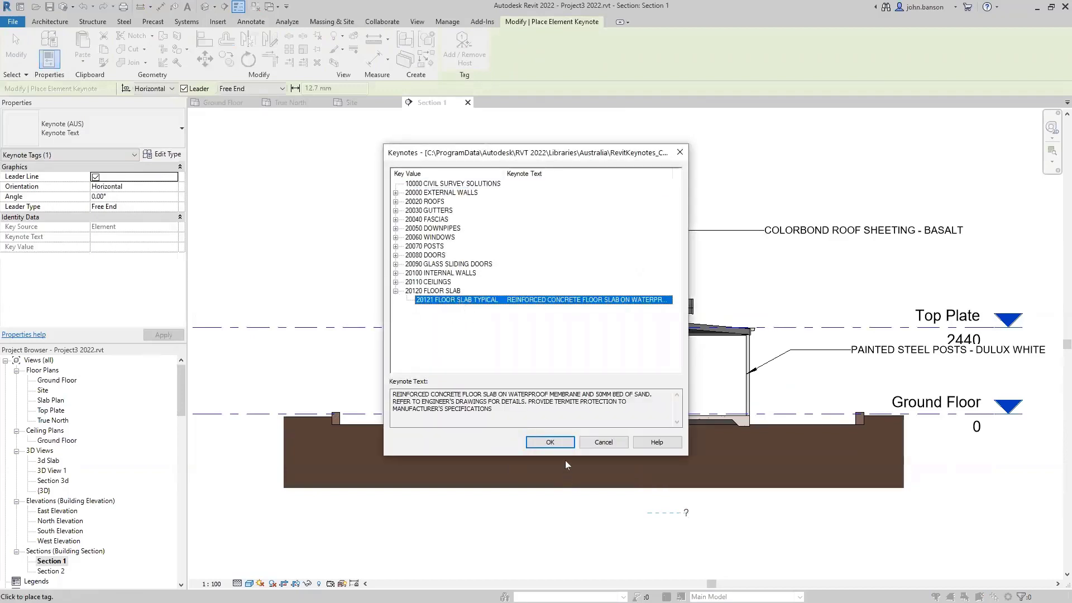
{"action": "left_click", "coordinate": [555, 442]}
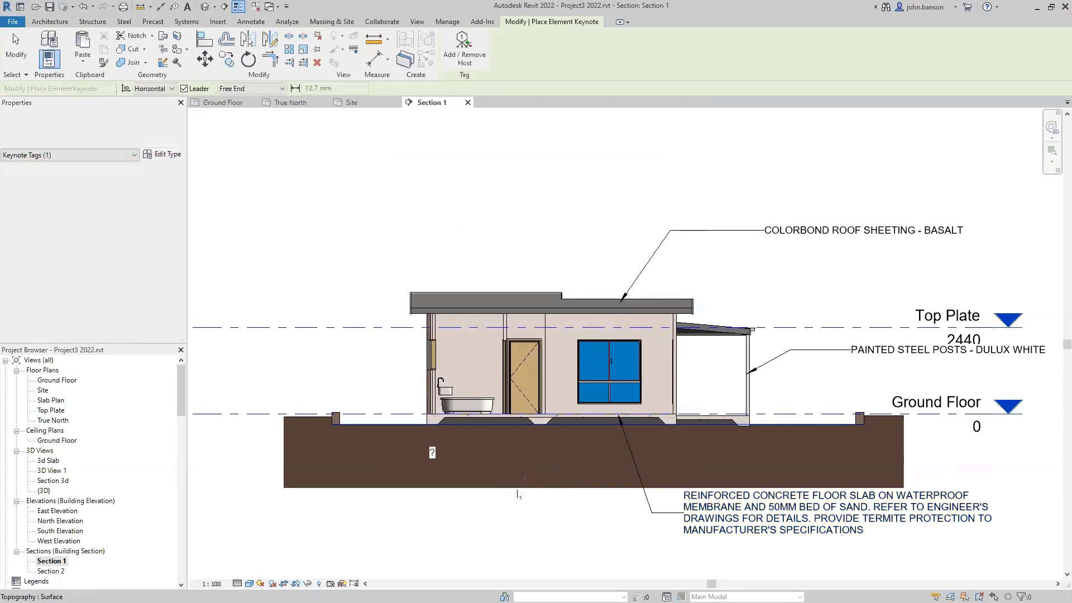
{"action": "key", "text": "Escape"}
{"action": "key", "text": "Escape"}
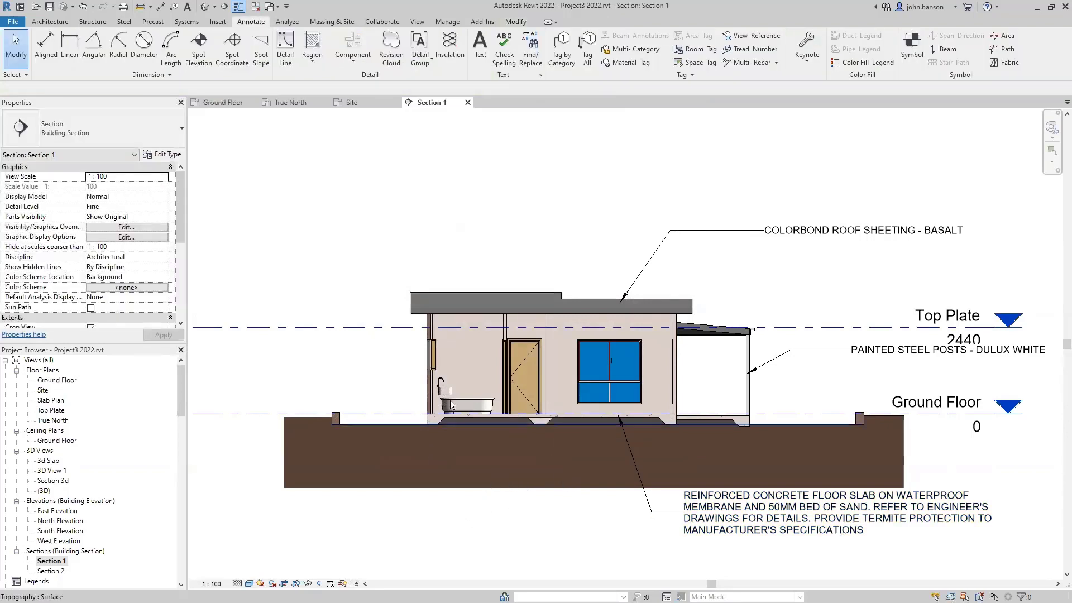
- Add a face brickwork keynote to the brick wall, placed left of the house
{"action": "middle_click_drag", "start_coordinate": [395, 388], "coordinate": [508, 384]}
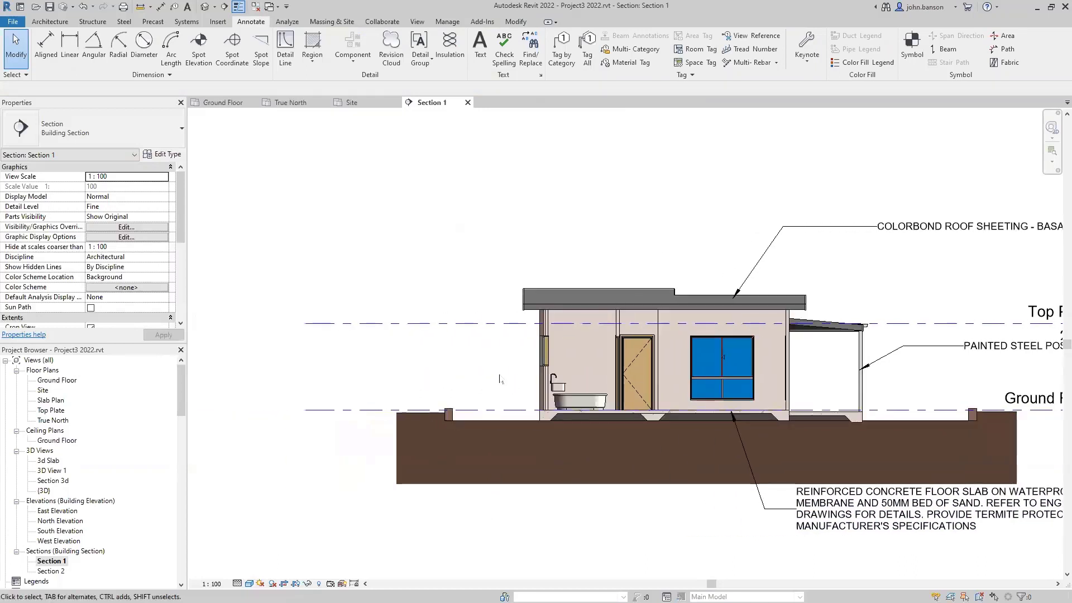
{"action": "key", "text": "k"}
{"action": "key", "text": "e"}
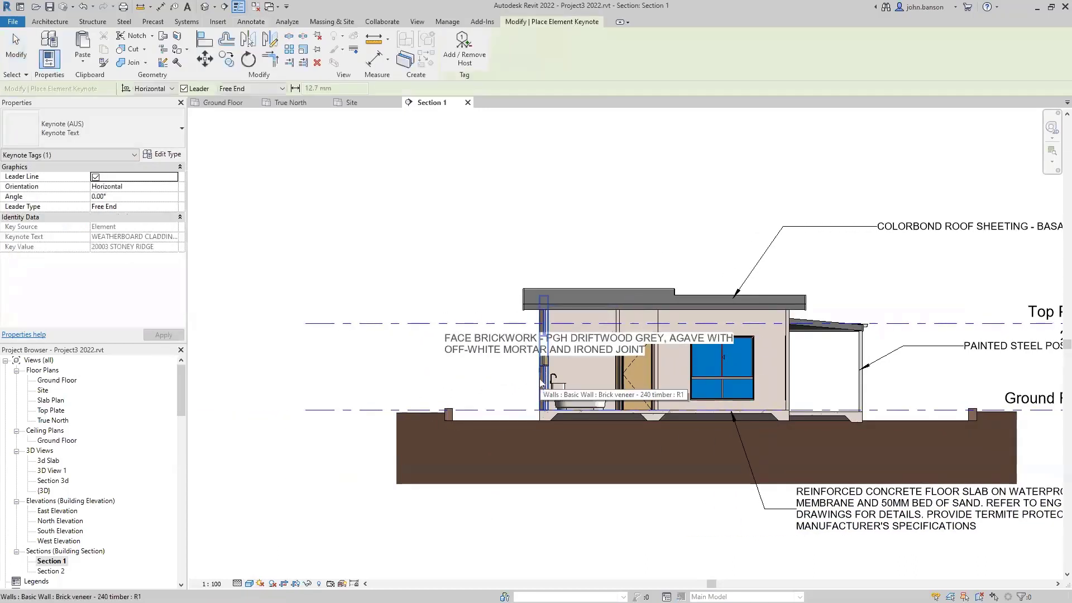
{"action": "left_click", "coordinate": [540, 377]}
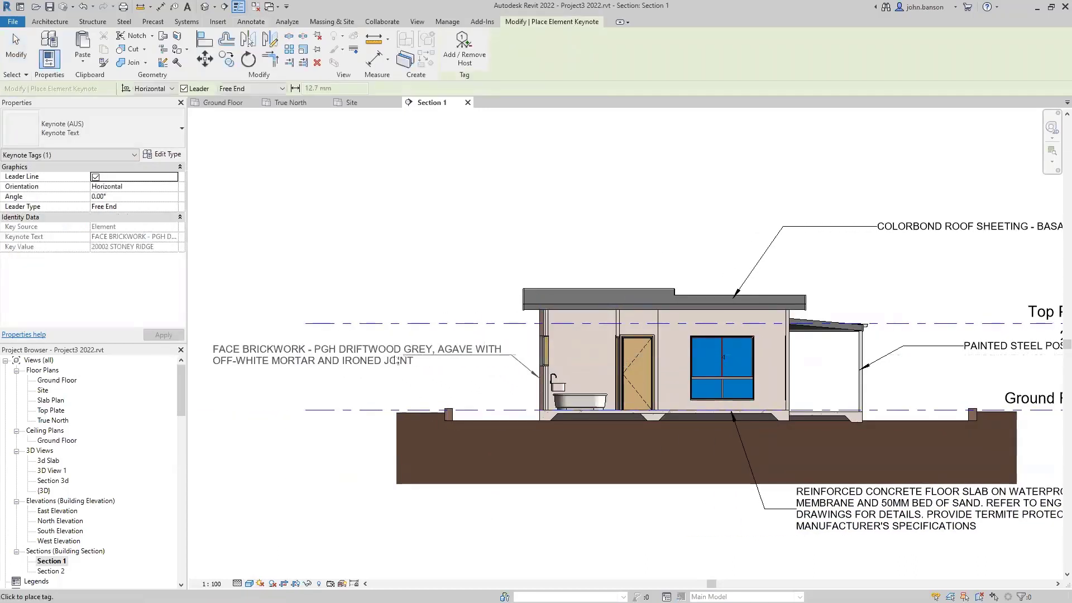
{"action": "left_click", "coordinate": [343, 364]}
{"action": "key", "text": "Escape"}
{"action": "key", "text": "Escape"}
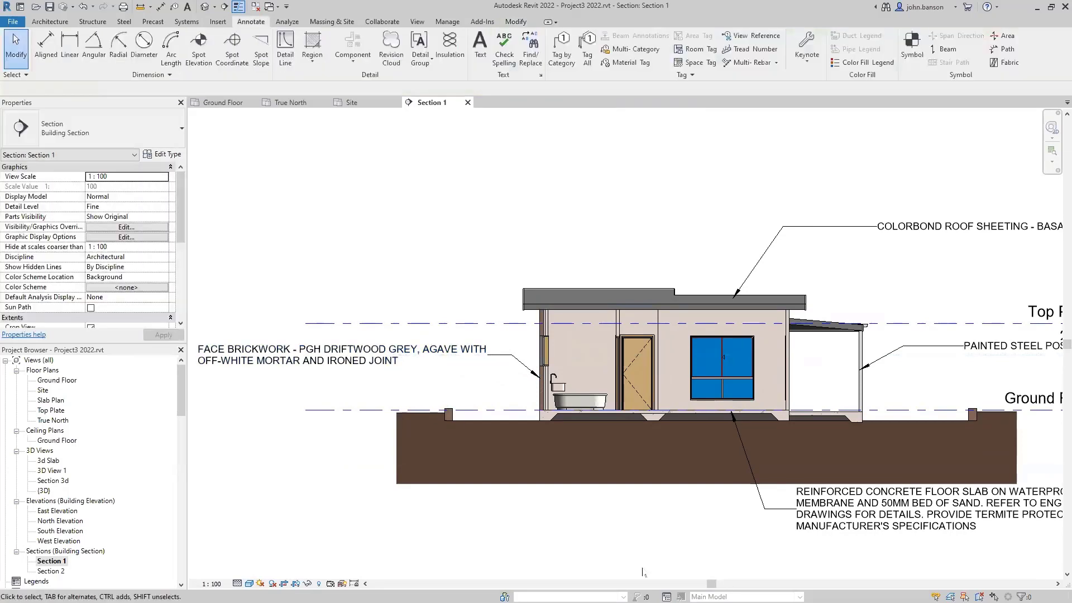
- Start a text note with TX
{"action": "middle_click_drag", "start_coordinate": [620, 541], "coordinate": [584, 551]}
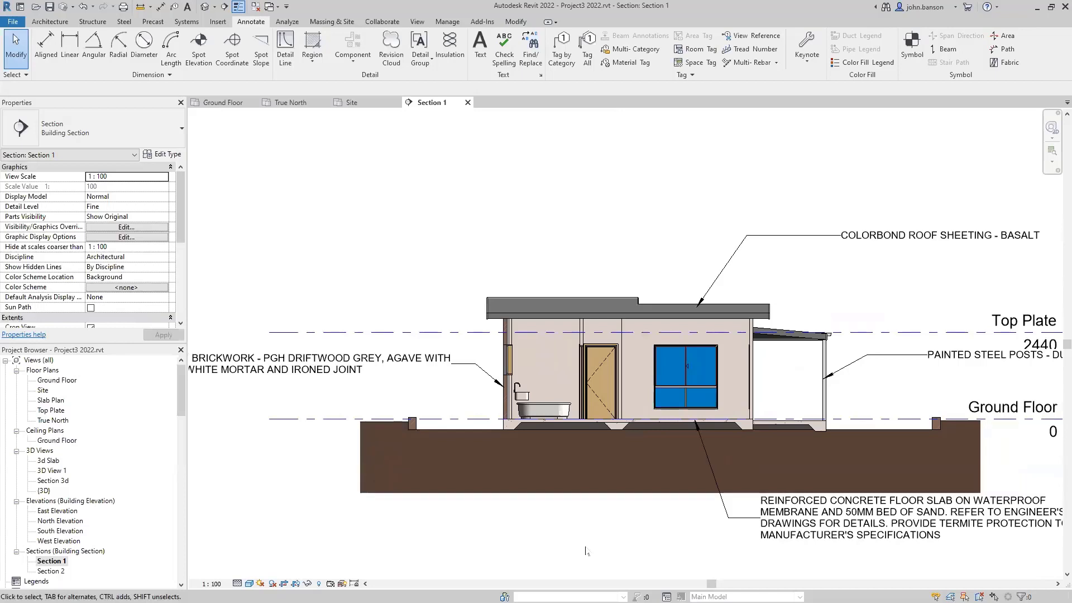
{"action": "key", "text": "t"}
{"action": "key", "text": "x"}
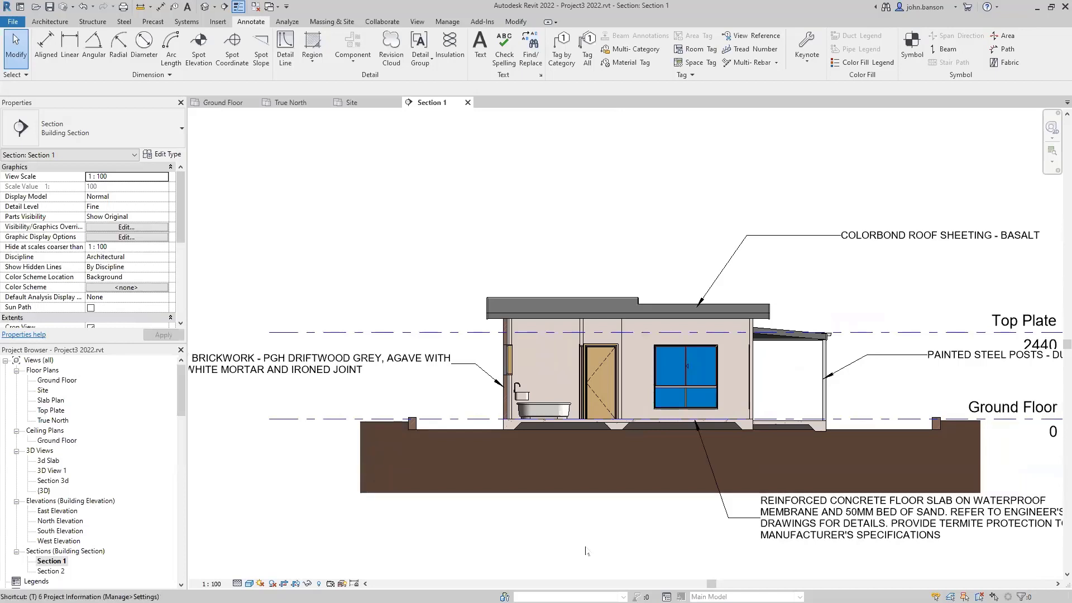
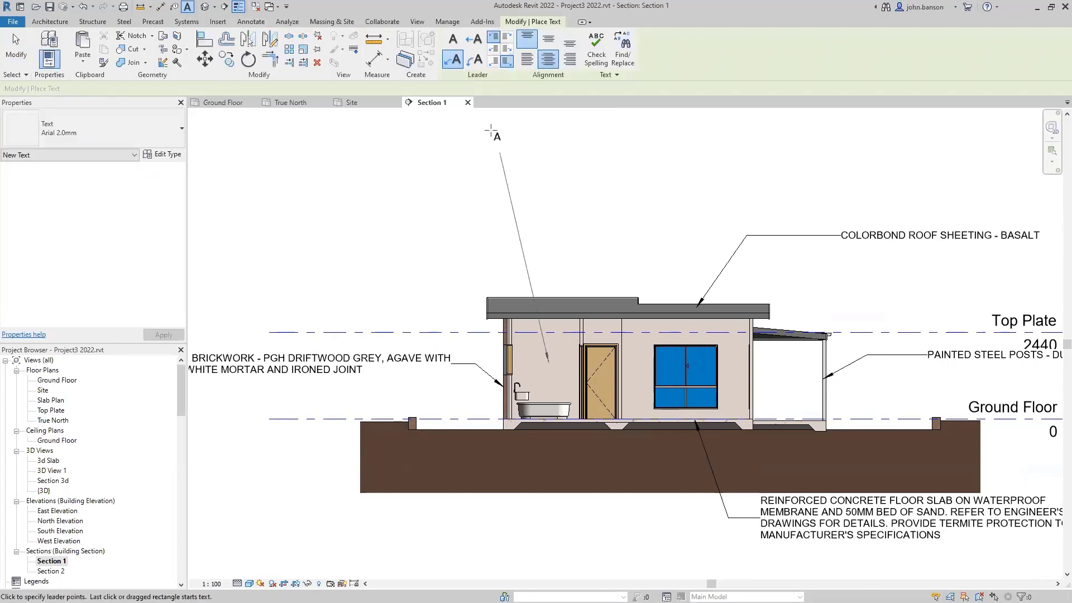
- Label the bathroom BATH and the window room LIVING with leaderless text, then move to Section 2
{"action": "left_click", "coordinate": [453, 39]}
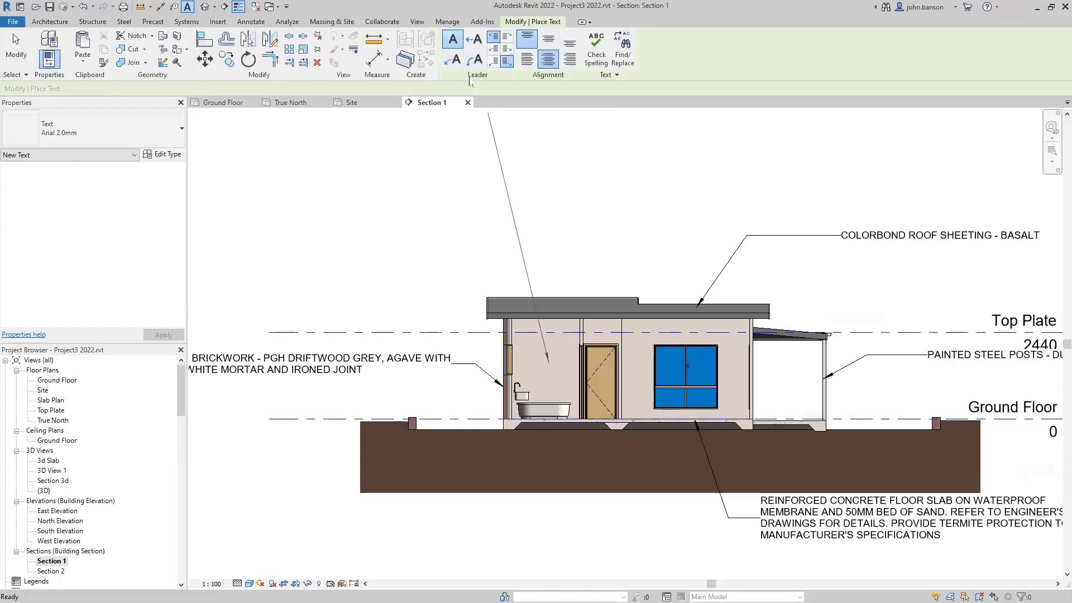
{"action": "left_click", "coordinate": [541, 360]}
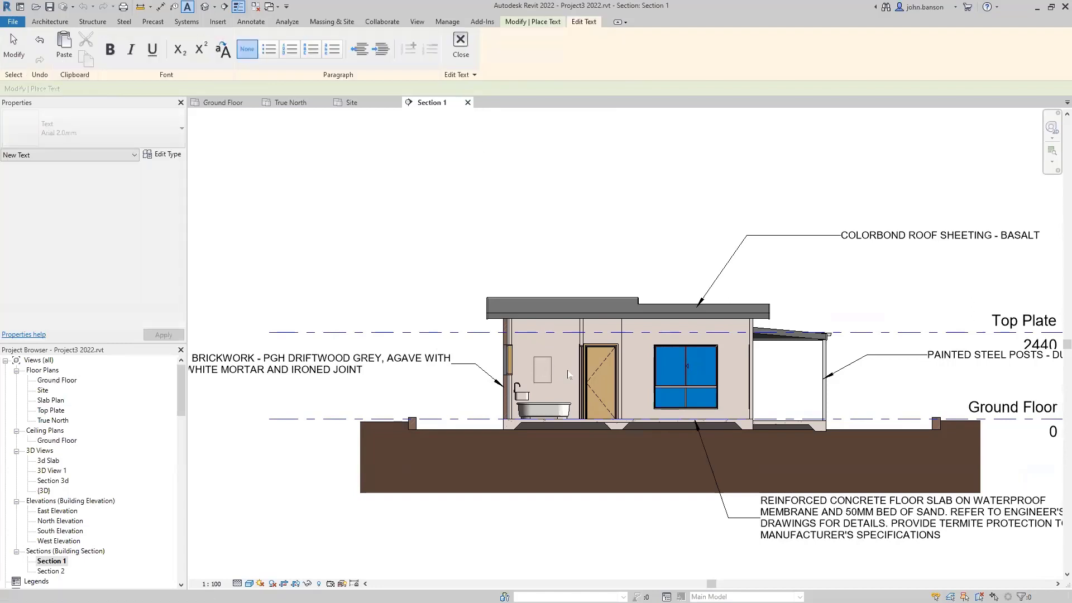
{"action": "type", "text": "BATH"}
{"action": "left_click", "coordinate": [672, 366]}
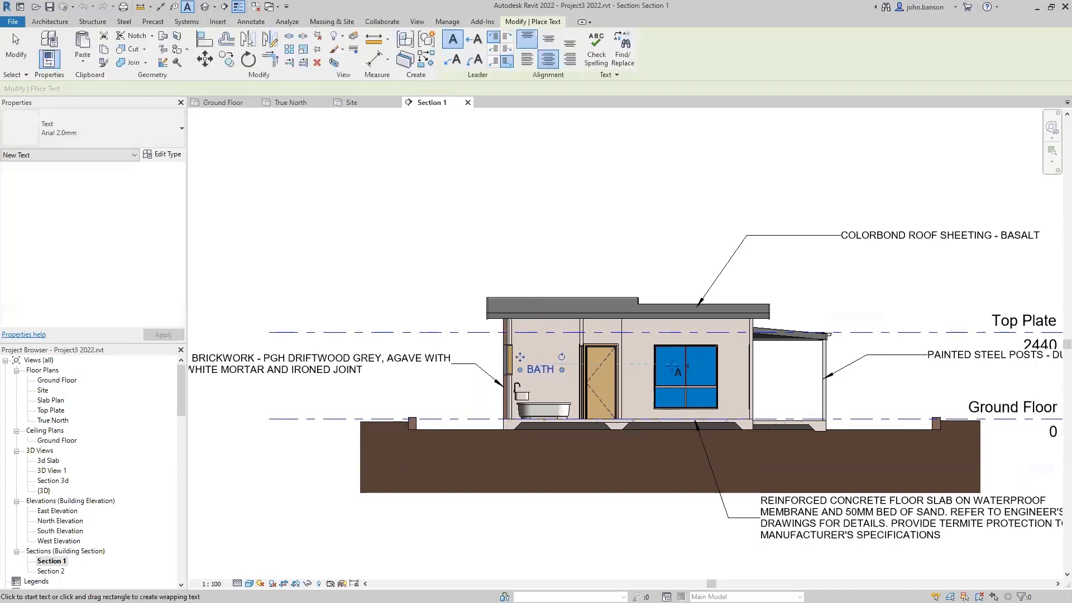
{"action": "left_click", "coordinate": [681, 365]}
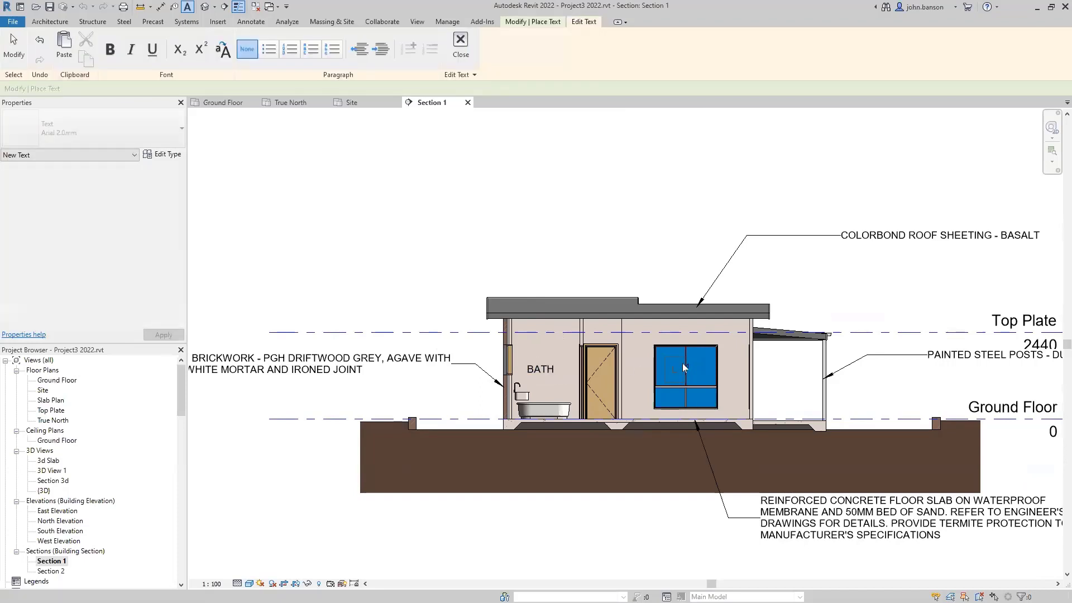
{"action": "type", "text": "LIVIN"}
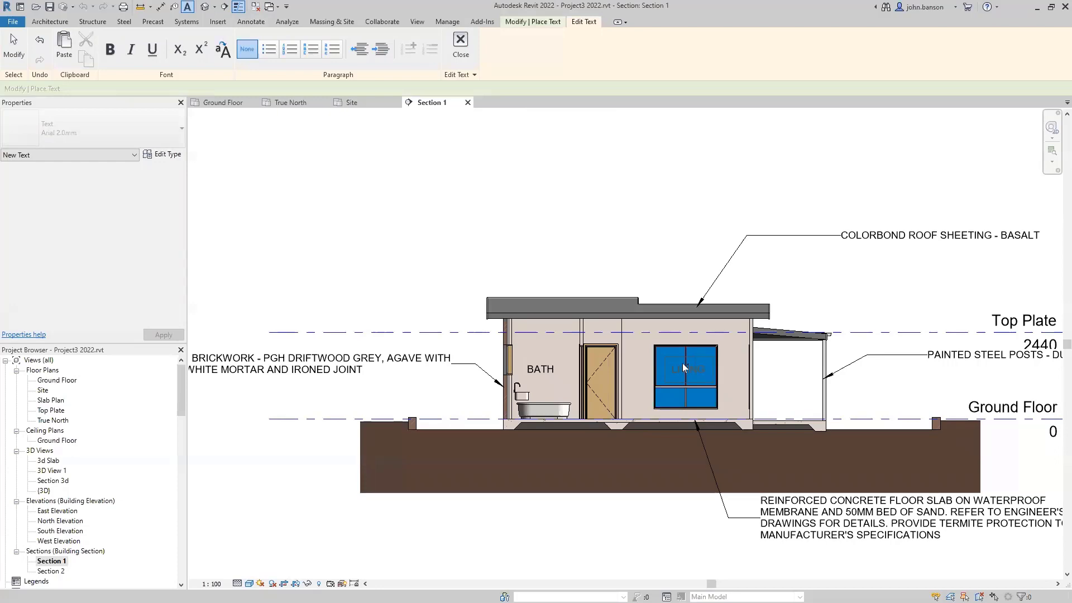
{"action": "type", "text": "G"}
{"action": "left_click", "coordinate": [684, 215]}
{"action": "key", "text": "Escape"}
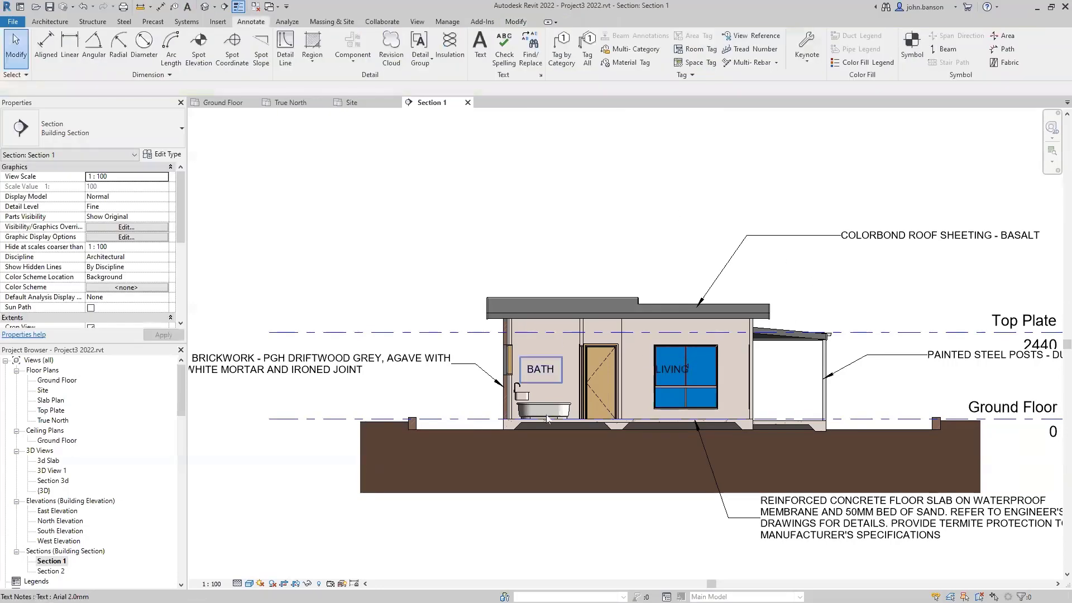
{"action": "middle_click_drag", "start_coordinate": [582, 542], "coordinate": [480, 444]}
{"action": "middle_click_drag", "start_coordinate": [579, 463], "coordinate": [642, 471]}
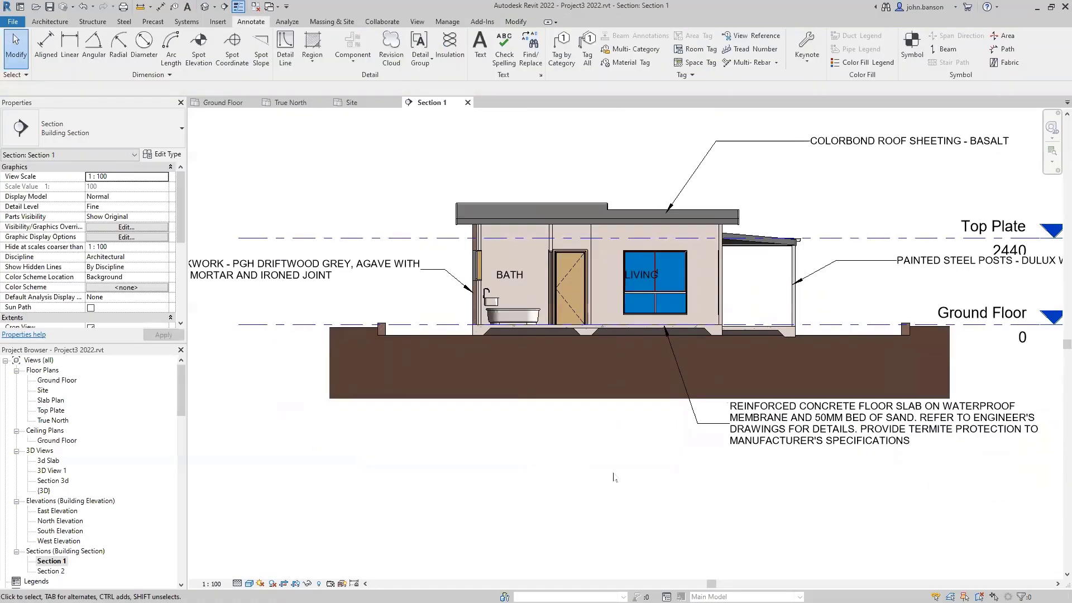
{"action": "scroll", "coordinate": [617, 475], "scroll_direction": "down", "scroll_amount": 4}
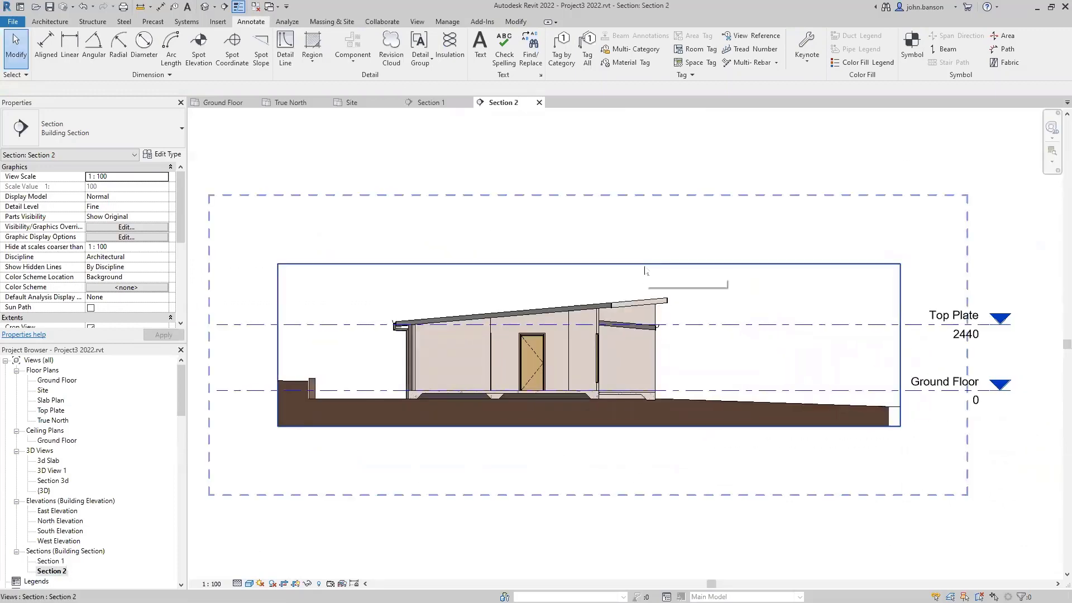
- Turn off Annotation Crop and keynote the roof sheeting, fascia and wall cladding
{"action": "scroll", "coordinate": [91, 190], "scroll_direction": "down", "scroll_amount": 5}
{"action": "left_click", "coordinate": [91, 186]}
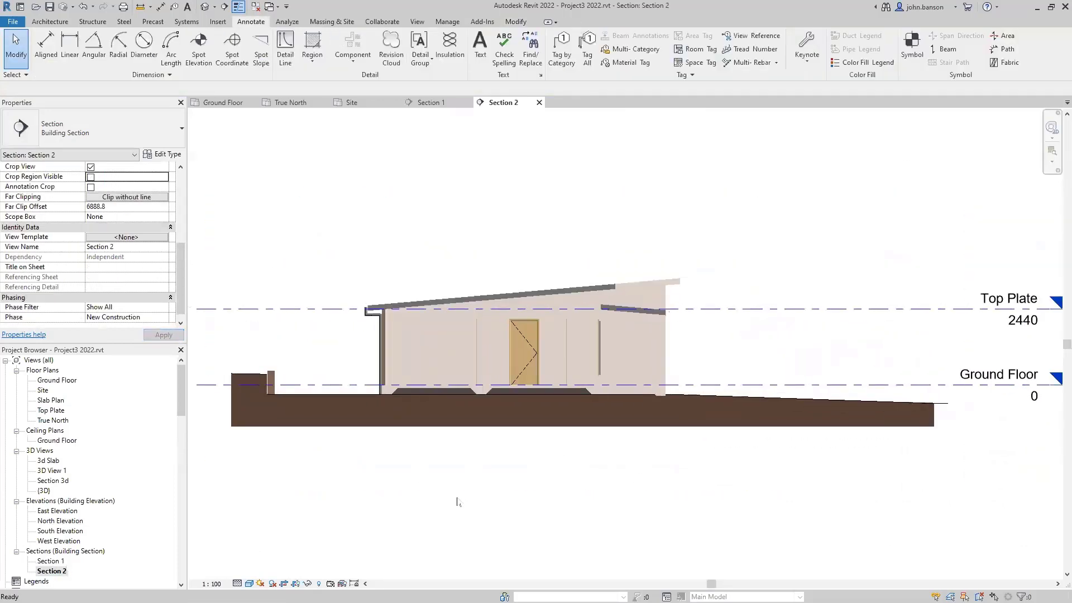
{"action": "key", "text": "k"}
{"action": "key", "text": "e"}
{"action": "left_click", "coordinate": [730, 227]}
{"action": "left_click", "coordinate": [683, 279]}
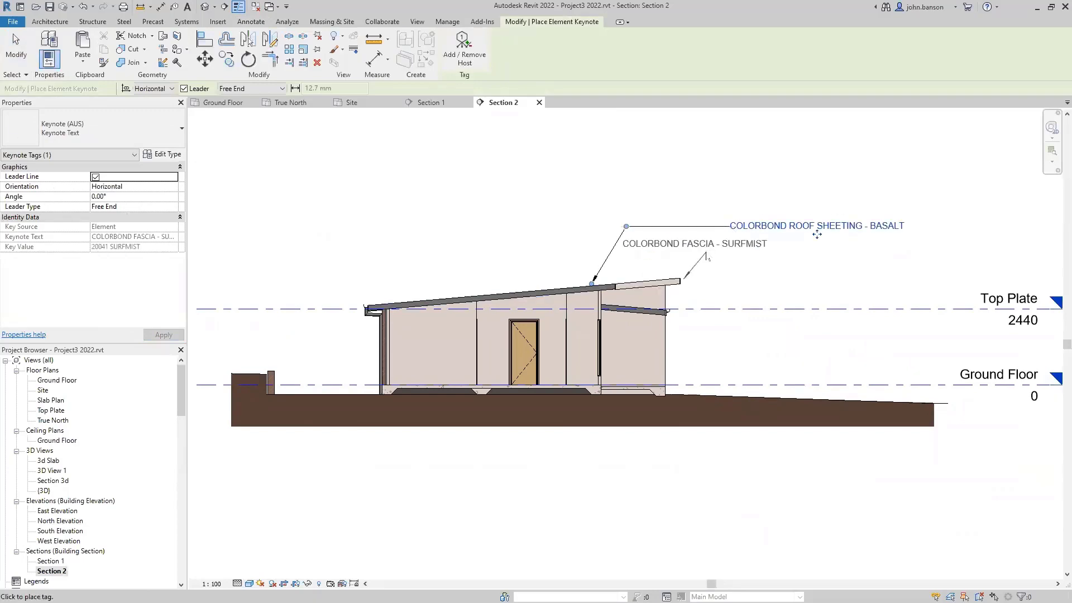
{"action": "left_click", "coordinate": [701, 255]}
{"action": "left_click", "coordinate": [730, 255]}
{"action": "scroll", "coordinate": [693, 346], "scroll_direction": "up", "scroll_amount": 1}
{"action": "left_click", "coordinate": [617, 364]}
{"action": "left_click", "coordinate": [678, 332]}
{"action": "left_click", "coordinate": [741, 332]}
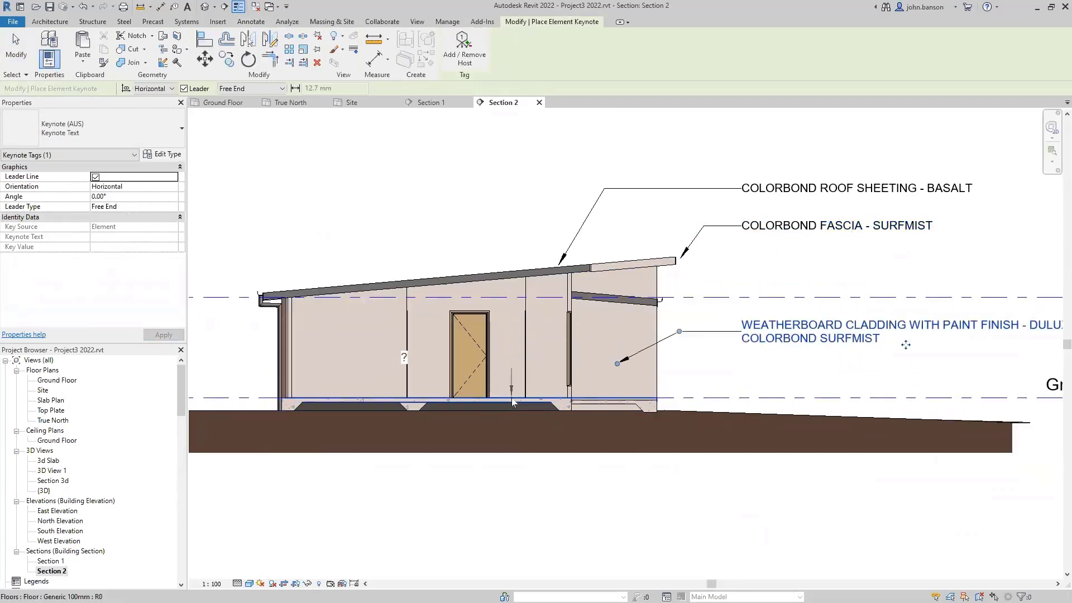
- Keynote the floor slab as 20120 FLOOR SLAB and tag the downpipe at left
{"action": "scroll", "coordinate": [513, 401], "scroll_direction": "up", "scroll_amount": 2}
{"action": "left_click", "coordinate": [514, 403]}
{"action": "left_click", "coordinate": [568, 534]}
{"action": "left_click", "coordinate": [627, 535]}
{"action": "left_click", "coordinate": [399, 291]}
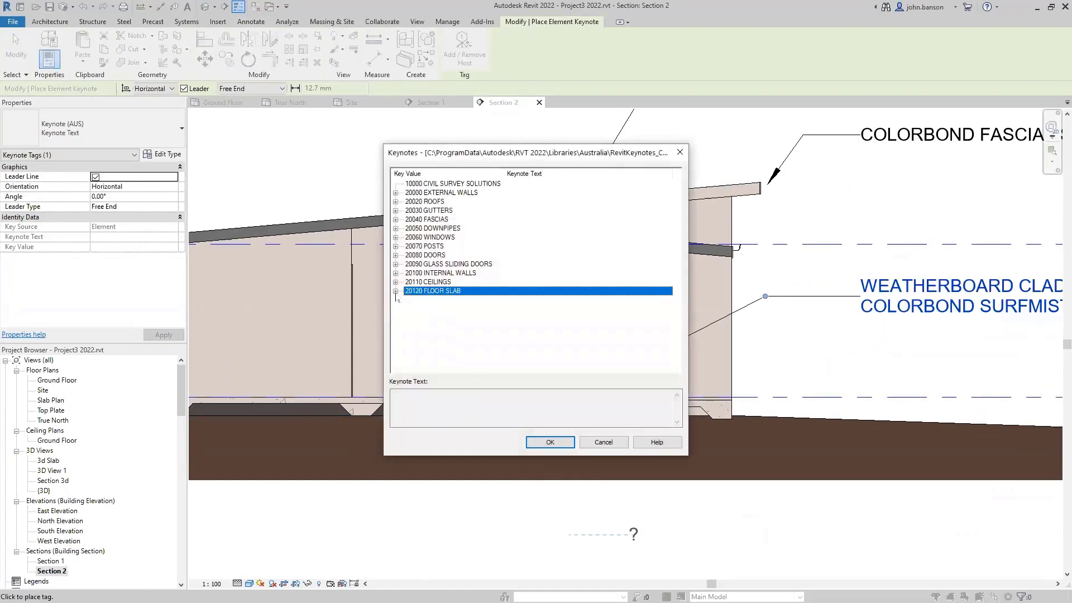
{"action": "left_click", "coordinate": [453, 300]}
{"action": "left_click", "coordinate": [549, 438]}
{"action": "scroll", "coordinate": [1034, 543], "scroll_direction": "down", "scroll_amount": 2}
{"action": "left_click", "coordinate": [453, 392]}
{"action": "left_click", "coordinate": [415, 362]}
{"action": "left_click", "coordinate": [386, 361]}
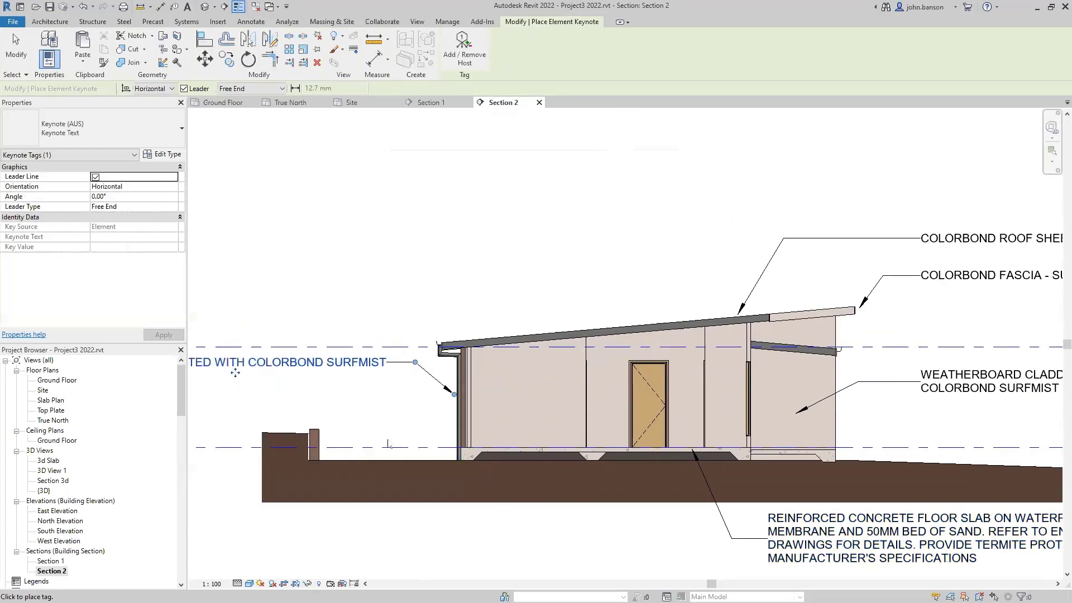
{"action": "key", "text": "Escape"}
{"action": "key", "text": "Escape"}
- Add LIVING and VERANDAH text notes, correcting the misspelled verandah label
{"action": "key", "text": "t"}
{"action": "key", "text": "x"}
{"action": "left_click", "coordinate": [564, 391]}
{"action": "type", "text": "LIVING"}
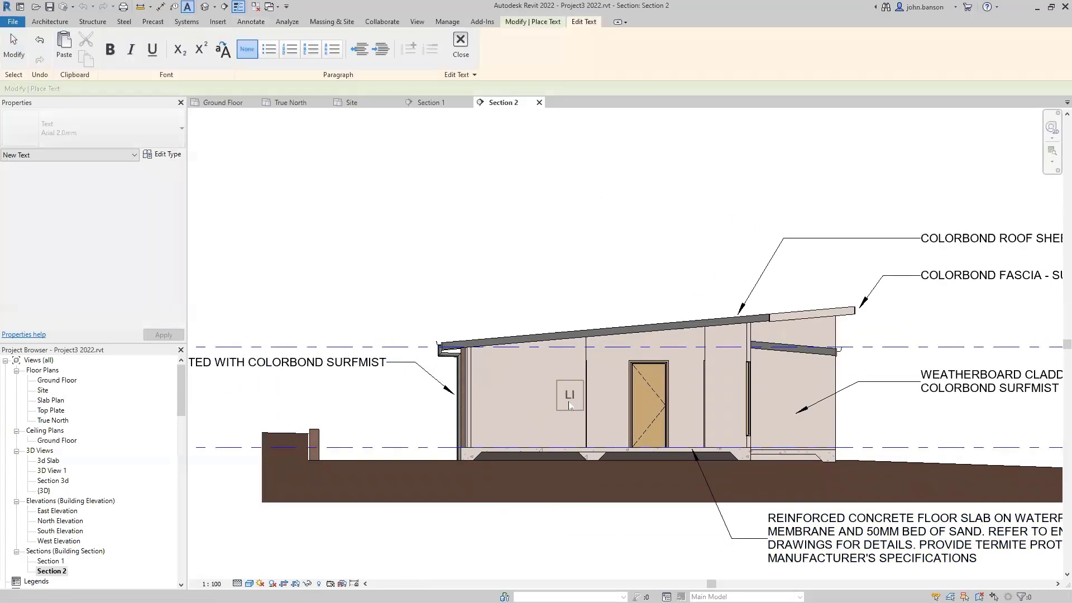
{"action": "left_click", "coordinate": [789, 391]}
{"action": "type", "text": "VEDRTAN"}
{"action": "key", "text": "BackSpace"}
{"action": "key", "text": "BackSpace"}
{"action": "key", "text": "BackSpace"}
{"action": "key", "text": "BackSpace"}
{"action": "type", "text": "ANDAH"}
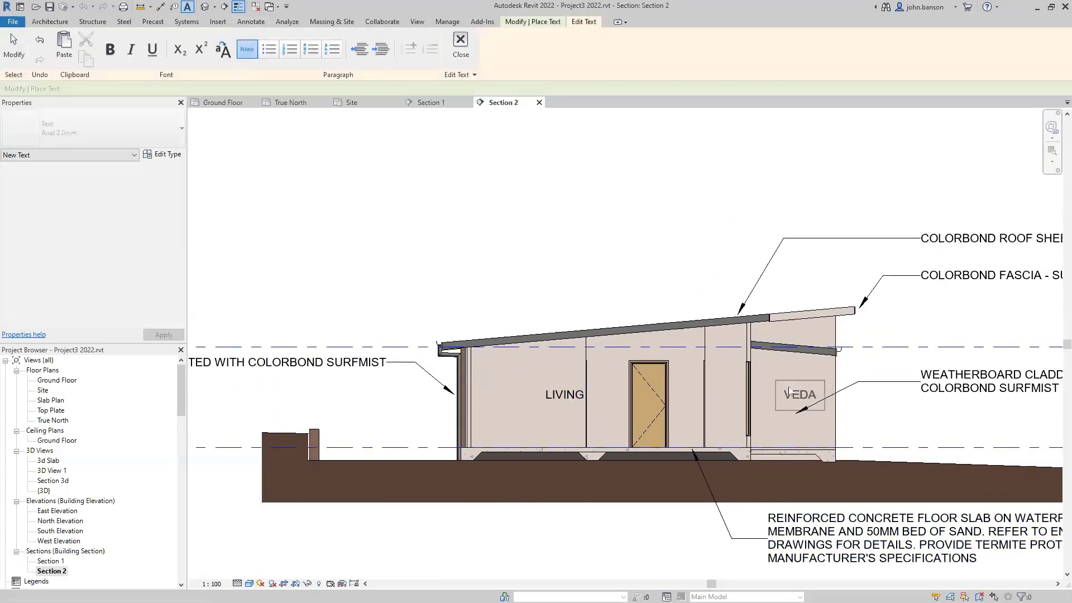
{"action": "left_click", "coordinate": [688, 252]}
{"action": "key", "text": "Escape"}
{"action": "key", "text": "Escape"}
{"action": "double_click", "coordinate": [772, 395]}
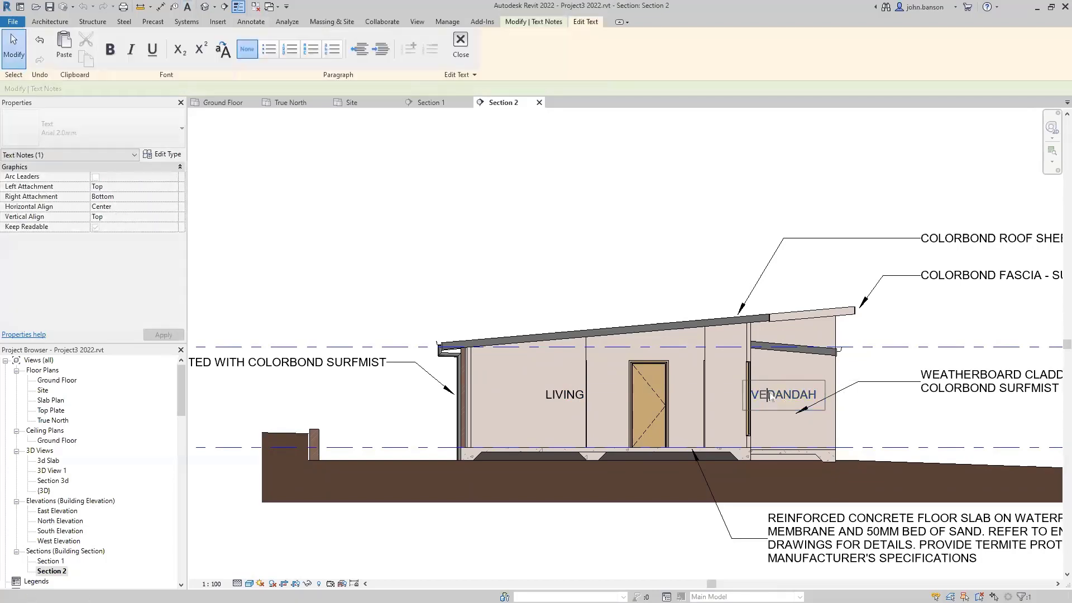
{"action": "key", "text": "BackSpace"}
{"action": "type", "text": "R"}
{"action": "left_click", "coordinate": [552, 266]}
- Add a RETAINING WALL text note with a two-segment leader to the low wall
{"action": "middle_click_drag", "start_coordinate": [526, 514], "coordinate": [751, 471]}
{"action": "key", "text": "t"}
{"action": "key", "text": "x"}
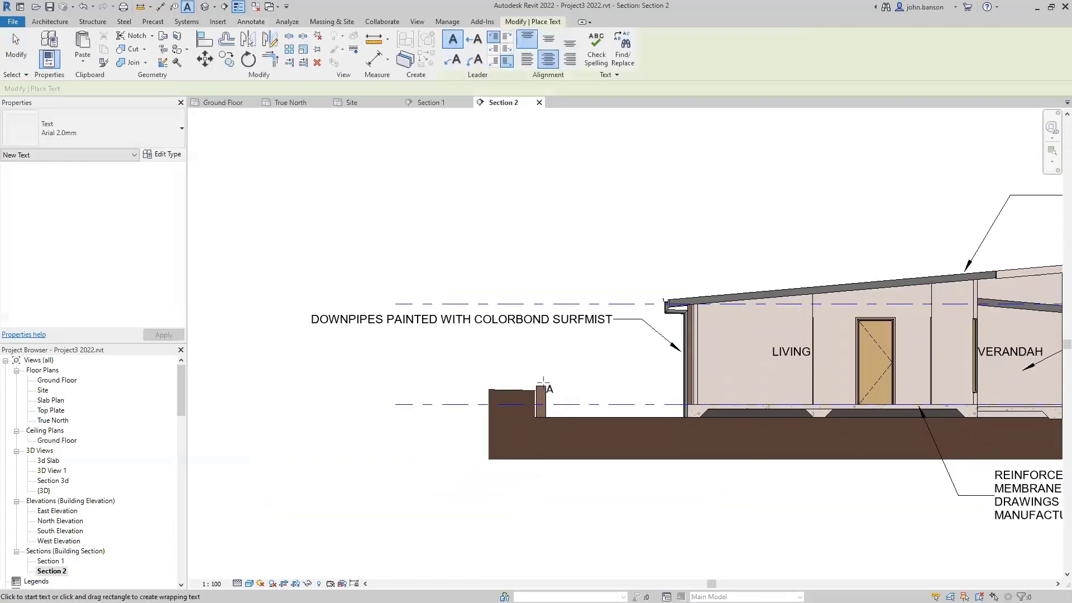
{"action": "left_click", "coordinate": [534, 385]}
{"action": "left_click", "coordinate": [451, 193]}
{"action": "left_click", "coordinate": [453, 62]}
{"action": "left_click", "coordinate": [538, 385]}
{"action": "left_click", "coordinate": [520, 355]}
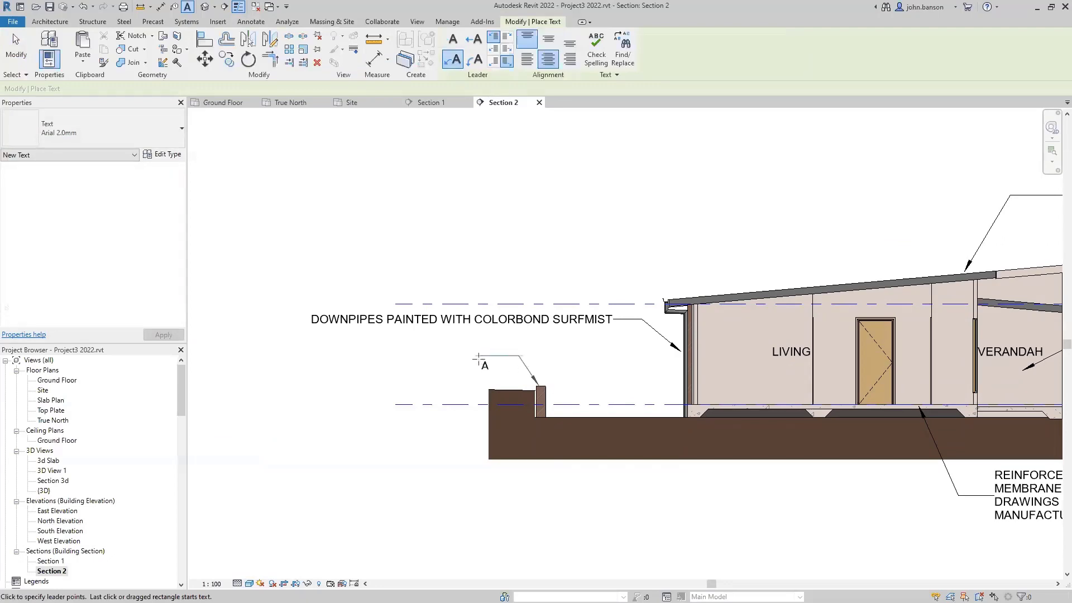
{"action": "left_click", "coordinate": [479, 355]}
{"action": "type", "text": "RETAINING WALL"}
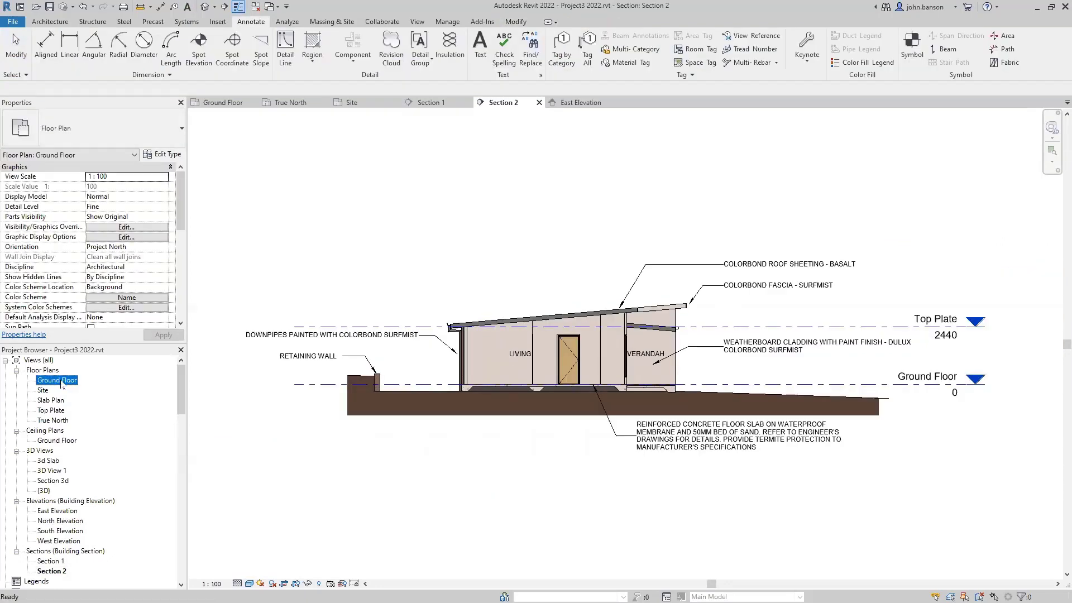
- Duplicate the Ground Floor plan and rename Ground Floor Copy 1 to 'Electrical Plan'
{"action": "right_click", "coordinate": [61, 384]}
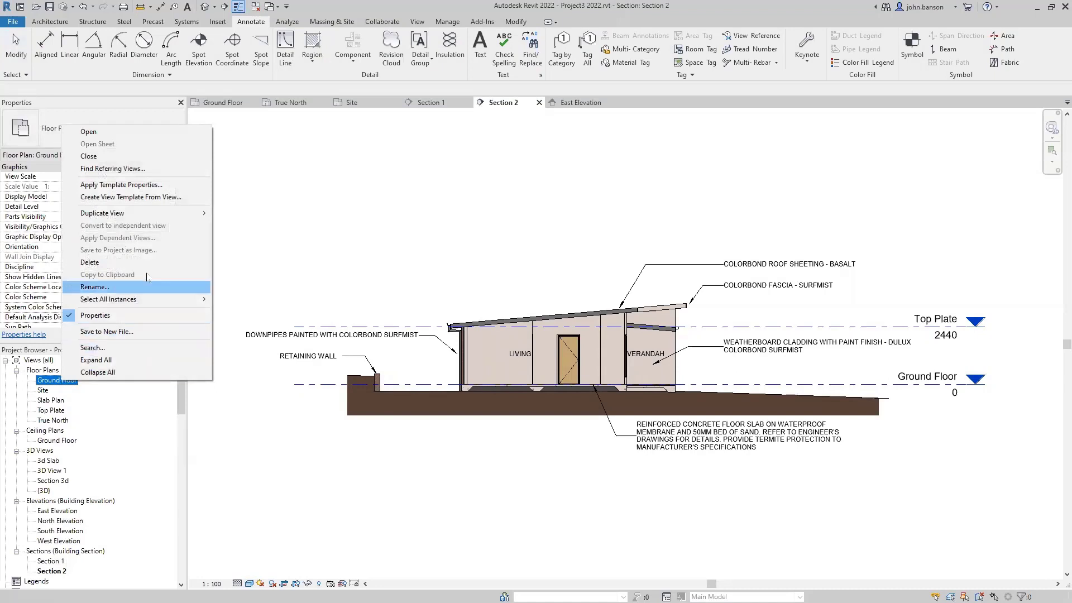
{"action": "mouse_move", "coordinate": [152, 215]}
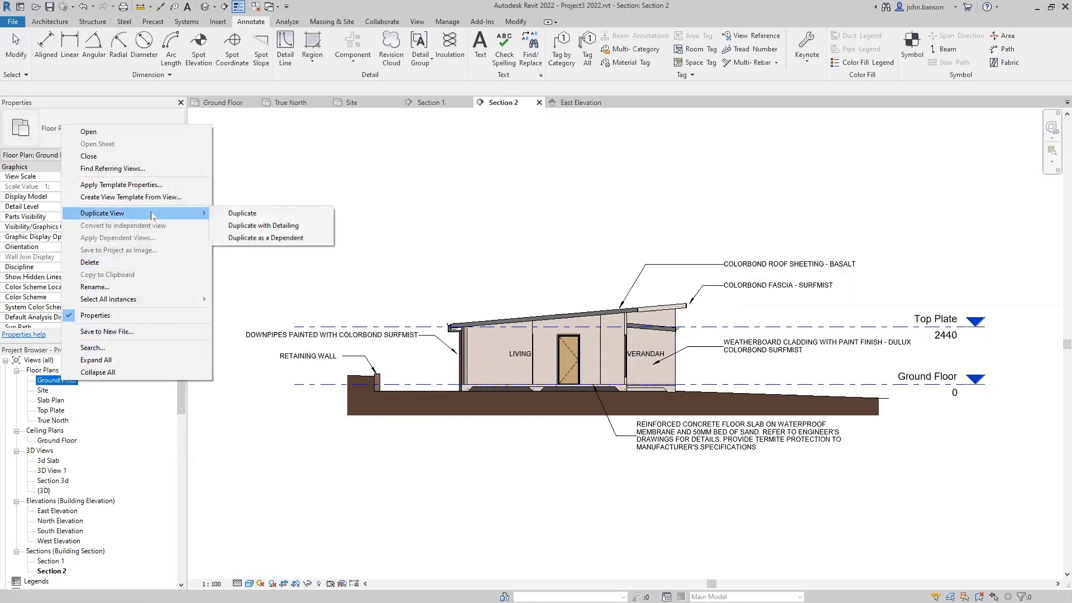
{"action": "left_click", "coordinate": [267, 216]}
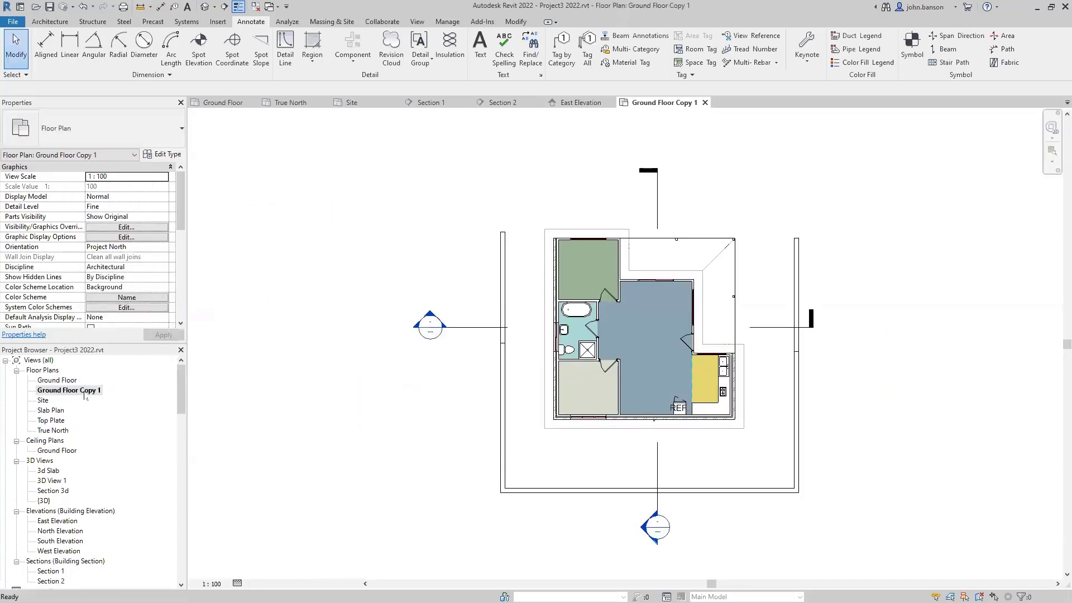
{"action": "left_click", "coordinate": [86, 392]}
{"action": "left_click", "coordinate": [86, 391]}
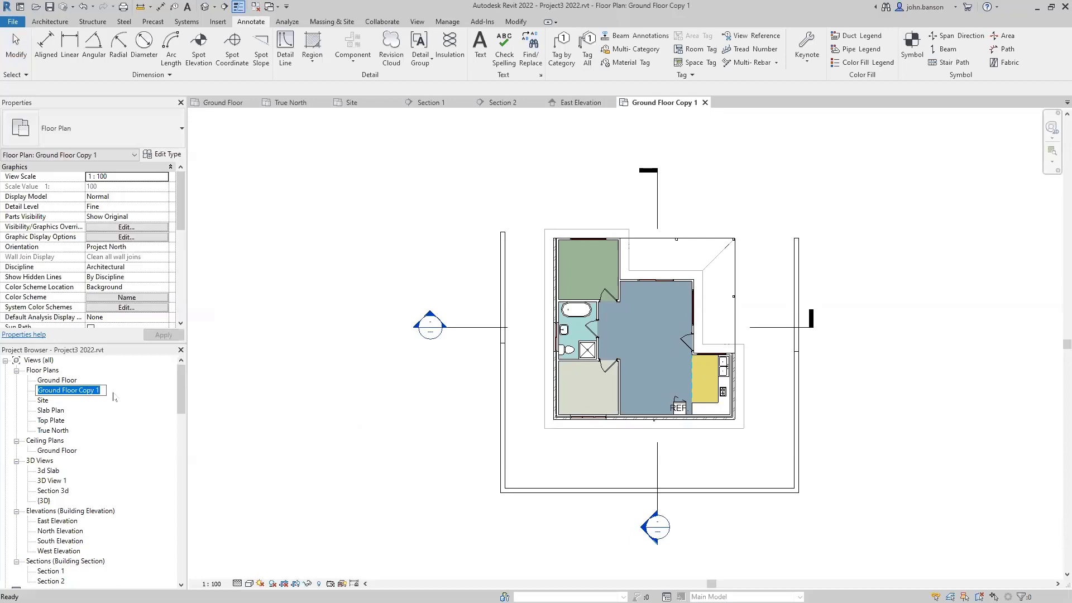
{"action": "type", "text": "Ele"}
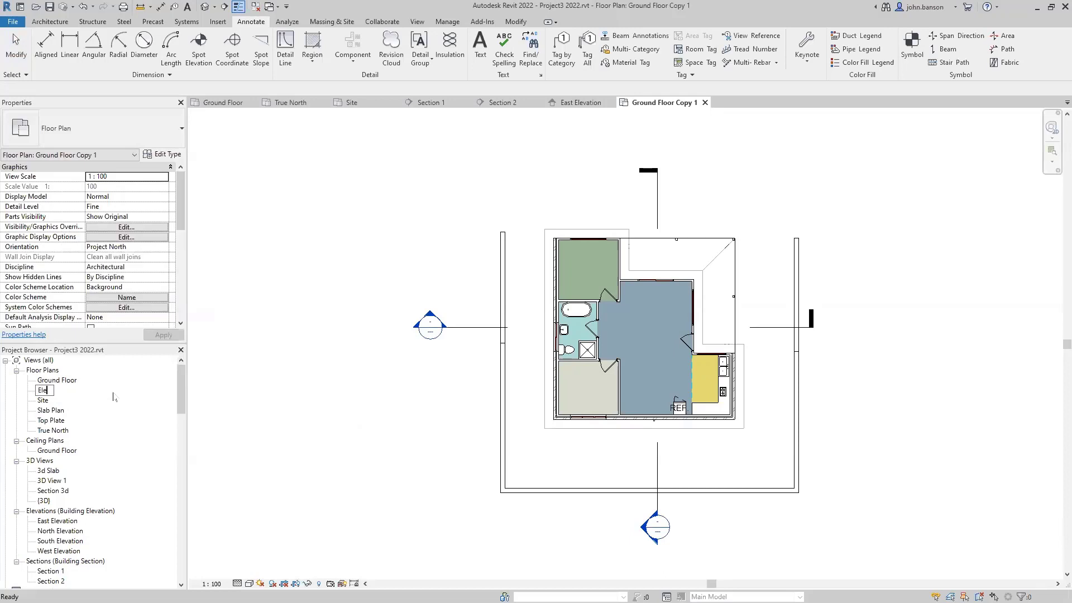
{"action": "type", "text": "ctrical Plan"}
{"action": "key", "text": "Return"}
- Turn off the Sections annotation category in the Electrical Plan's visibility settings
{"action": "left_click", "coordinate": [310, 343]}
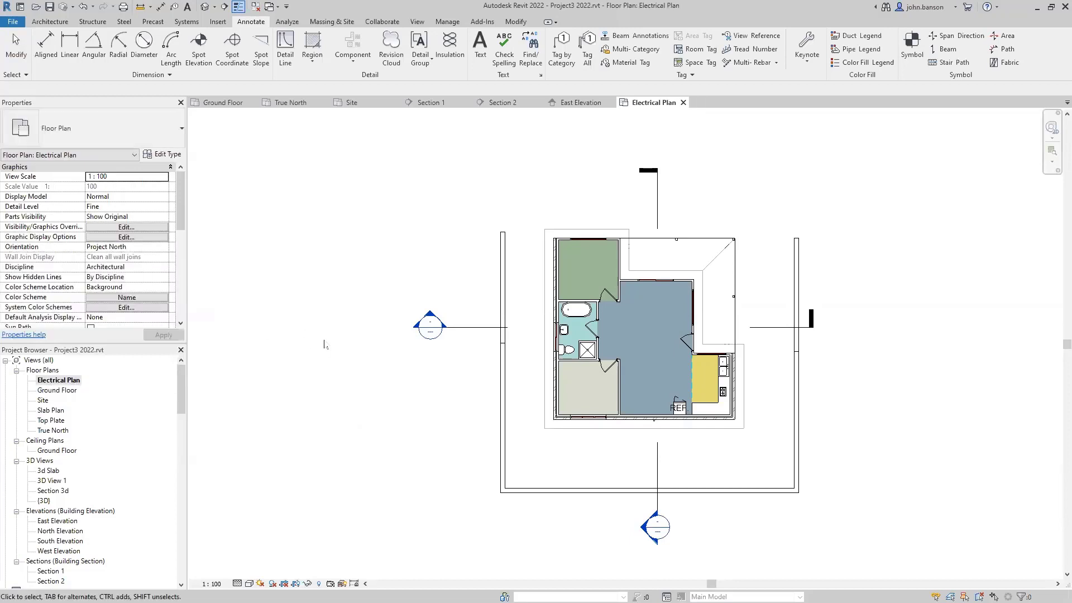
{"action": "scroll", "coordinate": [296, 368], "scroll_direction": "down", "scroll_amount": 2}
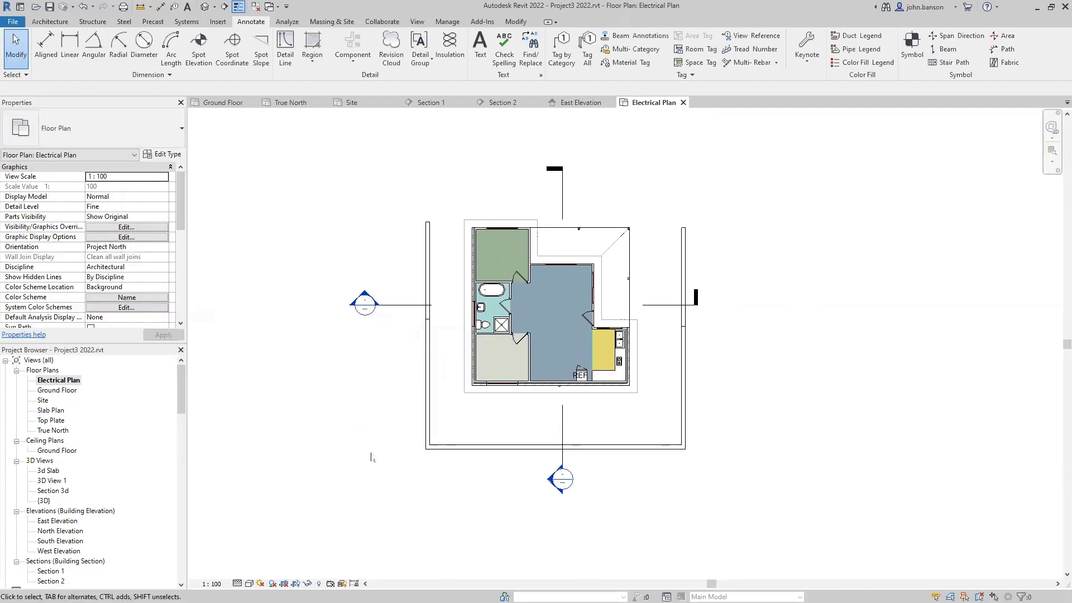
{"action": "middle_click_drag", "start_coordinate": [371, 458], "coordinate": [372, 451]}
{"action": "key", "text": "v"}
{"action": "key", "text": "g"}
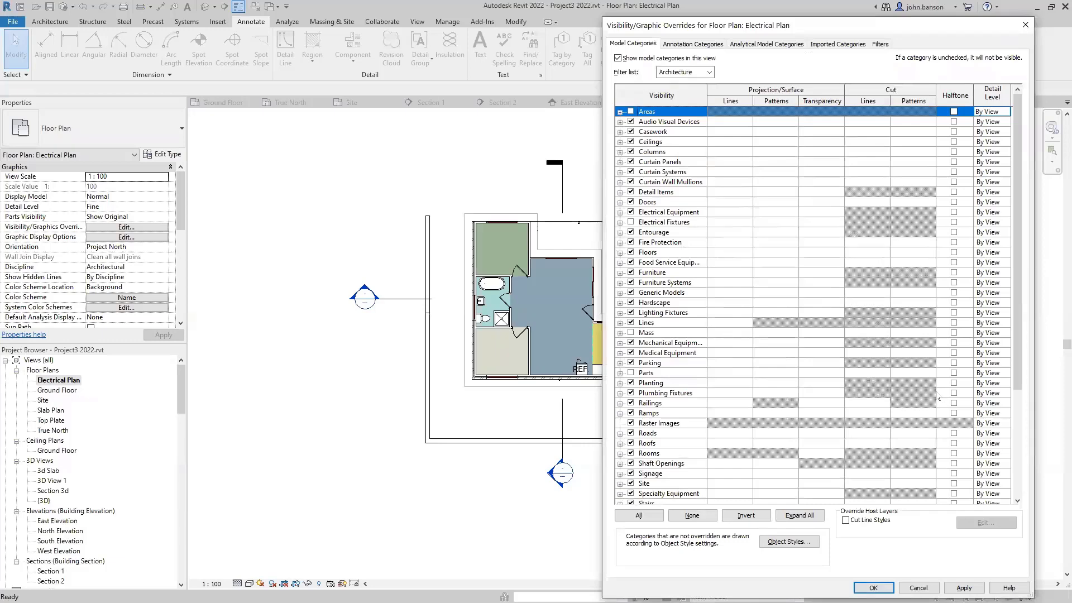
{"action": "left_click", "coordinate": [693, 44]}
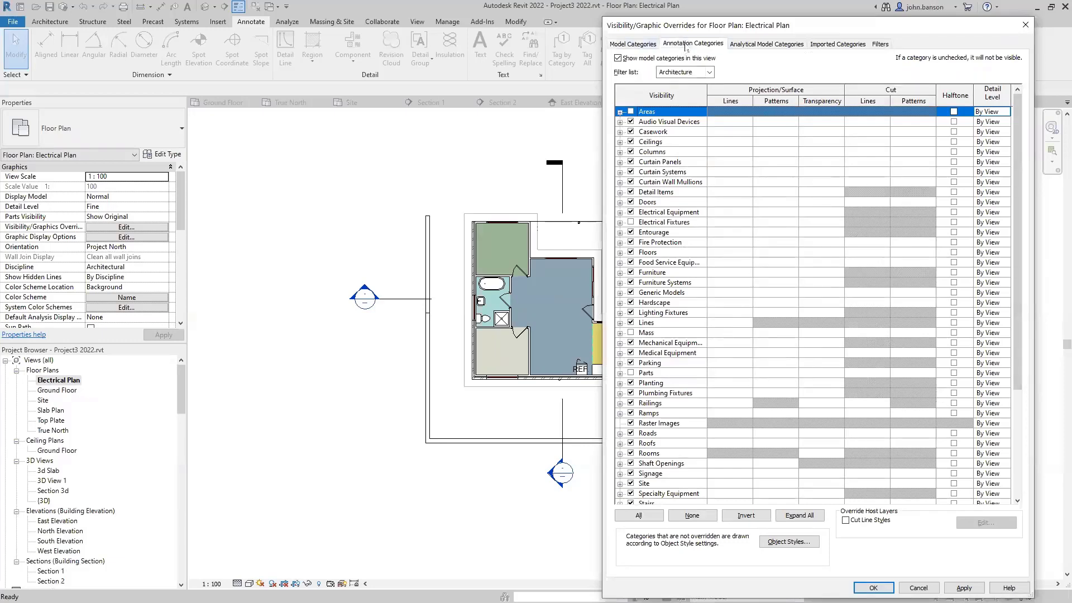
{"action": "left_click", "coordinate": [1018, 439]}
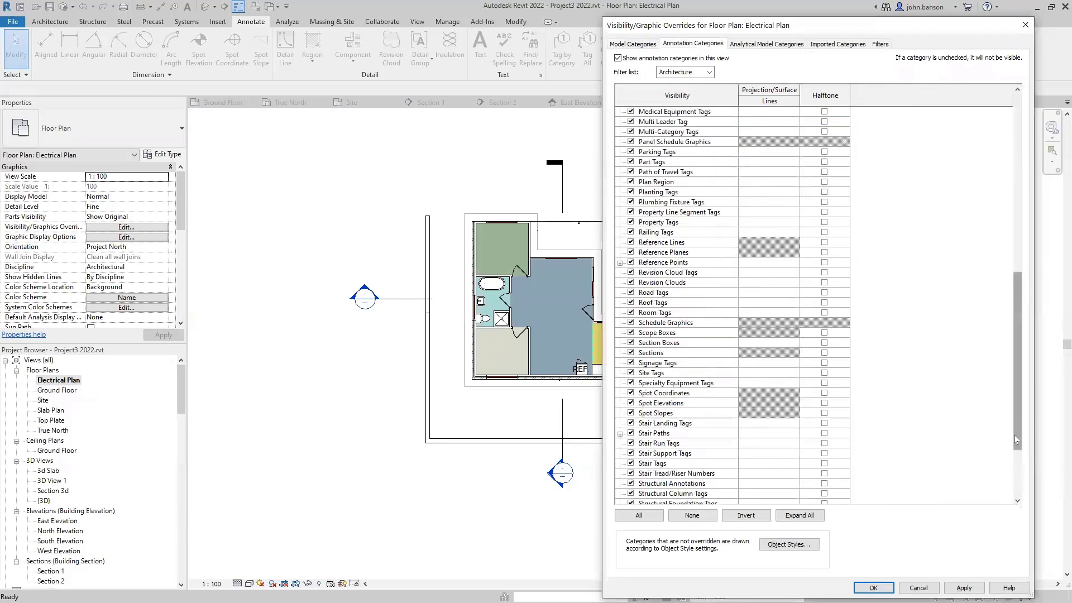
{"action": "left_click", "coordinate": [630, 353]}
{"action": "left_click", "coordinate": [873, 587]}
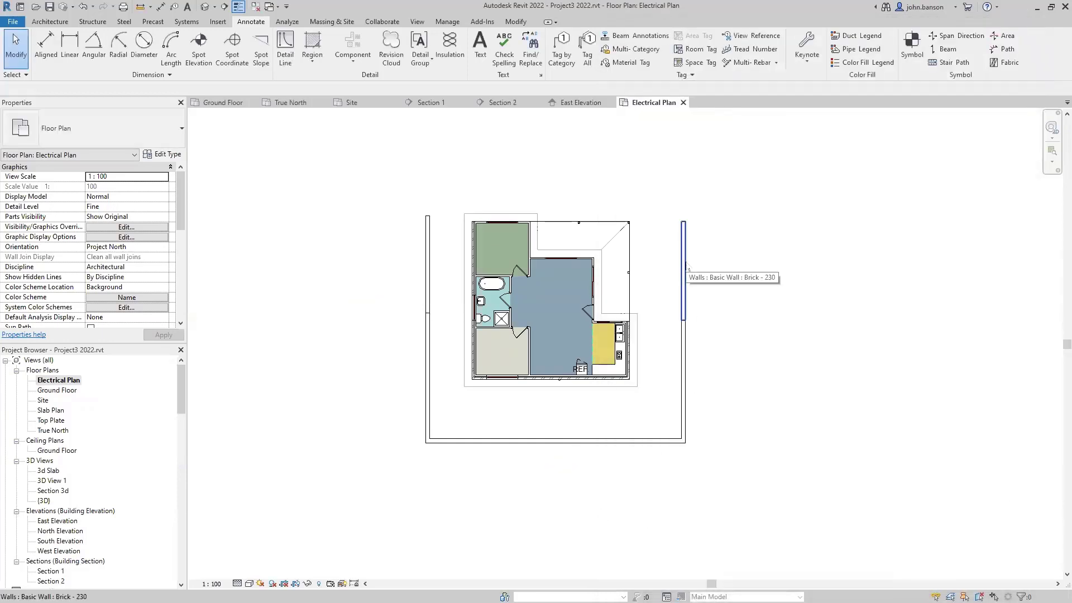
- Select the chain of outer brick walls and hide them in this view
{"action": "key", "text": "Tab"}
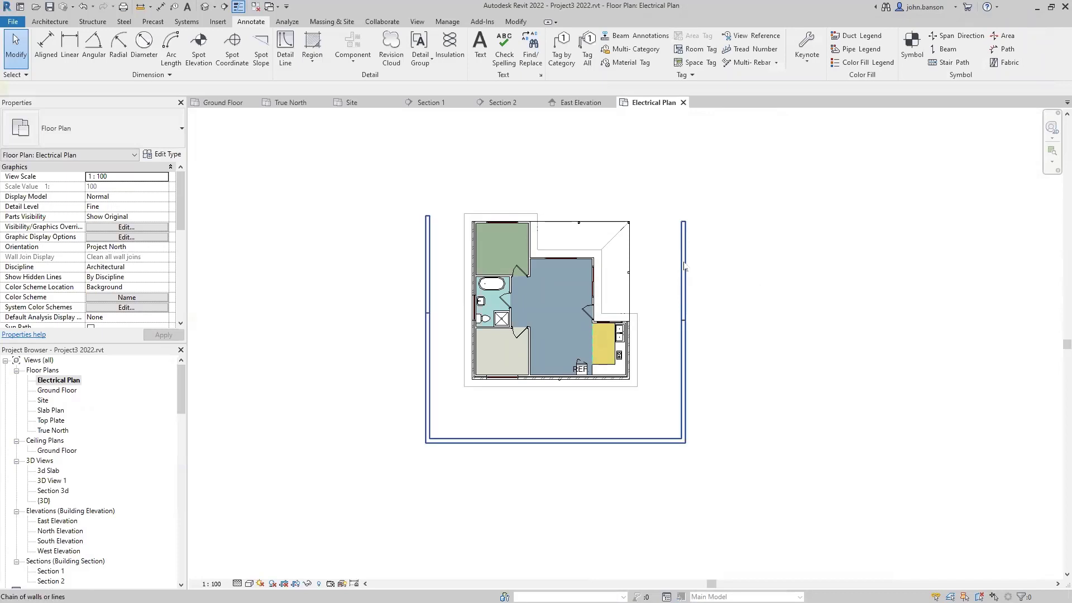
{"action": "left_click", "coordinate": [685, 267]}
{"action": "right_click", "coordinate": [686, 263]}
{"action": "mouse_move", "coordinate": [767, 310]}
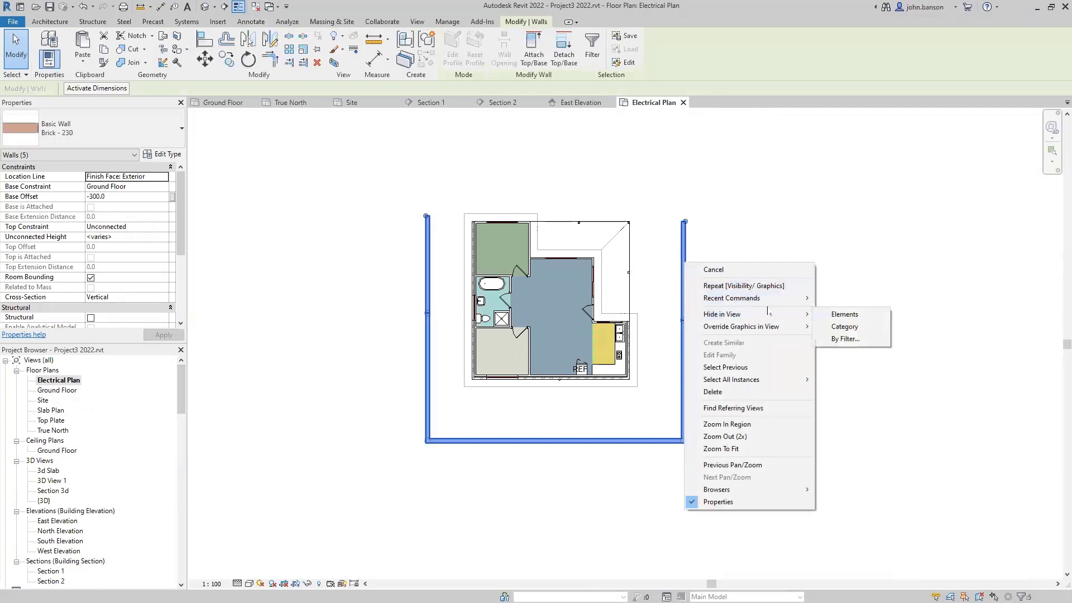
{"action": "left_click", "coordinate": [830, 316]}
{"action": "scroll", "coordinate": [491, 265], "scroll_direction": "up", "scroll_amount": 3}
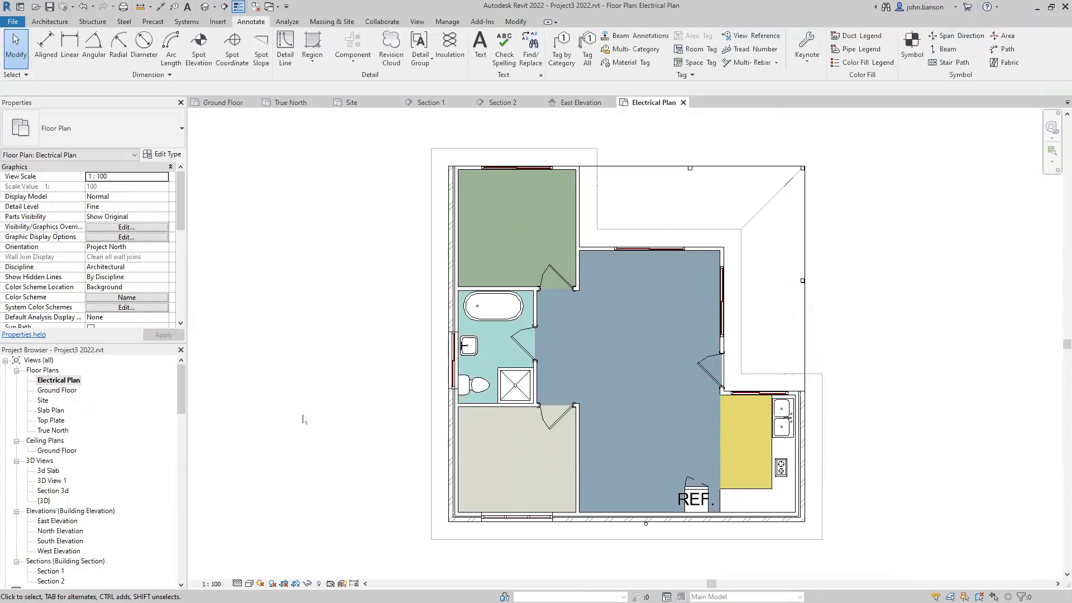
{"action": "key", "text": "v"}
{"action": "key", "text": "g"}
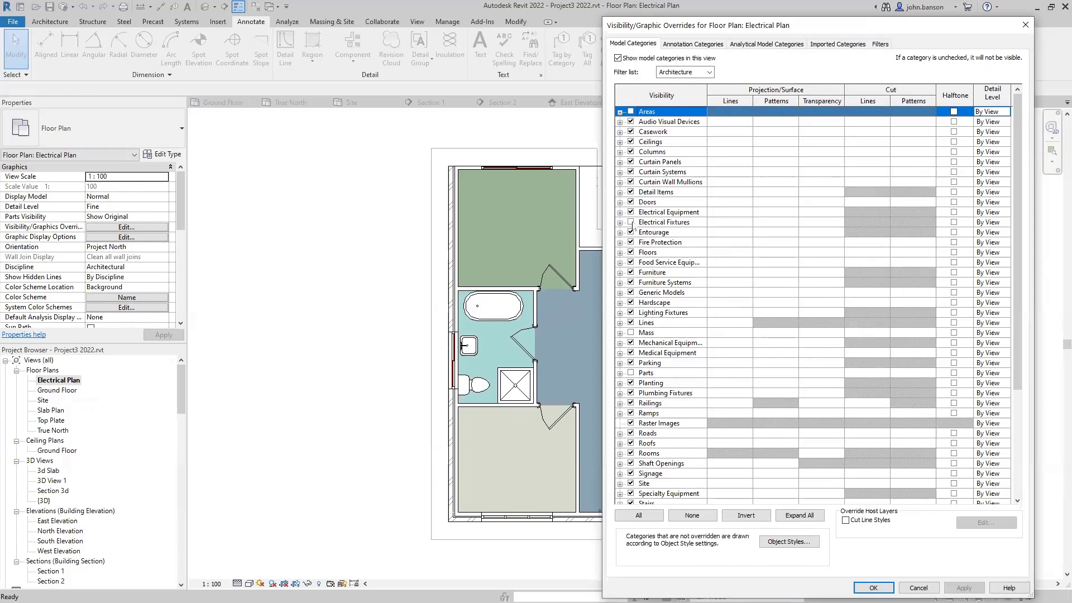
- Turn on Electrical Fixtures under Model Categories and recentre the plan
{"action": "left_click", "coordinate": [631, 222]}
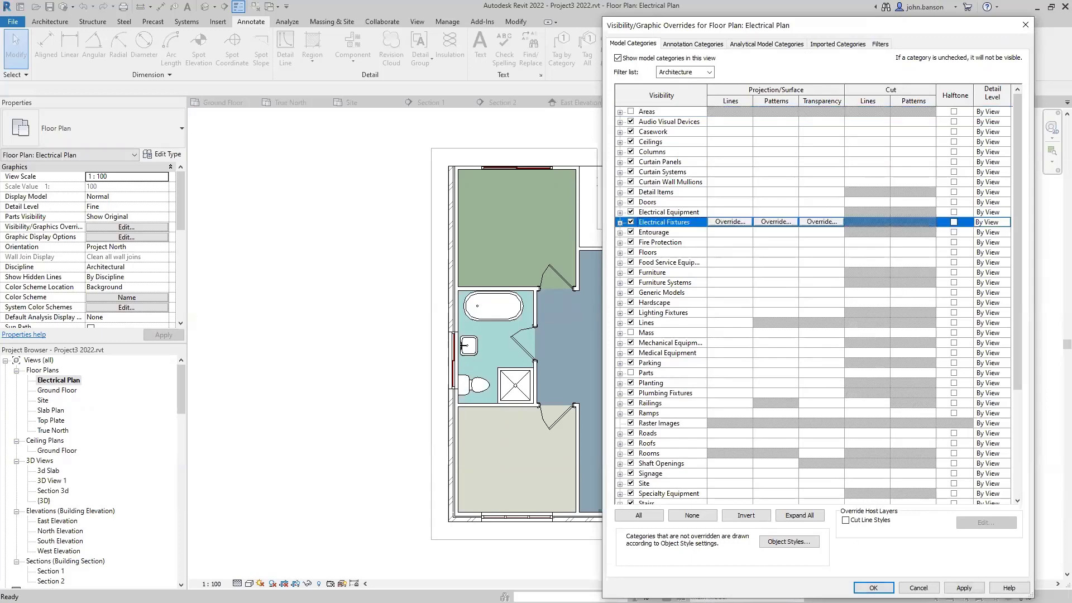
{"action": "left_click", "coordinate": [873, 587]}
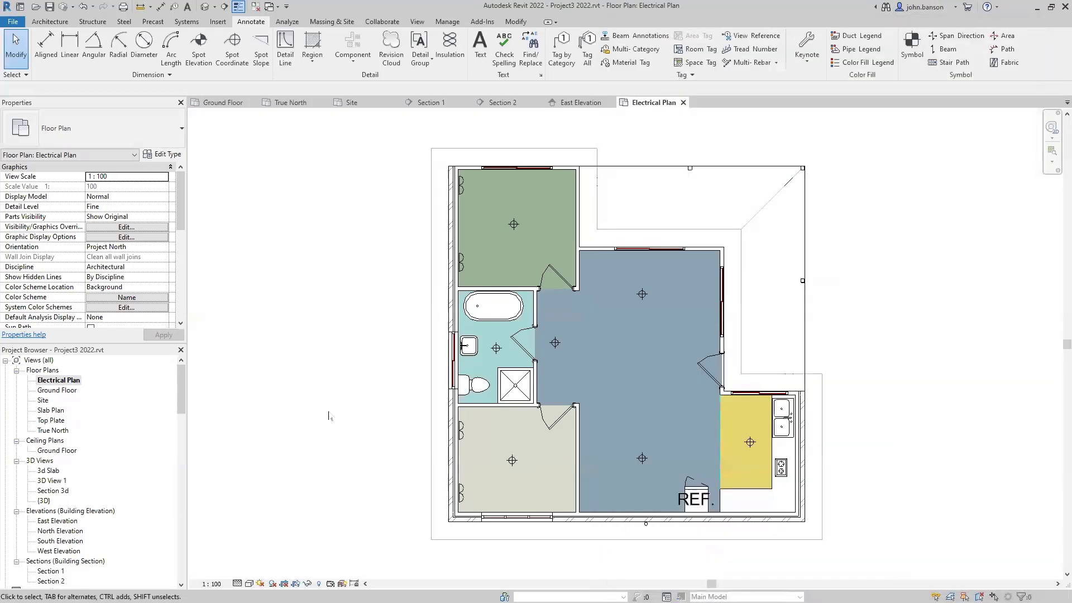
{"action": "middle_click_drag", "start_coordinate": [288, 383], "coordinate": [221, 358]}
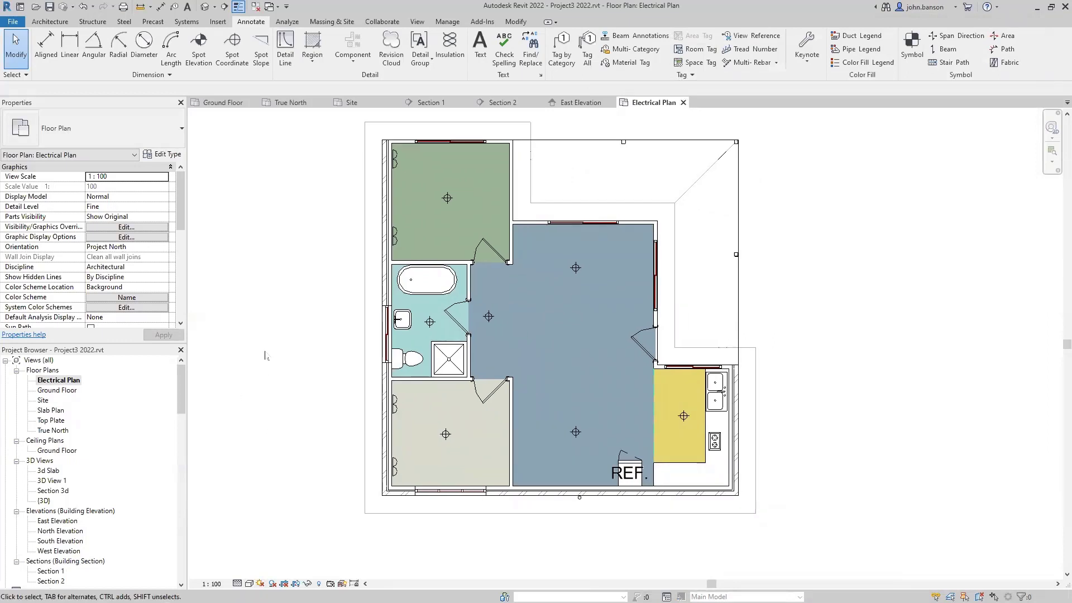
{"action": "middle_click_drag", "start_coordinate": [278, 342], "coordinate": [310, 351]}
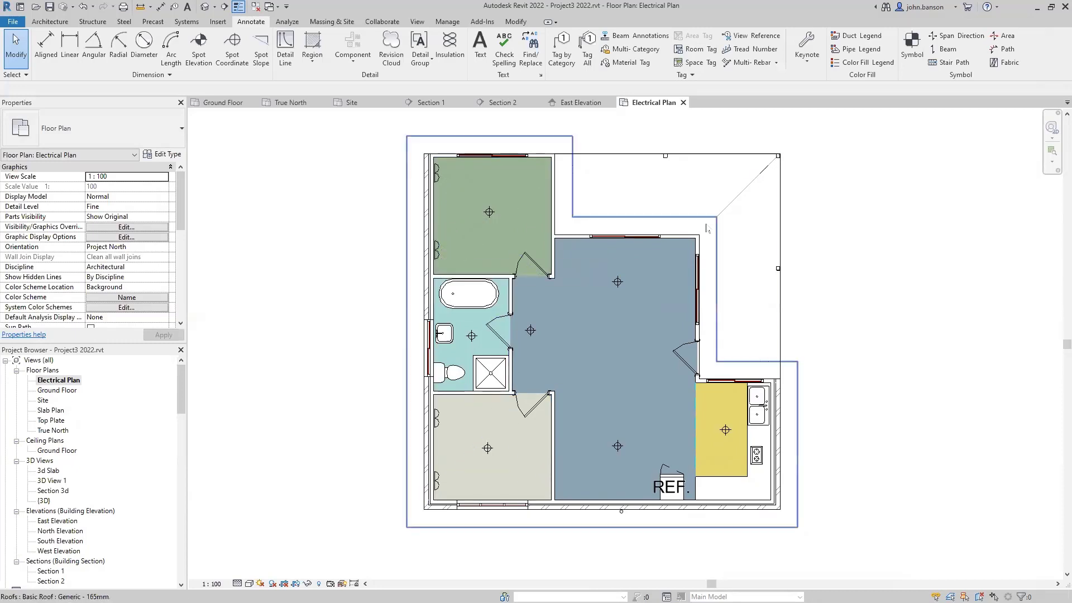
{"action": "scroll", "coordinate": [343, 369], "scroll_direction": "down", "scroll_amount": 1}
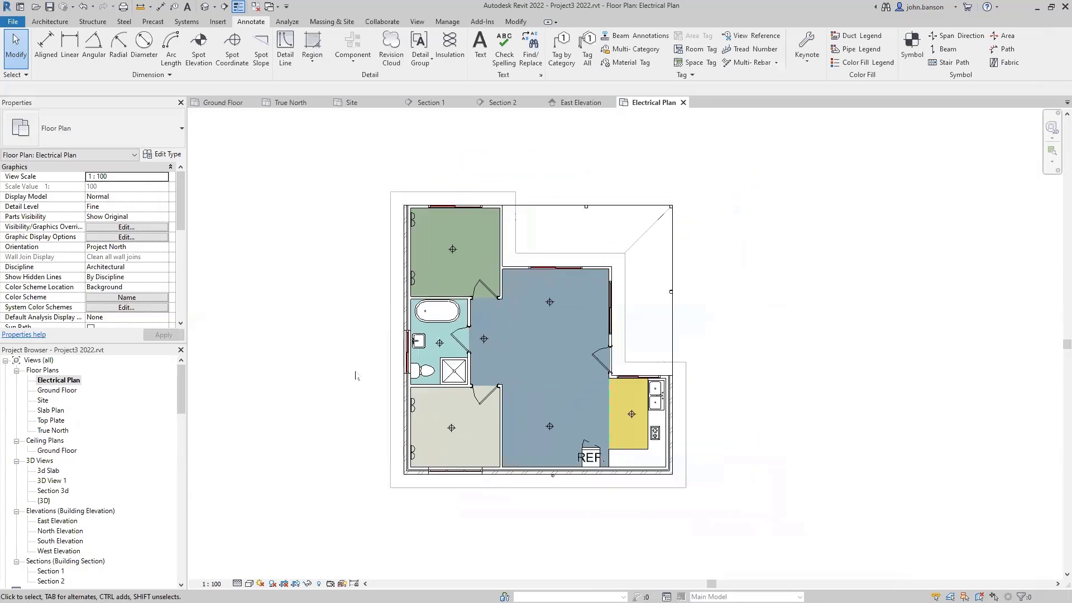
{"action": "scroll", "coordinate": [355, 373], "scroll_direction": "up", "scroll_amount": 1}
{"action": "middle_click_drag", "start_coordinate": [355, 346], "coordinate": [327, 366]}
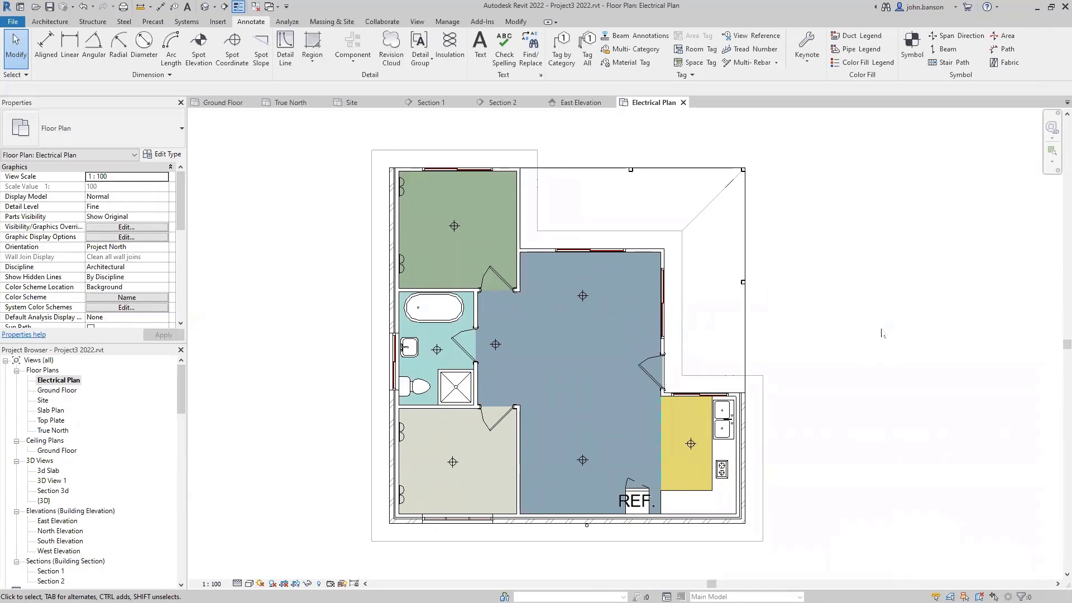
{"action": "middle_click_drag", "start_coordinate": [877, 302], "coordinate": [831, 310]}
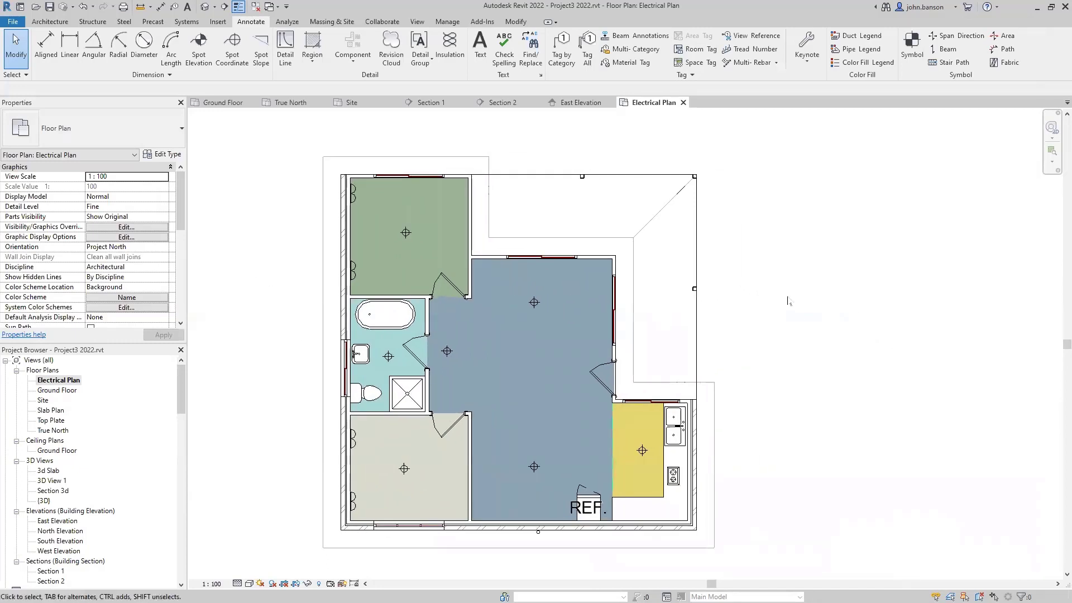
- Start a new Schedule/Quantities for the Electrical Fixtures category
{"action": "left_click", "coordinate": [417, 23]}
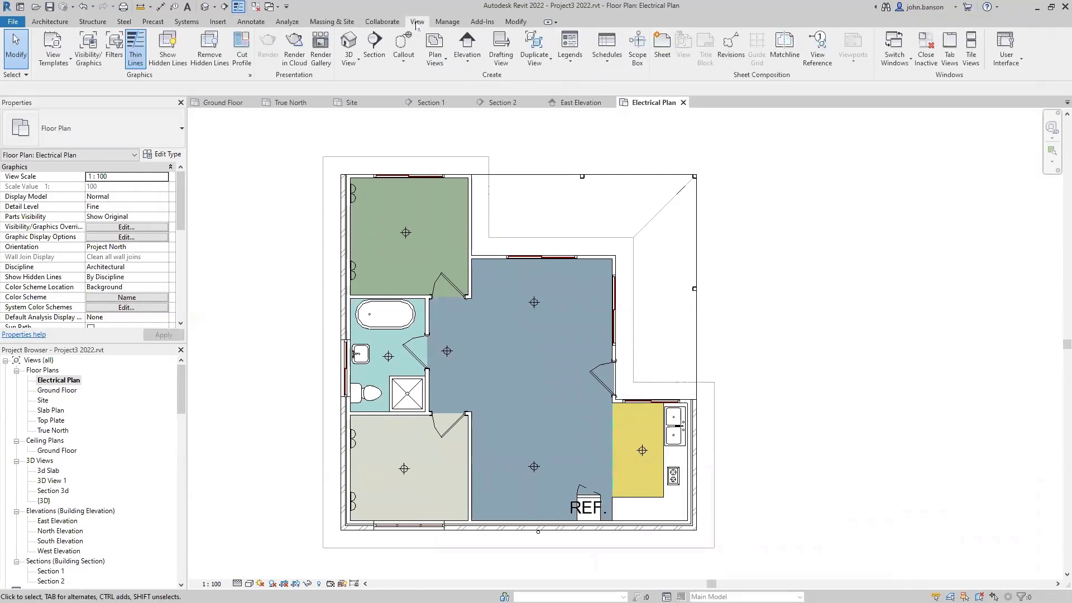
{"action": "left_click", "coordinate": [607, 66]}
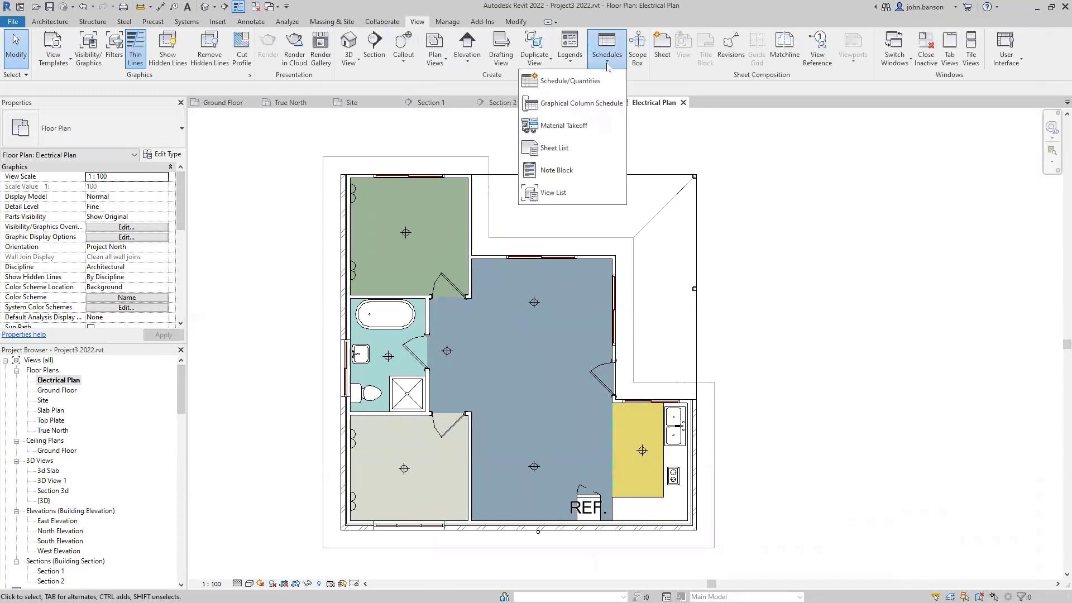
{"action": "left_click", "coordinate": [555, 82]}
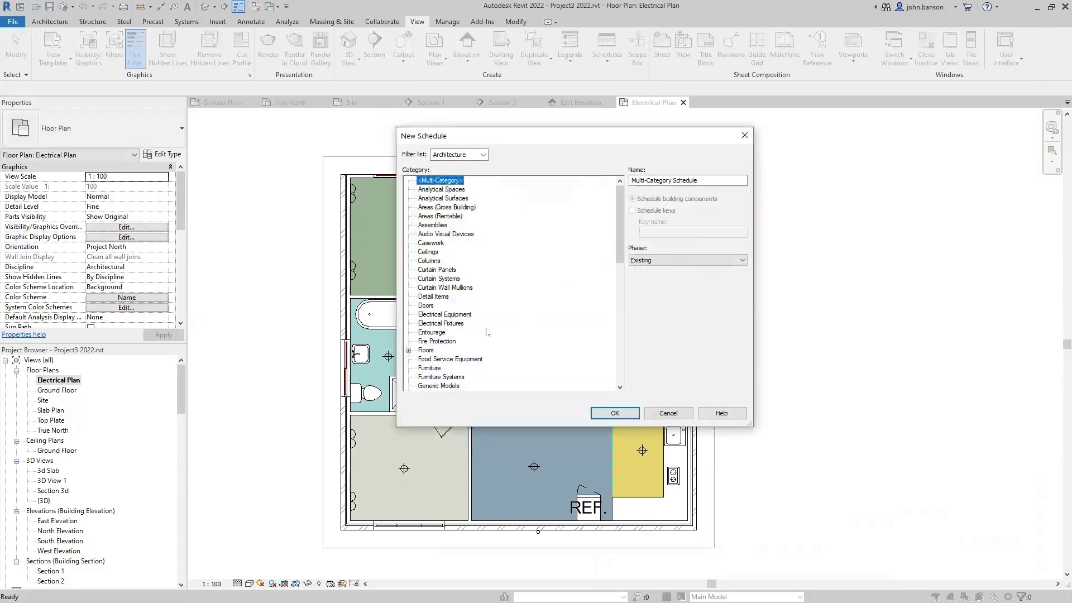
{"action": "left_click", "coordinate": [431, 324]}
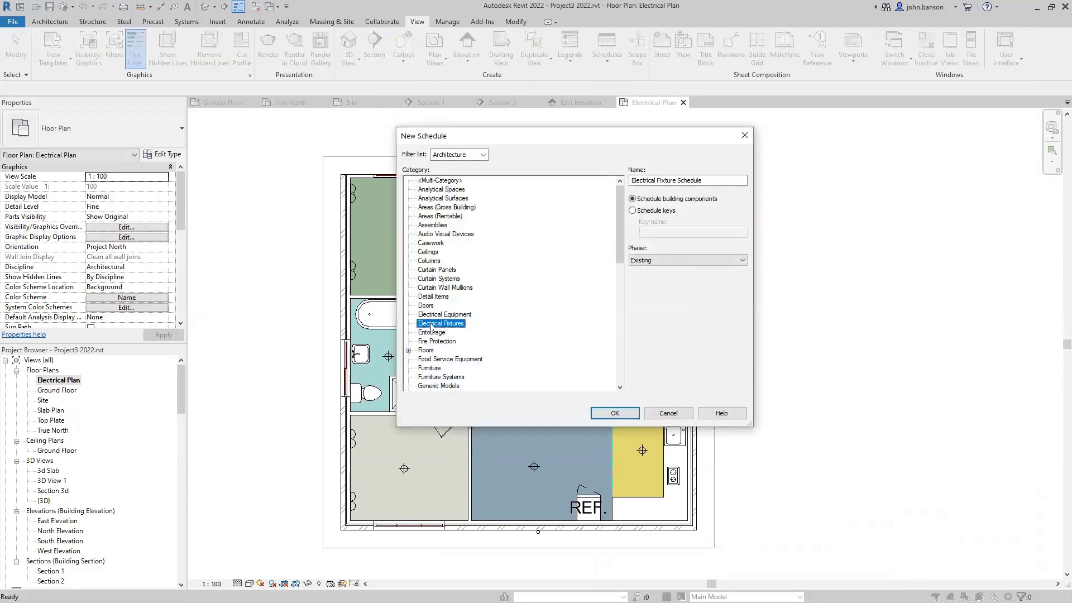
{"action": "left_click", "coordinate": [602, 412]}
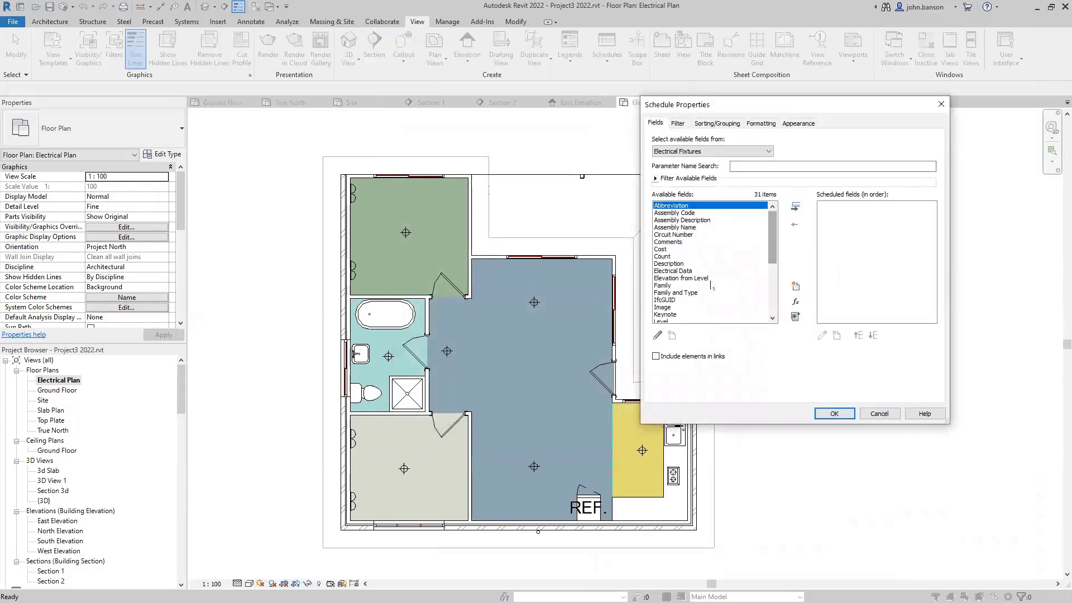
- Add Family, Type Image and Count as schedule fields and create the schedule
{"action": "double_click", "coordinate": [662, 286]}
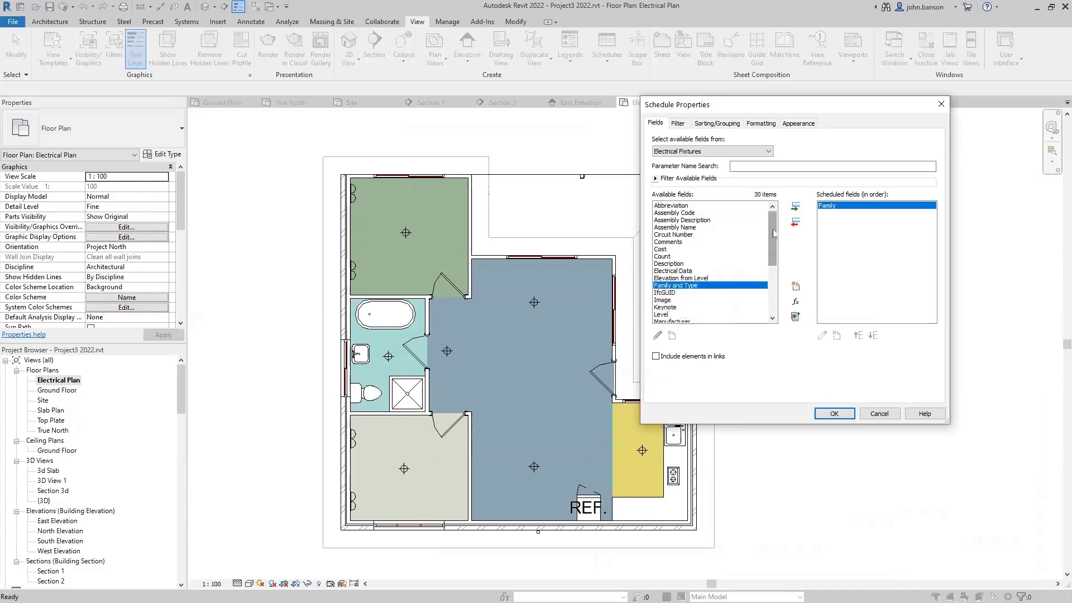
{"action": "left_click_drag", "start_coordinate": [775, 231], "coordinate": [690, 316]}
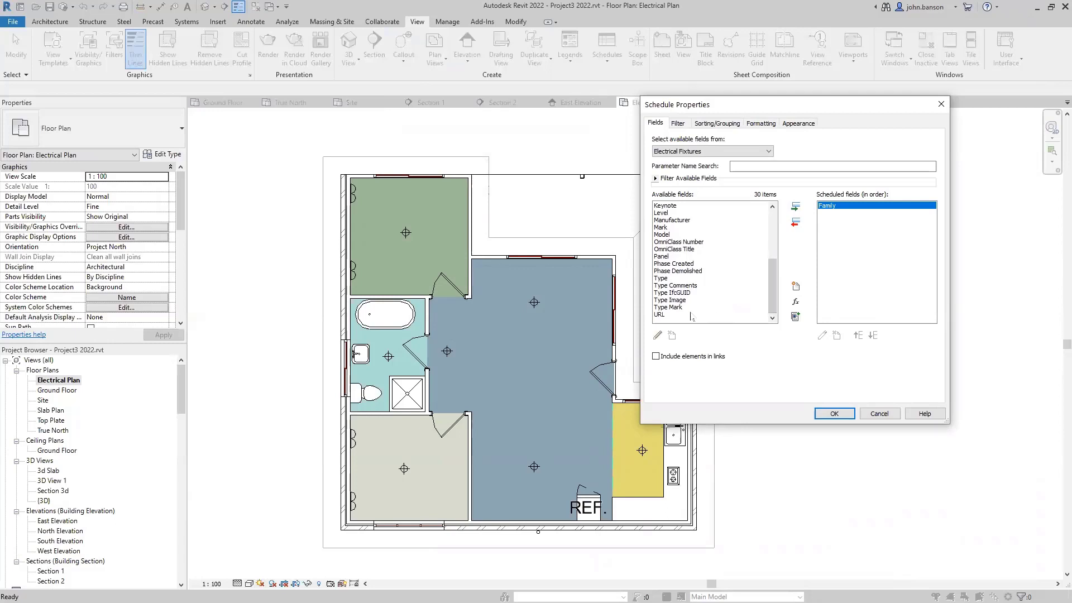
{"action": "double_click", "coordinate": [675, 300]}
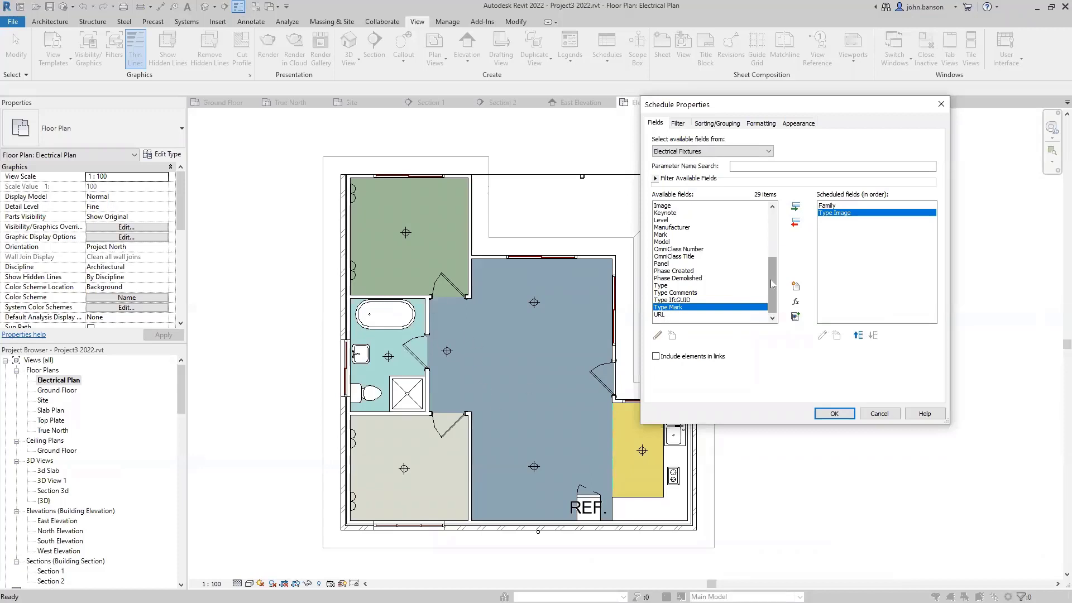
{"action": "left_click_drag", "start_coordinate": [771, 280], "coordinate": [770, 236]}
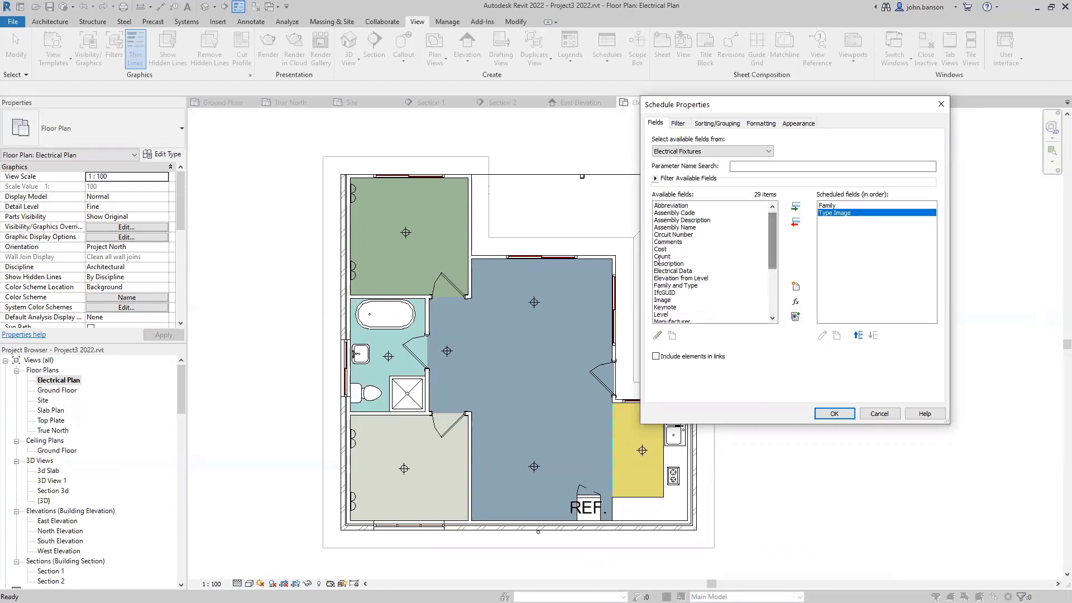
{"action": "double_click", "coordinate": [662, 256]}
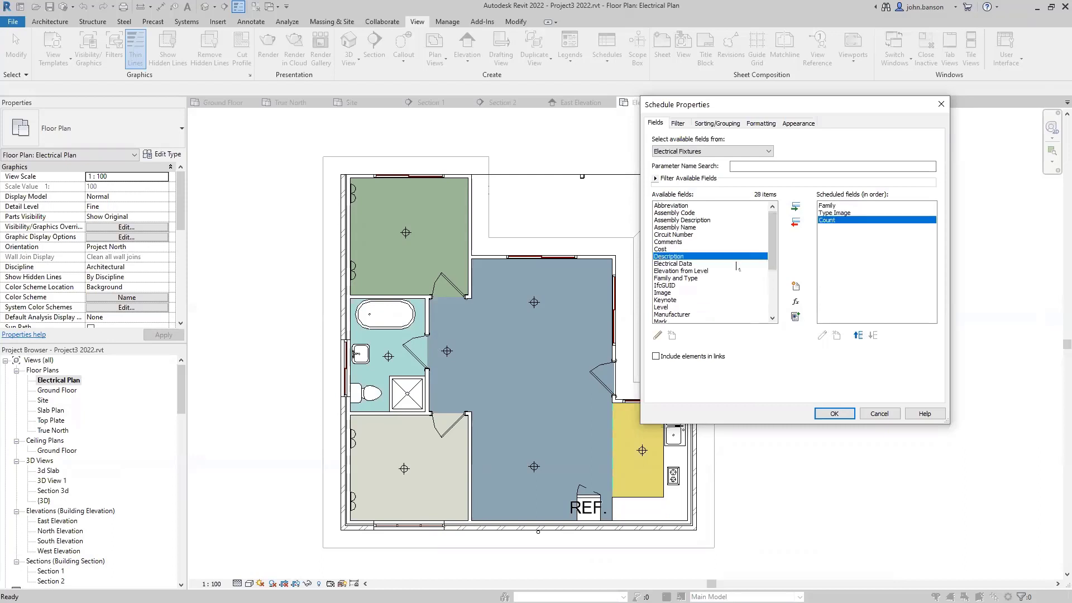
{"action": "left_click", "coordinate": [835, 414]}
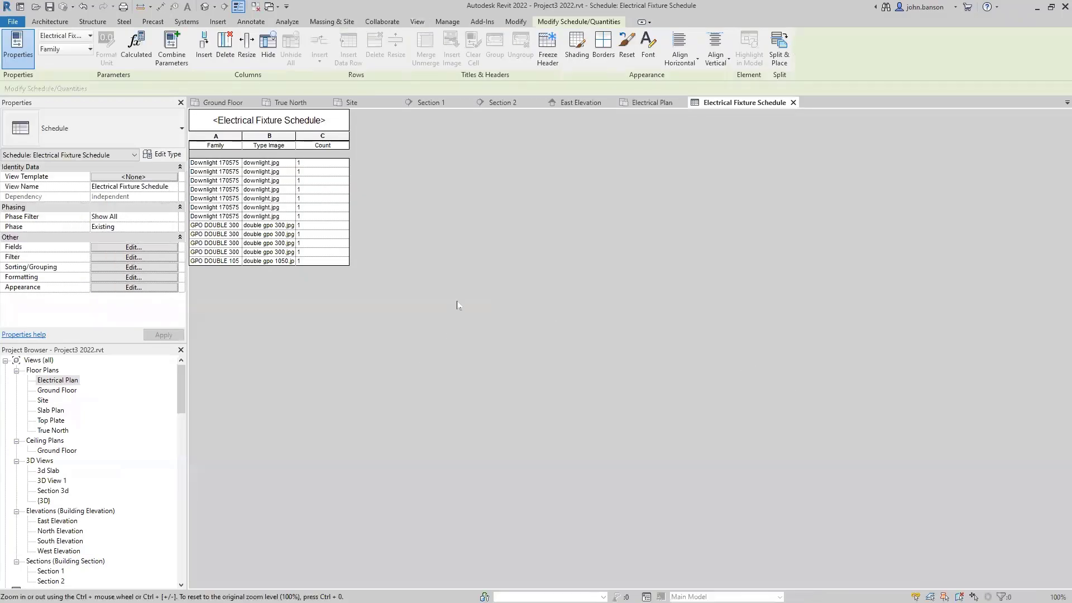
- Float and resize the Electrical Fixture Schedule window beside the plan so all rows show
{"action": "left_click_drag", "start_coordinate": [702, 106], "coordinate": [599, 210]}
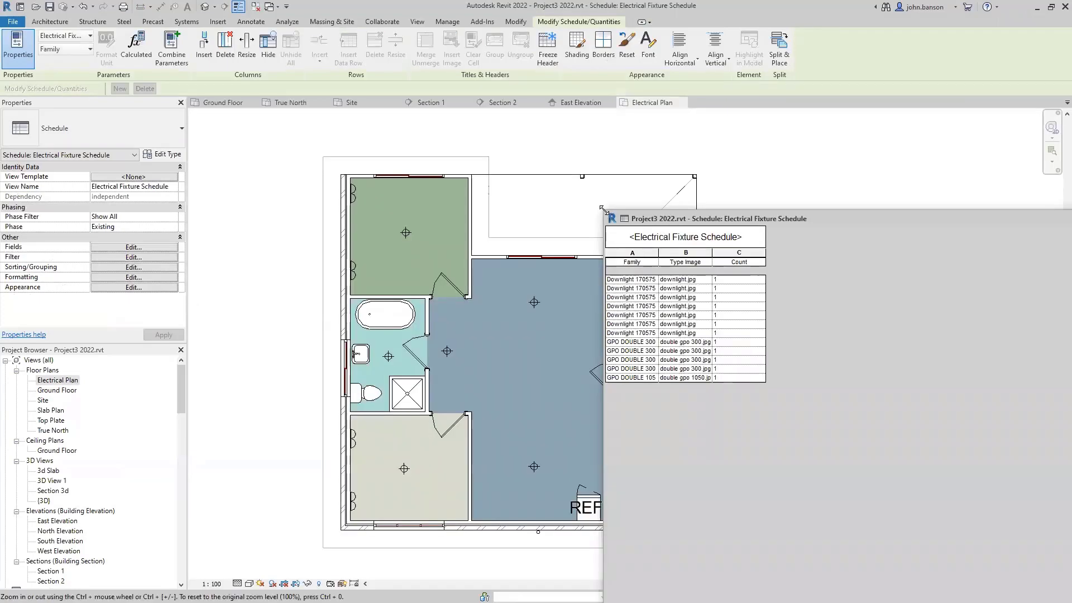
{"action": "left_click_drag", "start_coordinate": [604, 210], "coordinate": [880, 421]}
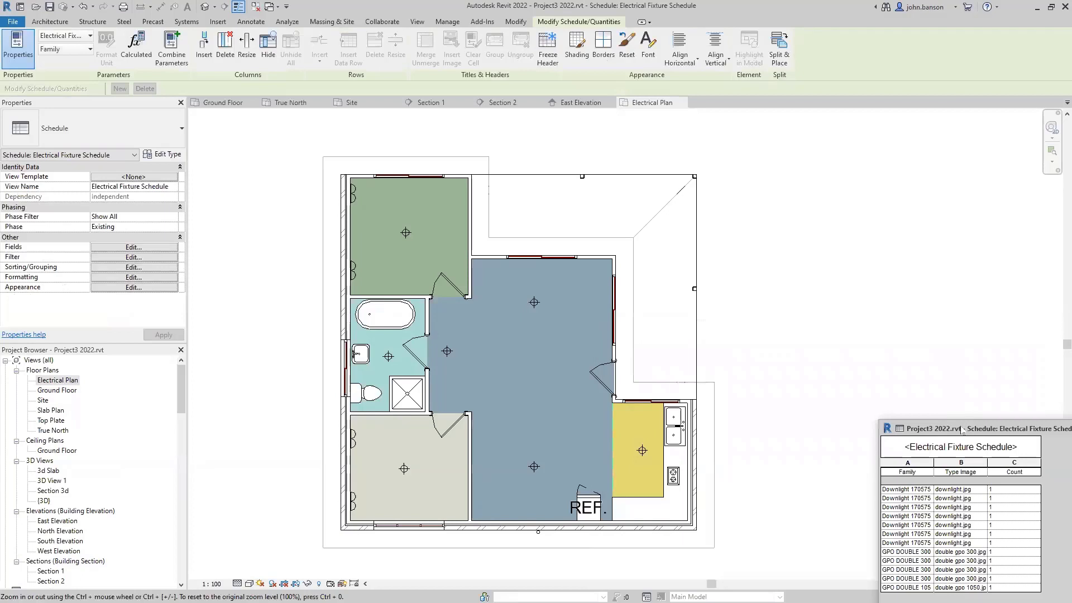
{"action": "left_click_drag", "start_coordinate": [961, 428], "coordinate": [496, 176]}
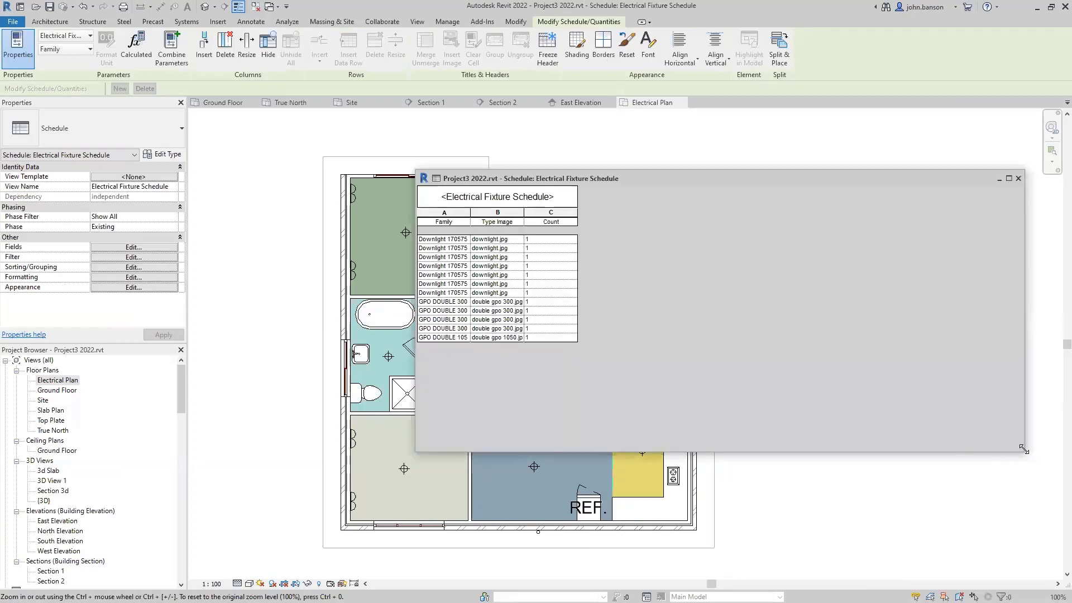
{"action": "left_click_drag", "start_coordinate": [1024, 448], "coordinate": [695, 458]}
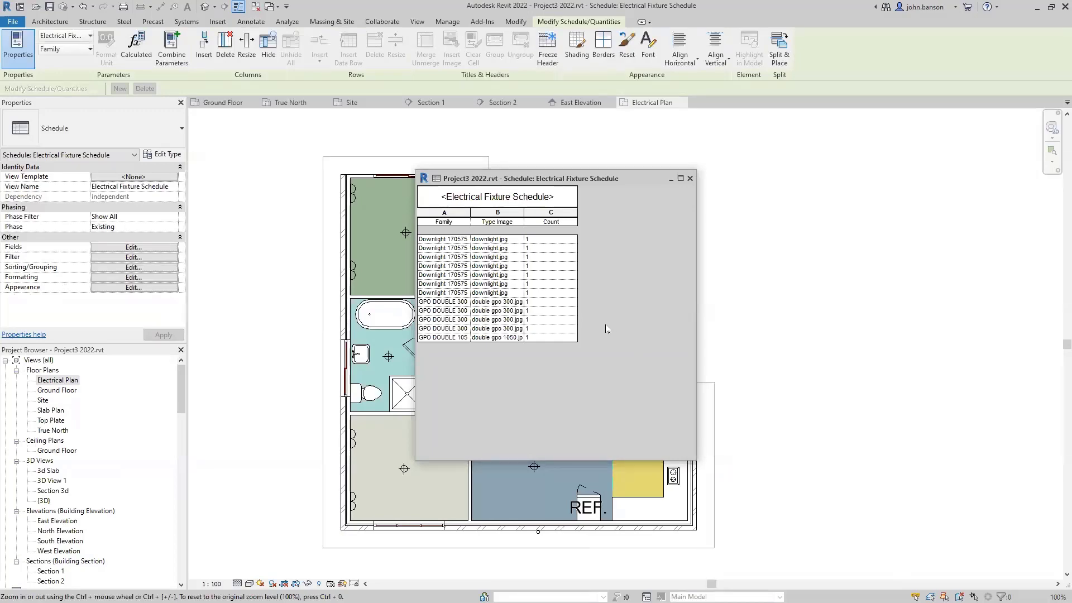
{"action": "scroll", "coordinate": [605, 330], "scroll_direction": "up", "scroll_amount": 2, "text": "ctrl"}
{"action": "scroll", "coordinate": [606, 330], "scroll_direction": "up", "scroll_amount": 1, "text": "ctrl"}
{"action": "scroll", "coordinate": [605, 334], "scroll_direction": "up", "scroll_amount": 2, "text": "ctrl"}
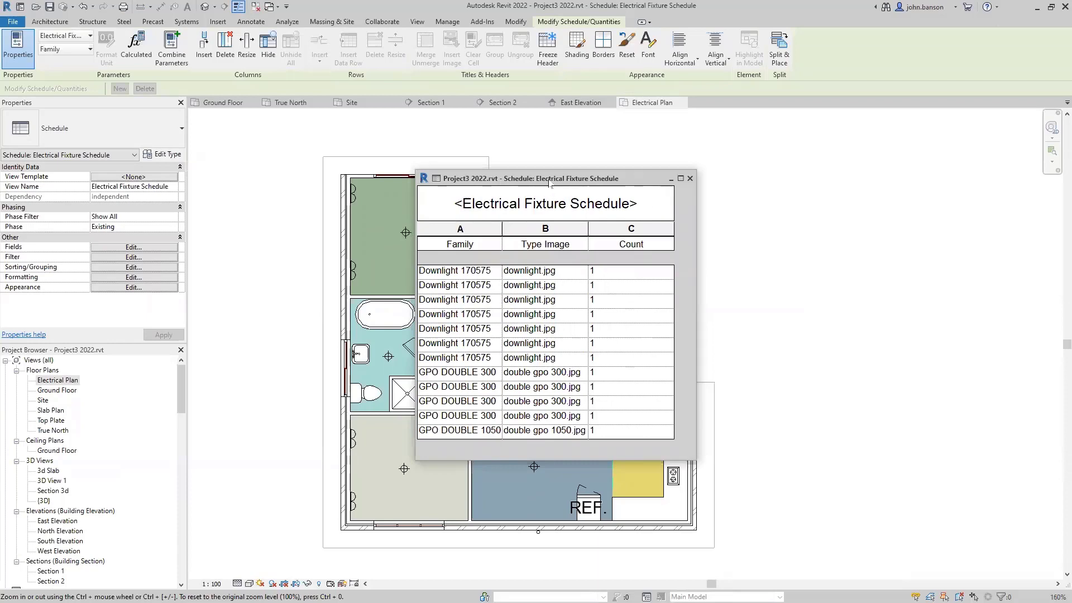
{"action": "left_click_drag", "start_coordinate": [549, 183], "coordinate": [865, 192]}
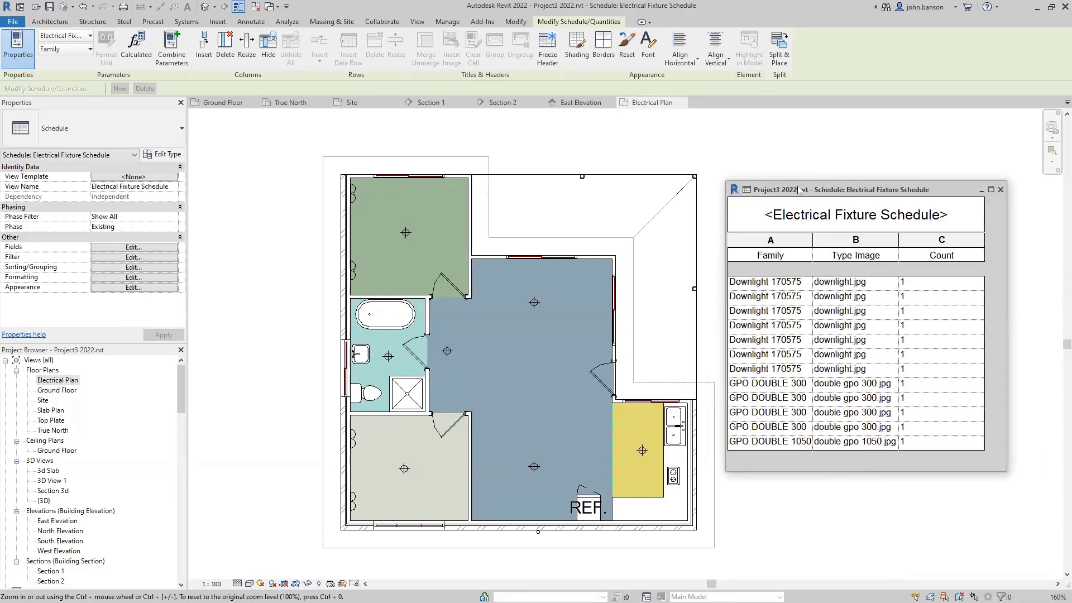
{"action": "left_click_drag", "start_coordinate": [799, 190], "coordinate": [789, 166]}
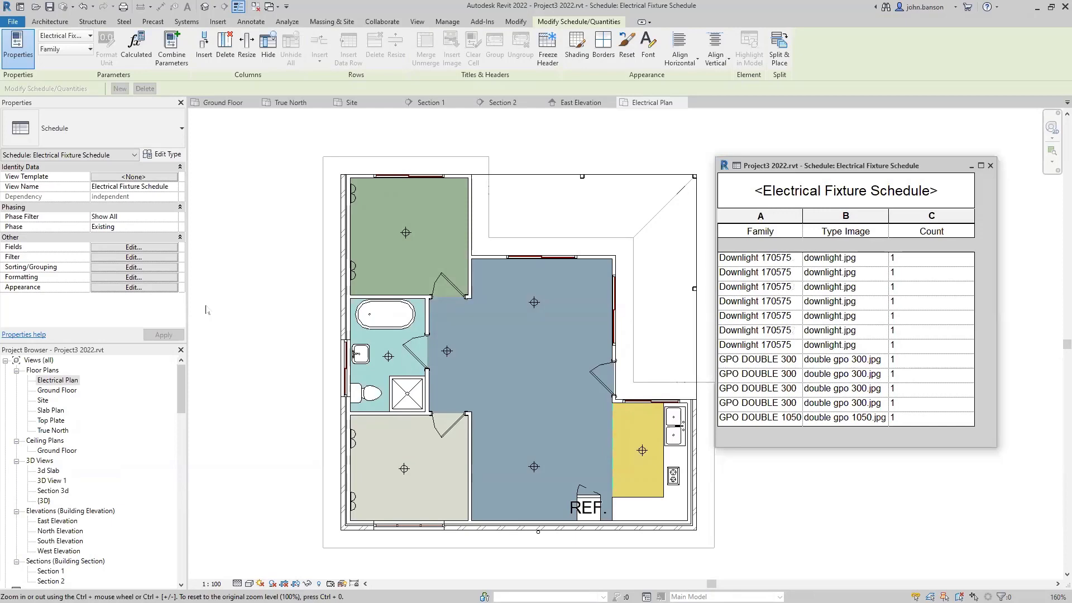
- Filter by Family = Downlight 170575, sort by Family and show totals-only grand totals
{"action": "left_click", "coordinate": [131, 258]}
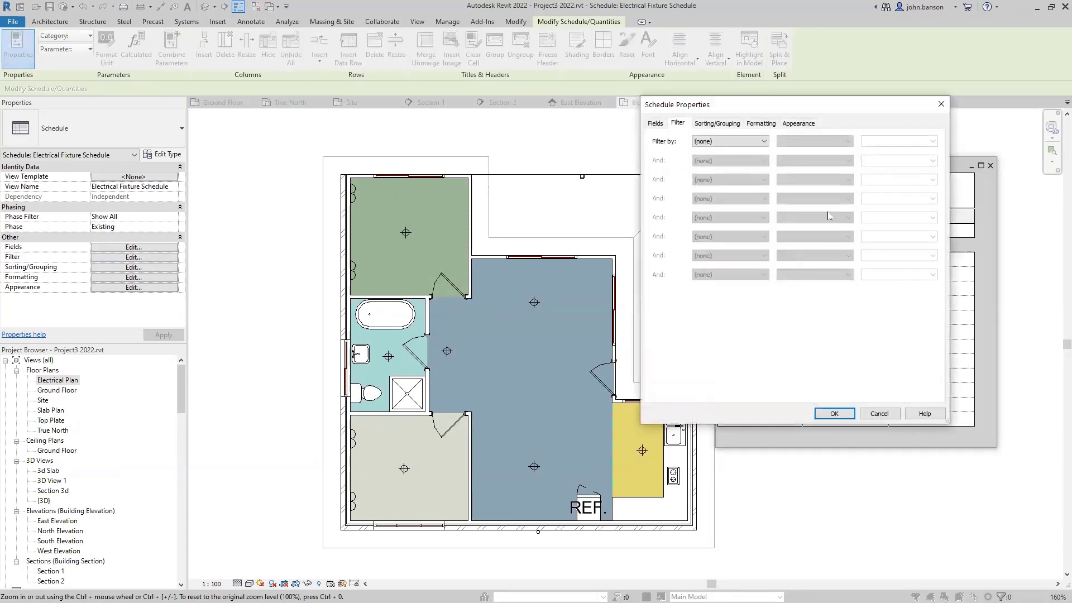
{"action": "left_click", "coordinate": [765, 141]}
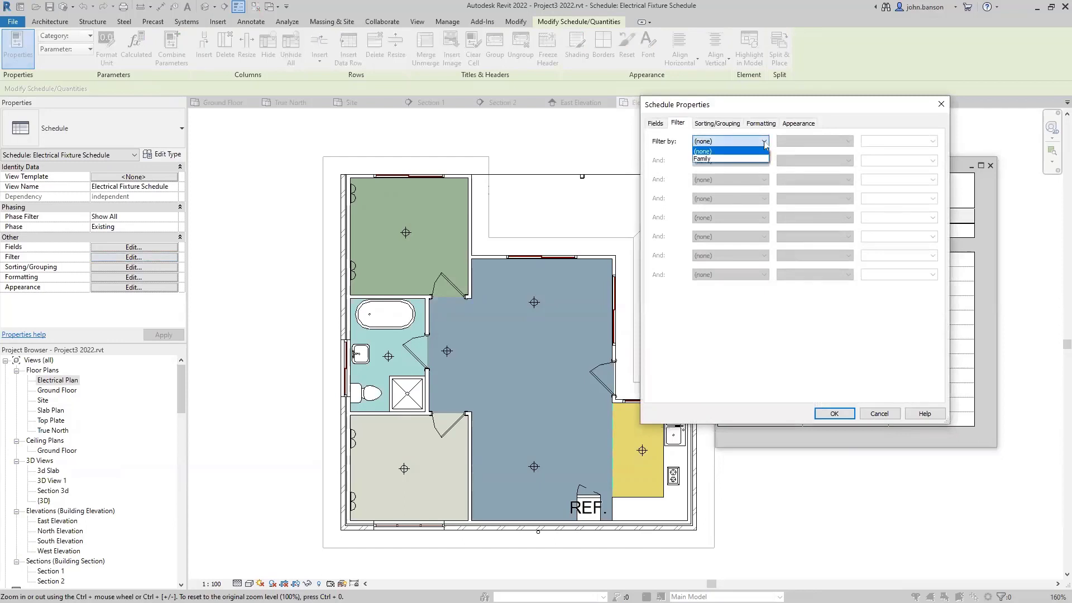
{"action": "left_click", "coordinate": [733, 159]}
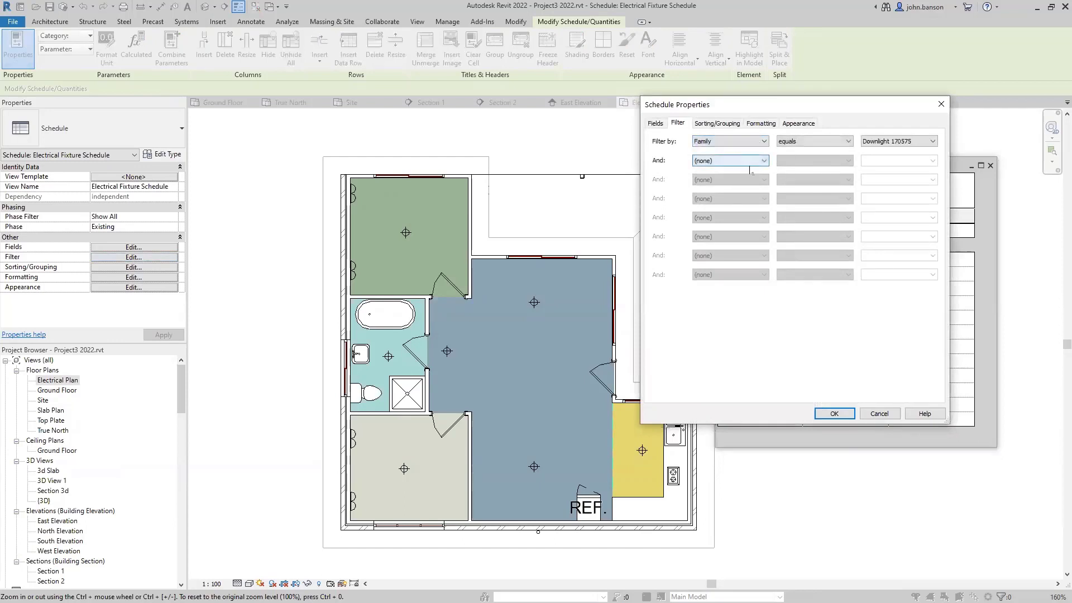
{"action": "left_click", "coordinate": [716, 123]}
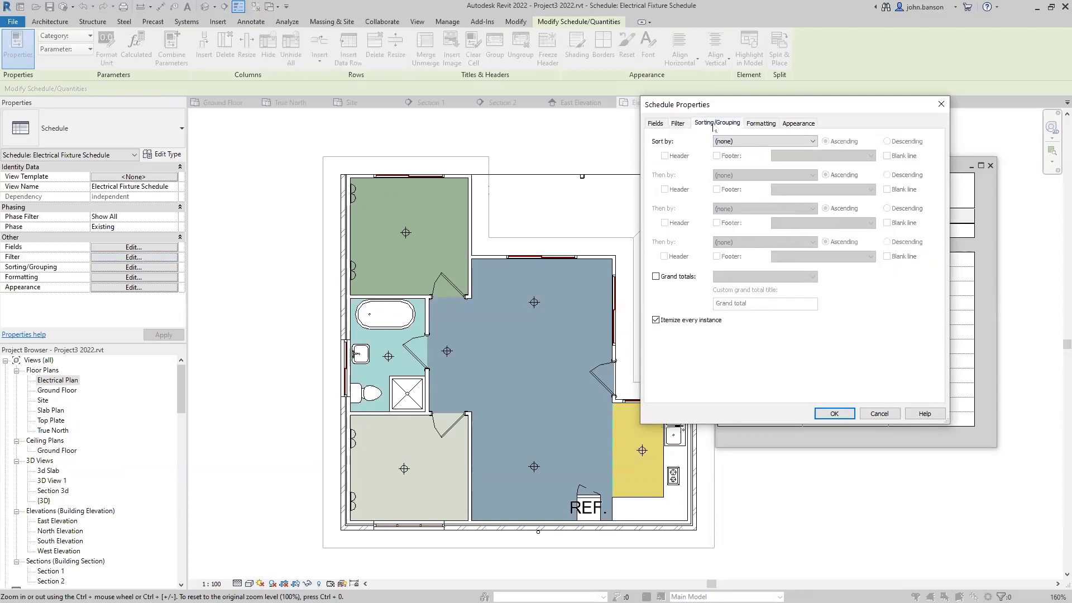
{"action": "left_click", "coordinate": [749, 142]}
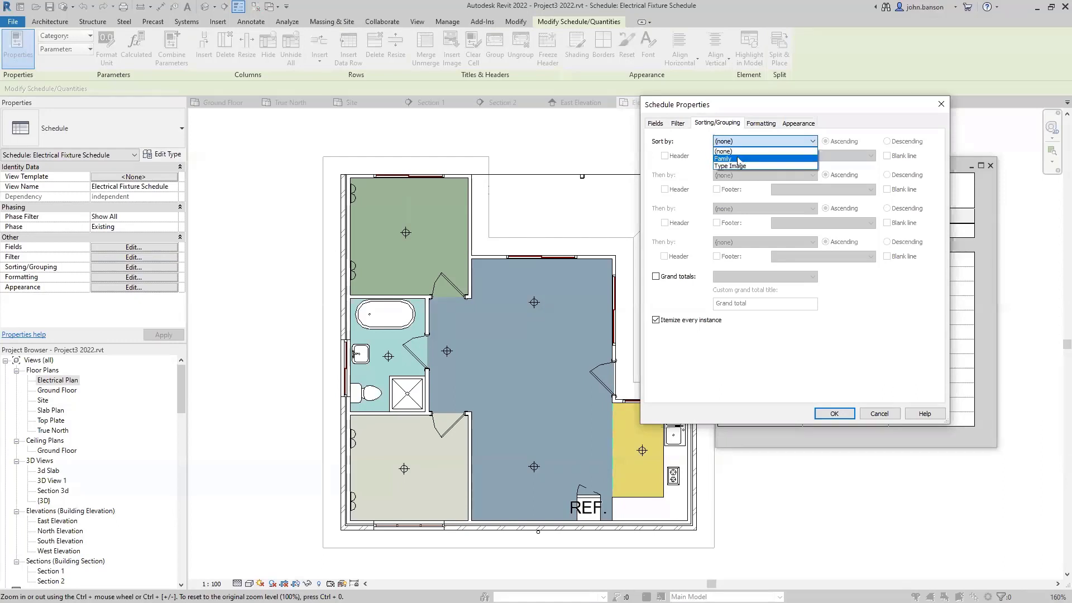
{"action": "left_click", "coordinate": [738, 159]}
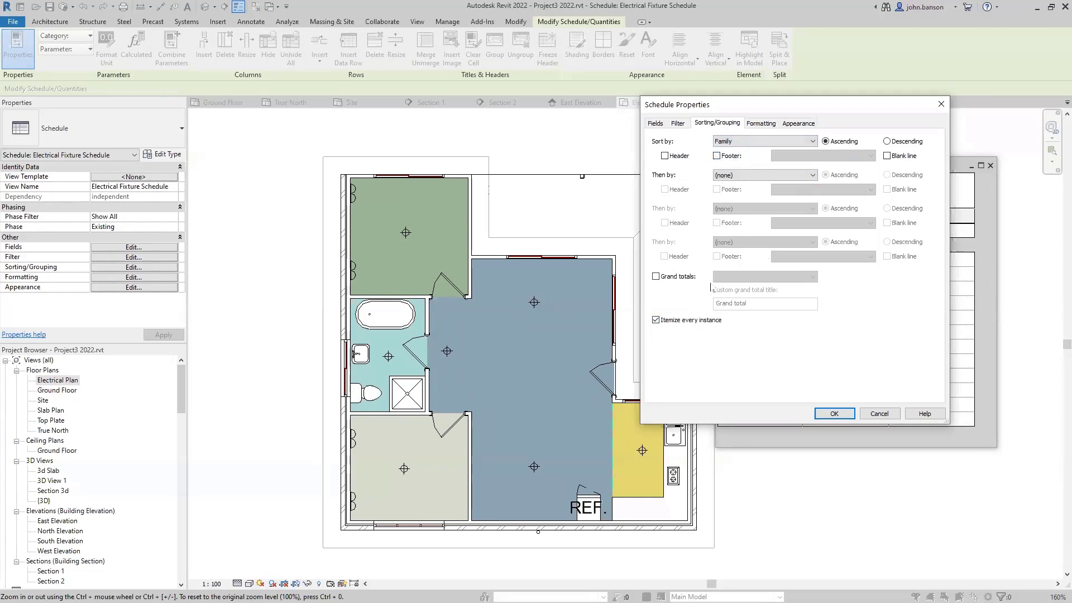
{"action": "left_click", "coordinate": [656, 276]}
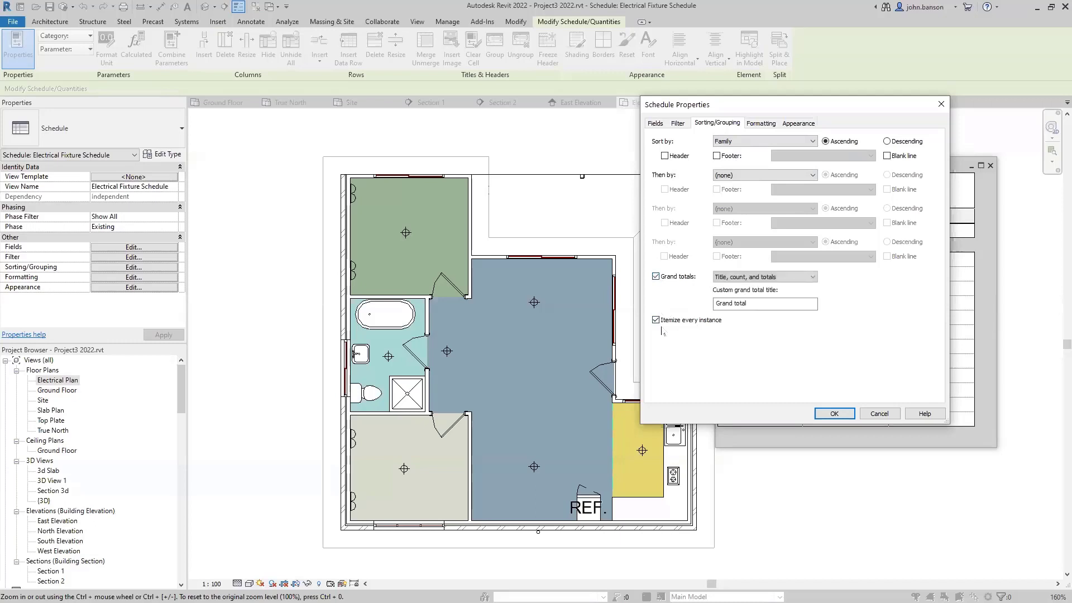
{"action": "left_click", "coordinate": [747, 278]}
{"action": "left_click", "coordinate": [746, 310]}
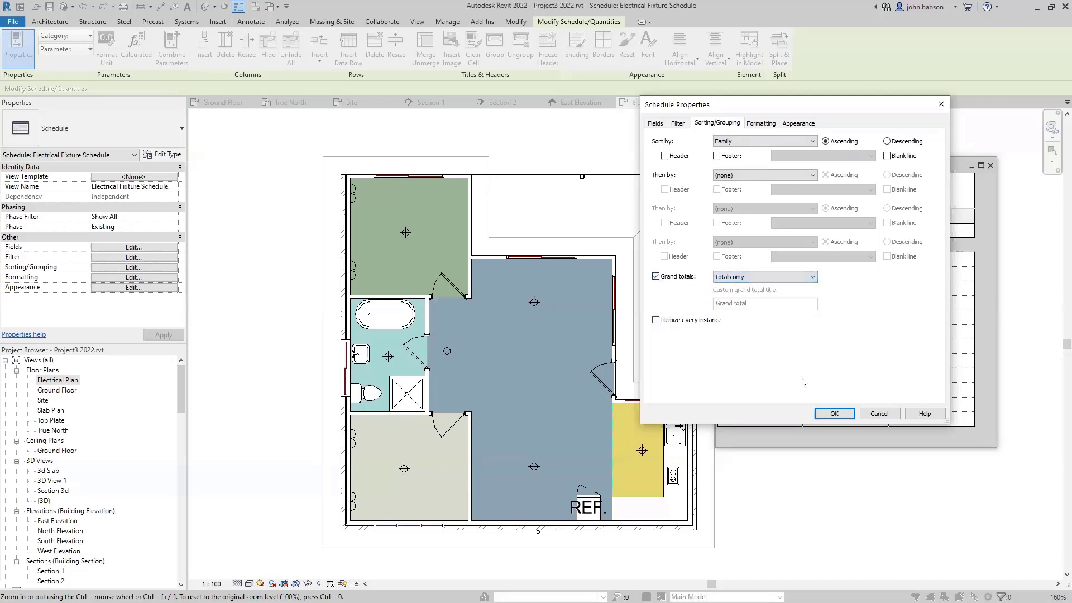
{"action": "left_click", "coordinate": [833, 414]}
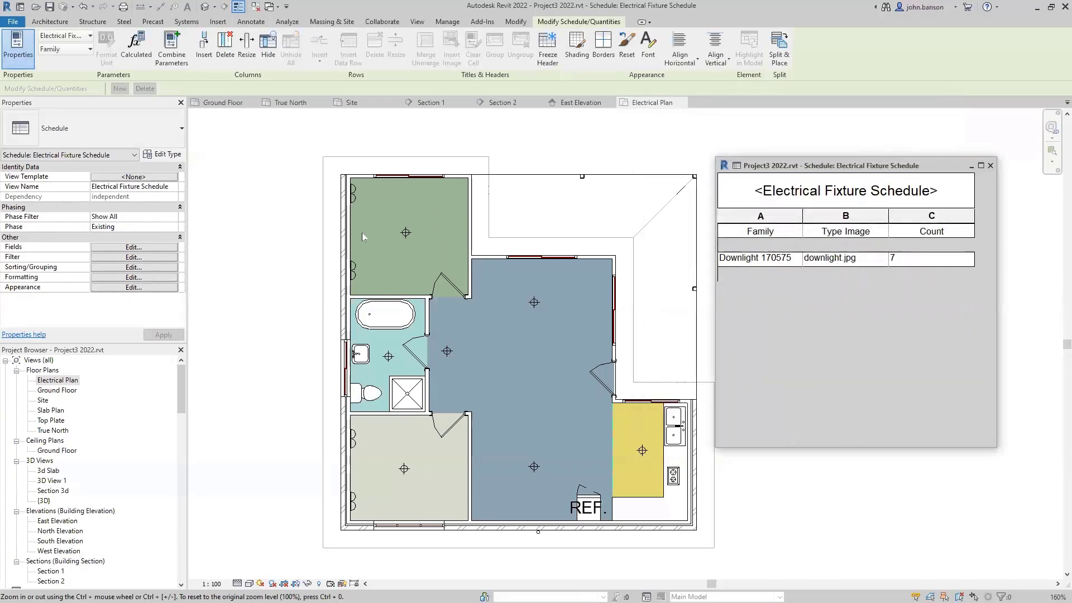
{"action": "left_click", "coordinate": [130, 257]}
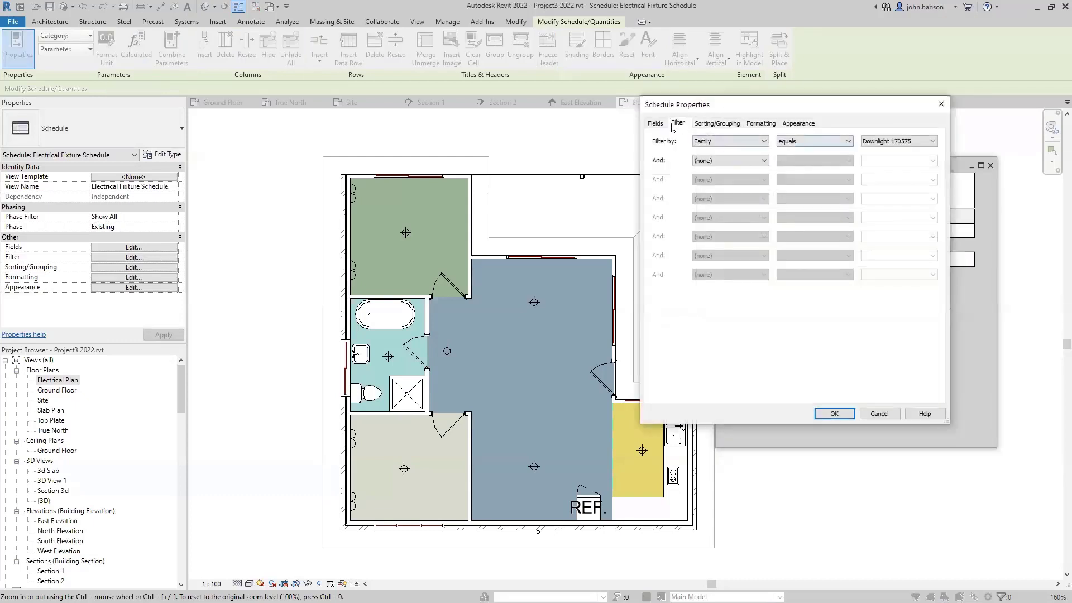
- Set the schedule filter back to (none) so all fixtures show, then close the schedule window
{"action": "left_click", "coordinate": [656, 123]}
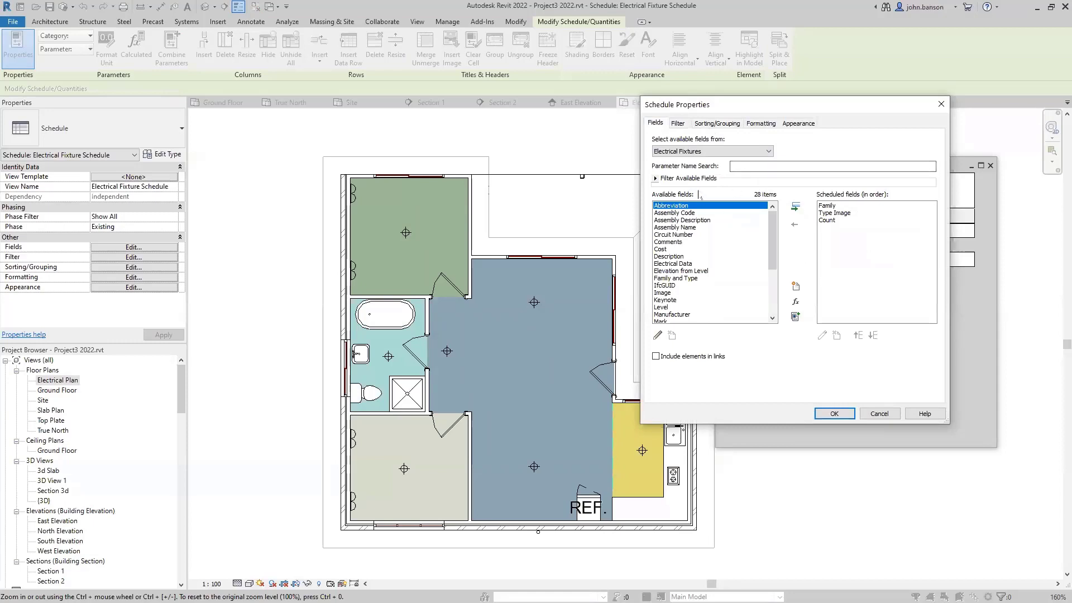
{"action": "left_click", "coordinate": [684, 124]}
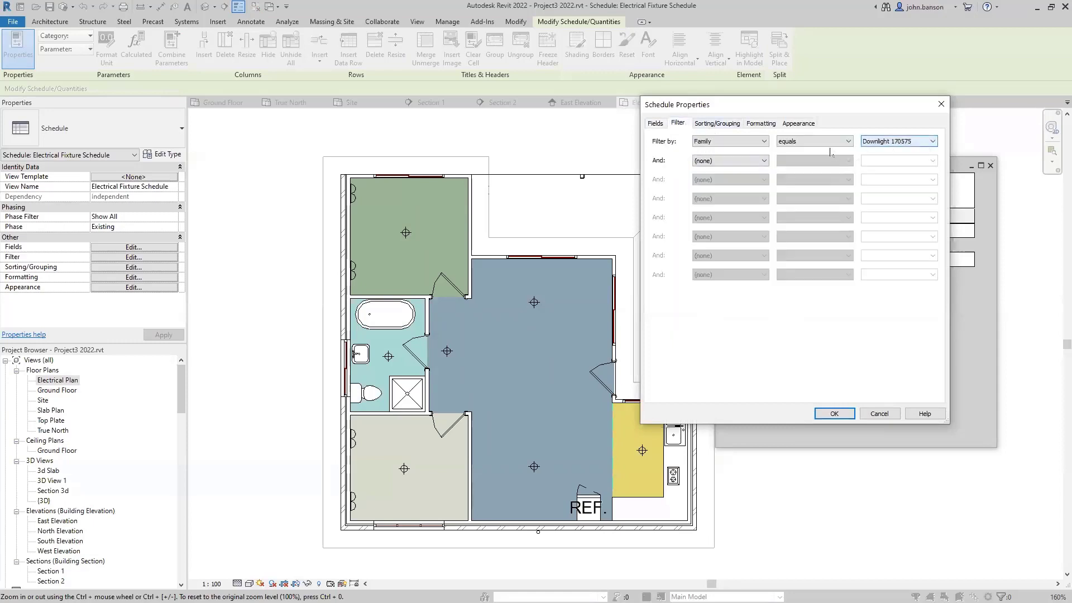
{"action": "left_click", "coordinate": [743, 141]}
{"action": "left_click", "coordinate": [743, 151]}
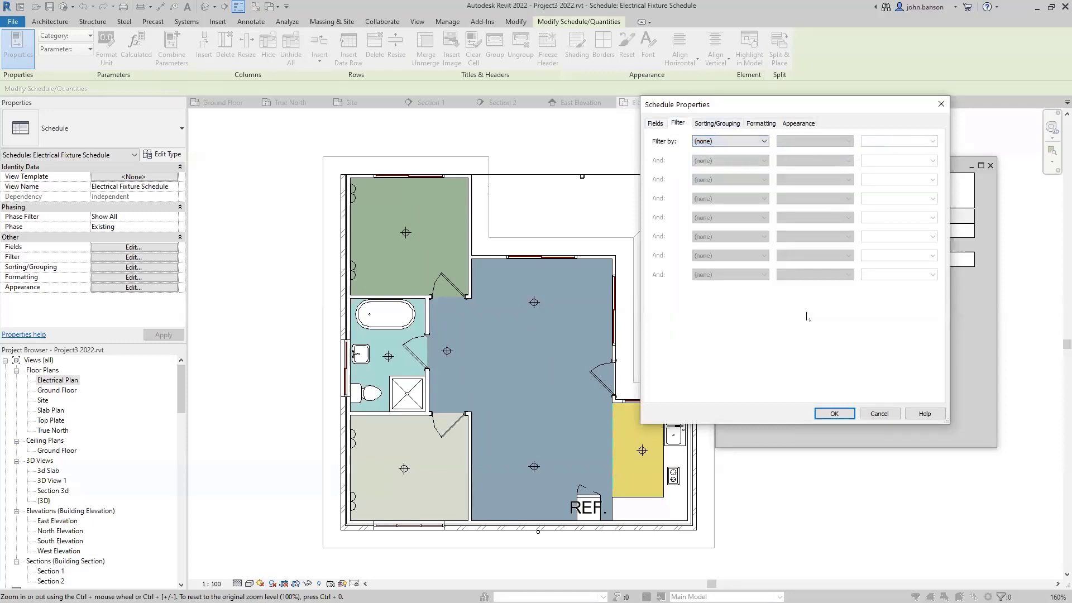
{"action": "left_click", "coordinate": [834, 413]}
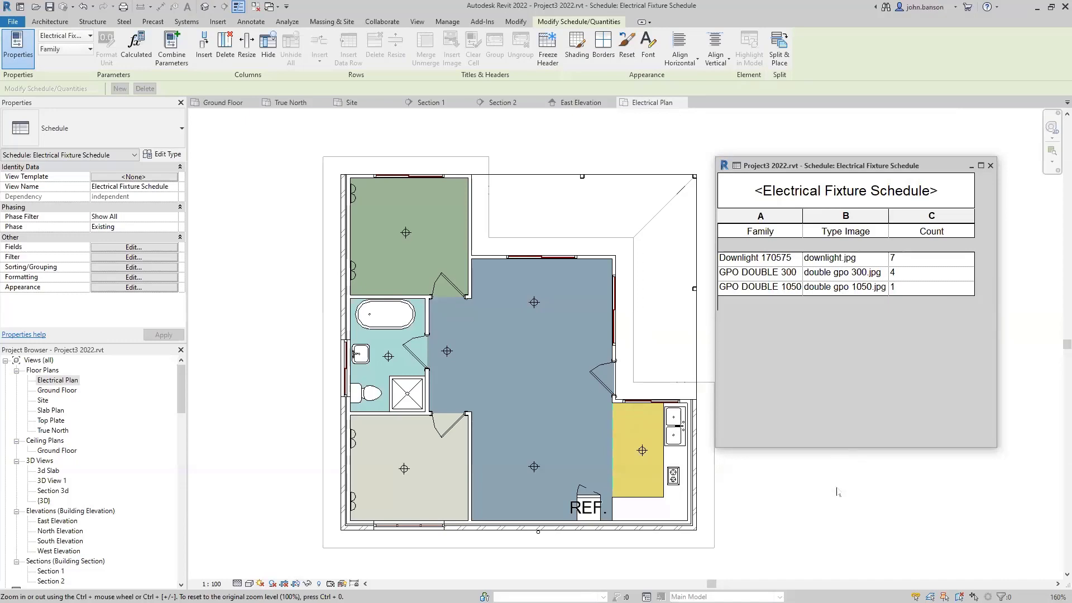
{"action": "left_click", "coordinate": [991, 166]}
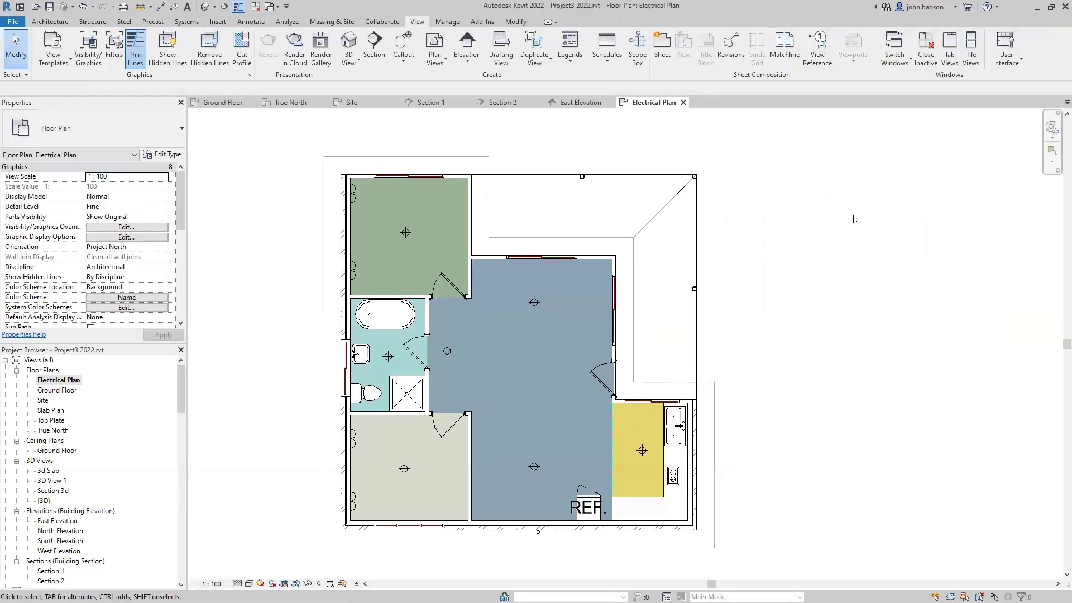
- Close the Electrical Plan, East Elevation, Section 1, Section 2, Site and True North views
{"action": "left_click", "coordinate": [683, 102]}
{"action": "left_click", "coordinate": [610, 103]}
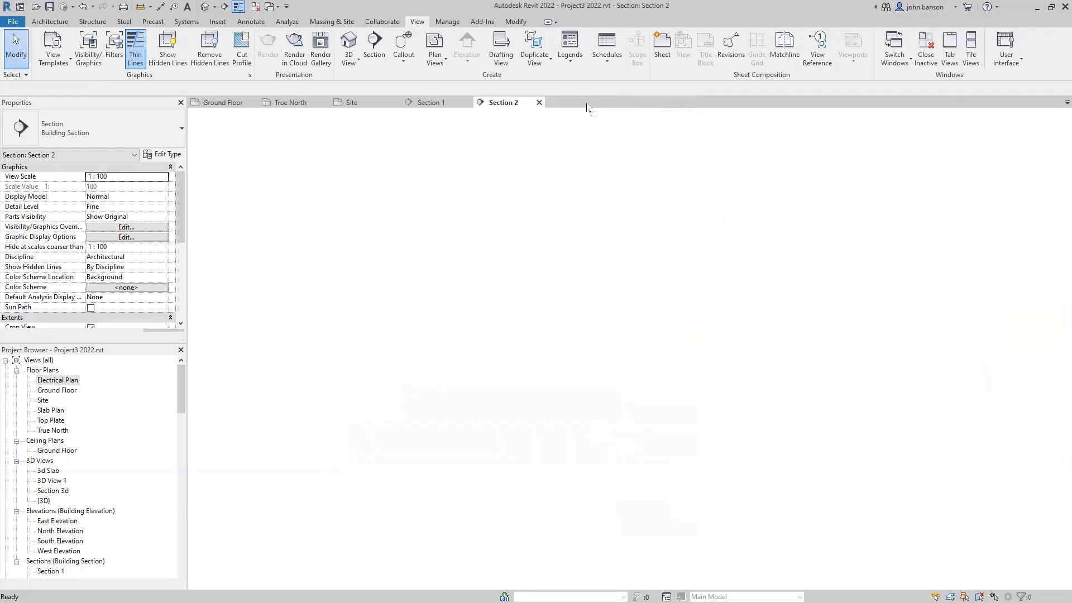
{"action": "left_click", "coordinate": [468, 102]}
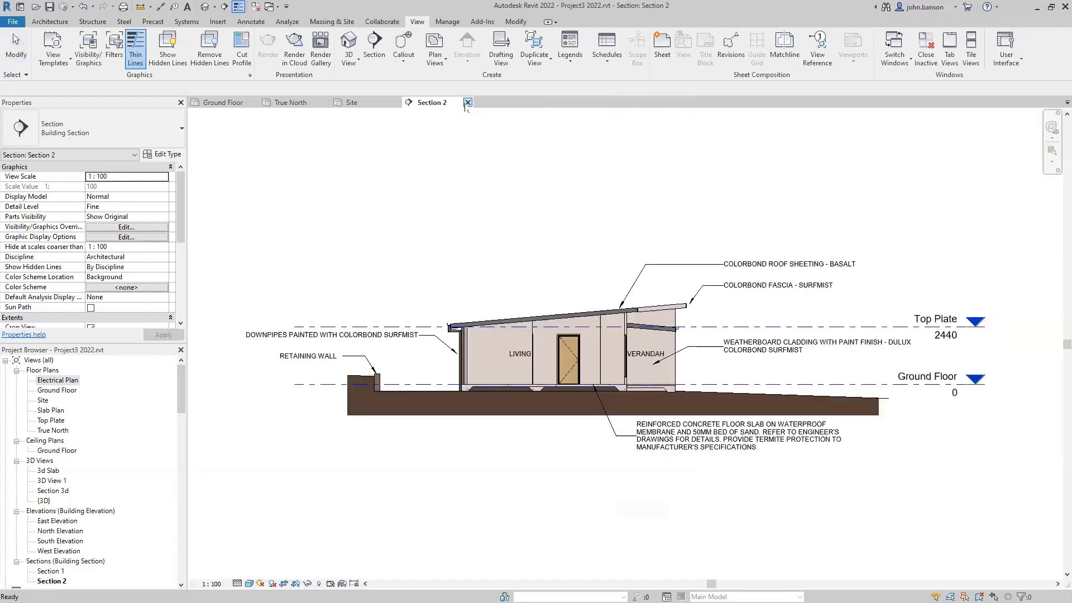
{"action": "left_click", "coordinate": [467, 103]}
{"action": "left_click", "coordinate": [392, 102]}
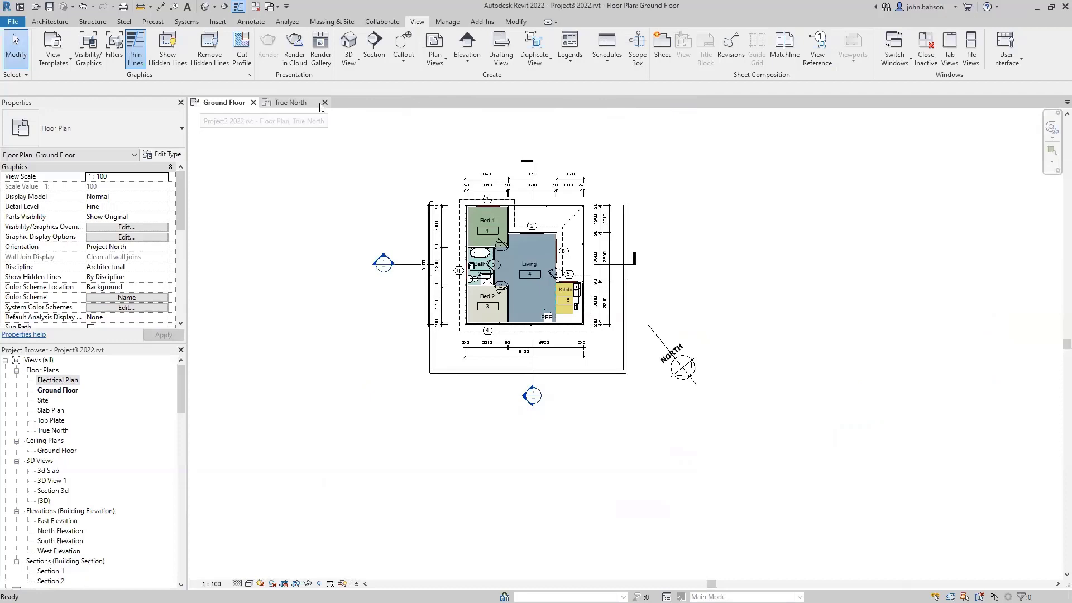
{"action": "left_click", "coordinate": [324, 102]}
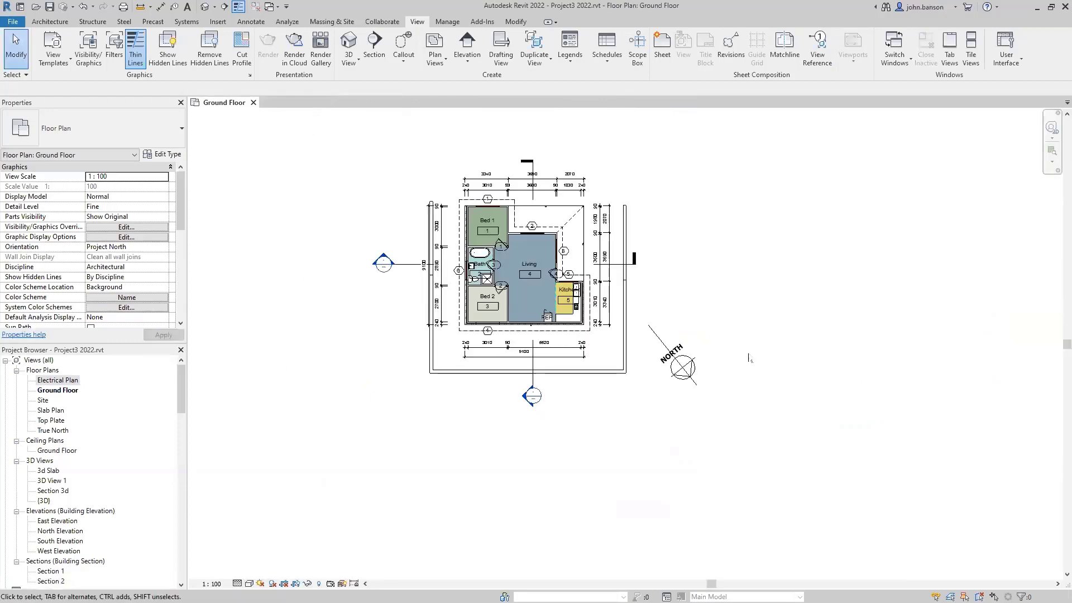
- Hide the chain of five outer brick boundary walls in the Ground Floor plan
{"action": "scroll", "coordinate": [684, 294], "scroll_direction": "up", "scroll_amount": 4}
{"action": "middle_click_drag", "start_coordinate": [684, 295], "coordinate": [867, 367]}
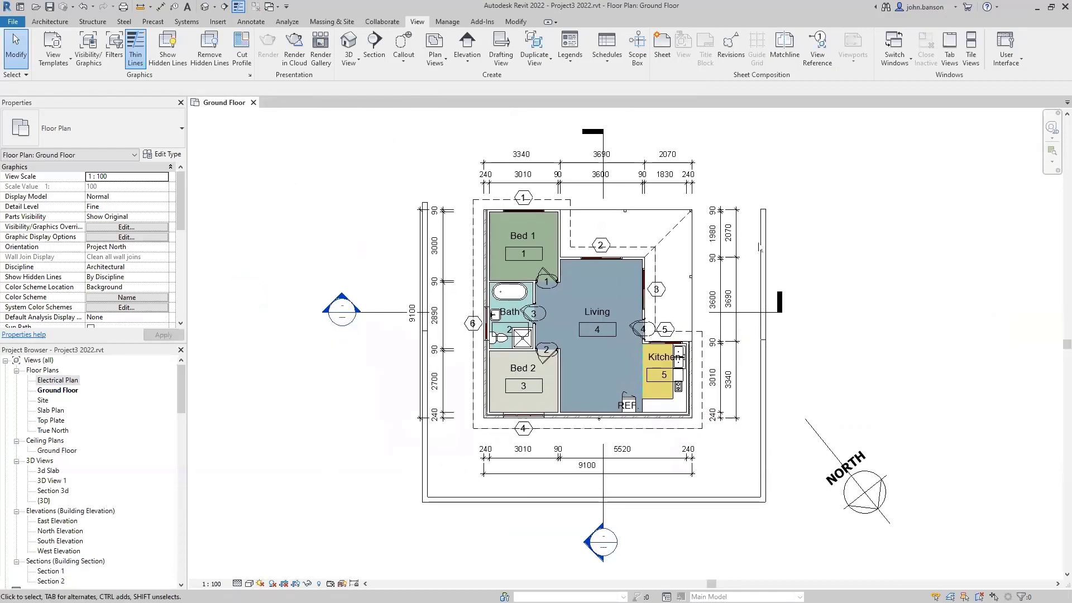
{"action": "key", "text": "Tab"}
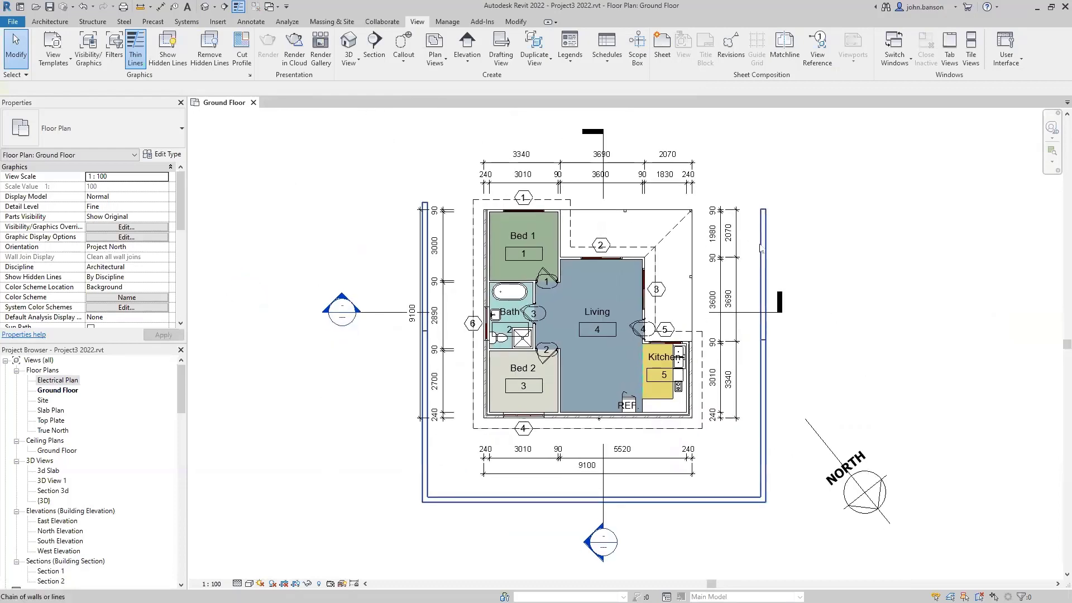
{"action": "left_click", "coordinate": [760, 248]}
{"action": "right_click", "coordinate": [761, 243]}
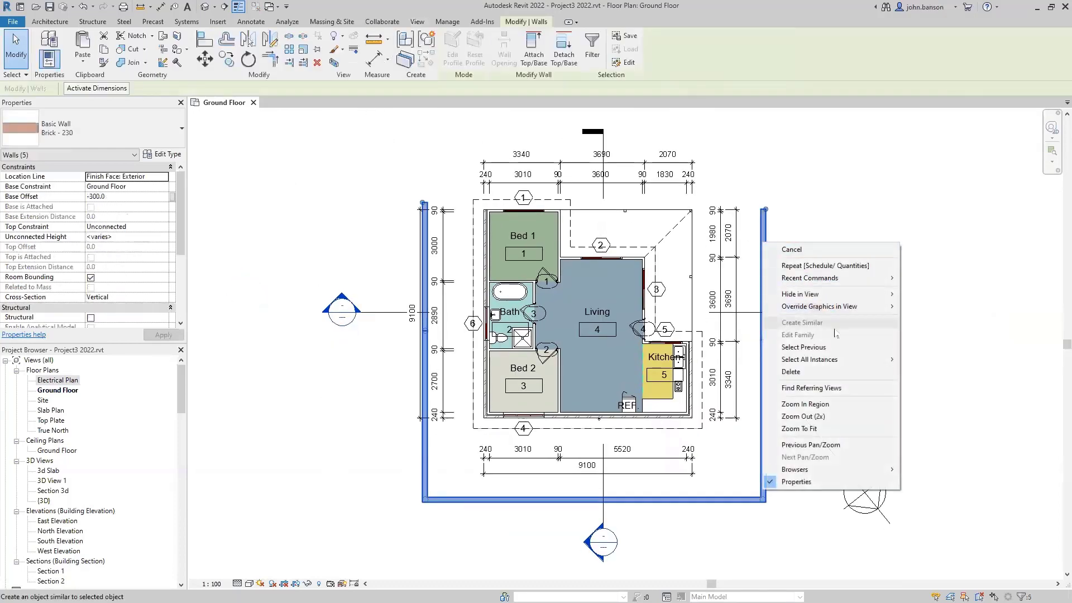
{"action": "mouse_move", "coordinate": [871, 294]}
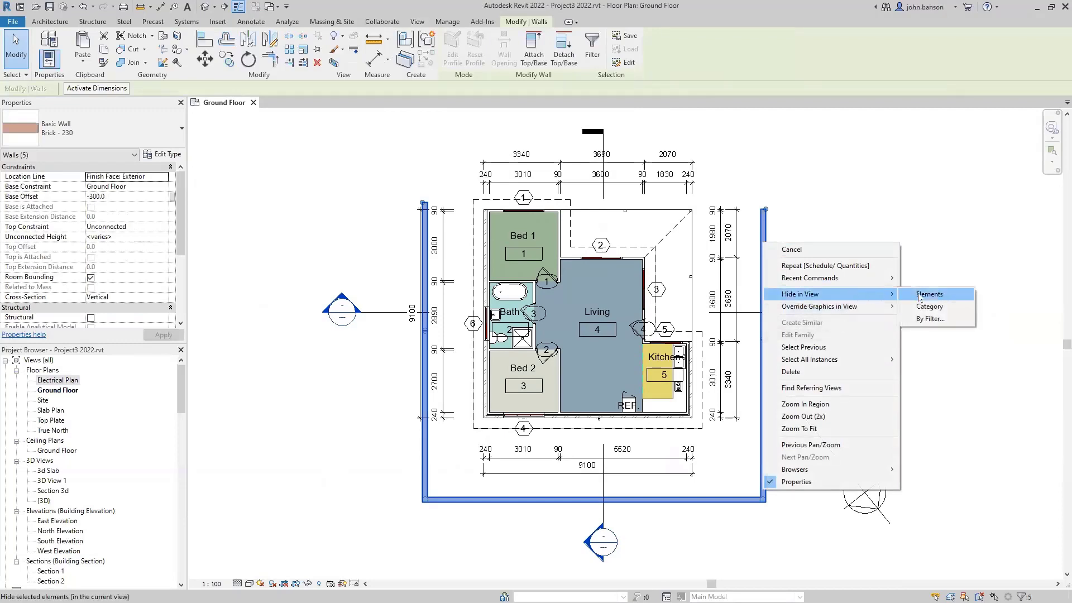
{"action": "left_click", "coordinate": [920, 296]}
{"action": "scroll", "coordinate": [860, 331], "scroll_direction": "down", "scroll_amount": 1}
{"action": "middle_click_drag", "start_coordinate": [290, 468], "coordinate": [430, 397]}
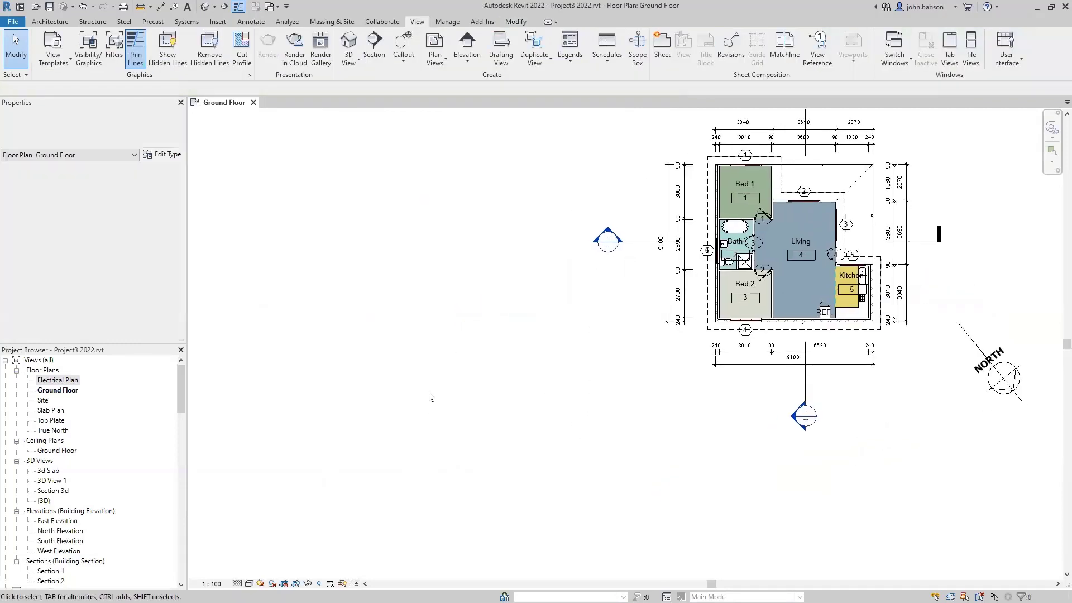
- Expand sheet A01 in the Project Browser, open Schedule: Drawing List, then open sheet A01 - Unnamed
{"action": "left_click", "coordinate": [181, 547]}
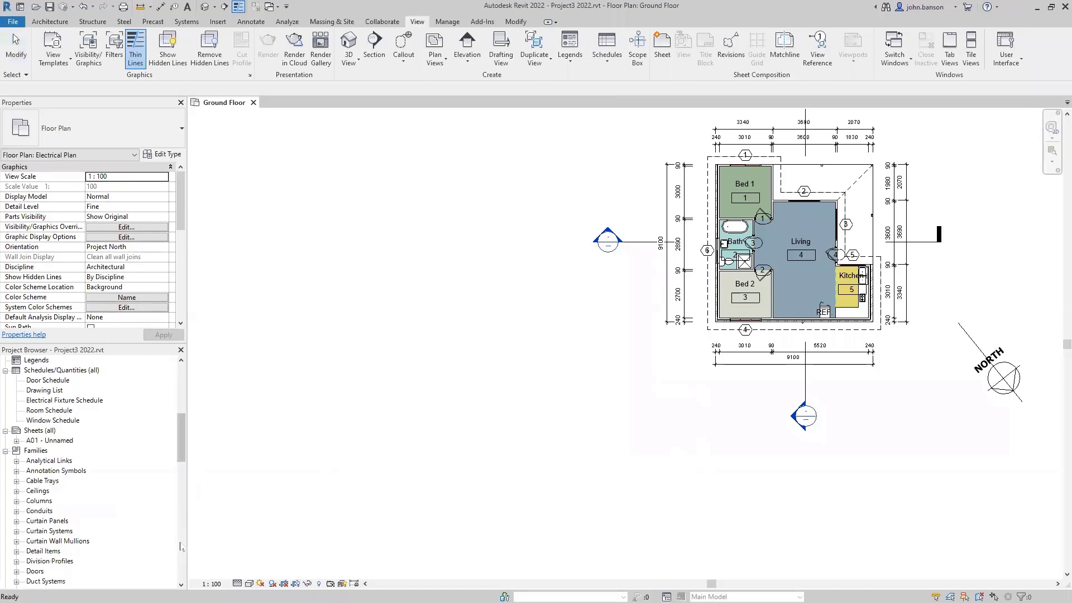
{"action": "left_click", "coordinate": [16, 441]}
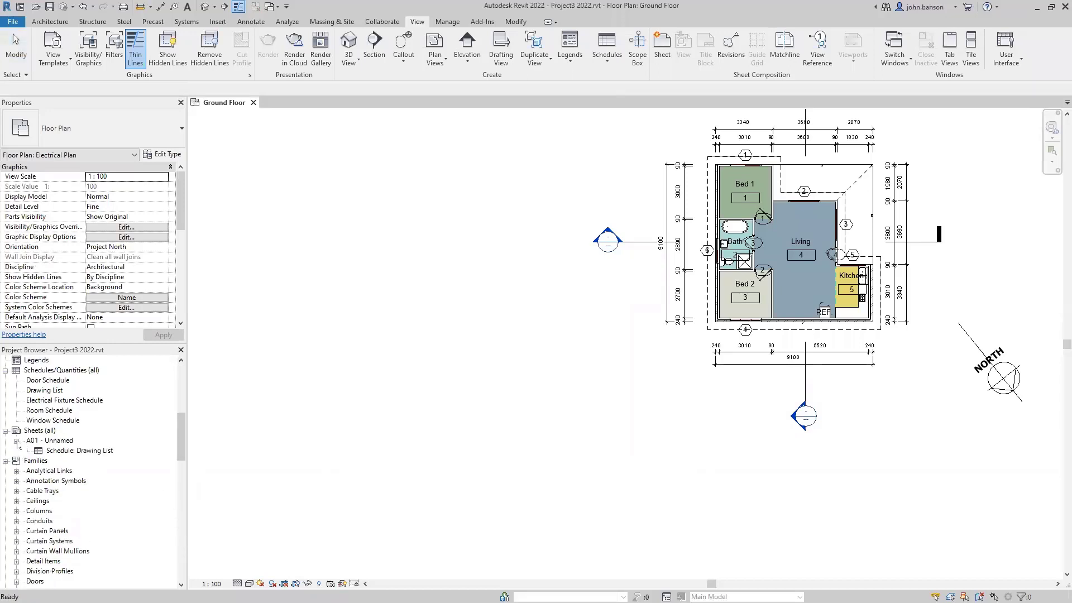
{"action": "double_click", "coordinate": [77, 451]}
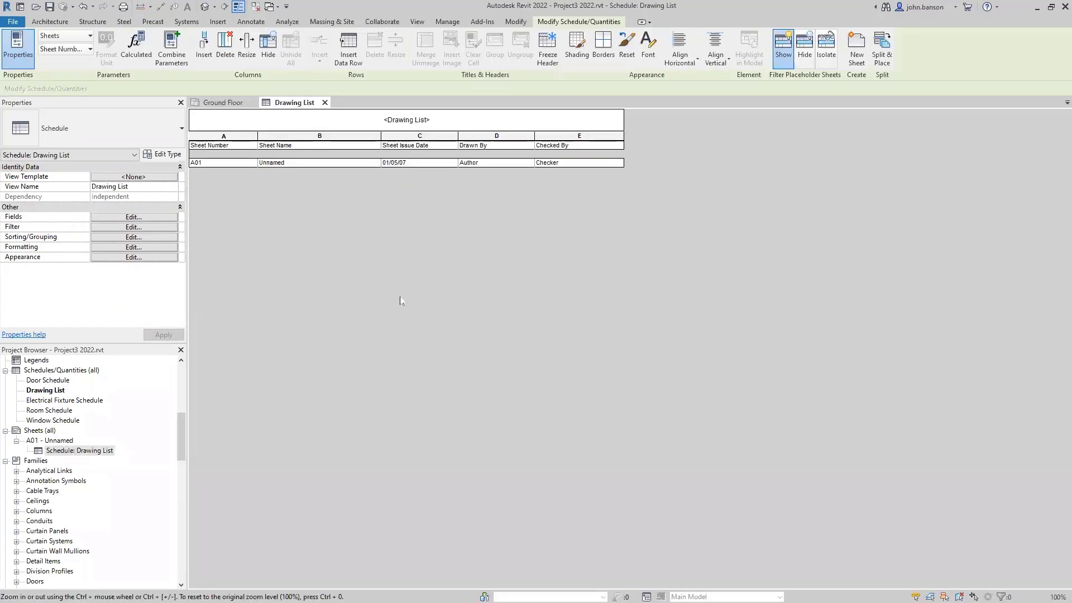
{"action": "double_click", "coordinate": [58, 441]}
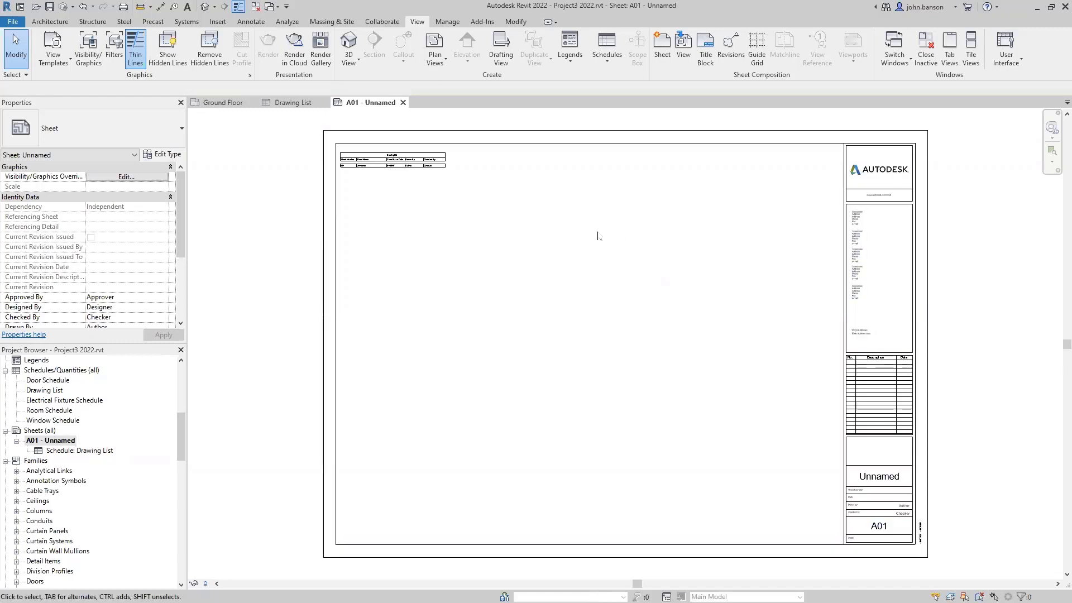
- Swap sheet A01's A0 title block for A3 metric (AUS) Landscape (420 × 297)
{"action": "left_click", "coordinate": [326, 208]}
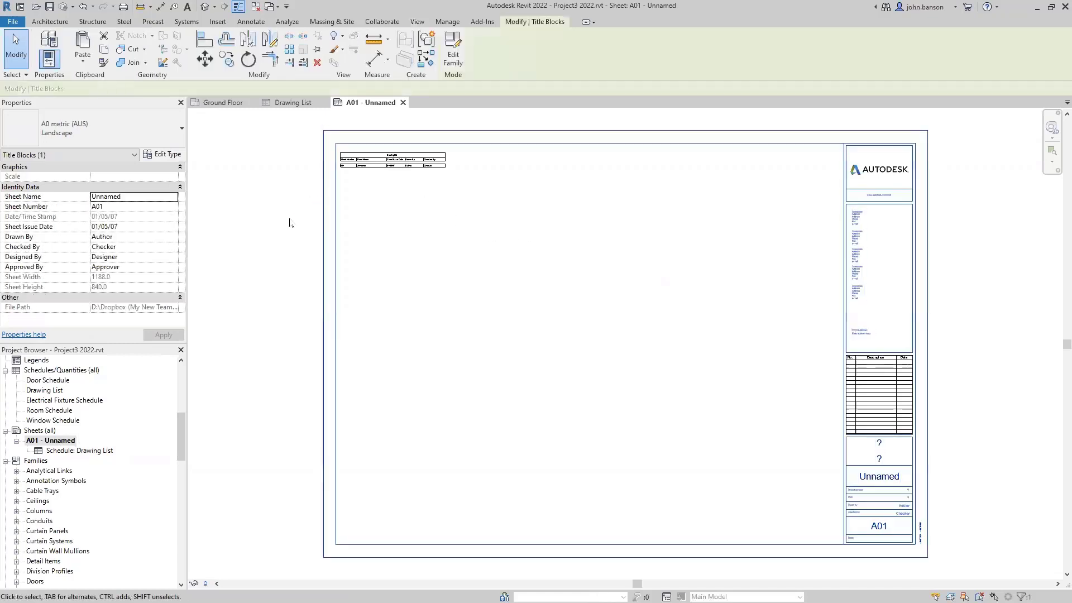
{"action": "left_click", "coordinate": [140, 140]}
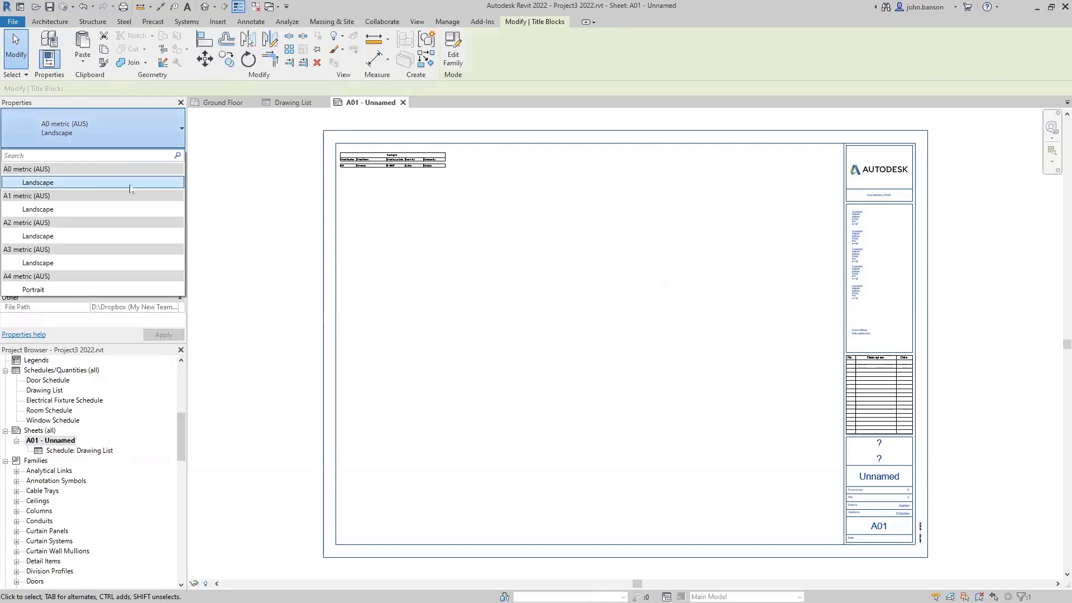
{"action": "left_click", "coordinate": [64, 262]}
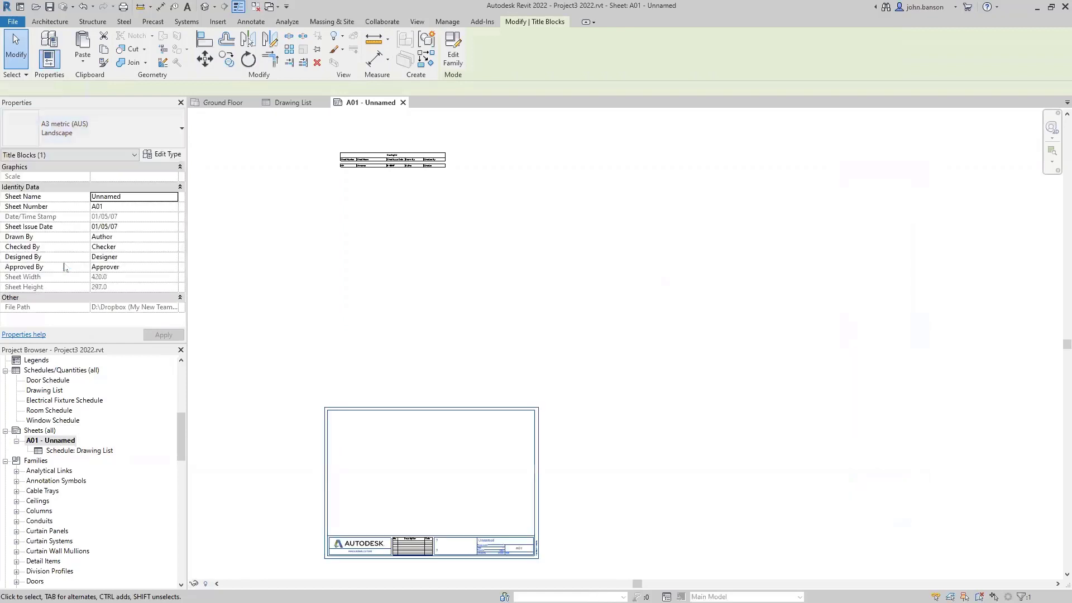
{"action": "left_click", "coordinate": [425, 283]}
{"action": "middle_click_drag", "start_coordinate": [437, 260], "coordinate": [480, 196]}
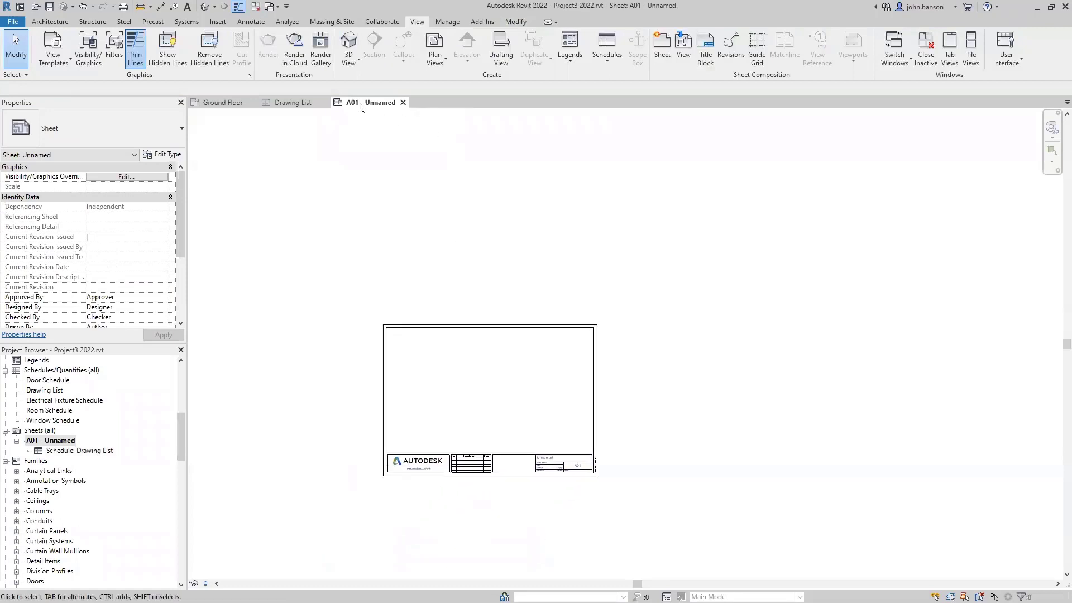
- Drag the Drawing List schedule inside the A3 border, just above the title strip
{"action": "middle_click_drag", "start_coordinate": [455, 284], "coordinate": [448, 302]}
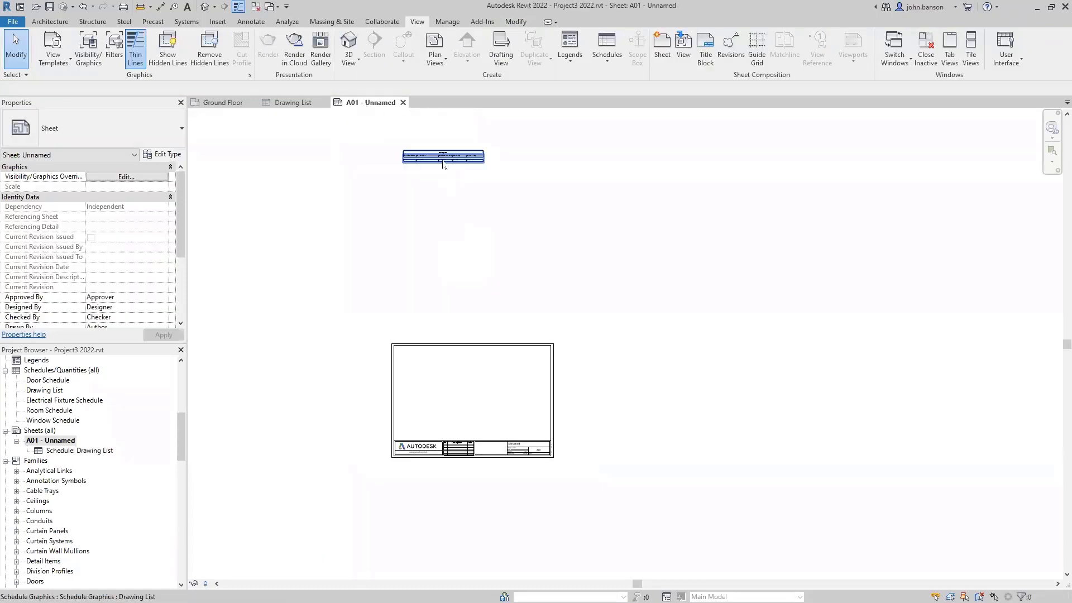
{"action": "mouse_move", "coordinate": [443, 158]}
{"action": "left_mouse_down"}
{"action": "mouse_move", "coordinate": [454, 299]}
{"action": "mouse_move", "coordinate": [443, 442]}
{"action": "mouse_move", "coordinate": [474, 429]}
{"action": "left_mouse_up"}
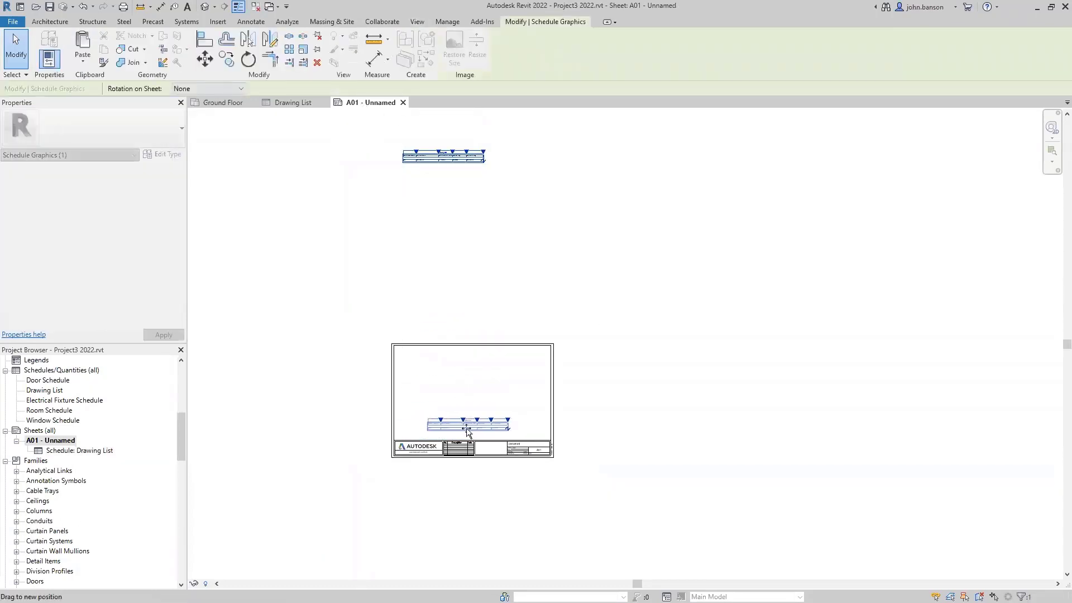
{"action": "scroll", "coordinate": [469, 419], "scroll_direction": "up", "scroll_amount": 4}
{"action": "scroll", "coordinate": [466, 393], "scroll_direction": "up", "scroll_amount": 2}
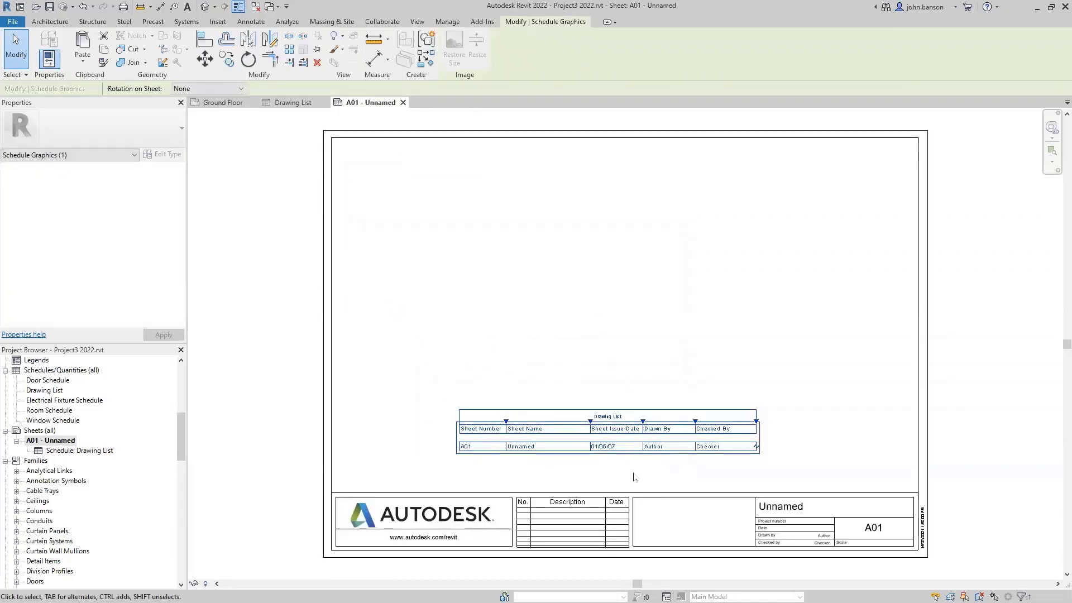
{"action": "left_click", "coordinate": [648, 322]}
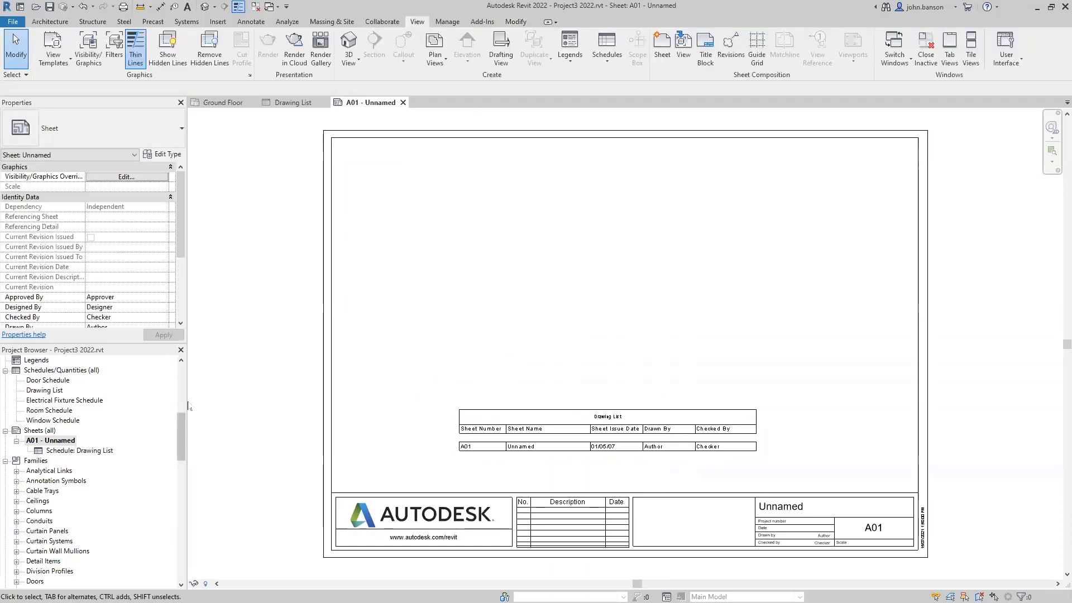
{"action": "scroll", "coordinate": [180, 391], "scroll_direction": "up", "scroll_amount": 10}
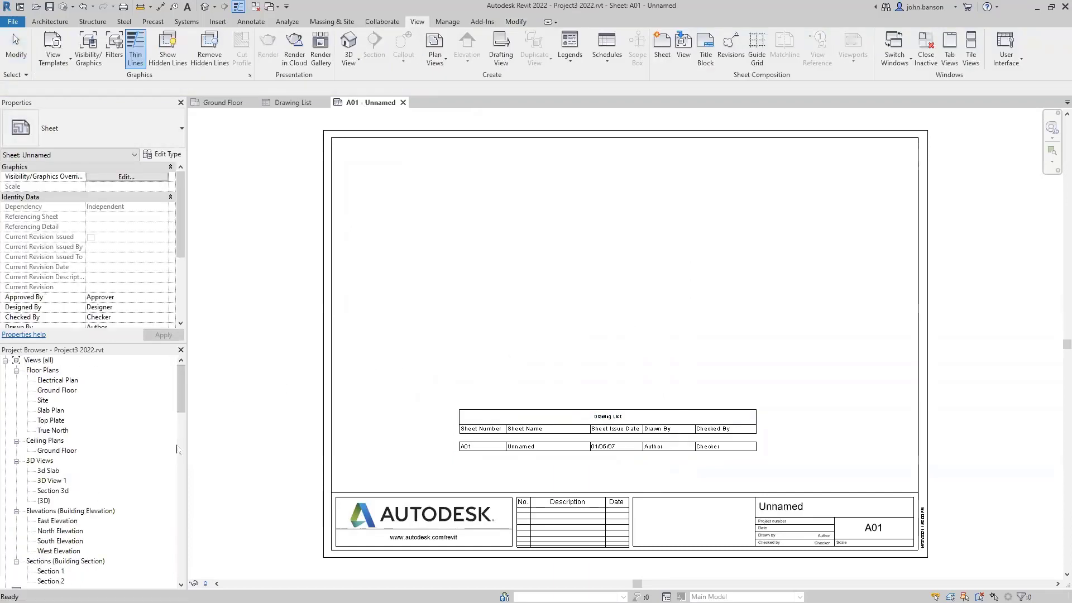
- Duplicate the {3D} view from the Project Browser
{"action": "right_click", "coordinate": [45, 500]}
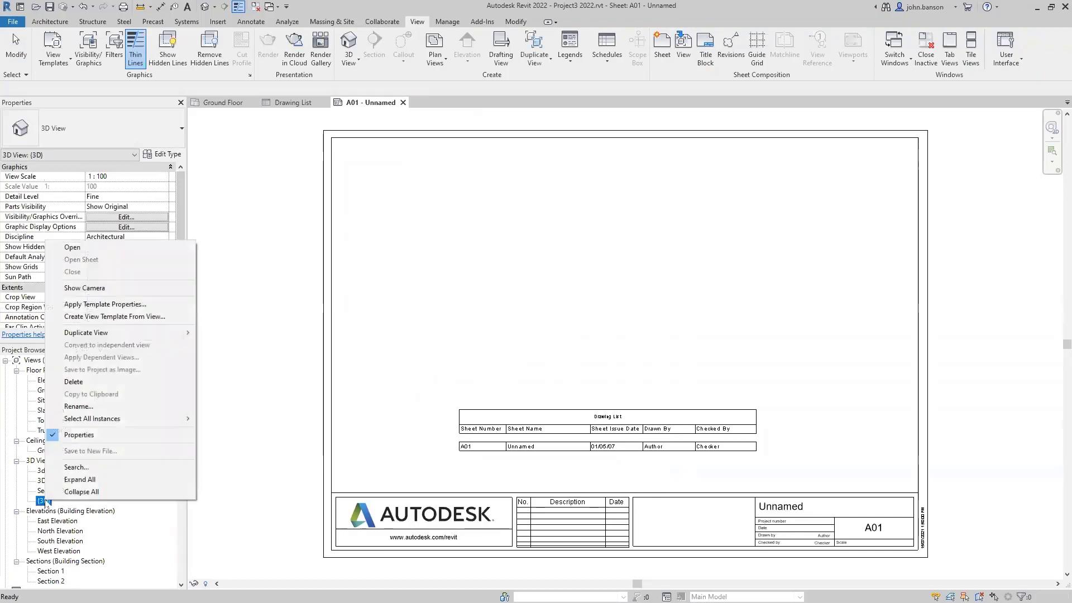
{"action": "mouse_move", "coordinate": [155, 333]}
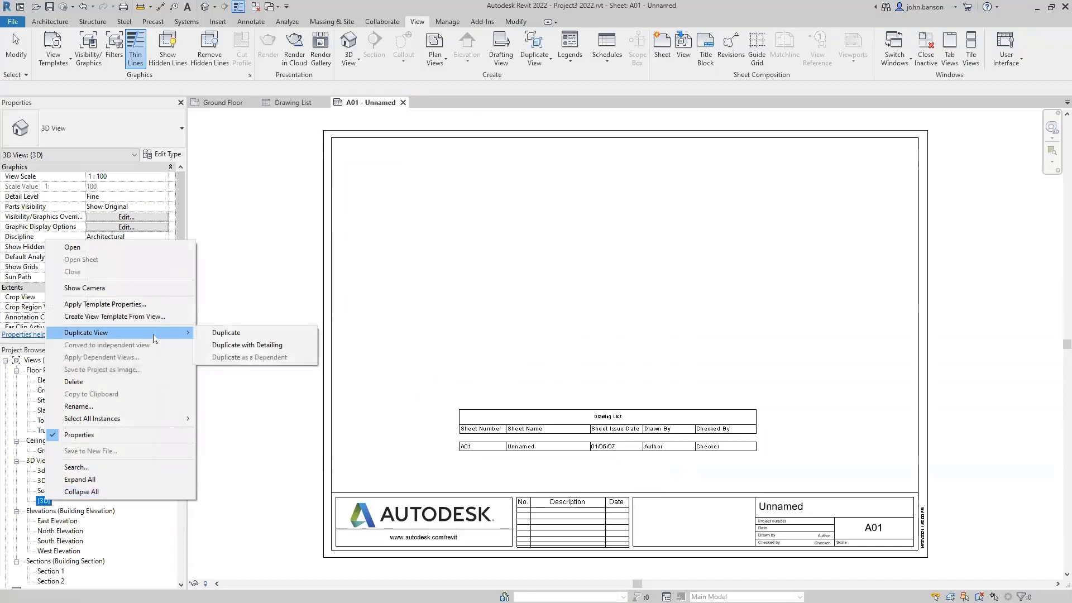
{"action": "left_click", "coordinate": [226, 334]}
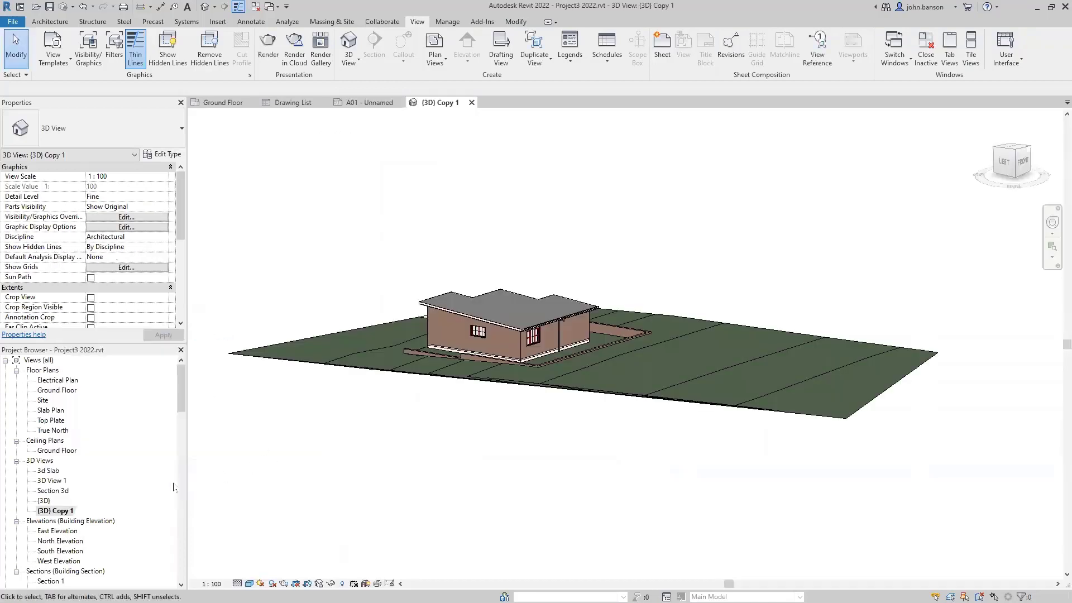
- Rename the duplicated view to 'Title 3d' and return to sheet A01
{"action": "left_click", "coordinate": [59, 512]}
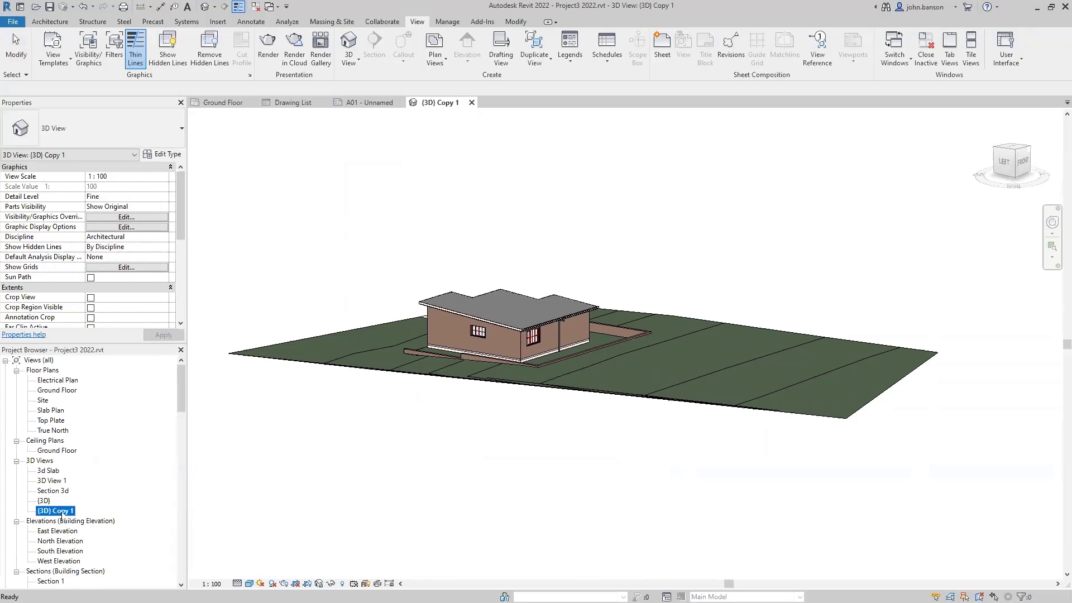
{"action": "left_click", "coordinate": [62, 511]}
{"action": "type", "text": "Title 3d"}
{"action": "key", "text": "Return"}
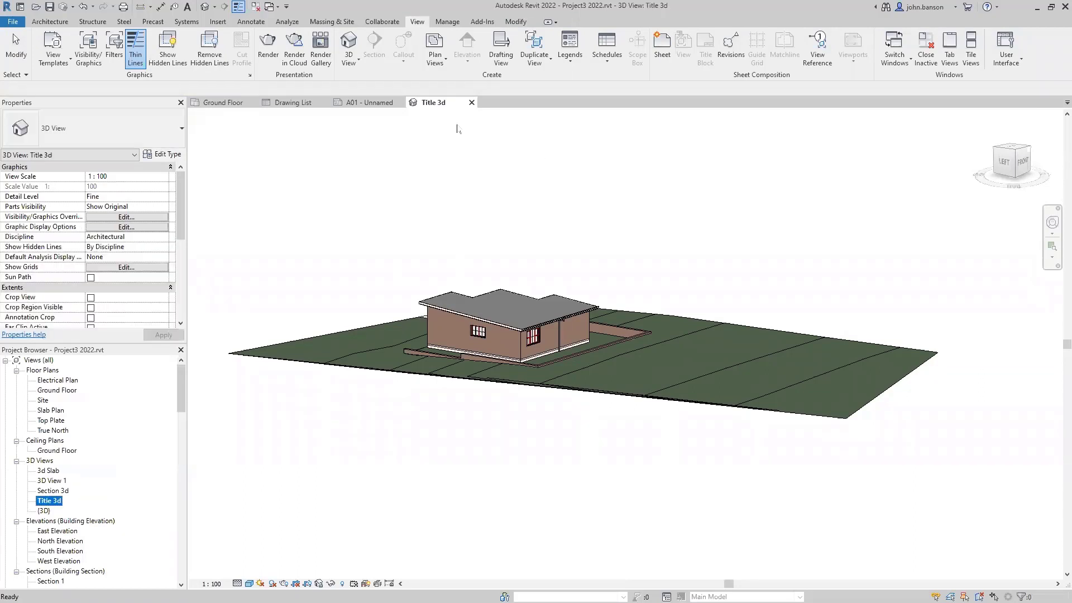
{"action": "left_click", "coordinate": [471, 103]}
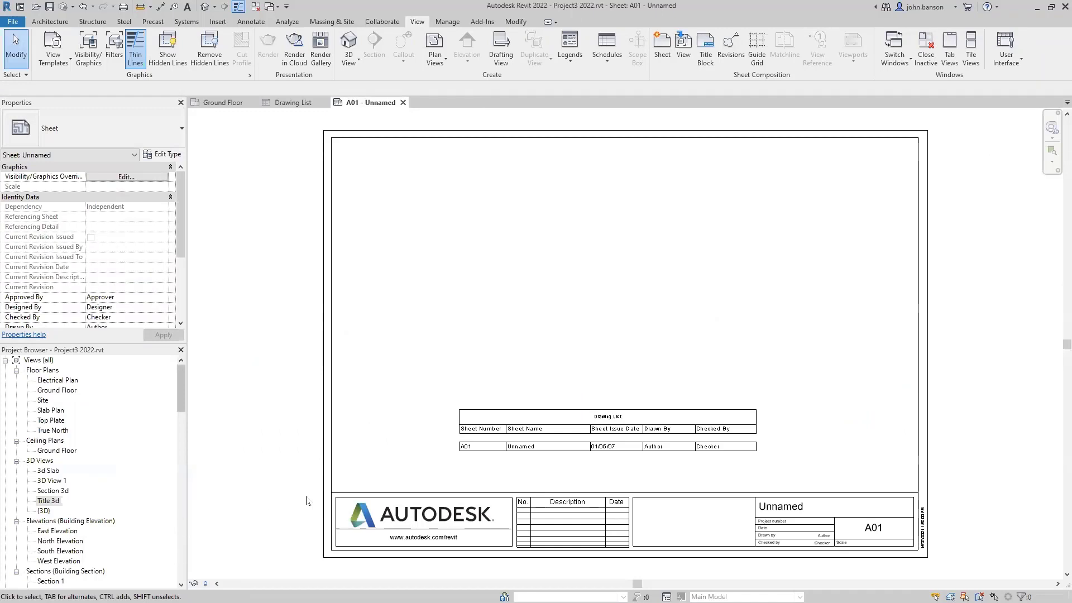
- Place the Title 3d view onto sheet A01
{"action": "left_click", "coordinate": [57, 500]}
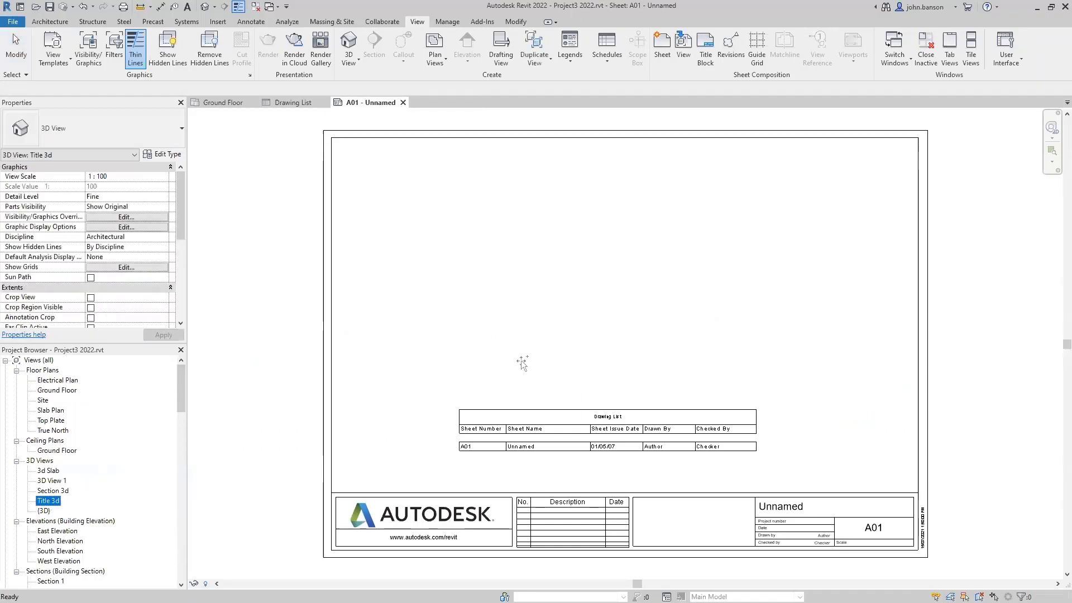
{"action": "left_click", "coordinate": [670, 297]}
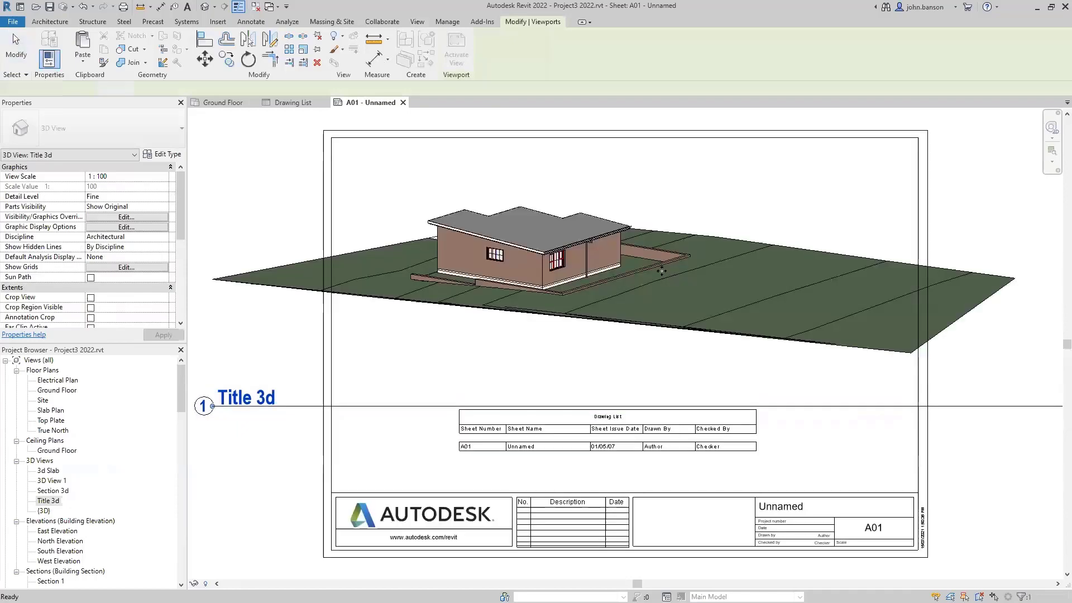
{"action": "scroll", "coordinate": [667, 293], "scroll_direction": "down", "scroll_amount": 1}
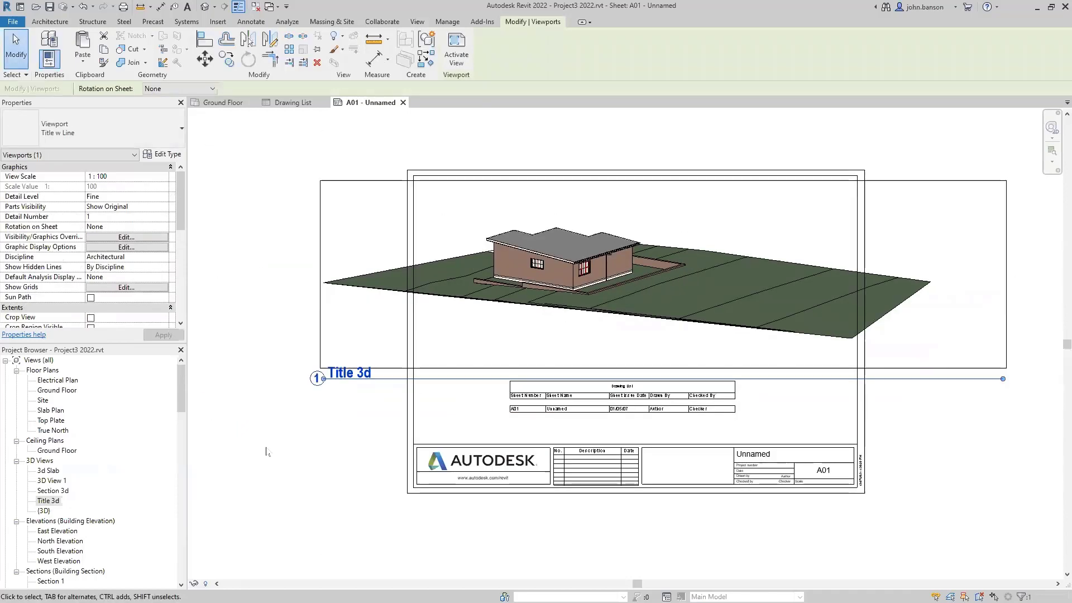
{"action": "key", "text": "Escape"}
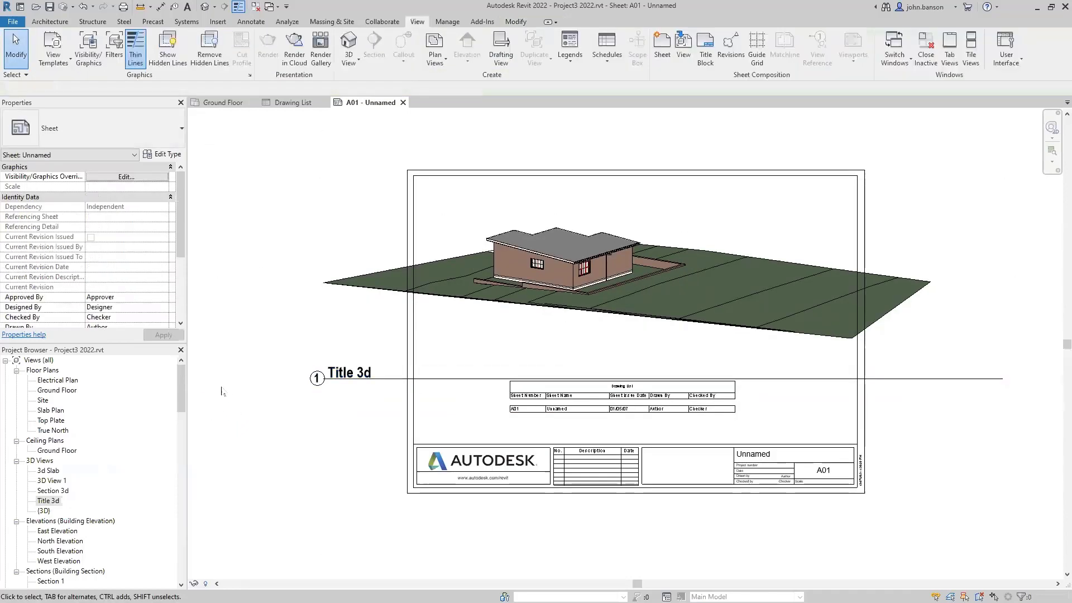
- In Title 3d, enable a visible crop and pull all four crop edges tight around the house
{"action": "double_click", "coordinate": [50, 501]}
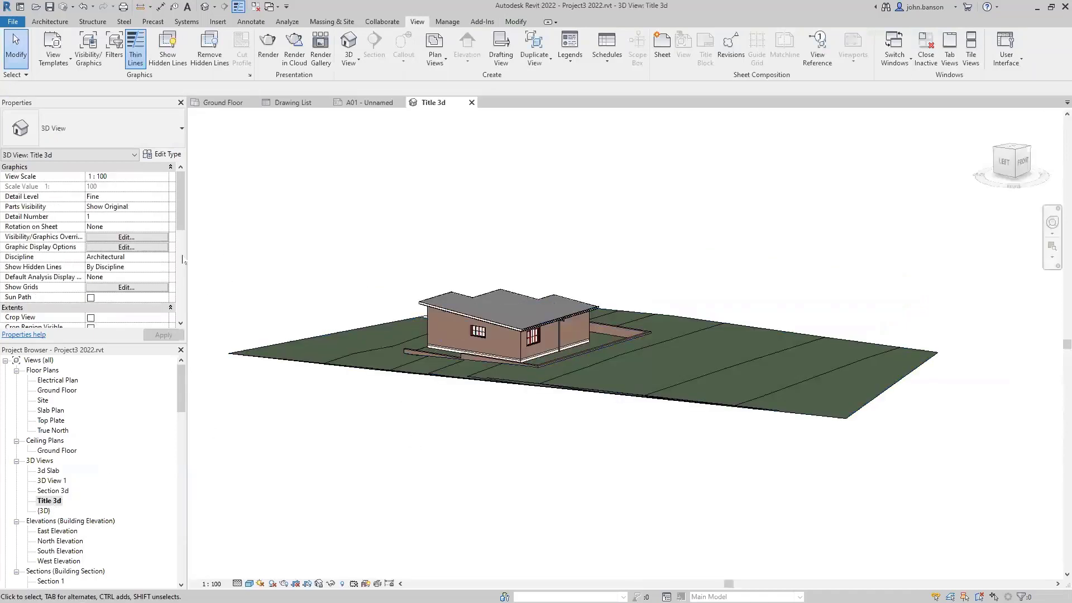
{"action": "left_click", "coordinate": [91, 318]}
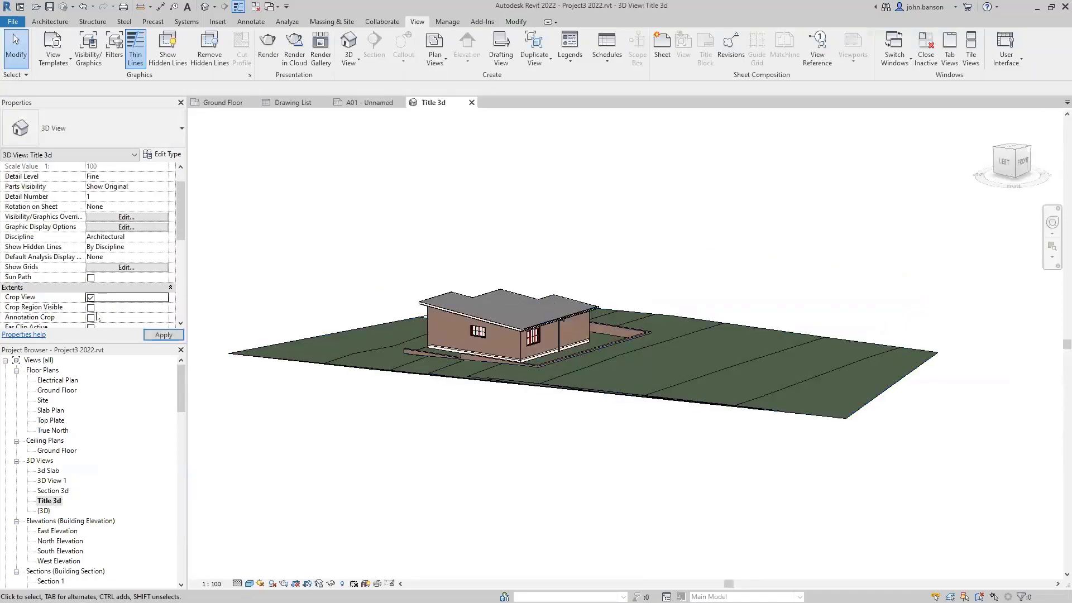
{"action": "left_click", "coordinate": [91, 307]}
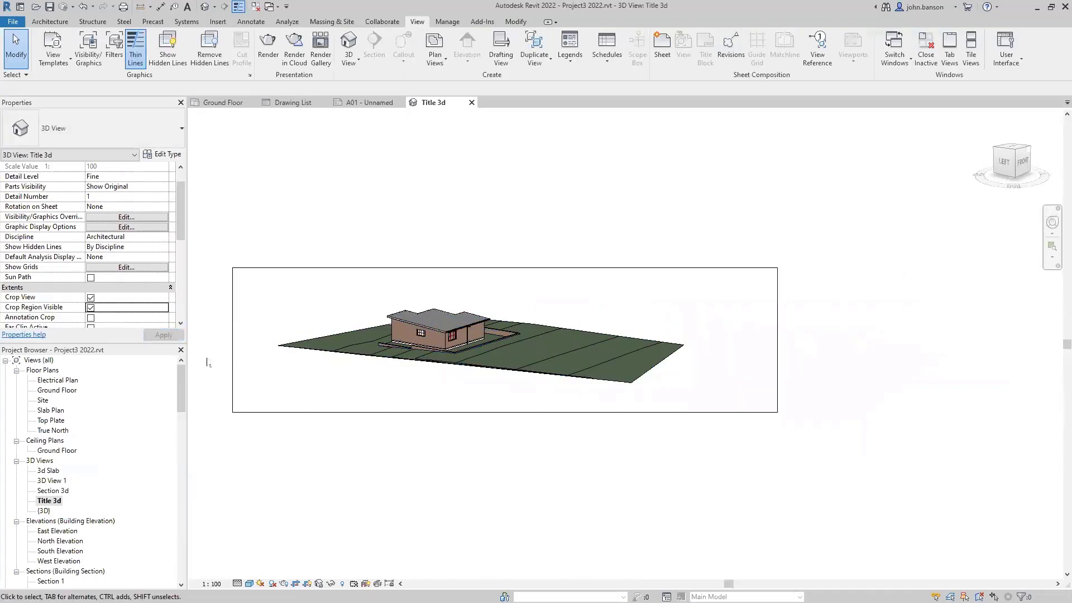
{"action": "left_click", "coordinate": [233, 366]}
{"action": "left_click_drag", "start_coordinate": [232, 340], "coordinate": [335, 340]}
{"action": "left_click_drag", "start_coordinate": [777, 340], "coordinate": [551, 340]}
{"action": "left_click_drag", "start_coordinate": [443, 412], "coordinate": [443, 369]}
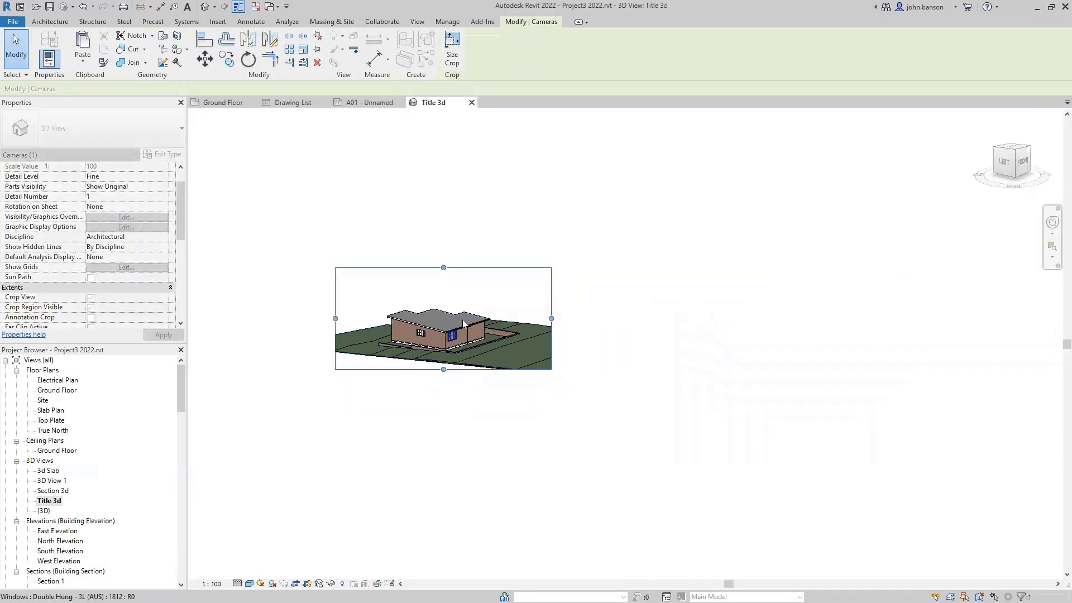
{"action": "left_click_drag", "start_coordinate": [443, 268], "coordinate": [444, 294]}
{"action": "left_click", "coordinate": [467, 242]}
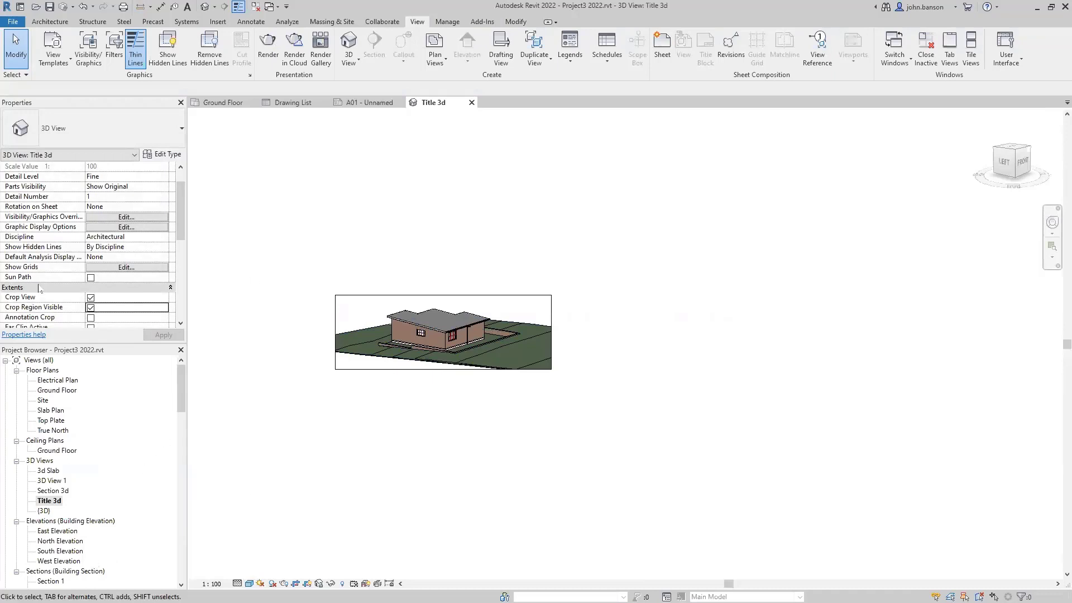
- Turn off the crop region boundary and go back to sheet A01
{"action": "left_click", "coordinate": [91, 308]}
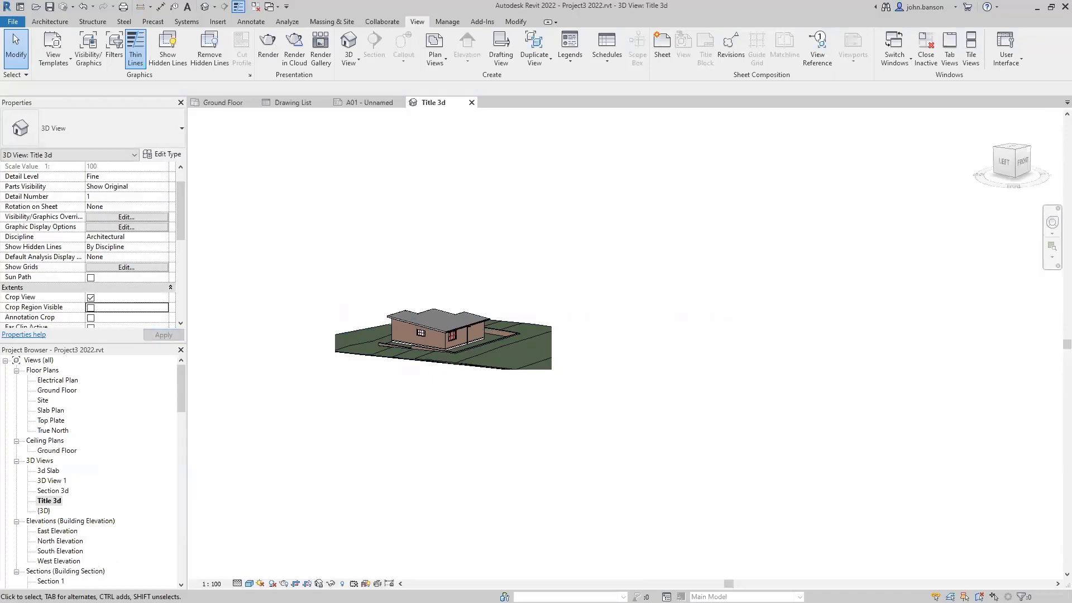
{"action": "scroll", "coordinate": [119, 542], "scroll_direction": "down", "scroll_amount": 2}
{"action": "scroll", "coordinate": [50, 465], "scroll_direction": "down", "scroll_amount": 2}
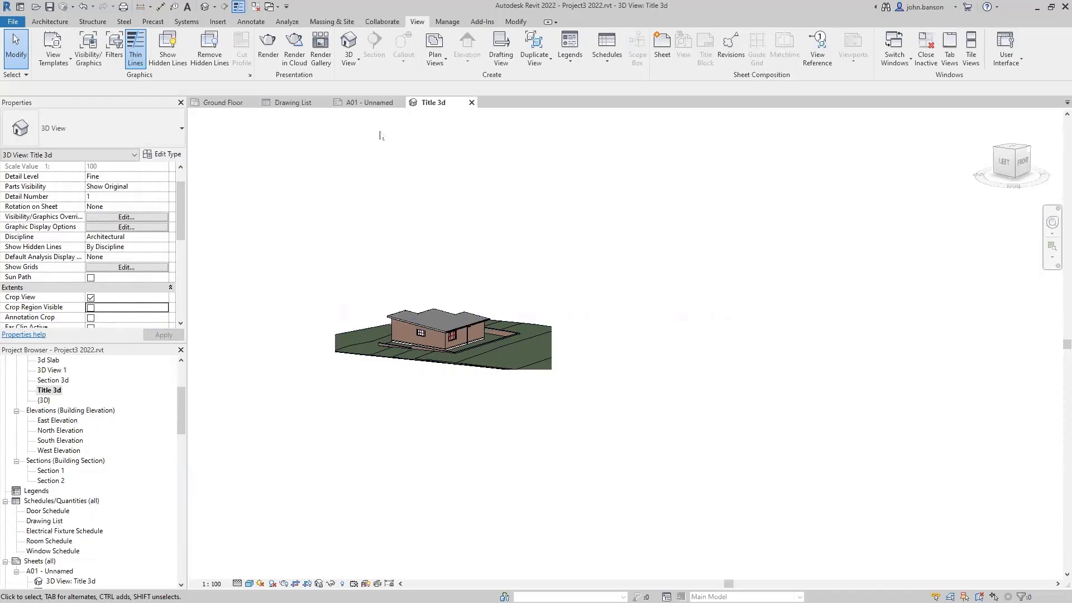
{"action": "left_click", "coordinate": [365, 102]}
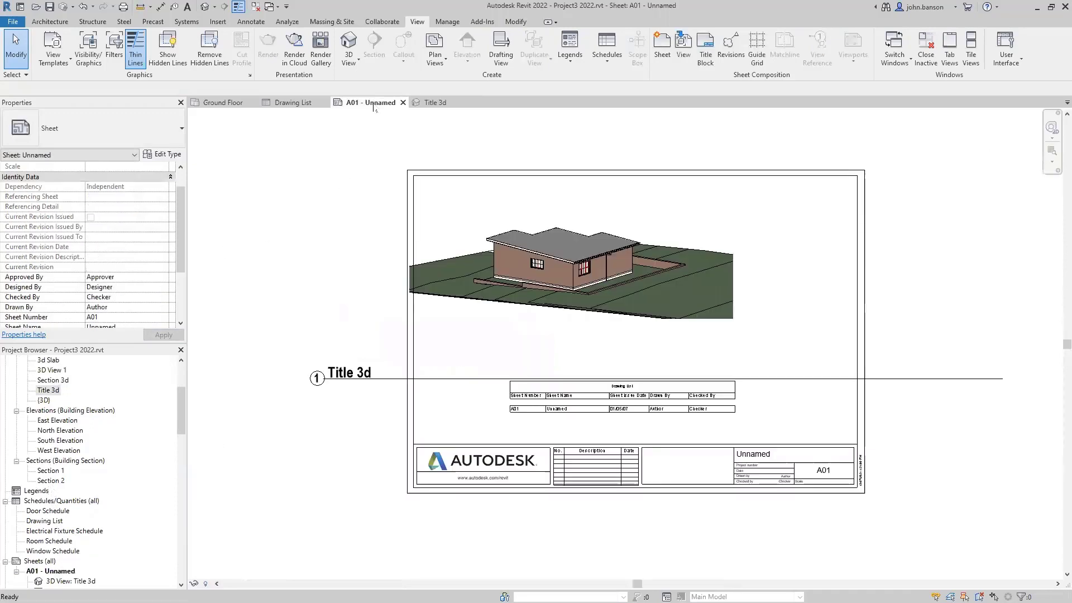
- Shorten the Title 3d title line, move its label onto the sheet, and nudge the viewport right
{"action": "left_click", "coordinate": [423, 334]}
{"action": "scroll", "coordinate": [590, 311], "scroll_direction": "down", "scroll_amount": 2}
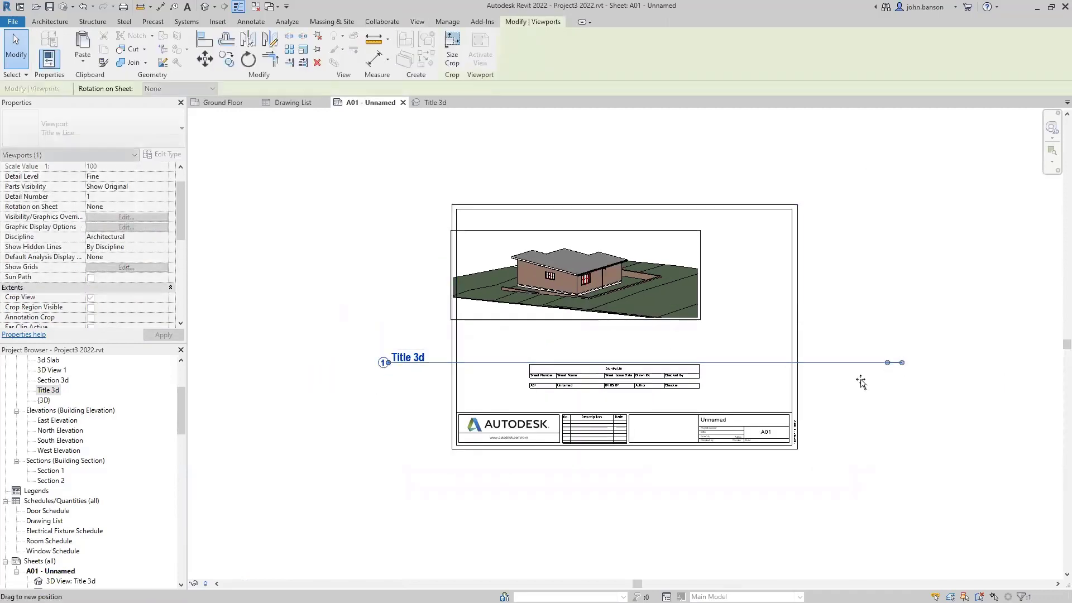
{"action": "left_click_drag", "start_coordinate": [861, 381], "coordinate": [464, 394]}
{"action": "left_click", "coordinate": [424, 390]}
{"action": "left_click_drag", "start_coordinate": [412, 361], "coordinate": [559, 339]}
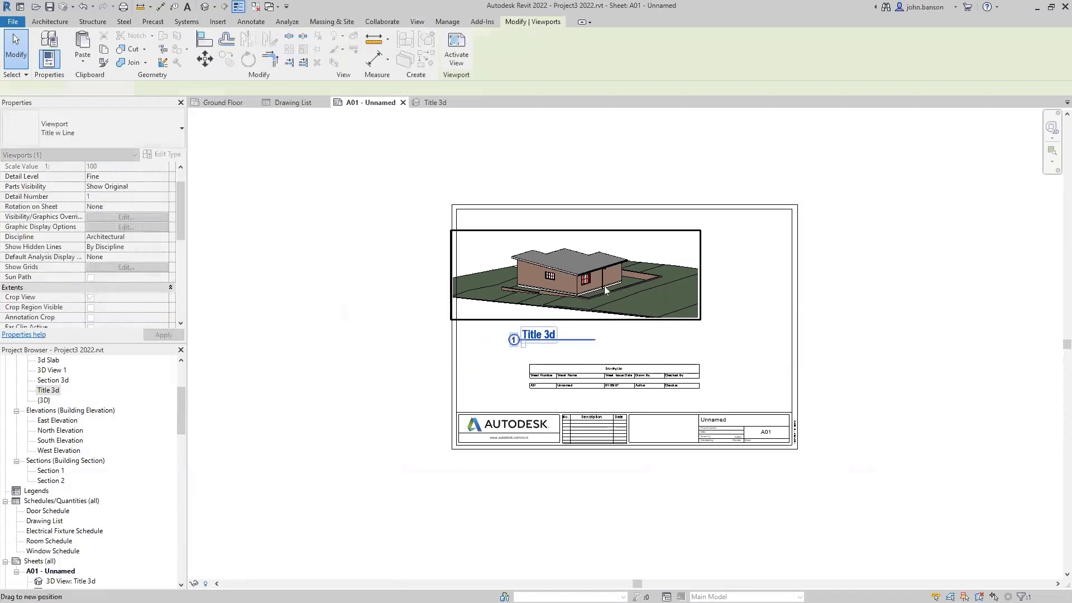
{"action": "left_click_drag", "start_coordinate": [604, 286], "coordinate": [653, 286]}
{"action": "left_click", "coordinate": [398, 321]}
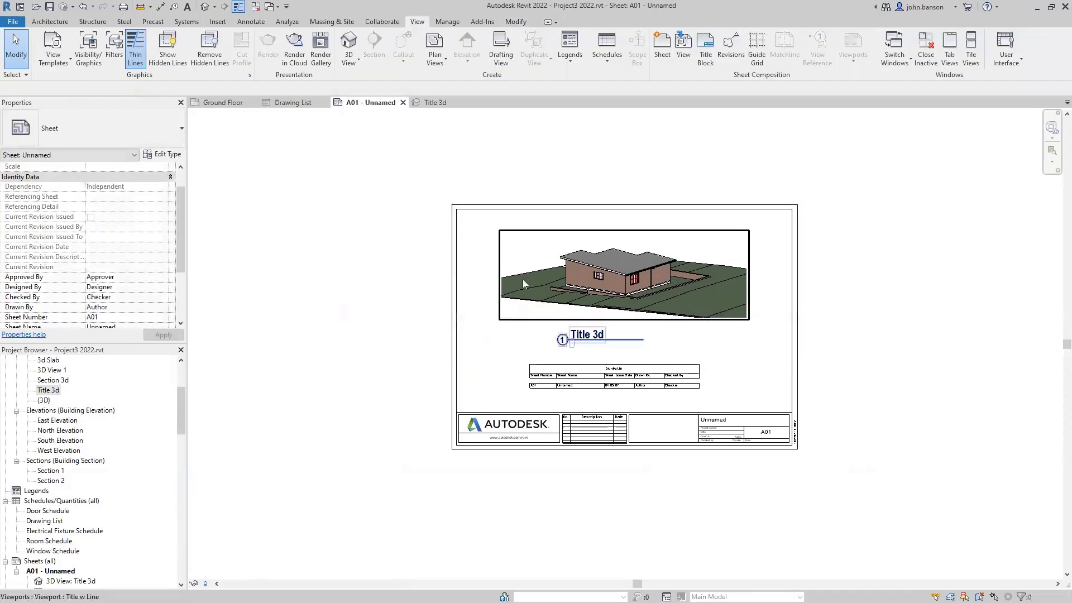
{"action": "middle_click_drag", "start_coordinate": [523, 279], "coordinate": [486, 289]}
{"action": "scroll", "coordinate": [331, 327], "scroll_direction": "down", "scroll_amount": 1}
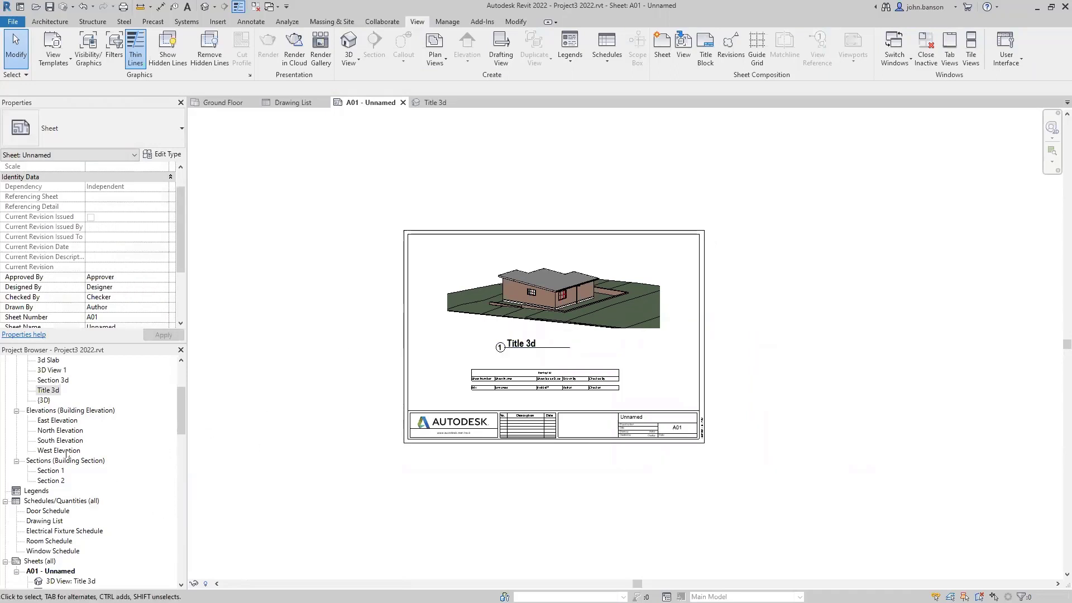
- Orbit Title 3d to the rear of the house and adjust the crop edges to frame it
{"action": "left_click", "coordinate": [53, 391]}
{"action": "double_click", "coordinate": [50, 391]}
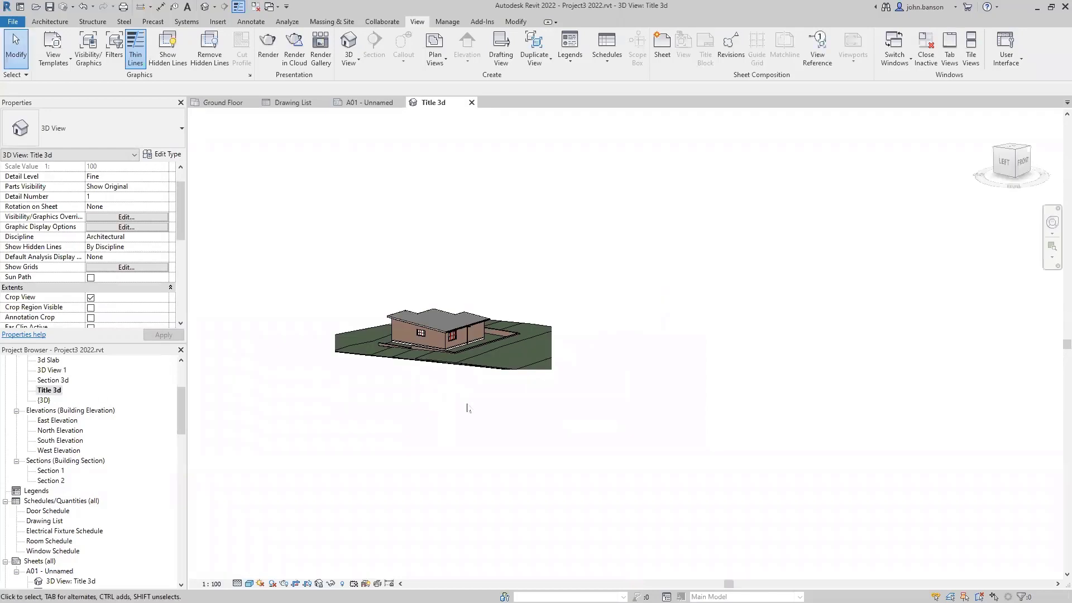
{"action": "middle_click_drag", "start_coordinate": [449, 348], "coordinate": [471, 346], "text": "shift"}
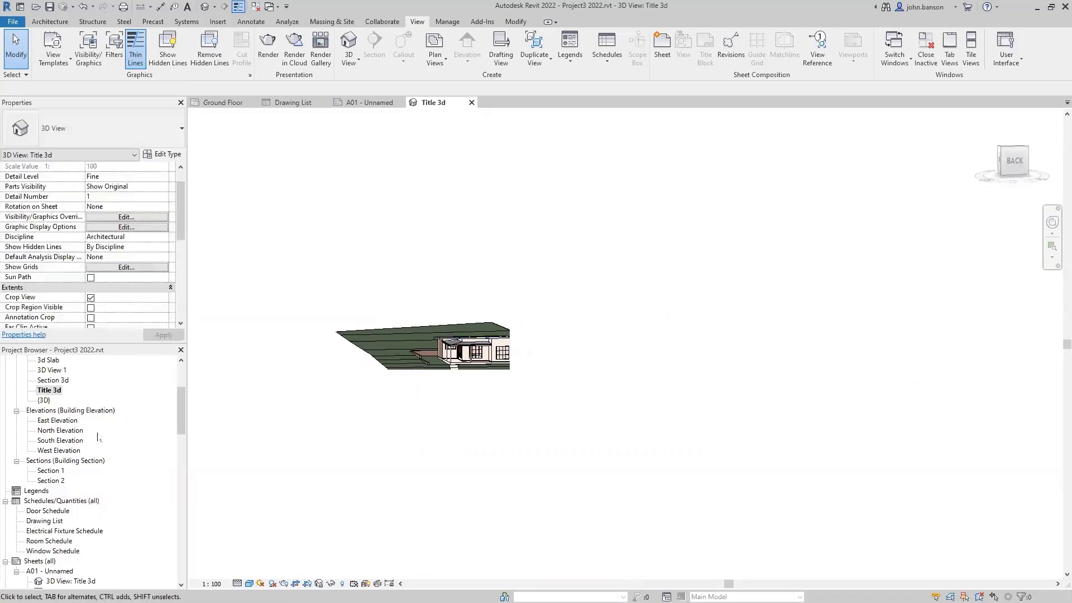
{"action": "left_click", "coordinate": [91, 310]}
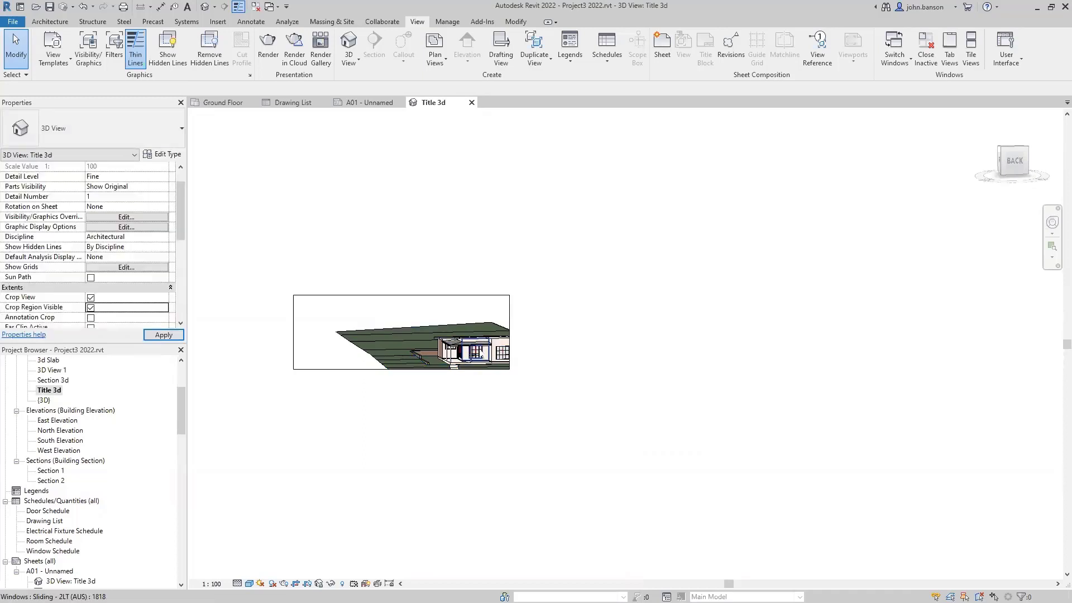
{"action": "left_click", "coordinate": [509, 343]}
{"action": "left_click_drag", "start_coordinate": [510, 333], "coordinate": [549, 333]}
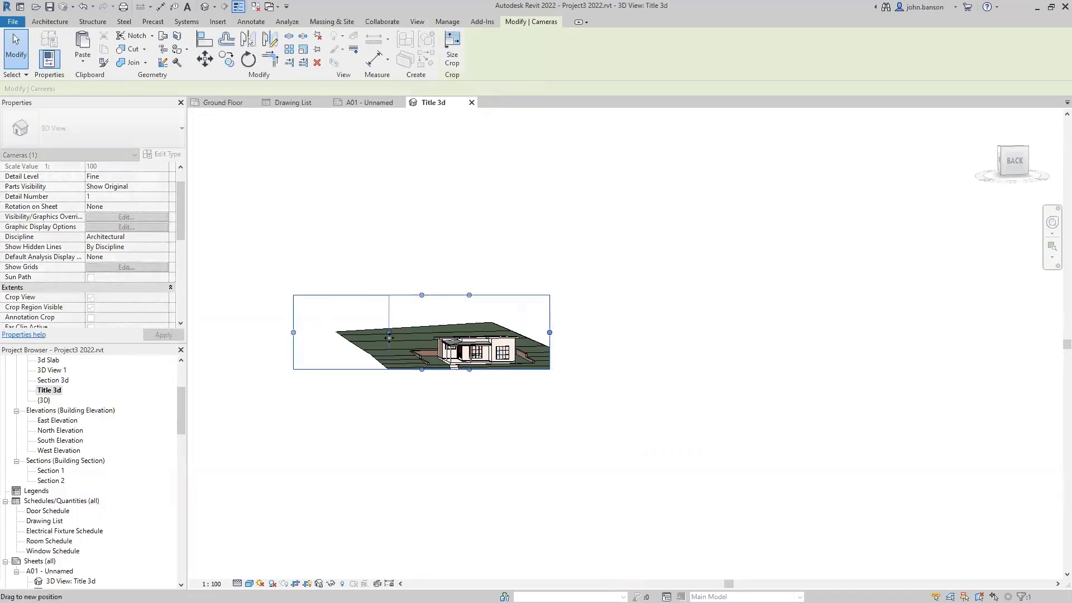
{"action": "left_click_drag", "start_coordinate": [298, 331], "coordinate": [388, 332]}
{"action": "left_click", "coordinate": [373, 416]}
- Back on sheet A01, reposition the Title 3d viewport and move its title right
{"action": "left_click", "coordinate": [366, 102]}
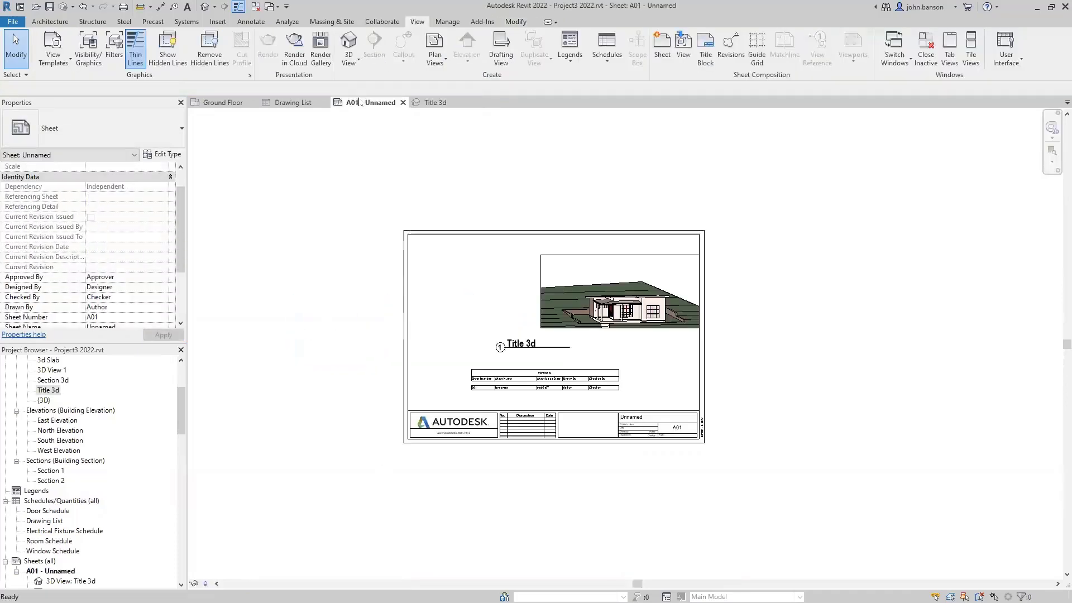
{"action": "left_click", "coordinate": [569, 307]}
{"action": "left_click_drag", "start_coordinate": [570, 307], "coordinate": [570, 307]}
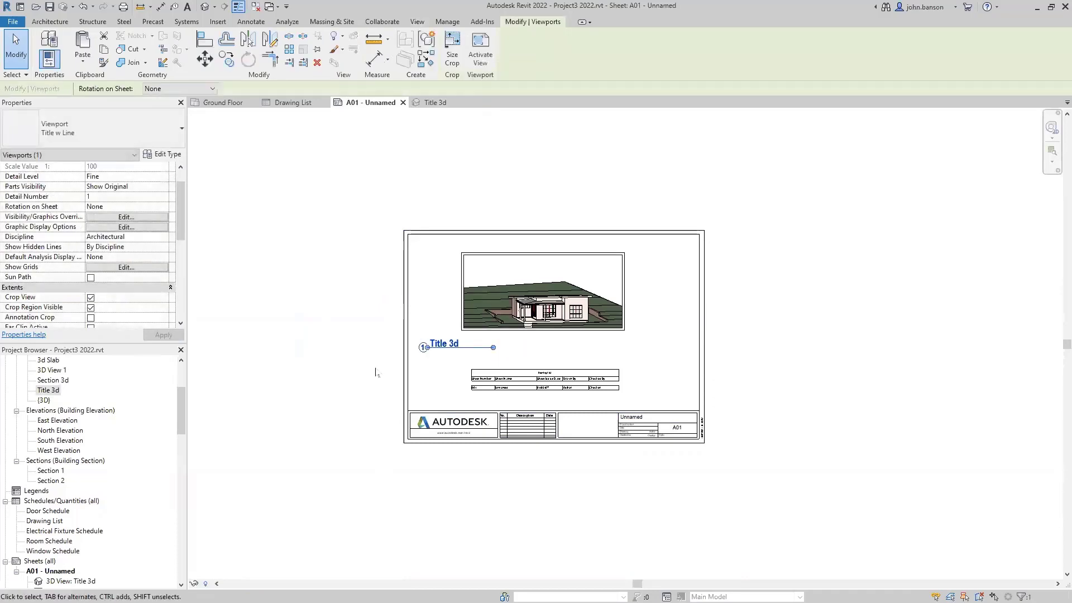
{"action": "left_click", "coordinate": [375, 372]}
{"action": "left_click_drag", "start_coordinate": [434, 348], "coordinate": [493, 348]}
{"action": "left_click", "coordinate": [315, 387]}
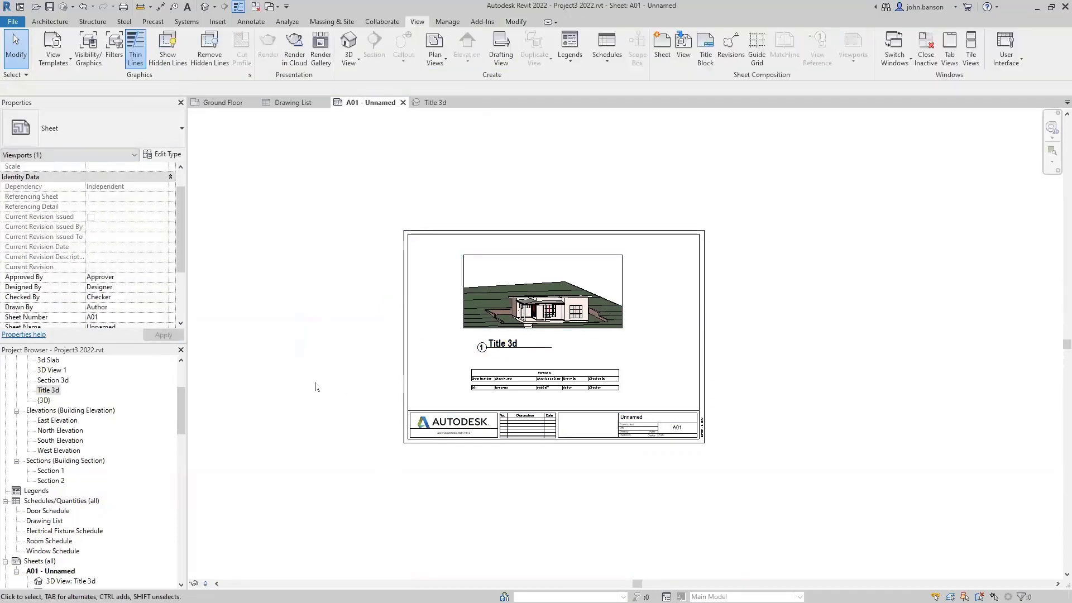
- Create new sheet A03 with the A3 metric (AUS) : Landscape titleblock
{"action": "scroll", "coordinate": [168, 511], "scroll_direction": "down", "scroll_amount": 2}
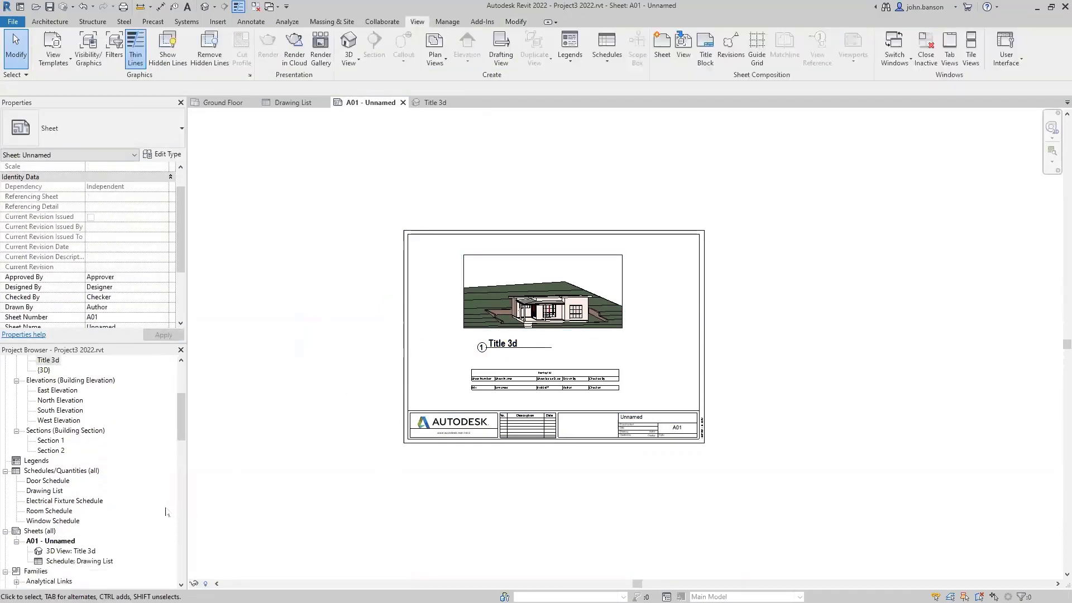
{"action": "scroll", "coordinate": [149, 510], "scroll_direction": "down", "scroll_amount": 1}
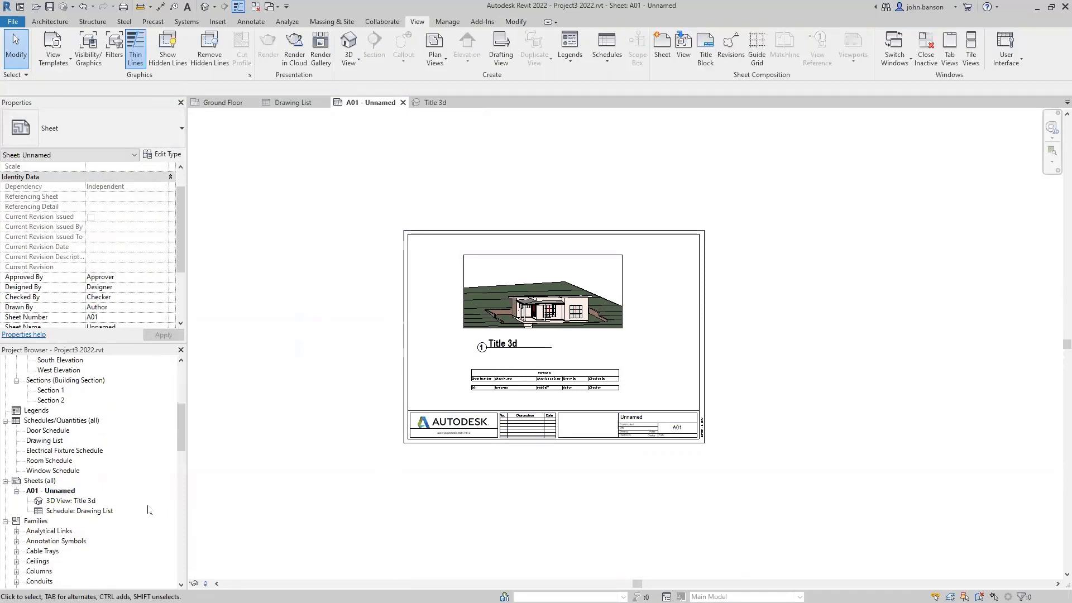
{"action": "right_click", "coordinate": [42, 482]}
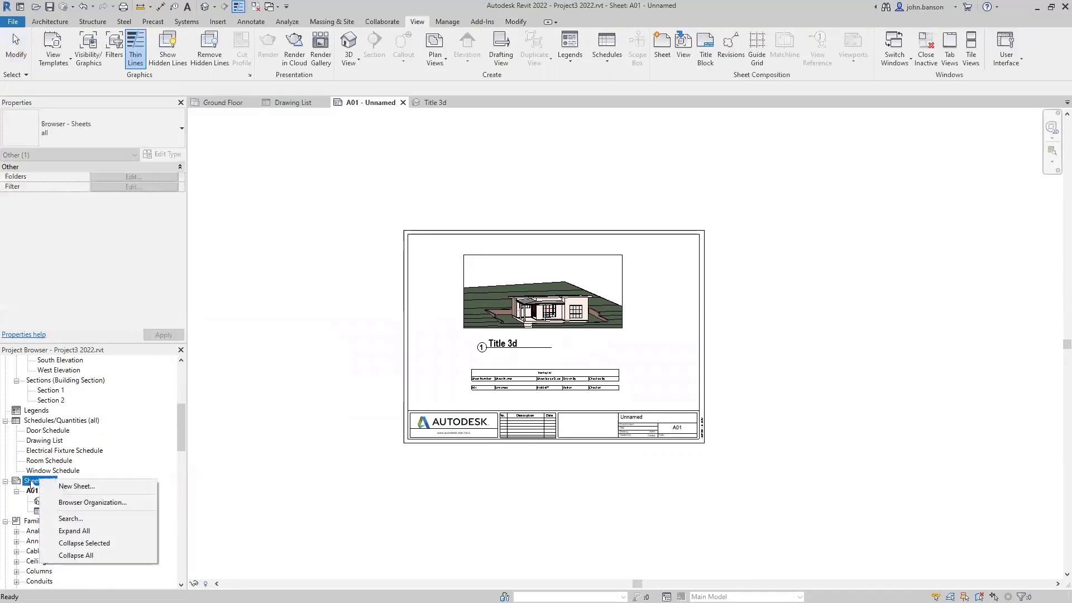
{"action": "left_click", "coordinate": [62, 487]}
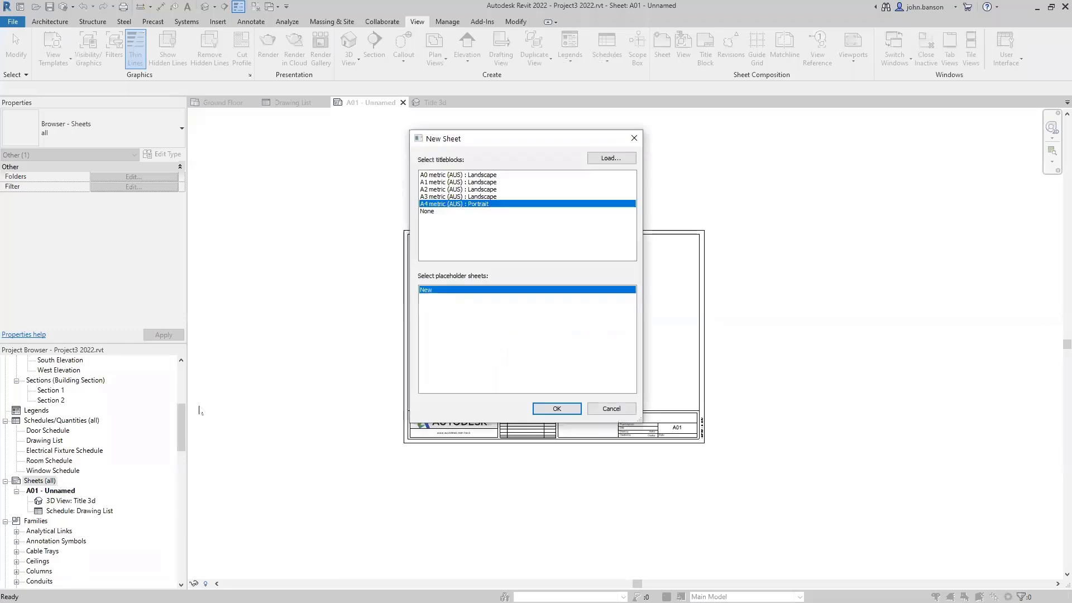
{"action": "left_click", "coordinate": [441, 196]}
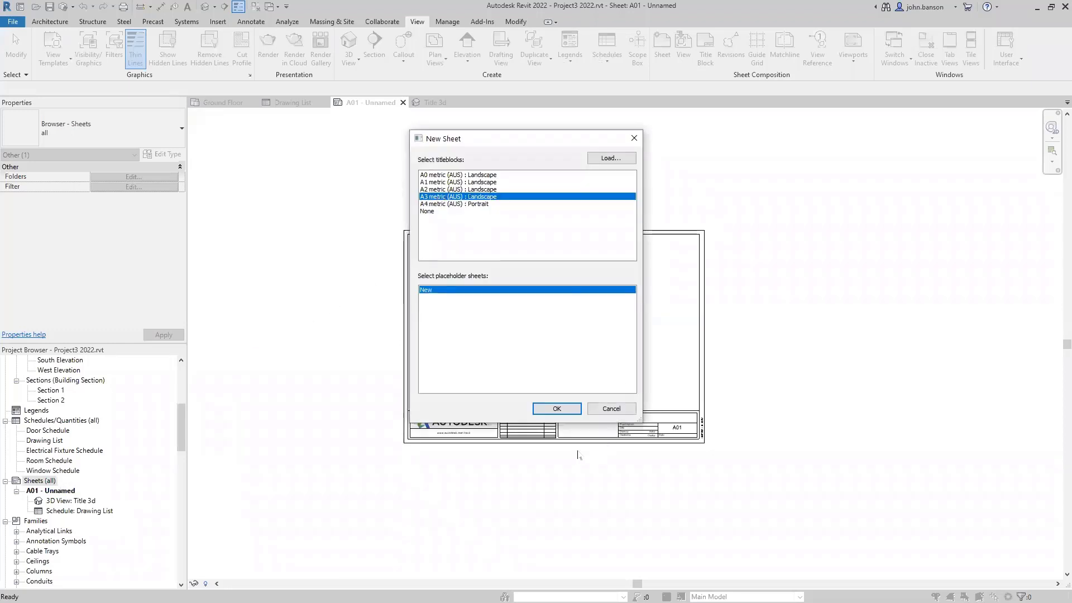
{"action": "left_click", "coordinate": [556, 408]}
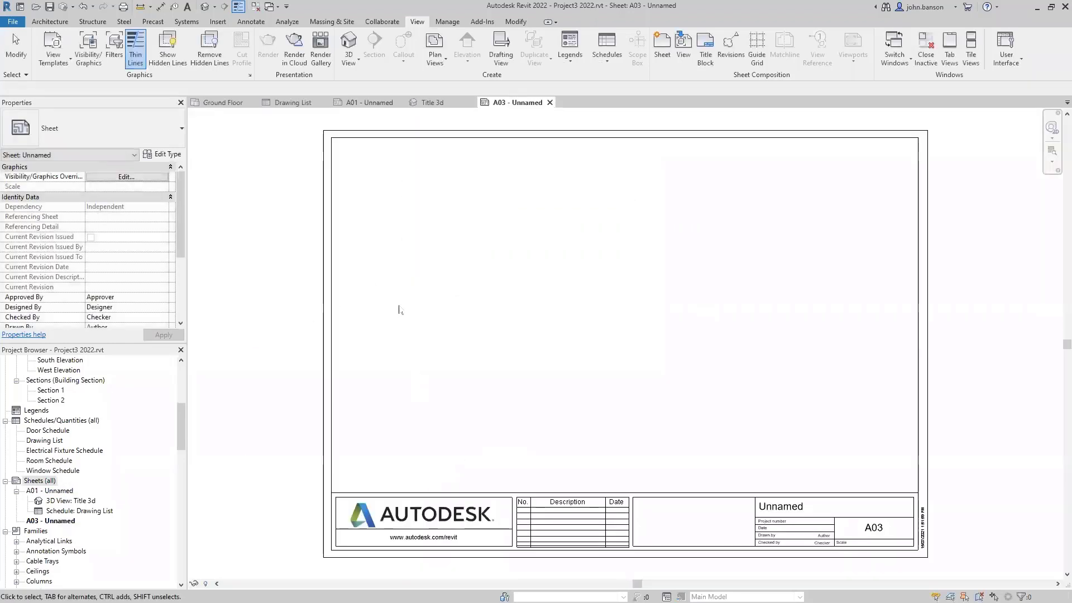
{"action": "left_click", "coordinate": [182, 391]}
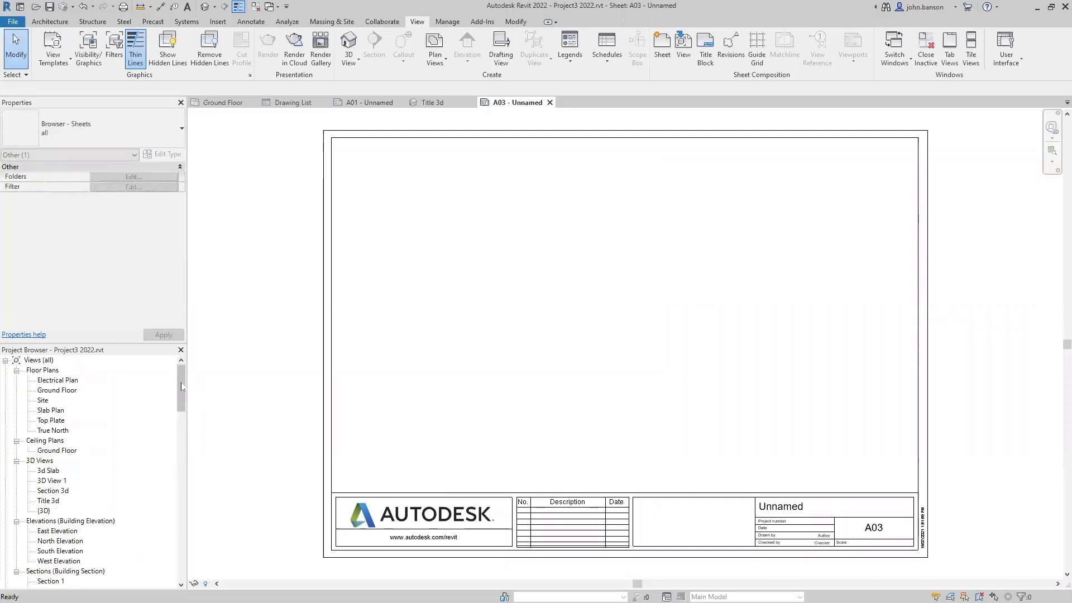
- Place the Ground Floor plan as a viewport on sheet A03
{"action": "left_click", "coordinate": [56, 392]}
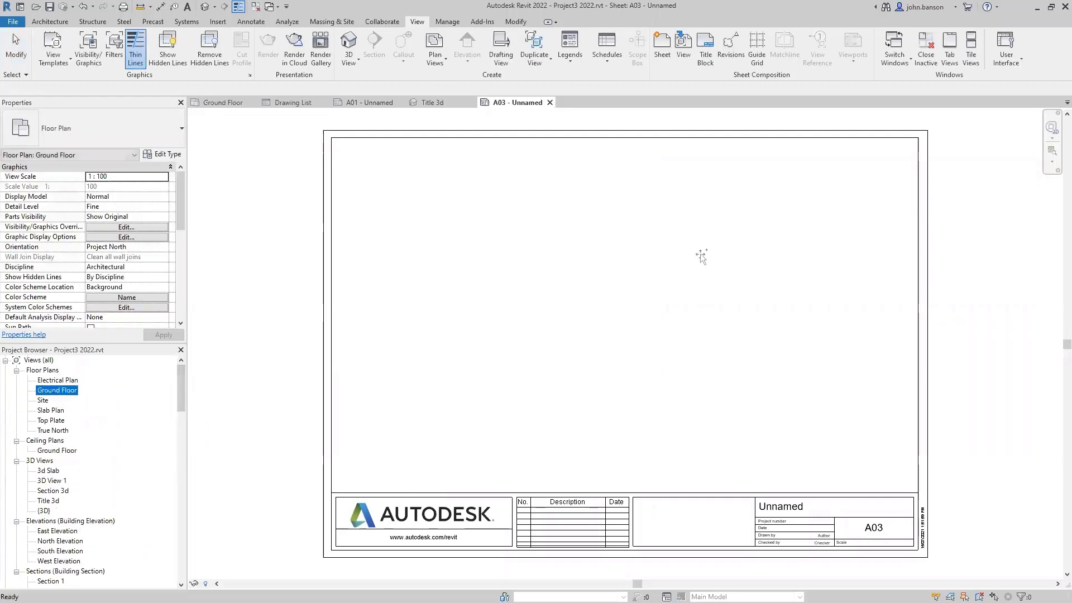
{"action": "left_click_drag", "start_coordinate": [642, 267], "coordinate": [634, 258]}
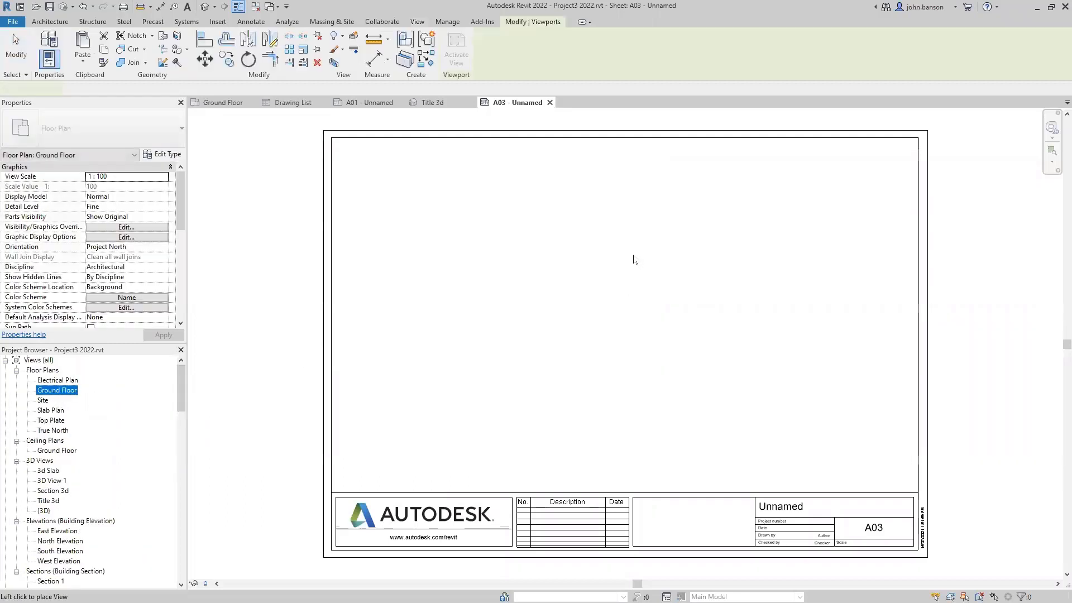
{"action": "left_click", "coordinate": [626, 310]}
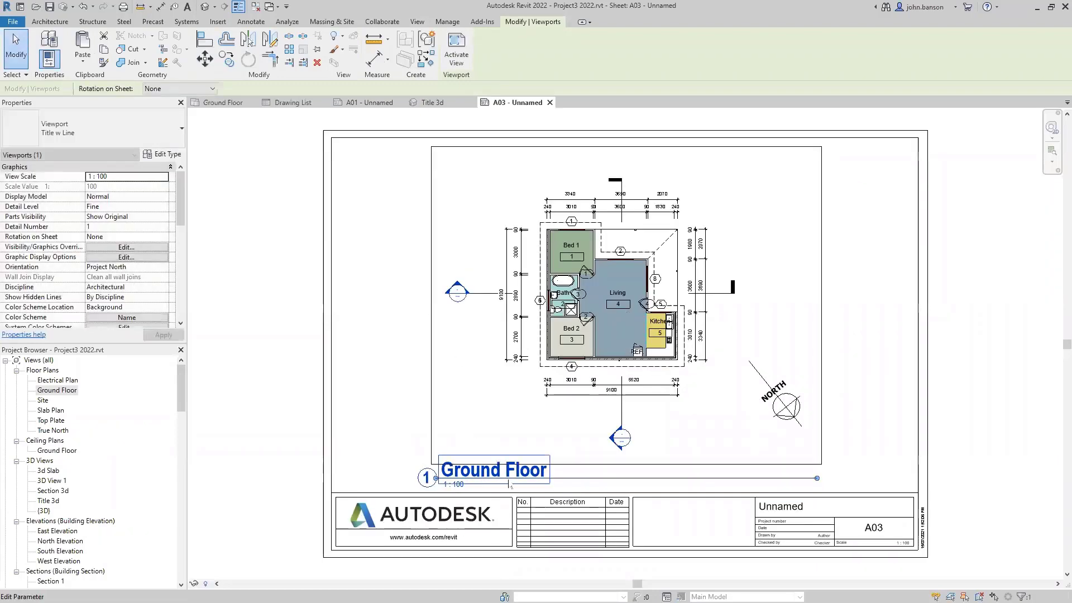
- Shorten the Ground Floor title line, move it under the plan, and raise the viewport
{"action": "left_click_drag", "start_coordinate": [817, 479], "coordinate": [599, 499]}
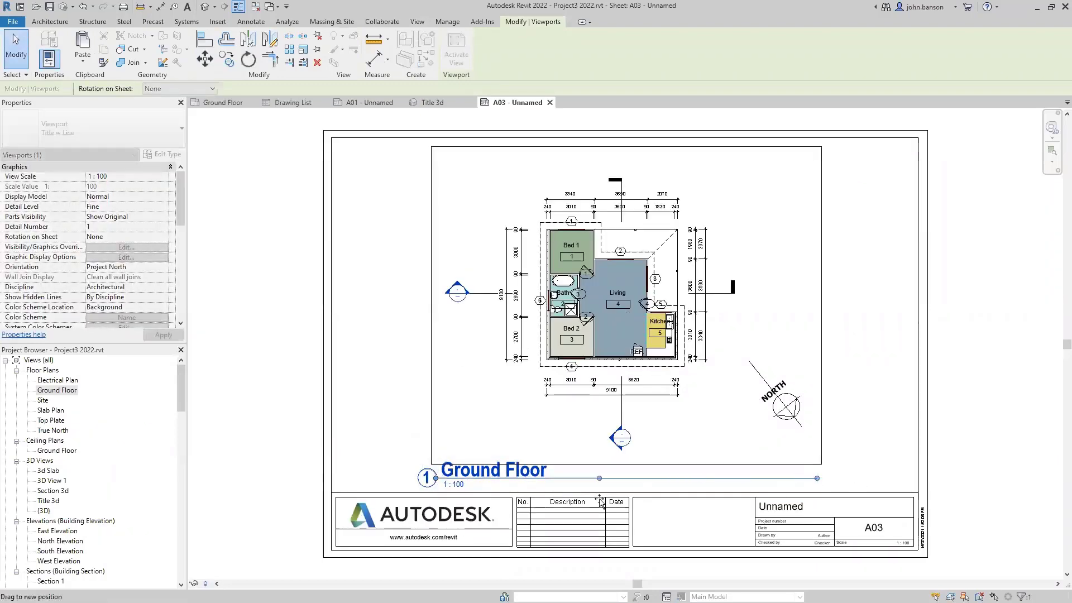
{"action": "left_click", "coordinate": [401, 440]}
{"action": "left_click_drag", "start_coordinate": [476, 481], "coordinate": [575, 486]}
{"action": "left_click", "coordinate": [883, 314]}
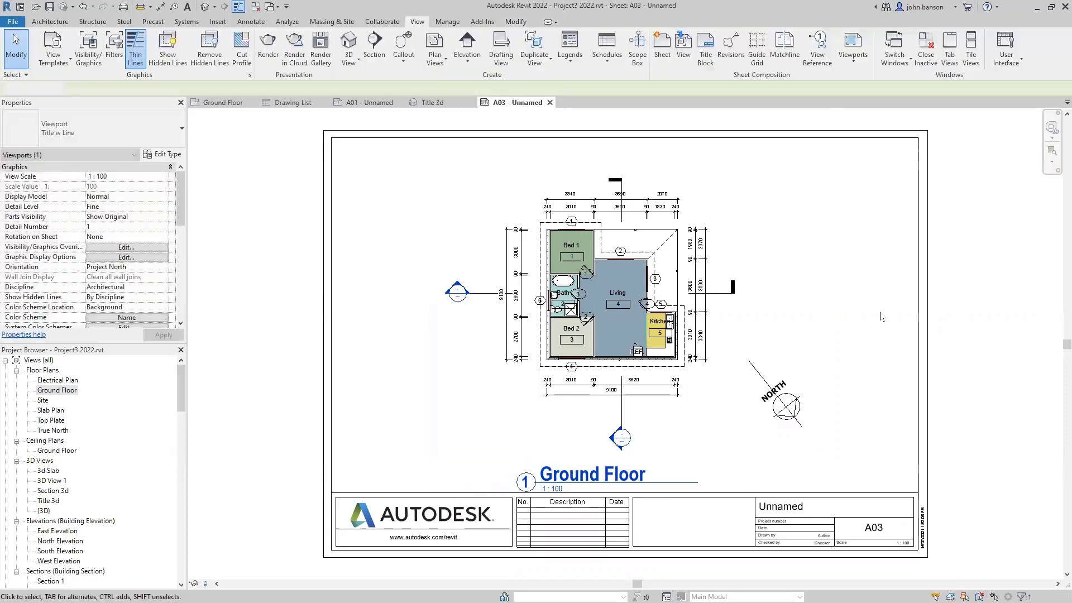
{"action": "left_click_drag", "start_coordinate": [626, 316], "coordinate": [625, 293]}
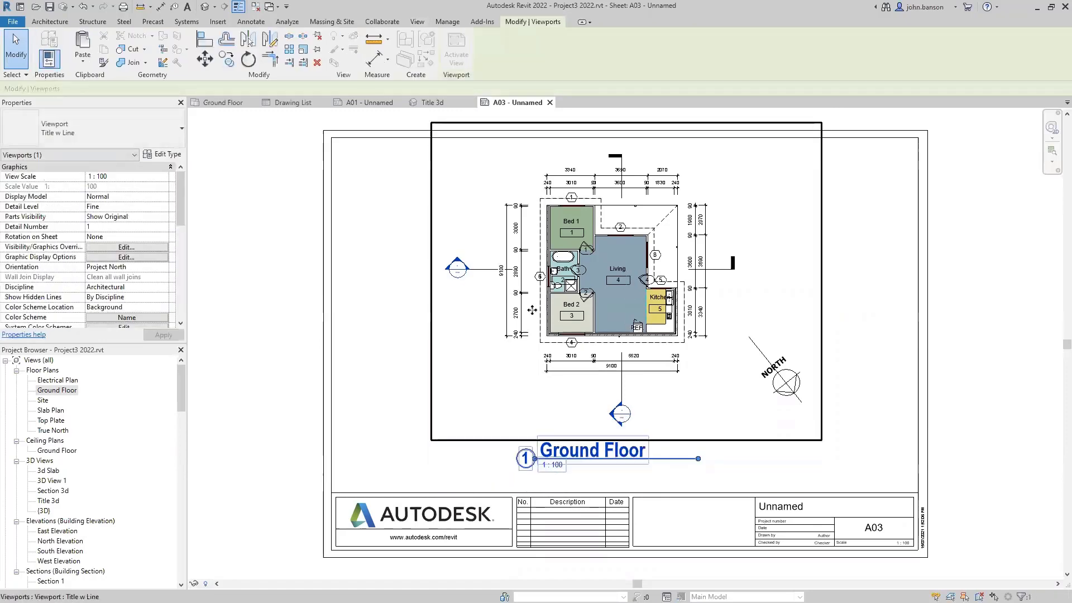
{"action": "left_click", "coordinate": [258, 430]}
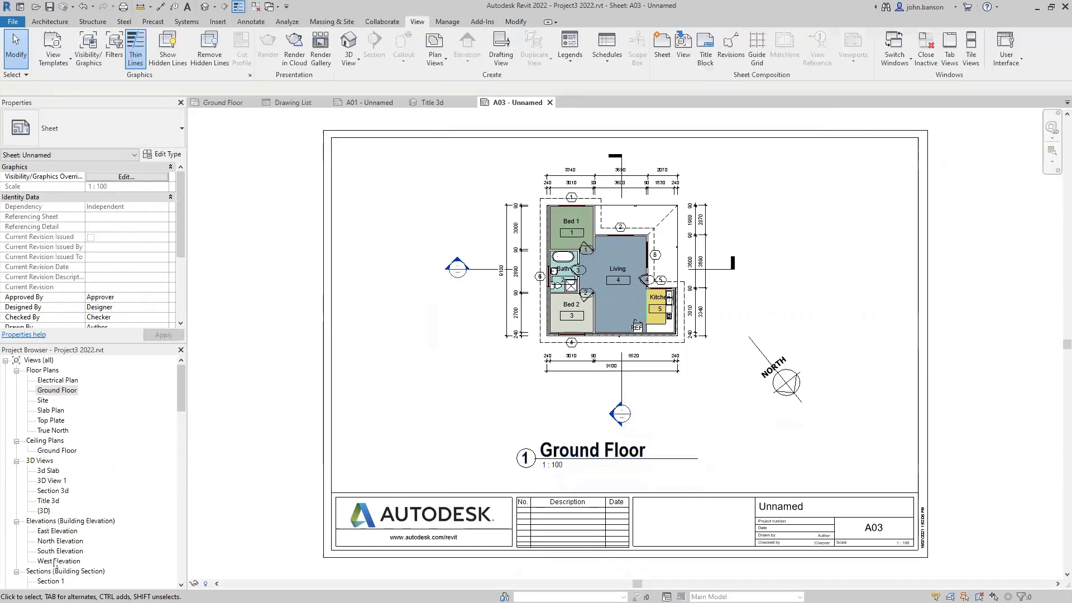
{"action": "scroll", "coordinate": [81, 533], "scroll_direction": "down", "scroll_amount": 2}
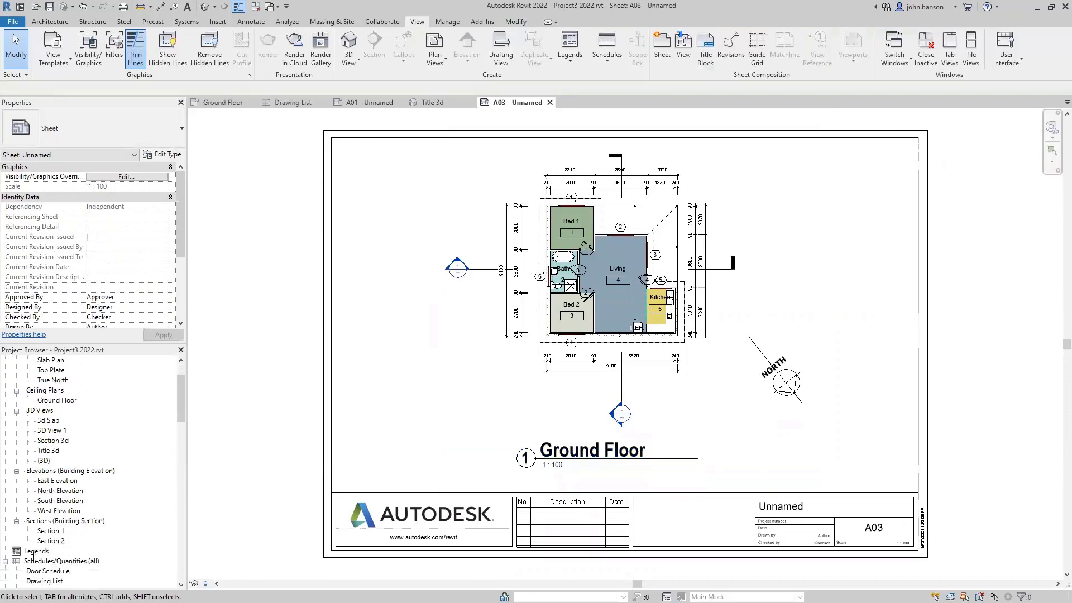
{"action": "scroll", "coordinate": [40, 554], "scroll_direction": "down", "scroll_amount": 4}
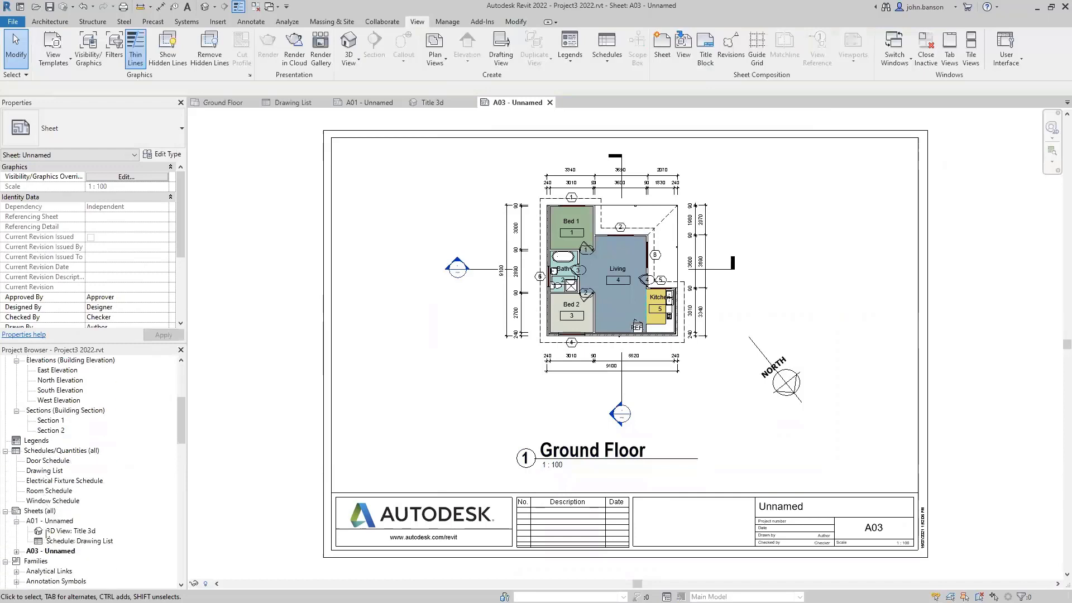
- Create sheets A04 and A05 using the A3 metric (AUS) : Landscape title block
{"action": "right_click", "coordinate": [45, 512]}
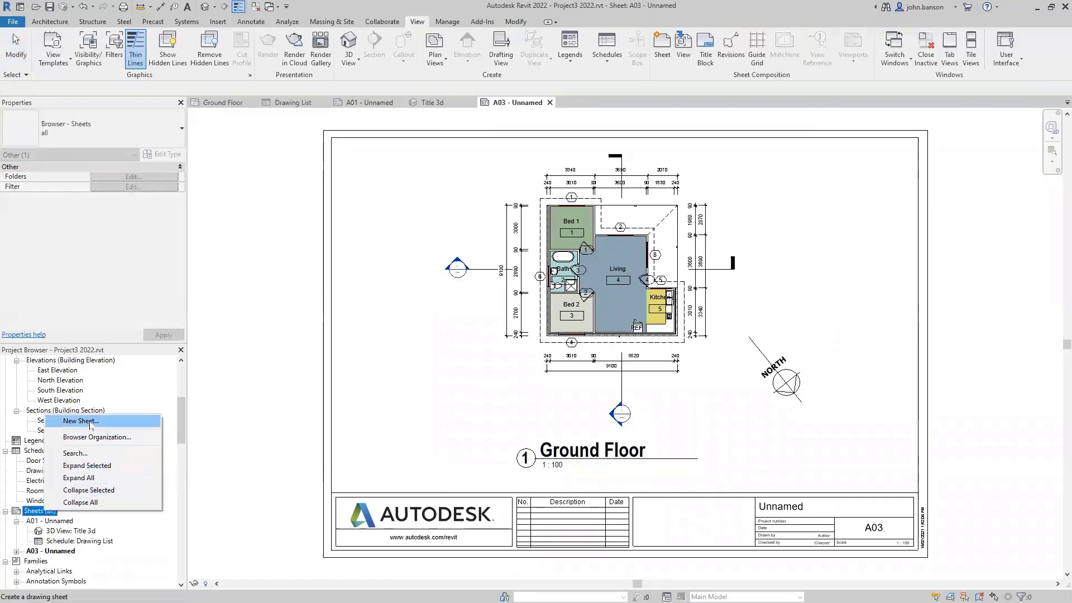
{"action": "left_click", "coordinate": [99, 423]}
{"action": "left_click", "coordinate": [434, 197]}
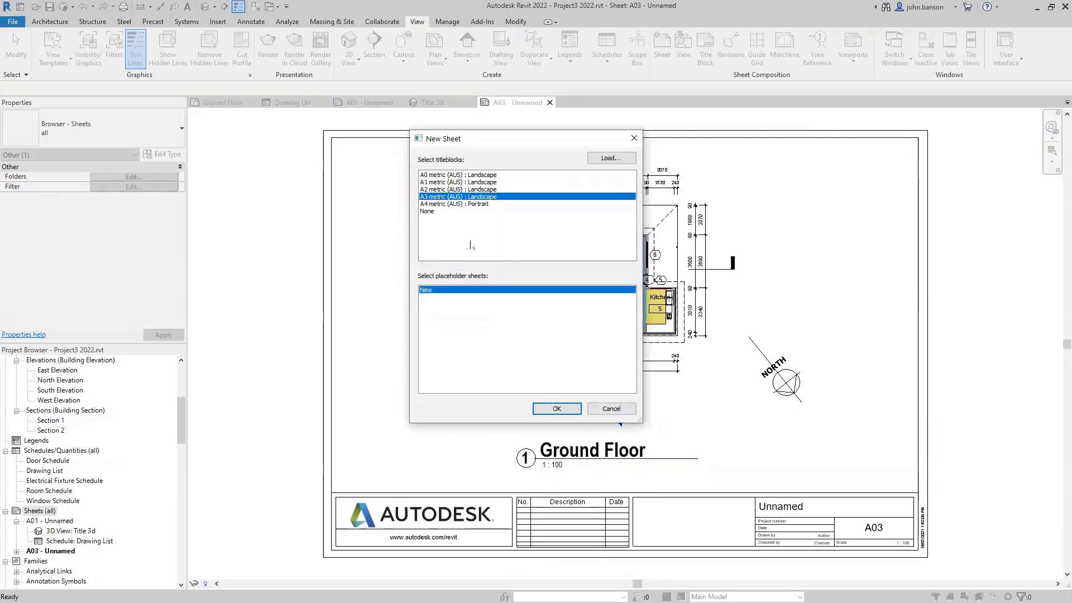
{"action": "left_click", "coordinate": [566, 412]}
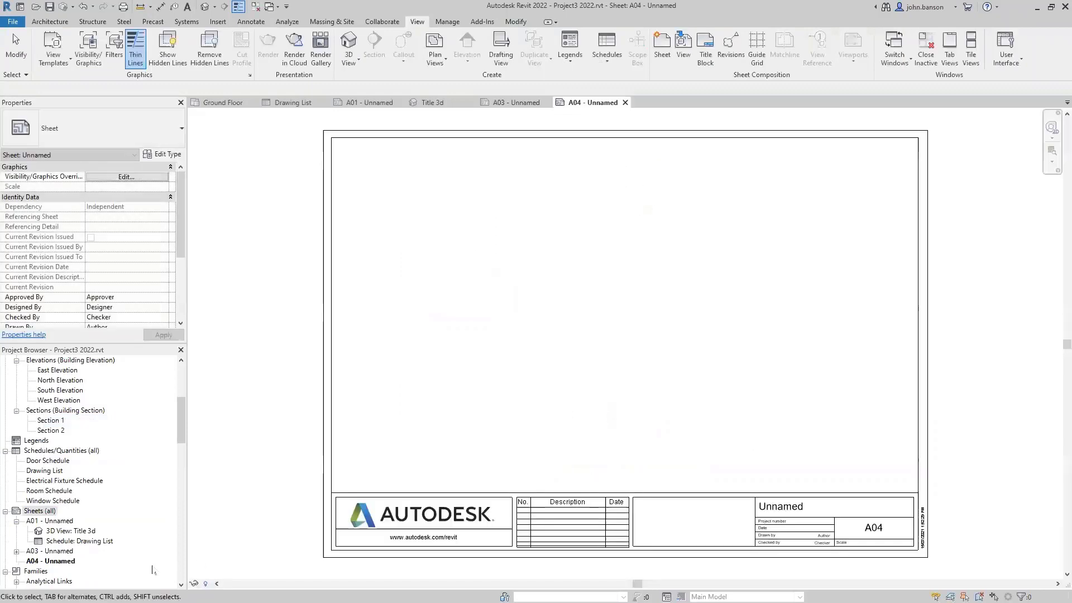
{"action": "right_click", "coordinate": [39, 511]}
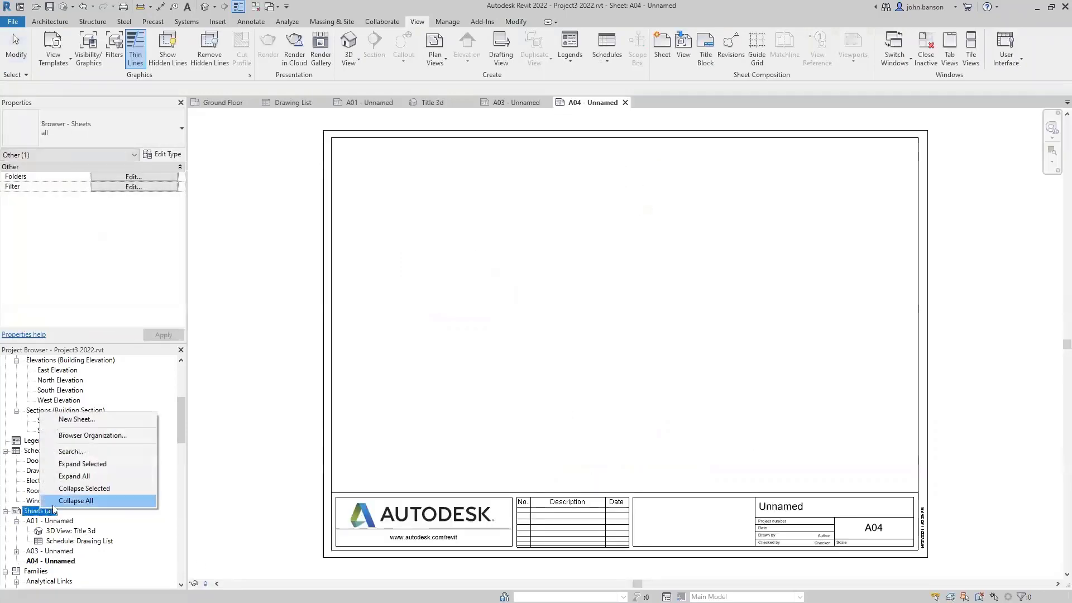
{"action": "left_click", "coordinate": [84, 420]}
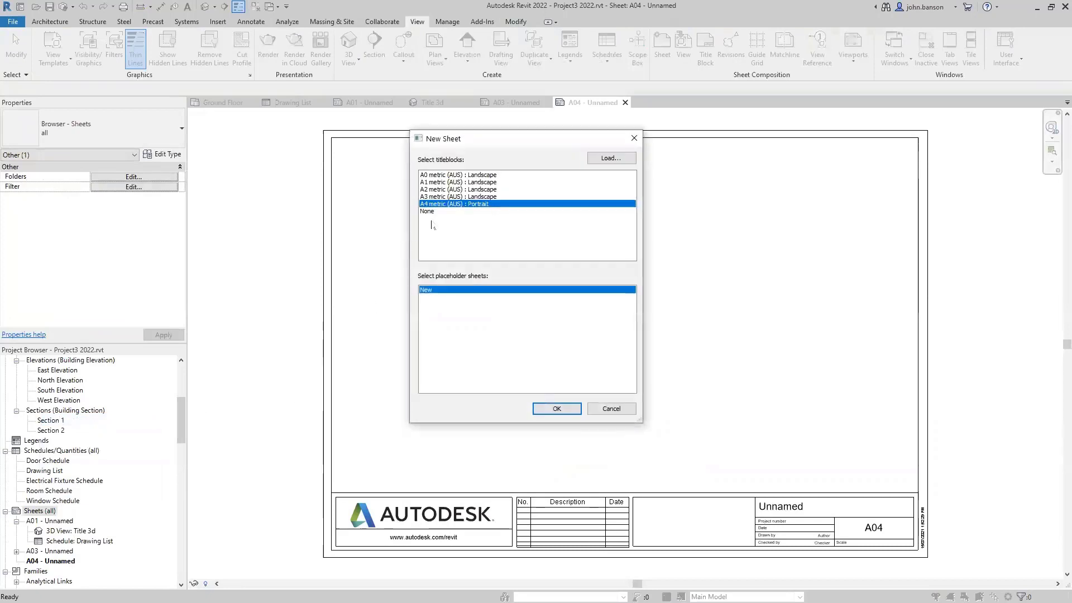
{"action": "left_click", "coordinate": [447, 198]}
{"action": "left_click", "coordinate": [557, 408]}
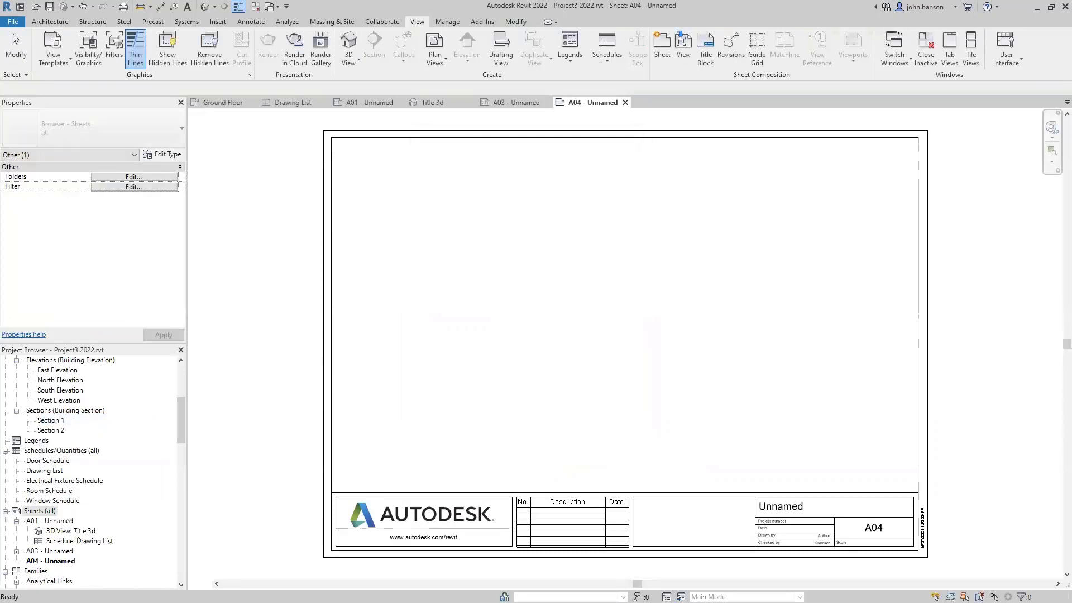
- Create sheet A06 with the same A3 landscape title block, then open empty sheet A04
{"action": "right_click", "coordinate": [52, 507]}
{"action": "left_click", "coordinate": [78, 421]}
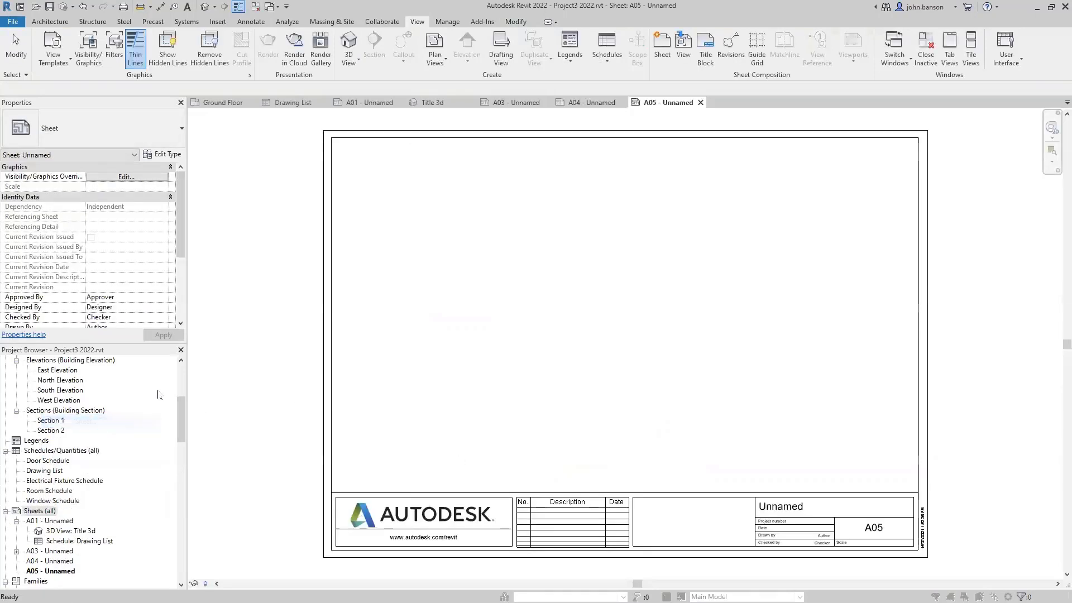
{"action": "left_click", "coordinate": [440, 197]}
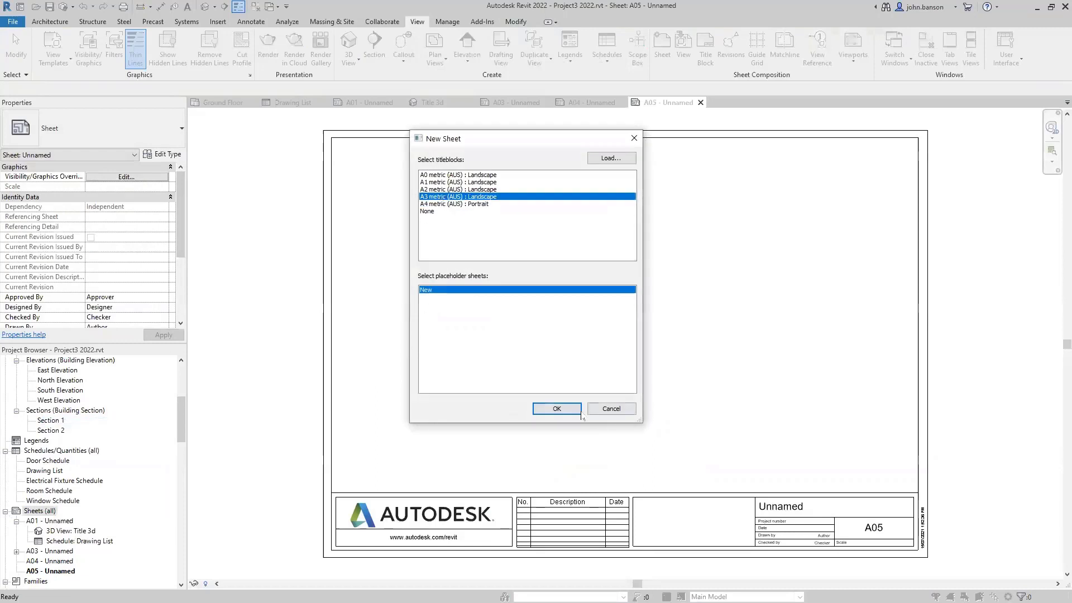
{"action": "left_click", "coordinate": [550, 410]}
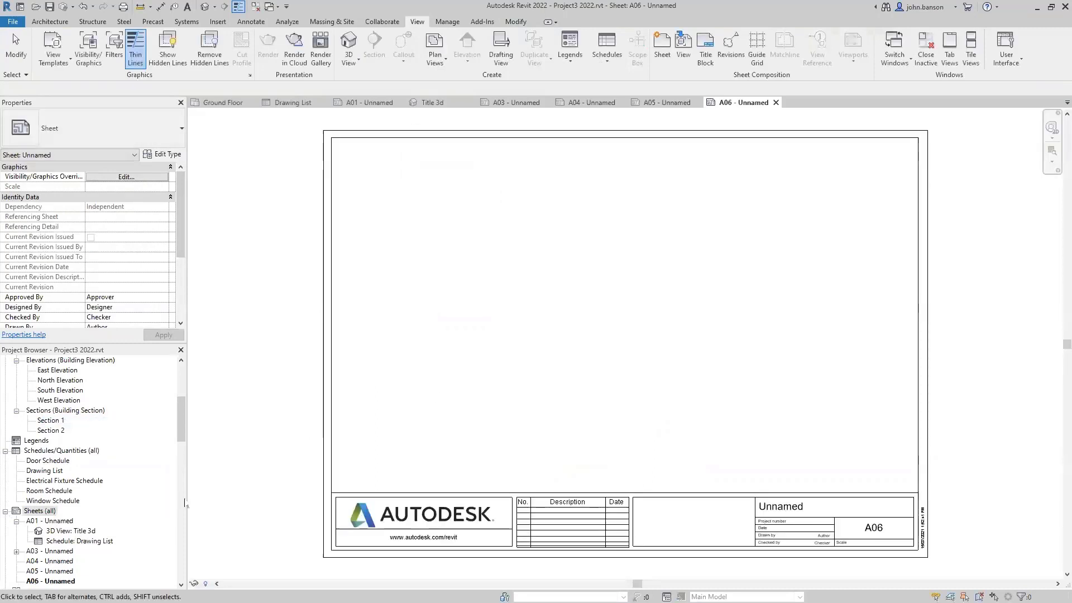
{"action": "double_click", "coordinate": [55, 553]}
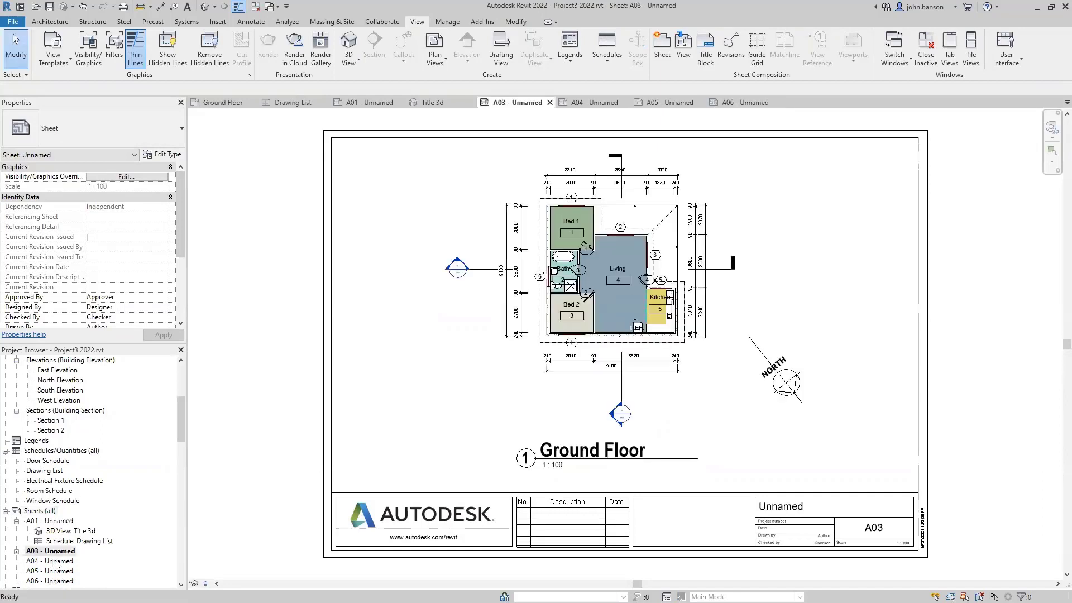
{"action": "double_click", "coordinate": [55, 561]}
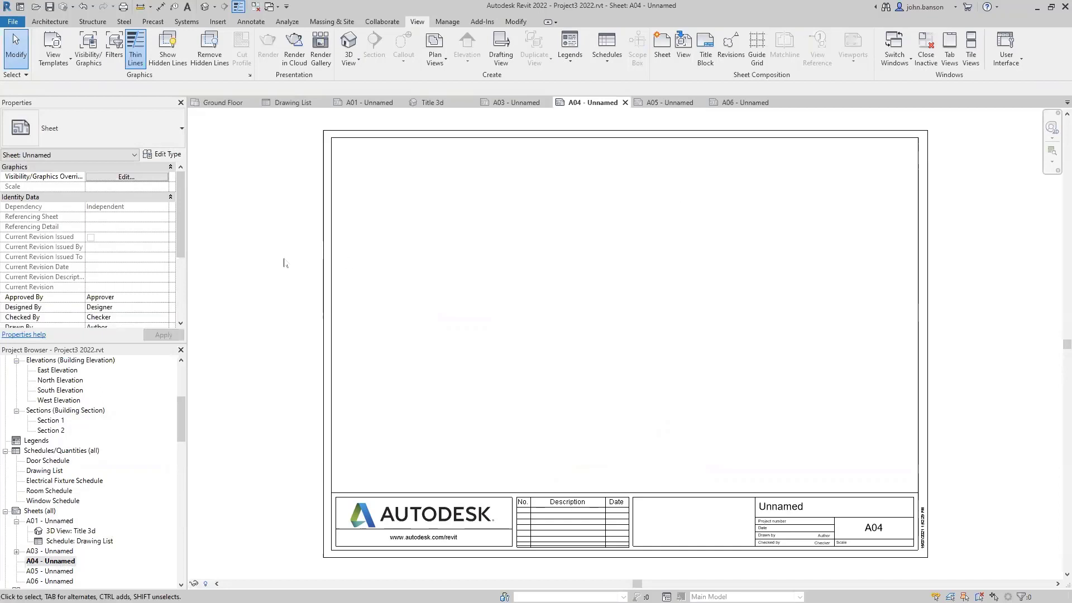
- Place East Elevation near the top of A04 as NW ELEVATION with a shortened, shifted title
{"action": "left_click", "coordinate": [182, 375]}
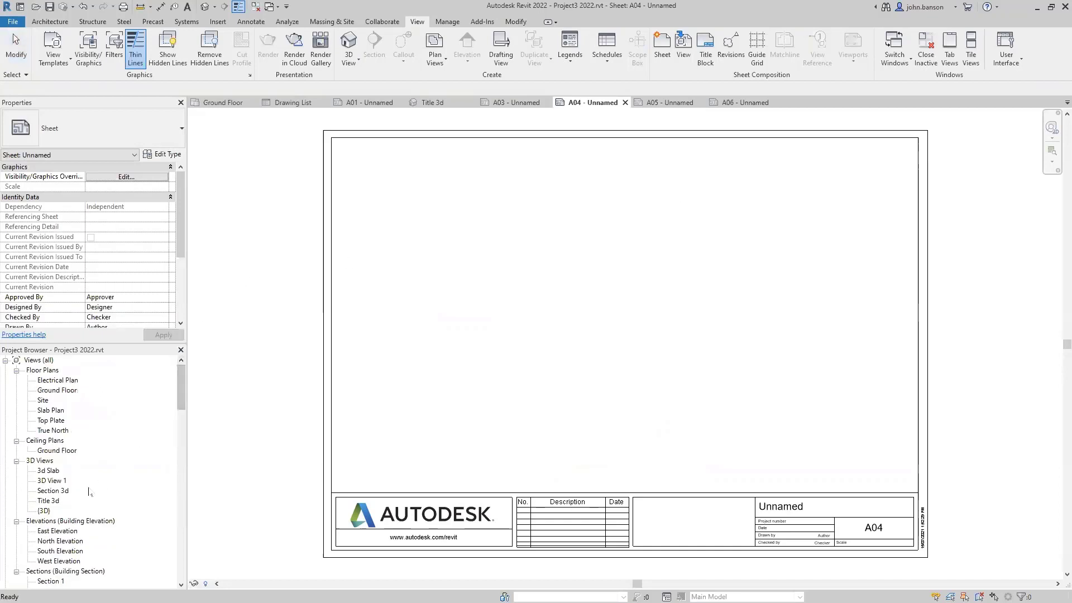
{"action": "left_click_drag", "start_coordinate": [57, 531], "coordinate": [474, 429]}
{"action": "left_click_drag", "start_coordinate": [612, 214], "coordinate": [610, 212]}
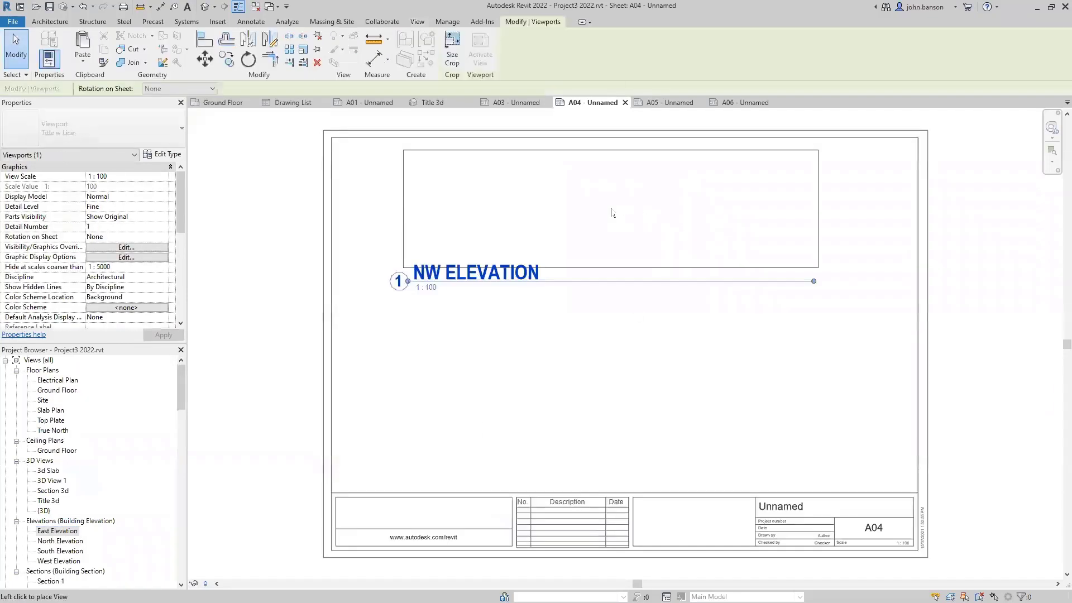
{"action": "left_click", "coordinate": [639, 214]}
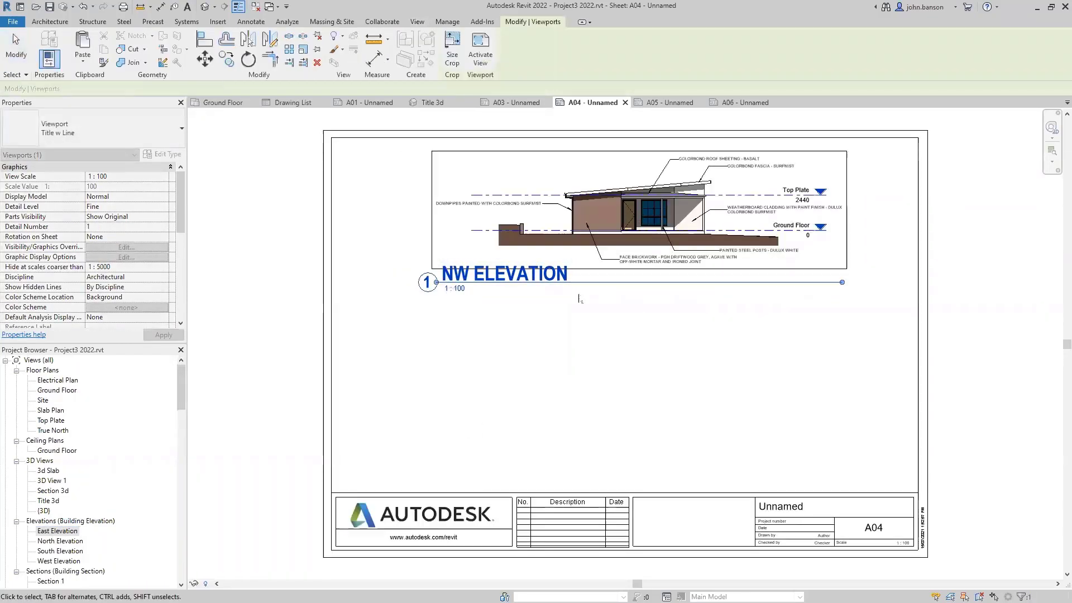
{"action": "left_click_drag", "start_coordinate": [841, 283], "coordinate": [583, 329]}
{"action": "left_click", "coordinate": [558, 329]}
{"action": "left_click_drag", "start_coordinate": [510, 275], "coordinate": [581, 285]}
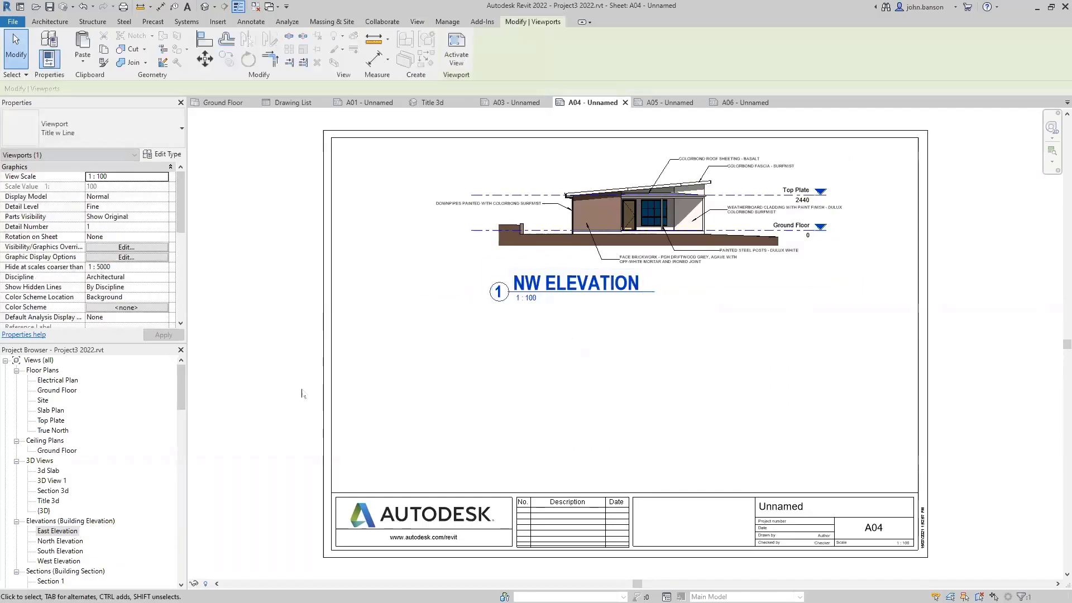
{"action": "left_click", "coordinate": [253, 431]}
- Place North Elevation below as SW ELEVATION, shorten its title, and align it under NW ELEVATION
{"action": "left_click", "coordinate": [58, 542]}
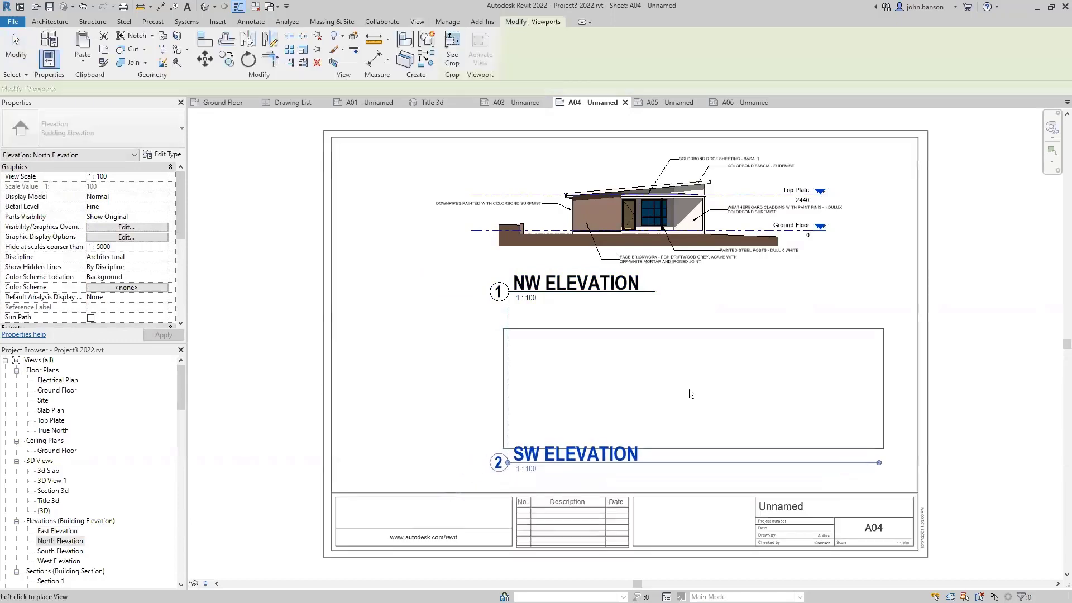
{"action": "left_click", "coordinate": [692, 402]}
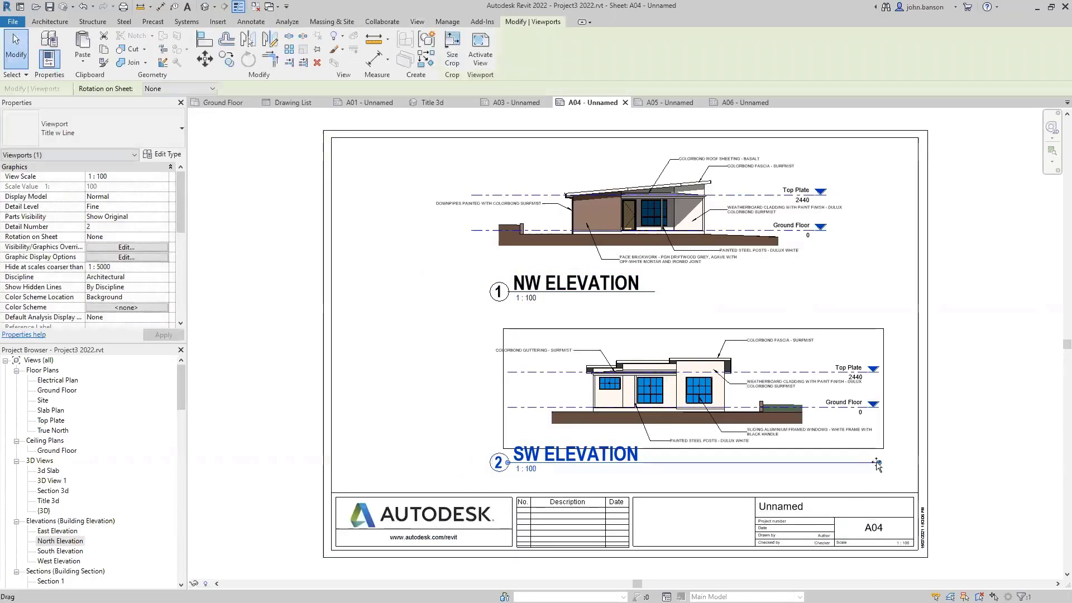
{"action": "left_click_drag", "start_coordinate": [878, 462], "coordinate": [679, 462]}
{"action": "left_click", "coordinate": [376, 398]}
{"action": "left_click_drag", "start_coordinate": [569, 454], "coordinate": [663, 461]}
{"action": "left_click_drag", "start_coordinate": [675, 387], "coordinate": [582, 385]}
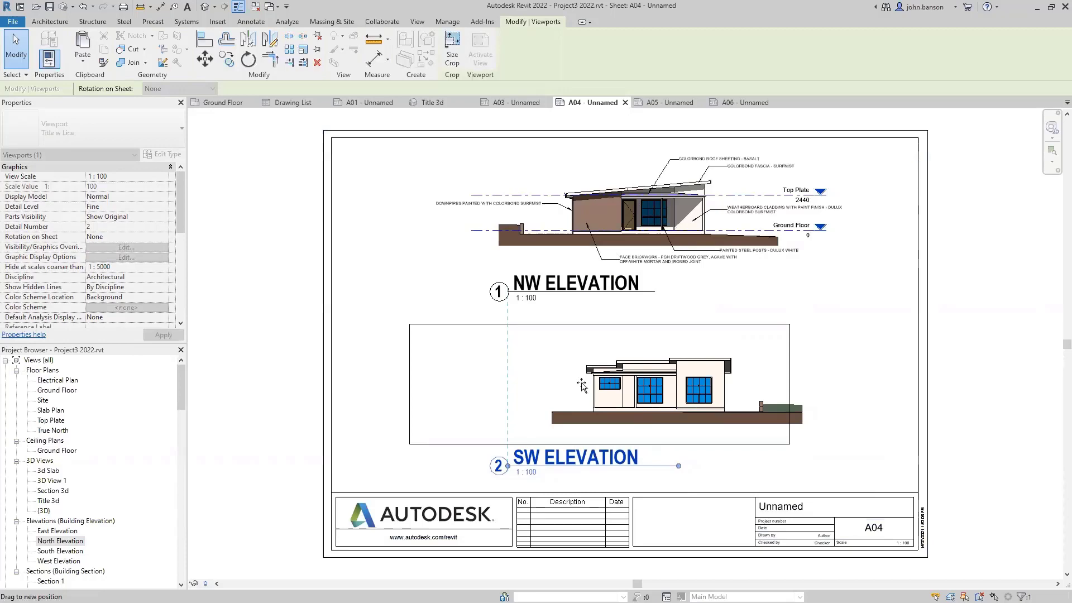
{"action": "left_click_drag", "start_coordinate": [581, 386], "coordinate": [582, 385]}
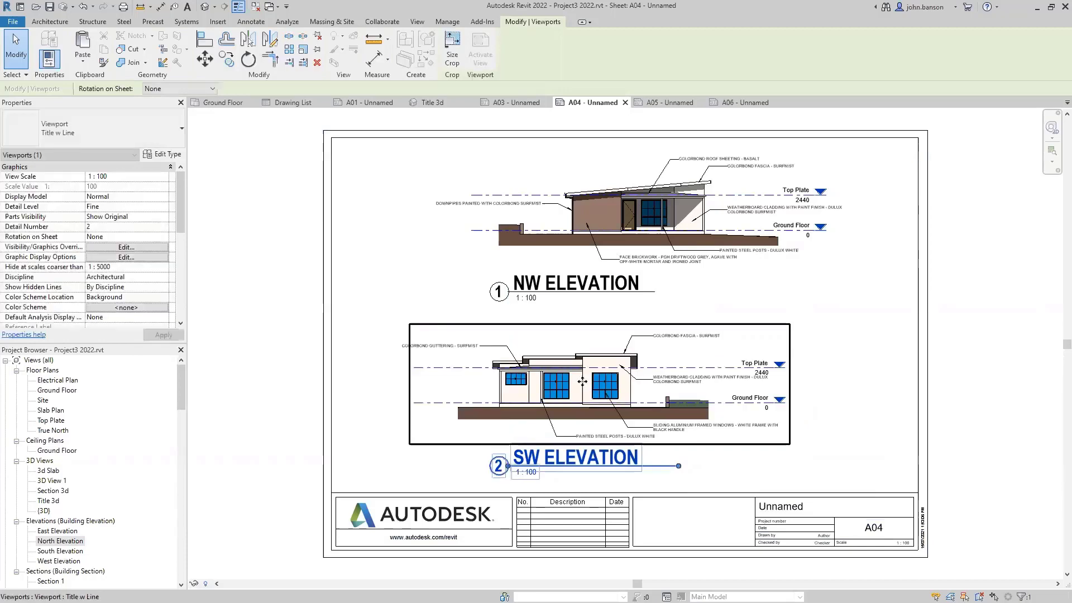
{"action": "left_click", "coordinate": [289, 406]}
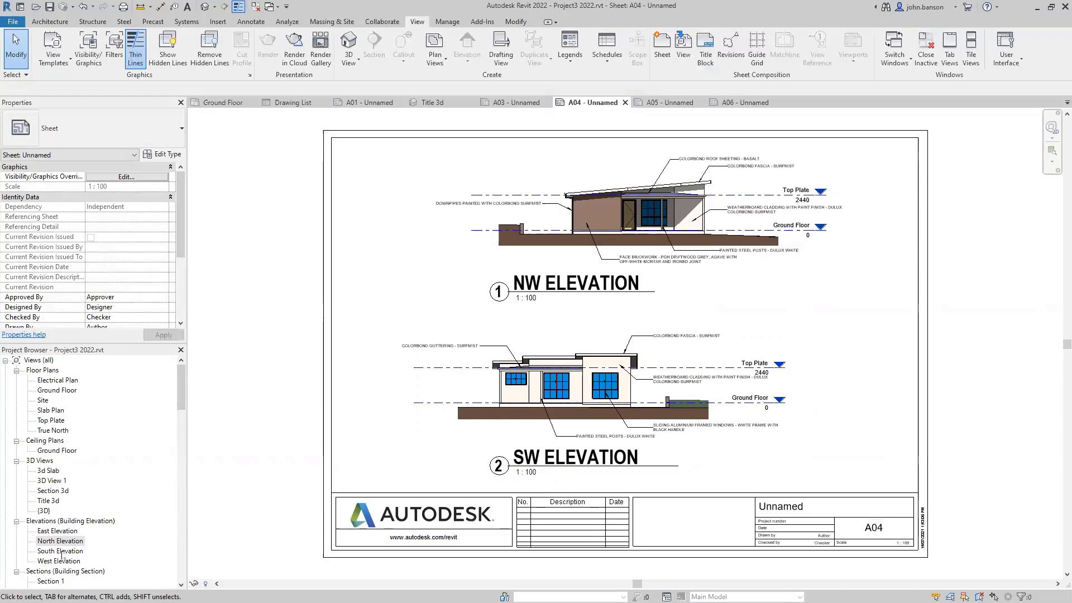
{"action": "scroll", "coordinate": [132, 527], "scroll_direction": "down", "scroll_amount": 2}
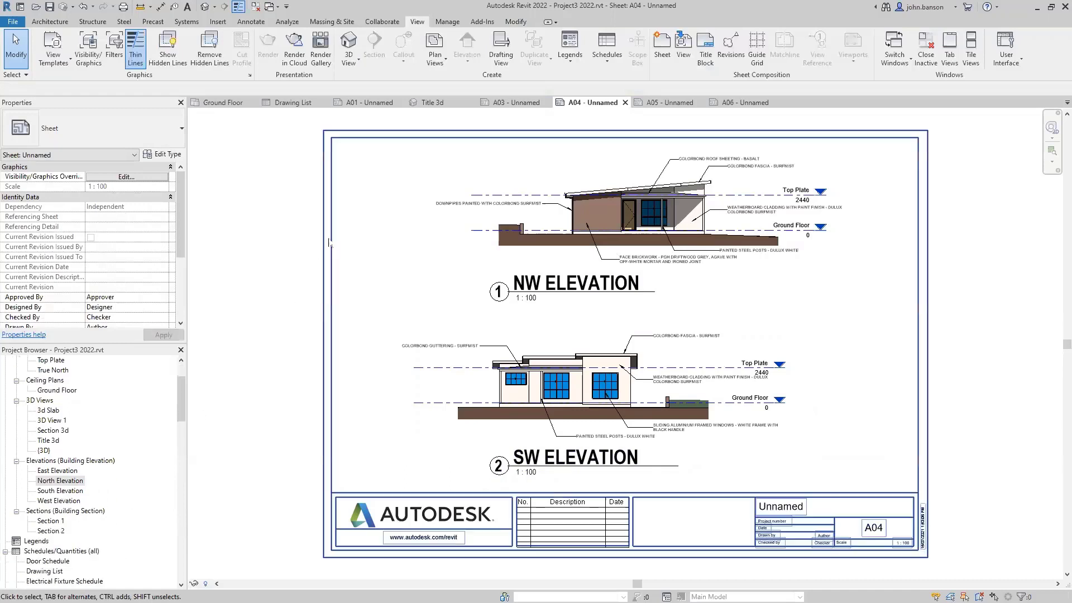
- Place South Elevation at the top of sheet A05 as NE ELEVATION with a shortened, repositioned title
{"action": "left_click", "coordinate": [660, 103]}
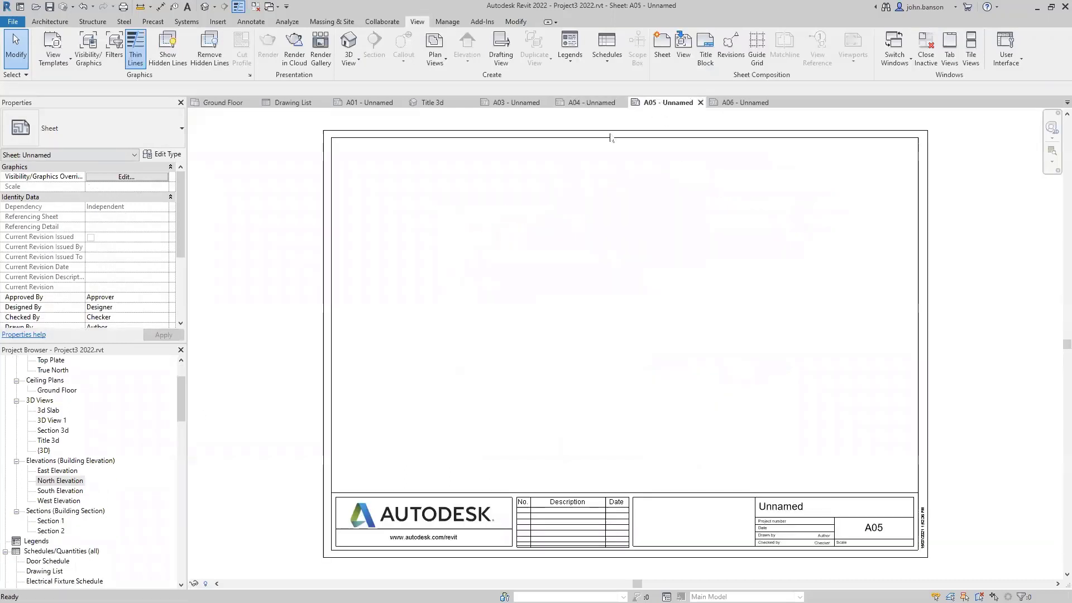
{"action": "left_click", "coordinate": [54, 491]}
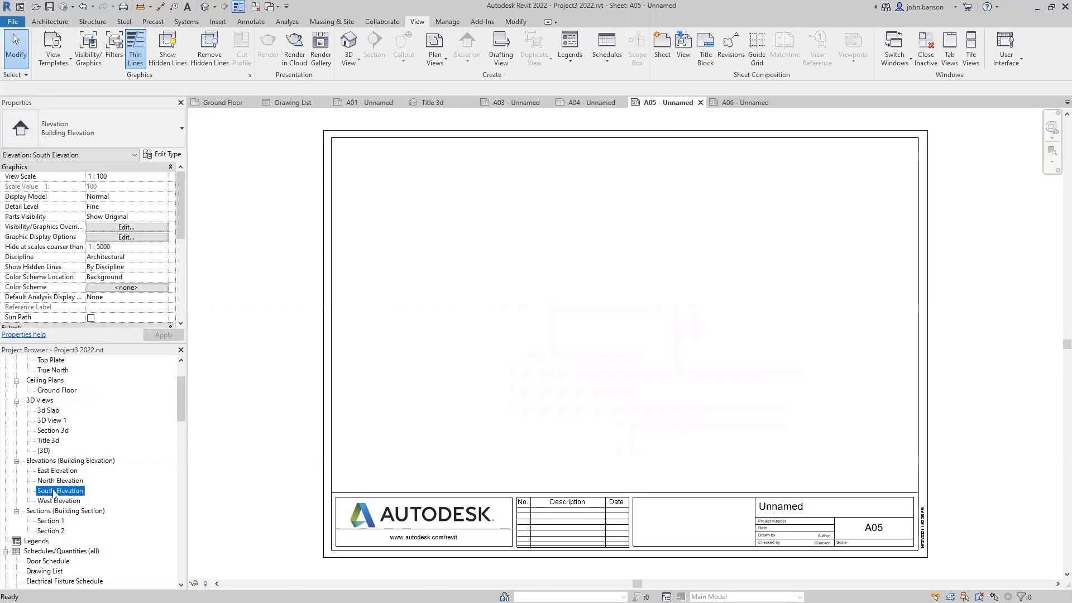
{"action": "left_click_drag", "start_coordinate": [617, 198], "coordinate": [619, 195]}
{"action": "left_click", "coordinate": [624, 211]}
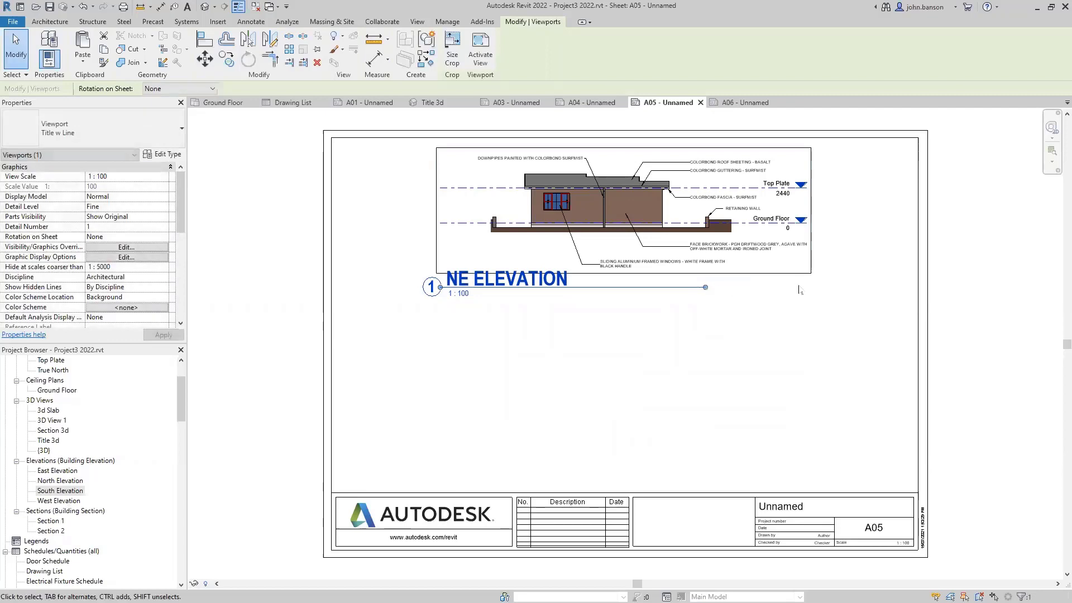
{"action": "left_click_drag", "start_coordinate": [705, 287], "coordinate": [633, 287]}
{"action": "key", "text": "Escape"}
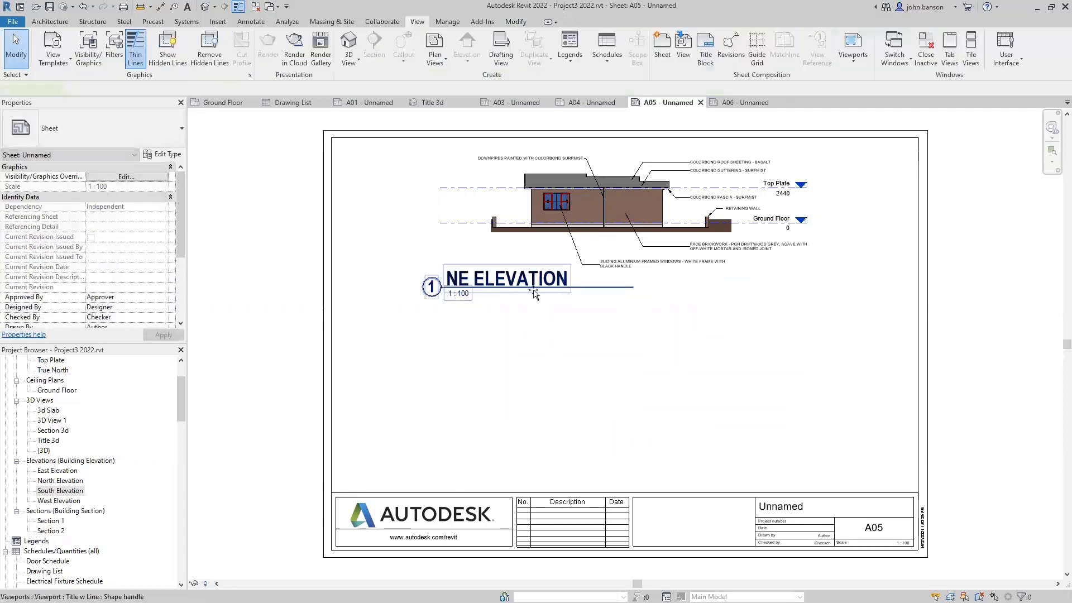
{"action": "left_click_drag", "start_coordinate": [534, 295], "coordinate": [604, 310]}
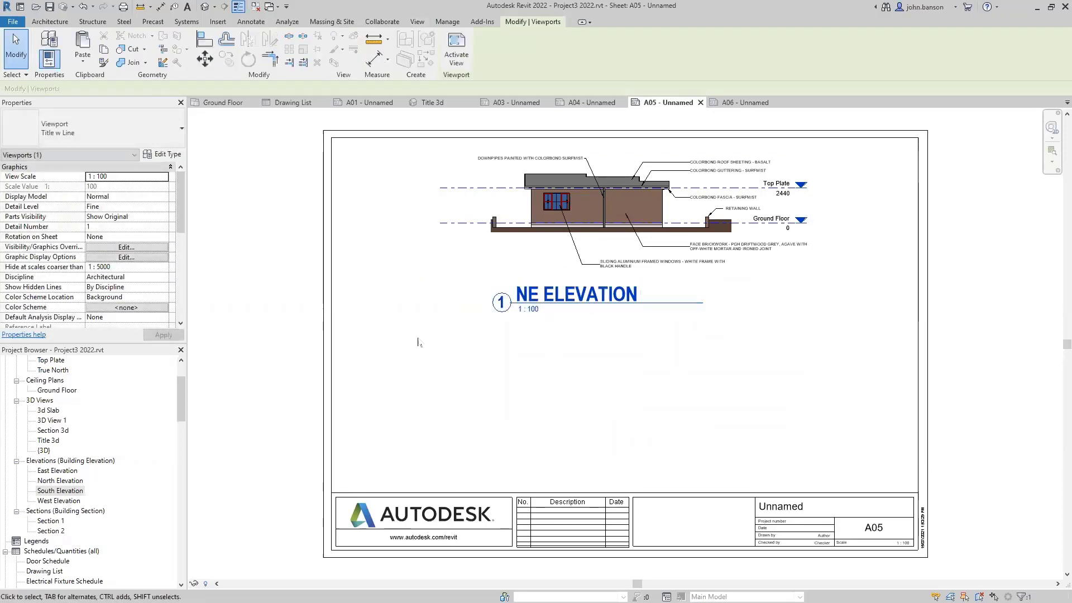
- Place West Elevation below as S E ELEVATION, adjust its title, and align it under NE ELEVATION
{"action": "left_click", "coordinate": [56, 501]}
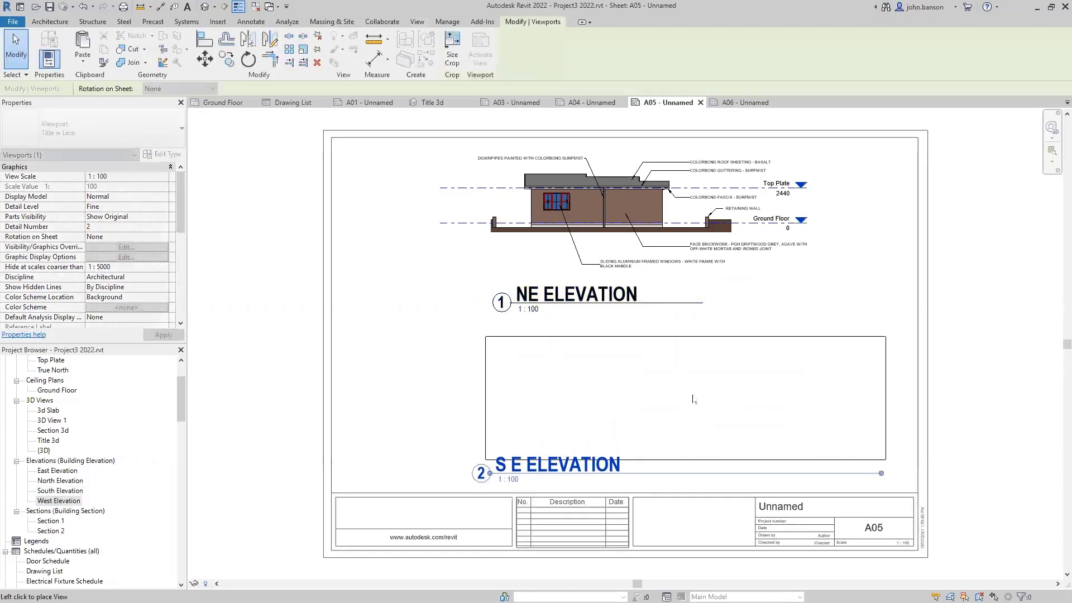
{"action": "left_click", "coordinate": [836, 470]}
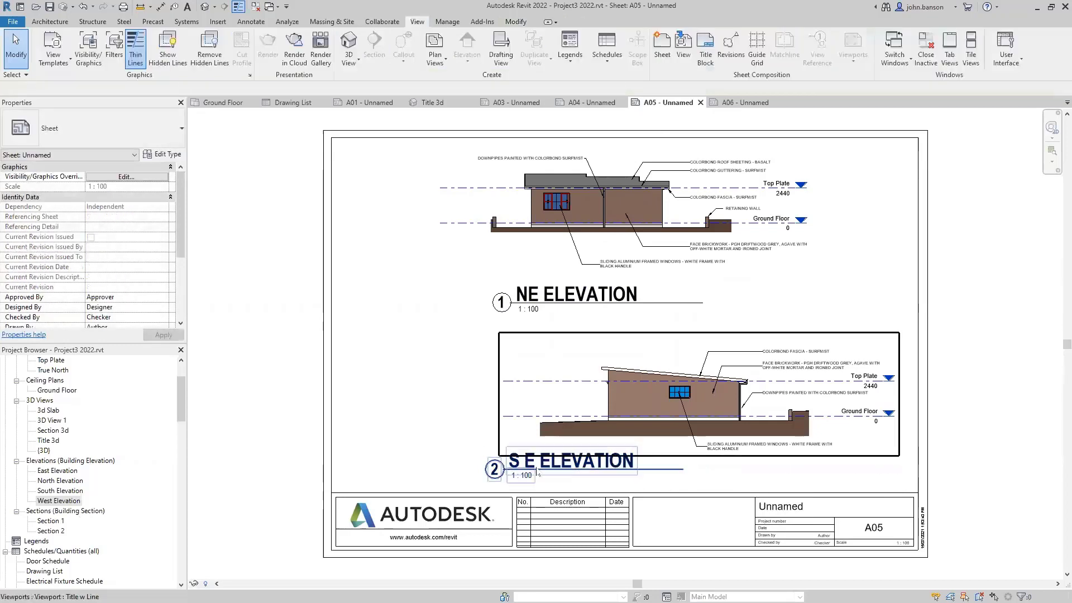
{"action": "left_click_drag", "start_coordinate": [579, 475], "coordinate": [630, 478]}
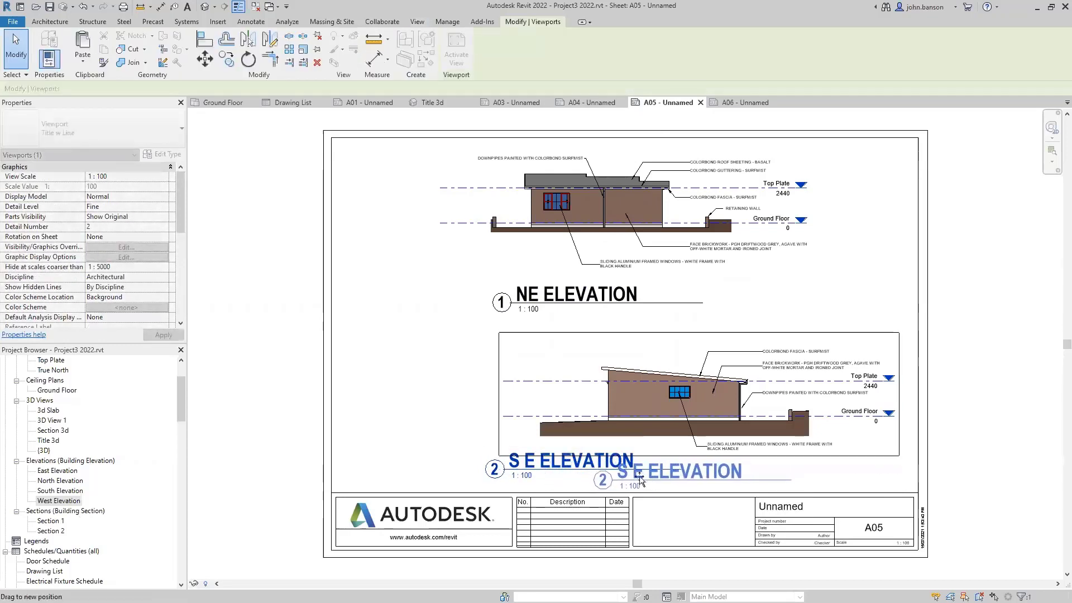
{"action": "left_click_drag", "start_coordinate": [668, 416], "coordinate": [584, 406]}
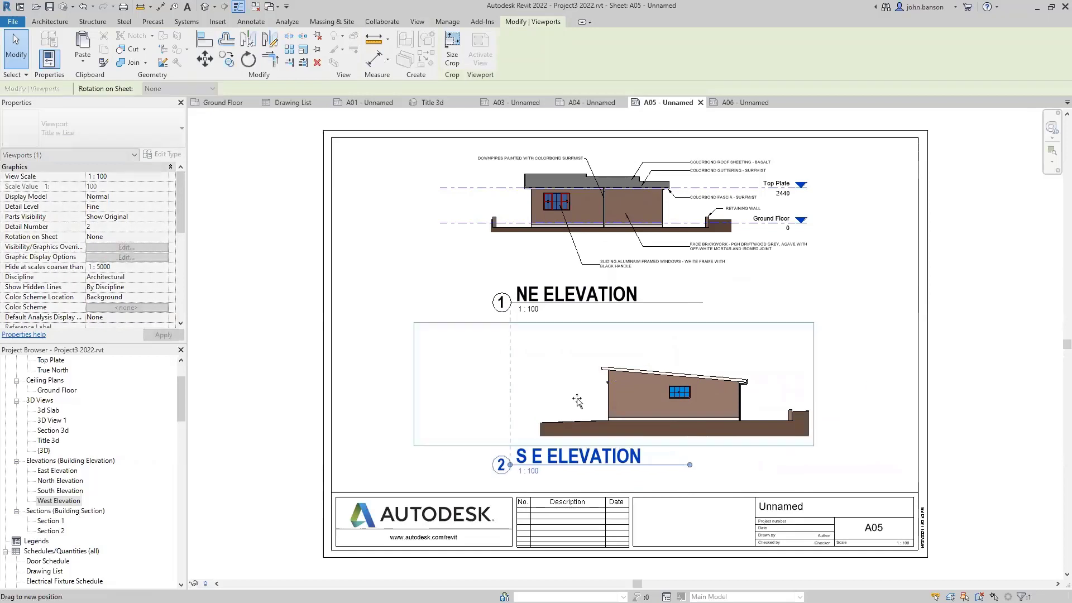
{"action": "left_click", "coordinate": [382, 269]}
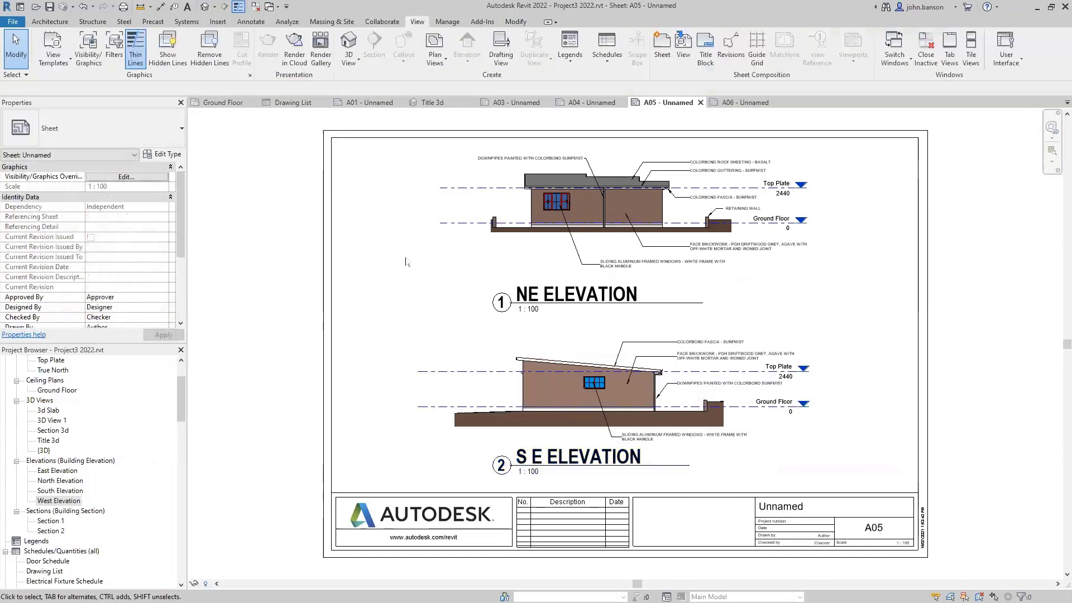
{"action": "left_click", "coordinate": [739, 102]}
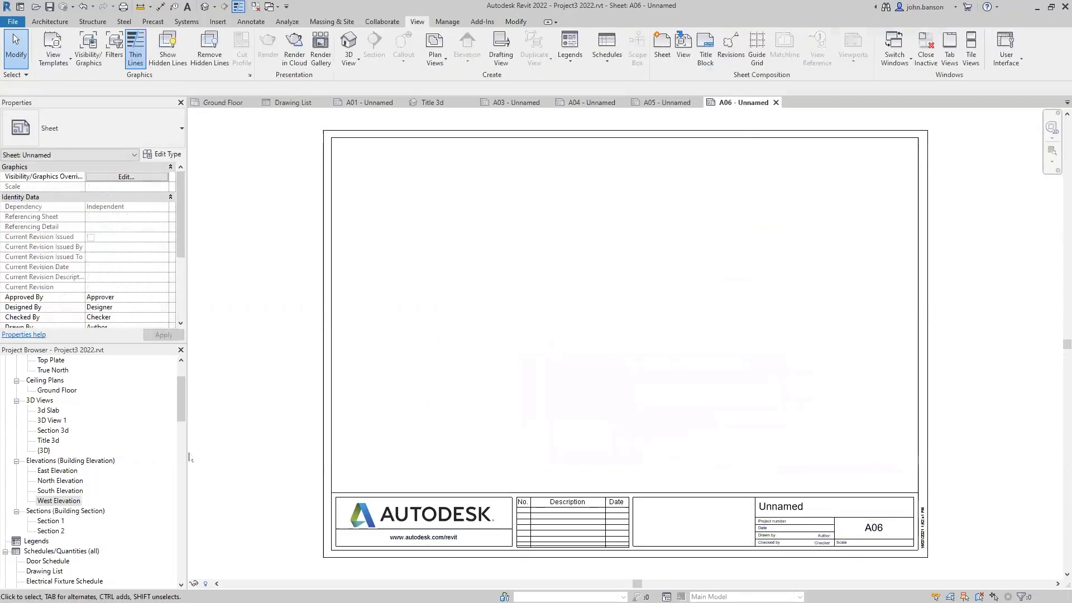
- Place Section 1 at the top of sheet A06 with a shortened title under the drawing
{"action": "left_click", "coordinate": [51, 521]}
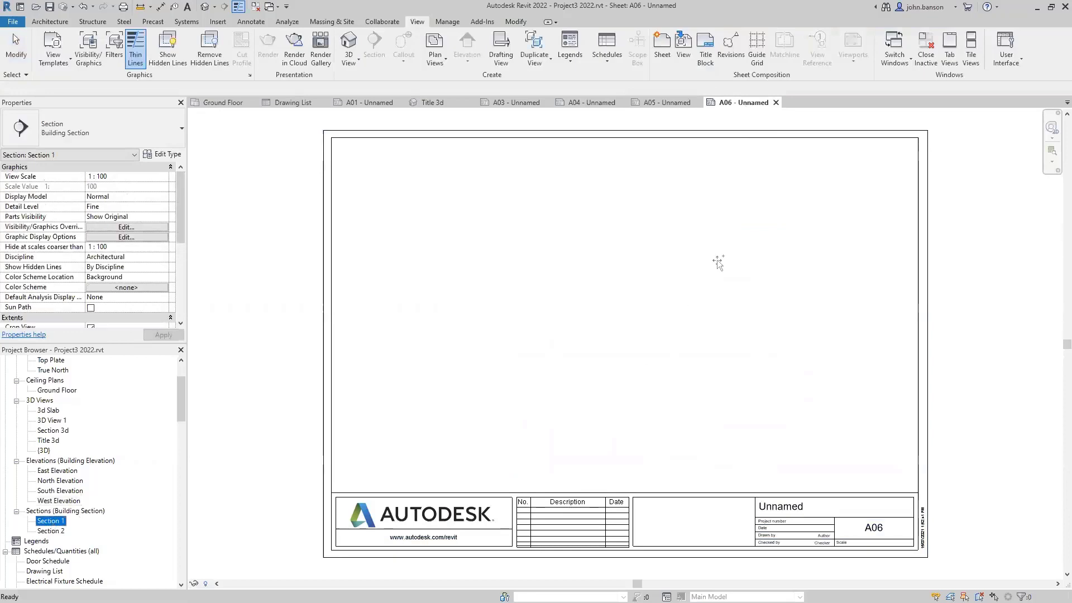
{"action": "left_click", "coordinate": [629, 220]}
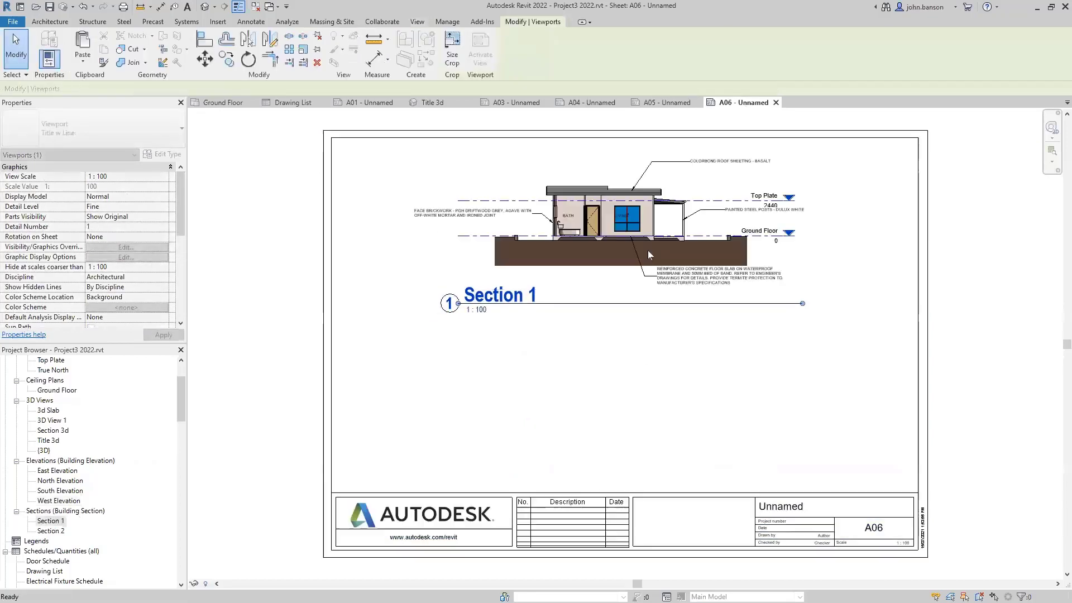
{"action": "left_click_drag", "start_coordinate": [802, 304], "coordinate": [558, 333]}
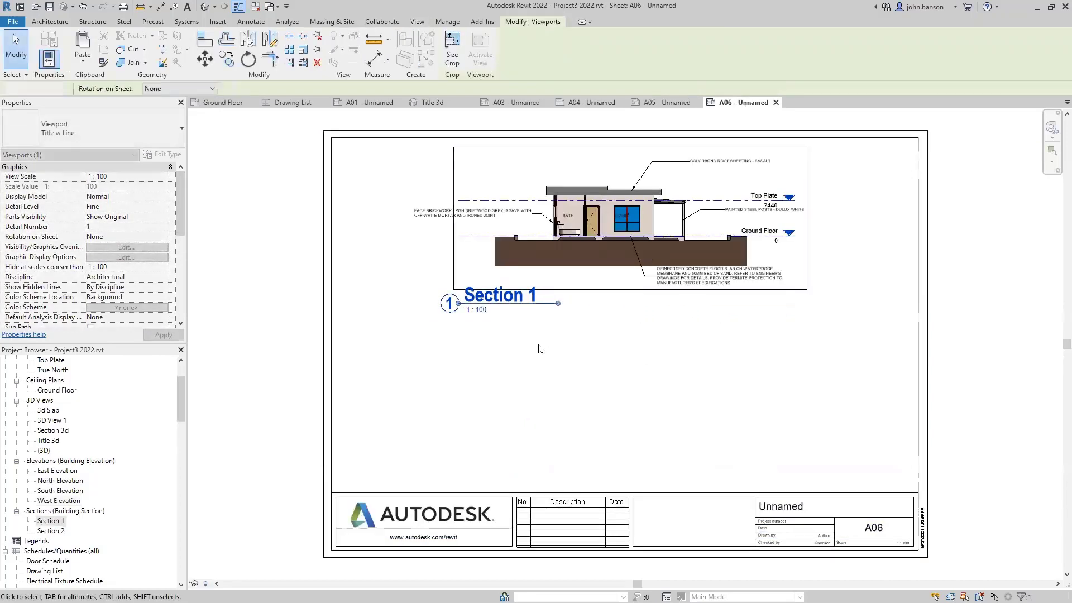
{"action": "left_click", "coordinate": [539, 349]}
{"action": "left_click_drag", "start_coordinate": [484, 305], "coordinate": [532, 297]}
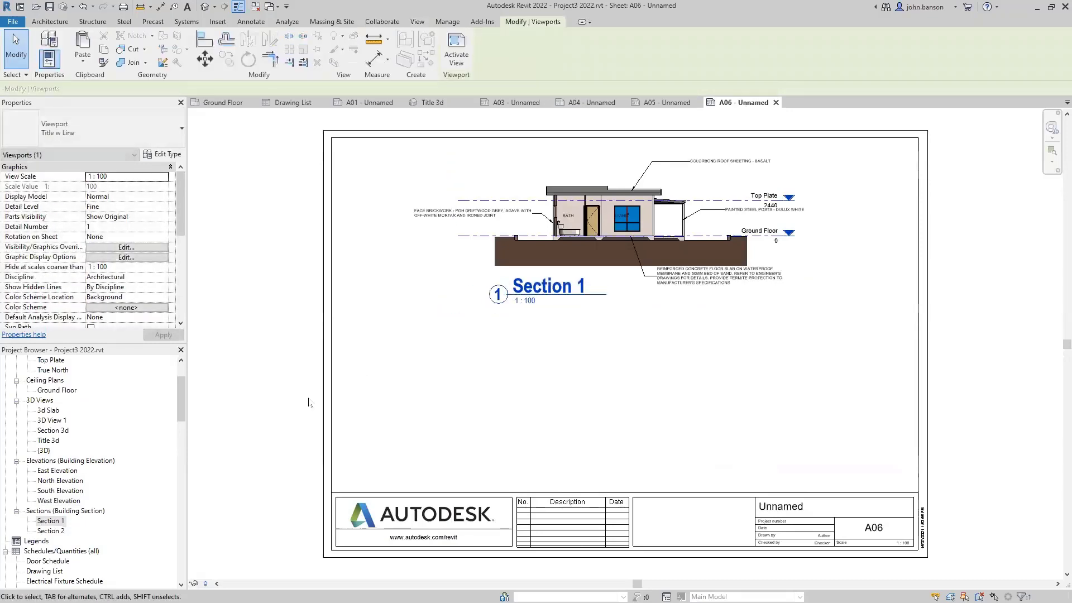
- Place Section 2 below Section 1, shorten its title line, and move it up closer
{"action": "left_click_drag", "start_coordinate": [51, 532], "coordinate": [93, 539]}
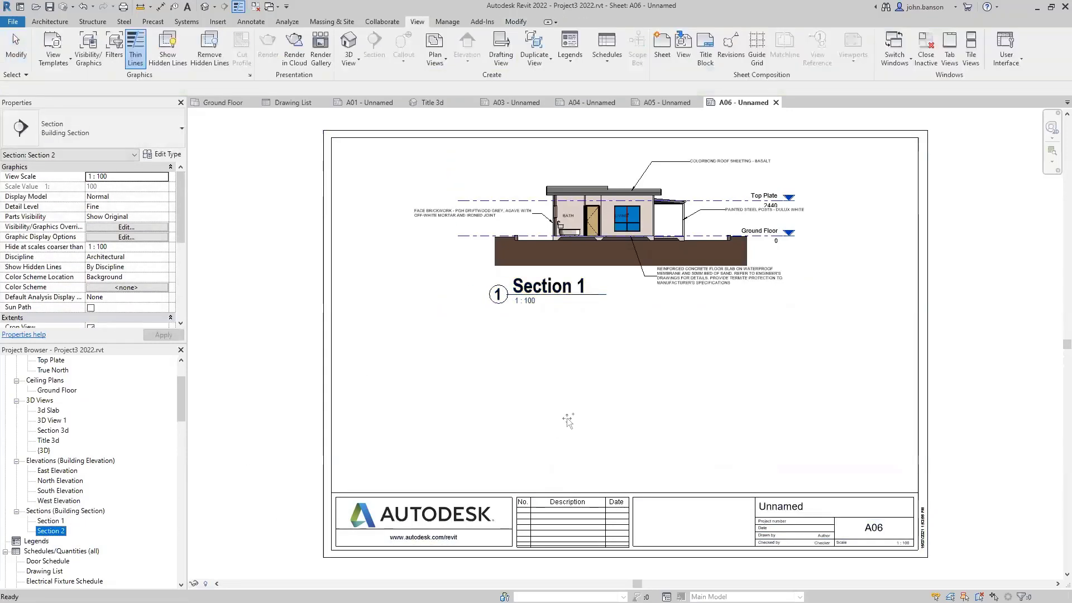
{"action": "left_click", "coordinate": [647, 416]}
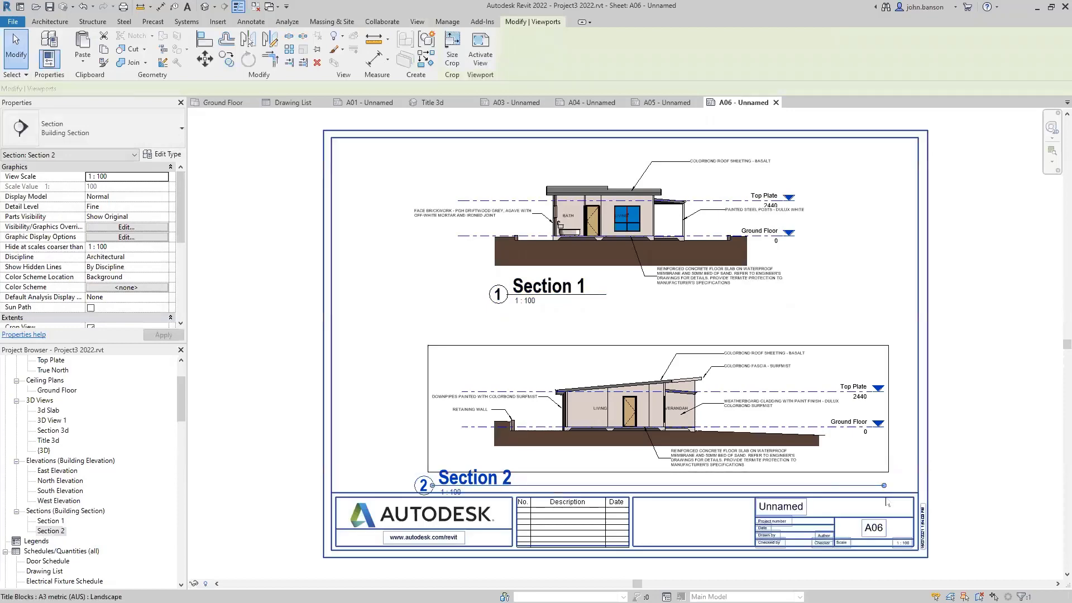
{"action": "left_click_drag", "start_coordinate": [884, 487], "coordinate": [548, 485]}
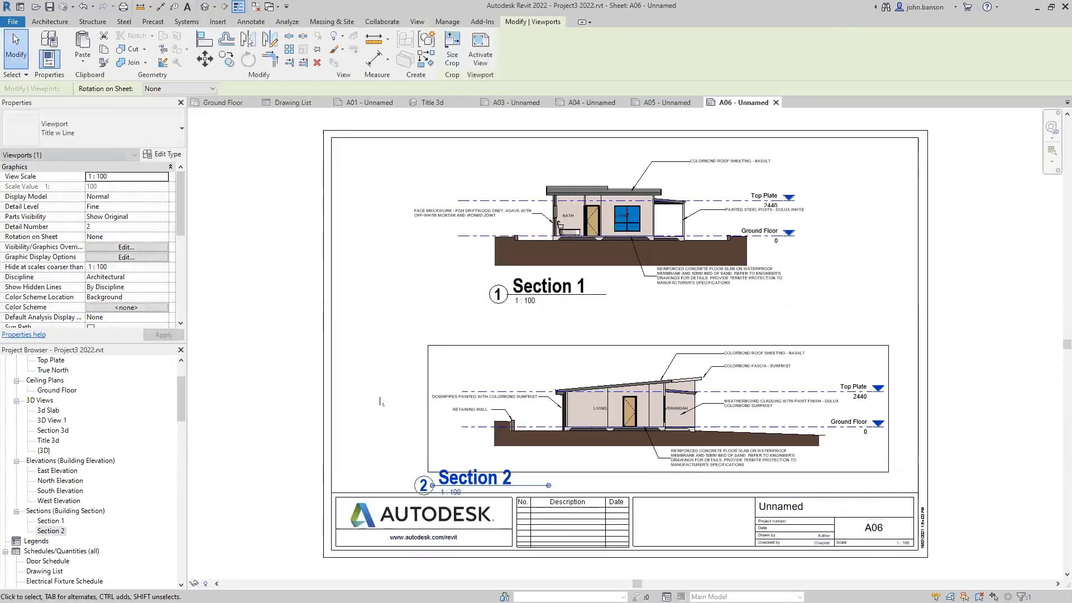
{"action": "key", "text": "Escape"}
{"action": "left_click_drag", "start_coordinate": [533, 425], "coordinate": [550, 378]}
{"action": "key", "text": "Escape"}
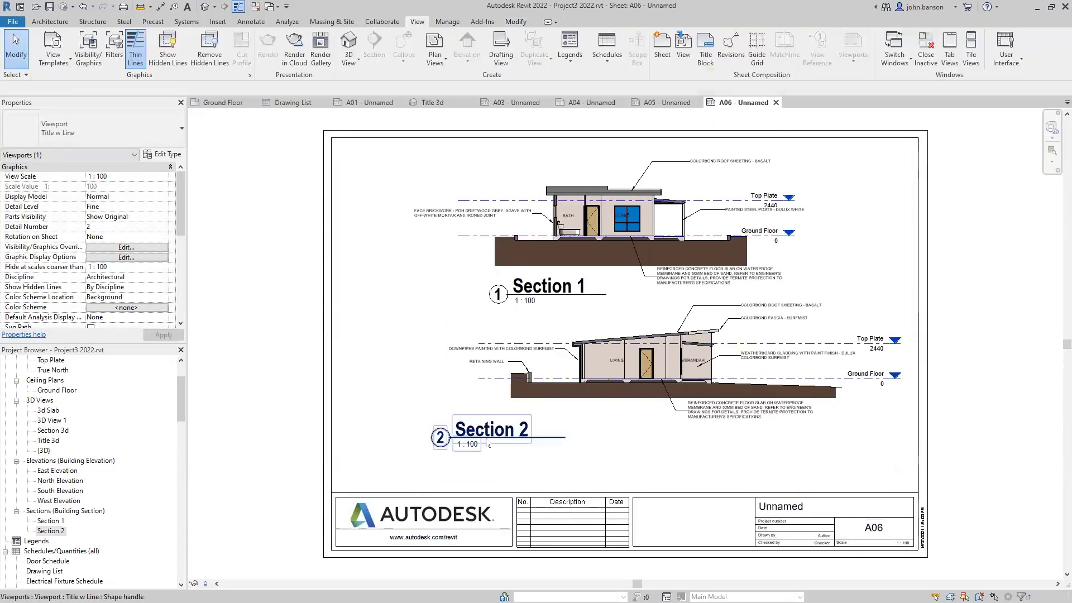
{"action": "left_click_drag", "start_coordinate": [489, 437], "coordinate": [574, 456]}
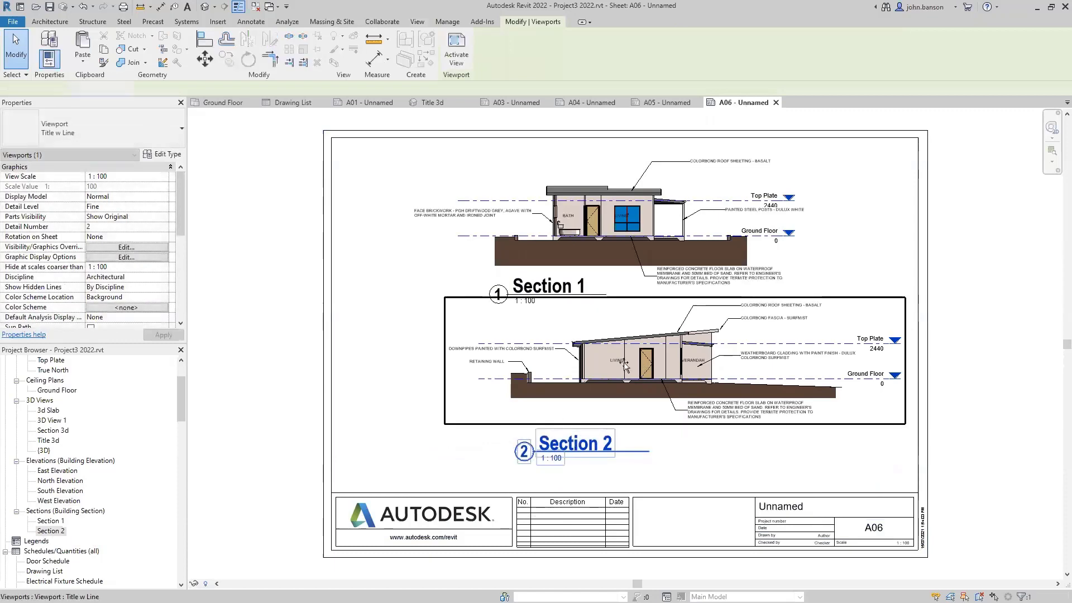
- Shift Section 2 left to line up with Section 1, then start another sheet from Sheets (all)
{"action": "mouse_move", "coordinate": [641, 368]}
{"action": "left_mouse_down"}
{"action": "mouse_move", "coordinate": [599, 369]}
{"action": "mouse_move", "coordinate": [621, 372]}
{"action": "left_mouse_up"}
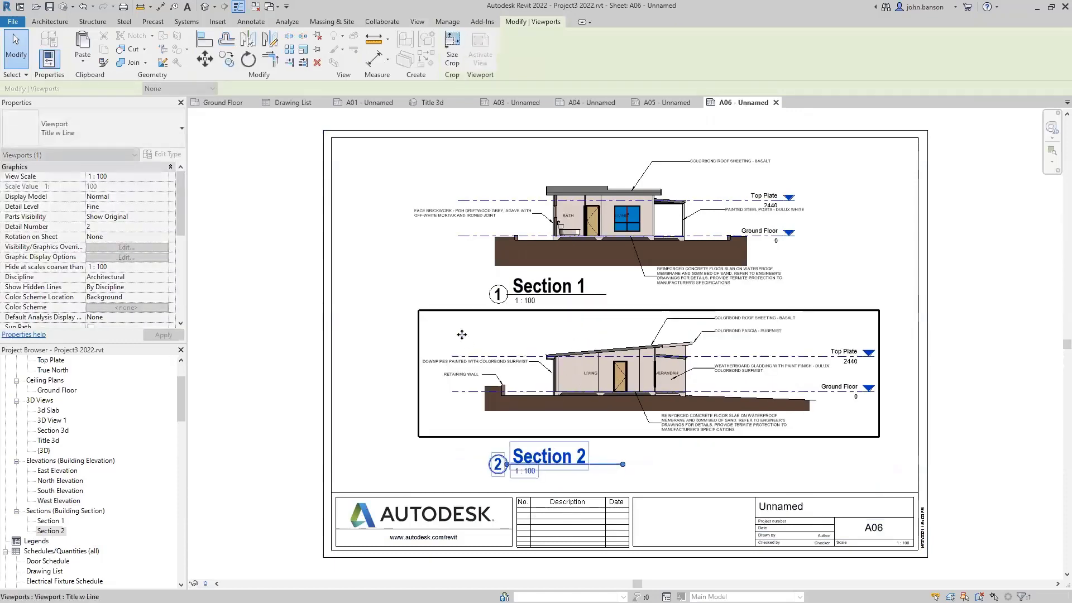
{"action": "key", "text": "Escape"}
{"action": "left_click", "coordinate": [622, 411]}
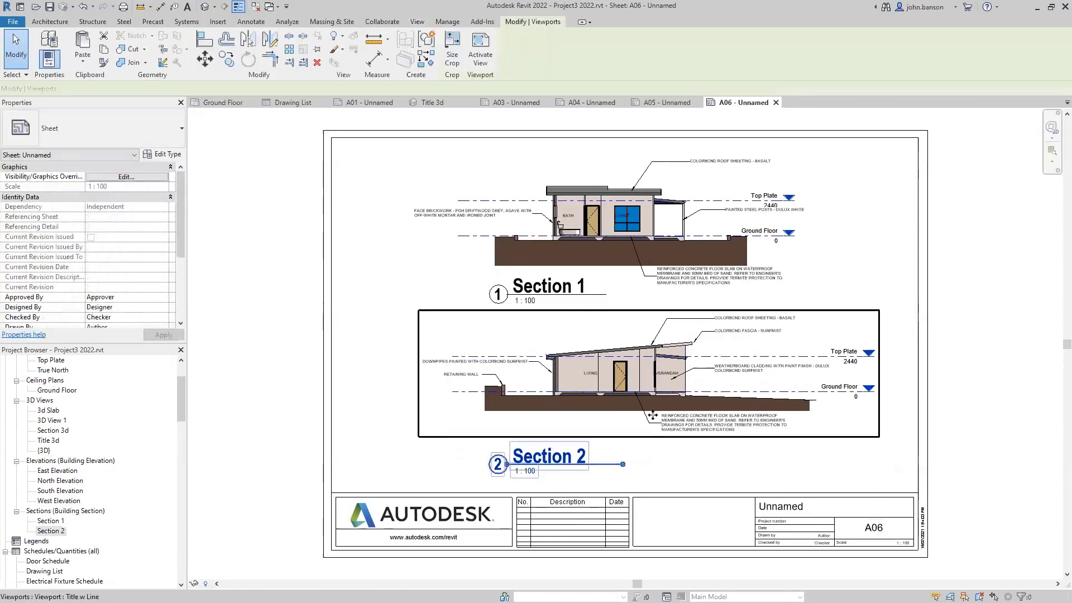
{"action": "key", "text": "Escape"}
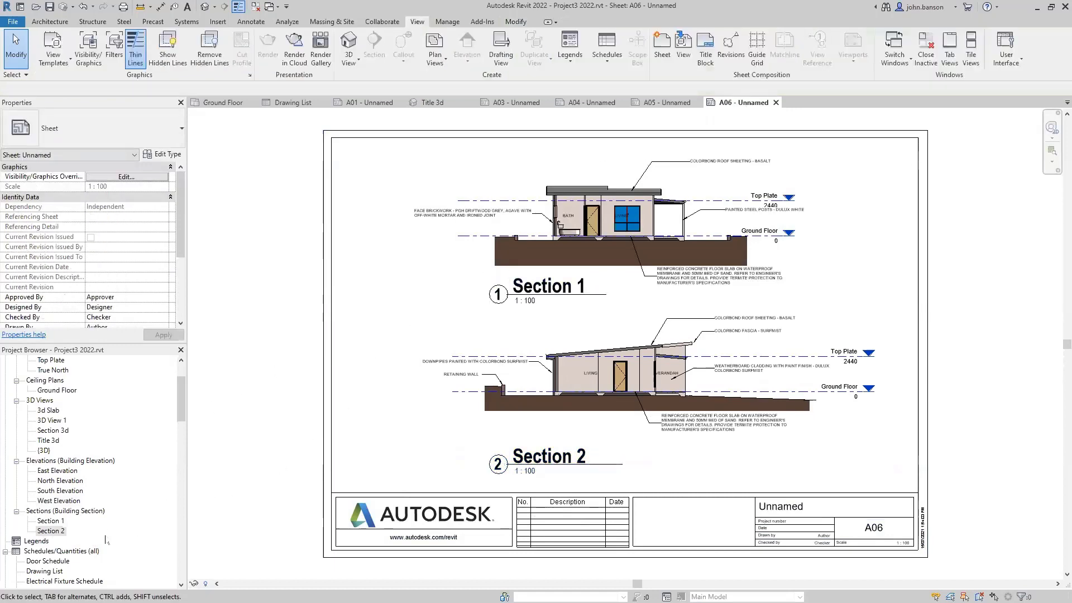
{"action": "left_click", "coordinate": [51, 530]}
{"action": "scroll", "coordinate": [54, 483], "scroll_direction": "down", "scroll_amount": 5}
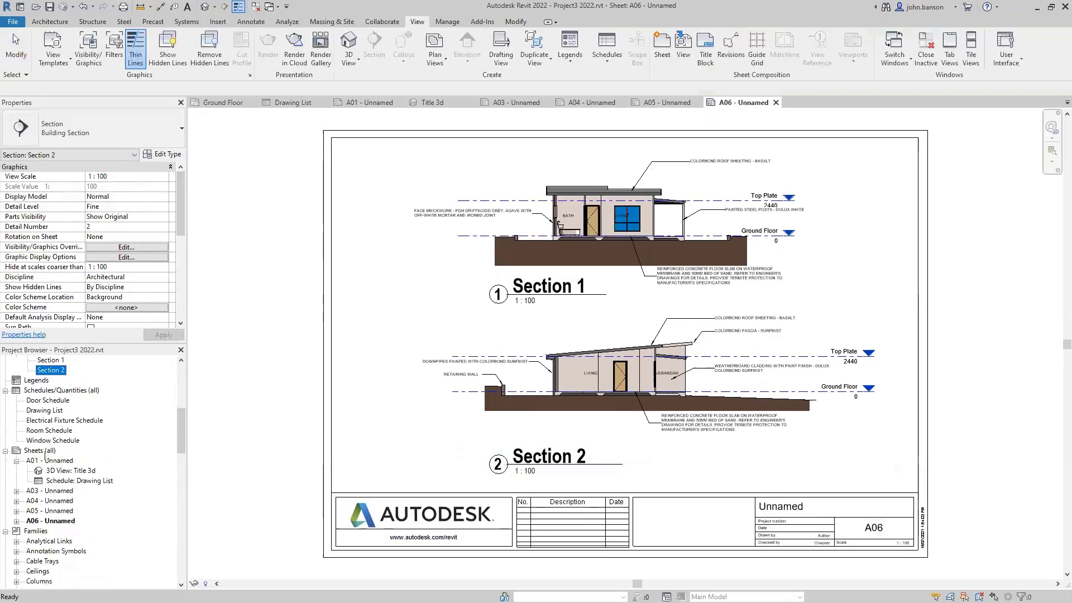
{"action": "right_click", "coordinate": [46, 451]}
- Create sheet A07 and place the Electrical Plan on its left side
{"action": "left_click", "coordinate": [69, 460]}
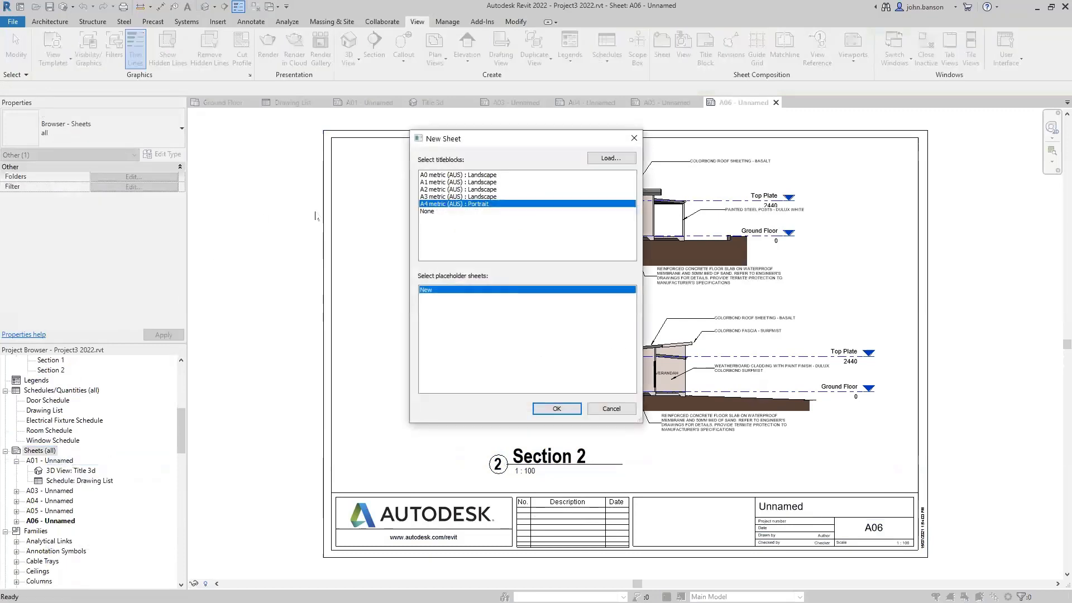
{"action": "double_click", "coordinate": [441, 199]}
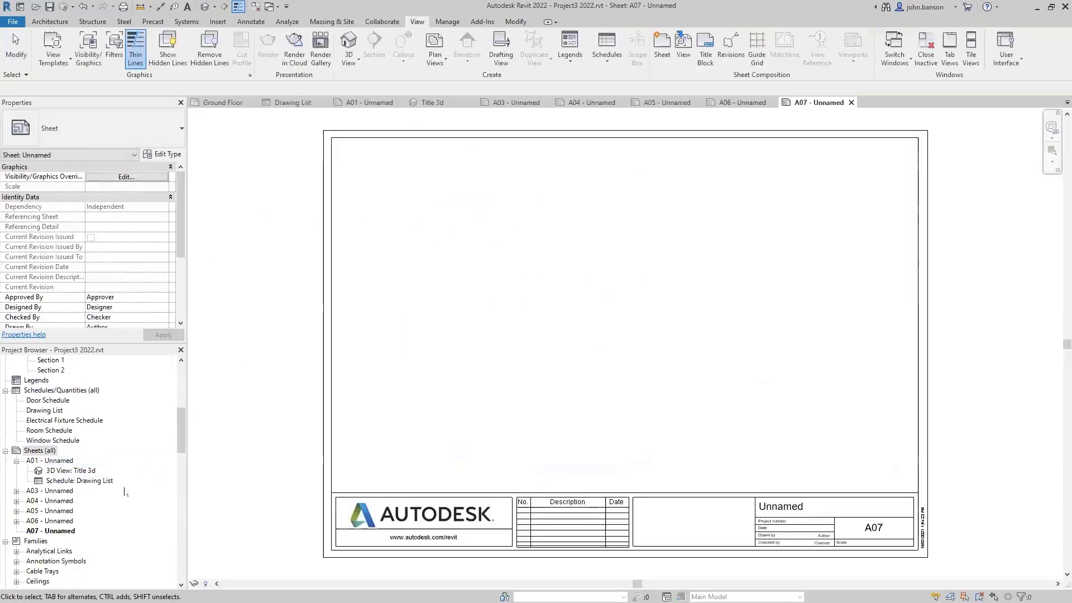
{"action": "left_click_drag", "start_coordinate": [182, 412], "coordinate": [181, 366]}
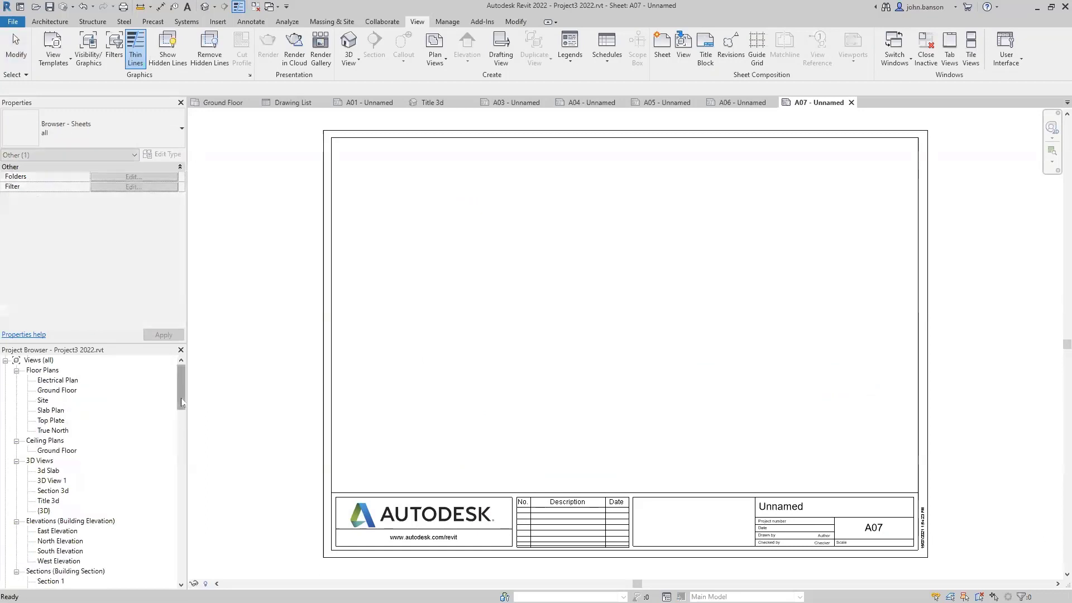
{"action": "left_click", "coordinate": [56, 381]}
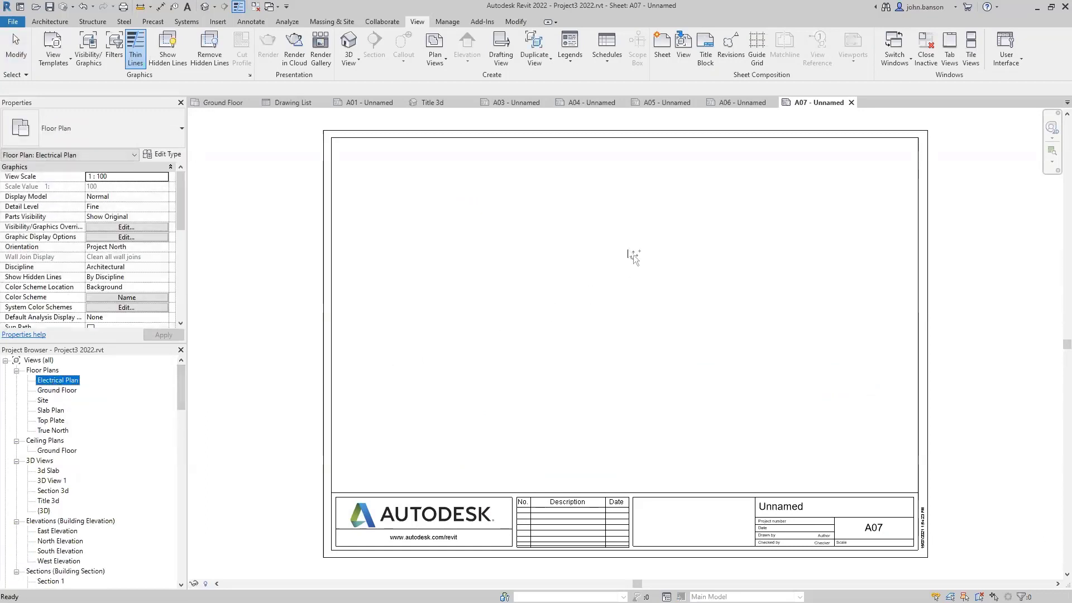
{"action": "left_click_drag", "start_coordinate": [632, 253], "coordinate": [627, 250]}
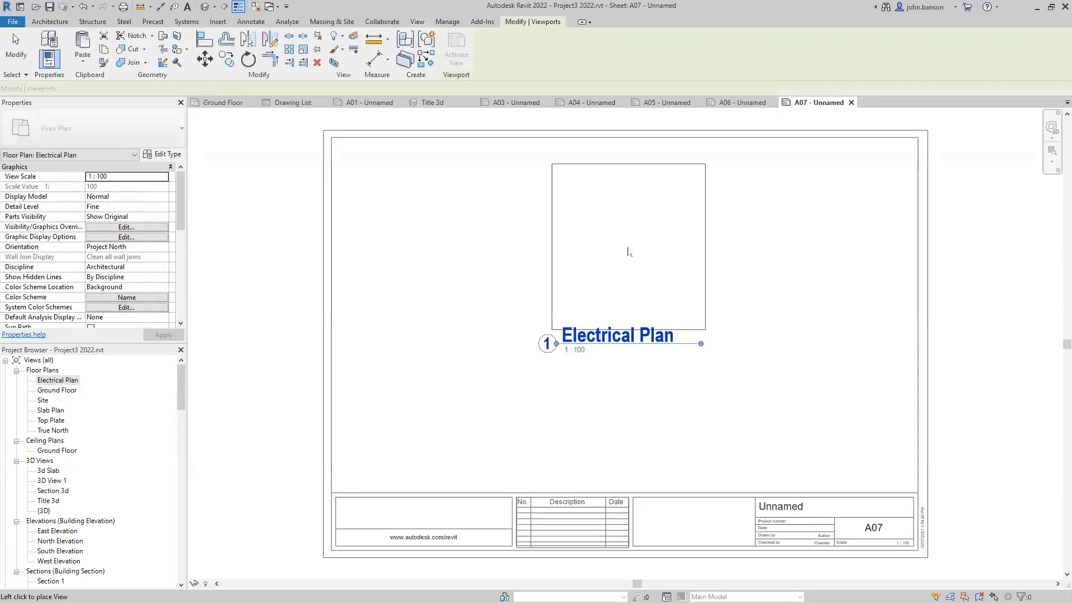
{"action": "left_click", "coordinate": [460, 307]}
{"action": "key", "text": "Escape"}
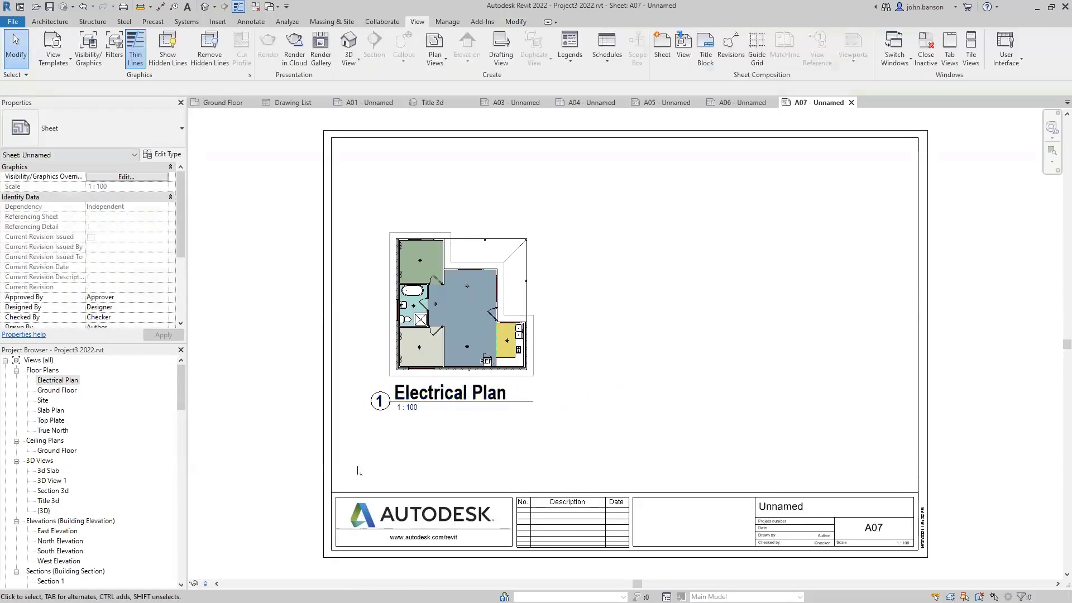
- Place the Slab Plan on the right side of A07 and move its title closer to the plan
{"action": "left_click", "coordinate": [50, 411]}
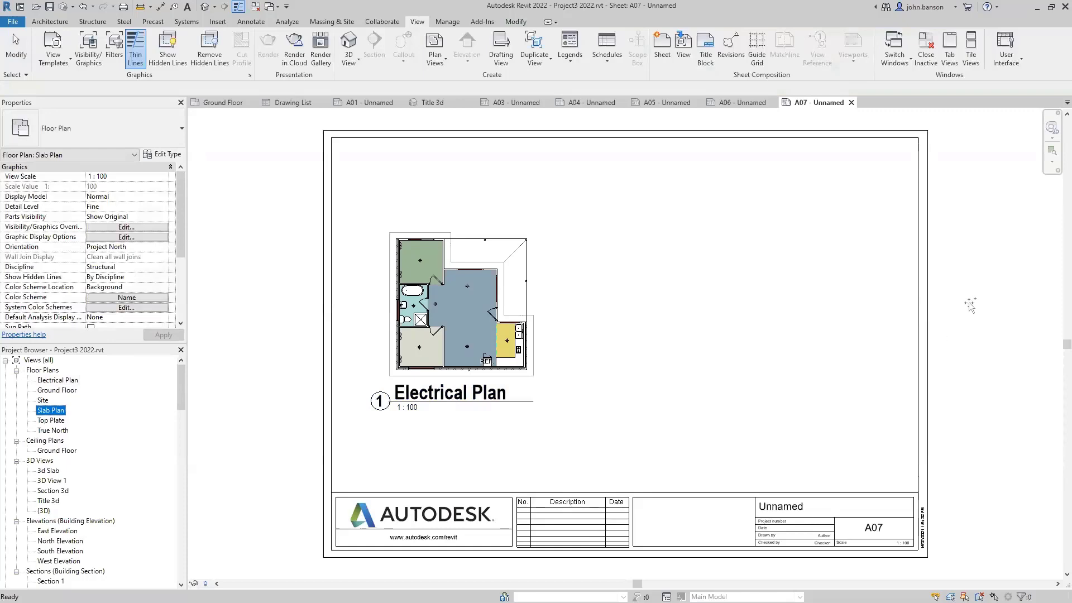
{"action": "left_click_drag", "start_coordinate": [817, 313], "coordinate": [795, 308]}
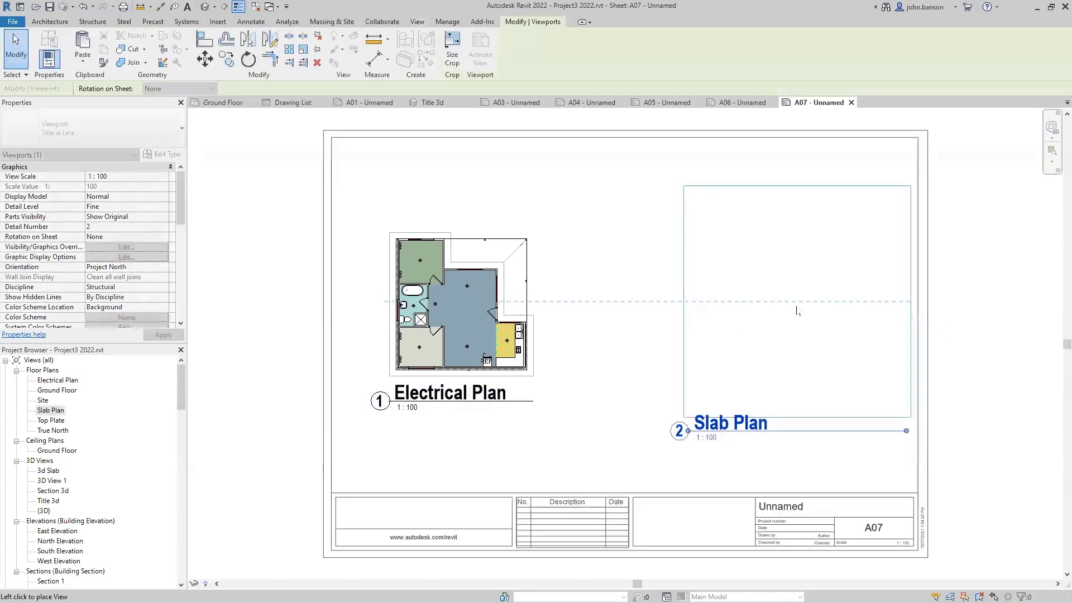
{"action": "left_click", "coordinate": [795, 310]}
{"action": "key", "text": "Escape"}
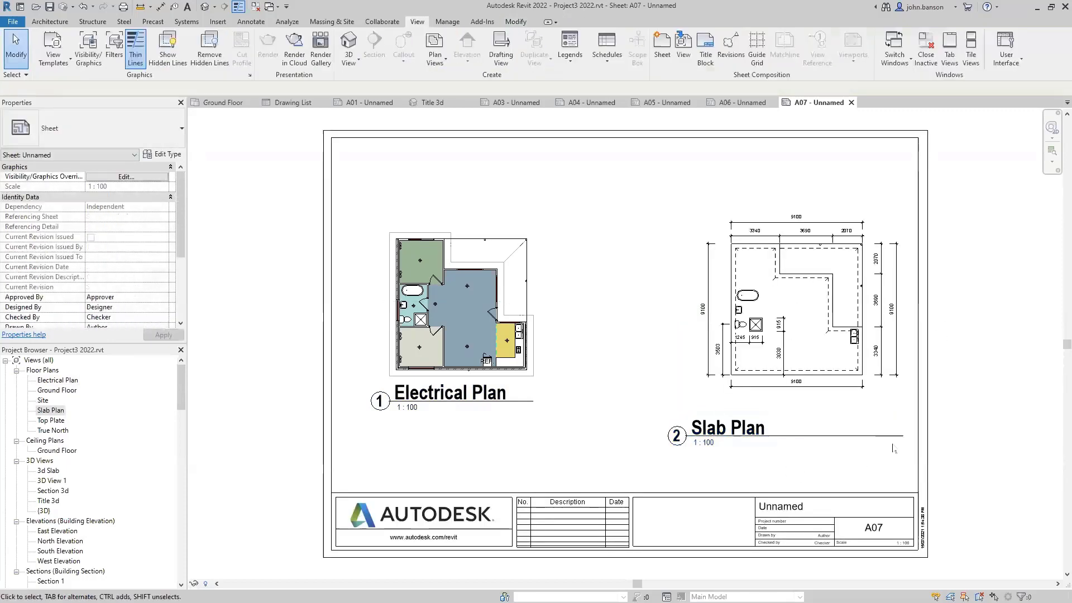
{"action": "left_click", "coordinate": [893, 442]}
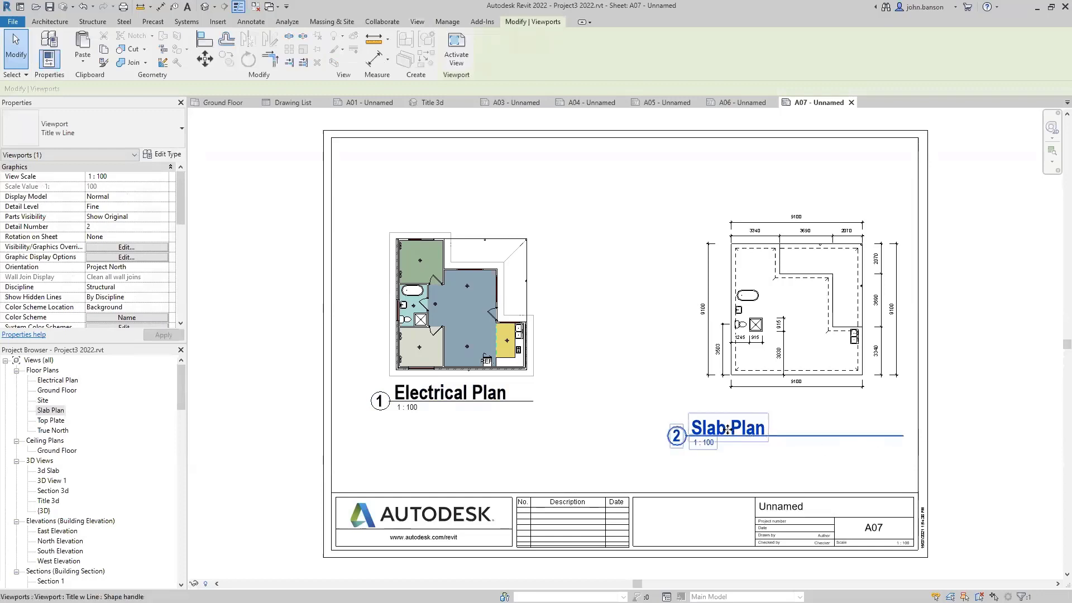
{"action": "left_click_drag", "start_coordinate": [720, 436], "coordinate": [768, 429]}
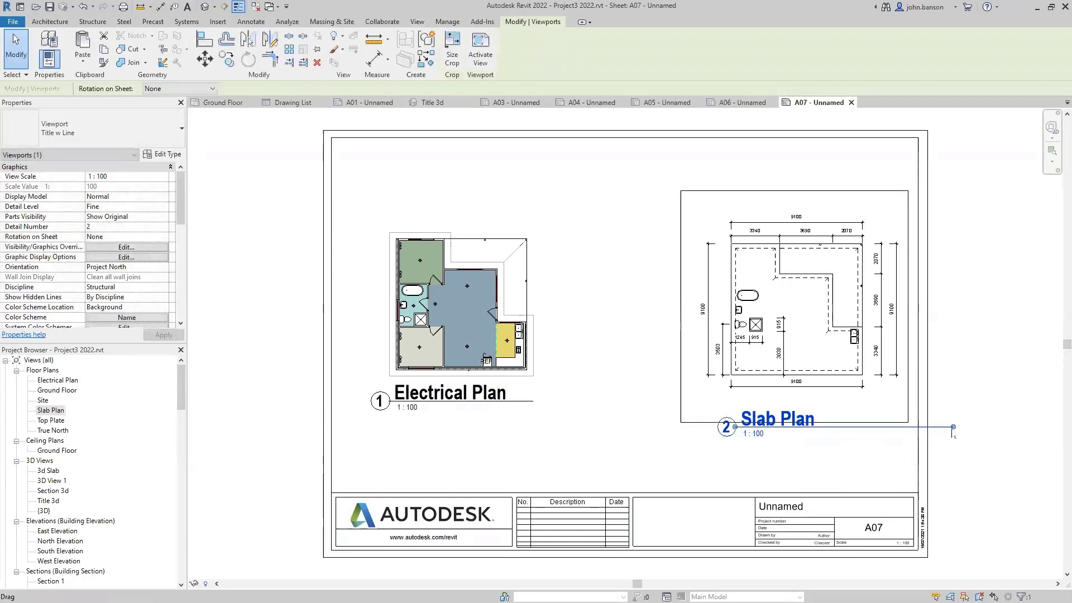
{"action": "key", "text": "Escape"}
- Shift the Electrical Plan left and down and lower its title to match the Slab Plan's
{"action": "left_click", "coordinate": [524, 355]}
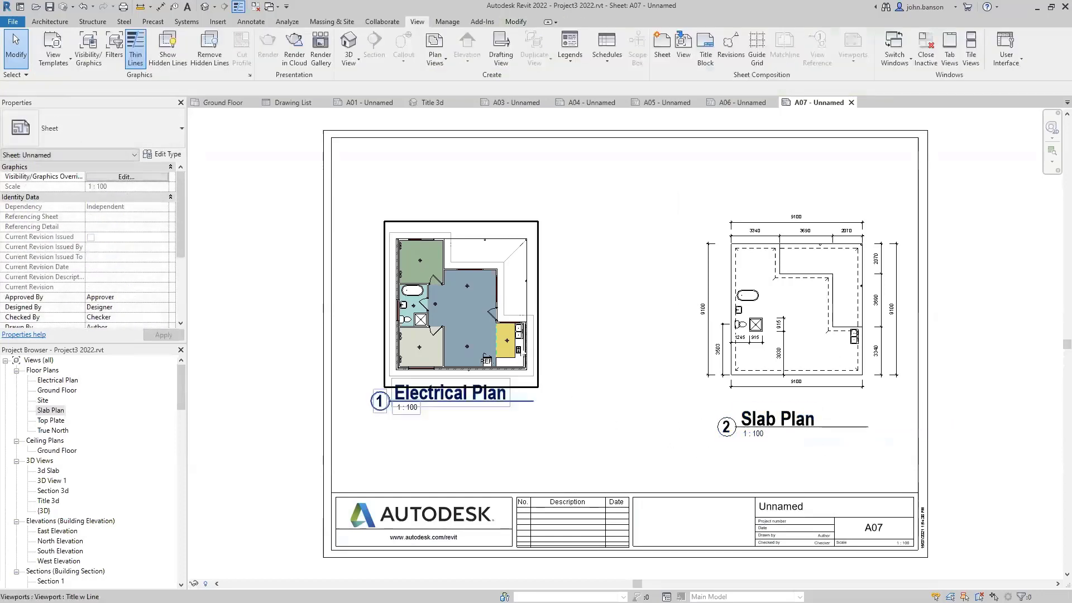
{"action": "left_click_drag", "start_coordinate": [528, 361], "coordinate": [514, 366]}
{"action": "left_click", "coordinate": [439, 422]}
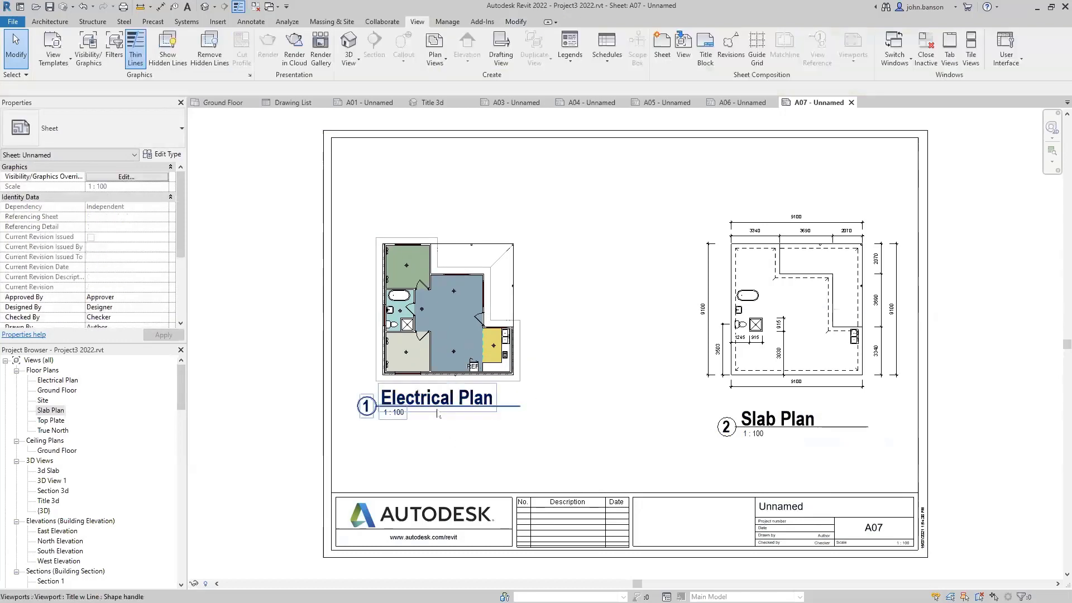
{"action": "left_click_drag", "start_coordinate": [439, 412], "coordinate": [438, 447]}
{"action": "left_click", "coordinate": [430, 413]}
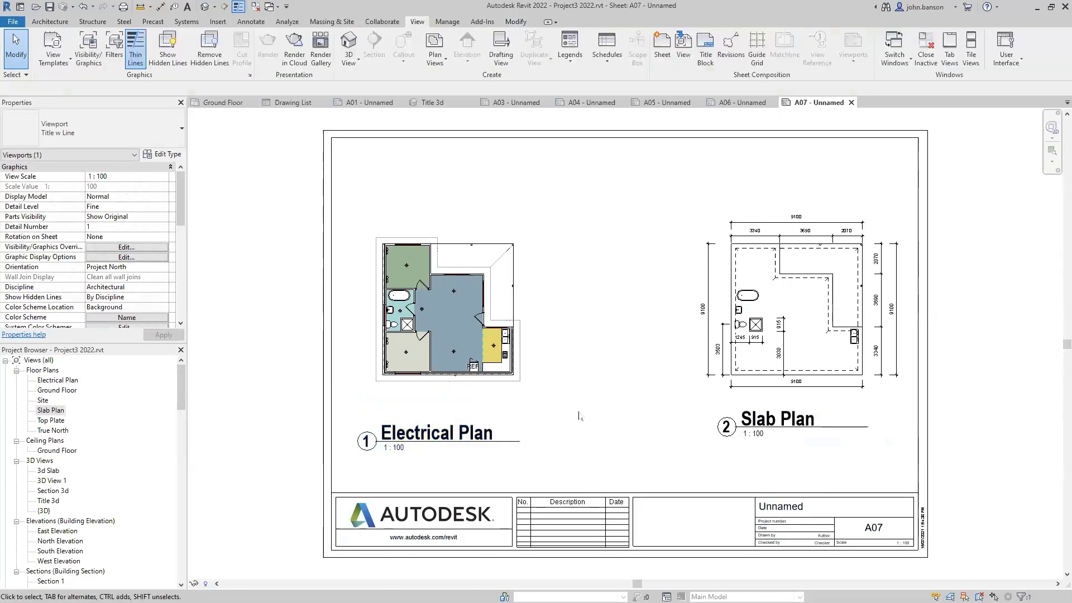
{"action": "scroll", "coordinate": [120, 489], "scroll_direction": "down", "scroll_amount": 4}
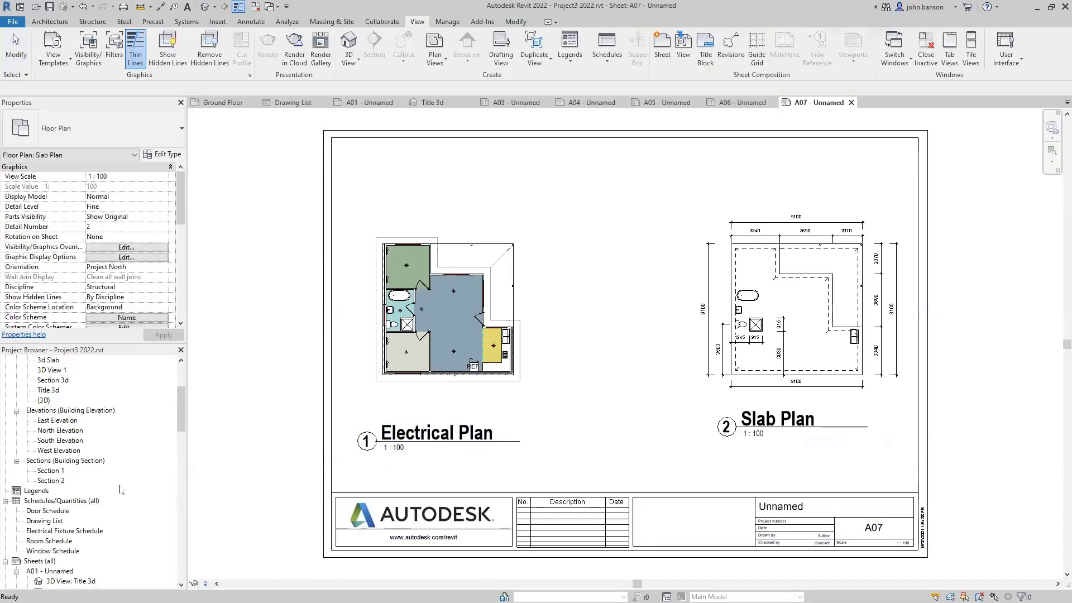
{"action": "scroll", "coordinate": [111, 491], "scroll_direction": "down", "scroll_amount": 2}
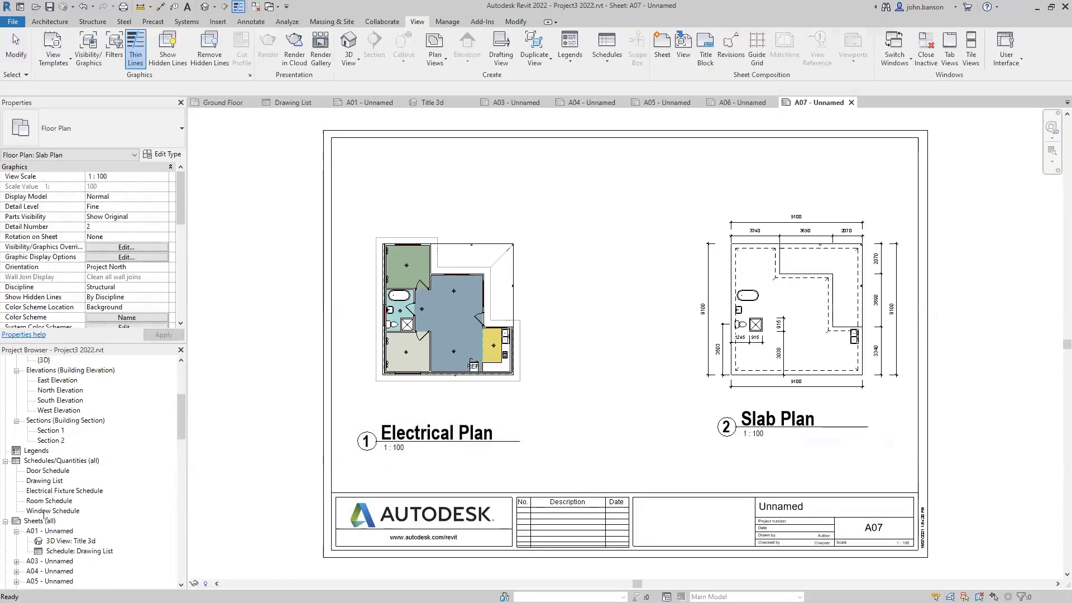
{"action": "left_click", "coordinate": [61, 490]}
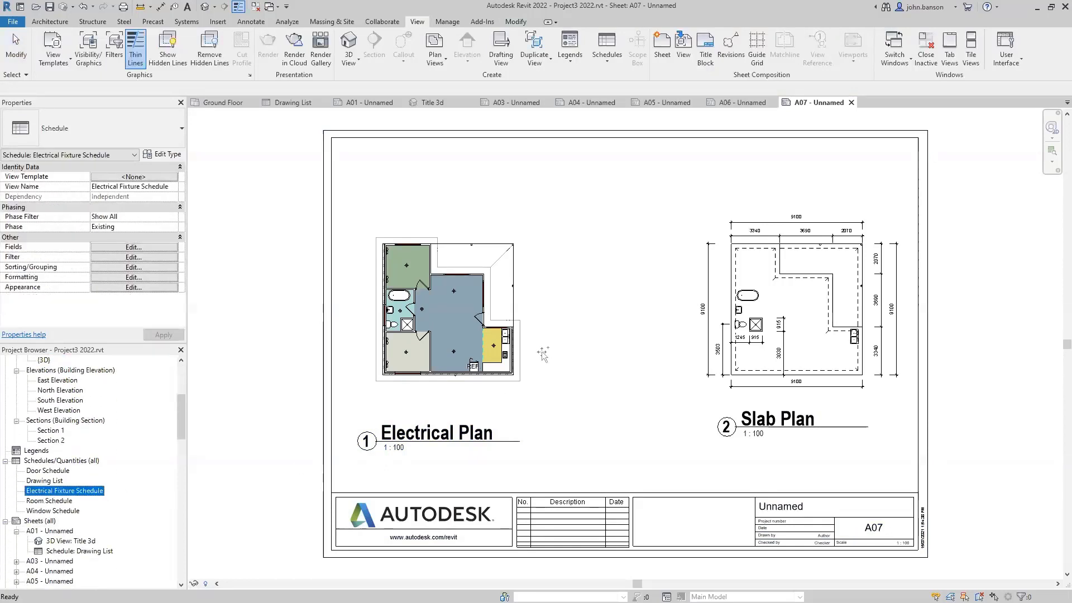
- Place the Electrical Fixture Schedule on sheet A07 between the Electrical Plan and Slab Plan
{"action": "left_click_drag", "start_coordinate": [542, 353], "coordinate": [626, 298]}
{"action": "left_click", "coordinate": [594, 316]}
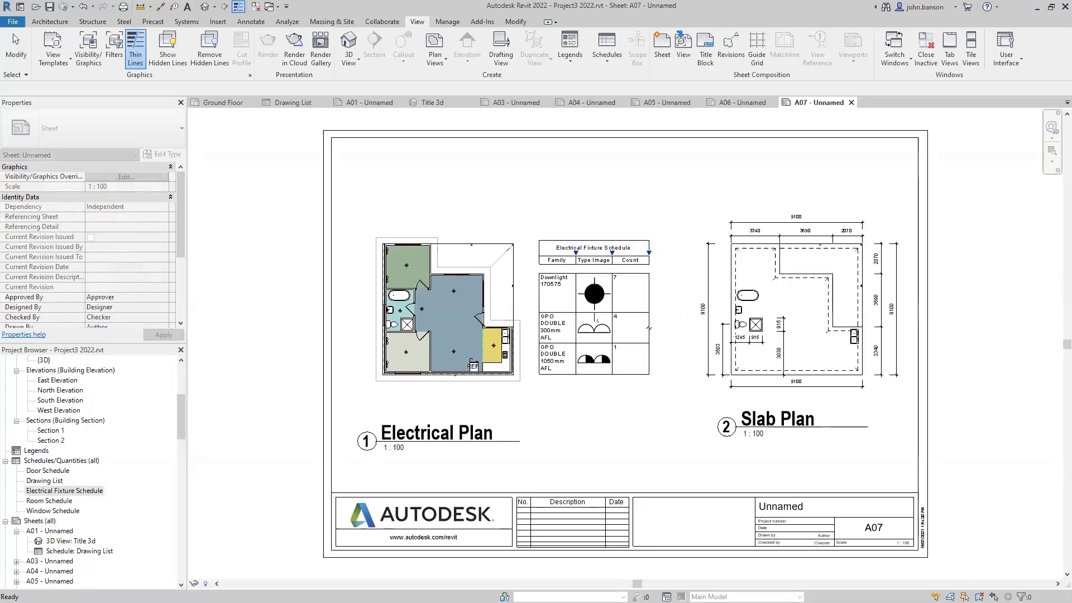
{"action": "left_click", "coordinate": [615, 424]}
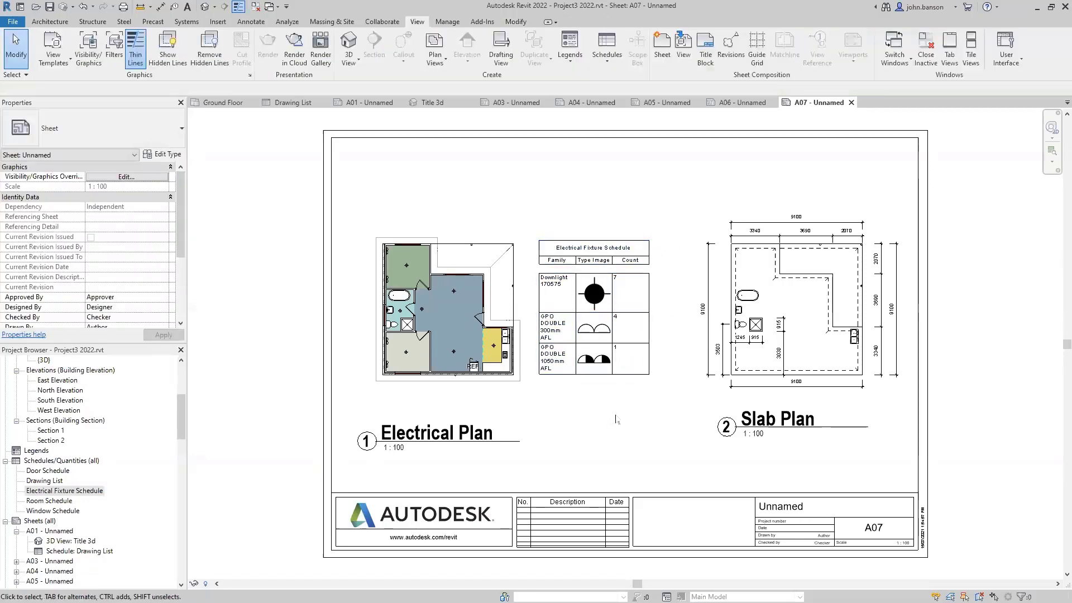
{"action": "scroll", "coordinate": [594, 409], "scroll_direction": "up", "scroll_amount": 2}
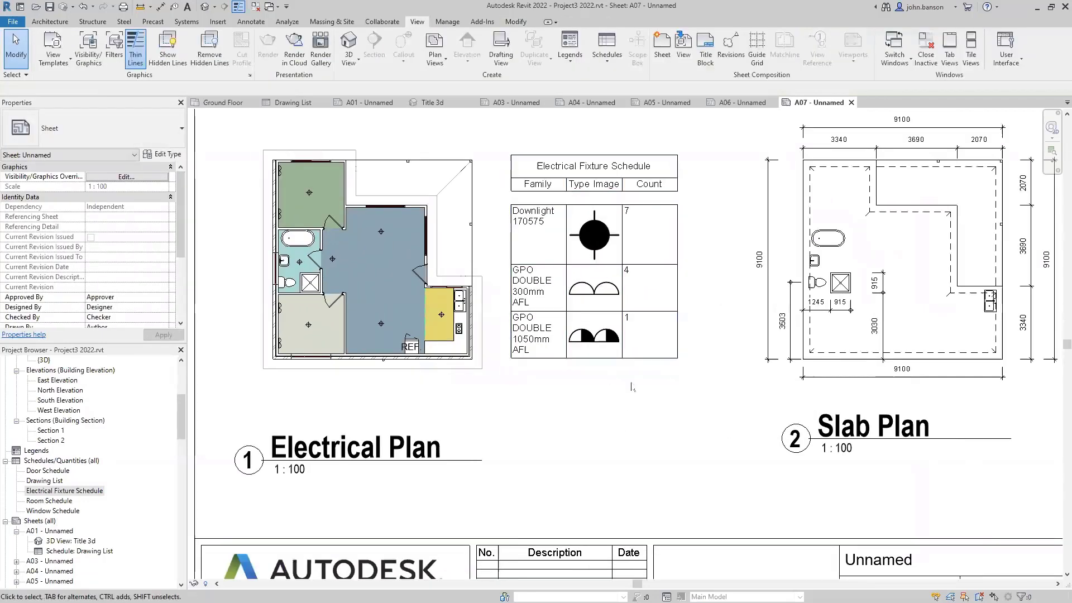
- Narrow the Type Image and Count columns and widen the Family column so names fit
{"action": "left_click", "coordinate": [643, 173]}
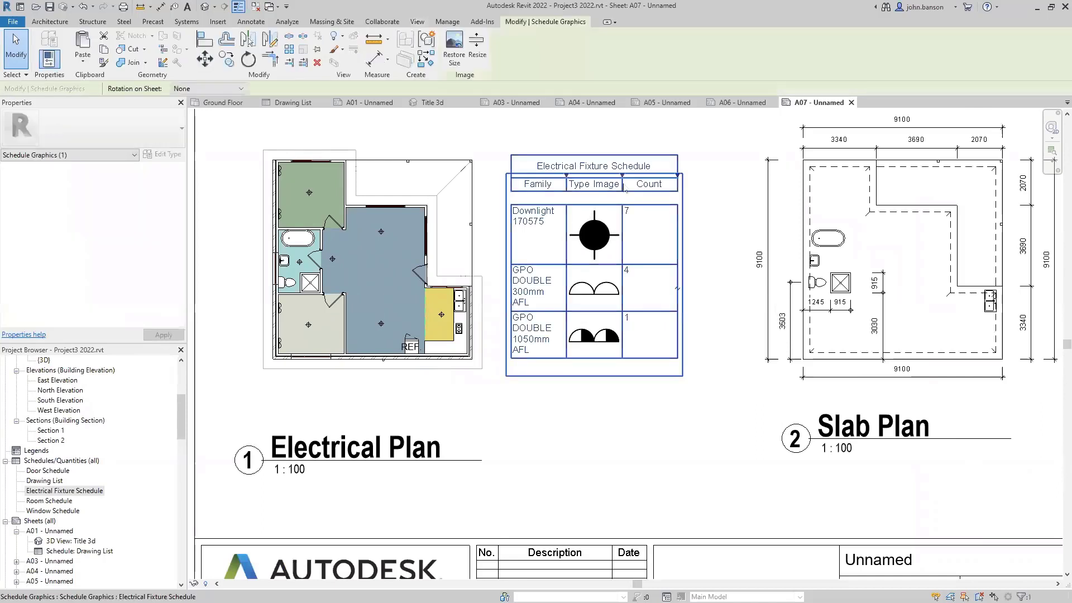
{"action": "left_click_drag", "start_coordinate": [622, 176], "coordinate": [600, 184]}
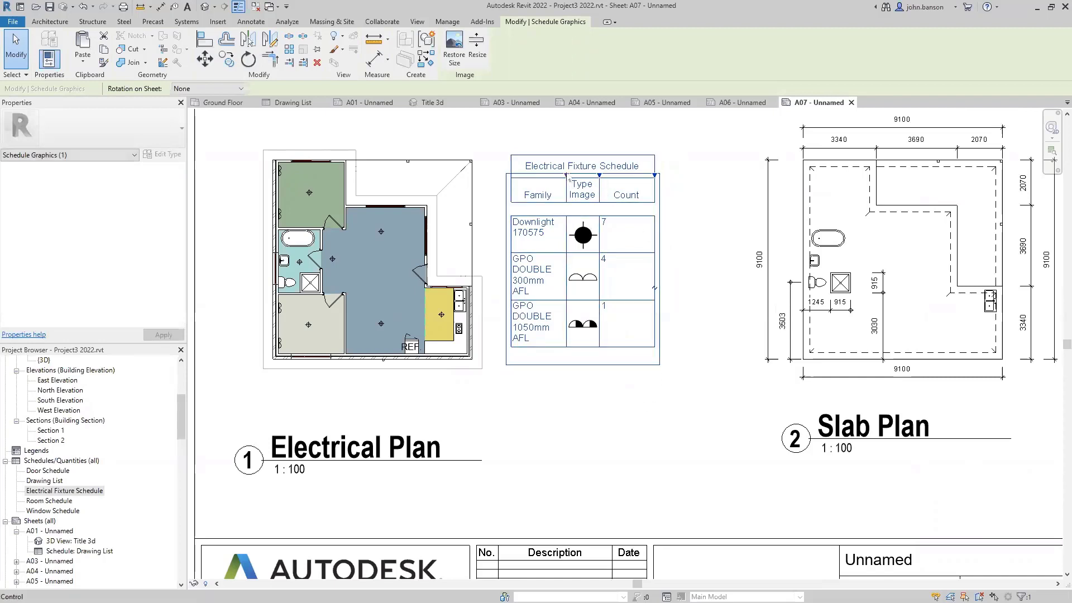
{"action": "left_click_drag", "start_coordinate": [568, 180], "coordinate": [641, 188]}
{"action": "left_click_drag", "start_coordinate": [724, 183], "coordinate": [704, 183]}
{"action": "left_click", "coordinate": [652, 385]}
{"action": "scroll", "coordinate": [652, 385], "scroll_direction": "down", "scroll_amount": 3}
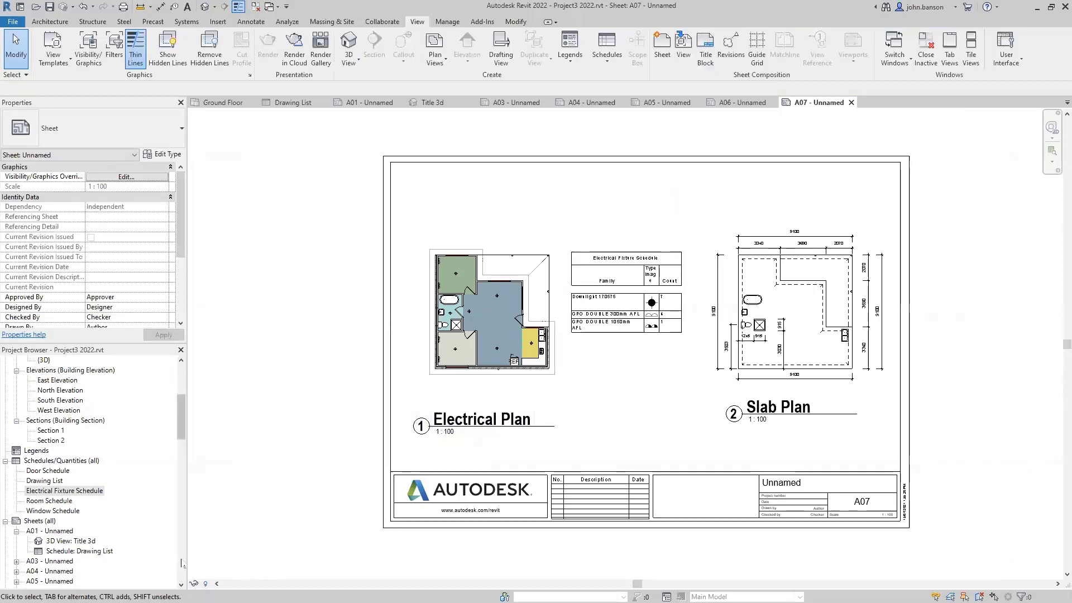
- Rename sheet A01 from Unnamed to TITLE
{"action": "double_click", "coordinate": [58, 532]}
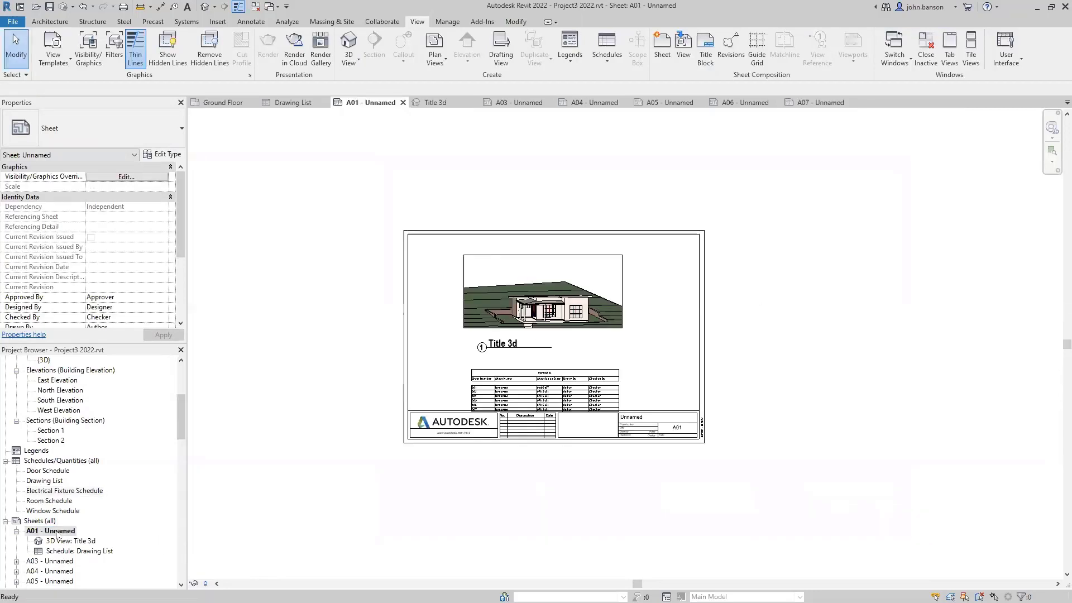
{"action": "right_click", "coordinate": [57, 533]}
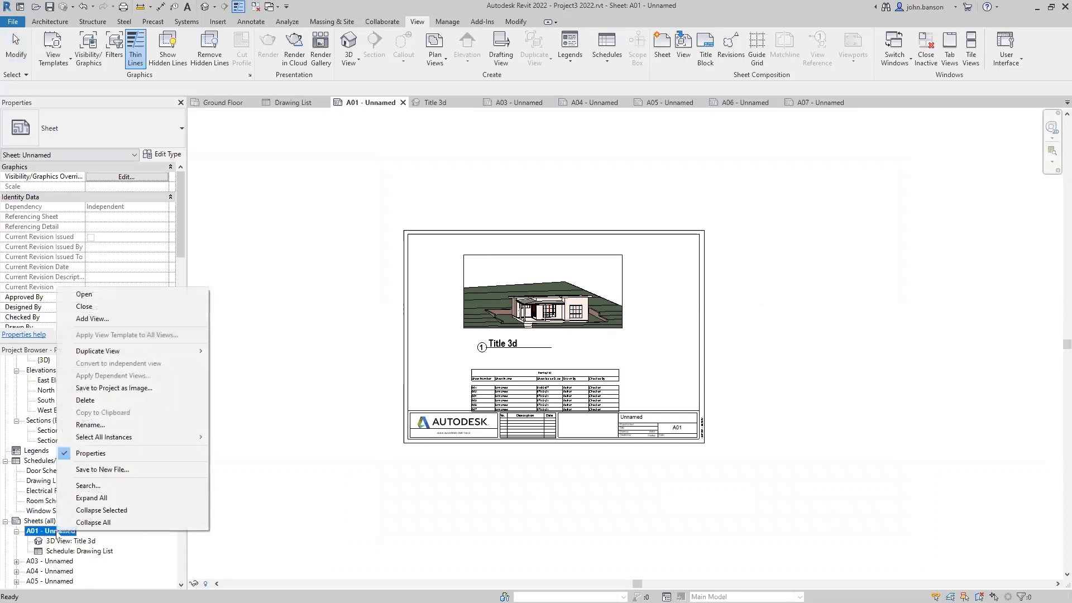
{"action": "left_click", "coordinate": [94, 425]}
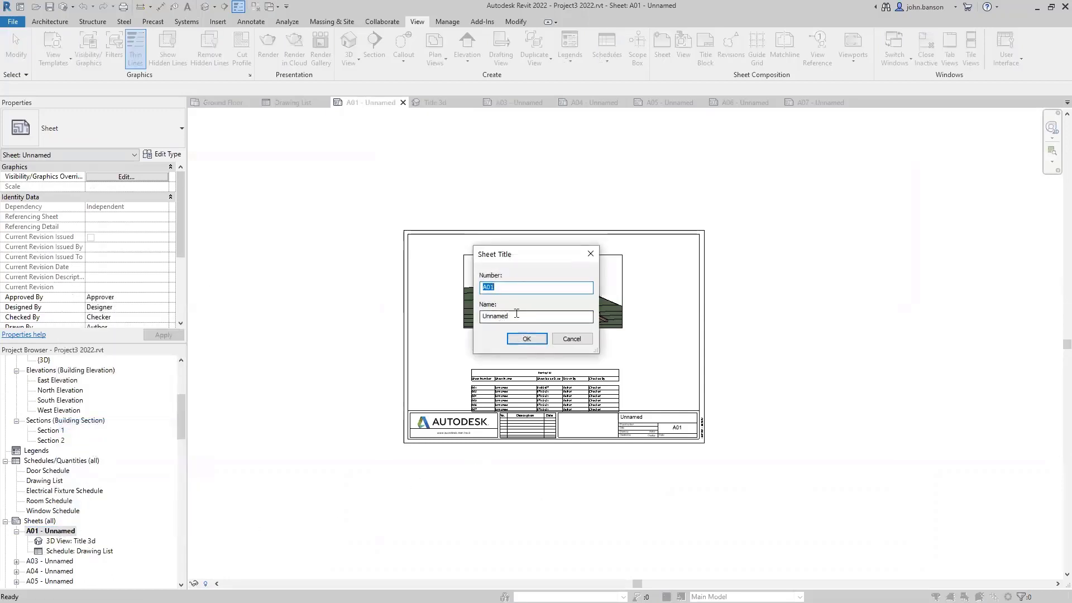
{"action": "double_click", "coordinate": [479, 317]}
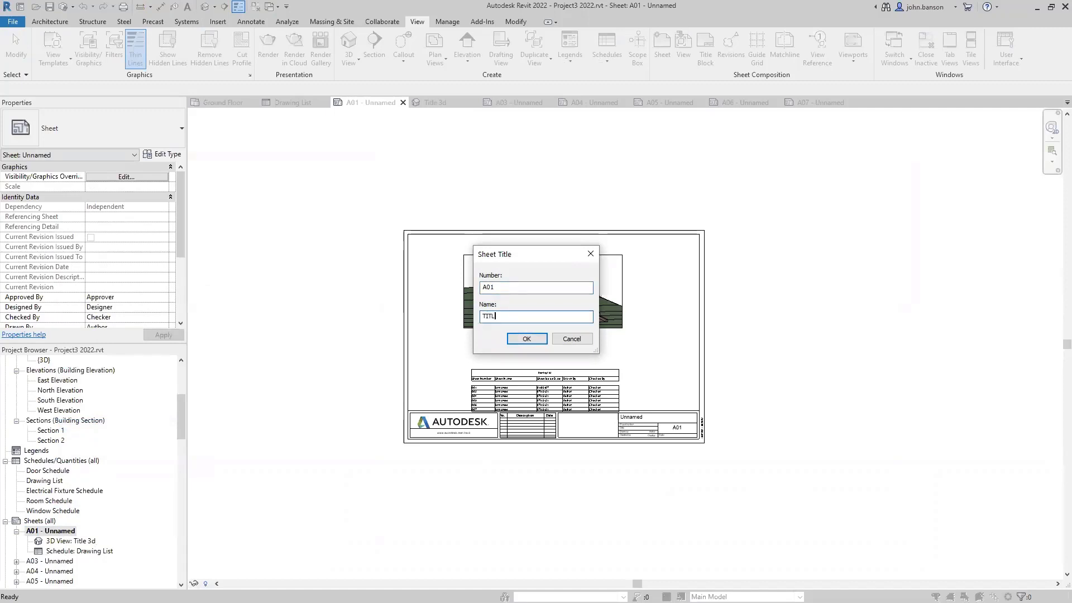
{"action": "key", "text": "Return"}
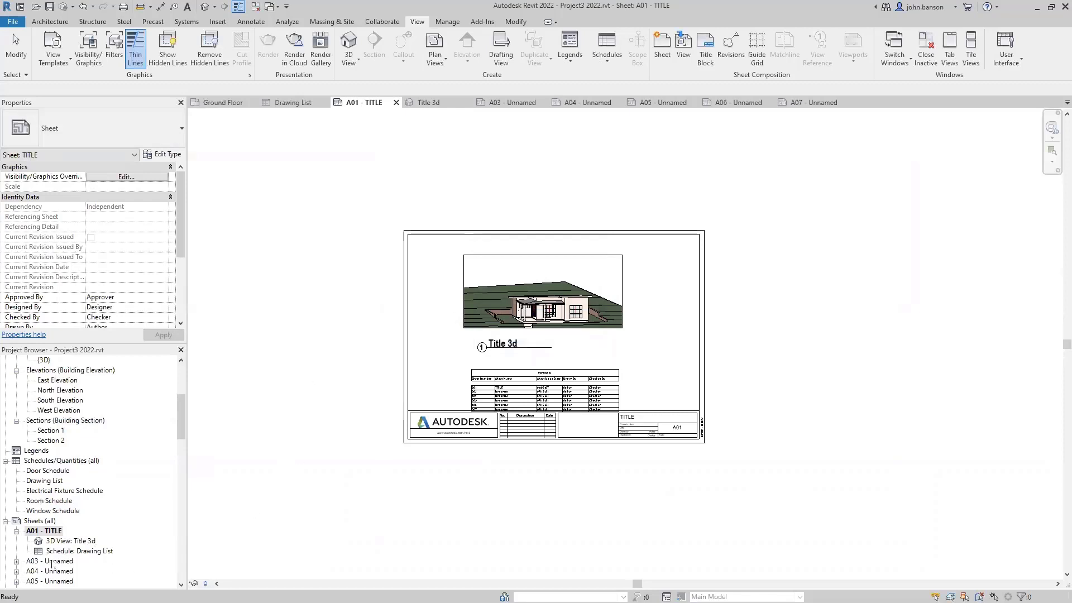
- Rename sheet A03 to PLAN
{"action": "left_click", "coordinate": [53, 562]}
{"action": "left_click", "coordinate": [53, 562]}
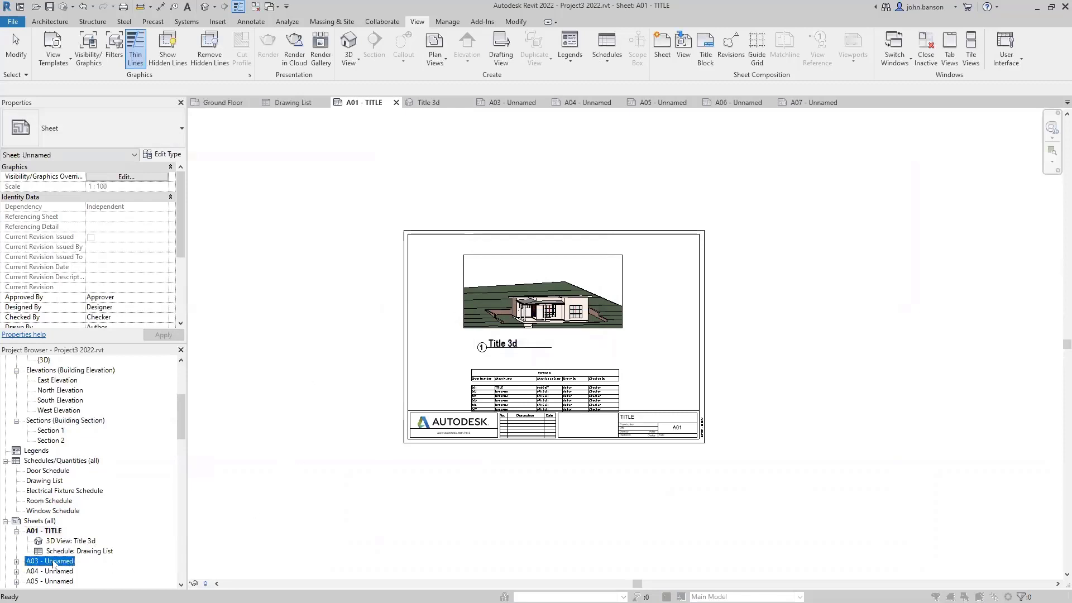
{"action": "key", "text": "Tab"}
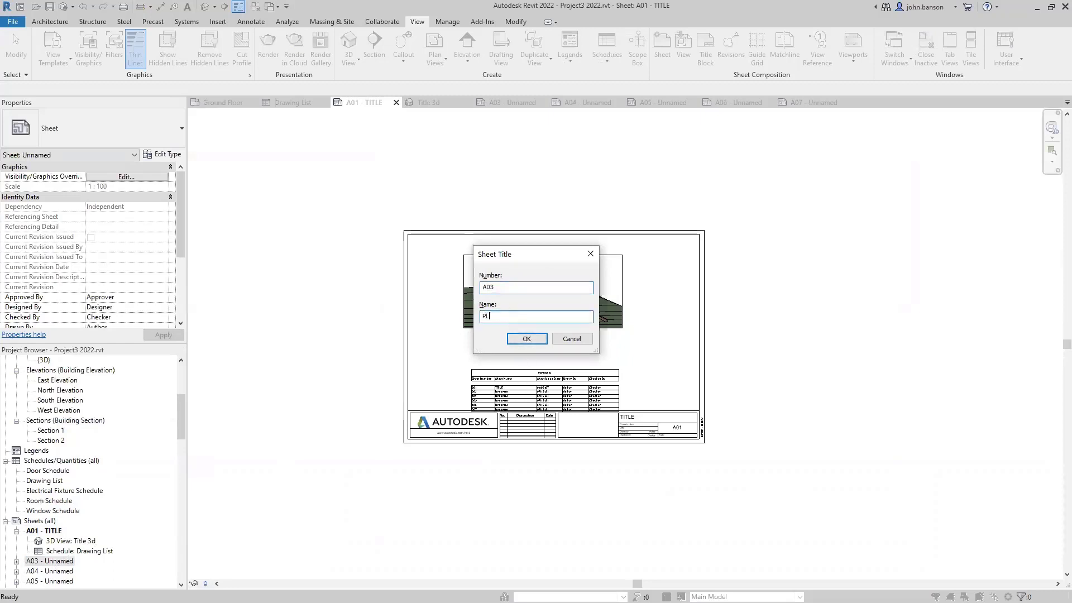
{"action": "type", "text": "PLAN"}
{"action": "key", "text": "Return"}
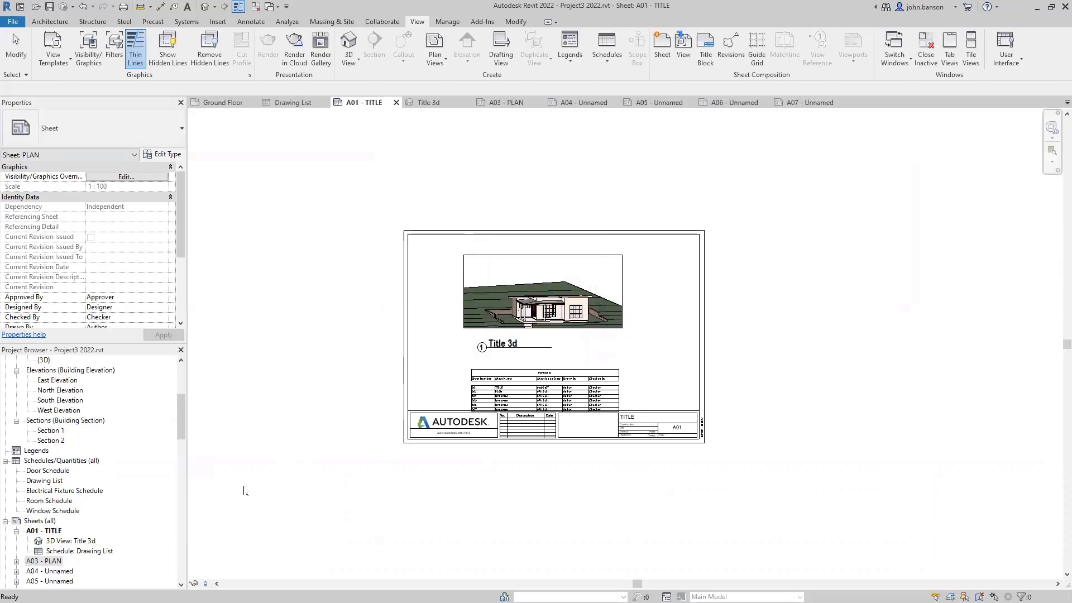
- Rename sheet A04 from Unnamed to ELEVATIONS
{"action": "double_click", "coordinate": [60, 573]}
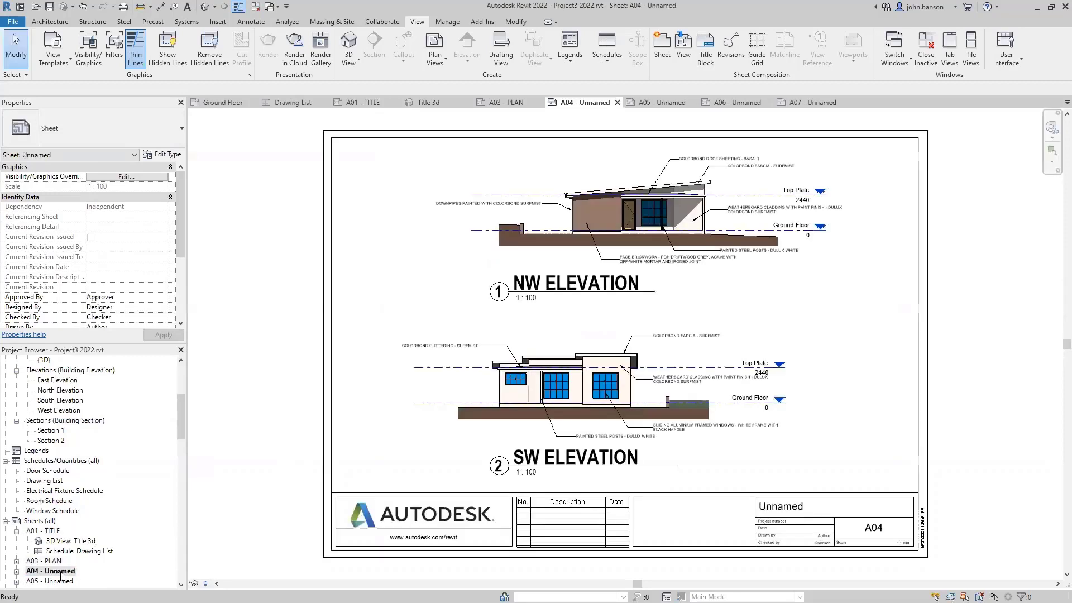
{"action": "key", "text": "F2"}
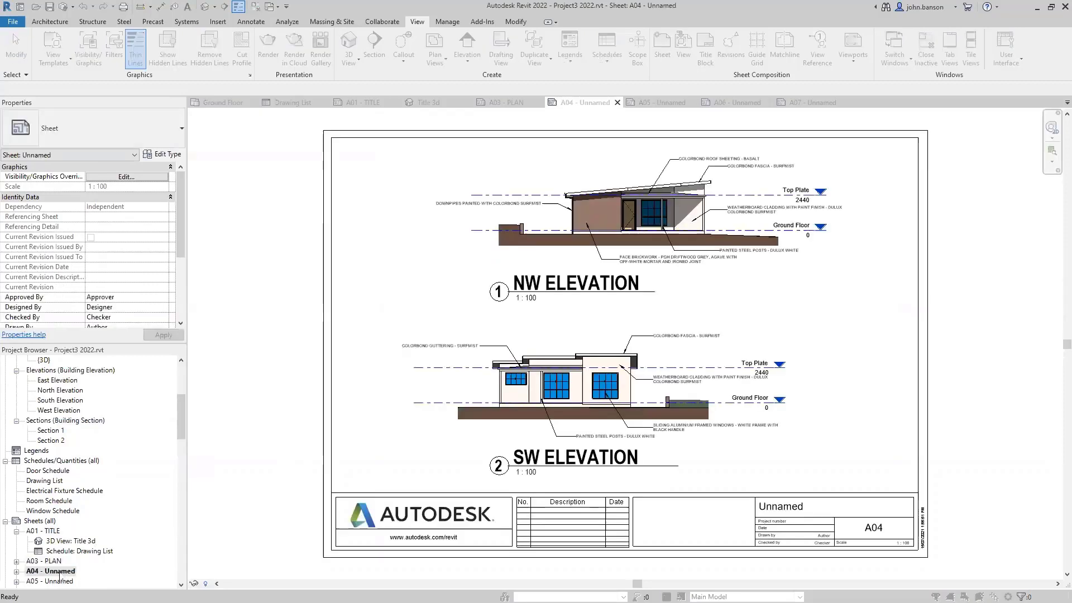
{"action": "double_click", "coordinate": [513, 317]}
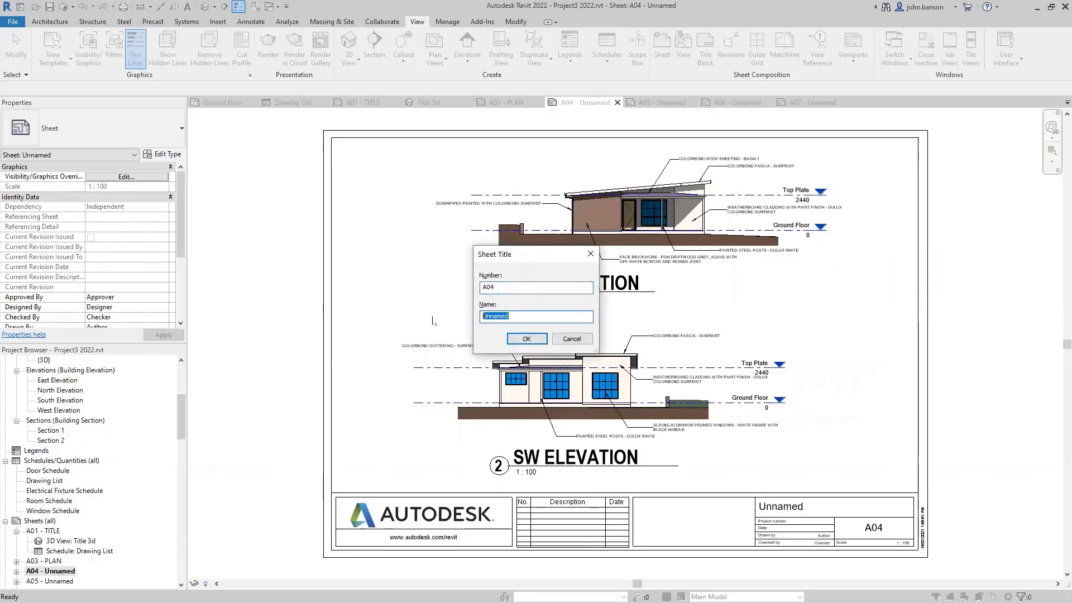
{"action": "type", "text": "E"}
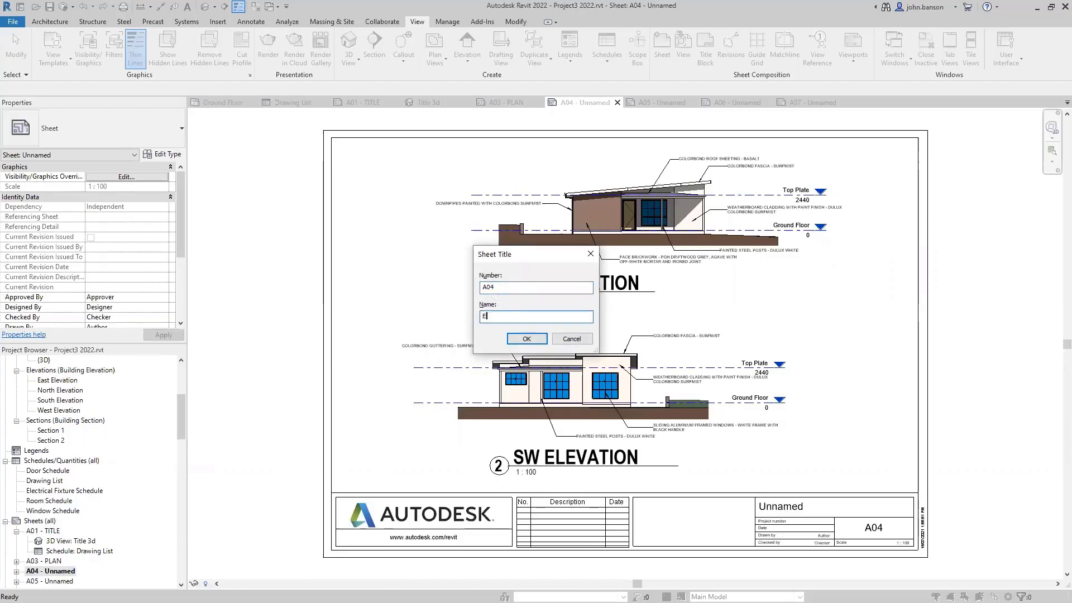
{"action": "type", "text": "LEVAR"}
{"action": "key", "text": "BackSpace"}
{"action": "type", "text": "TIONS"}
{"action": "key", "text": "Return"}
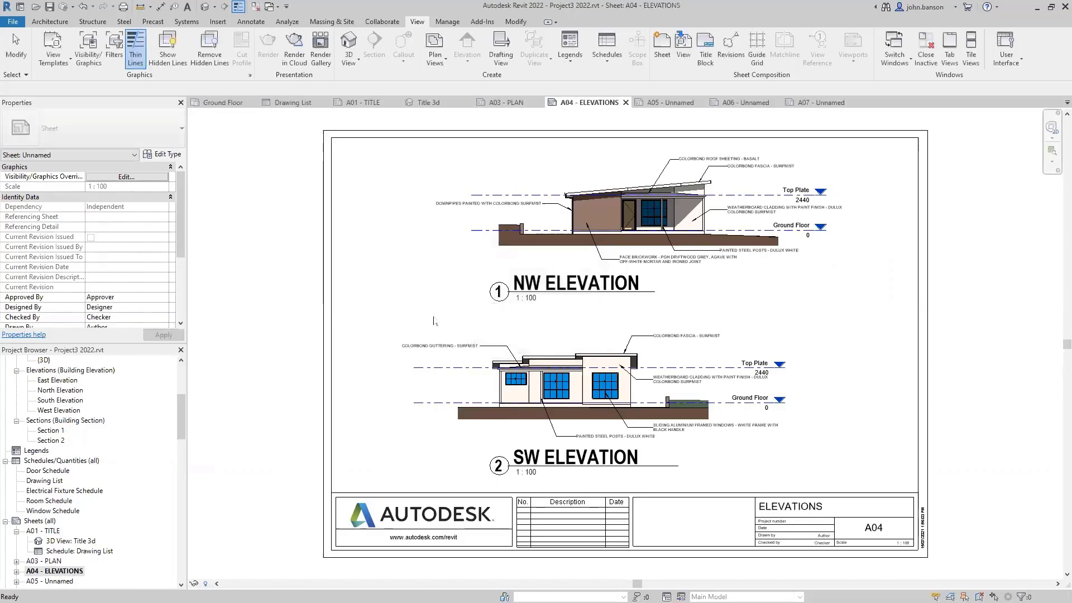
- Open sheet A05 and begin editing its name in the Sheet Title dialog
{"action": "double_click", "coordinate": [52, 581]}
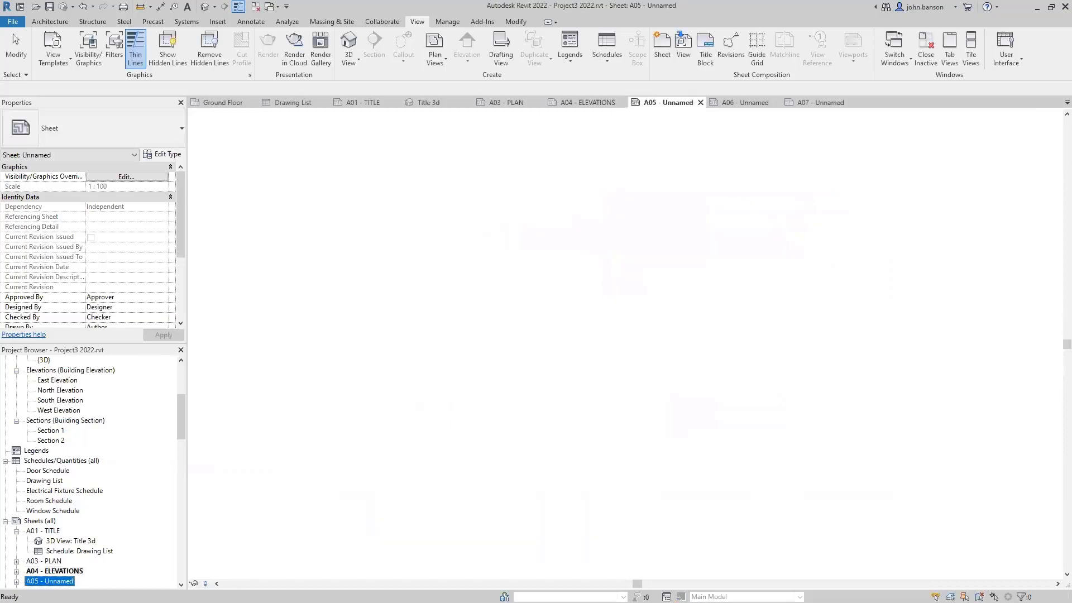
{"action": "left_click", "coordinate": [69, 582]}
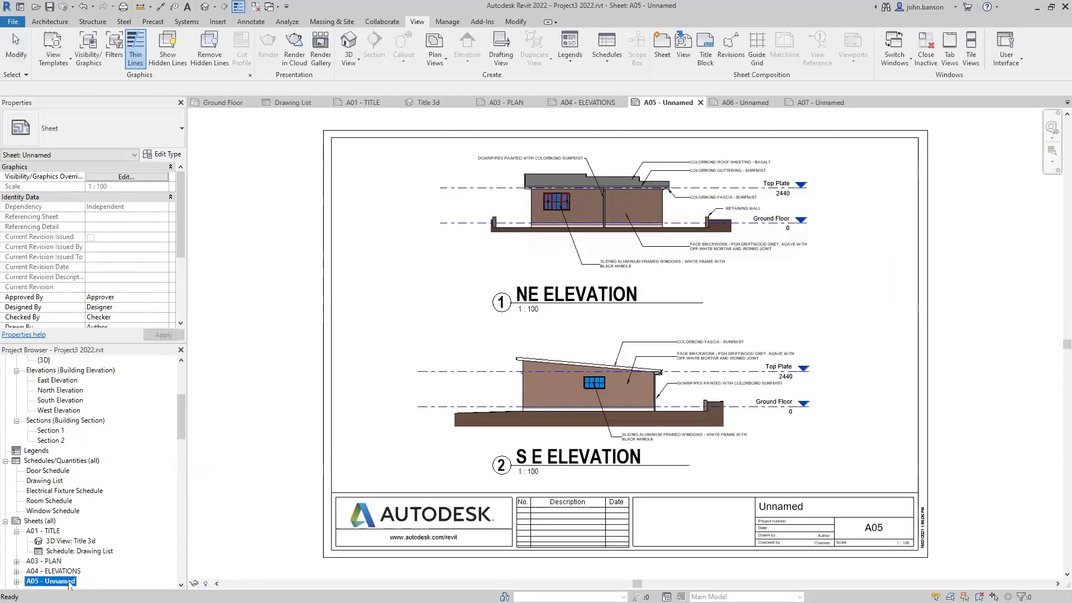
{"action": "key", "text": "F2"}
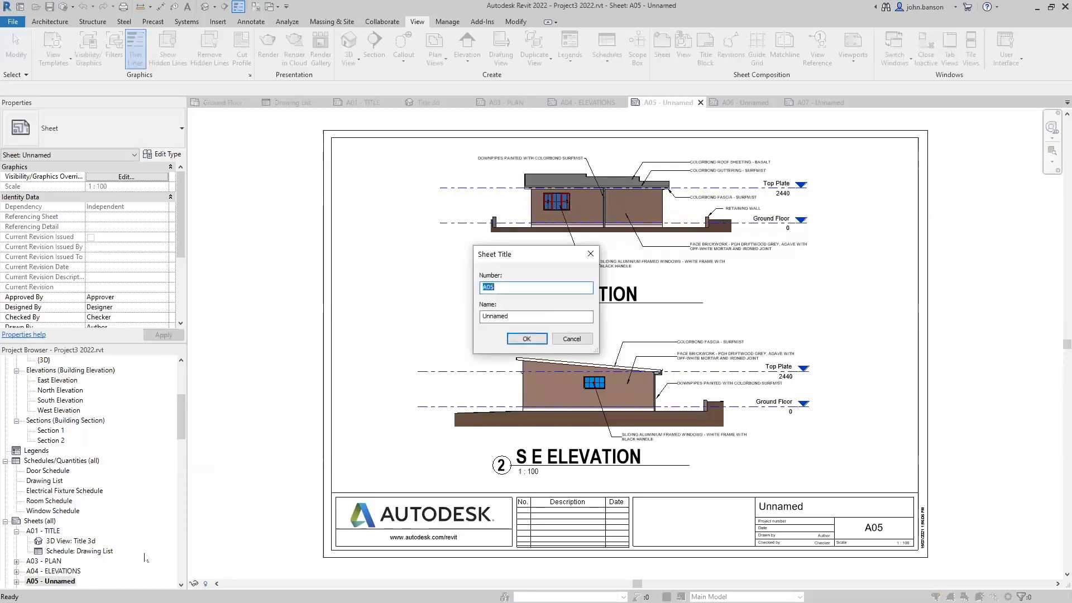
{"action": "left_click", "coordinate": [518, 317]}
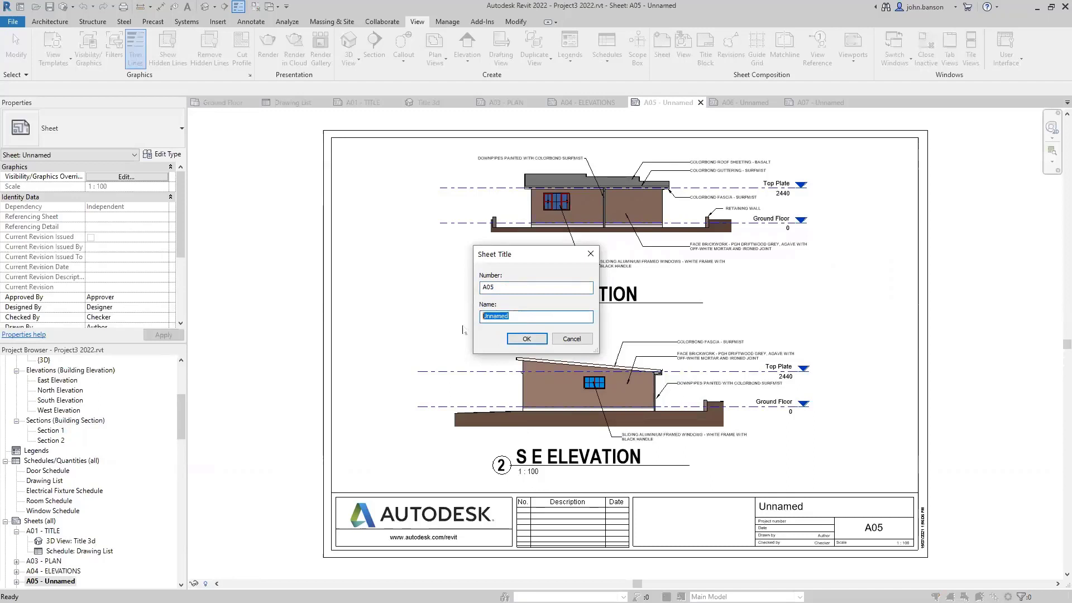
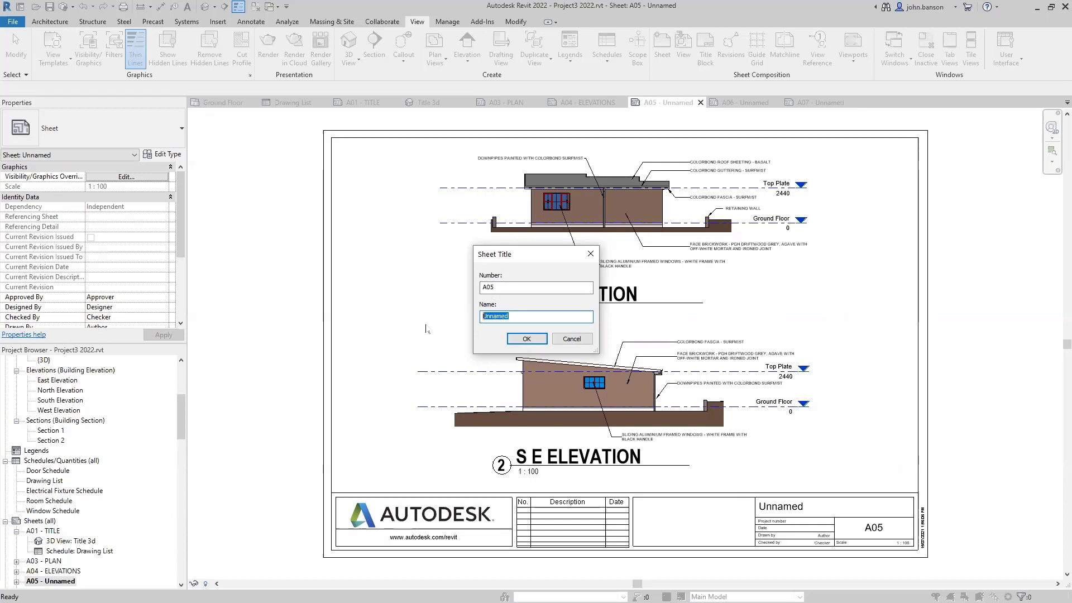
- Rename sheet A05 from Unnamed to ELEVATIONS and select its title block
{"action": "type", "text": "ELEVATIONS"}
{"action": "key", "text": "Return"}
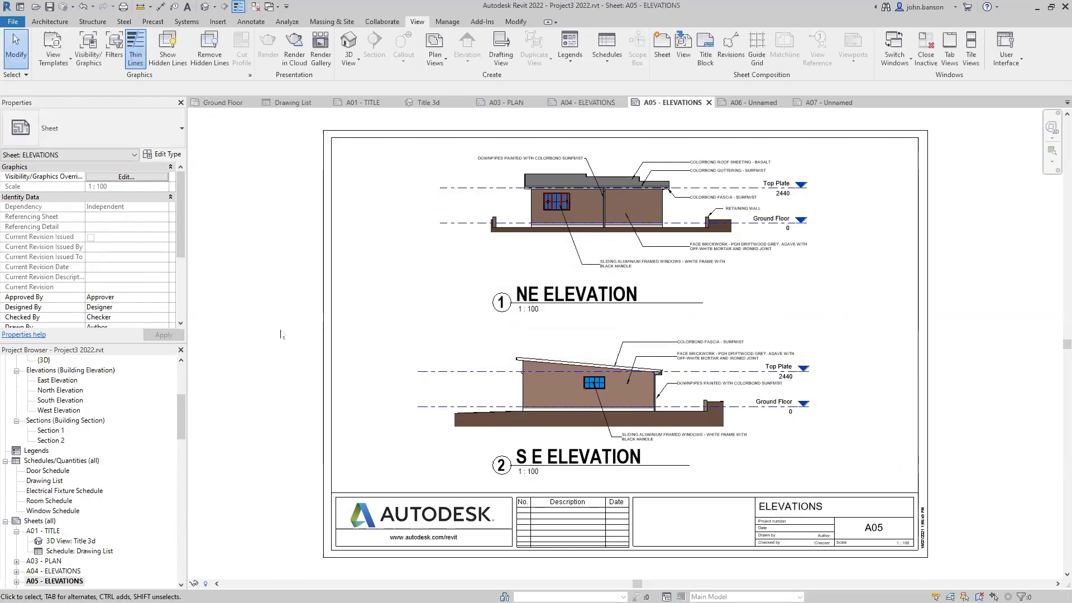
{"action": "left_click", "coordinate": [335, 316]}
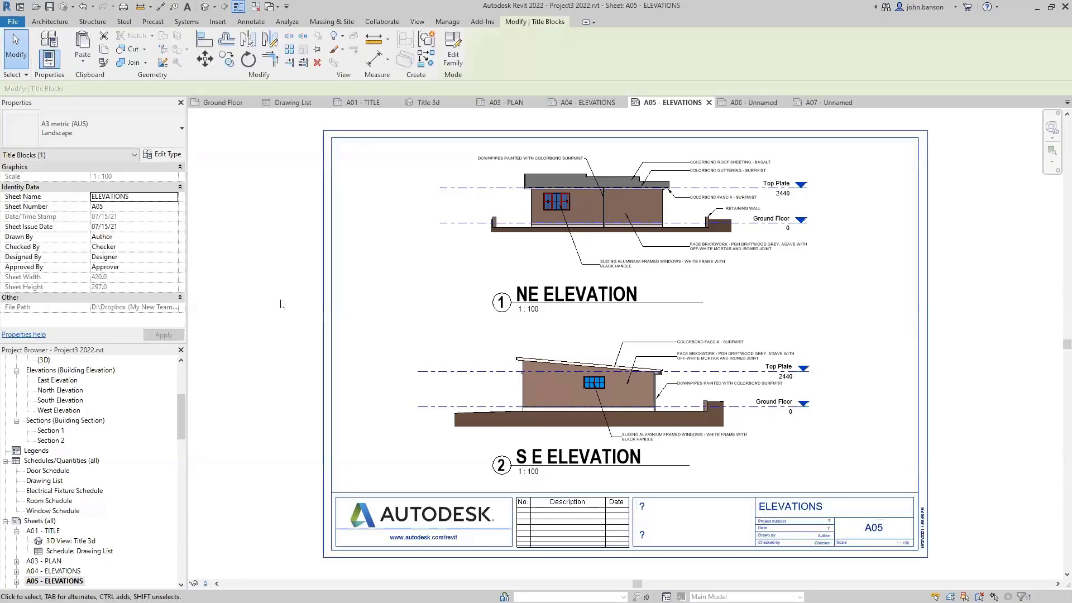
- Open the A3 metric (AUS) title block family and delete the Autodesk logo image
{"action": "left_click", "coordinate": [454, 56]}
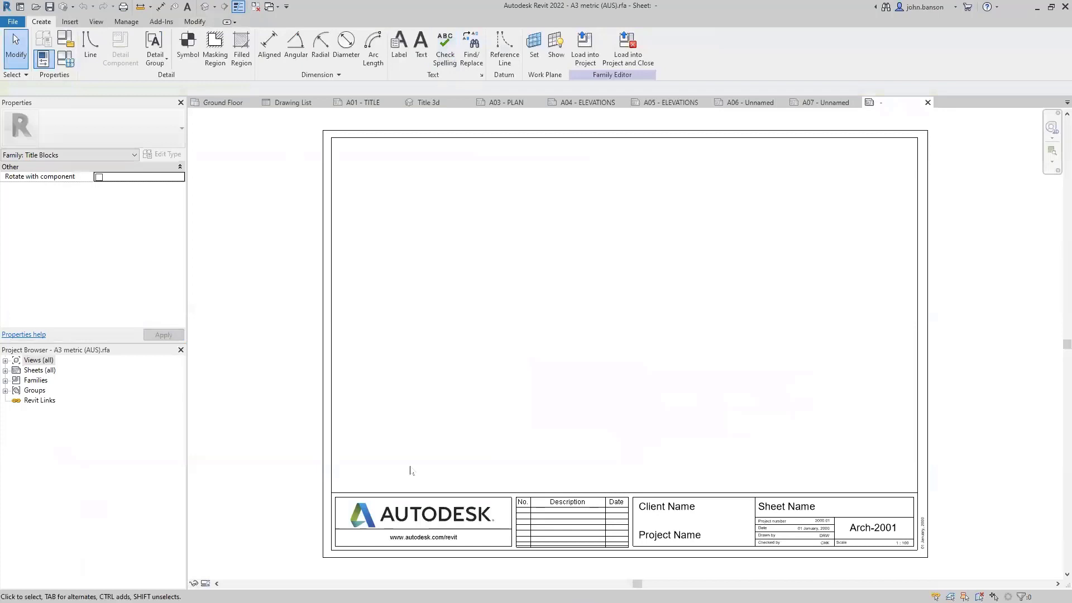
{"action": "left_click", "coordinate": [426, 520]}
{"action": "key", "text": "Delete"}
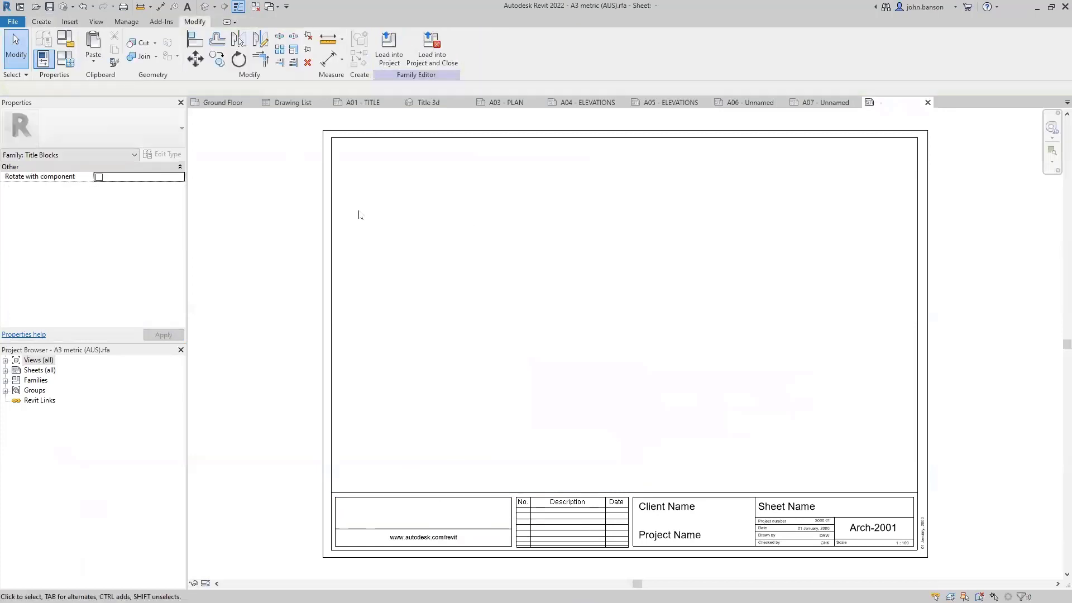
- Browse Webcasts > Webcast 3 > Families for a replacement image, then cancel the import
{"action": "left_click", "coordinate": [71, 22]}
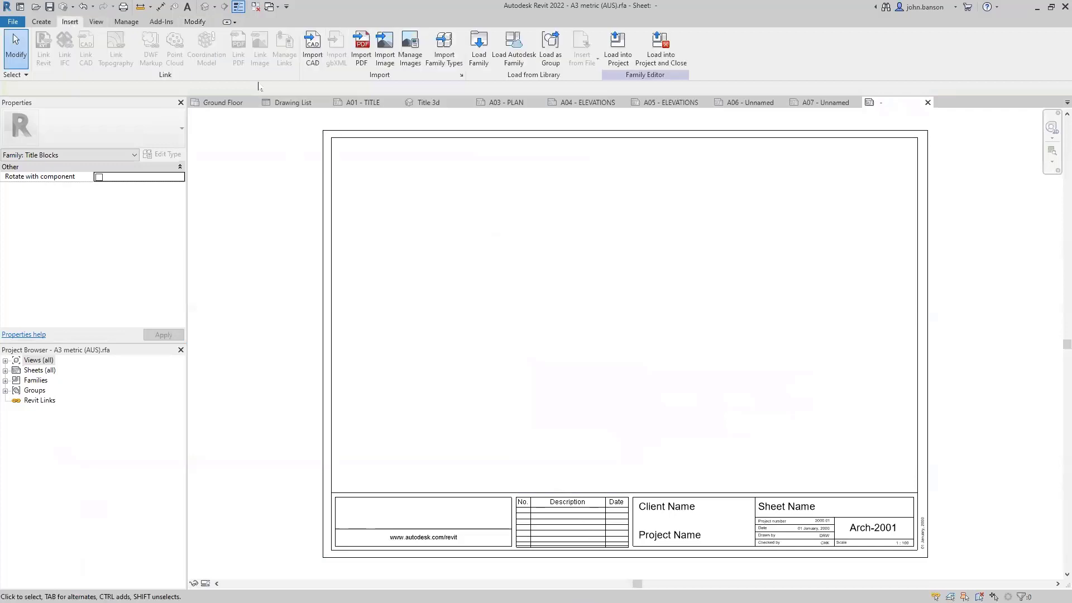
{"action": "left_click", "coordinate": [385, 58]}
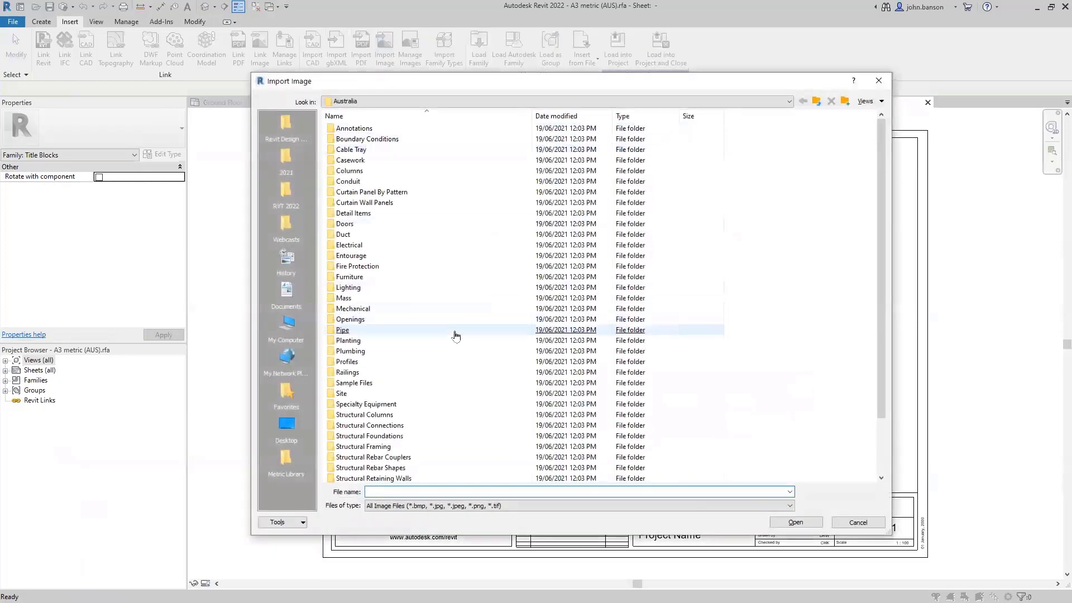
{"action": "scroll", "coordinate": [456, 335], "scroll_direction": "down", "scroll_amount": 2}
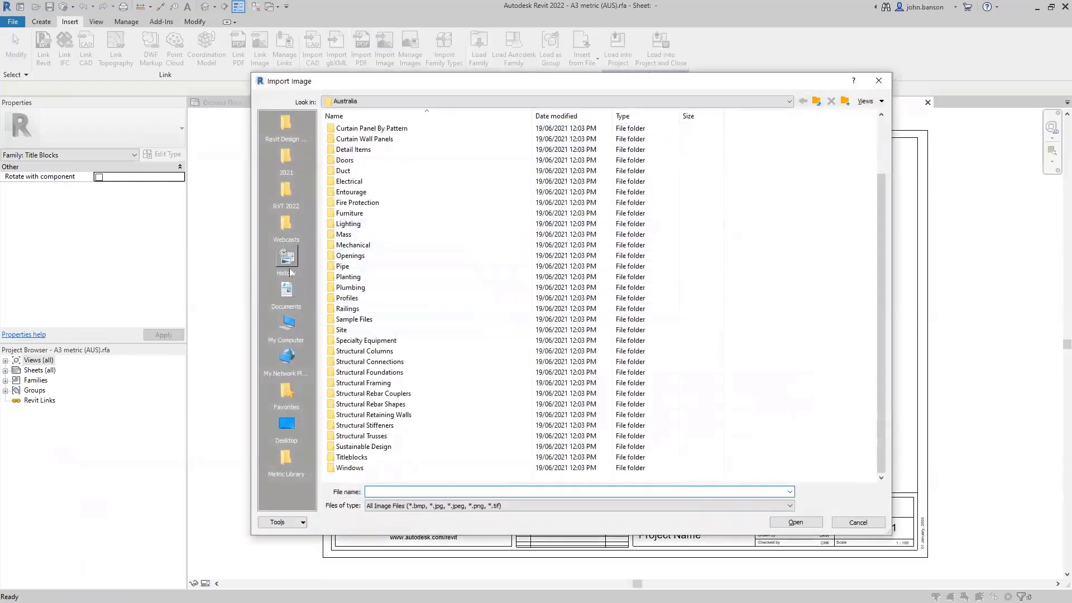
{"action": "left_click", "coordinate": [287, 226]}
{"action": "left_click", "coordinate": [350, 161]}
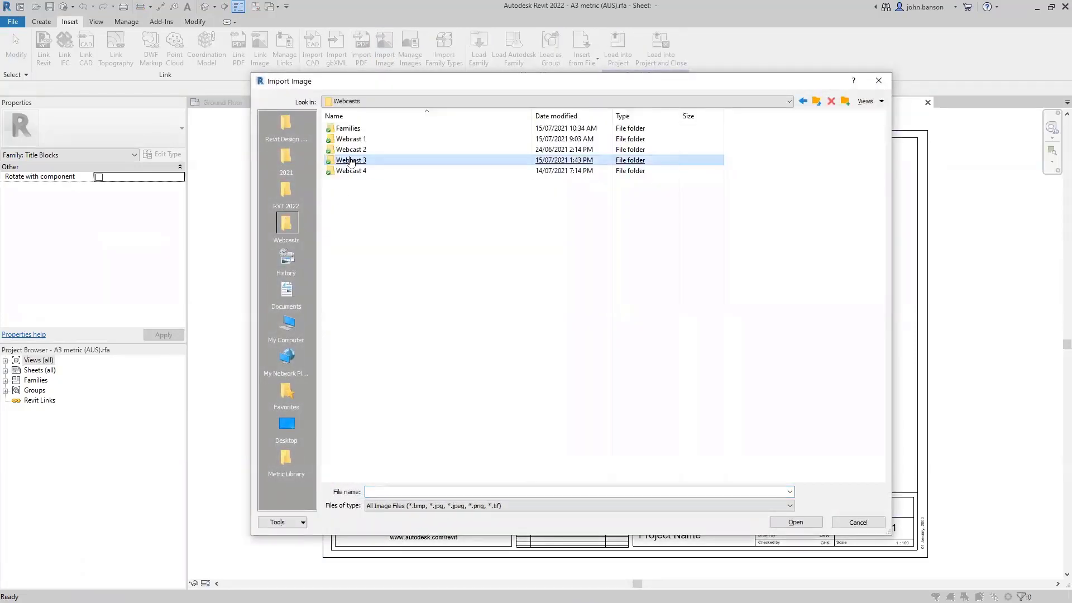
{"action": "double_click", "coordinate": [350, 161]}
{"action": "left_click", "coordinate": [349, 130]}
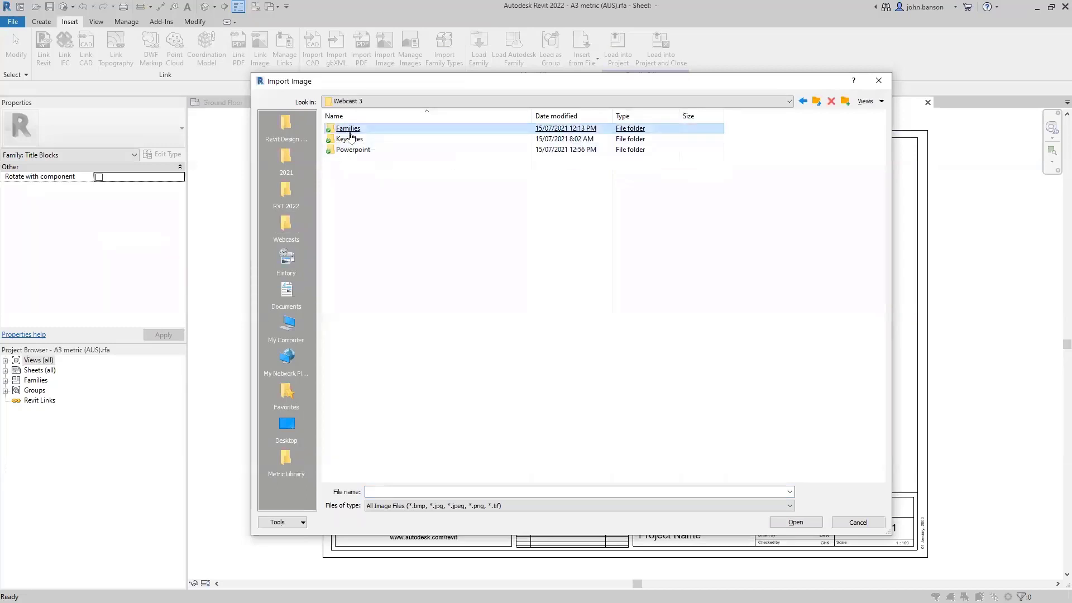
{"action": "double_click", "coordinate": [349, 129]}
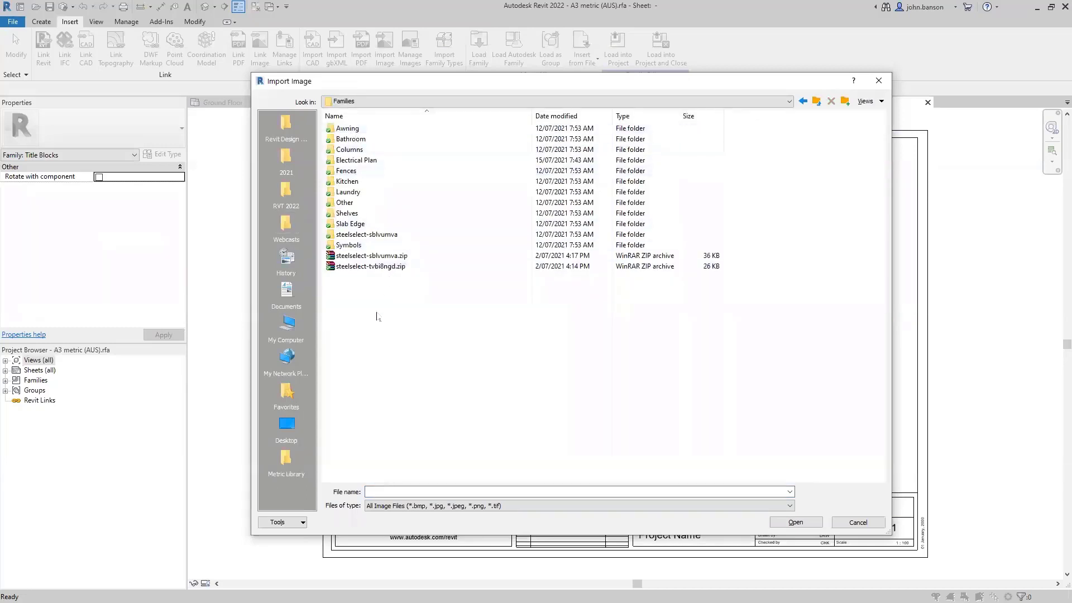
{"action": "left_click", "coordinate": [857, 522]}
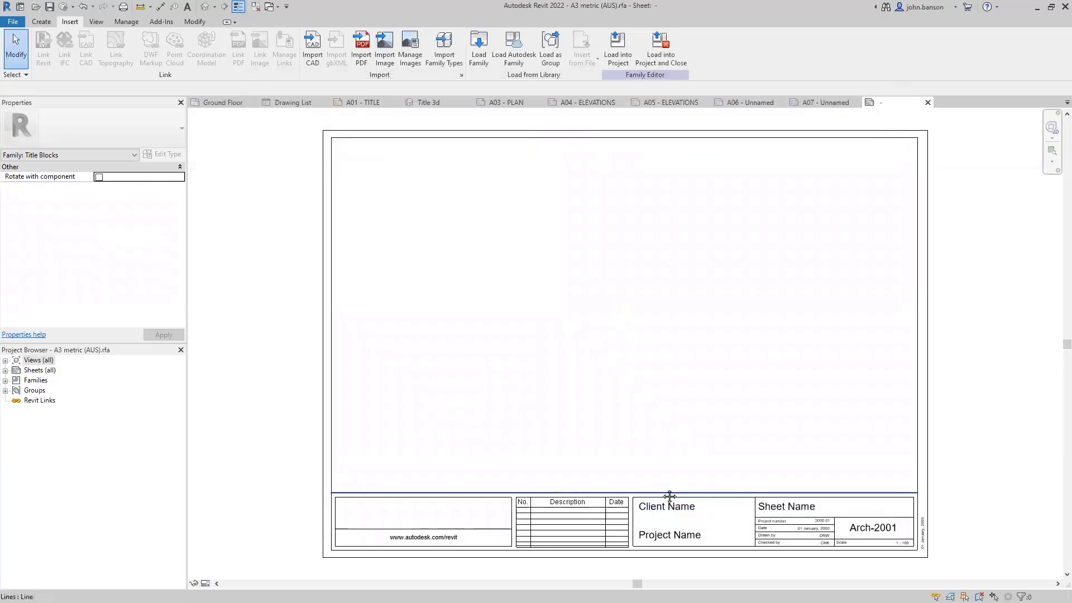
- Inspect the Sheet Name label's parameters in Edit Label, then cancel without changes
{"action": "scroll", "coordinate": [670, 497], "scroll_direction": "up", "scroll_amount": 2}
{"action": "left_click", "coordinate": [595, 442]}
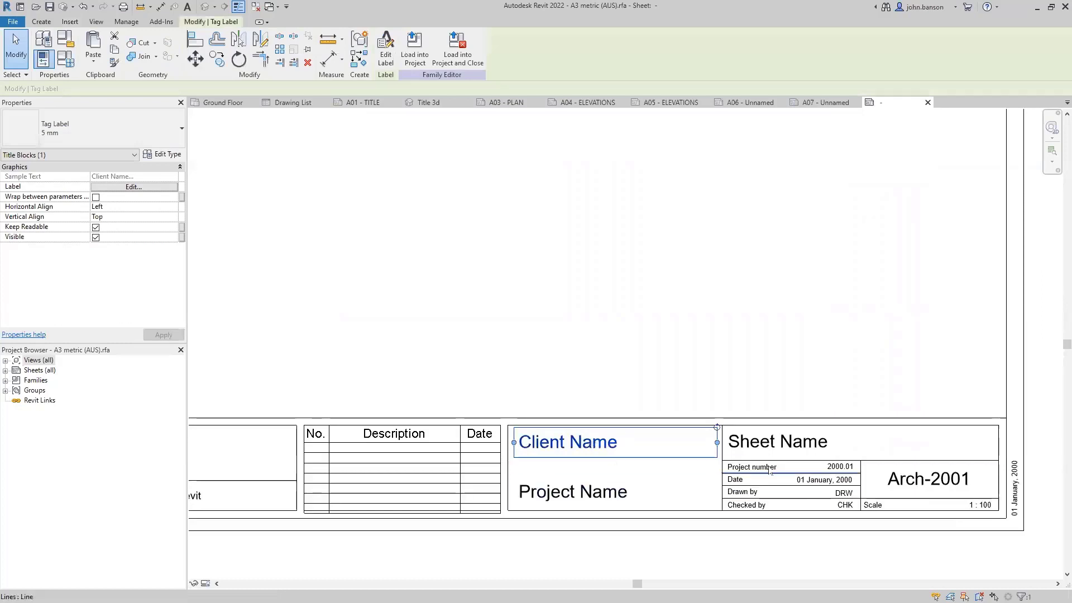
{"action": "left_click", "coordinate": [736, 441]}
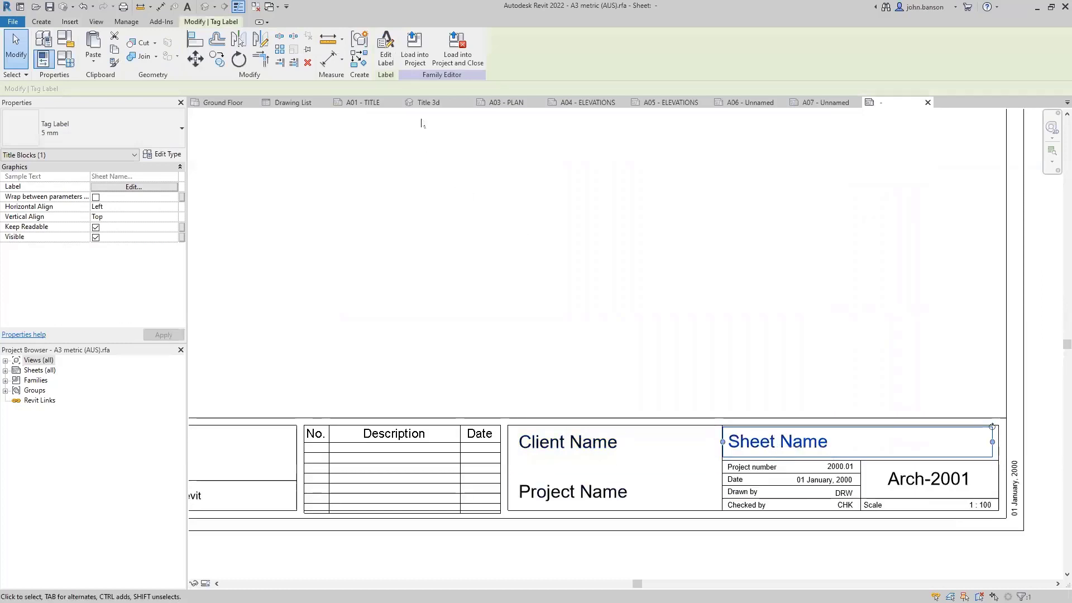
{"action": "left_click", "coordinate": [386, 57]}
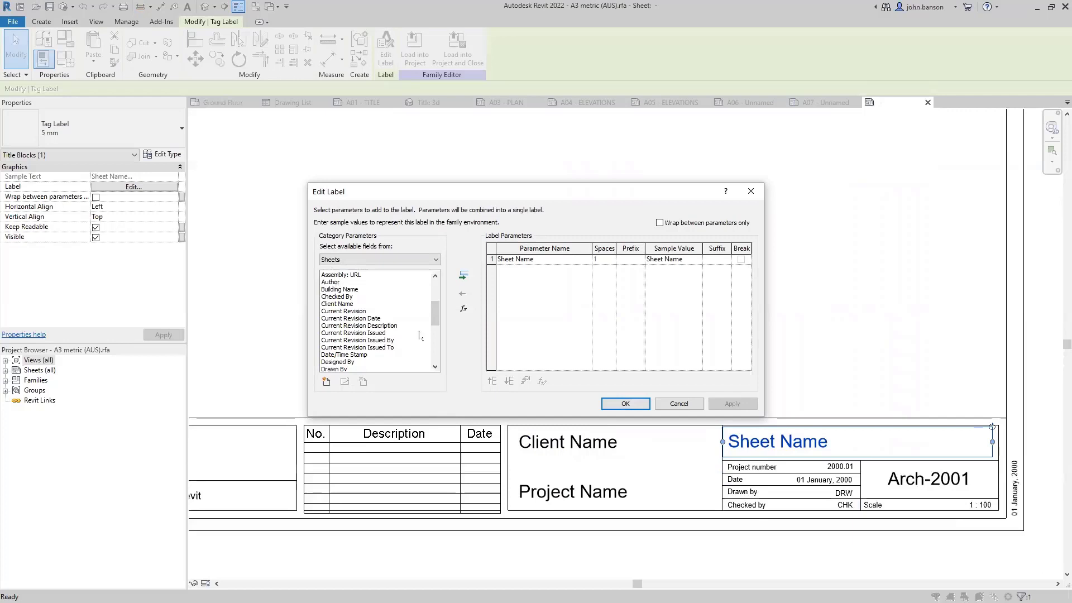
{"action": "left_click_drag", "start_coordinate": [434, 313], "coordinate": [436, 356]}
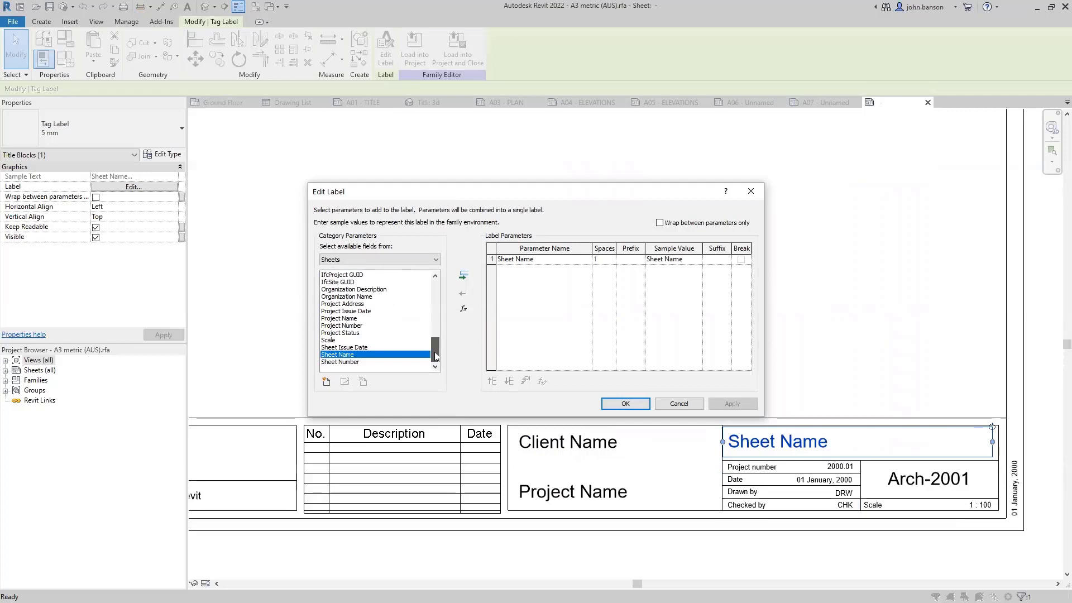
{"action": "left_click_drag", "start_coordinate": [436, 356], "coordinate": [434, 299]}
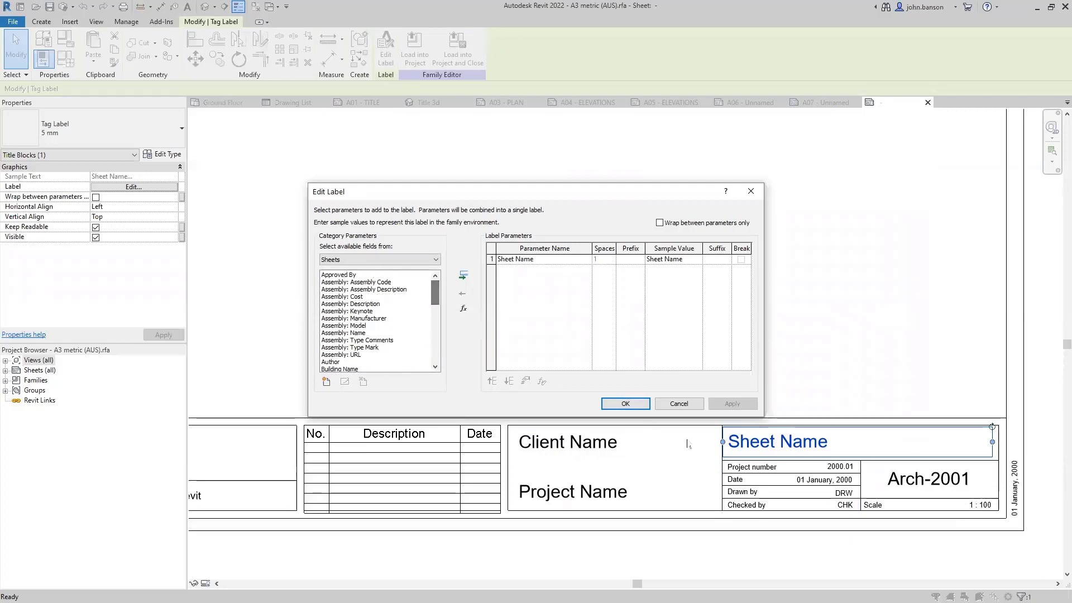
{"action": "left_click", "coordinate": [673, 406]}
{"action": "left_click", "coordinate": [630, 368]}
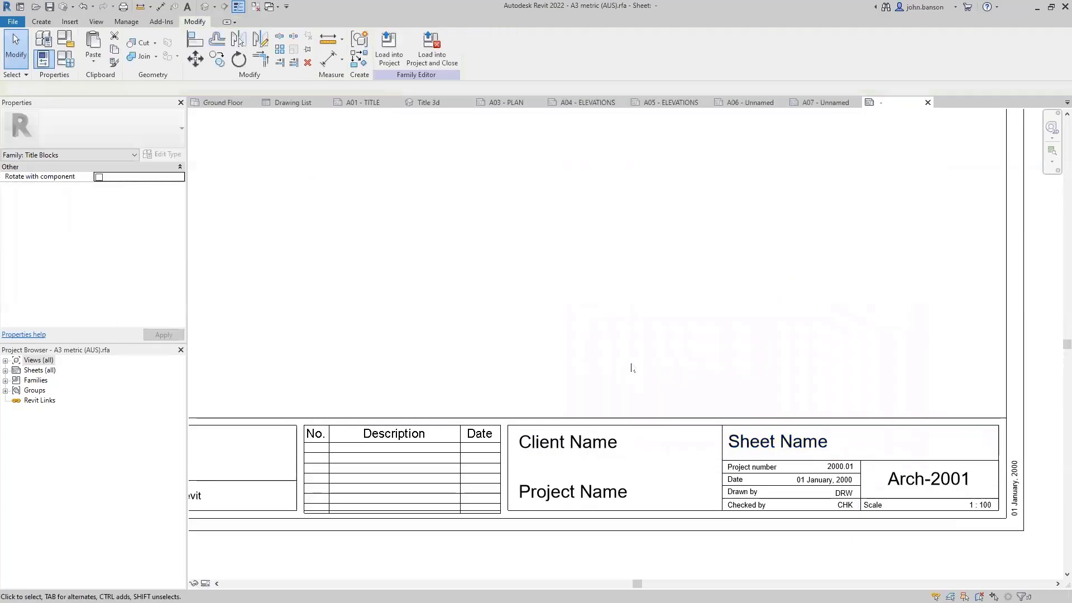
- Close A3 metric (AUS).rfa without saving, returning to sheet A05 - ELEVATIONS
{"action": "scroll", "coordinate": [632, 367], "scroll_direction": "down", "scroll_amount": 2}
{"action": "scroll", "coordinate": [632, 366], "scroll_direction": "down", "scroll_amount": 2}
{"action": "middle_click_drag", "start_coordinate": [560, 339], "coordinate": [579, 390]}
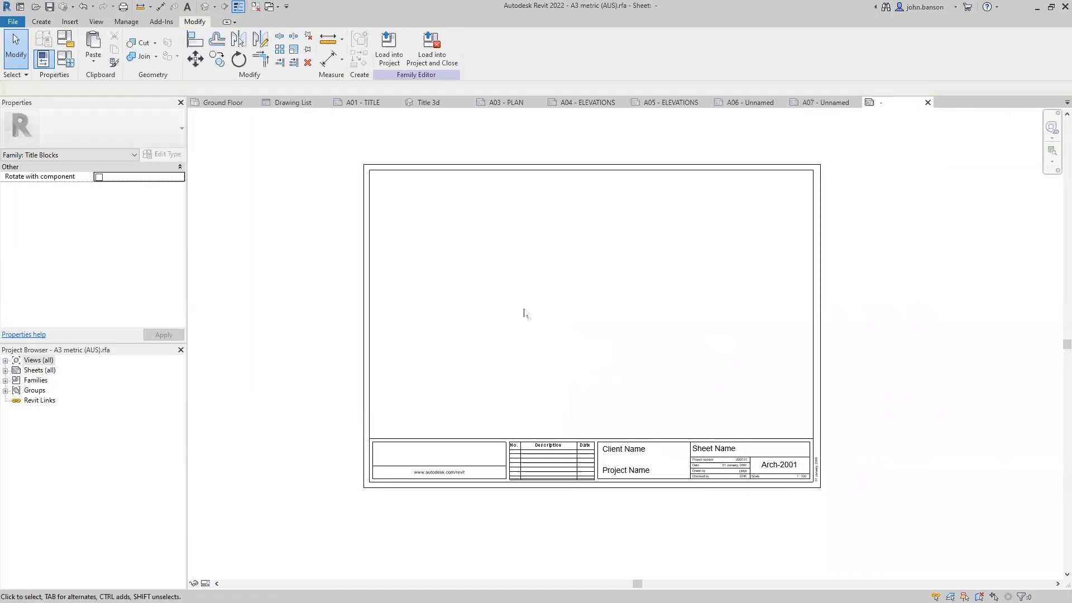
{"action": "left_click", "coordinate": [927, 102]}
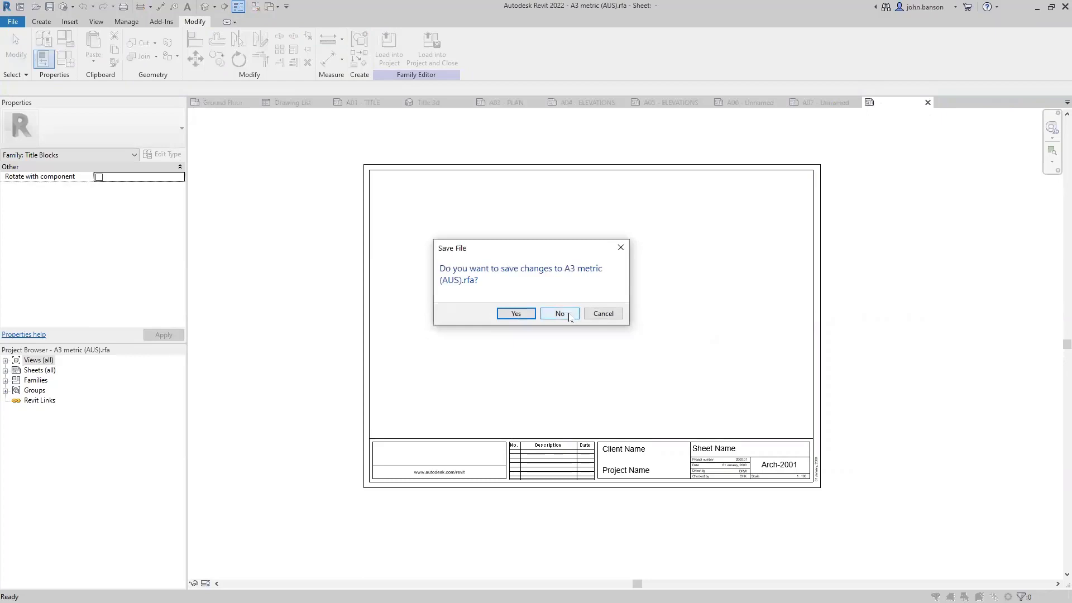
{"action": "left_click", "coordinate": [568, 316]}
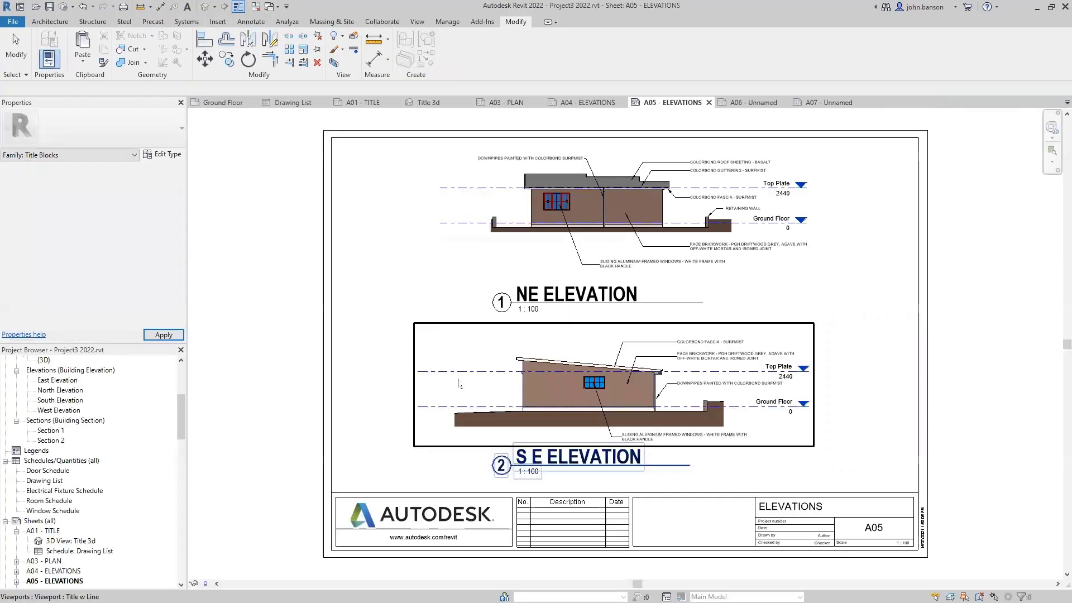
- Rename sheet A06 from Unnamed to SECTIONS
{"action": "middle_click_drag", "start_coordinate": [258, 411], "coordinate": [289, 341]}
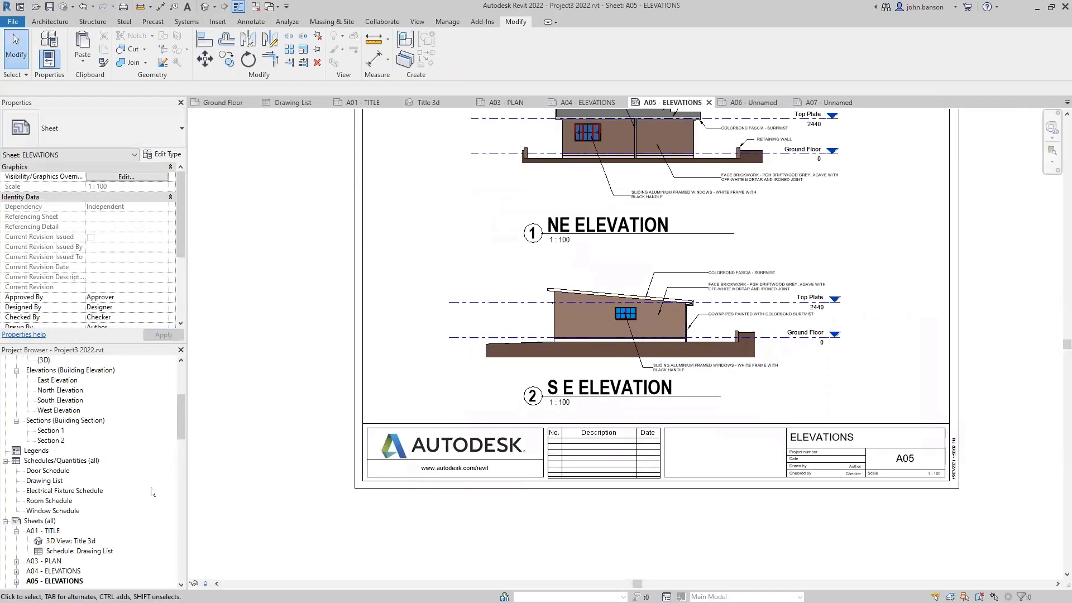
{"action": "scroll", "coordinate": [152, 491], "scroll_direction": "down", "scroll_amount": 2}
{"action": "double_click", "coordinate": [53, 550]}
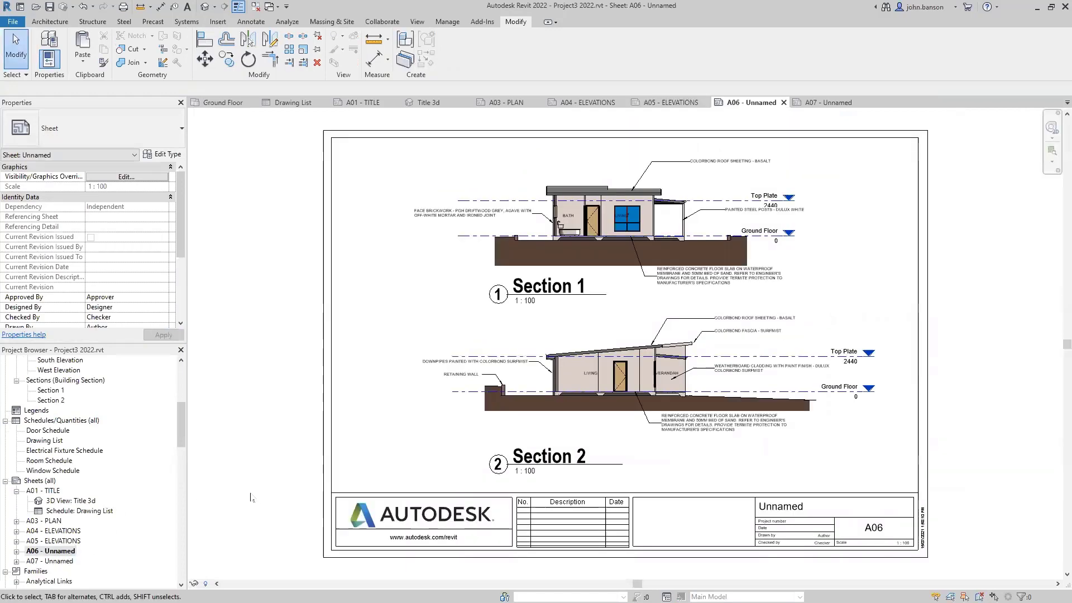
{"action": "left_click", "coordinate": [68, 551]}
{"action": "key", "text": "F2"}
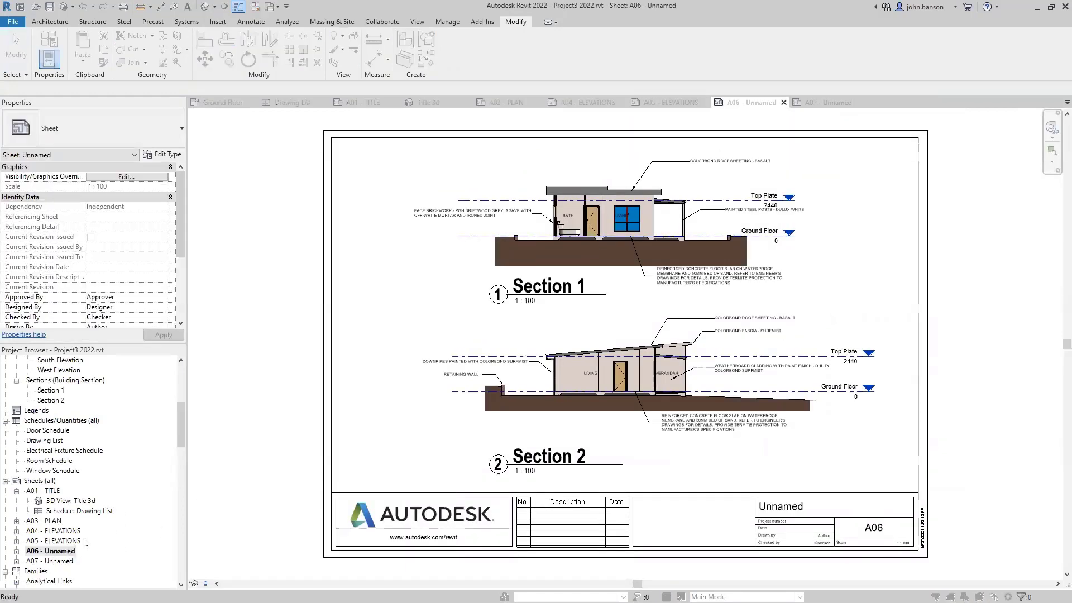
{"action": "left_click_drag", "start_coordinate": [515, 316], "coordinate": [465, 318]}
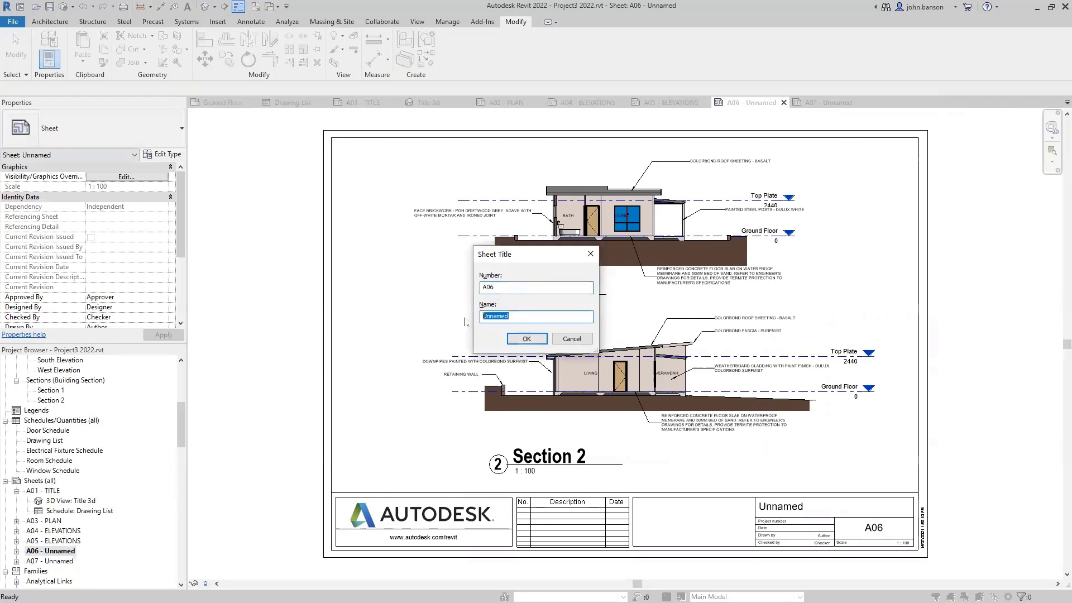
{"action": "type", "text": "SECTIONS"}
{"action": "key", "text": "Return"}
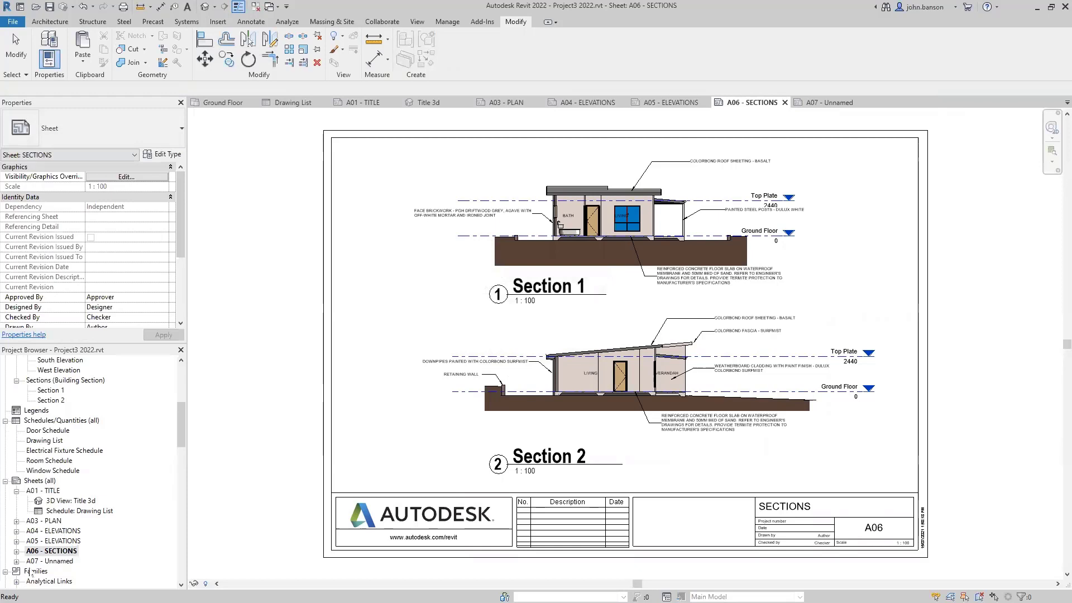
- Rename sheet A07 to ELECTRICAL & SLAB PLANS and go back to sheet A01 - TITLE
{"action": "double_click", "coordinate": [56, 561]}
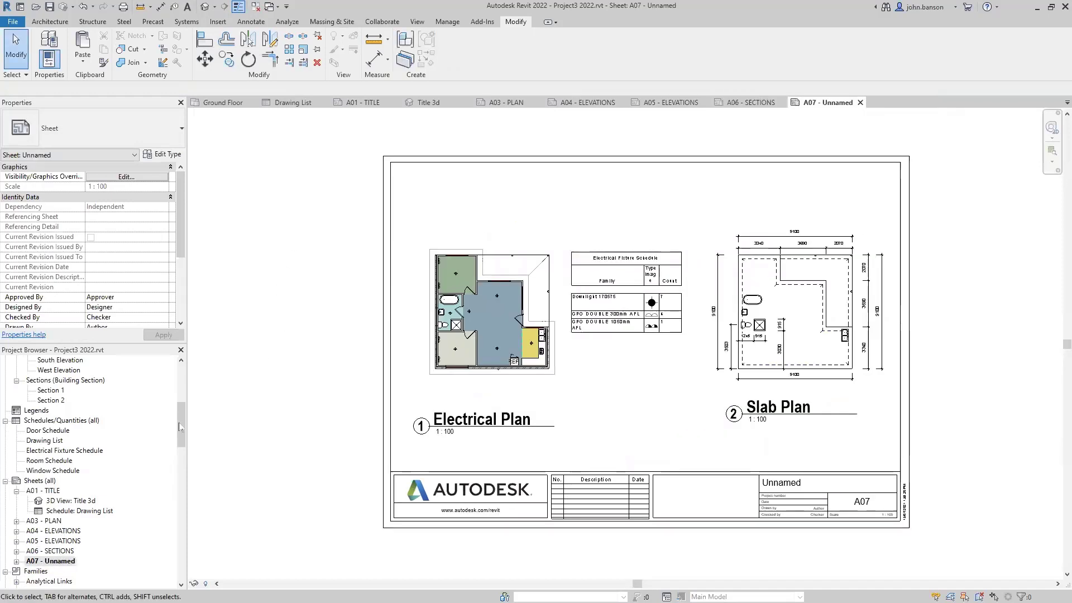
{"action": "left_click", "coordinate": [51, 561]}
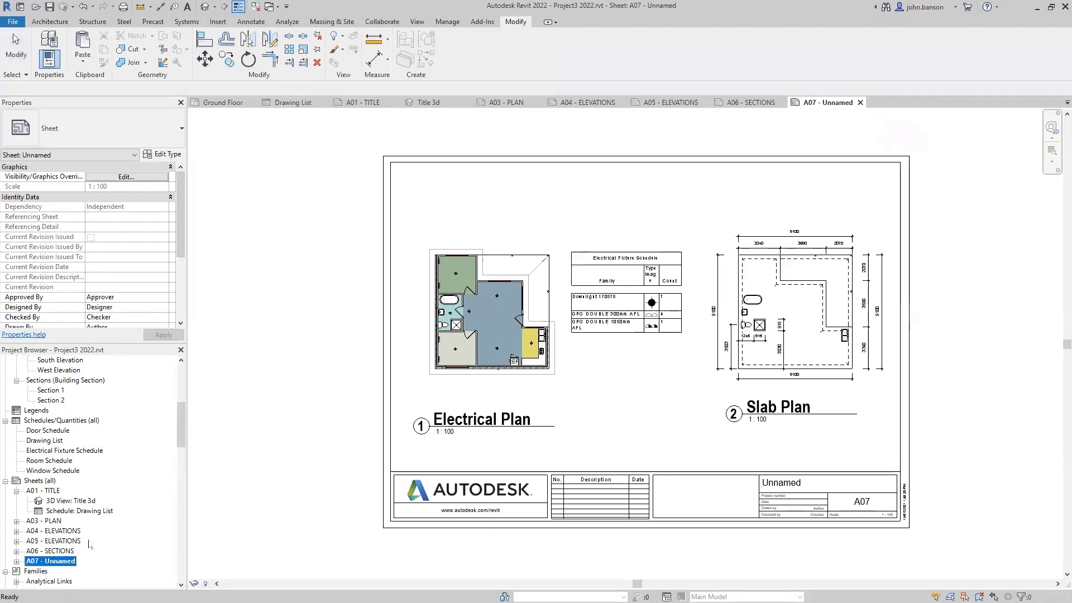
{"action": "key", "text": "F2"}
{"action": "key", "text": "Tab"}
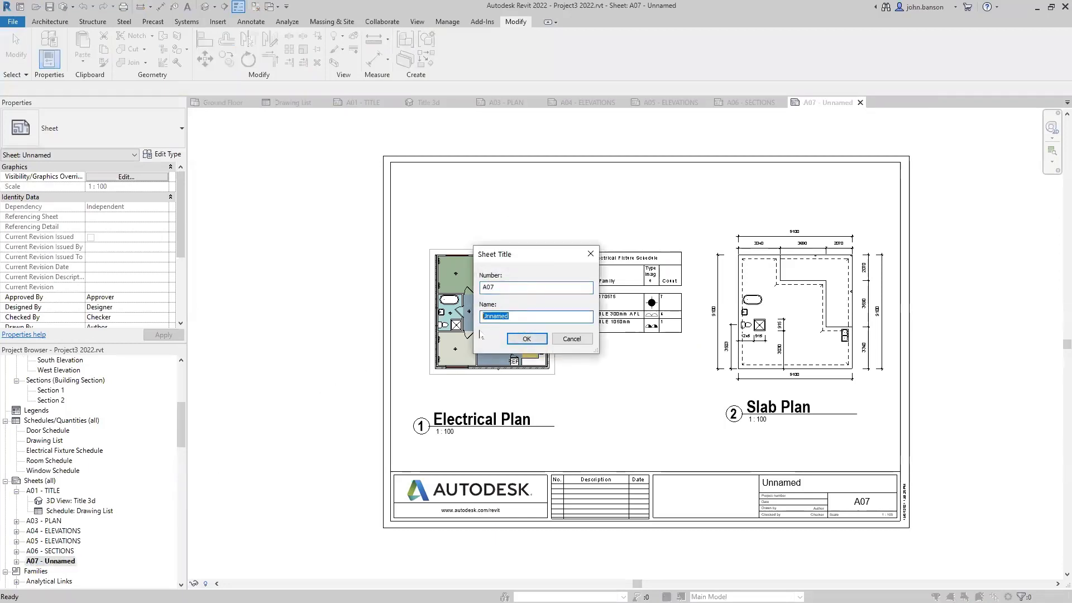
{"action": "type", "text": "ELECTRICAL & SLAB PLAN"}
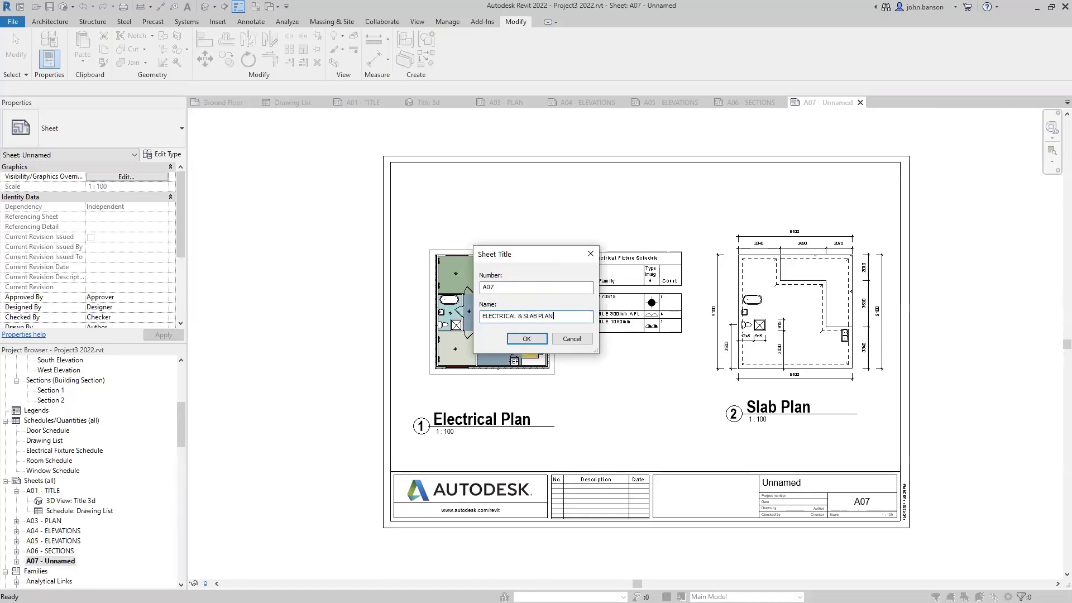
{"action": "type", "text": "S"}
{"action": "key", "text": "Return"}
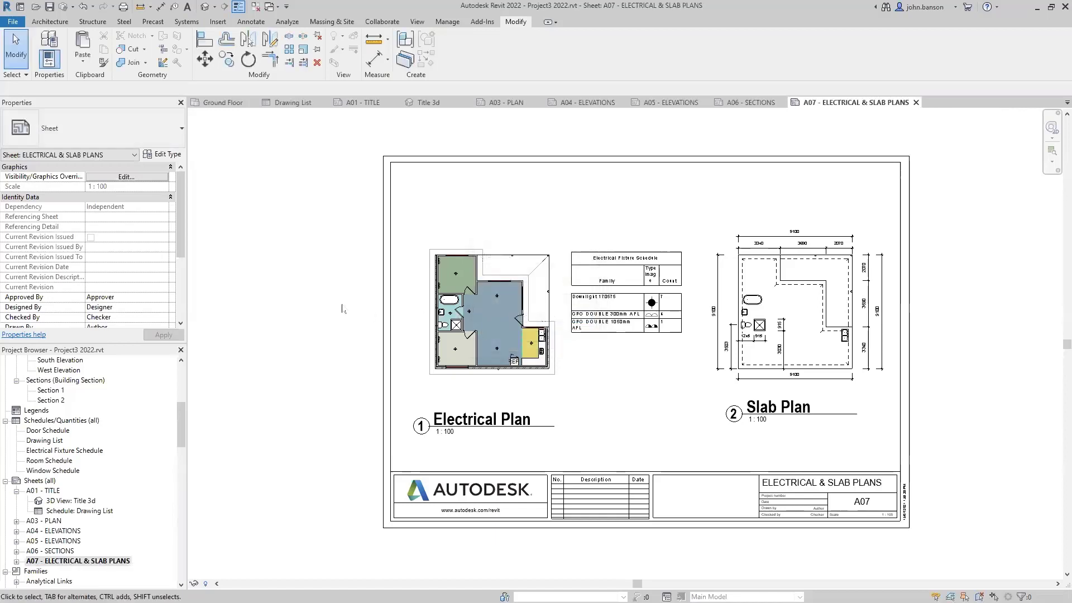
{"action": "left_click", "coordinate": [362, 104]}
- Move the Drawing List schedule on sheet A01 up, clear of the title block
{"action": "scroll", "coordinate": [546, 444], "scroll_direction": "up", "scroll_amount": 3}
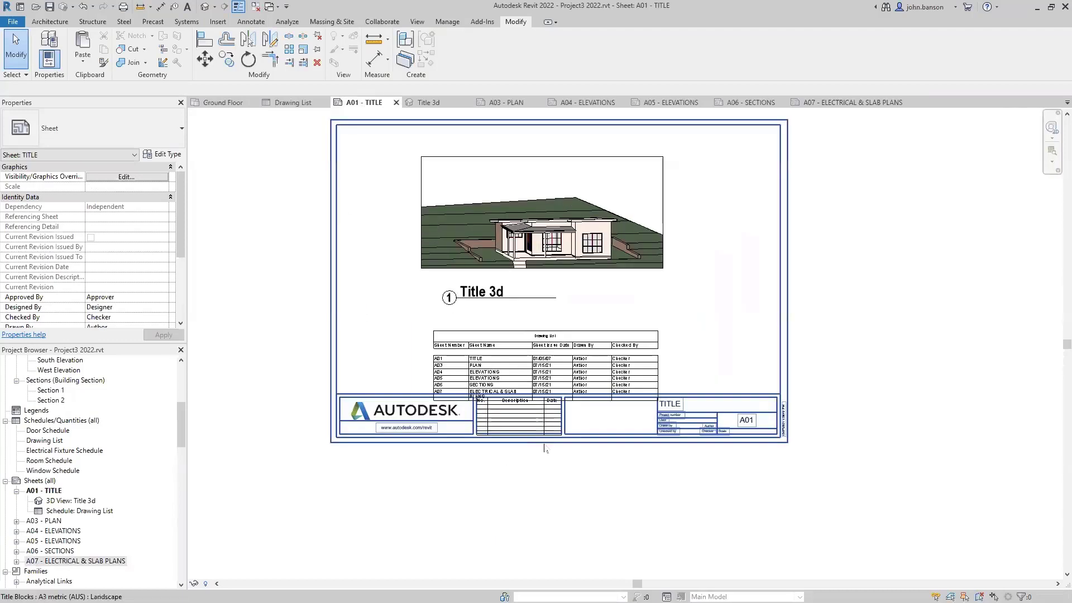
{"action": "left_click", "coordinate": [565, 346]}
{"action": "left_click_drag", "start_coordinate": [565, 347], "coordinate": [564, 323]}
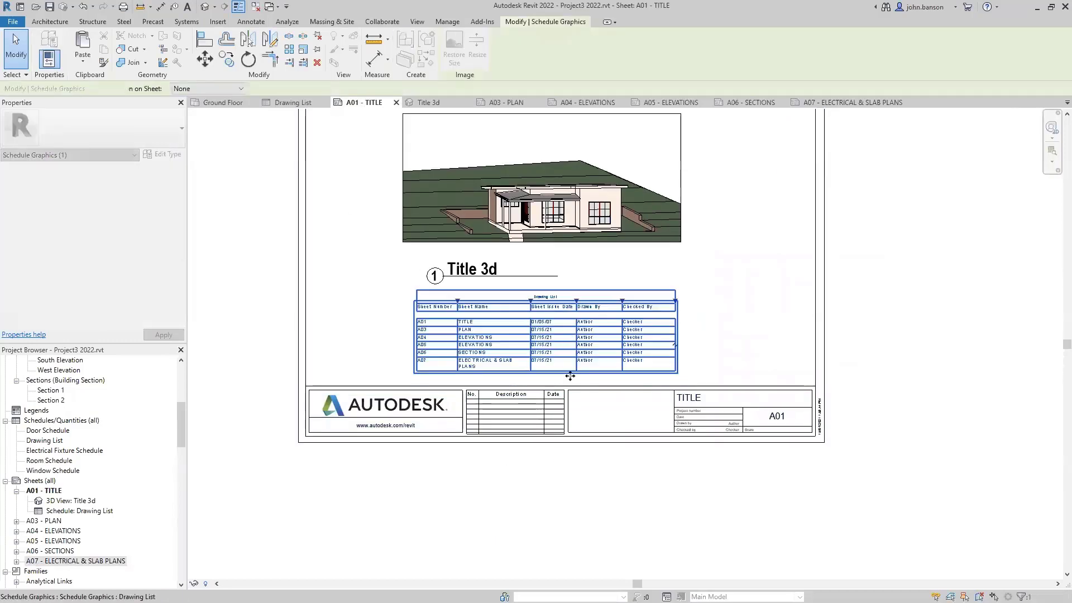
{"action": "left_click", "coordinate": [564, 469]}
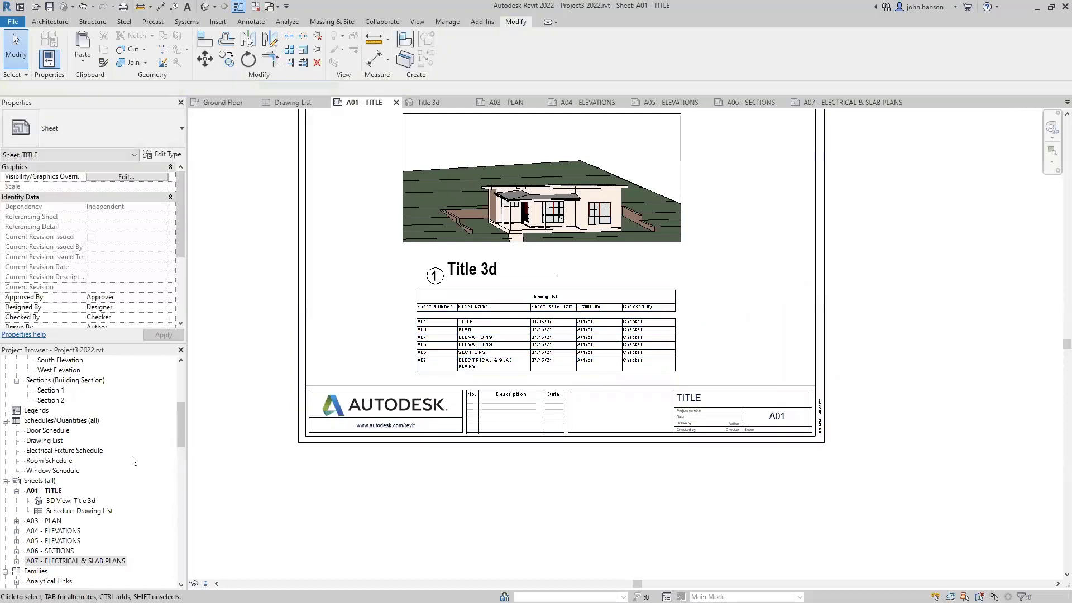
- Open the Drawing List schedule view to check the updated names, then close it
{"action": "left_click", "coordinate": [45, 441]}
{"action": "double_click", "coordinate": [46, 441]}
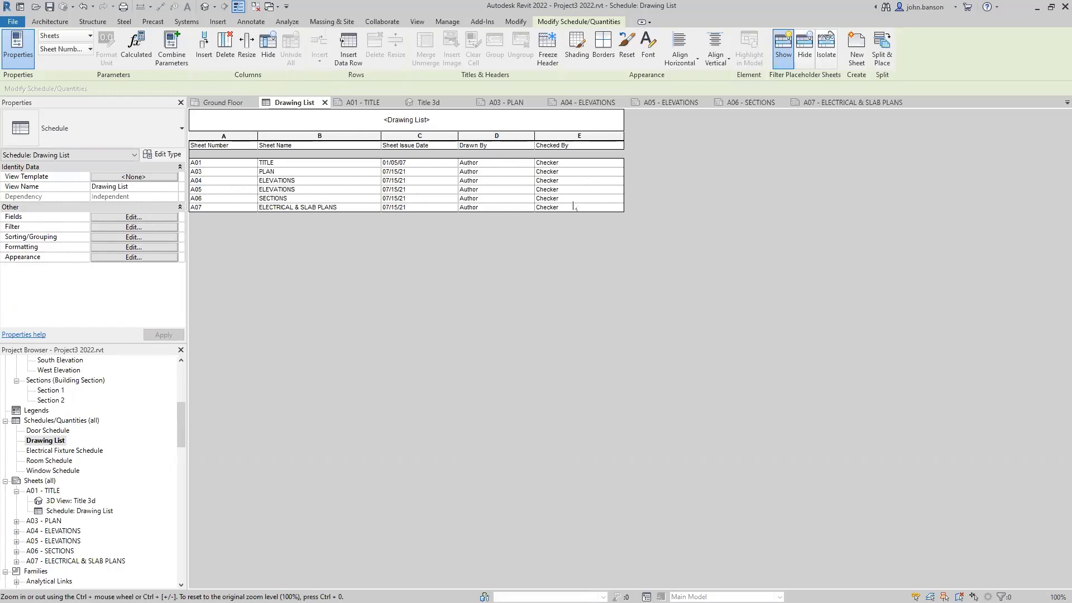
{"action": "left_click", "coordinate": [324, 103]}
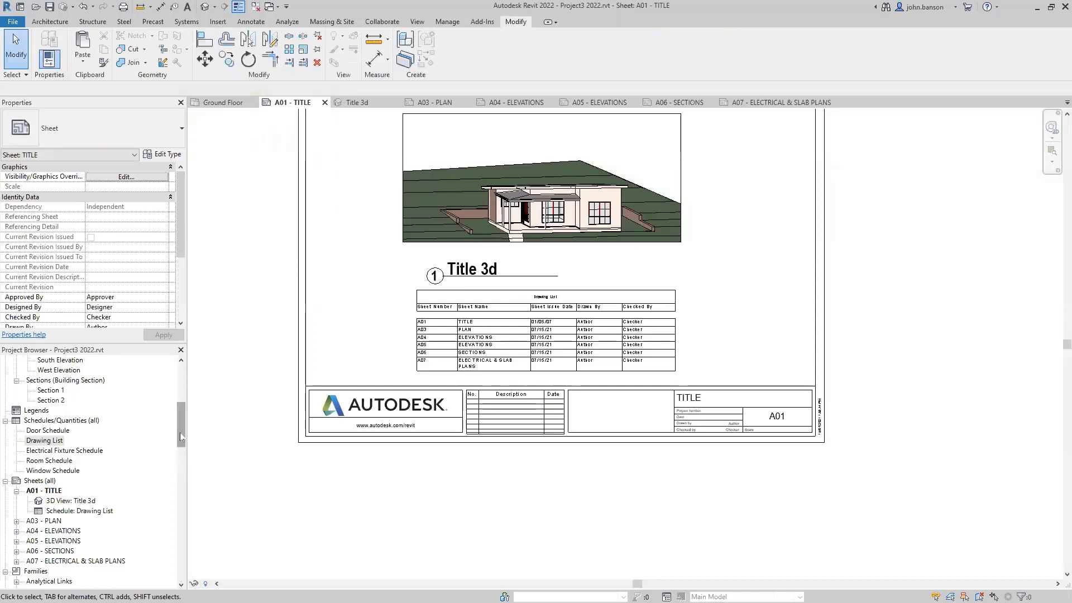
{"action": "scroll", "coordinate": [180, 437], "scroll_direction": "down", "scroll_amount": 2}
{"action": "left_click", "coordinate": [45, 390]}
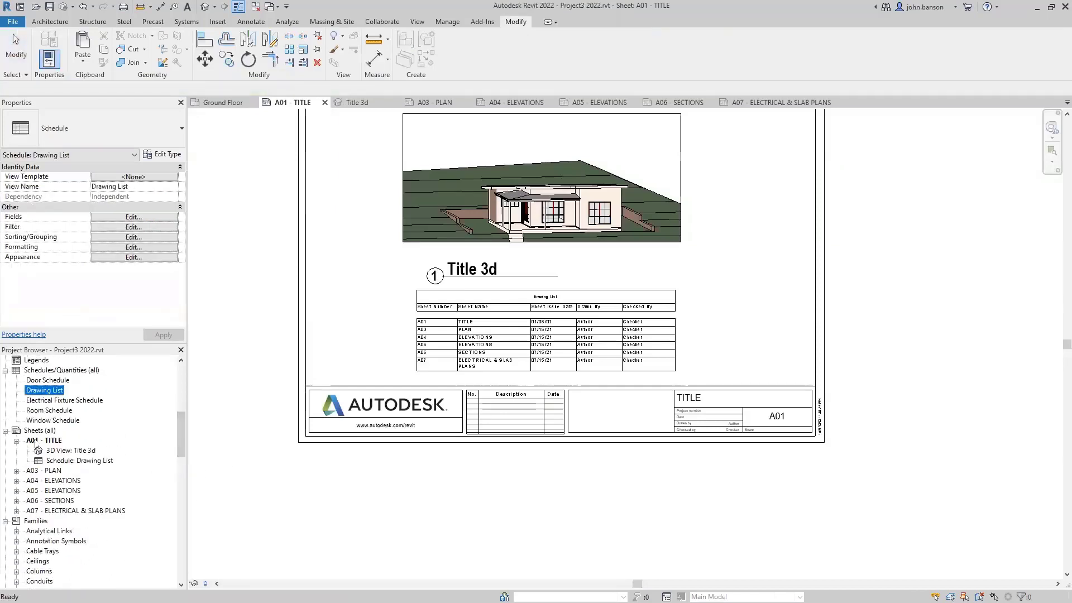
{"action": "key", "text": "Escape"}
{"action": "double_click", "coordinate": [50, 450]}
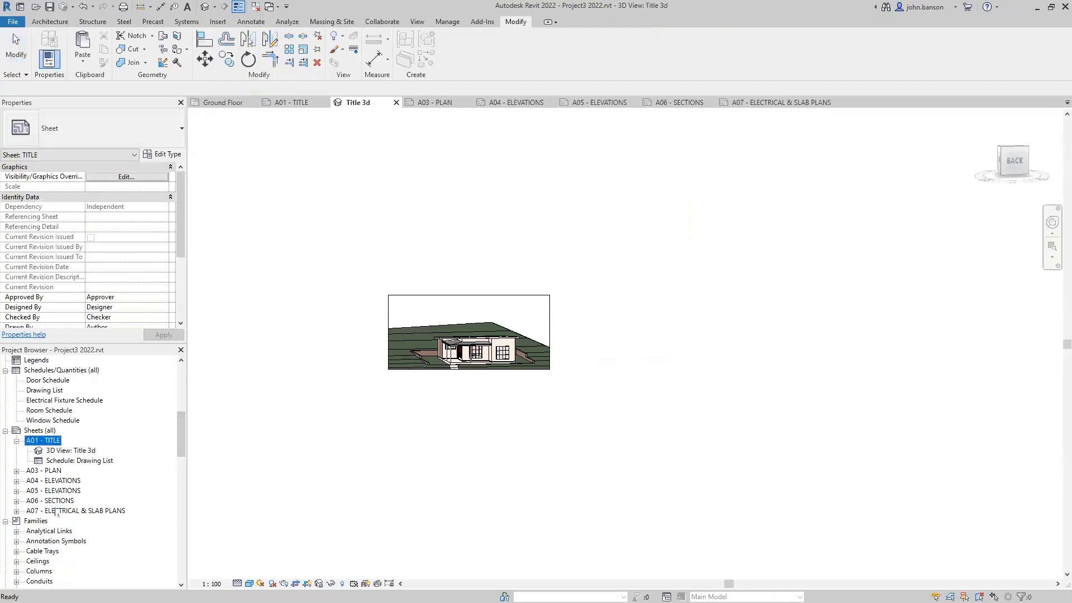
{"action": "left_click", "coordinate": [56, 511], "text": "shift"}
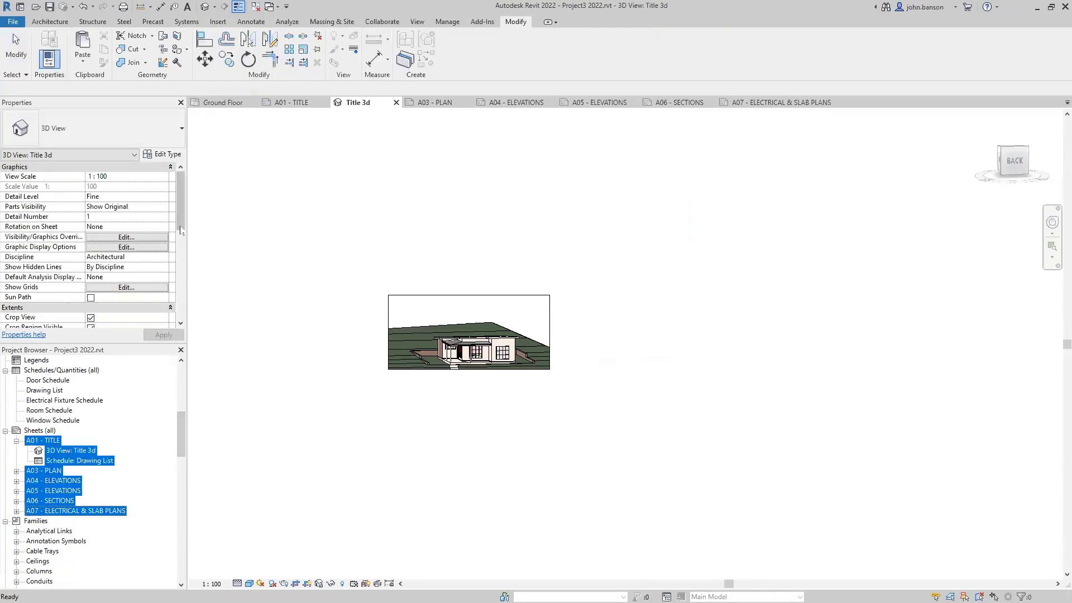
{"action": "left_click_drag", "start_coordinate": [180, 228], "coordinate": [185, 302]}
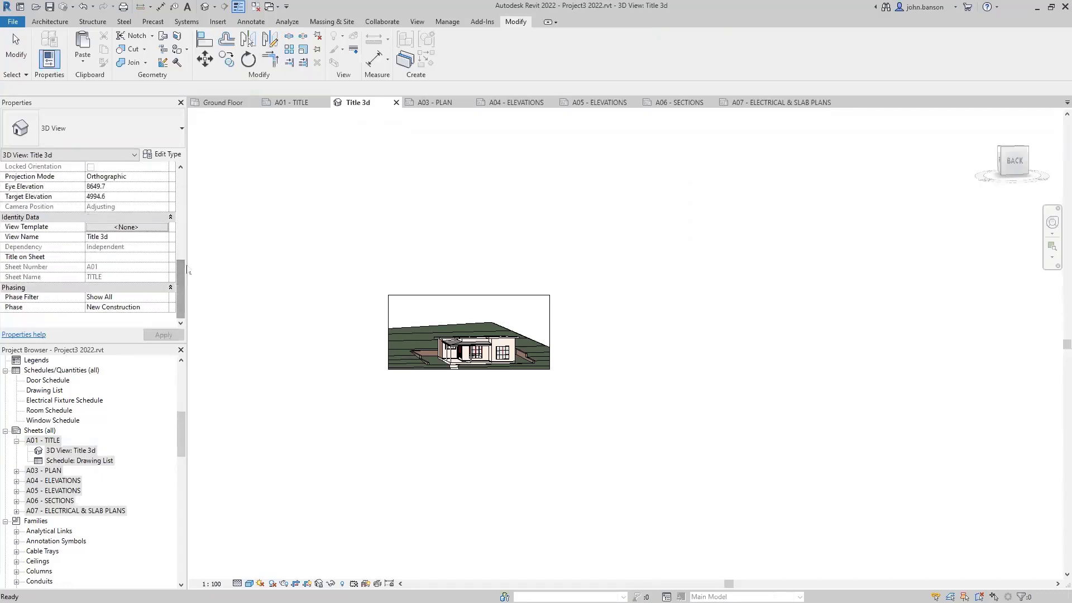
{"action": "left_click", "coordinate": [183, 248]}
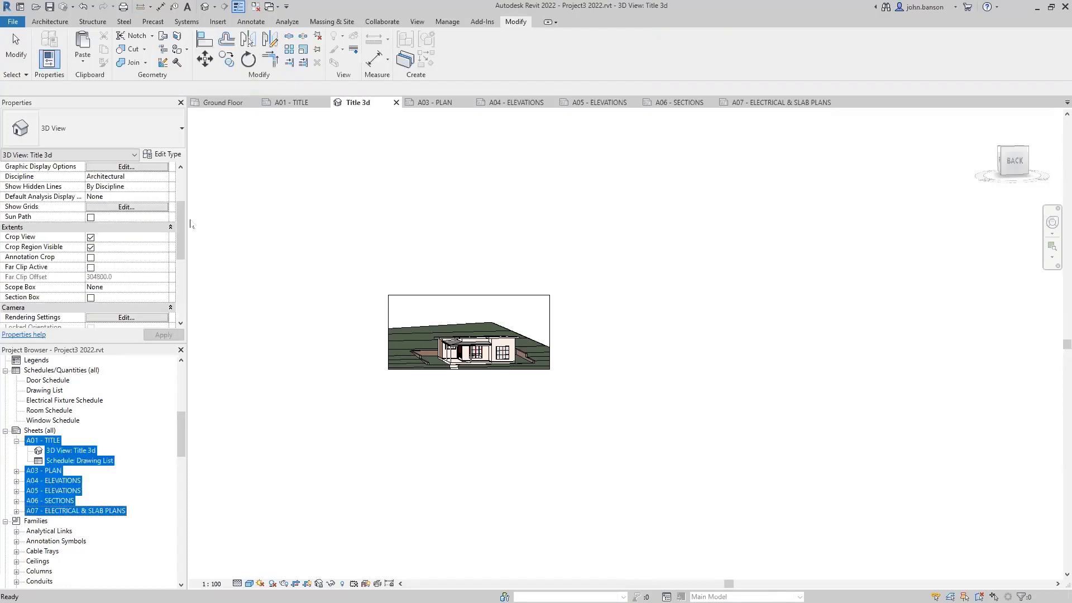
{"action": "left_click", "coordinate": [184, 189]}
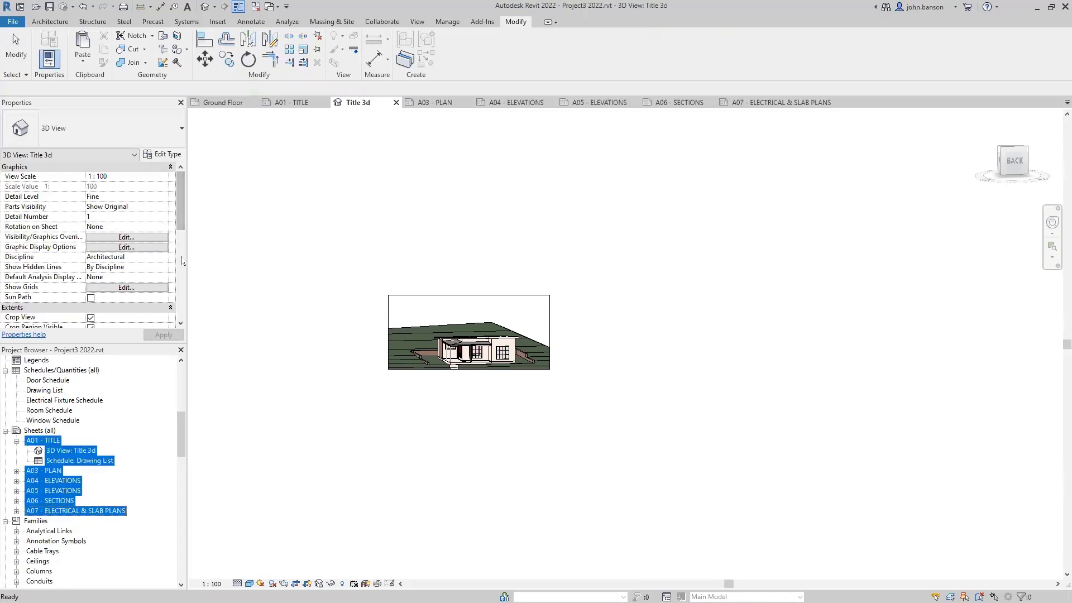
{"action": "left_click", "coordinate": [249, 277]}
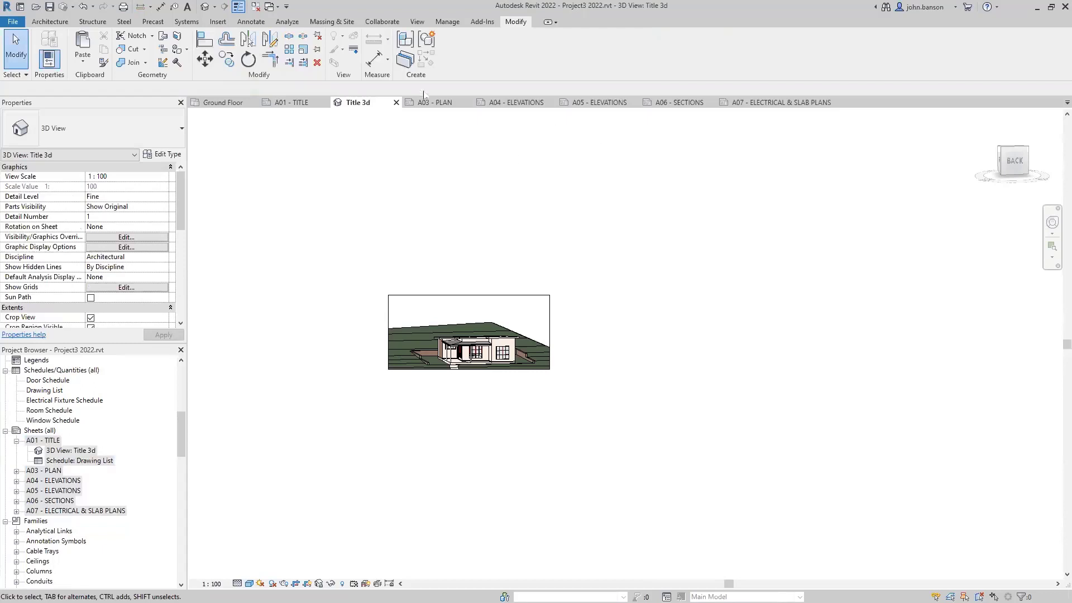
{"action": "left_click", "coordinate": [288, 105]}
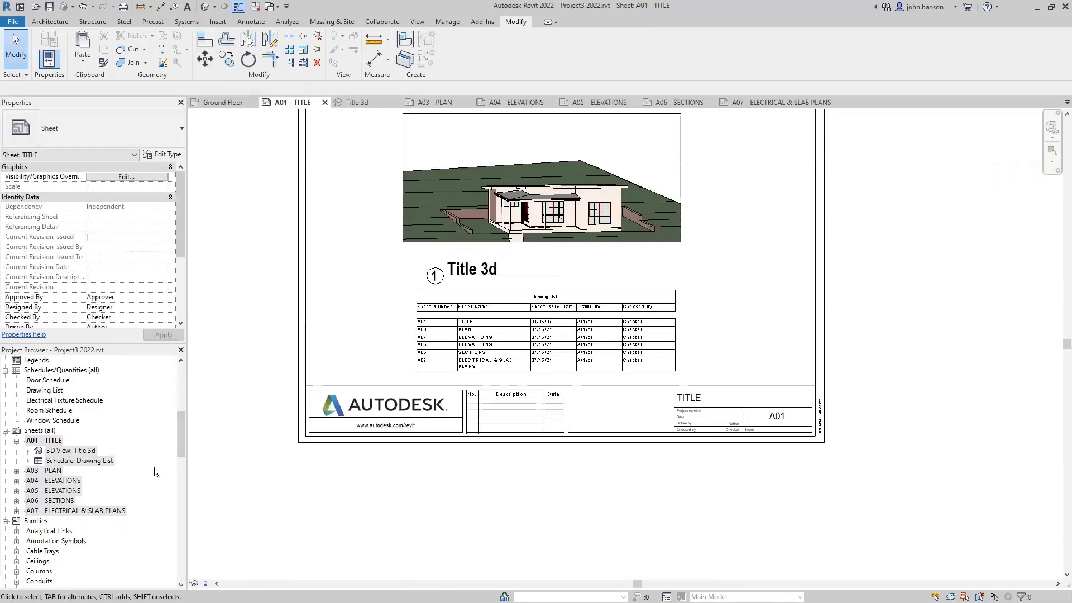
{"action": "left_click", "coordinate": [46, 432]}
{"action": "left_click", "coordinate": [51, 442]}
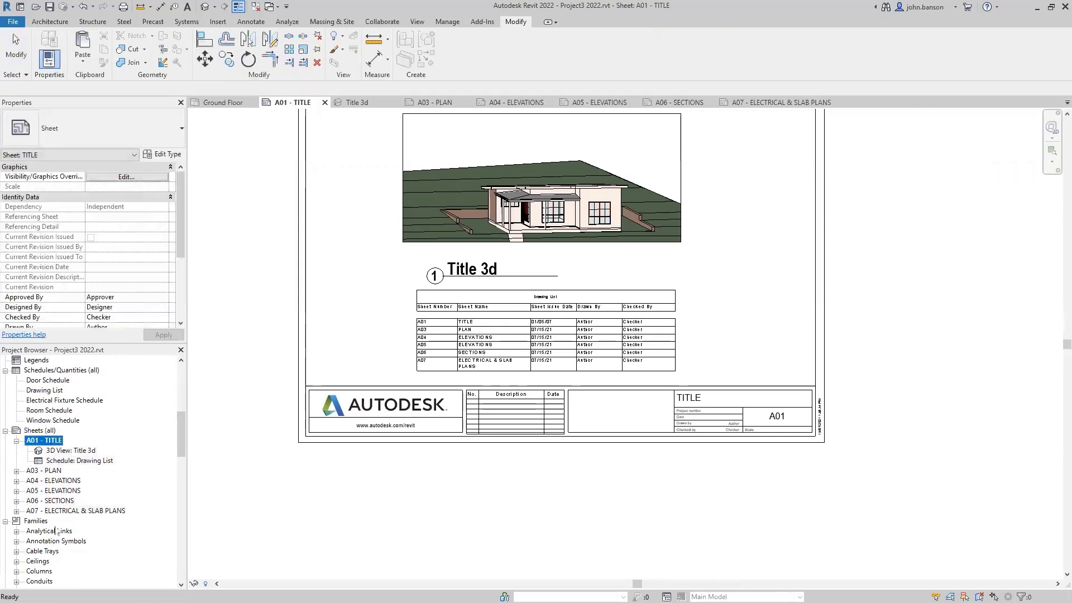
{"action": "left_click", "coordinate": [64, 511], "text": "shift"}
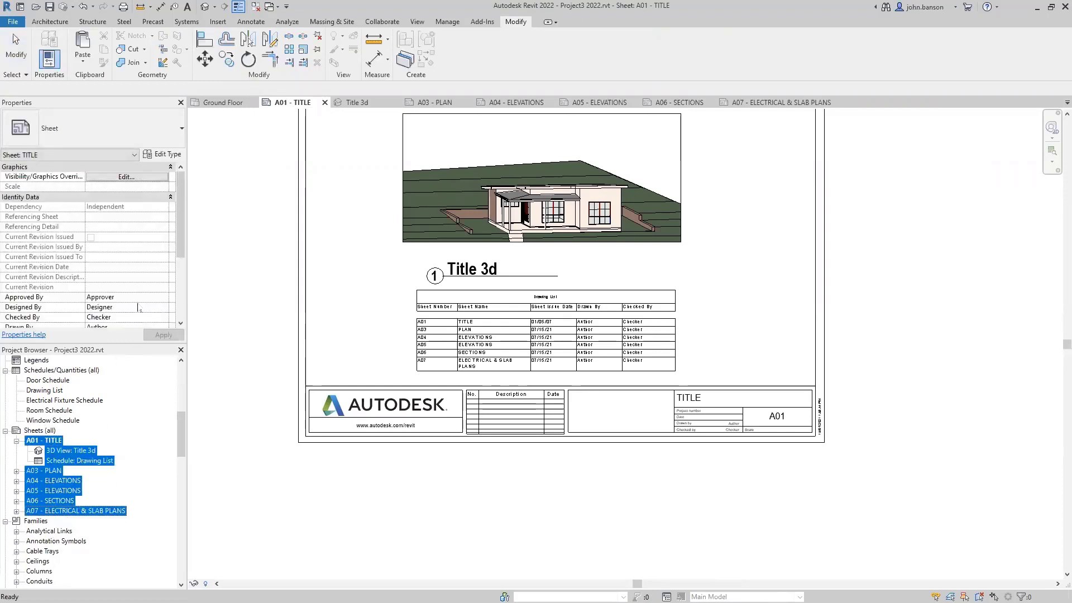
- Set sheet A01's Approved By and Designed By values to JB
{"action": "left_click", "coordinate": [140, 298]}
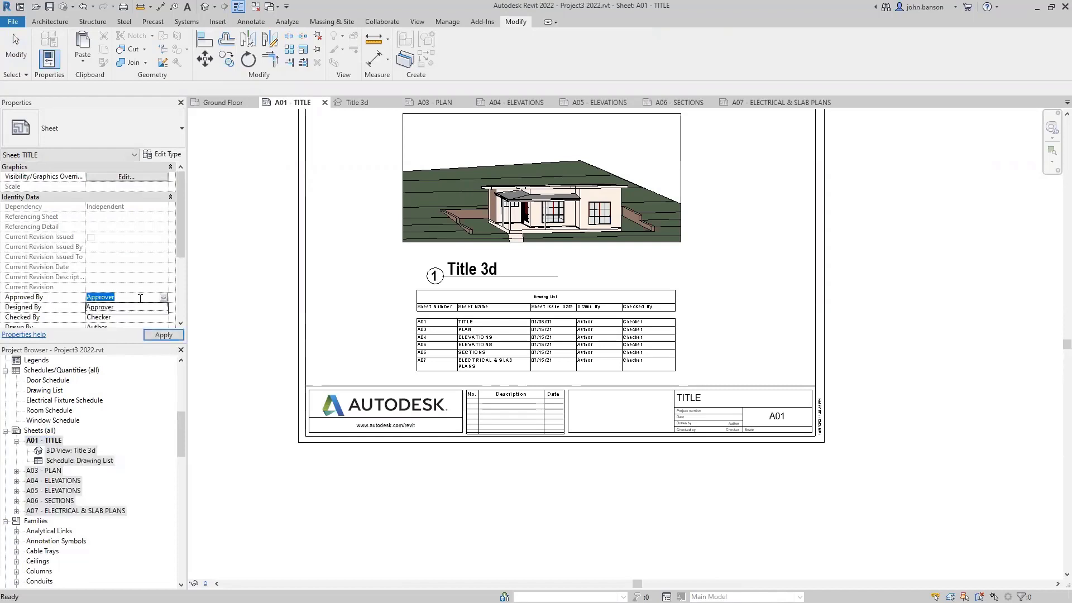
{"action": "left_click", "coordinate": [135, 299]}
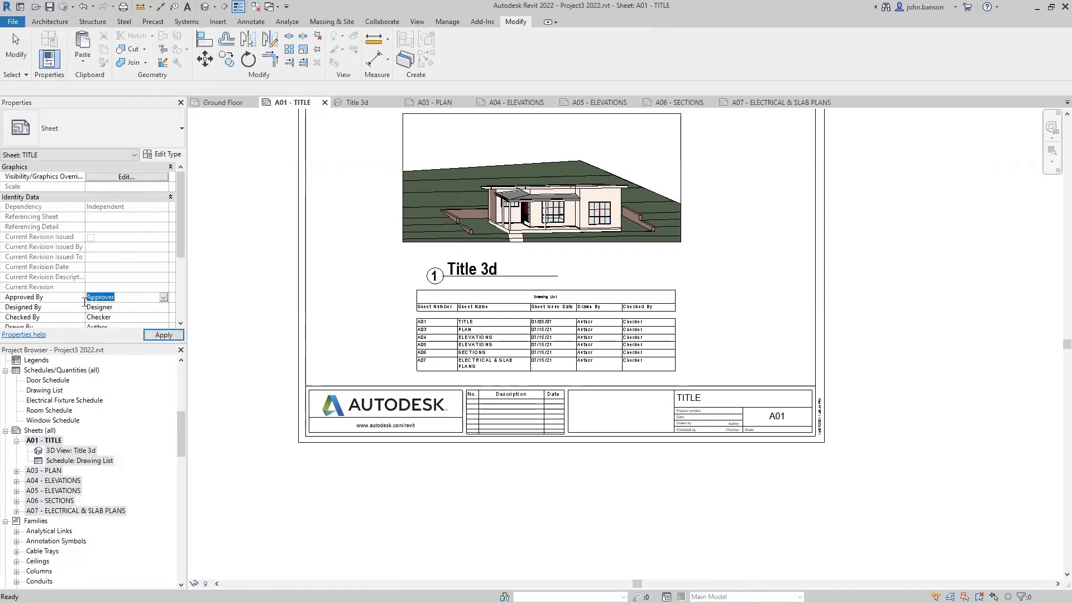
{"action": "type", "text": "JB"}
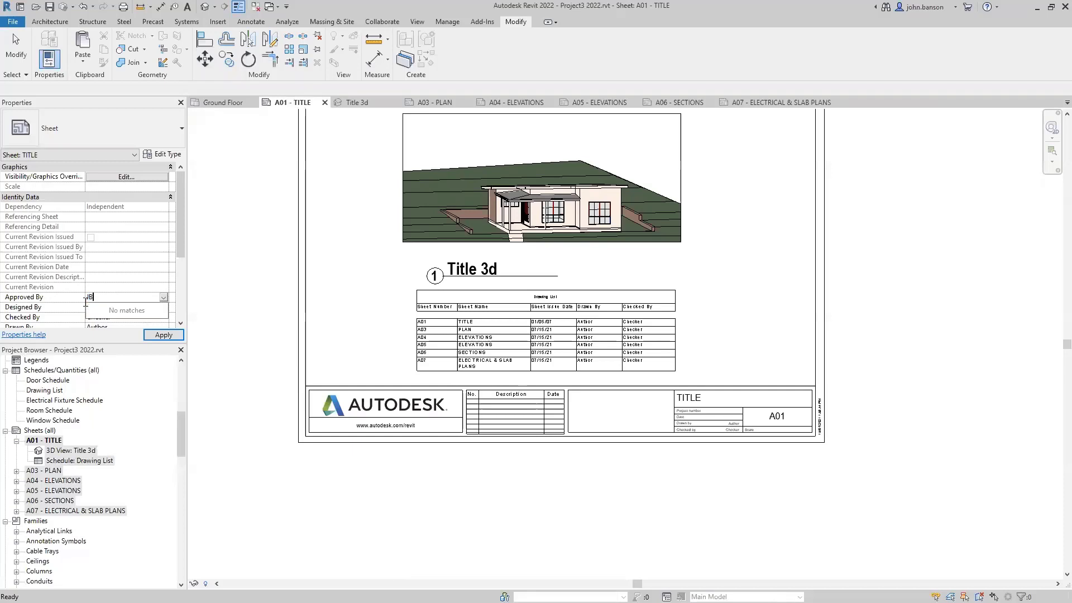
{"action": "left_click", "coordinate": [114, 307]}
{"action": "left_click", "coordinate": [118, 307]}
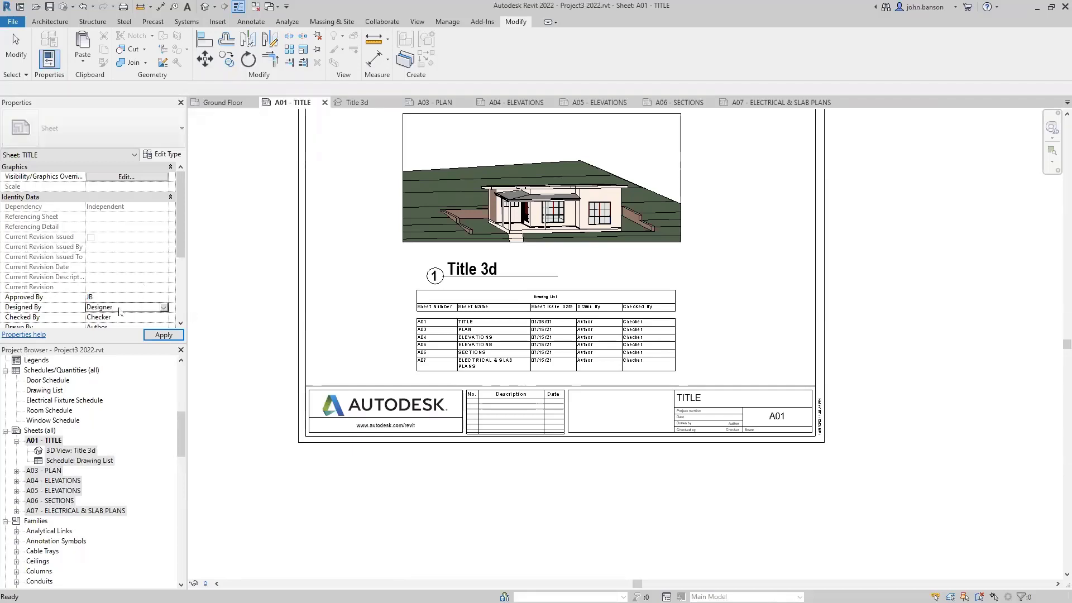
{"action": "type", "text": "JB"}
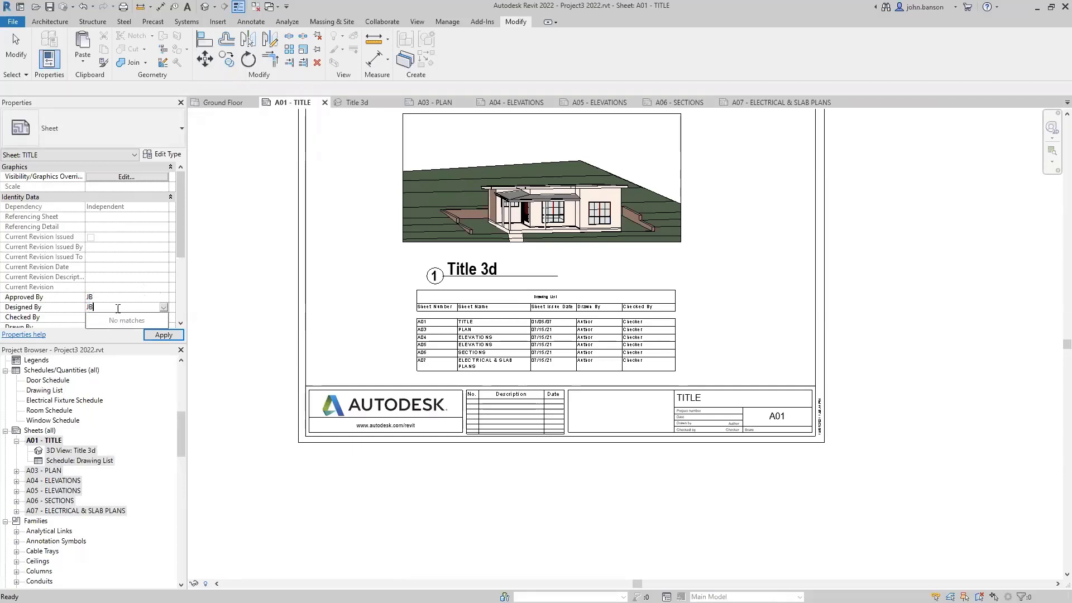
{"action": "key", "text": "Return"}
- Set Checked By and Drawn By to JB and apply the values
{"action": "left_click", "coordinate": [119, 318]}
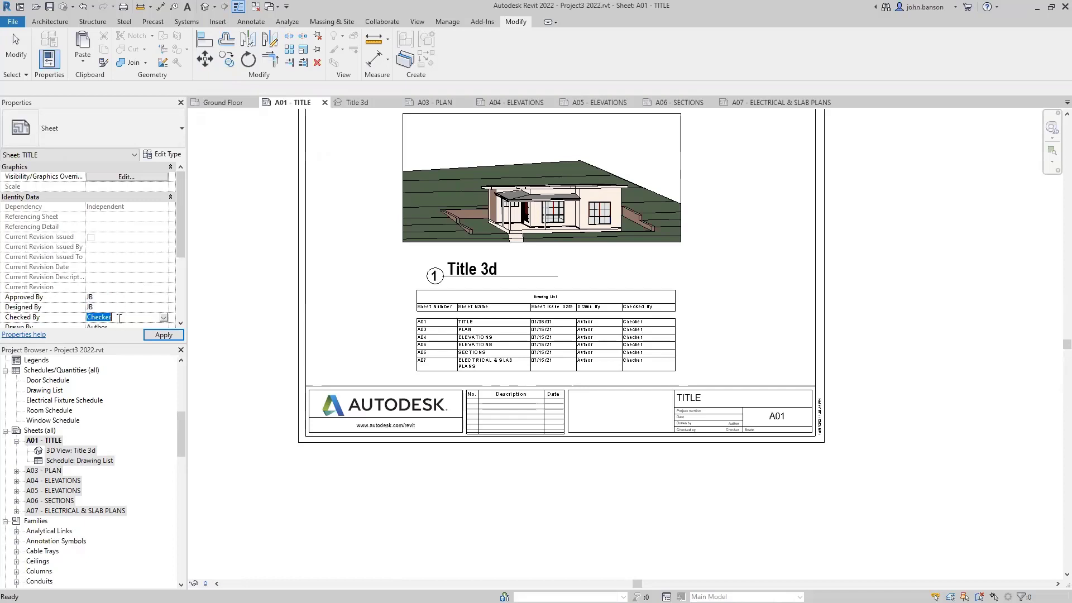
{"action": "type", "text": "JB"}
{"action": "key", "text": "Return"}
{"action": "scroll", "coordinate": [117, 315], "scroll_direction": "down", "scroll_amount": 1}
{"action": "left_click", "coordinate": [120, 287]}
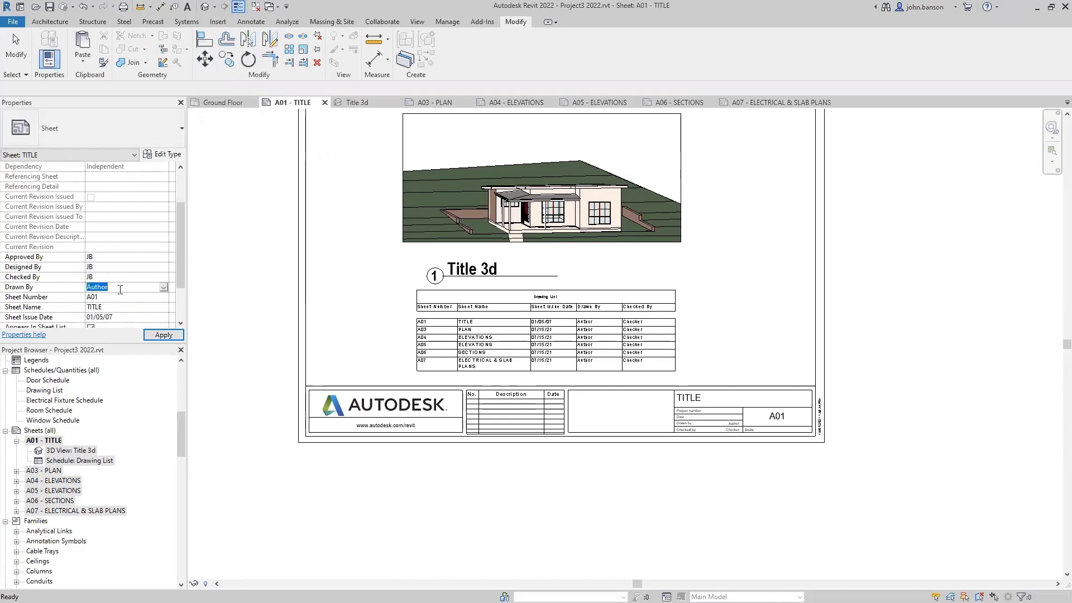
{"action": "type", "text": "JB"}
{"action": "key", "text": "Return"}
{"action": "left_click", "coordinate": [163, 335]}
{"action": "scroll", "coordinate": [742, 480], "scroll_direction": "up", "scroll_amount": 5}
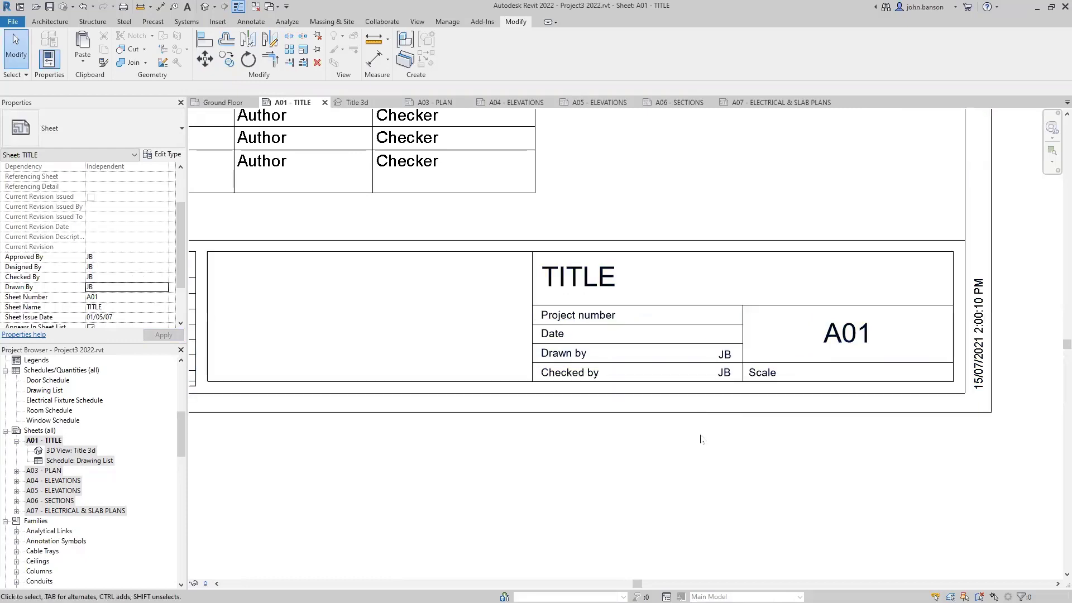
- Zoom around sheet A01 to confirm JB appears in the title block
{"action": "scroll", "coordinate": [698, 439], "scroll_direction": "down", "scroll_amount": 4}
{"action": "scroll", "coordinate": [683, 447], "scroll_direction": "down", "scroll_amount": 2}
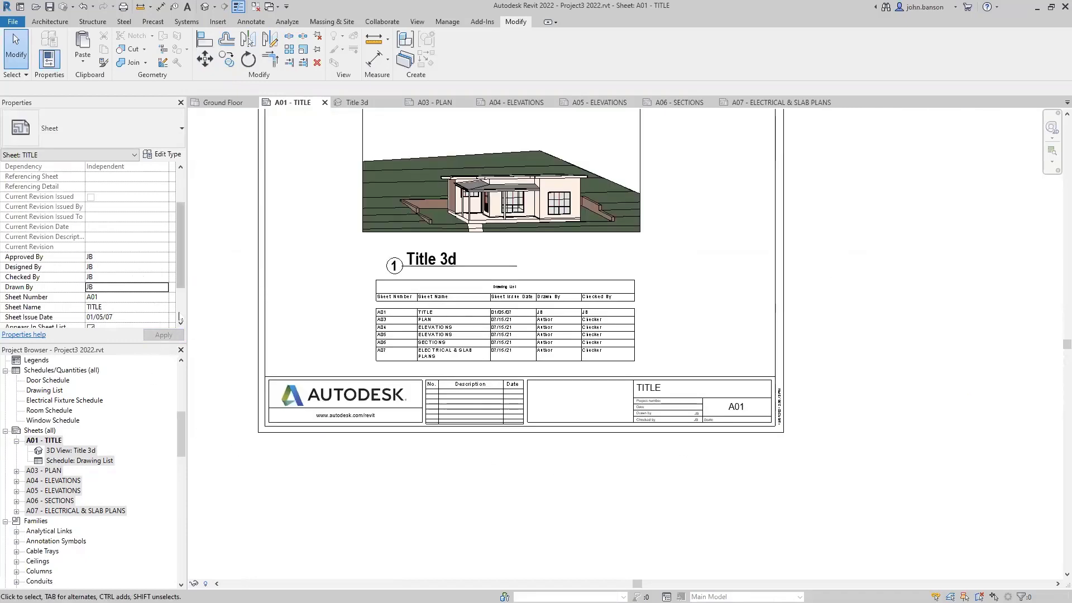
{"action": "left_click_drag", "start_coordinate": [182, 273], "coordinate": [184, 237]}
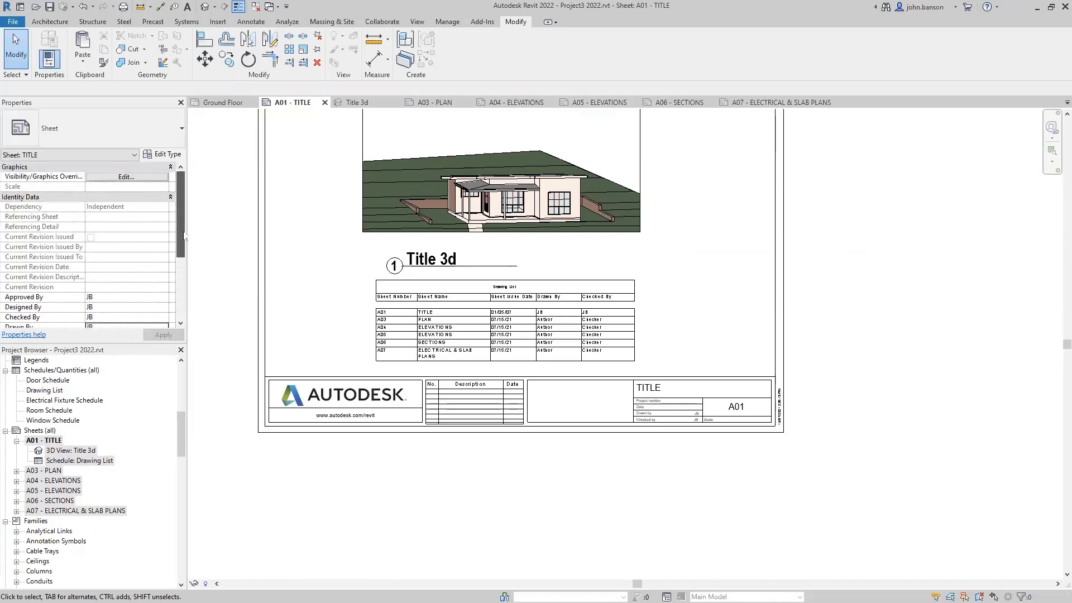
{"action": "left_click", "coordinate": [259, 254]}
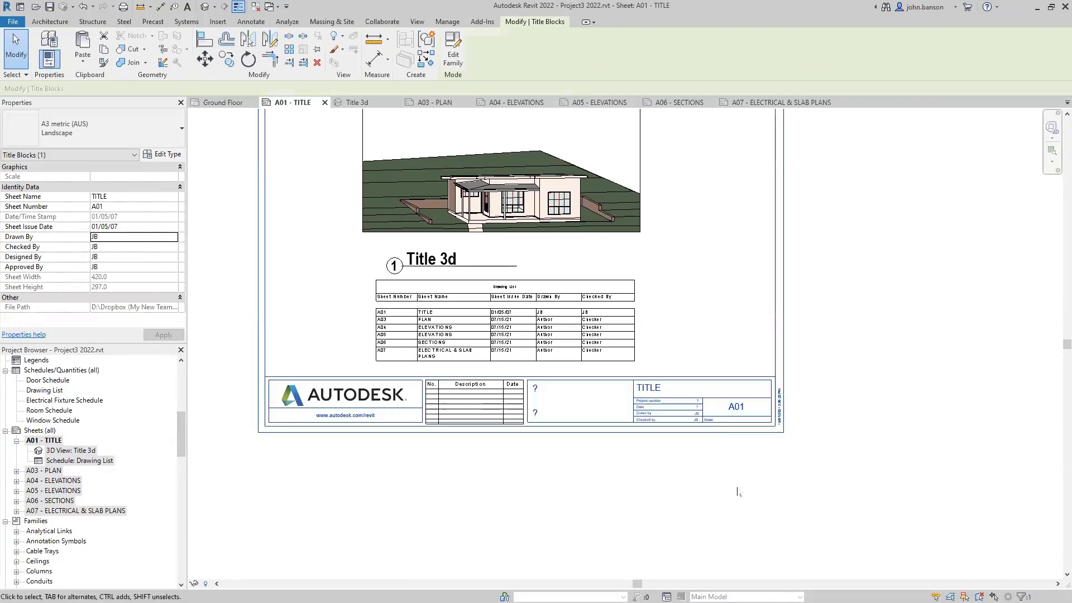
{"action": "left_click", "coordinate": [682, 462]}
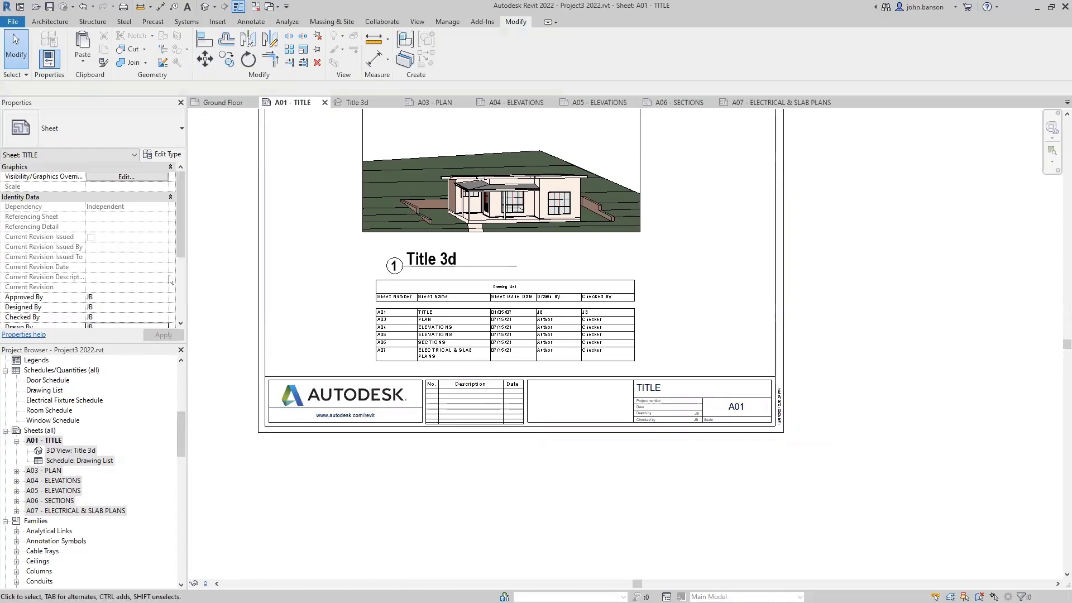
{"action": "mouse_move", "coordinate": [181, 250]}
{"action": "left_mouse_down"}
{"action": "mouse_move", "coordinate": [181, 313]}
{"action": "mouse_move", "coordinate": [184, 236]}
{"action": "left_mouse_up"}
{"action": "scroll", "coordinate": [667, 457], "scroll_direction": "up", "scroll_amount": 2}
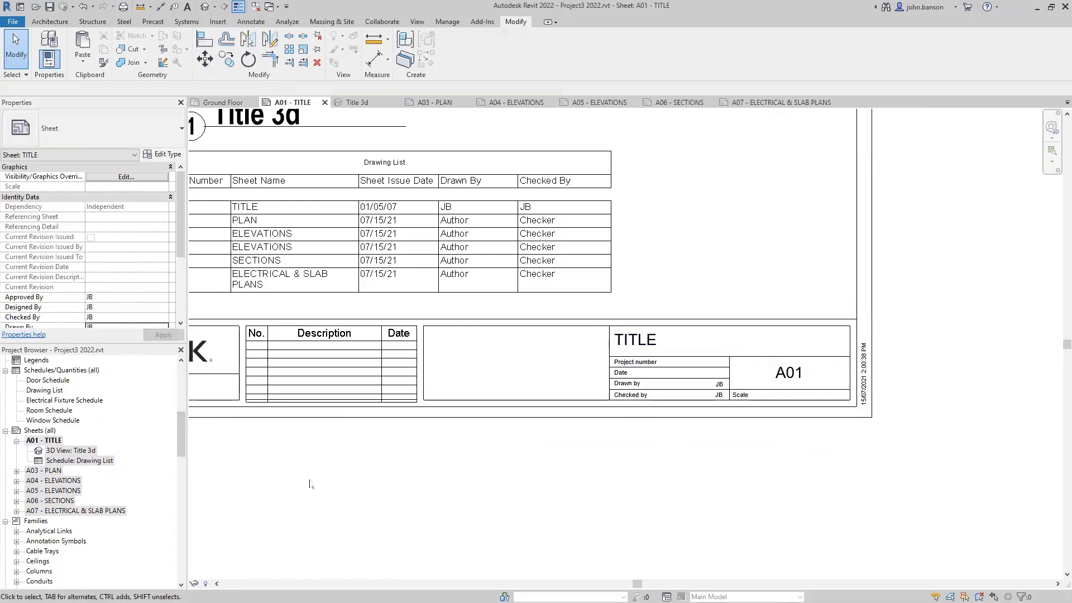
{"action": "scroll", "coordinate": [309, 485], "scroll_direction": "down", "scroll_amount": 3}
- Shift the Drawing List schedule slightly right and zoom out to view the whole sheet
{"action": "left_click", "coordinate": [474, 374]}
{"action": "scroll", "coordinate": [474, 374], "scroll_direction": "up", "scroll_amount": 4}
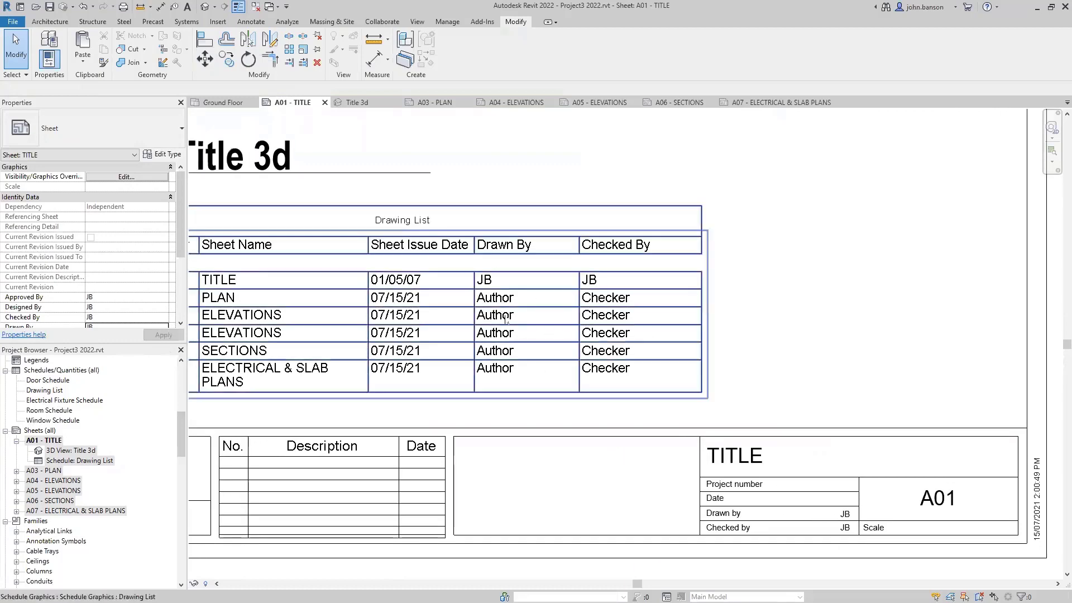
{"action": "middle_click_drag", "start_coordinate": [509, 297], "coordinate": [578, 289]}
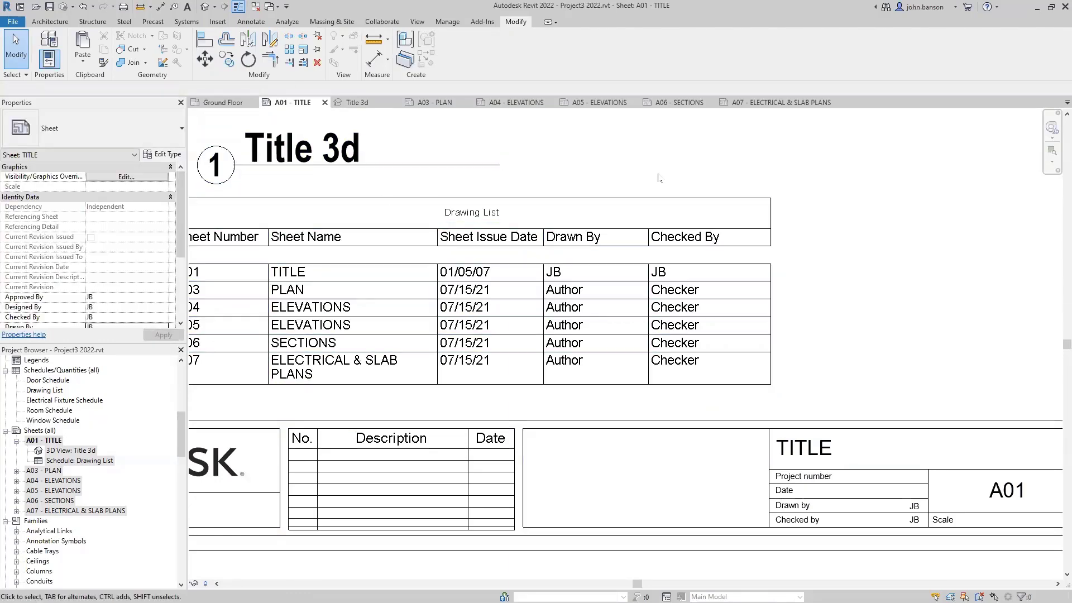
{"action": "scroll", "coordinate": [559, 296], "scroll_direction": "down", "scroll_amount": 4}
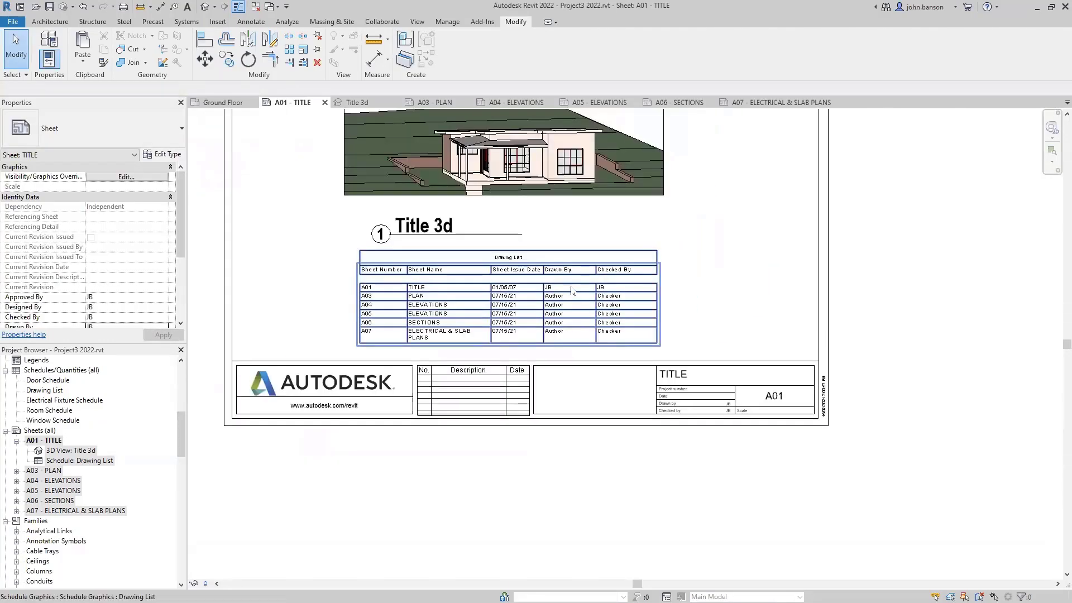
{"action": "left_click_drag", "start_coordinate": [572, 290], "coordinate": [619, 289]}
{"action": "left_click", "coordinate": [747, 285]}
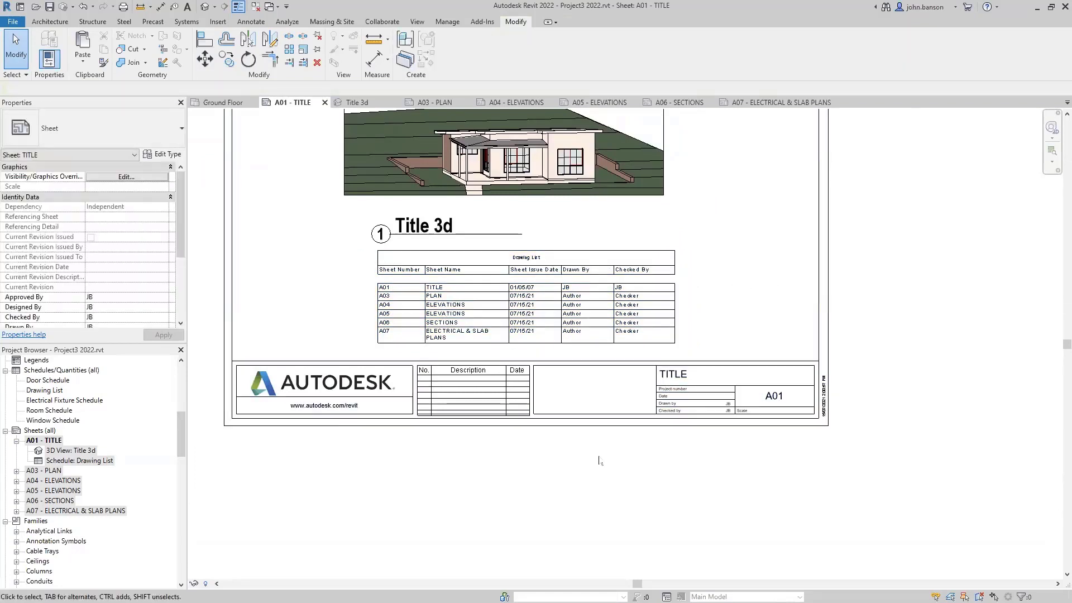
{"action": "scroll", "coordinate": [594, 461], "scroll_direction": "down", "scroll_amount": 2}
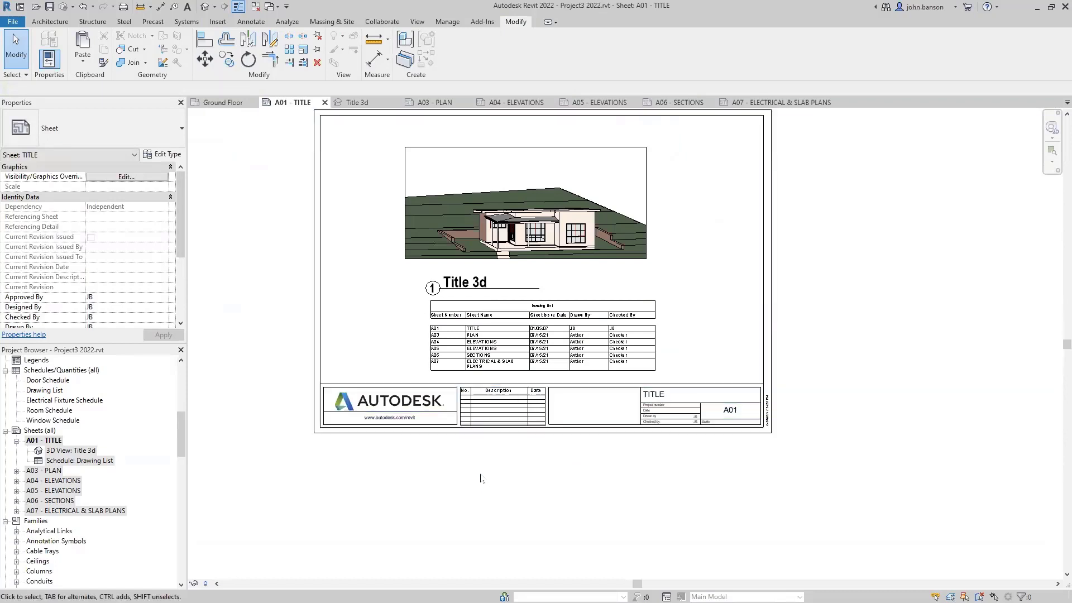
{"action": "scroll", "coordinate": [482, 479], "scroll_direction": "up", "scroll_amount": 2}
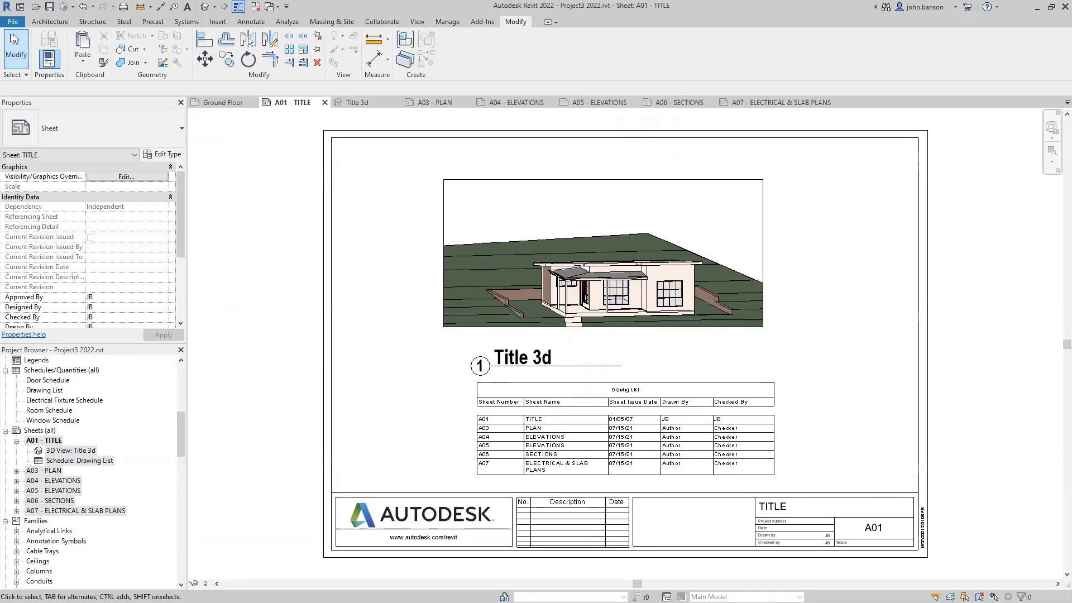
- Open the PDF export settings and choose Selected views/sheets
{"action": "left_click", "coordinate": [12, 23]}
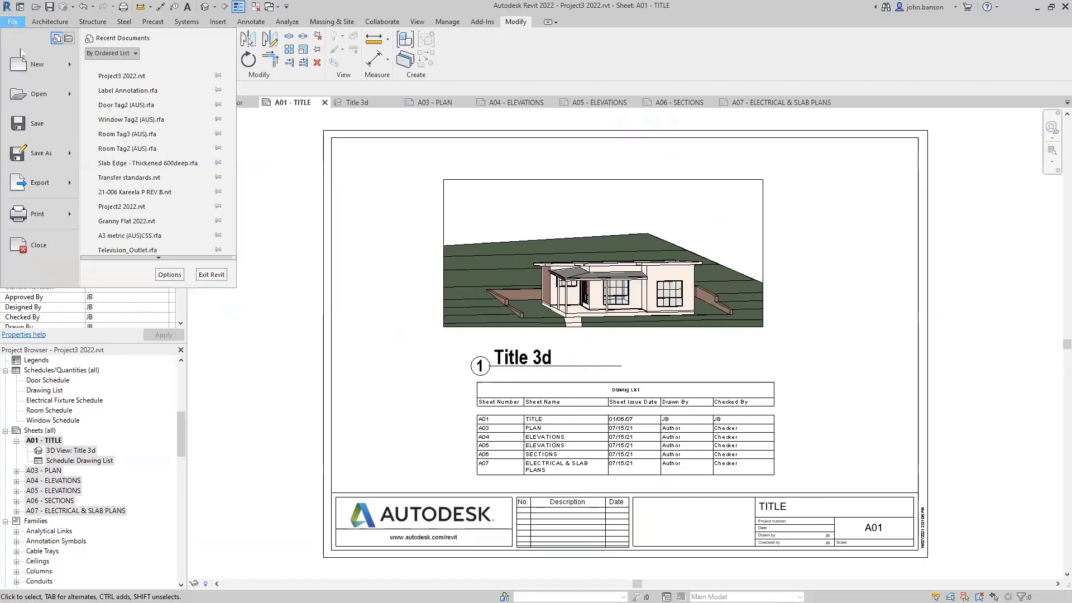
{"action": "mouse_move", "coordinate": [66, 192]}
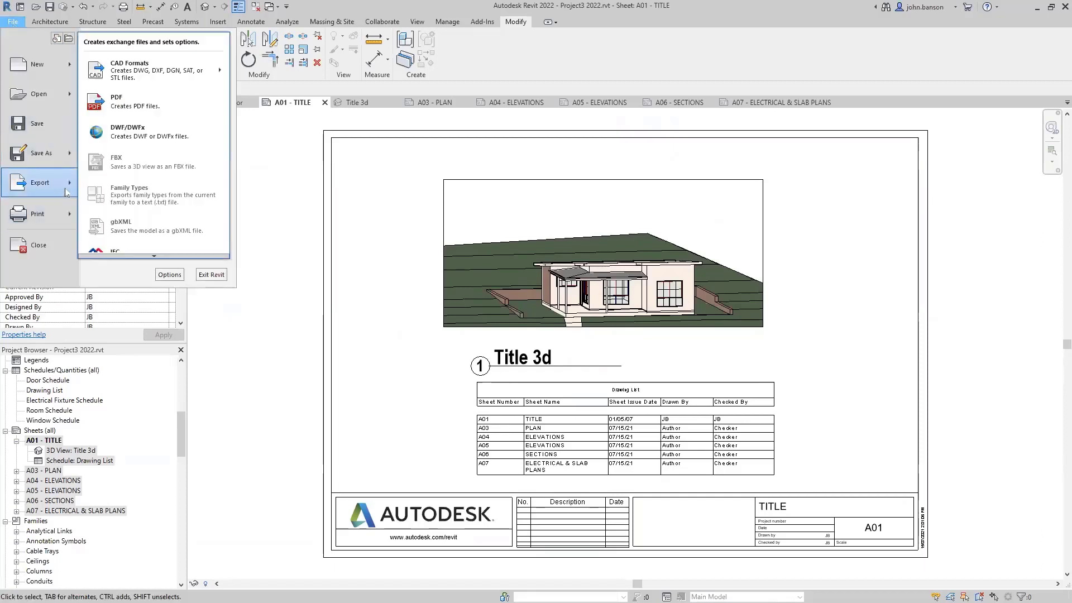
{"action": "left_click", "coordinate": [156, 108]}
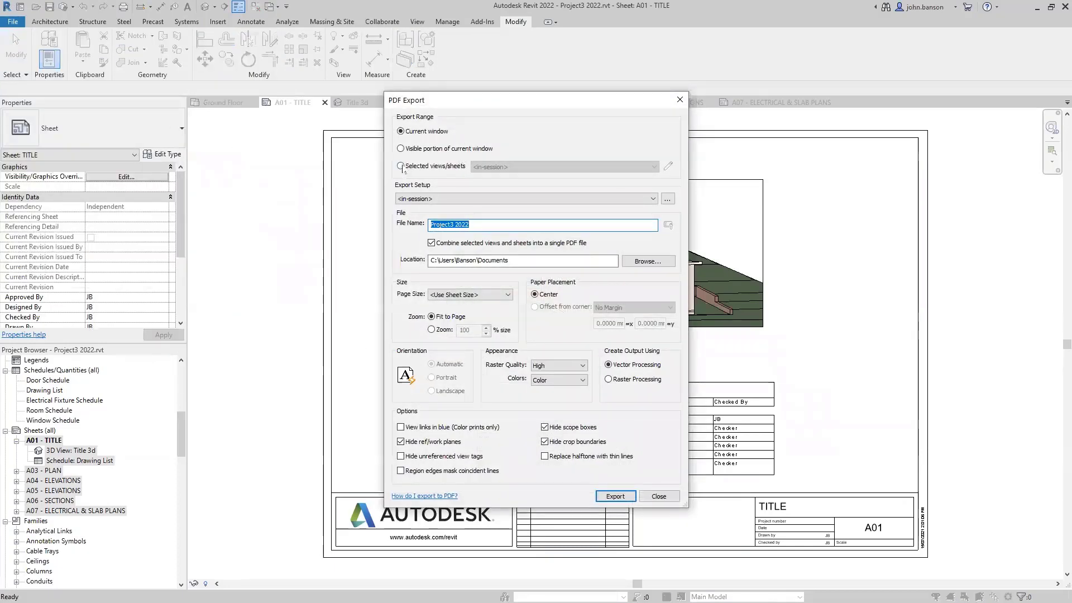
{"action": "left_click", "coordinate": [401, 166]}
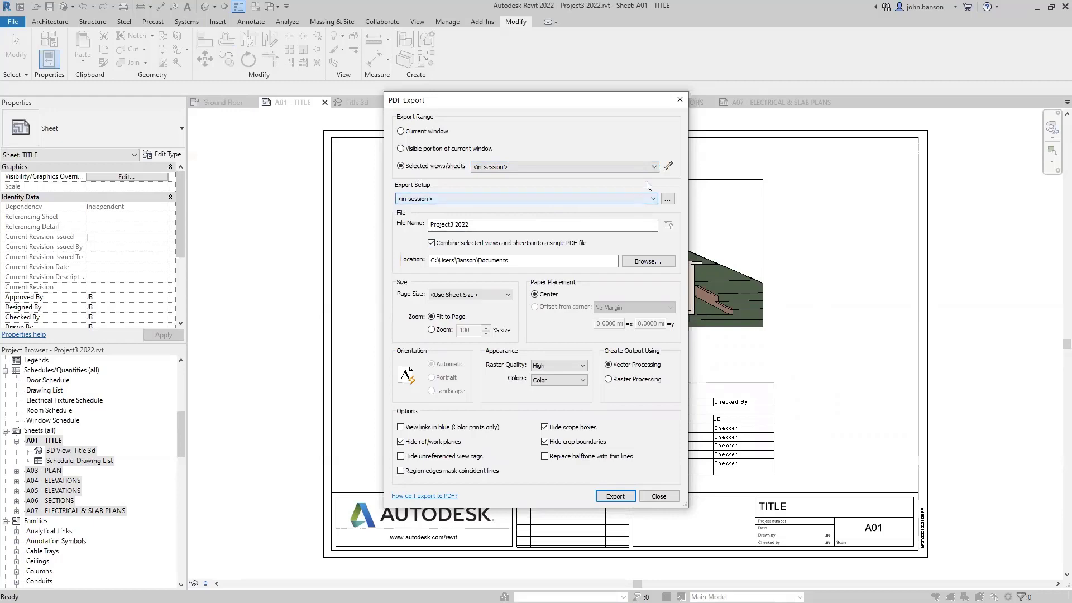
- Tick the Electrical Plan and Ground Floor plans, set Zoom instead of Fit to Page, then close
{"action": "left_click", "coordinate": [668, 166]}
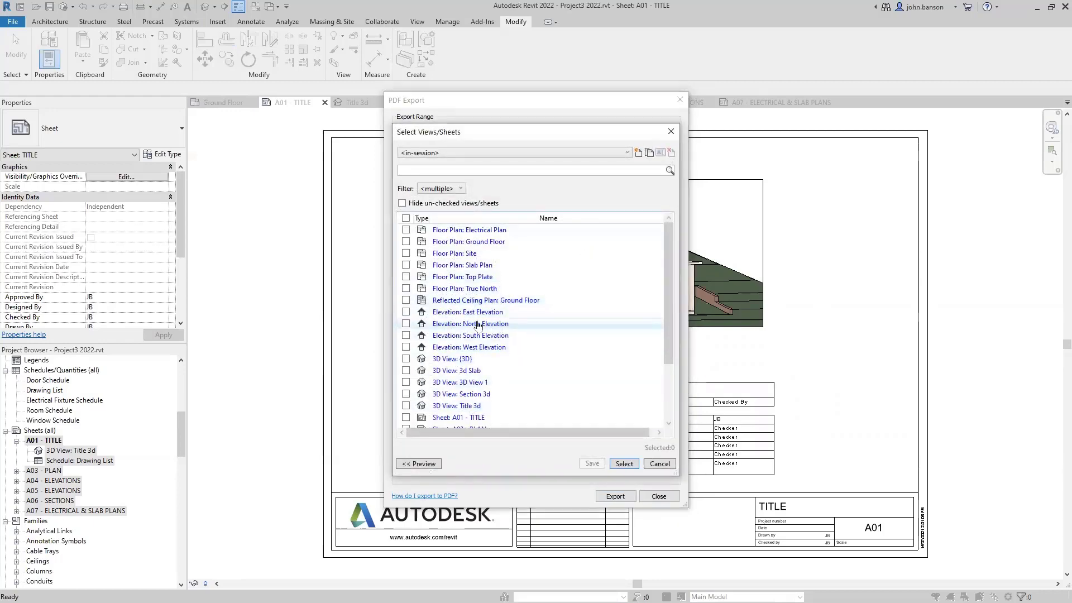
{"action": "left_click", "coordinate": [406, 230]}
{"action": "left_click", "coordinate": [405, 241]}
{"action": "left_click", "coordinate": [406, 253]}
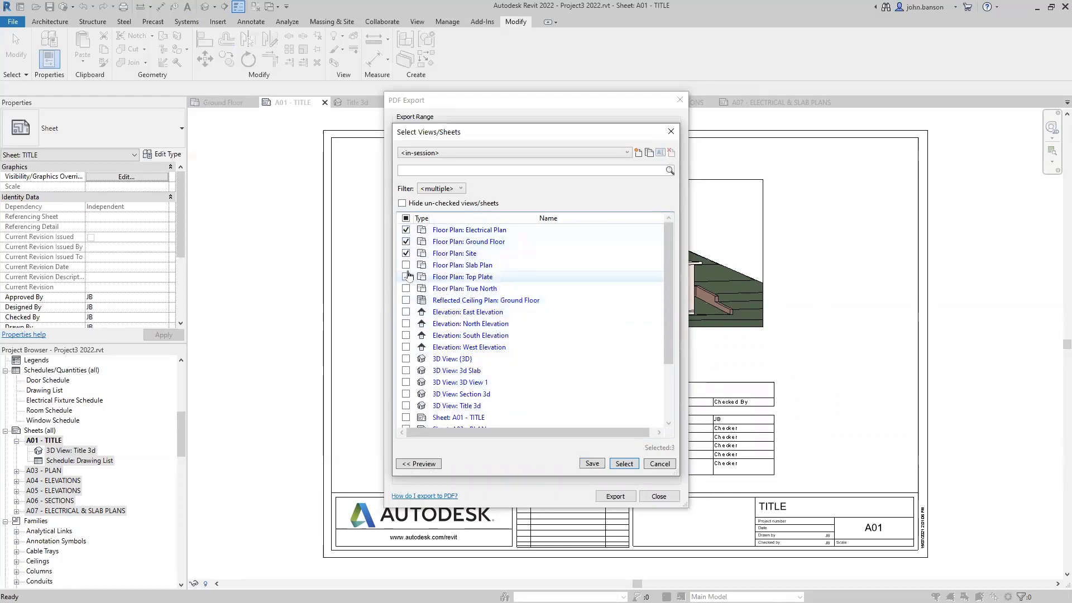
{"action": "left_click", "coordinate": [406, 265]}
{"action": "left_click", "coordinate": [405, 277]}
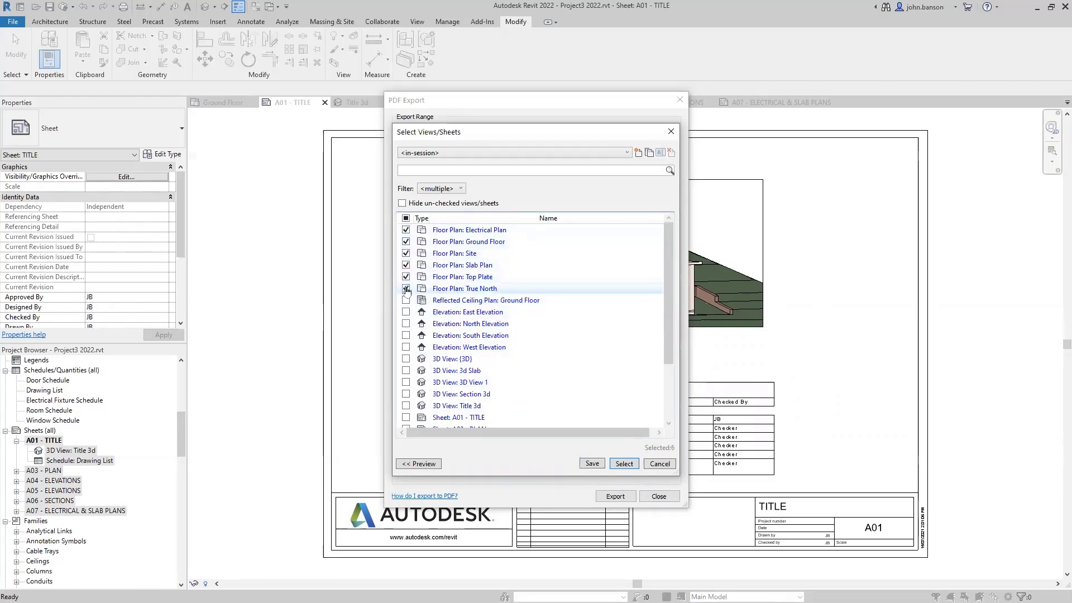
{"action": "left_click", "coordinate": [405, 276]}
{"action": "left_click", "coordinate": [406, 264]}
{"action": "left_click", "coordinate": [406, 253]}
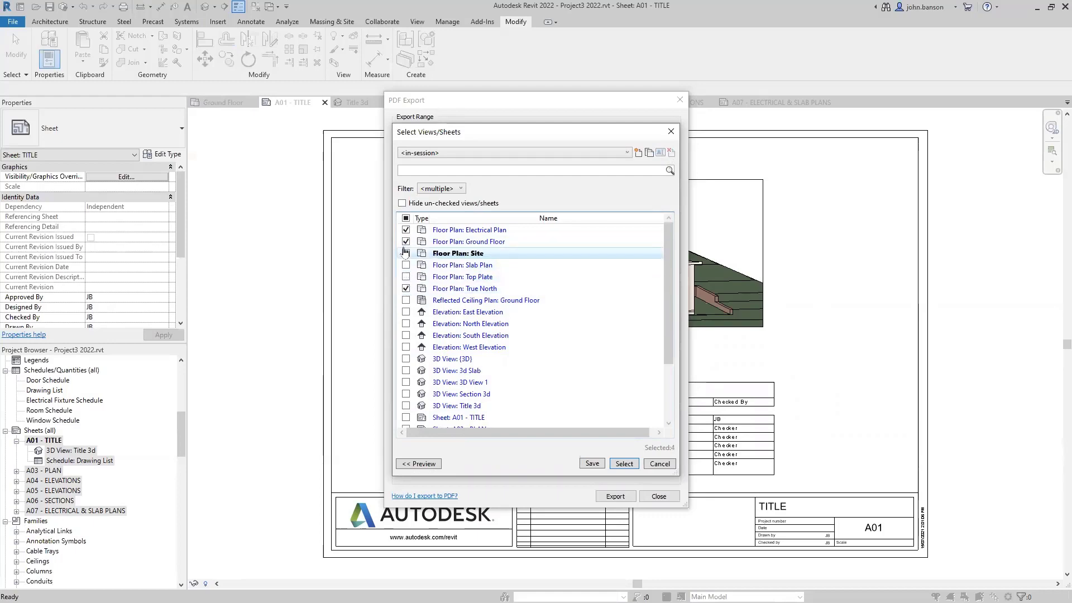
{"action": "left_click", "coordinate": [659, 464]}
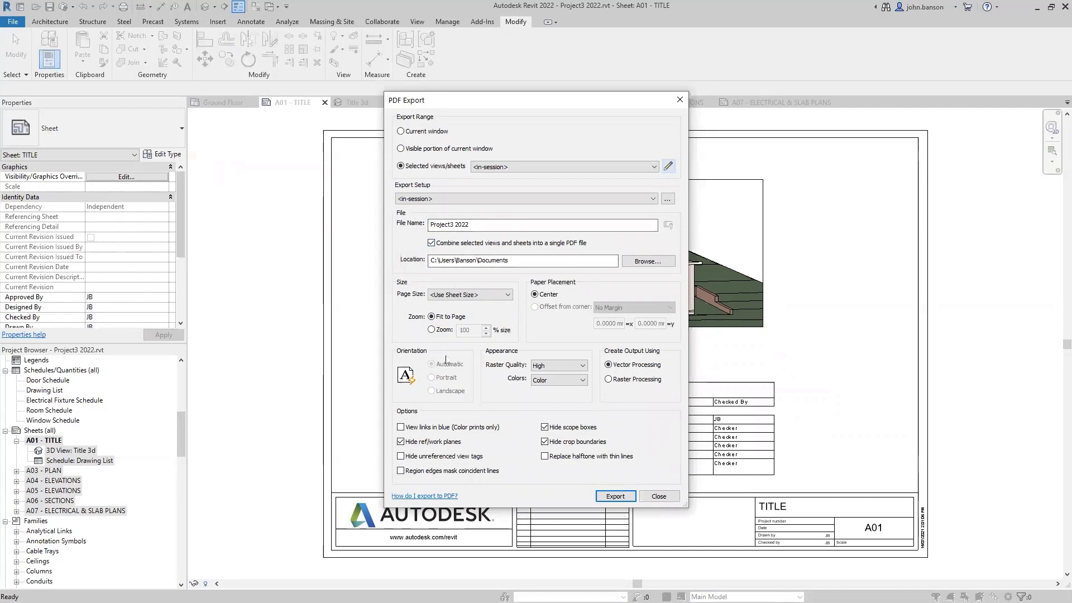
{"action": "left_click", "coordinate": [432, 330]}
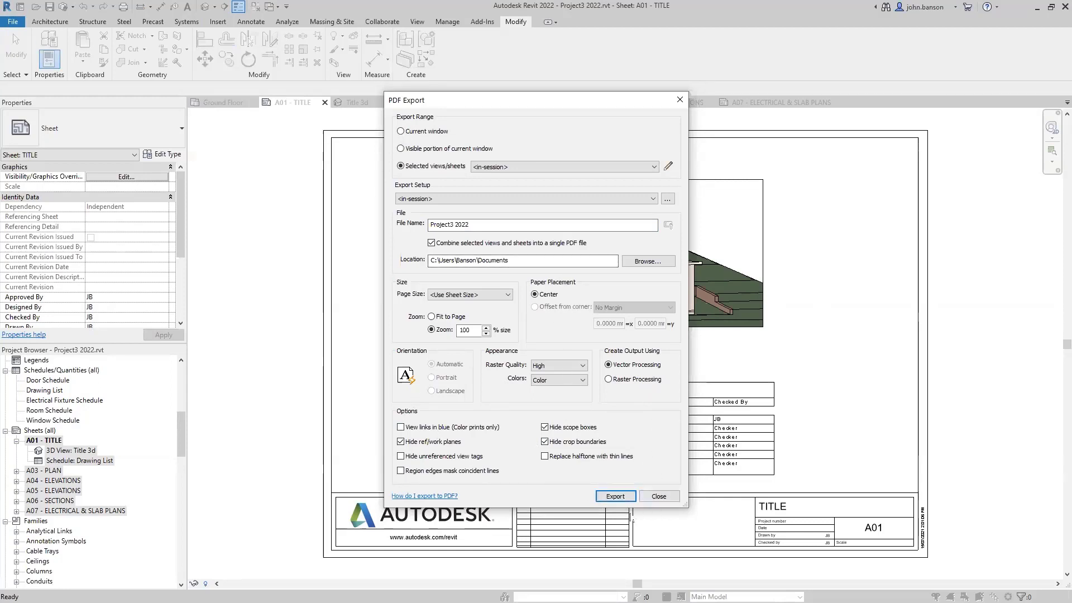
{"action": "left_click", "coordinate": [659, 496]}
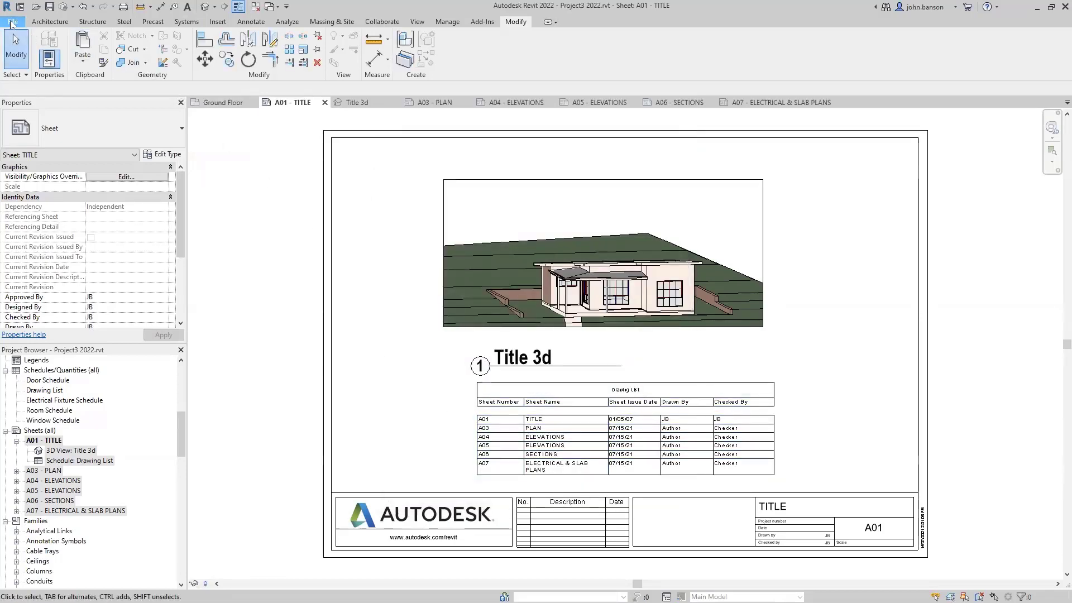
- Open Print and choose the Brother MFC-J6930DW Printer WiFi
{"action": "left_click", "coordinate": [13, 21]}
{"action": "left_click", "coordinate": [29, 210]}
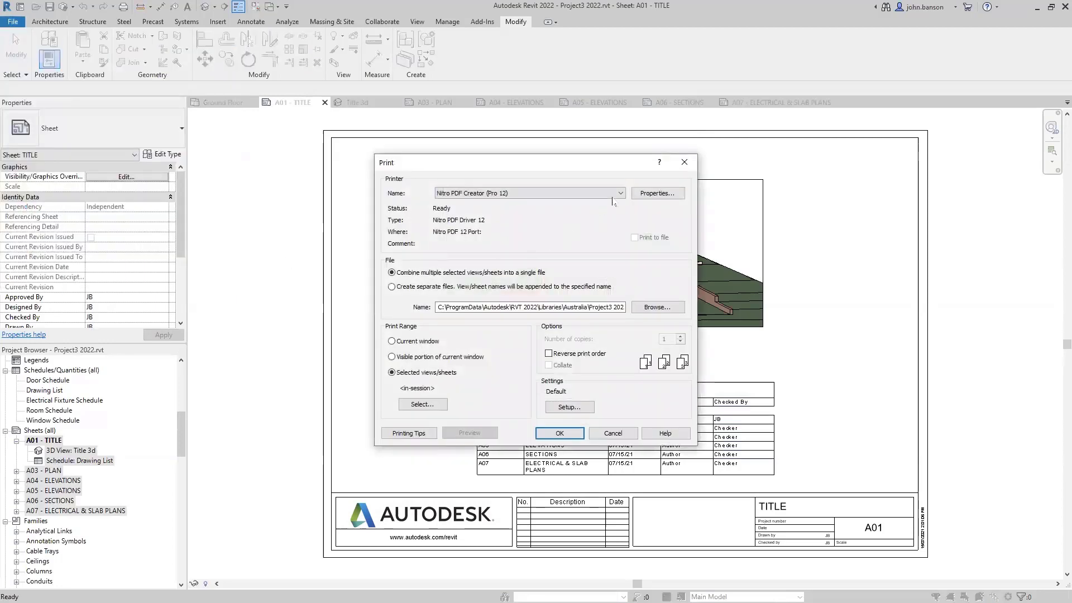
{"action": "left_click", "coordinate": [616, 193]}
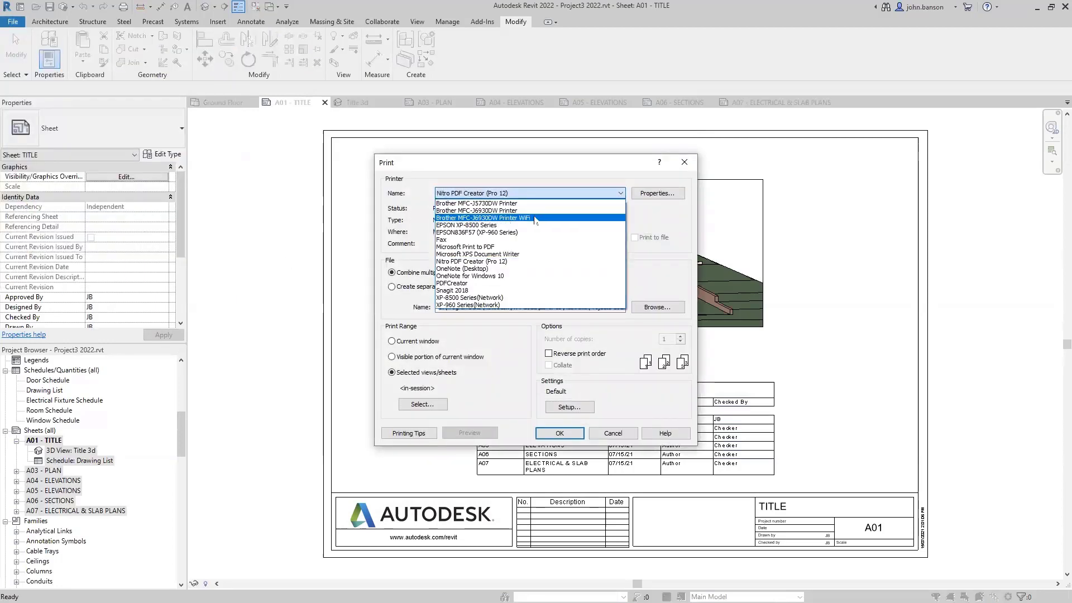
{"action": "left_click", "coordinate": [534, 217]}
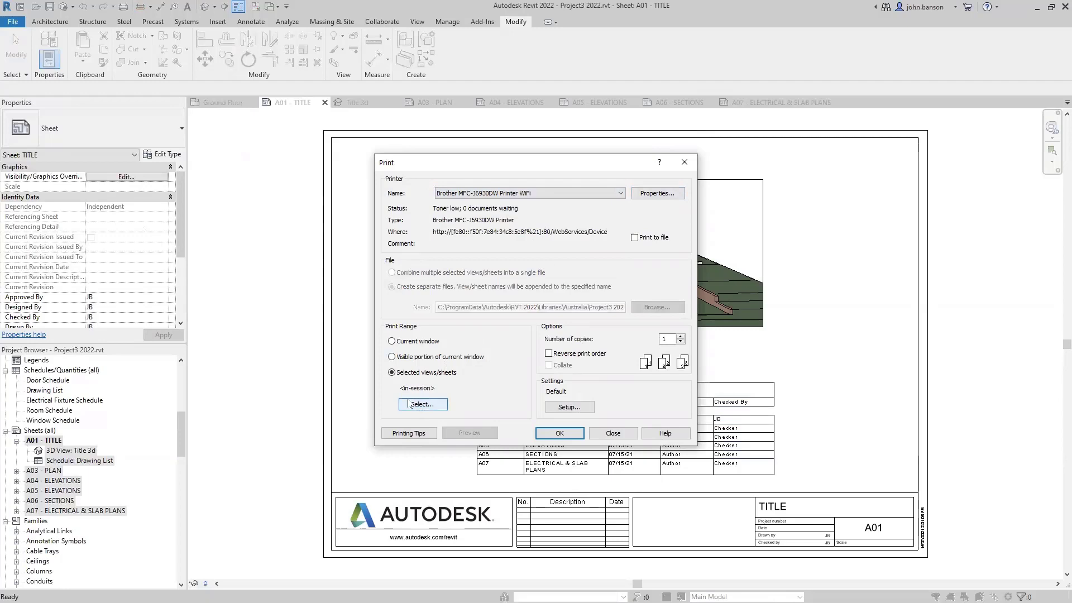
- Select sheets A01 - TITLE and A03 - PLAN to print, without saving the set
{"action": "left_click", "coordinate": [417, 406]}
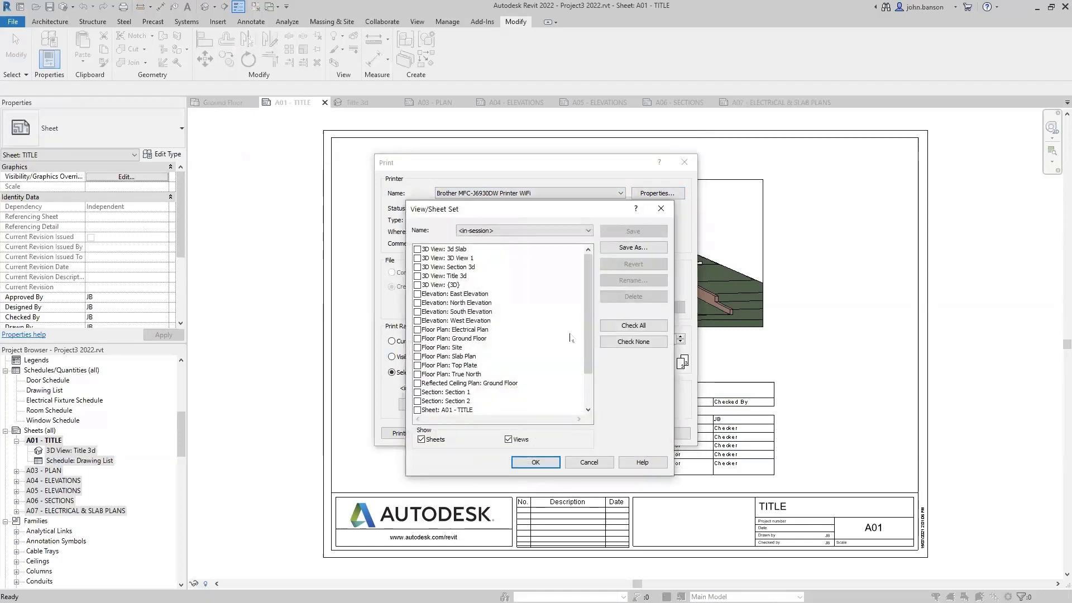
{"action": "scroll", "coordinate": [586, 349], "scroll_direction": "down", "scroll_amount": 2}
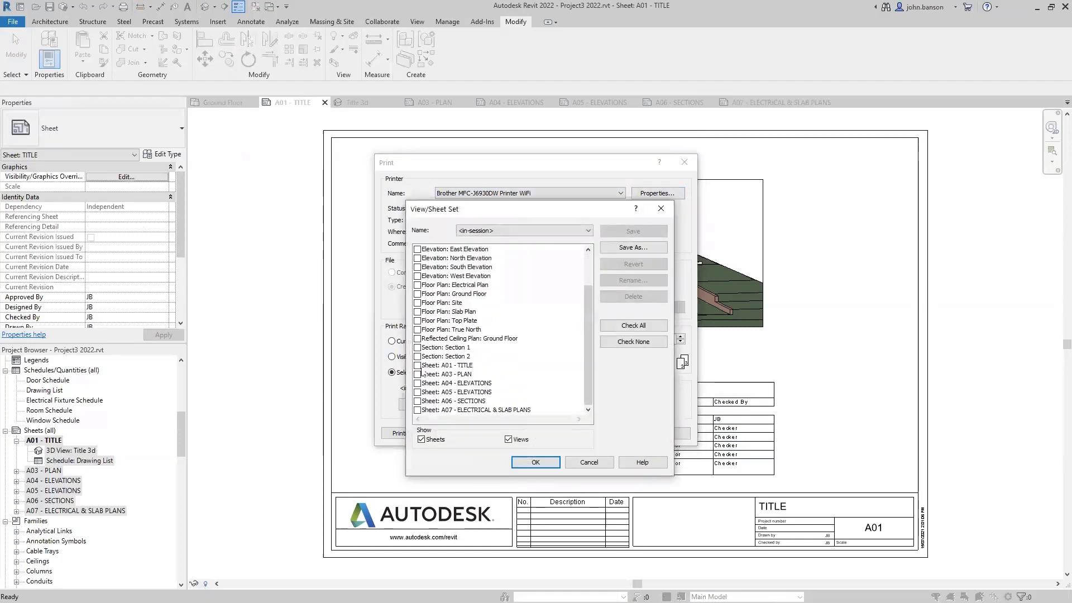
{"action": "left_click", "coordinate": [417, 366]}
{"action": "left_click", "coordinate": [418, 374]}
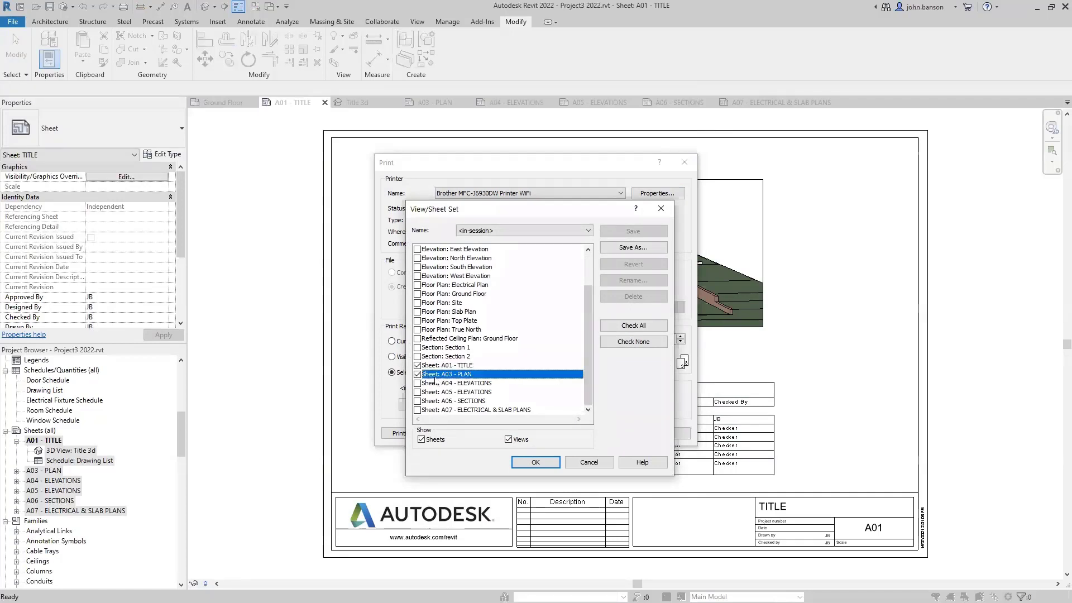
{"action": "left_click", "coordinate": [535, 462]}
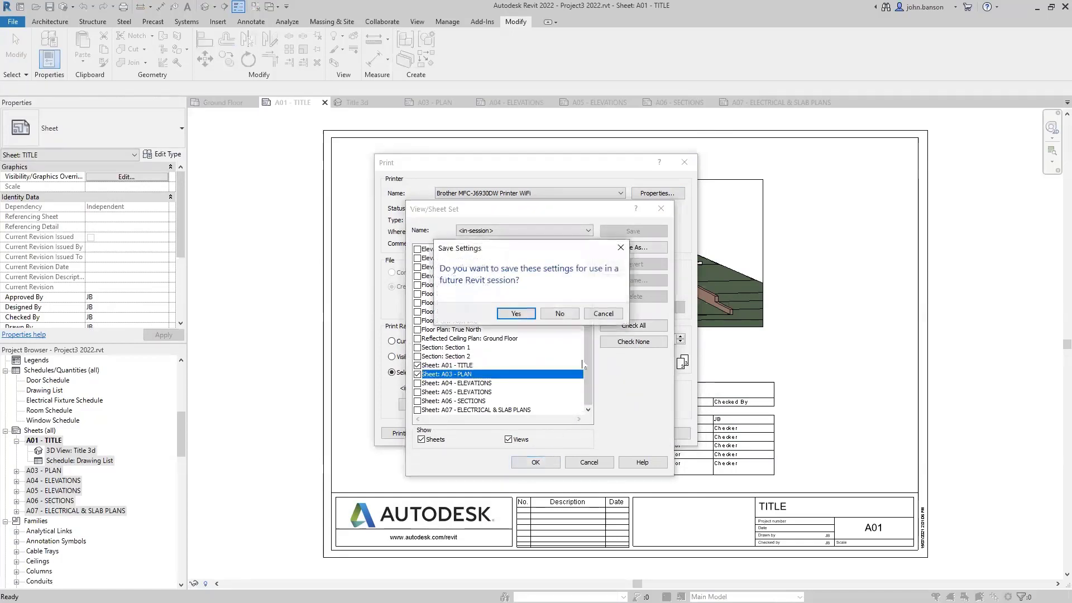
{"action": "left_click", "coordinate": [560, 314]}
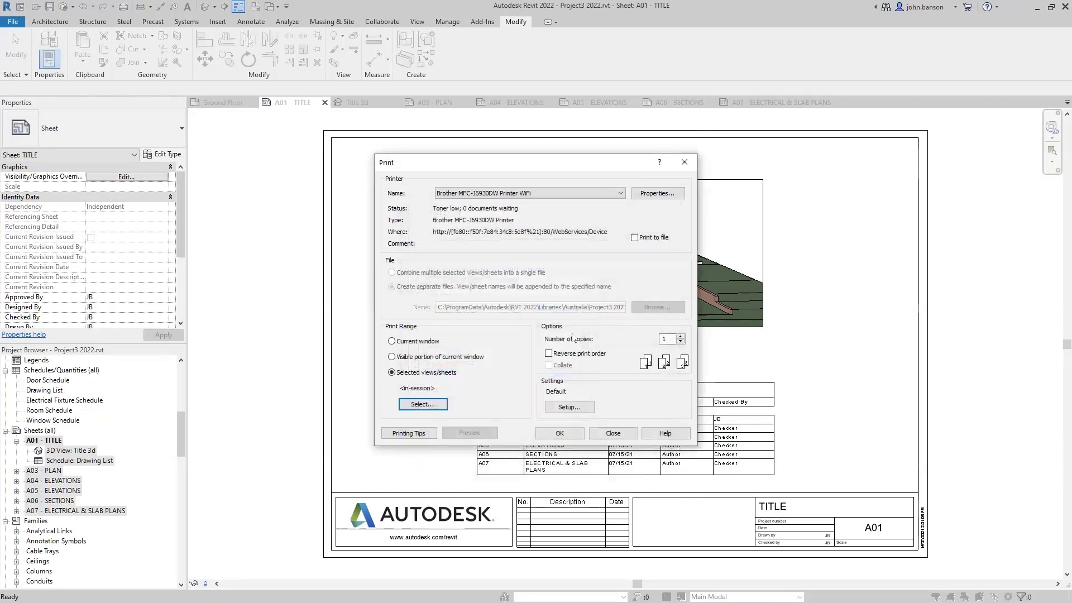
- Set up A3 paper, Auto Select tray and 100% zoom, then close Print without printing
{"action": "left_click", "coordinate": [569, 407]}
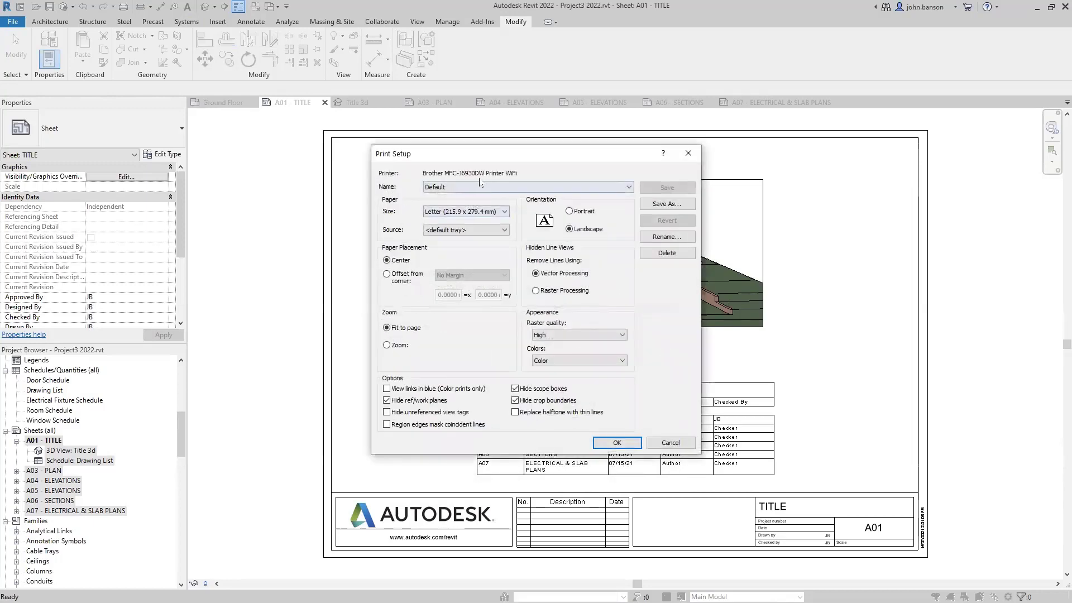
{"action": "left_click", "coordinate": [477, 187]}
{"action": "left_click", "coordinate": [477, 186]}
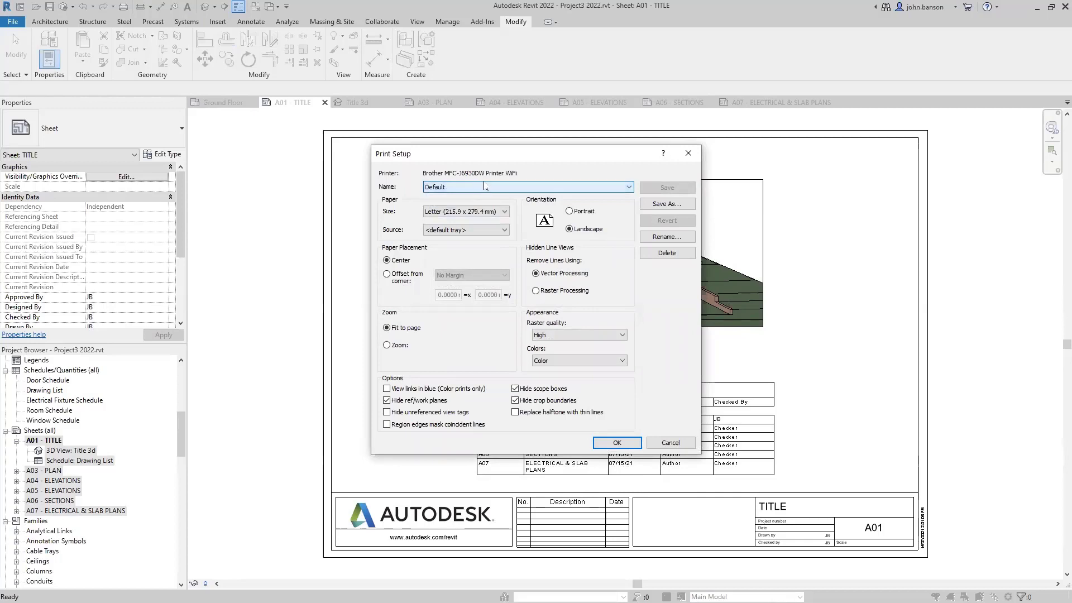
{"action": "left_click", "coordinate": [491, 212]}
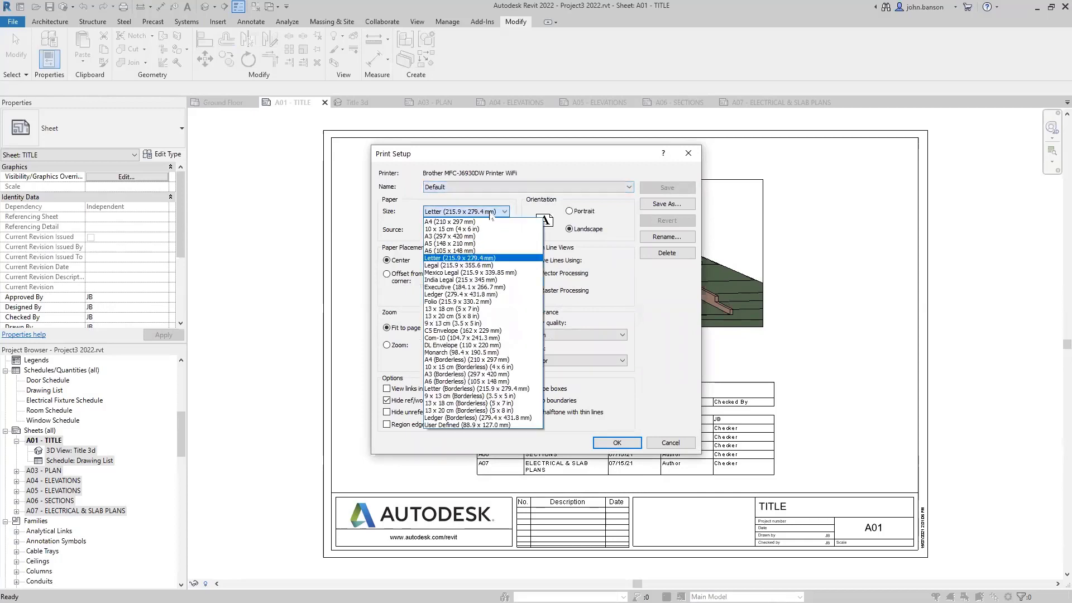
{"action": "left_click", "coordinate": [457, 236]}
{"action": "left_click", "coordinate": [463, 229]}
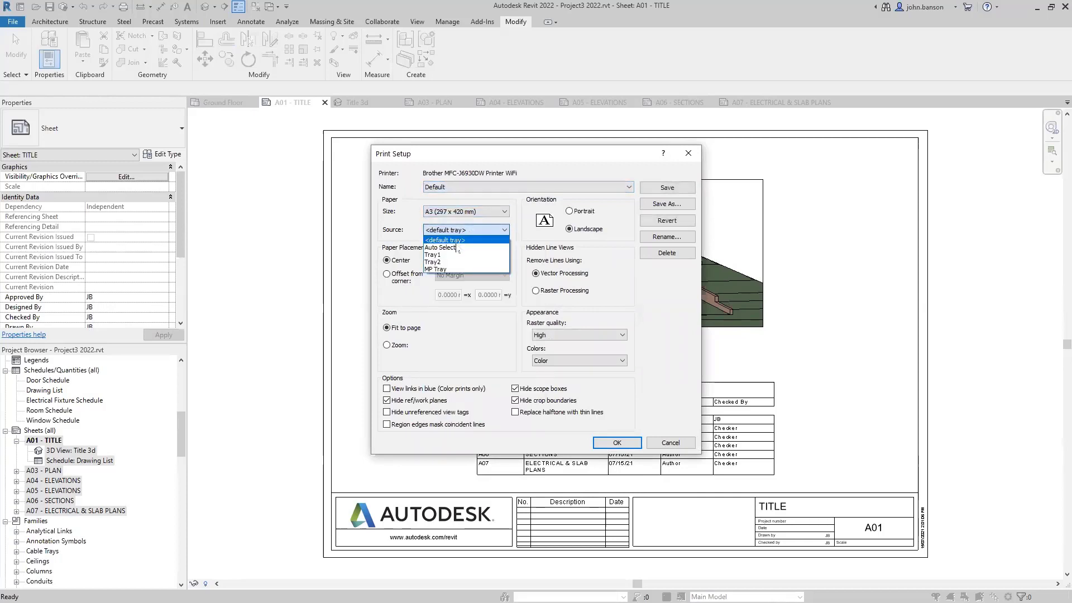
{"action": "left_click", "coordinate": [459, 249]}
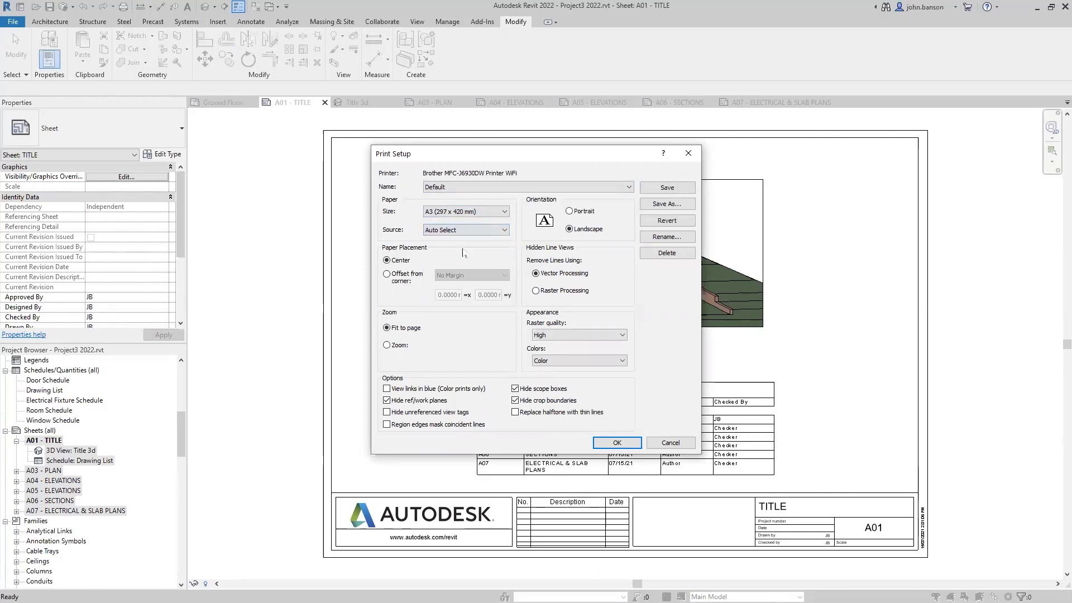
{"action": "left_click", "coordinate": [386, 345]}
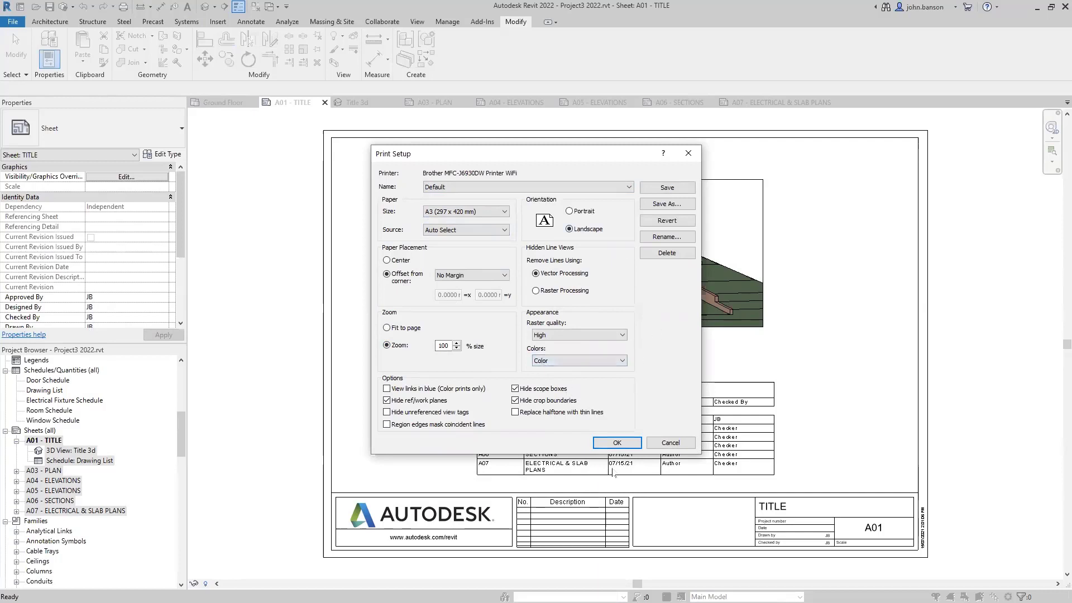
{"action": "left_click", "coordinate": [617, 443]}
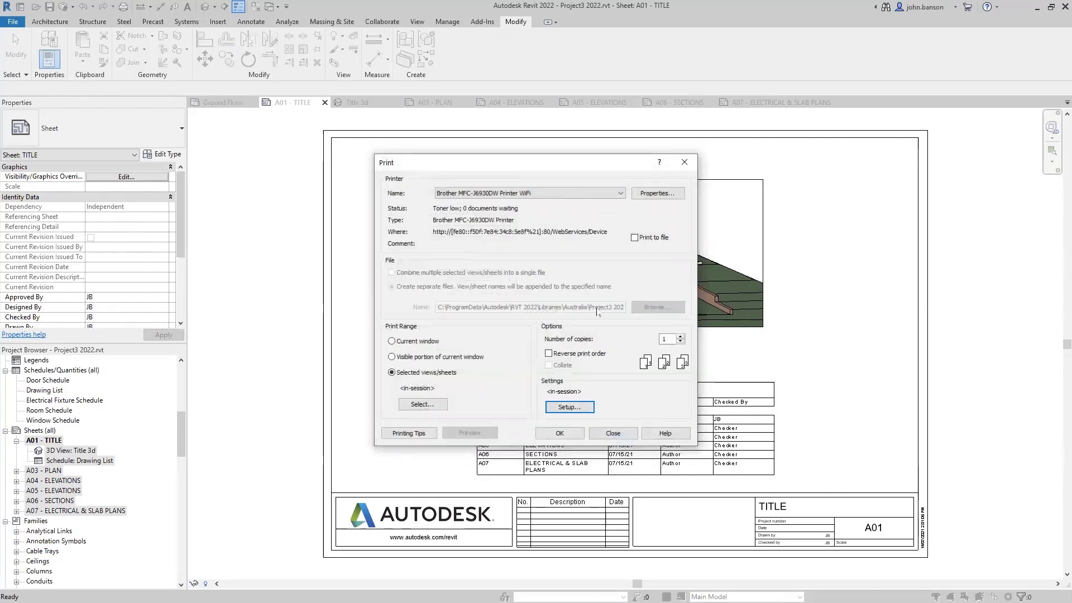
{"action": "left_click", "coordinate": [612, 433]}
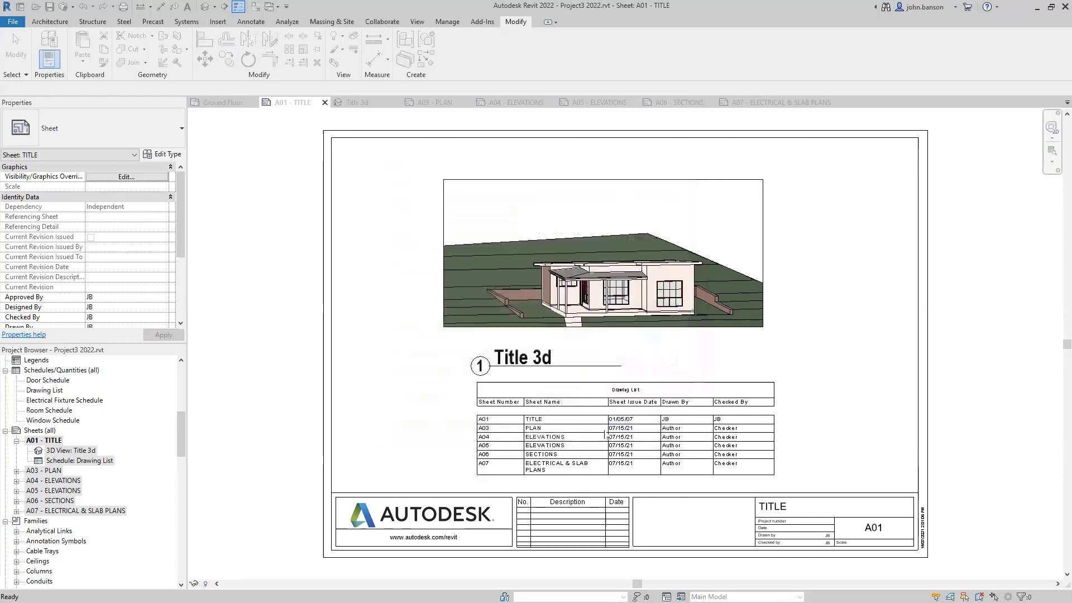